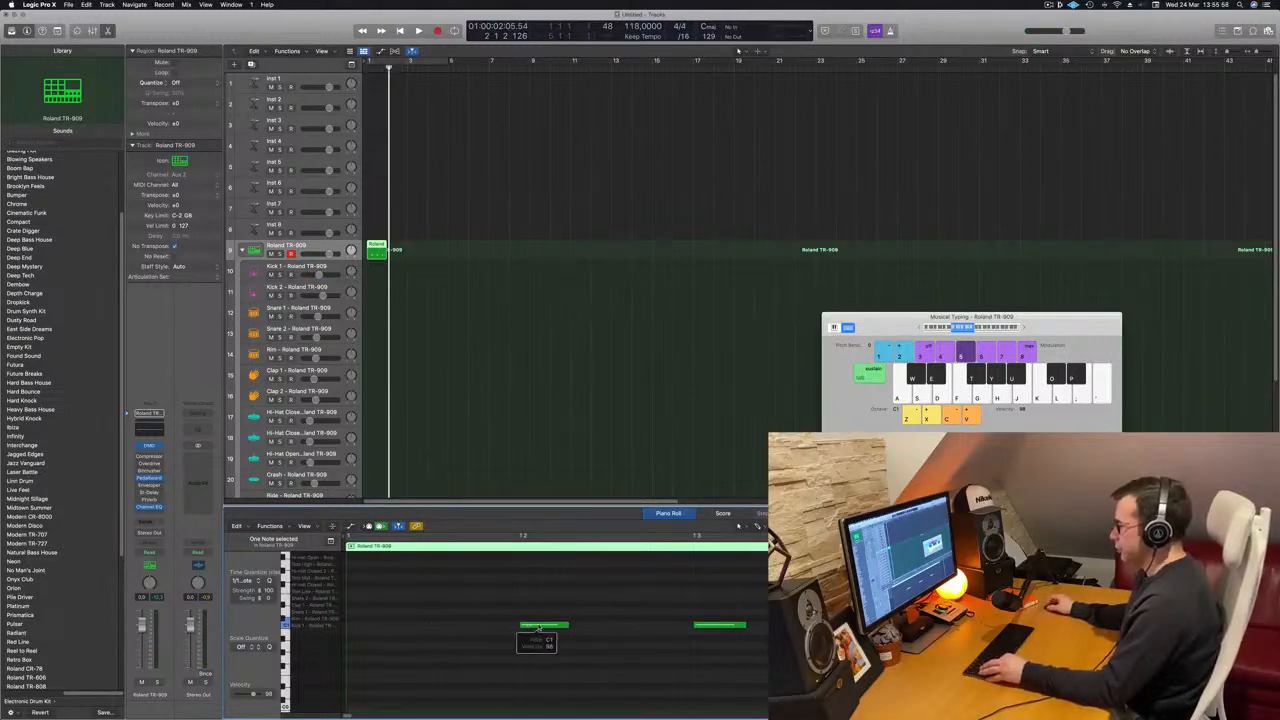
Place a kick note on the first beat of the Roland TR-909 region and audition the pattern
left_click(352, 625)
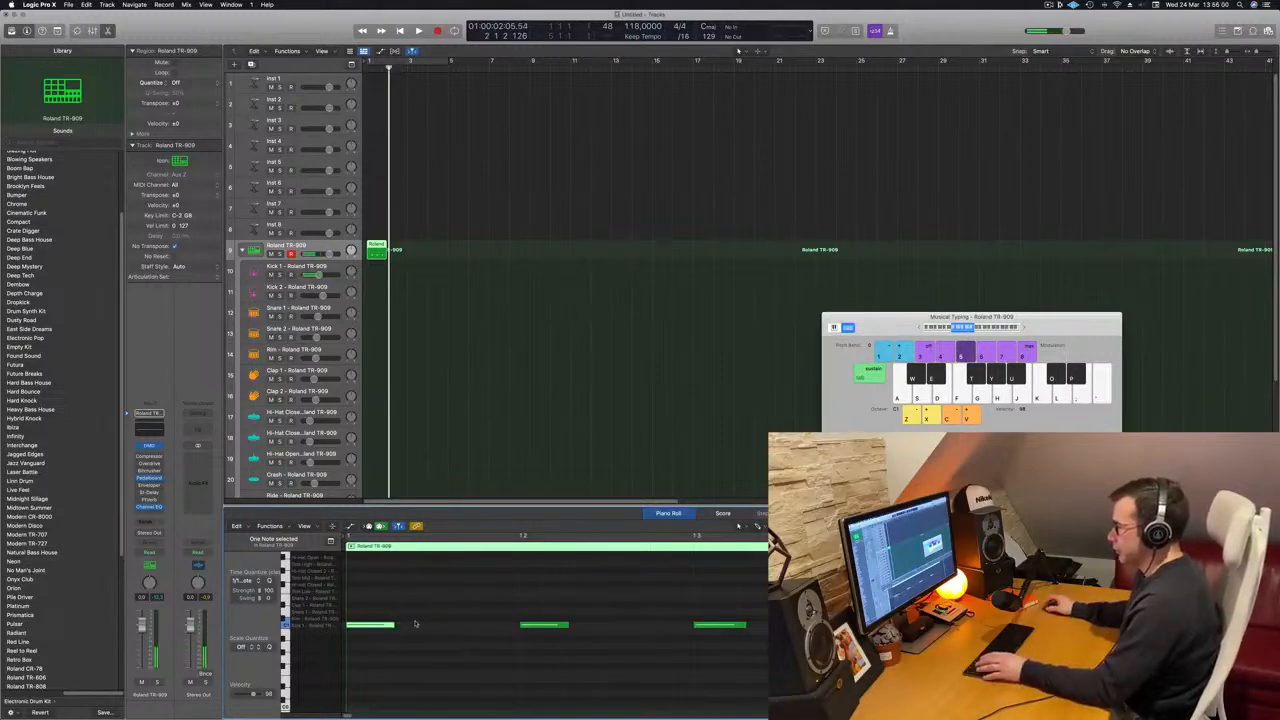
key("space")
key("space")
Move the Roland TR-909 drum region onto the Kick 1 track and turn on cycle playback over bars 1 to 4
left_click(373, 249)
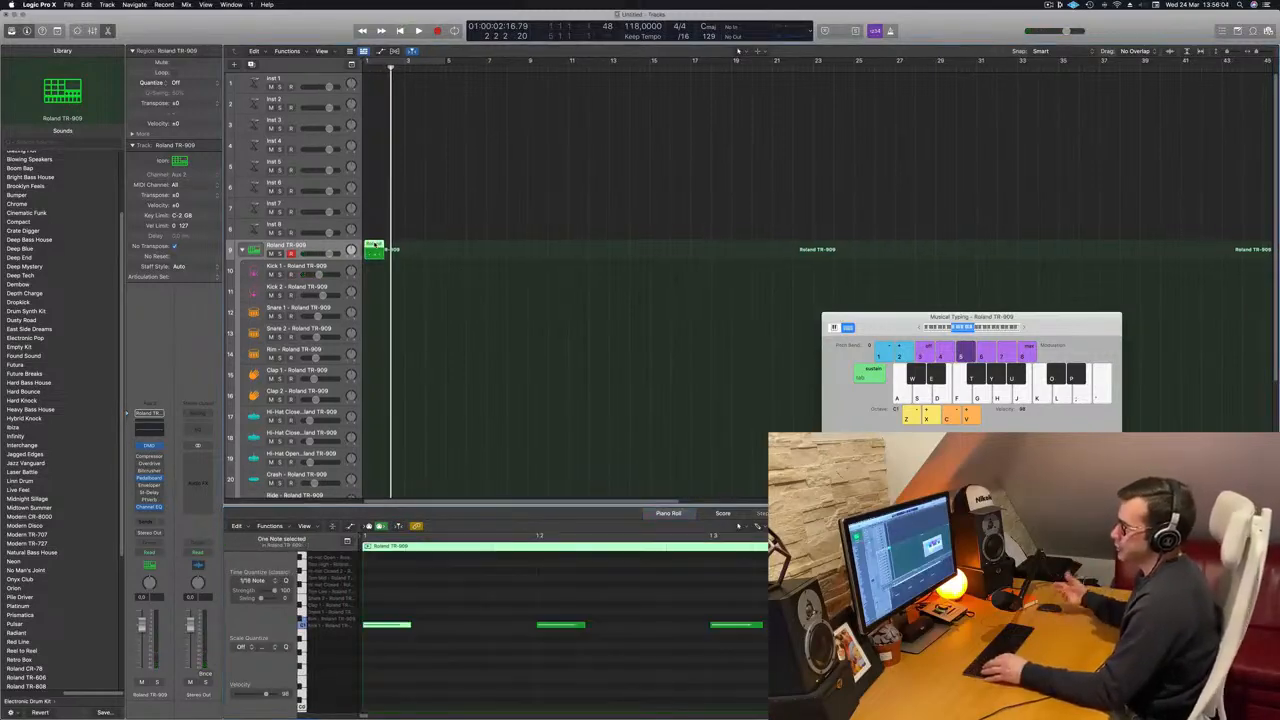
left_click_drag(374, 246, 372, 268)
key("c")
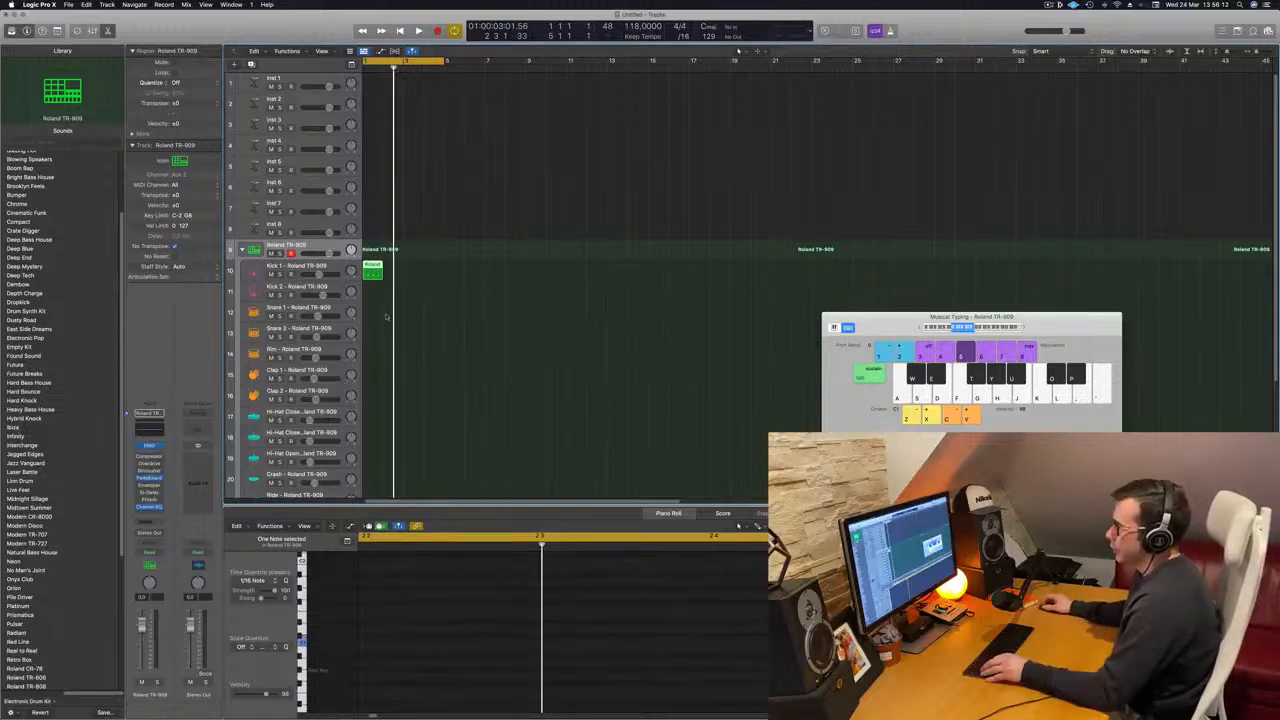
Select all notes in the Kick 1 region, duplicate the region to fill four bars, and clear the selection
left_click(380, 280)
left_click(372, 270)
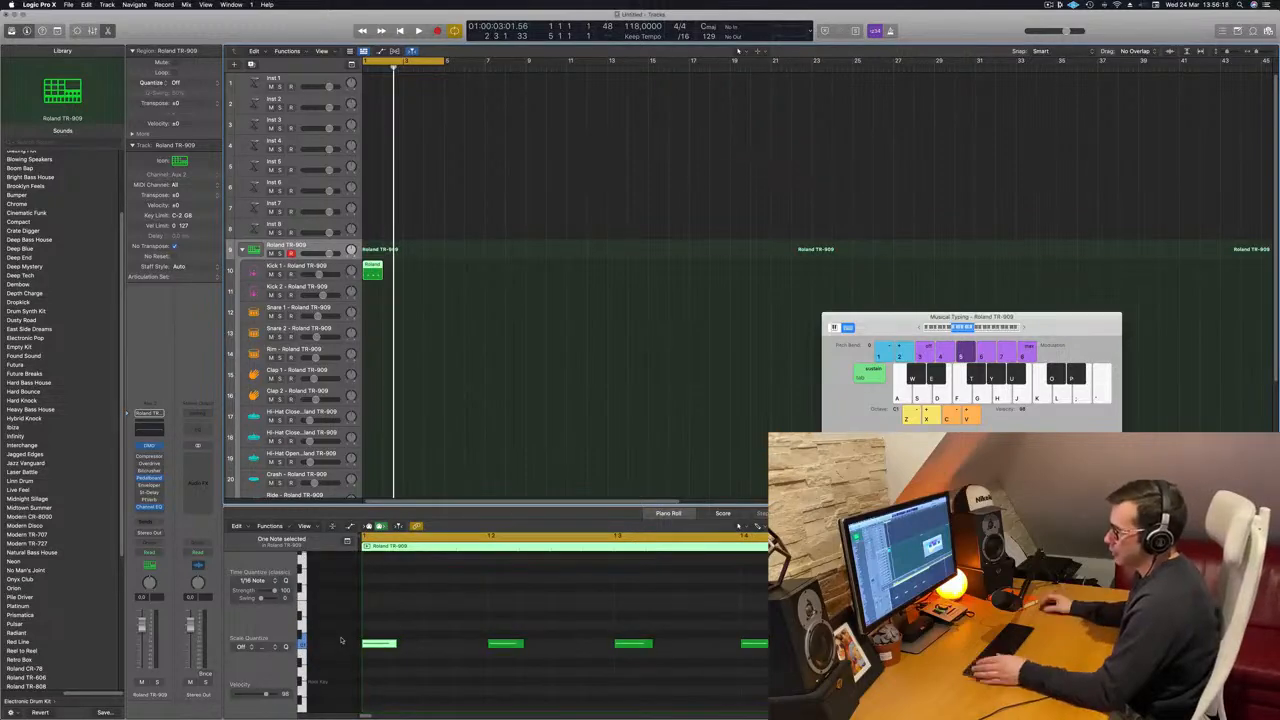
key("super+a")
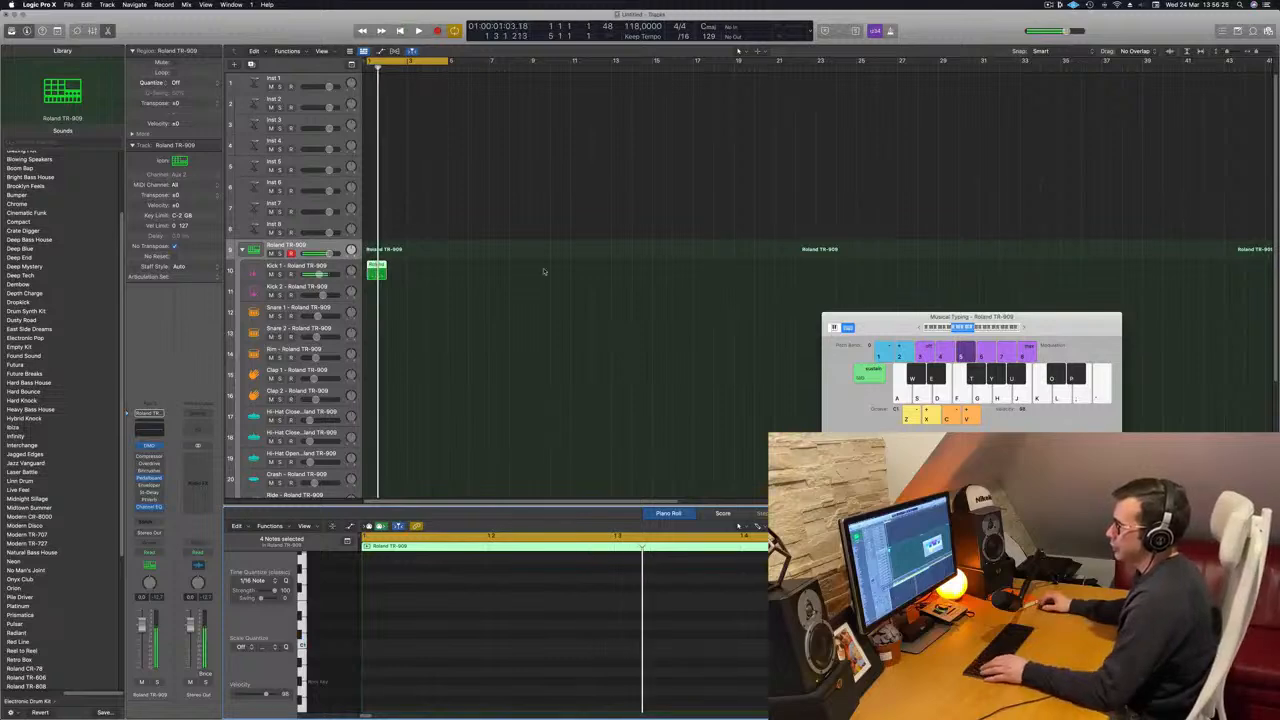
left_click_drag(373, 266, 416, 277)
key("space")
left_click(447, 351)
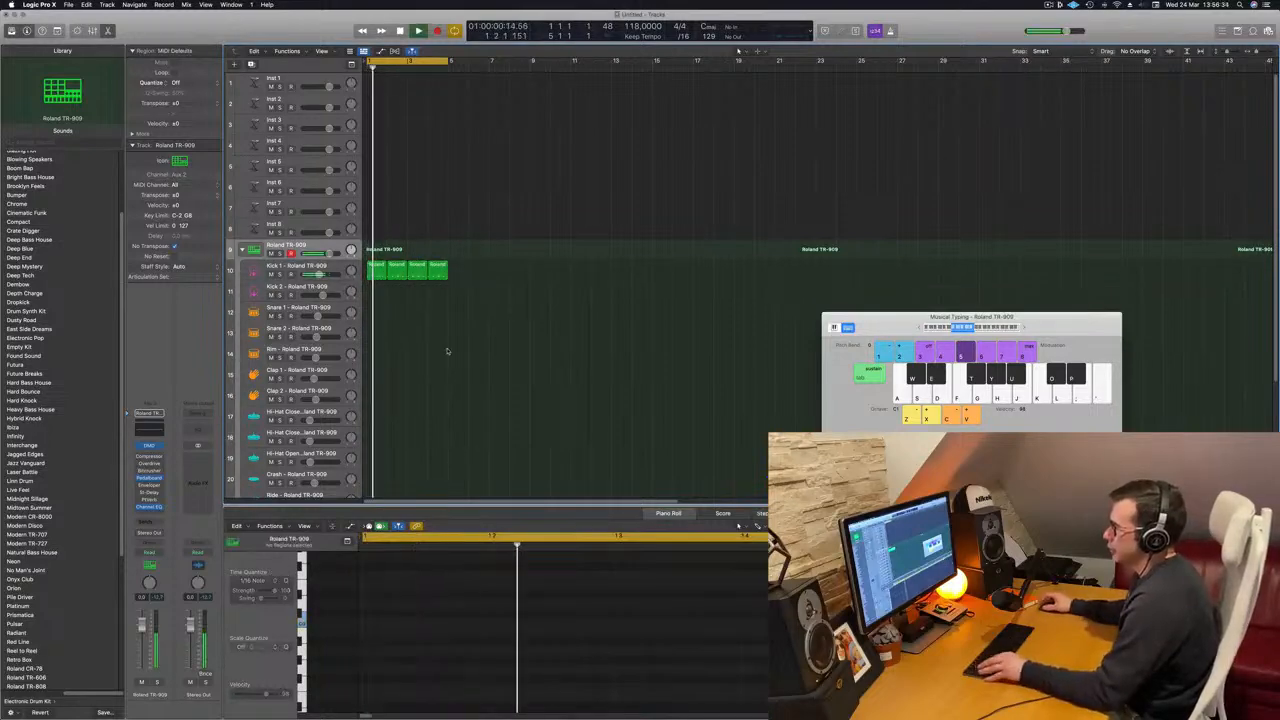
Play back the four-bar Kick 1 loop and check the notes of its first region
key("space")
key("space")
scroll(491, 278, "down", 1)
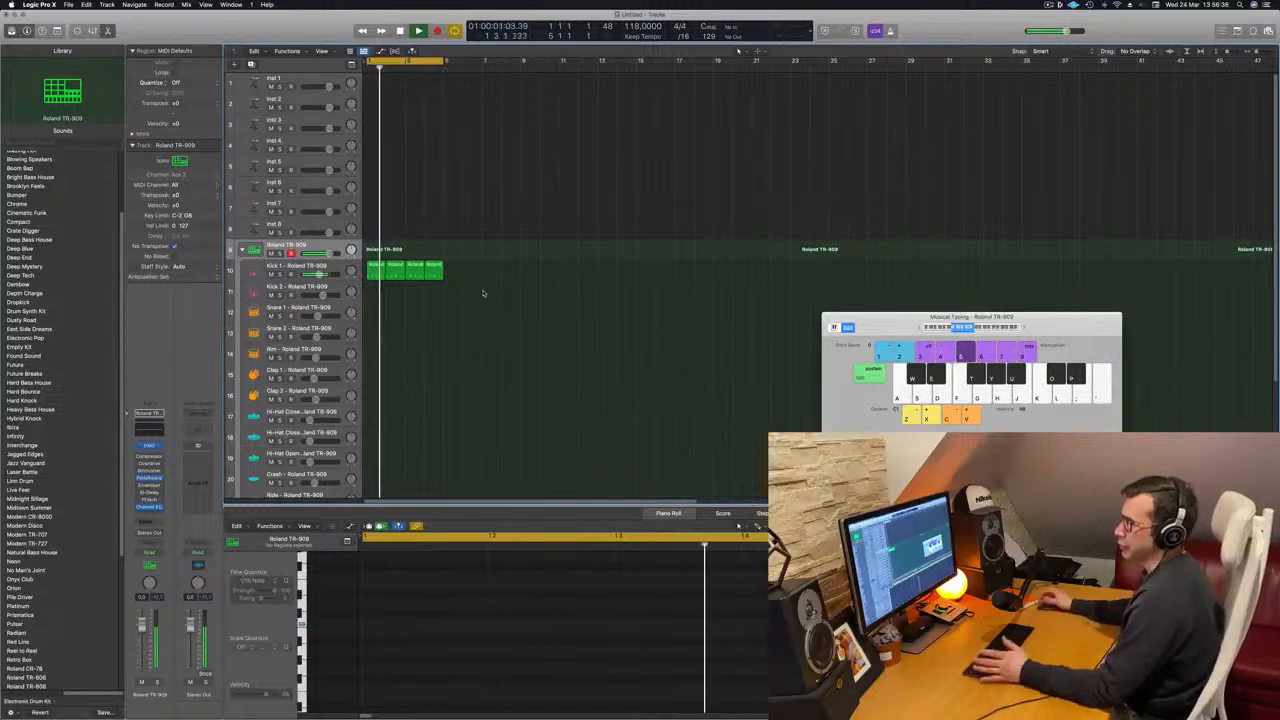
left_click(375, 265)
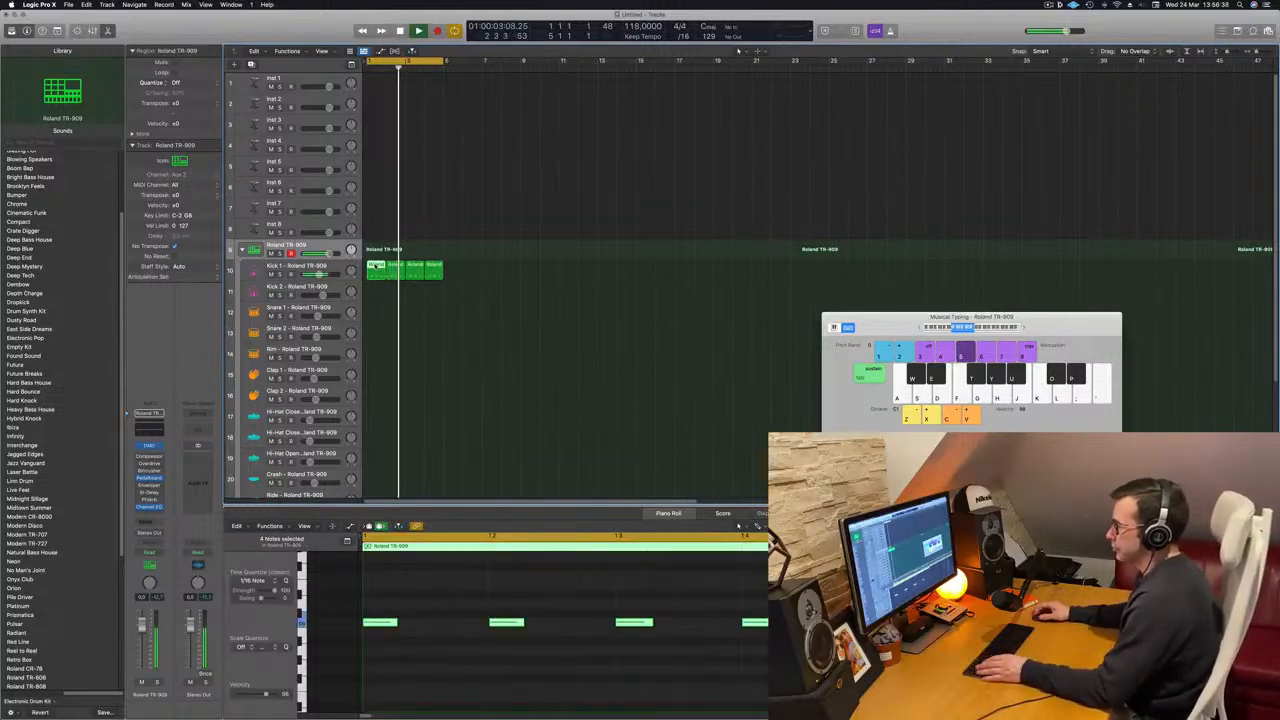
key("space")
key("space")
left_click(360, 263)
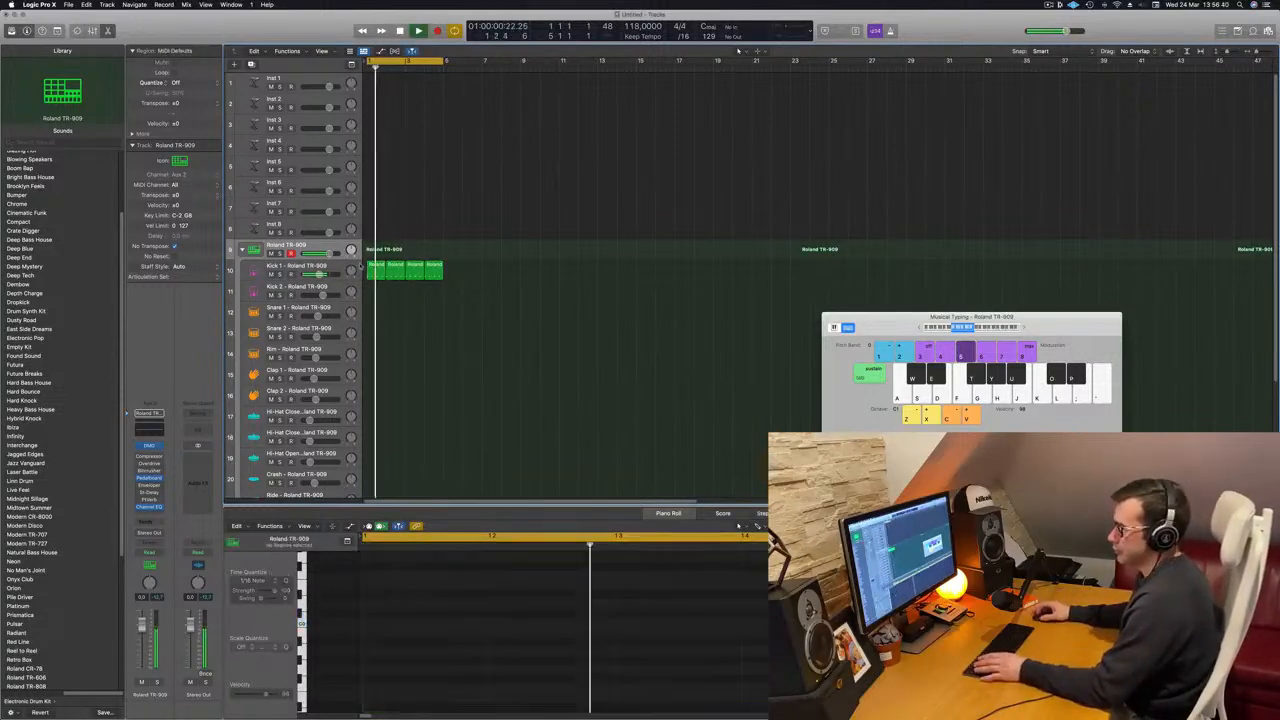
key("space")
Copy the first kick region to the Snare 1 track and delete its notes on beats 1 and 3
left_click(378, 267)
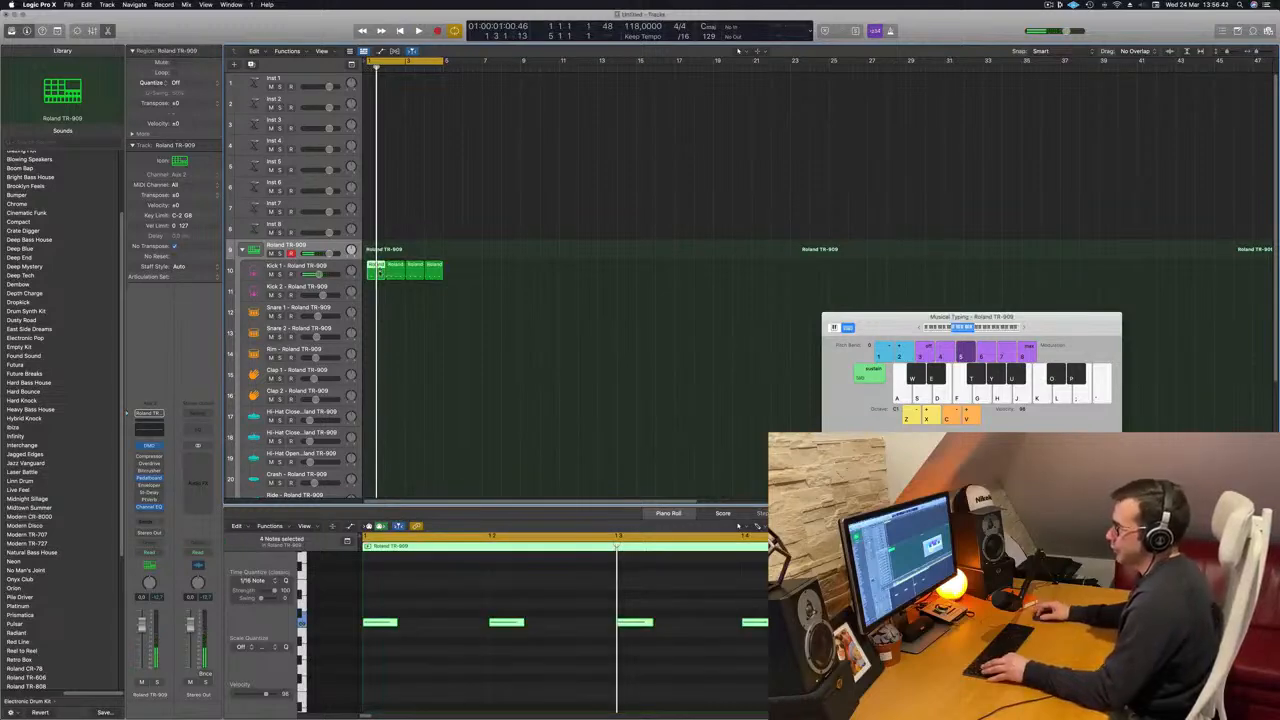
left_click_drag(379, 272, 379, 320)
key("space")
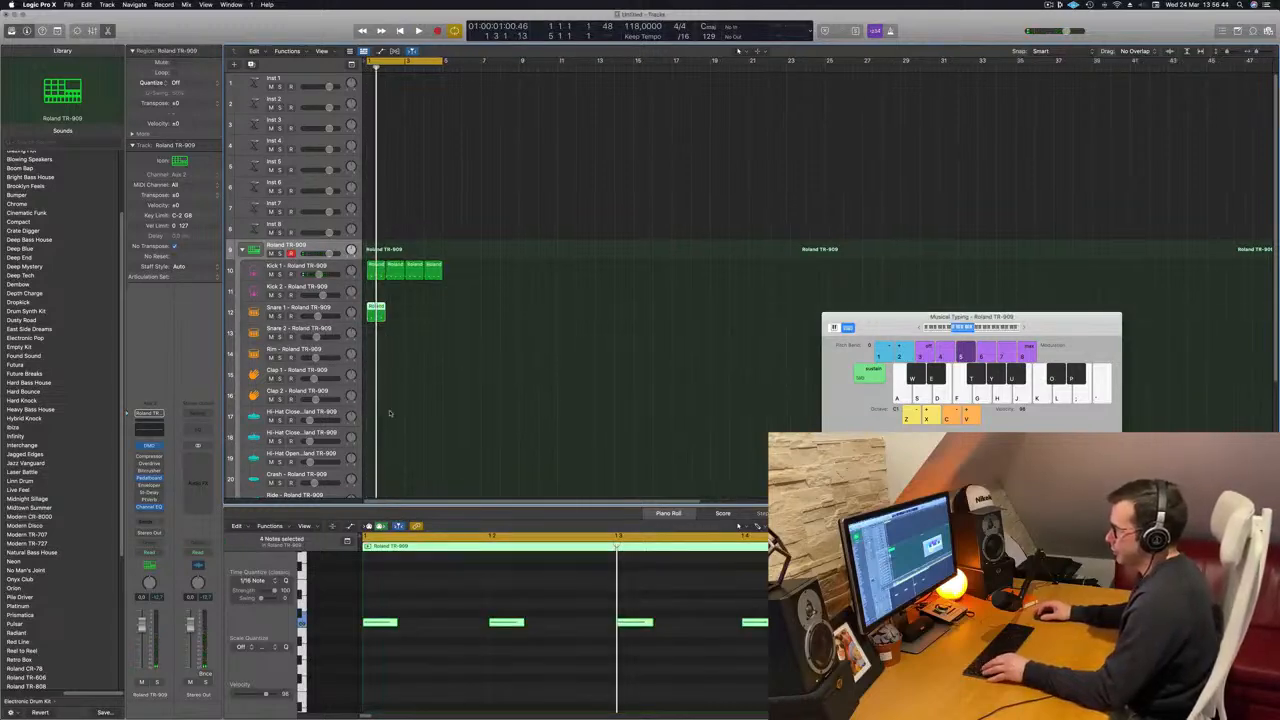
left_click_drag(409, 591, 358, 645)
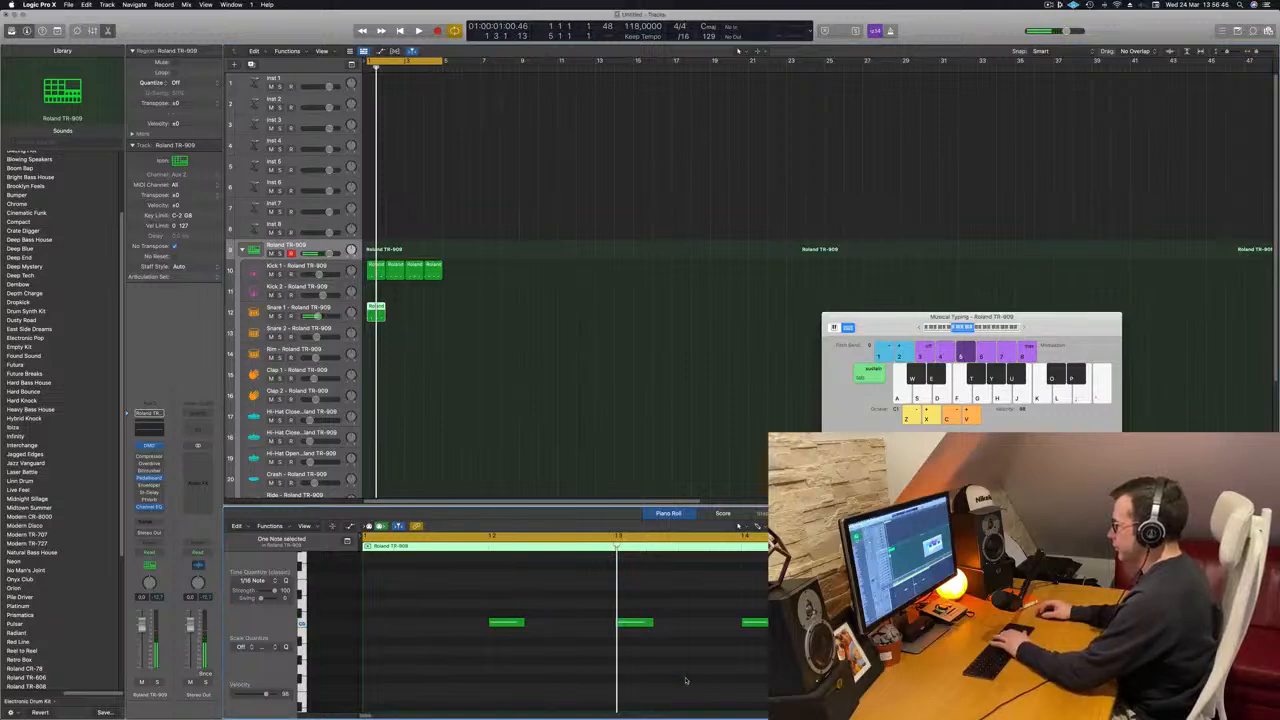
left_click_drag(481, 591, 750, 668)
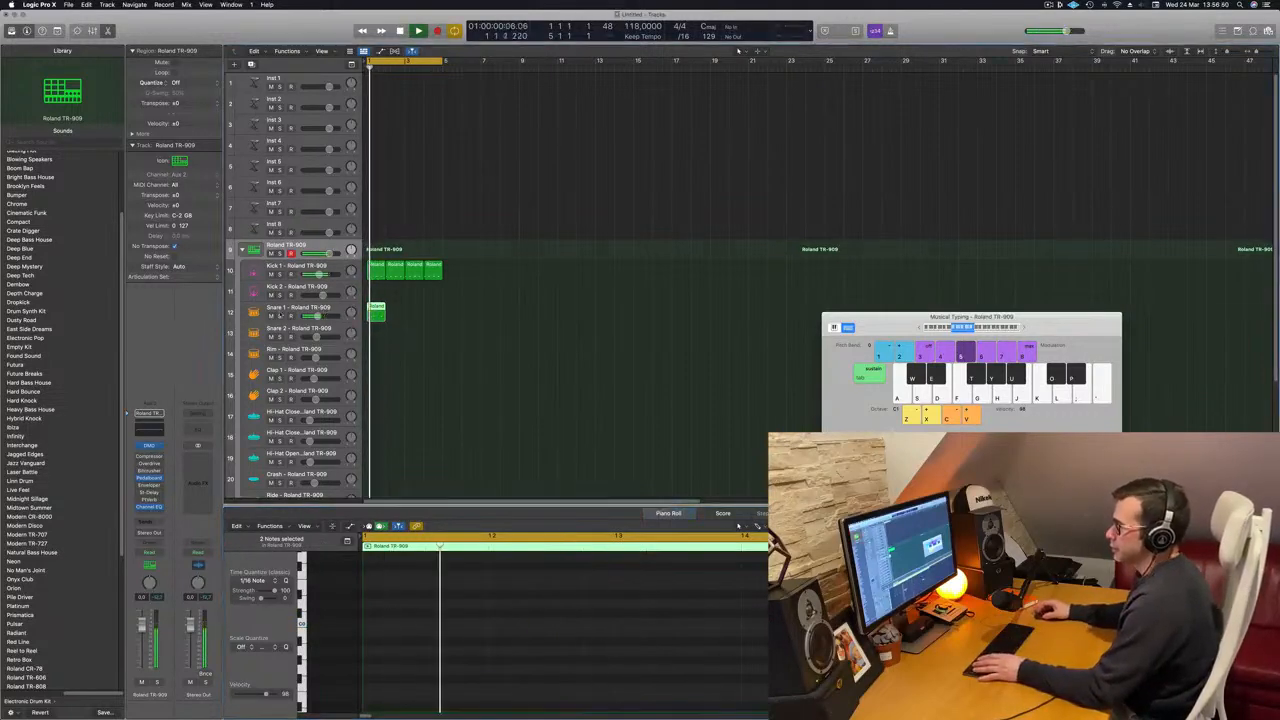
Duplicate the Snare 1 region to fill four bars and lower the Snare 1 track volume while the loop plays
left_click(280, 315)
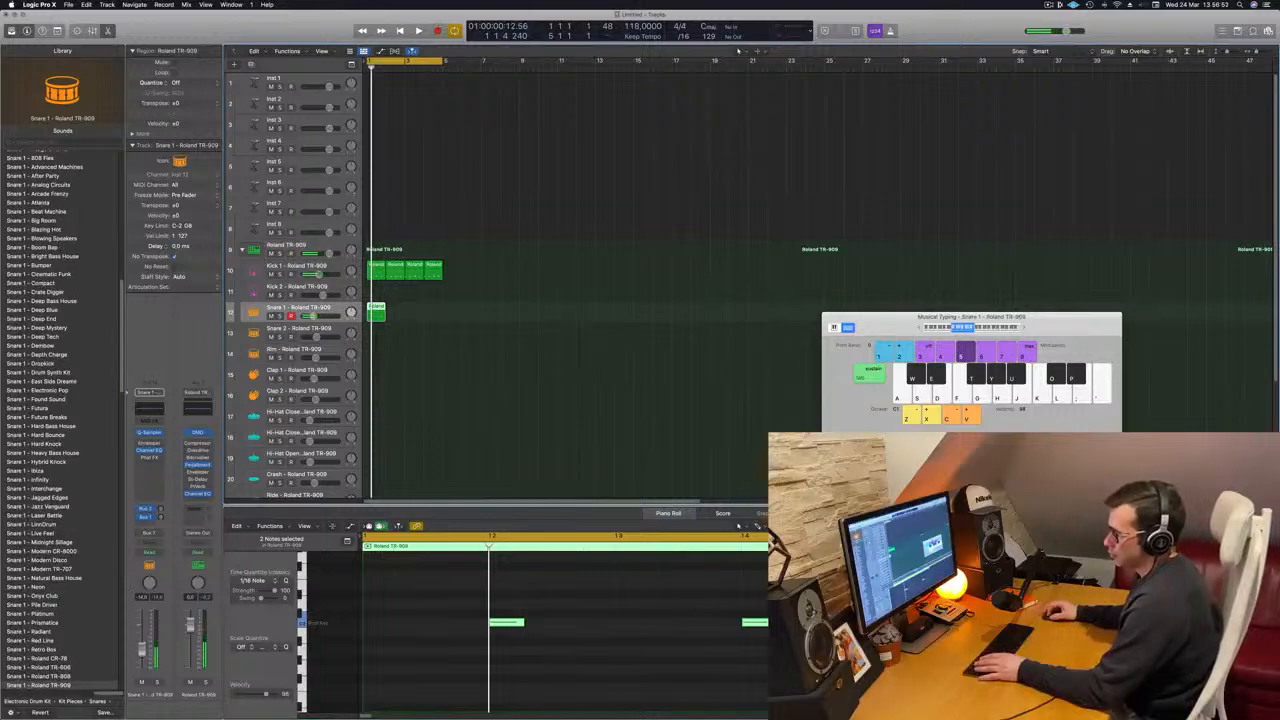
key("space")
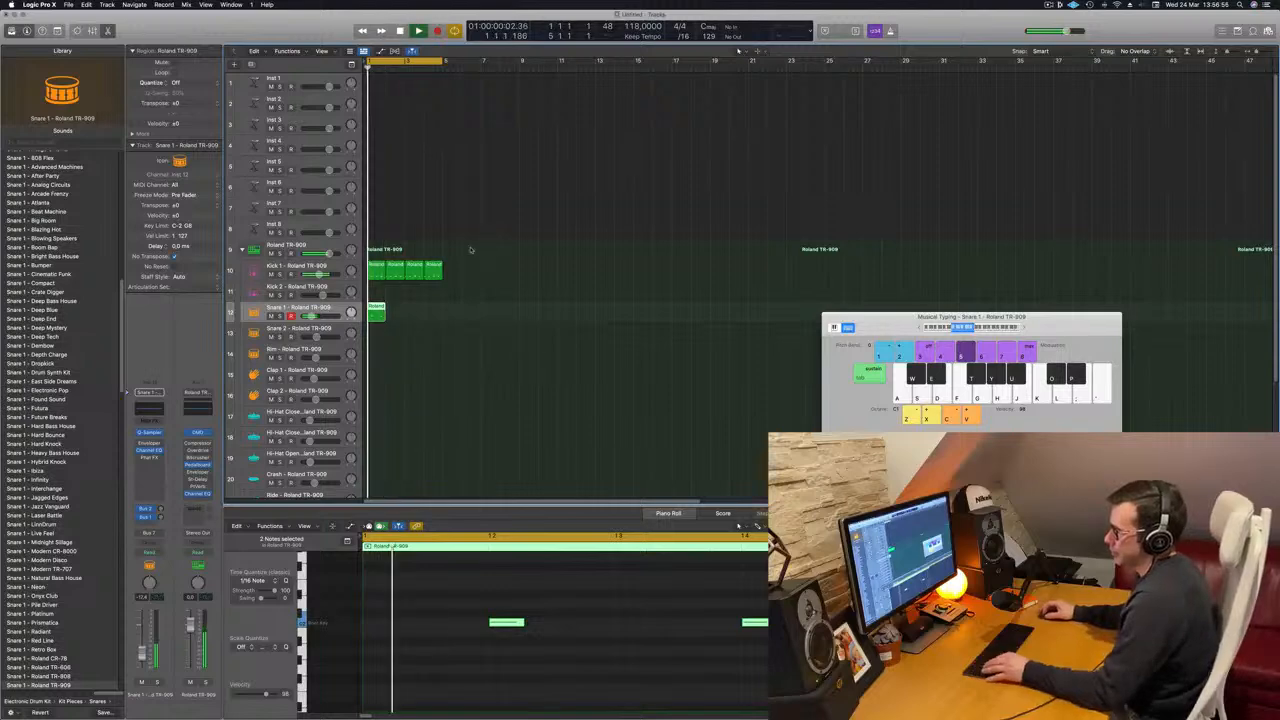
left_click_drag(376, 313, 416, 317)
left_click(378, 314, "shift")
left_click_drag(311, 315, 309, 315)
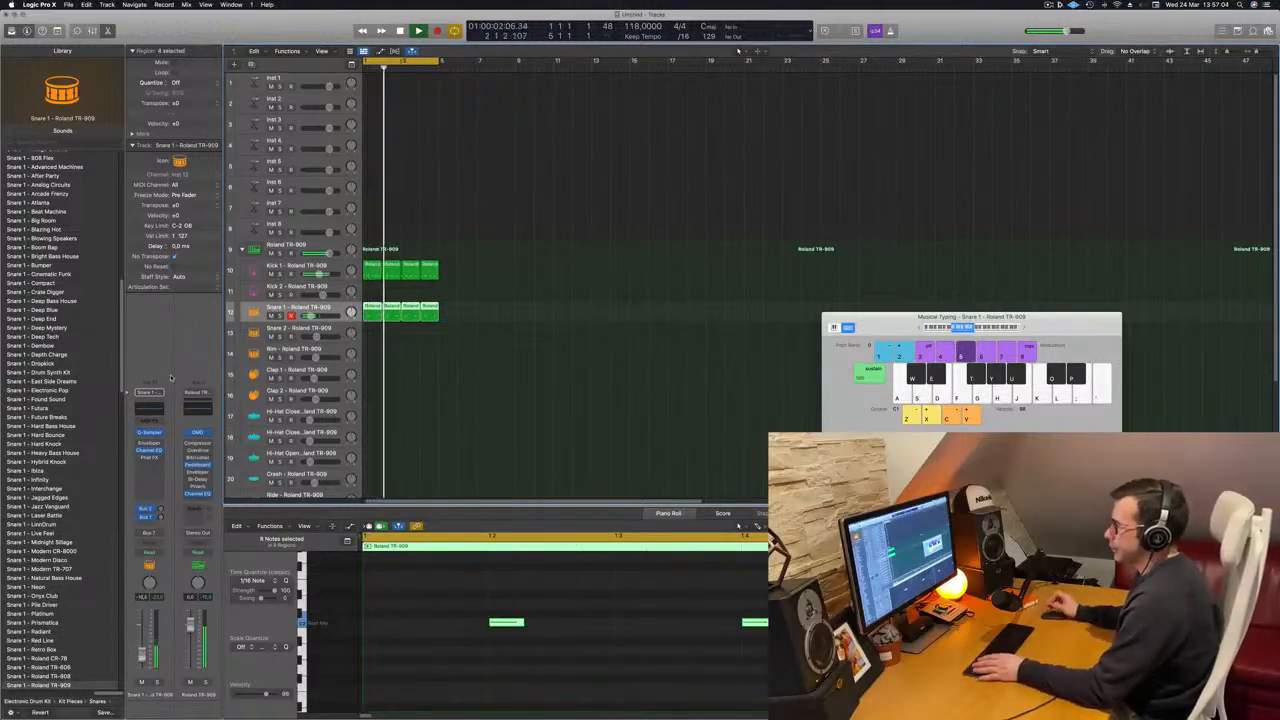
key("space")
key("space")
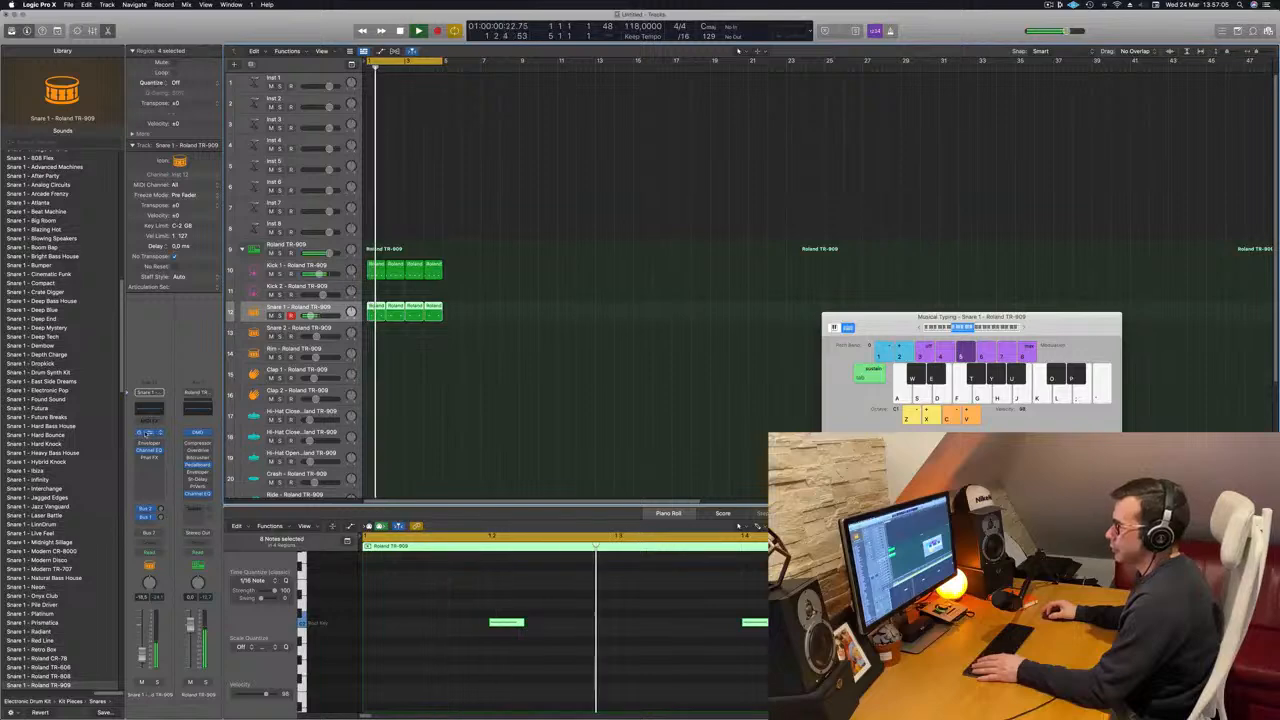
Open the Snare 1 Quick Sampler, add a fade-out of about 0.283 s, and move its window aside
left_click(148, 432)
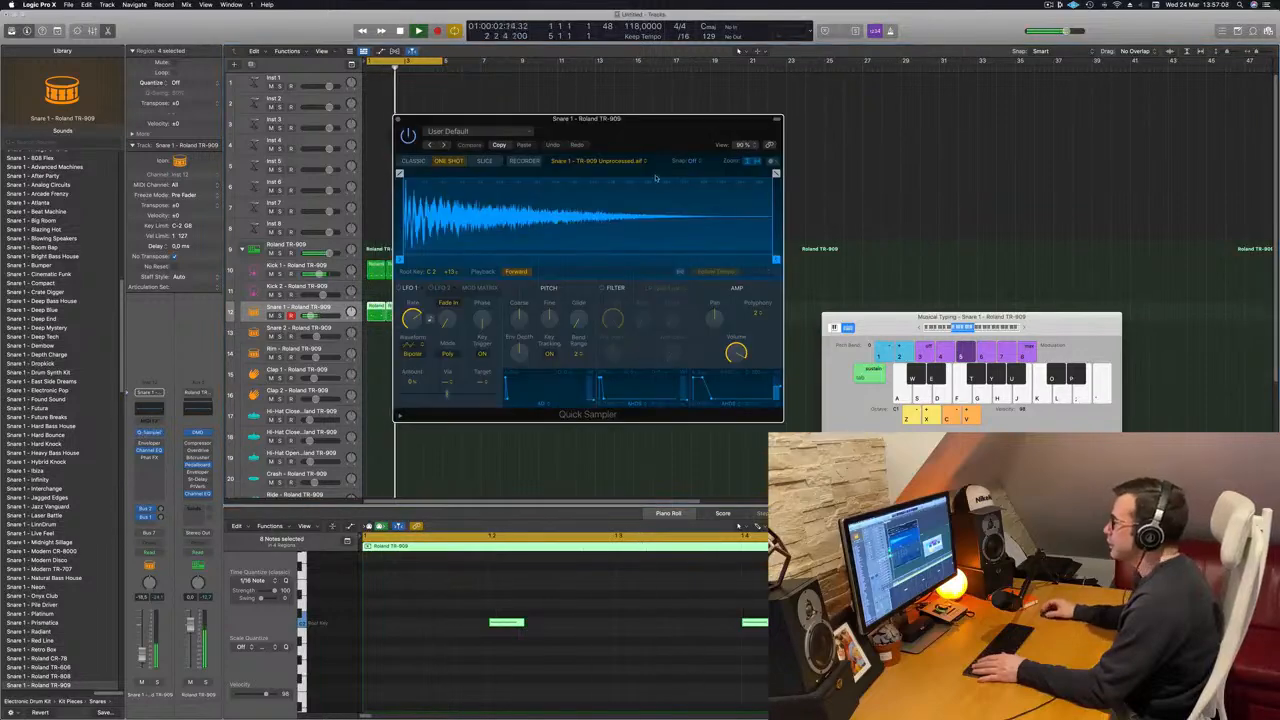
left_click_drag(775, 173, 510, 173)
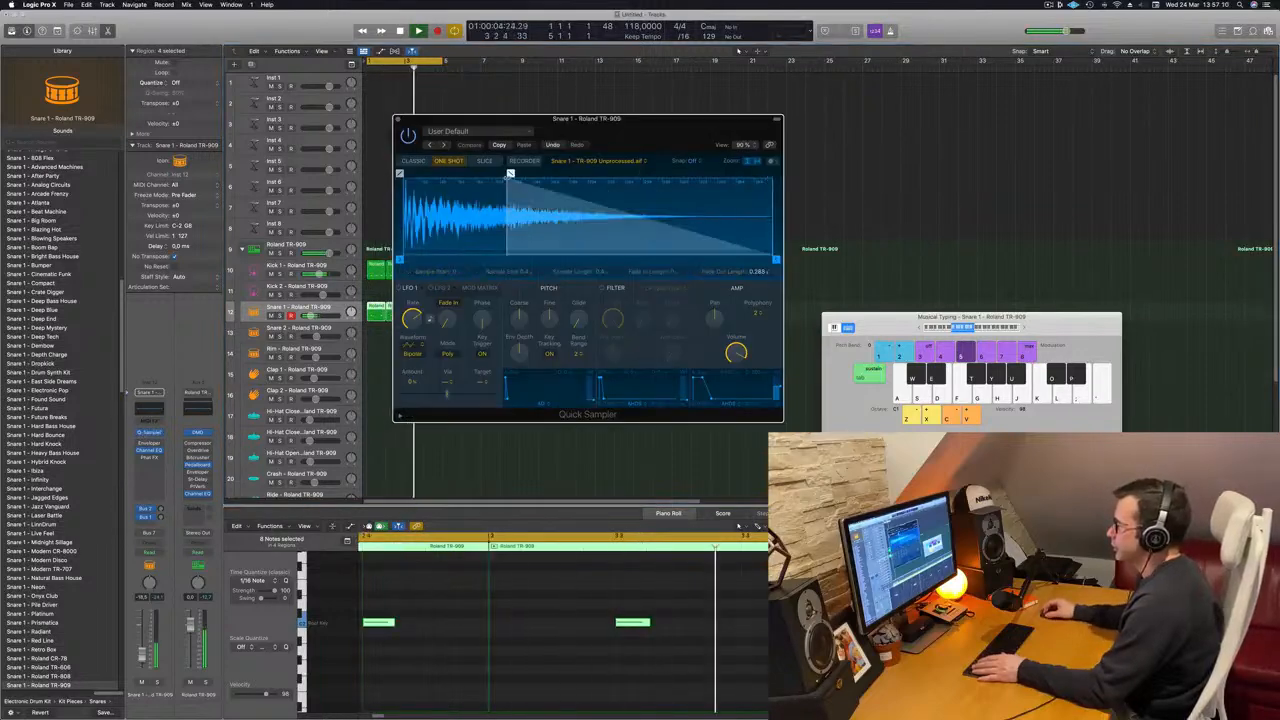
left_click_drag(600, 118, 773, 126)
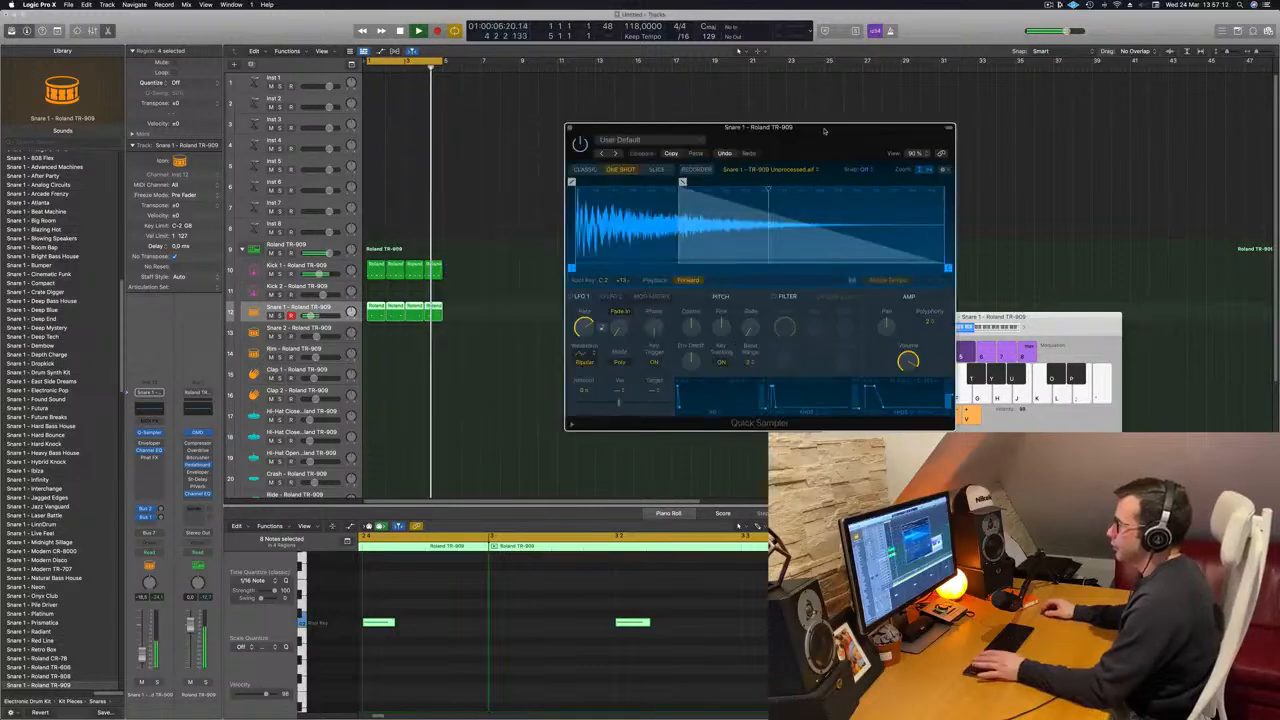
Raise the Snare 1 level slightly, start the sample's fade-out earlier, and close Quick Sampler
left_click_drag(142, 656, 142, 652)
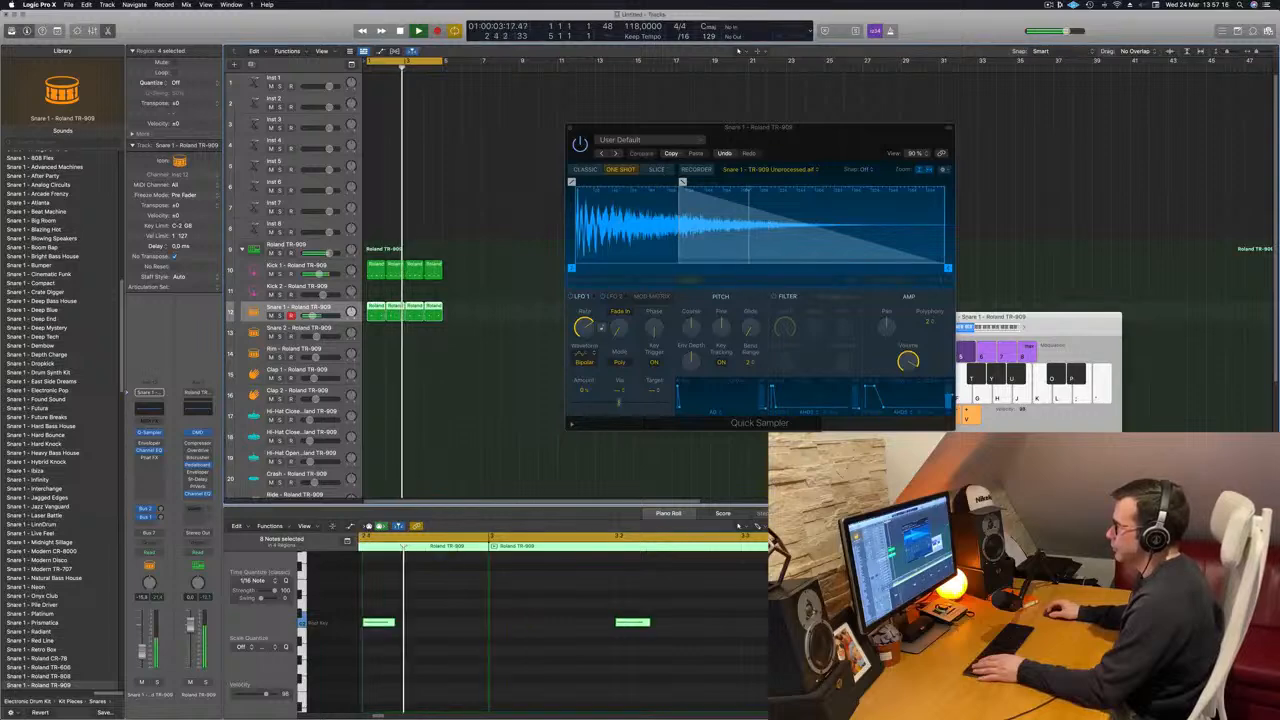
left_click_drag(682, 182, 648, 231)
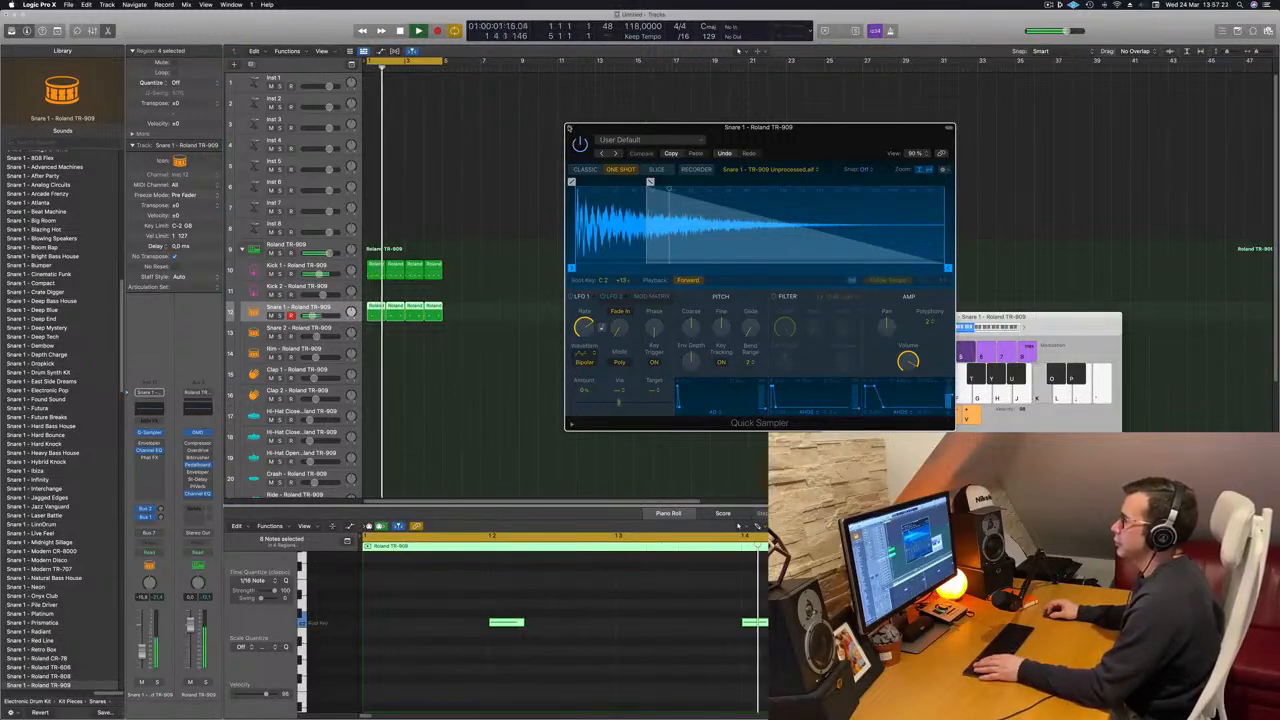
key("super+w")
Copy the first Kick 1 region to bar 1 of the Hi-Hat Open track
scroll(518, 276, "down", 1)
left_click(524, 269)
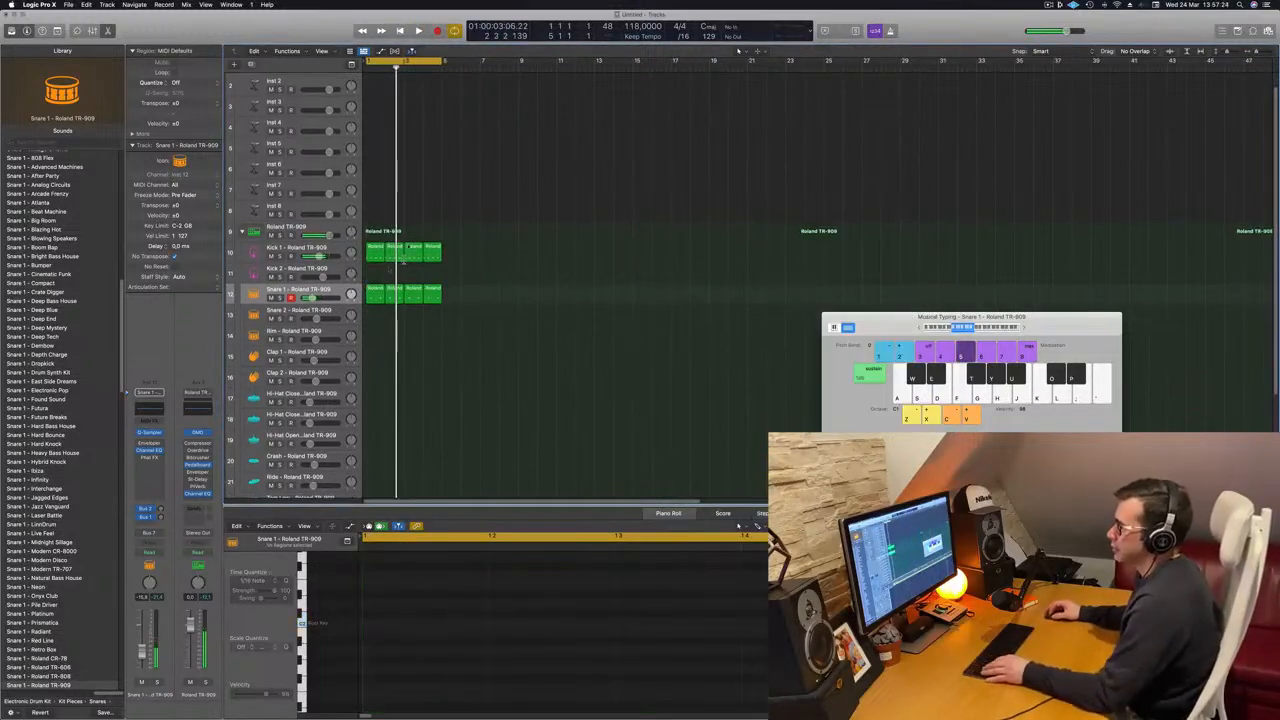
left_click(375, 252)
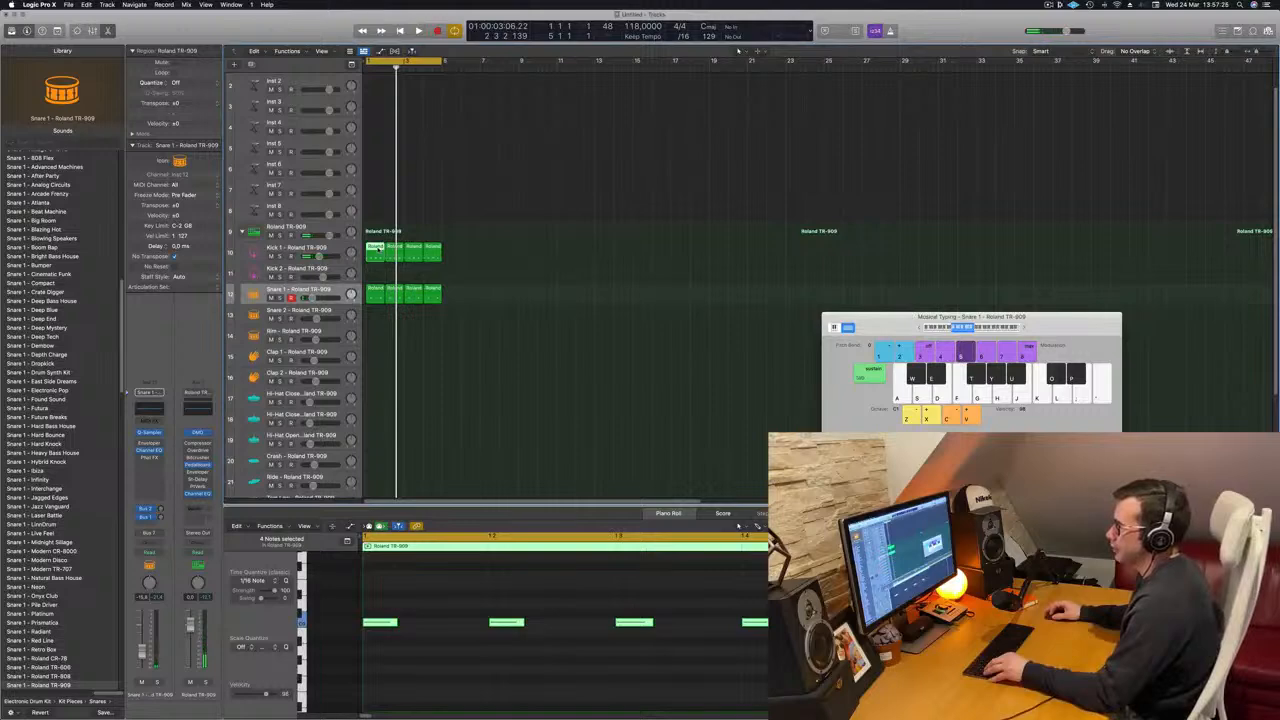
left_click_drag(375, 252, 381, 440)
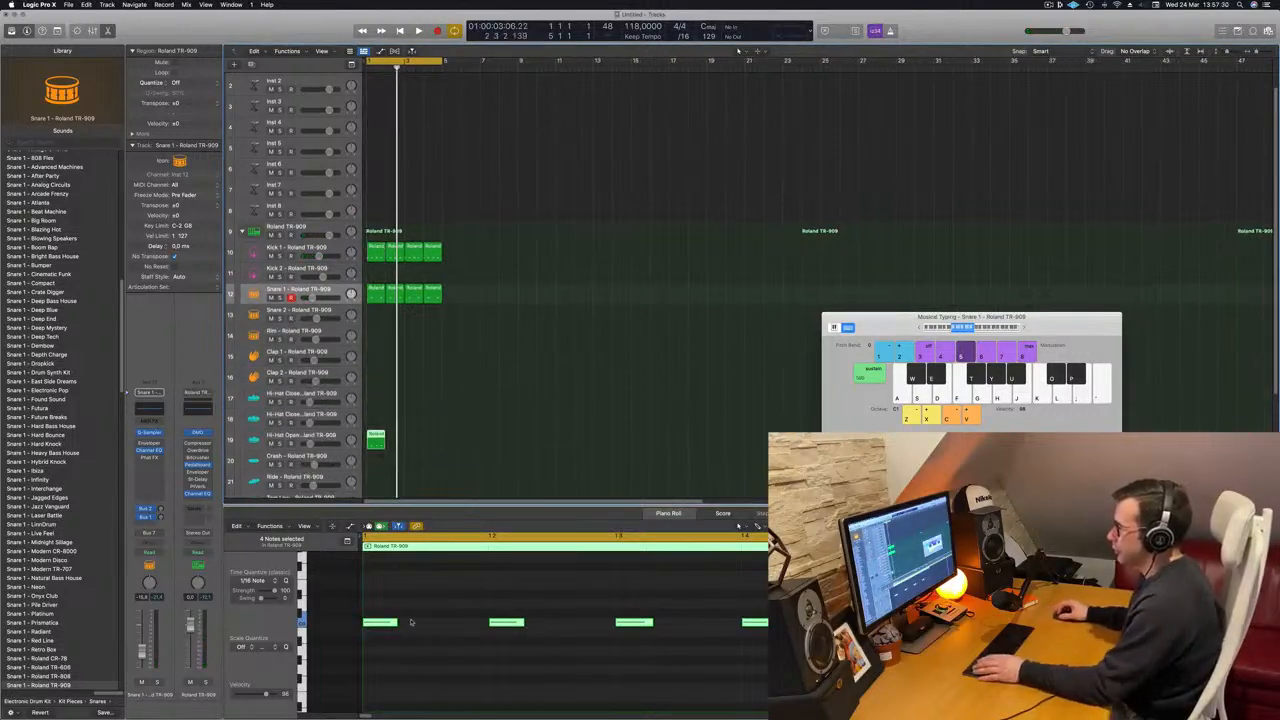
Shift all four open hi-hat notes half a beat later onto the offbeats and audition the loop
left_click_drag(785, 664, 391, 604)
key("alt+Right")
key("alt+Right")
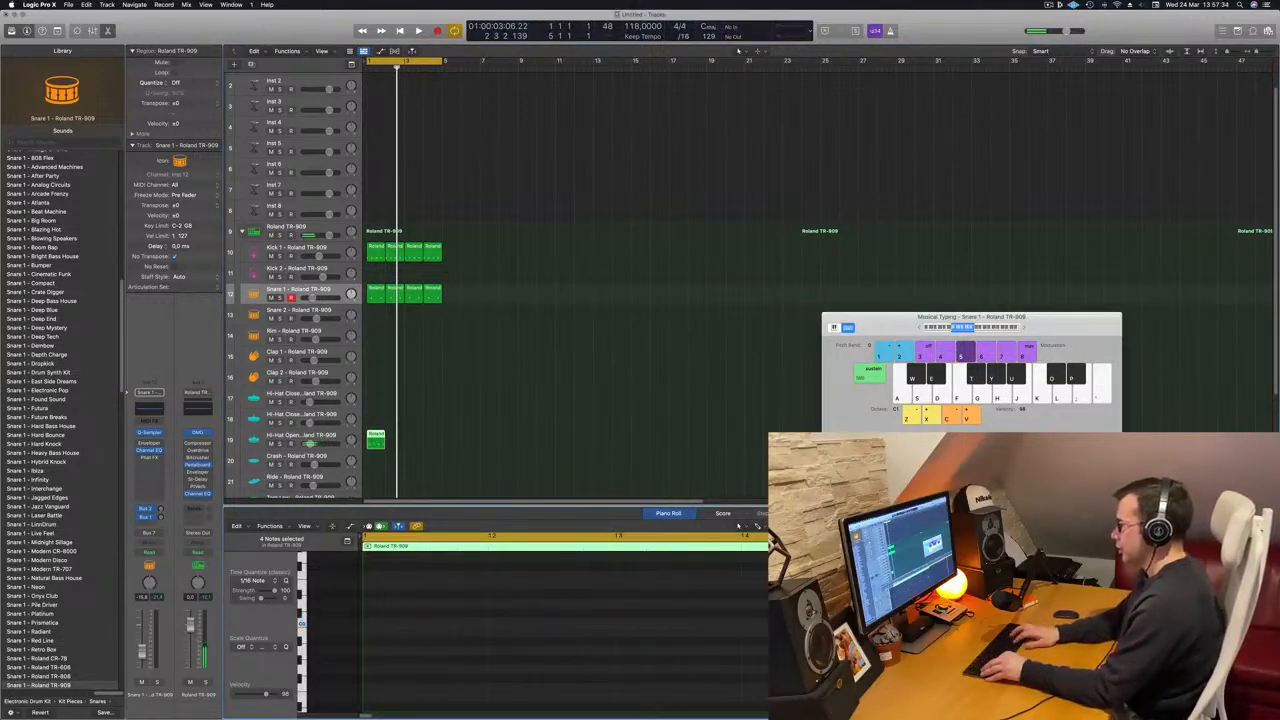
key("space")
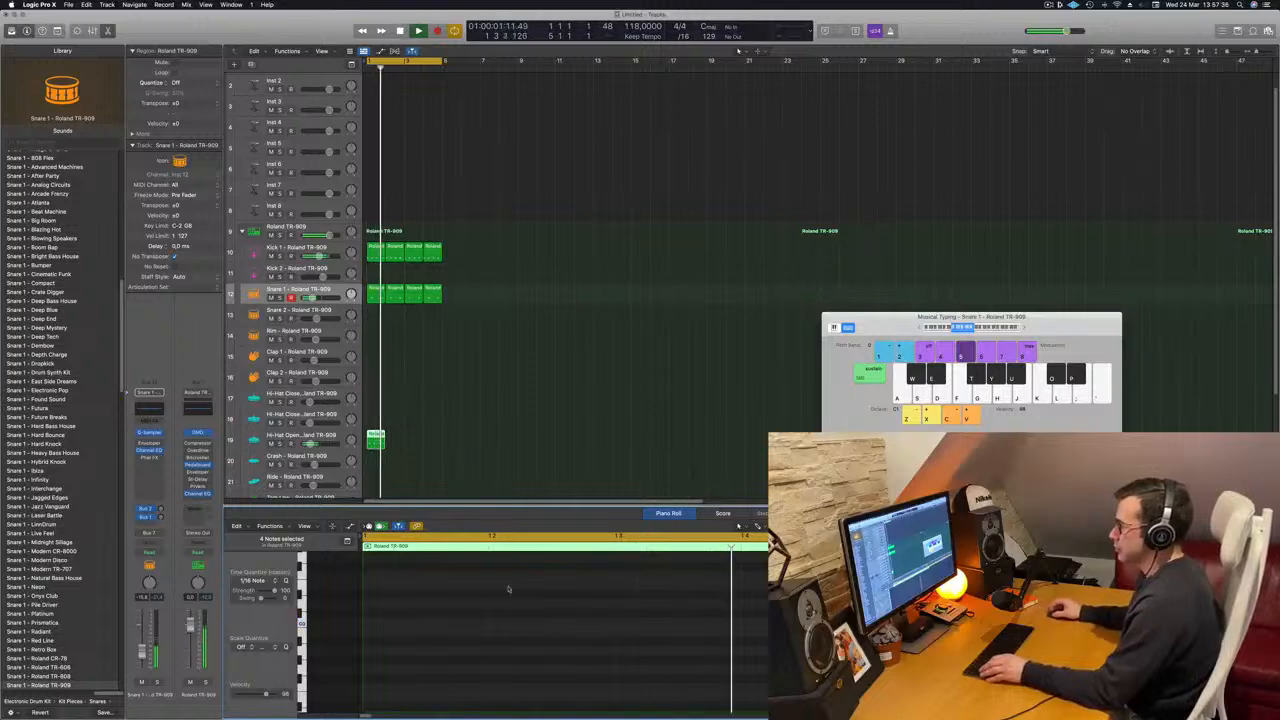
scroll(508, 610, "up", 5)
key("space")
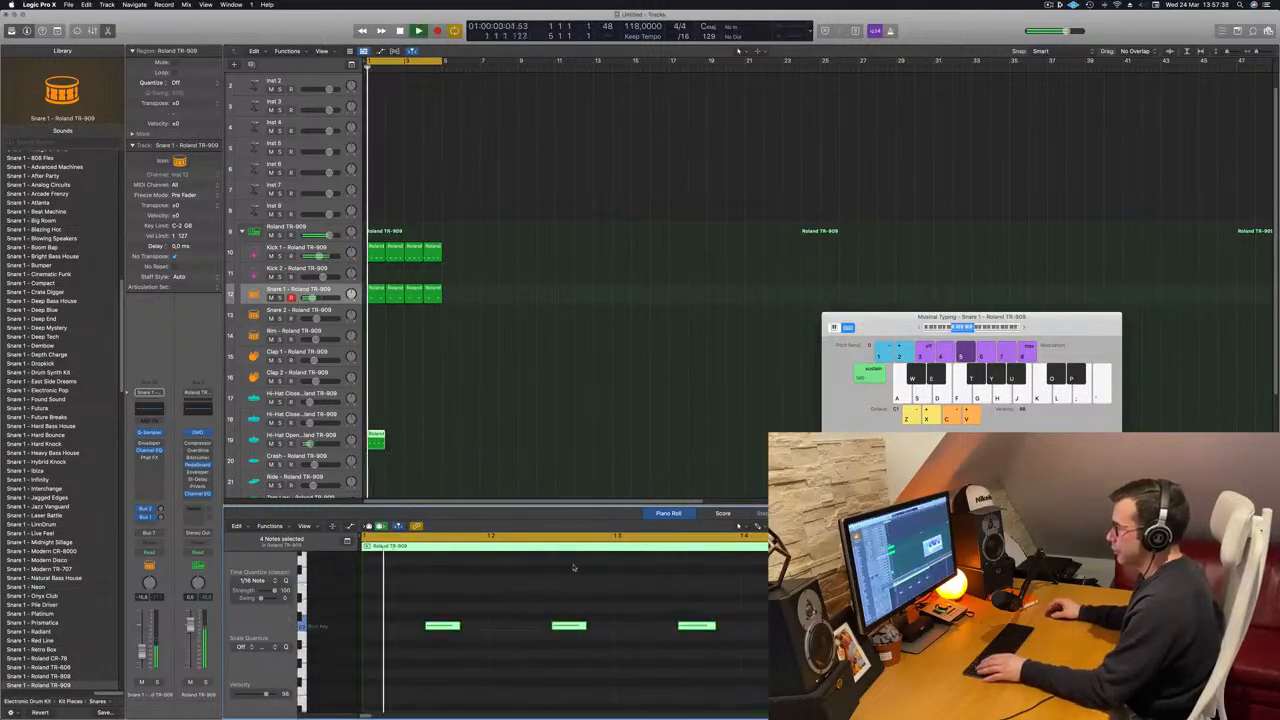
Duplicate the offbeat Hi-Hat Open region to fill four bars and select its track during playback
left_click_drag(378, 437, 397, 441)
mouse_move(429, 439)
left_mouse_down()
mouse_move(362, 439)
mouse_move(426, 441)
left_mouse_up()
key("space")
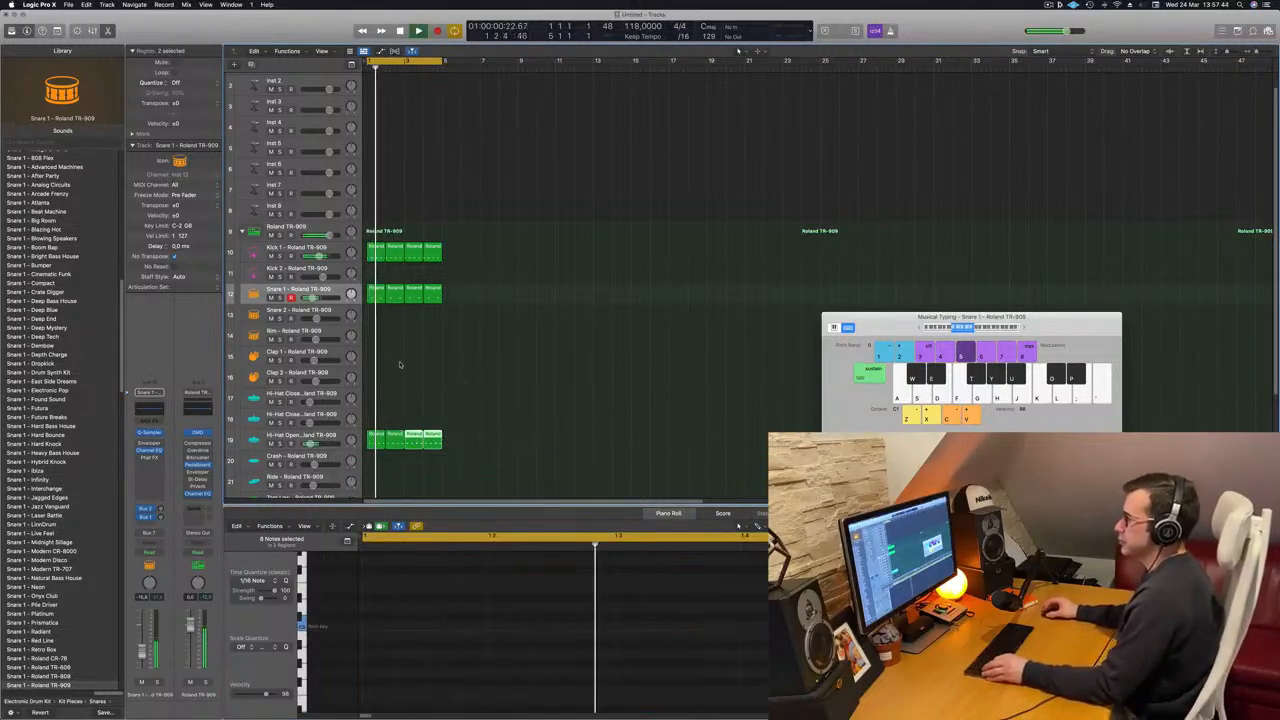
left_click(298, 434)
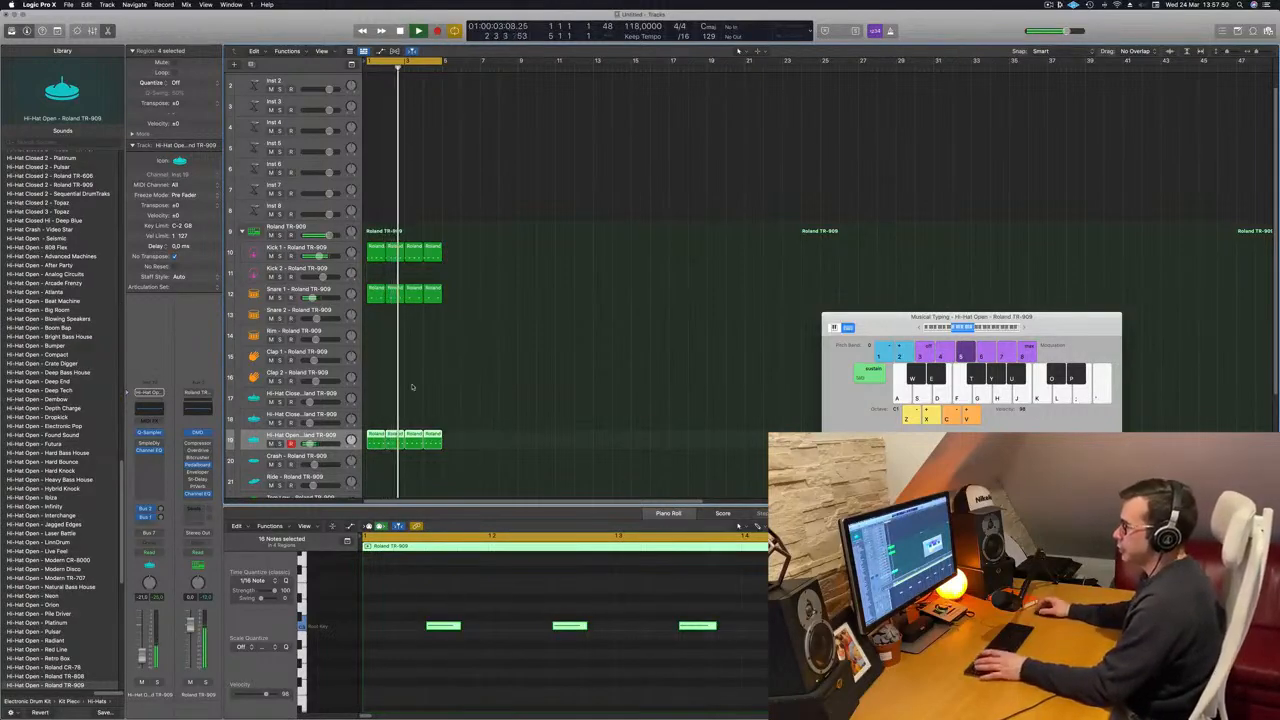
Copy the first open hi-hat region to the first Hi-Hat Closed track and shift its notes back onto the beats
left_click(495, 438)
left_click_drag(375, 436, 375, 406)
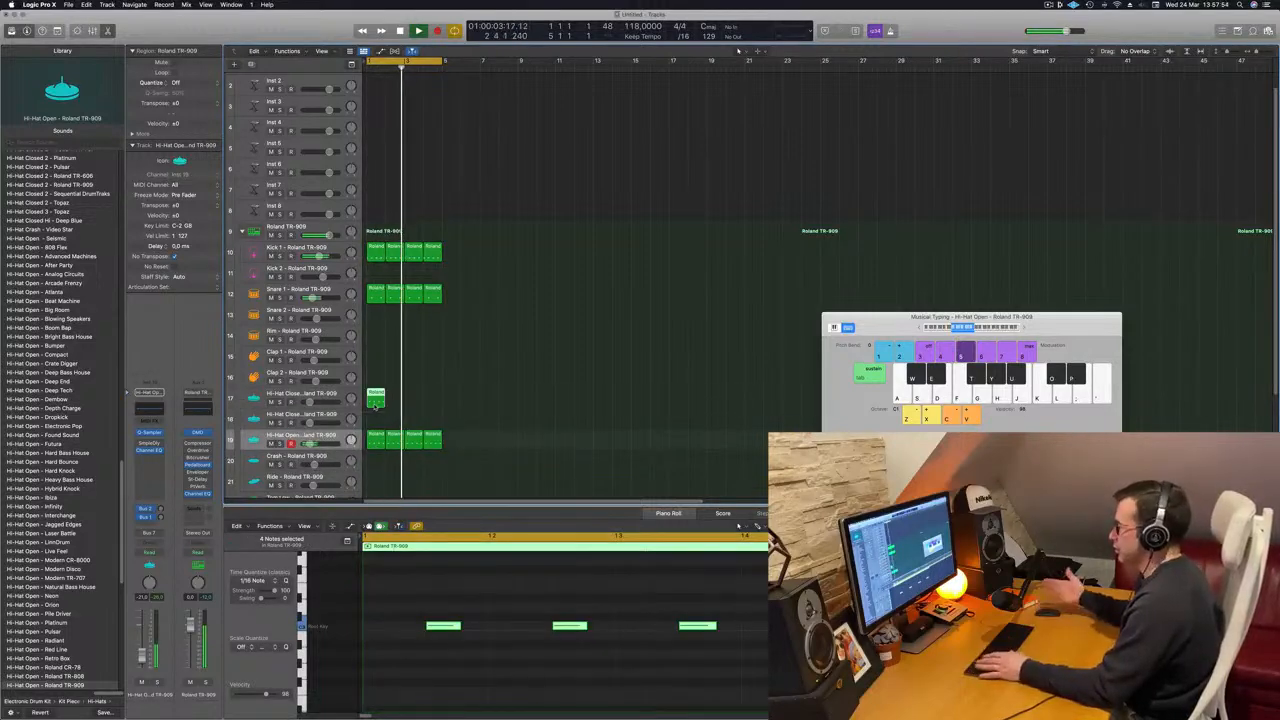
left_click_drag(393, 599, 768, 692)
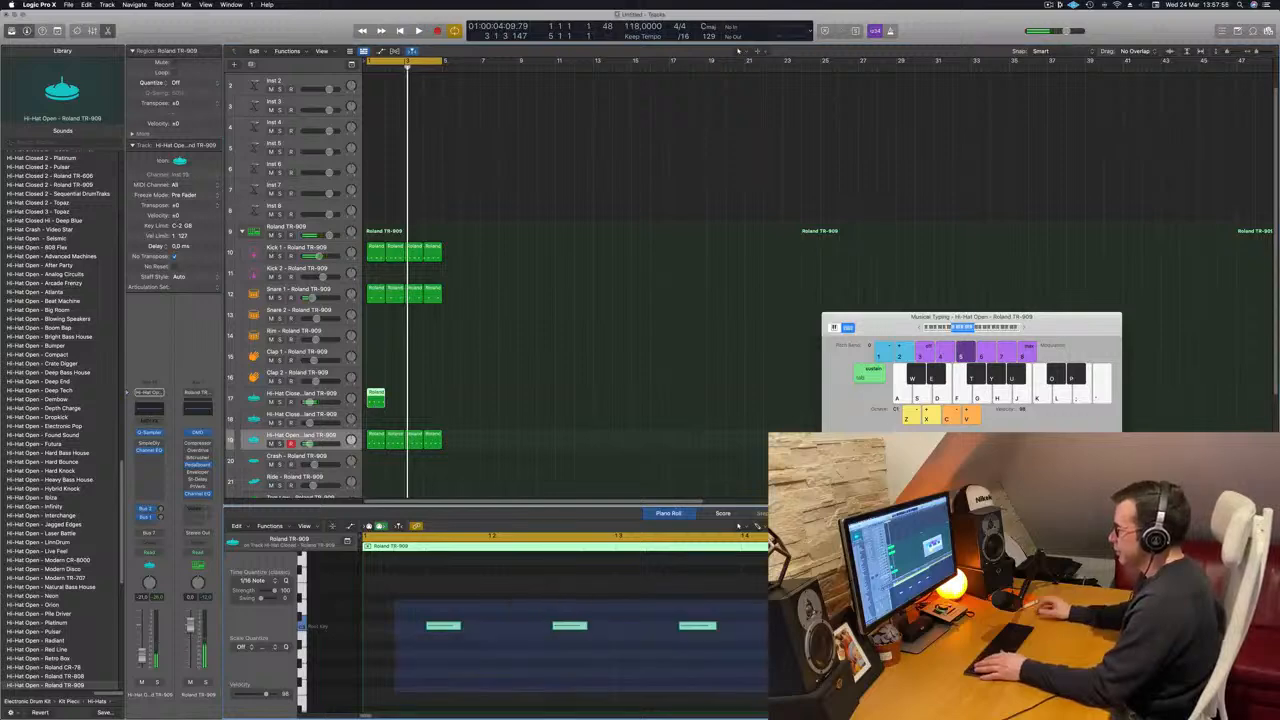
key("alt+Left")
key("alt+Left")
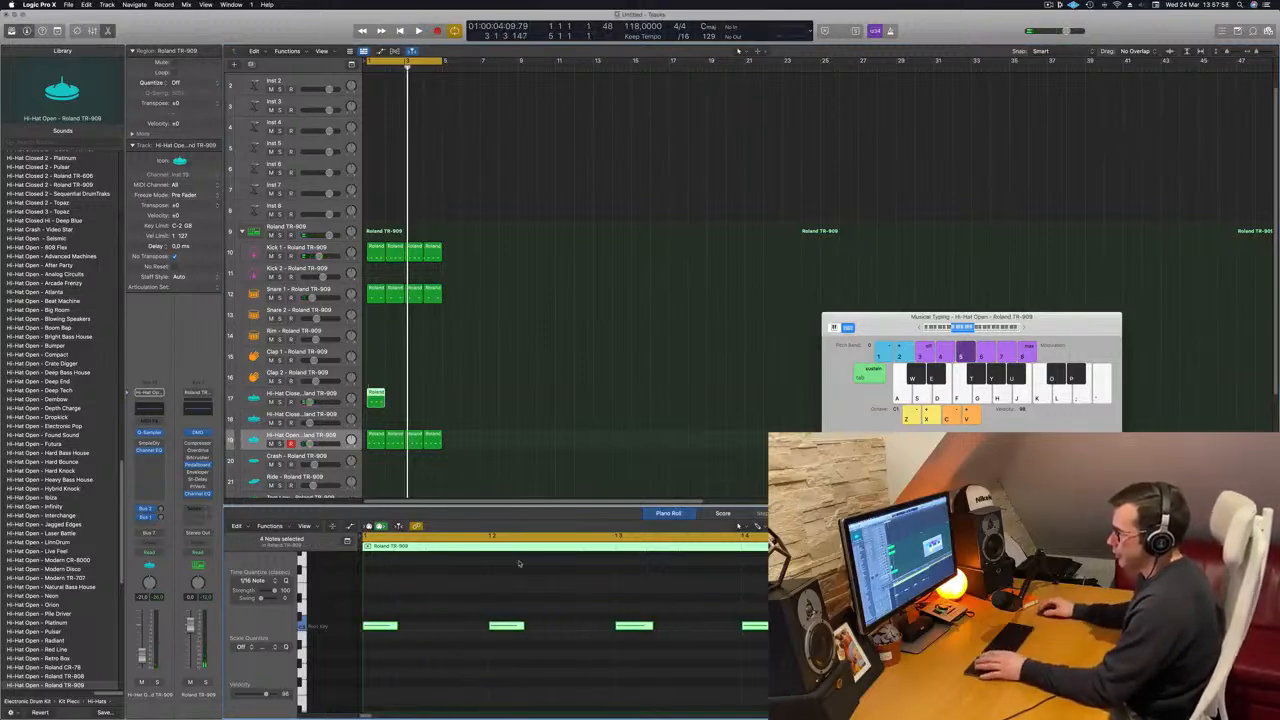
Fill the closed hi-hat bar with copied sixteenth notes and select the Hi-Hat Closed track
left_click_drag(397, 624, 438, 634)
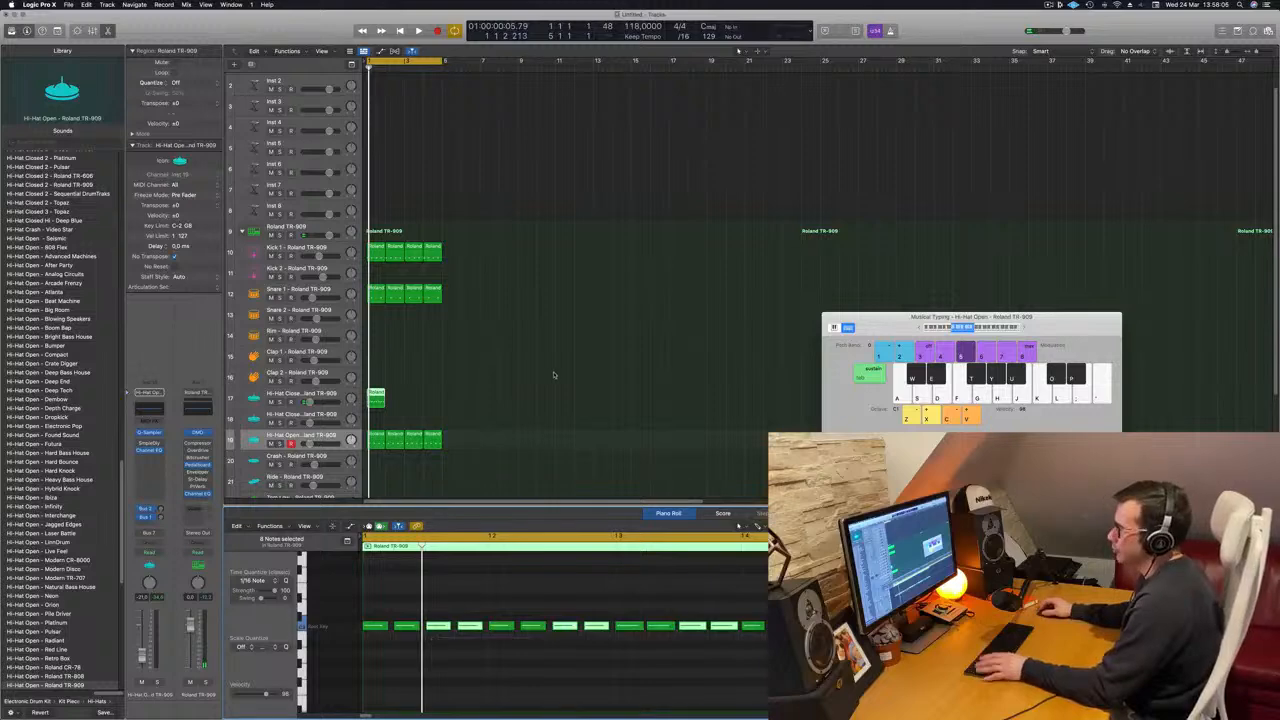
key("Up")
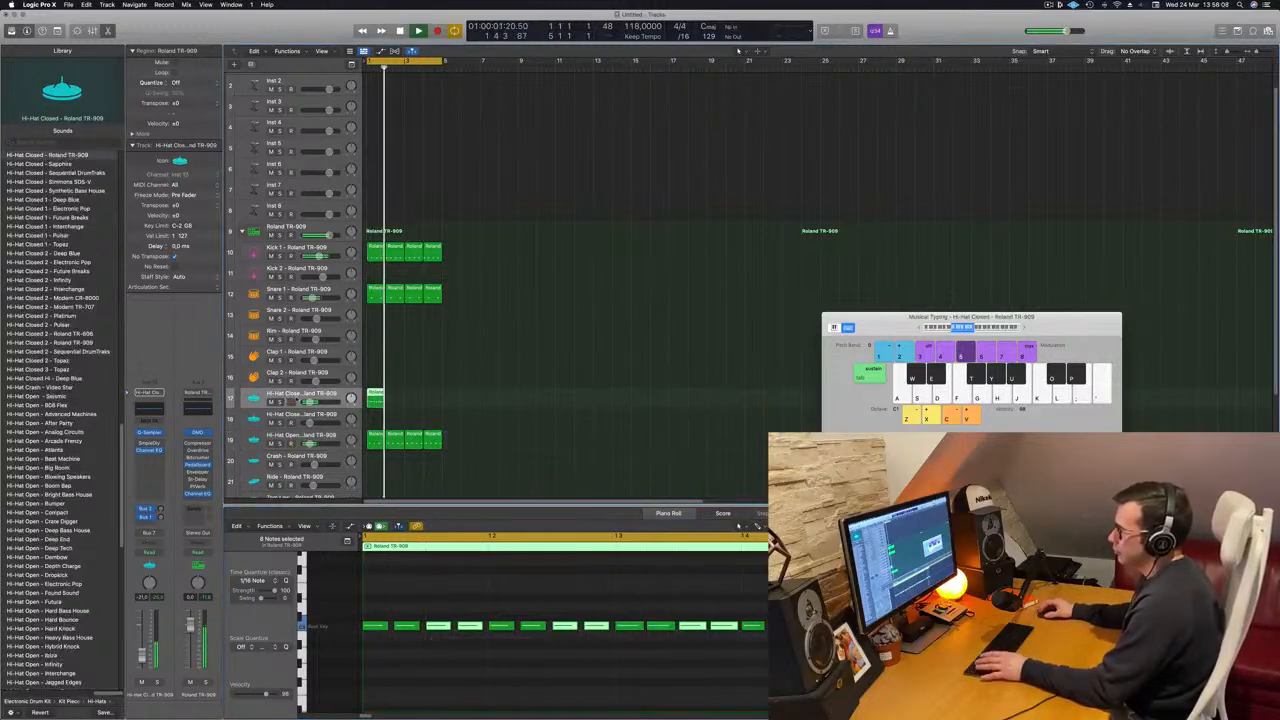
Duplicate the closed hi-hat region to fill four bars and audition the loop
key("space")
key("r")
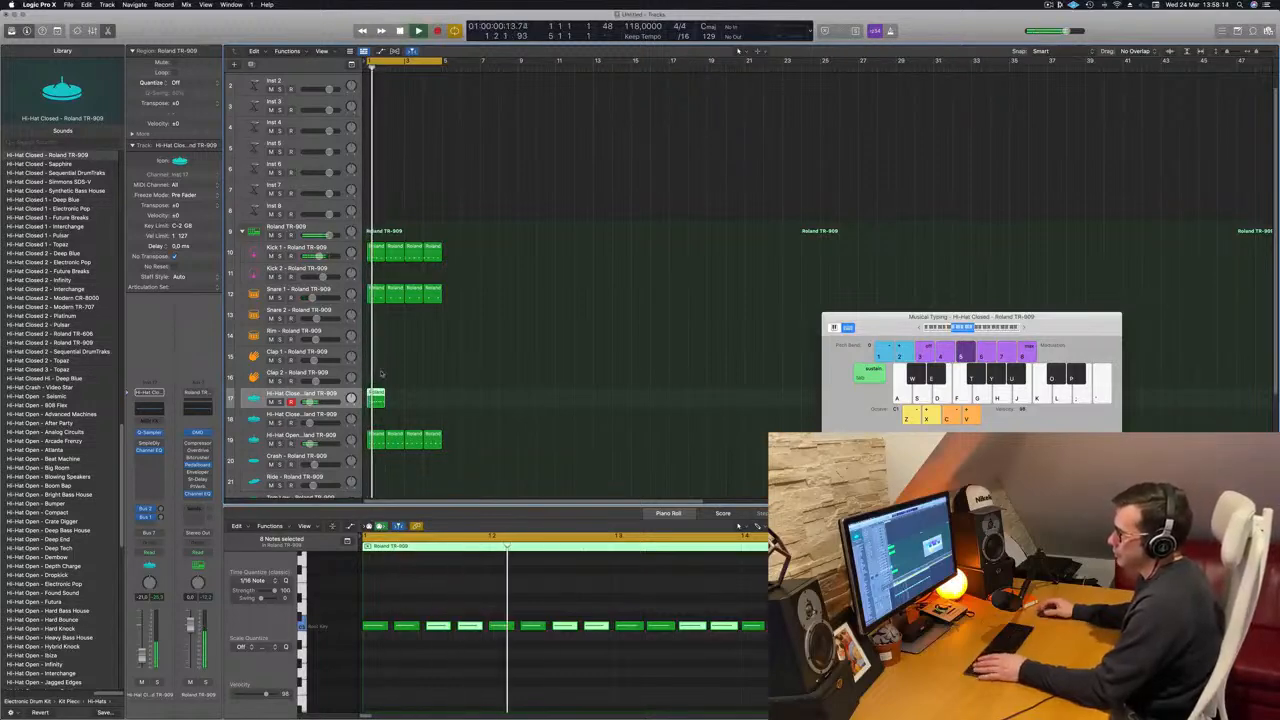
left_click_drag(372, 398, 407, 439)
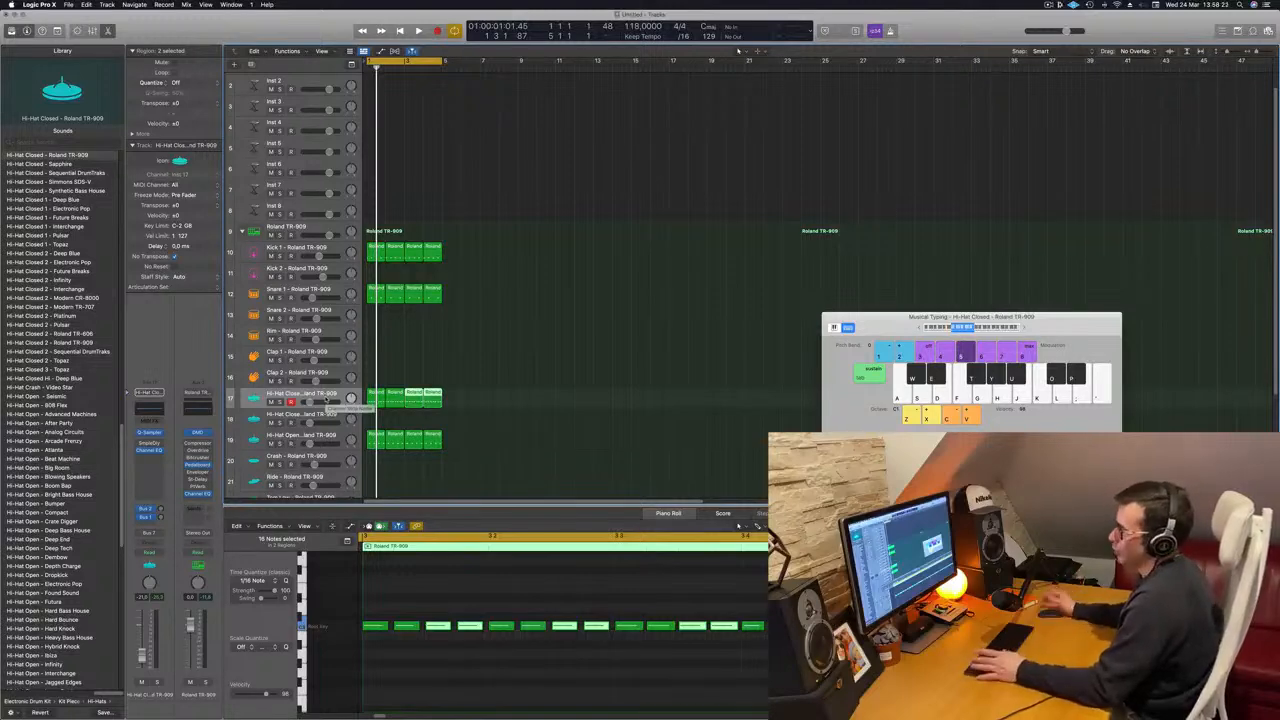
key("space")
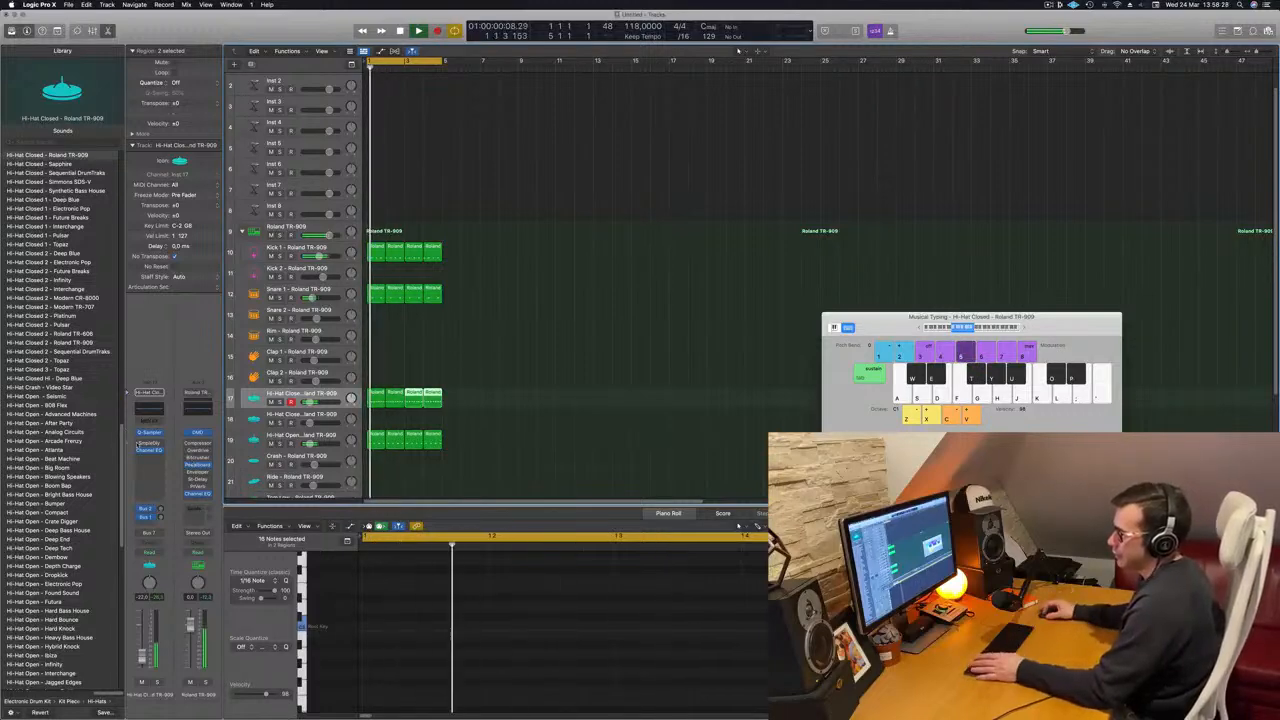
Set the closed hi-hat's Sample Delay to 6.0 ms left and 12 ms right during playback, then close the plug-in
left_click(148, 443)
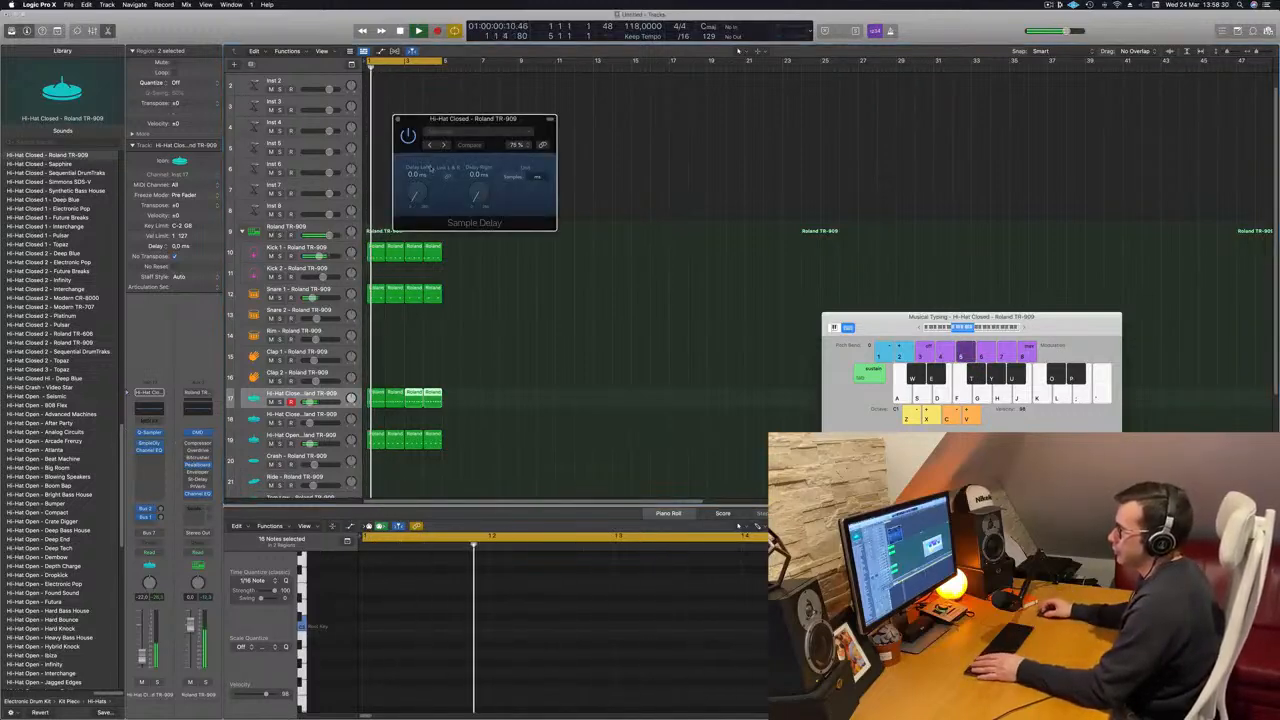
left_click_drag(416, 193, 417, 182)
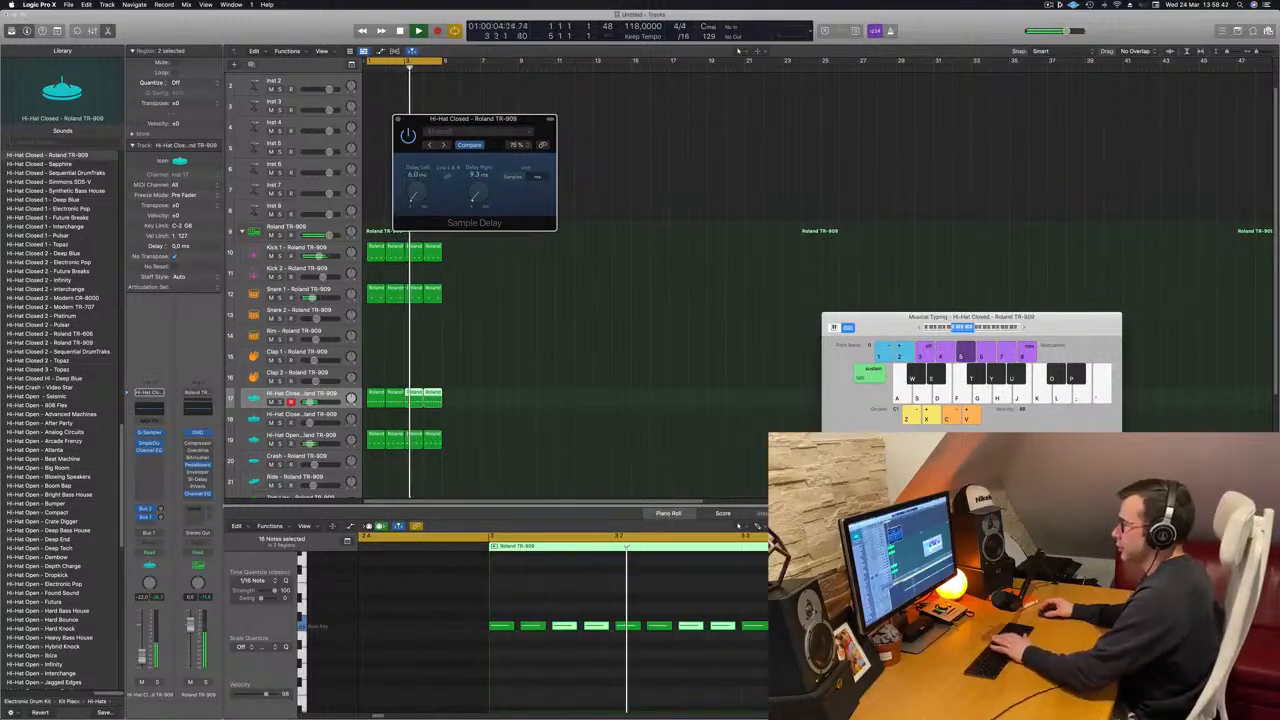
type("12")
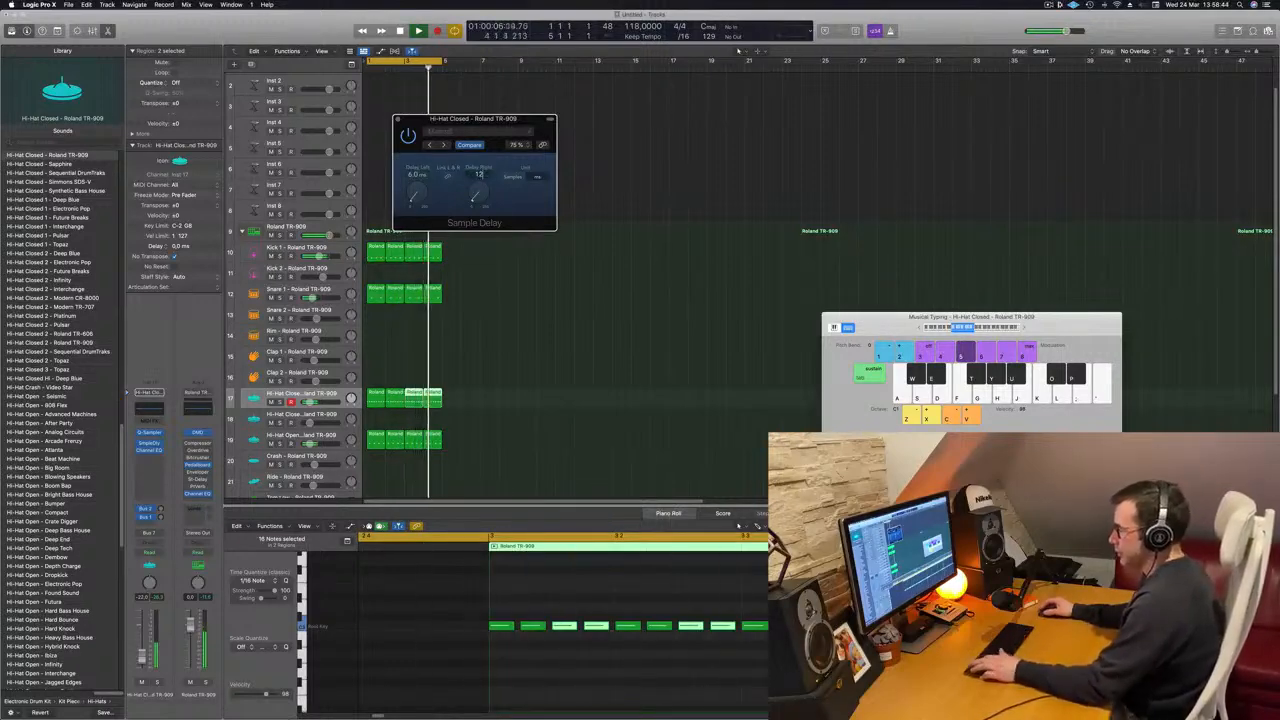
key("Return")
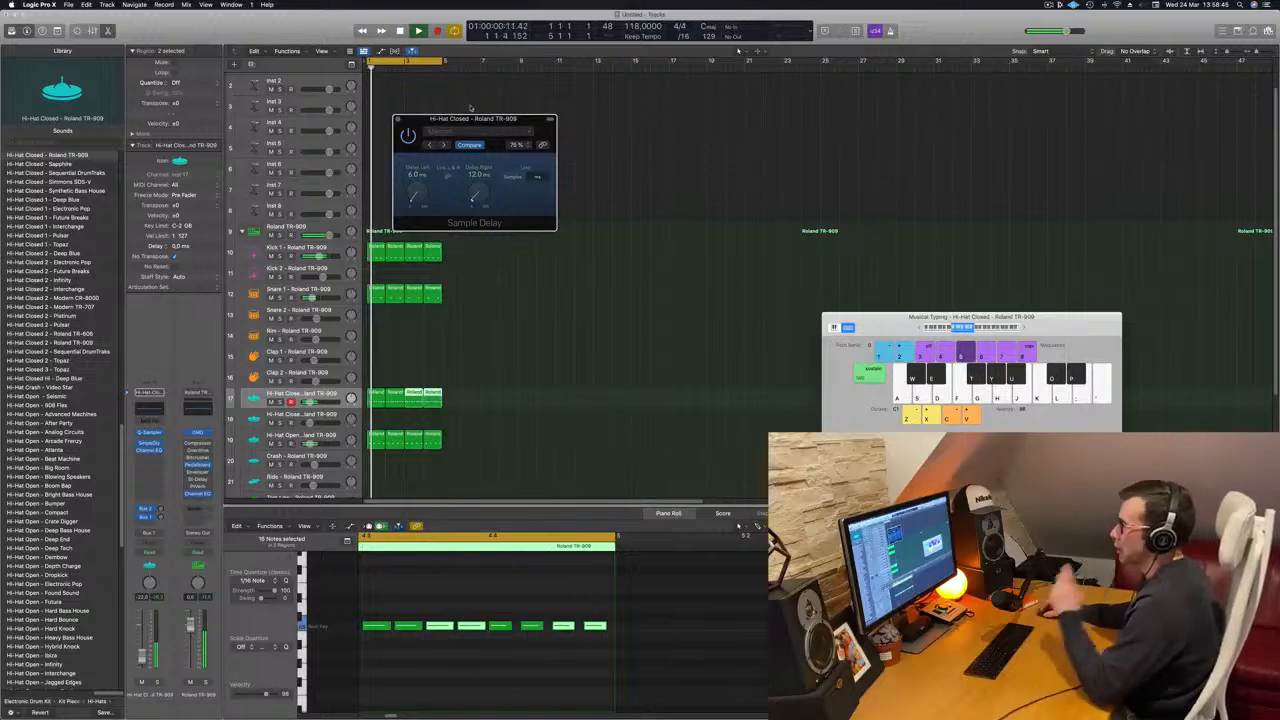
left_click_drag(519, 132, 591, 139)
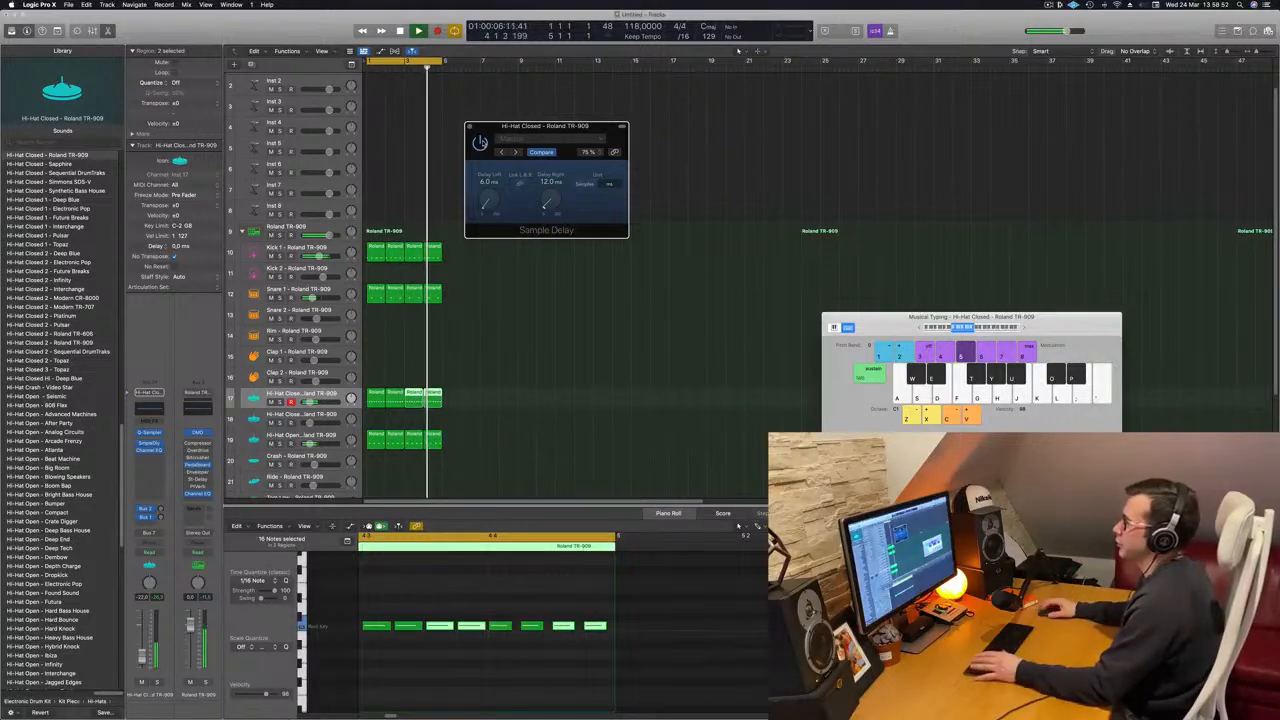
left_click(468, 127)
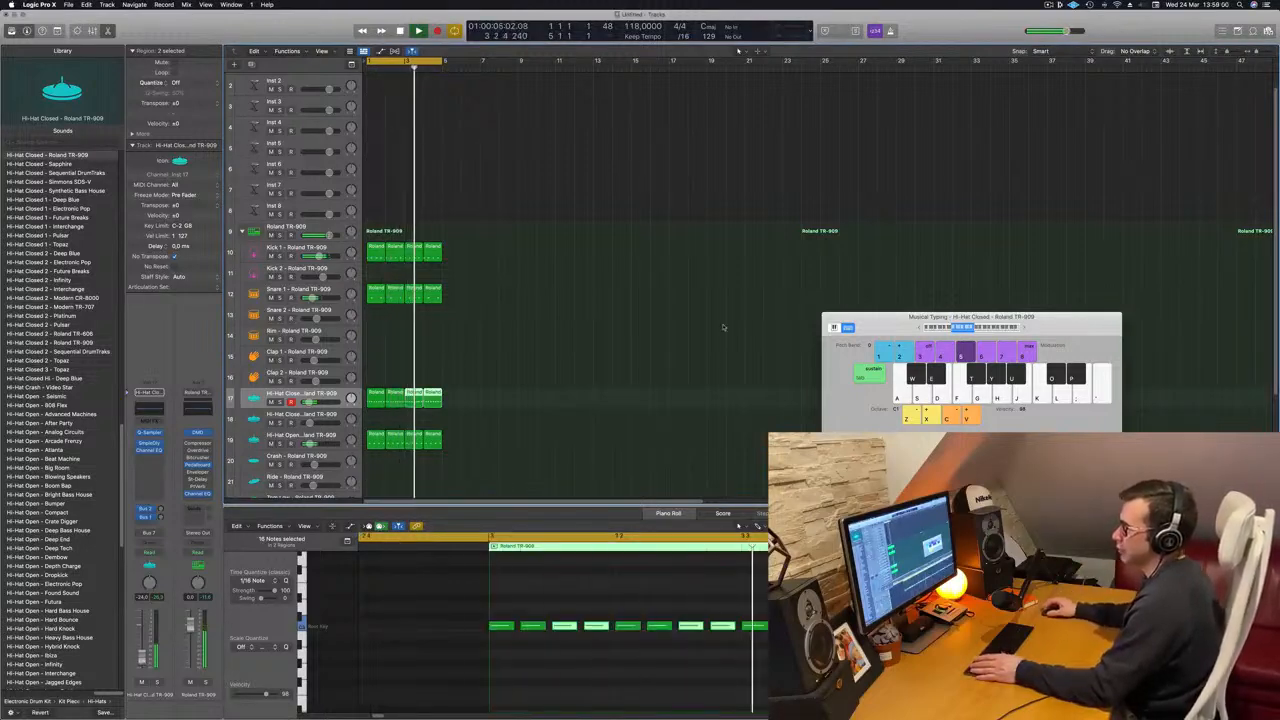
Copy the first open hi-hat region to the Tom Low track and reduce it to one note near the bar's end
scroll(560, 370, "down", 7)
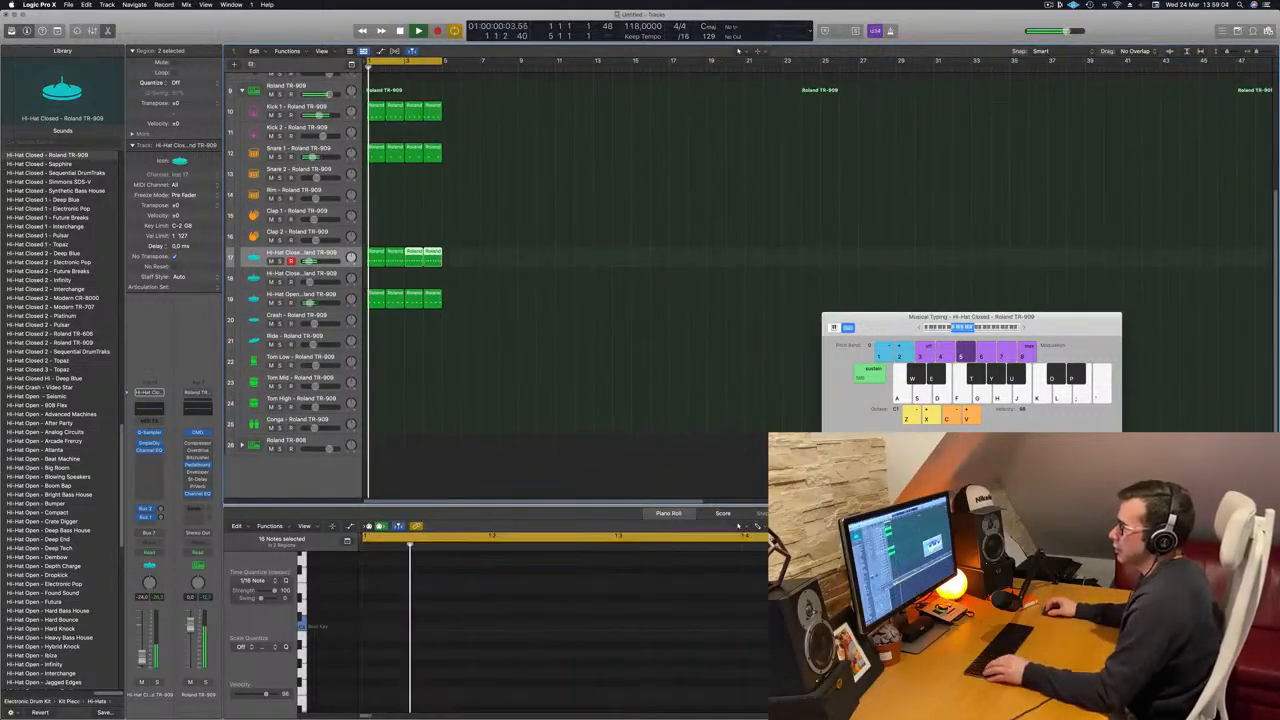
left_click_drag(371, 301, 371, 370)
left_click_drag(408, 614, 727, 677)
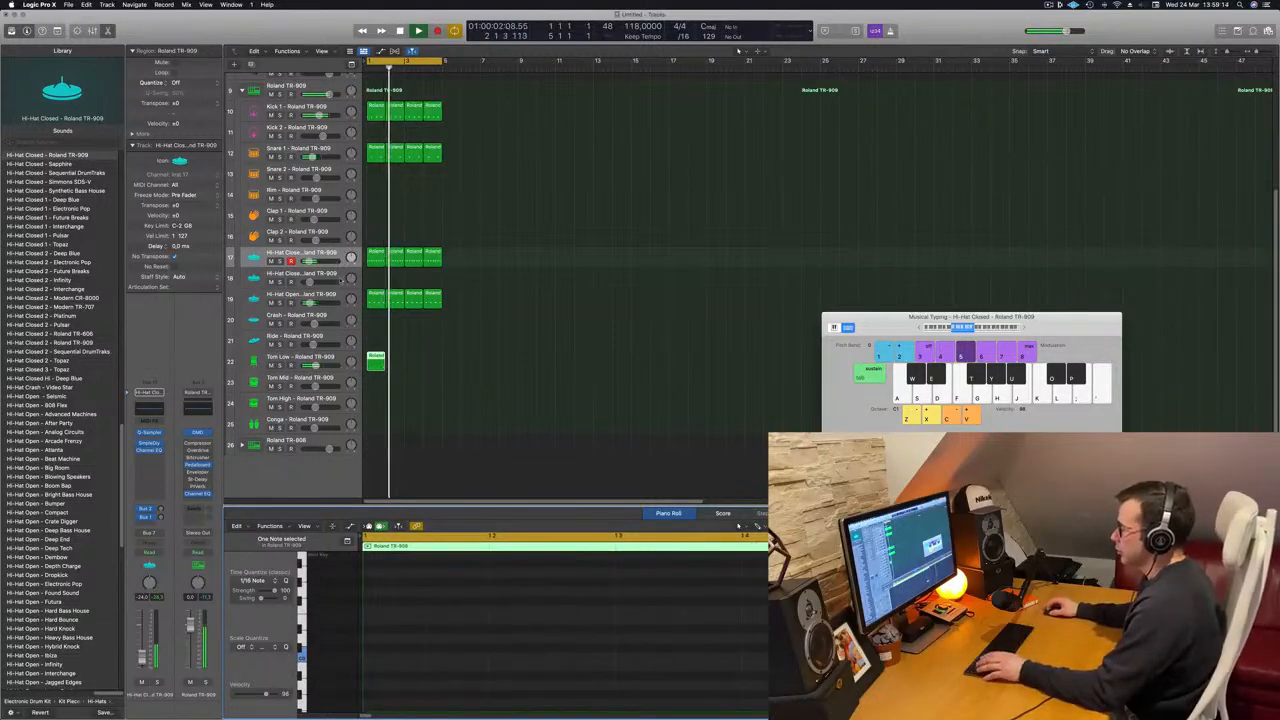
key("Return")
Duplicate the Tom Low region to fill four bars and select the Tom Low track
mouse_move(395, 366)
left_mouse_down()
mouse_move(420, 366)
mouse_move(410, 386)
left_mouse_up()
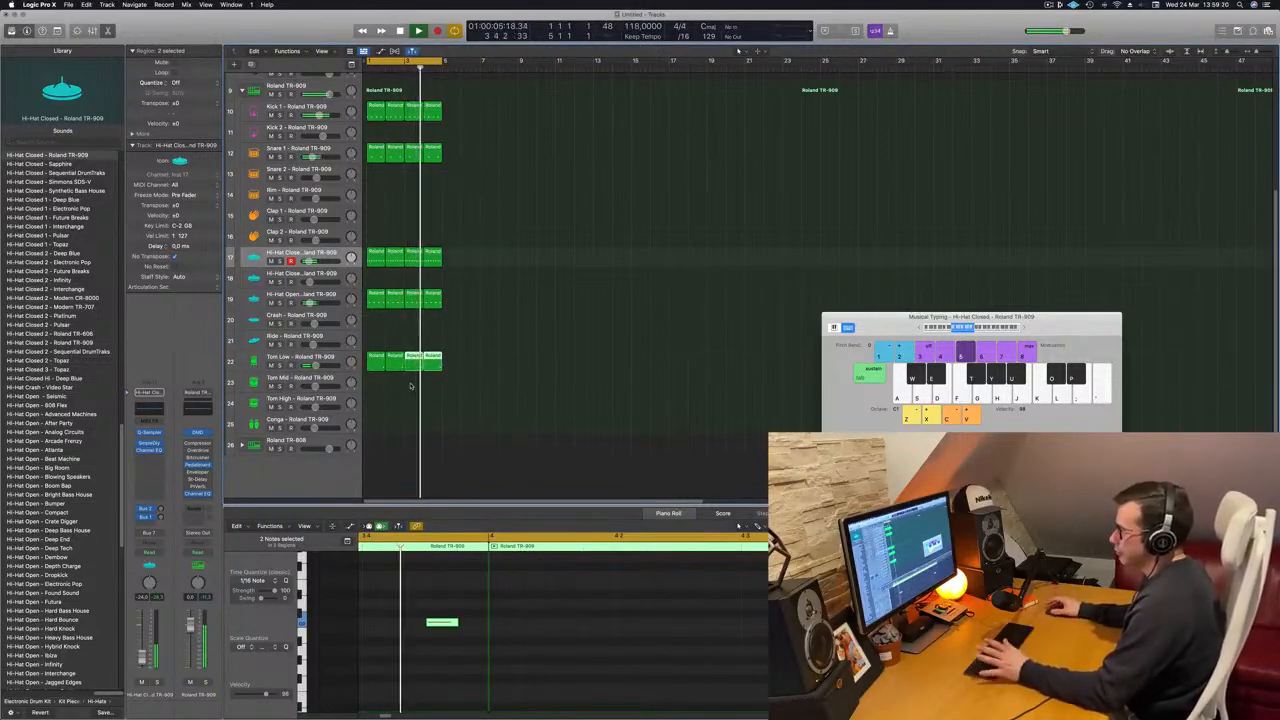
scroll(425, 566, "up", 5)
scroll(430, 572, "down", 2)
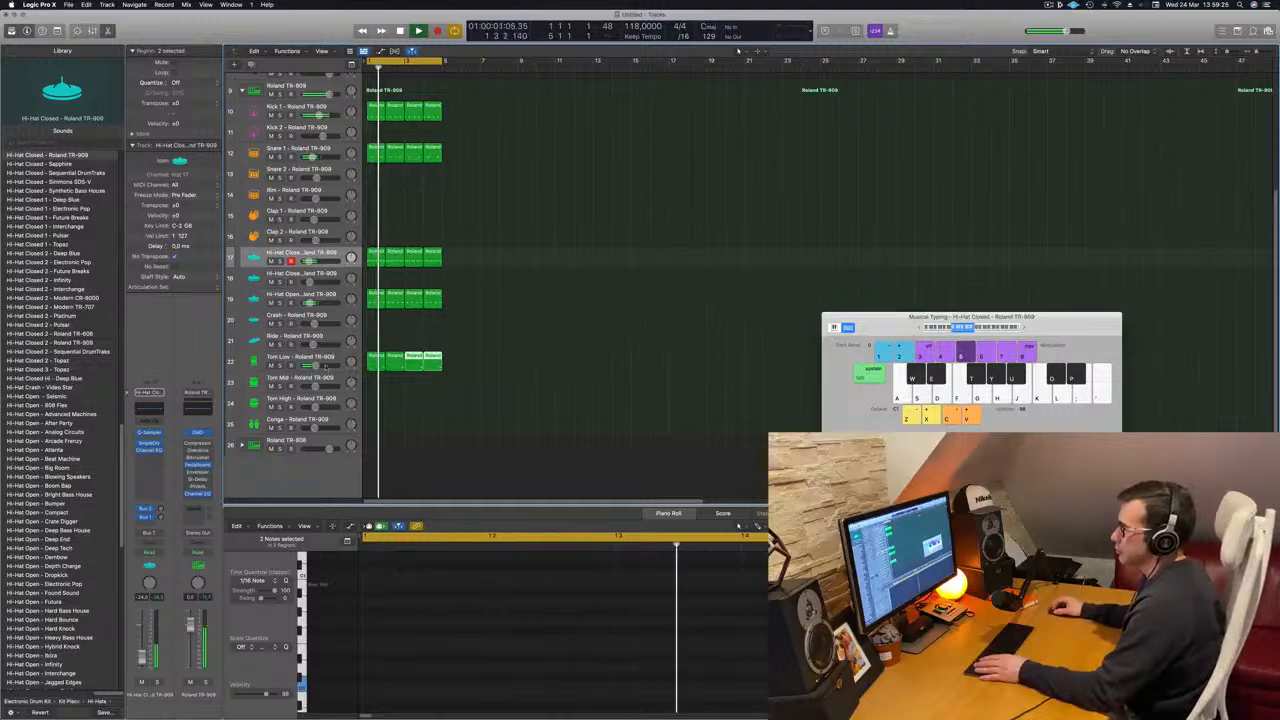
left_click(300, 357)
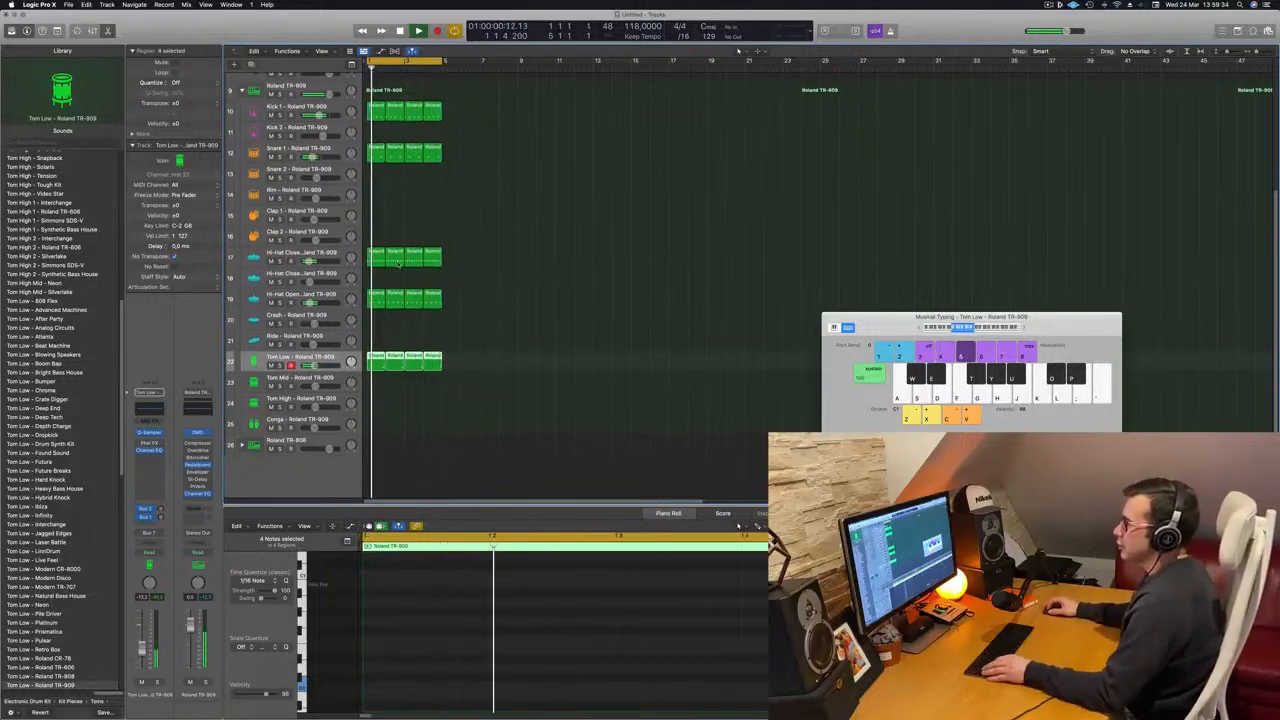
Copy a closed hi-hat region to the first bar of the TR-909 Conga track, keeping its sixteenth notes
left_click_drag(399, 263, 375, 424)
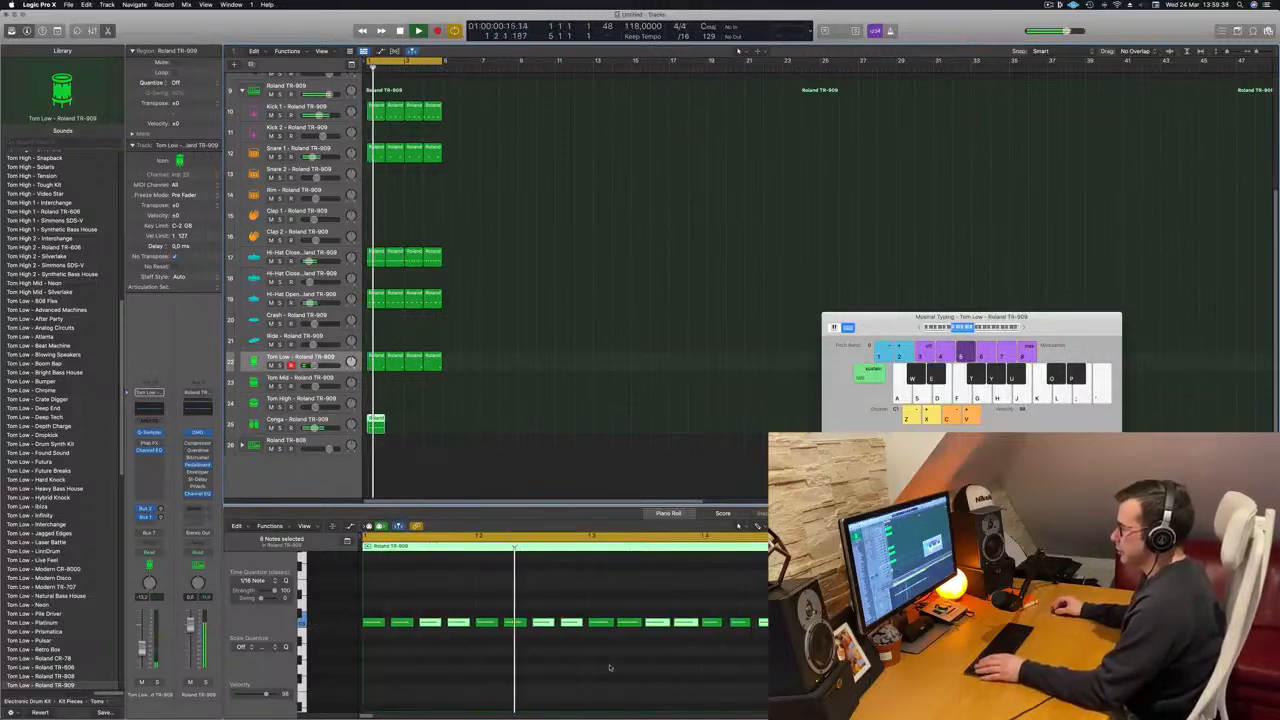
left_click_drag(367, 690, 815, 610)
key("Delete")
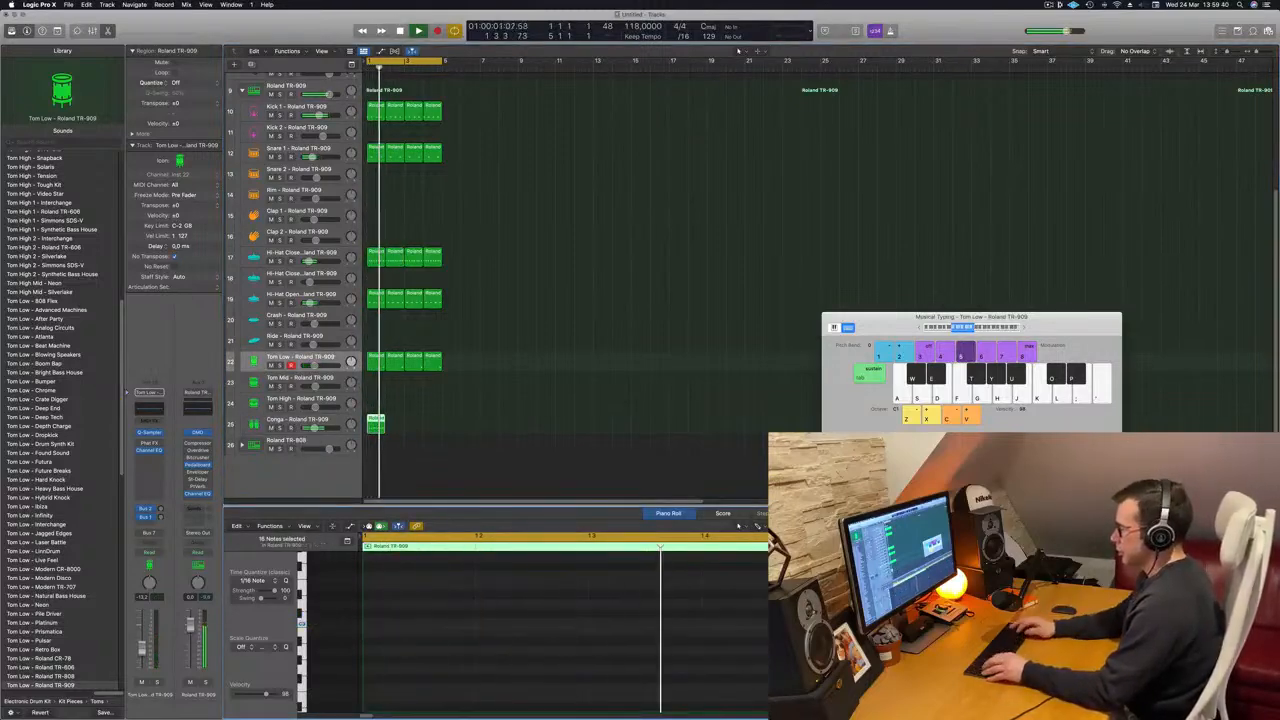
key("super+z")
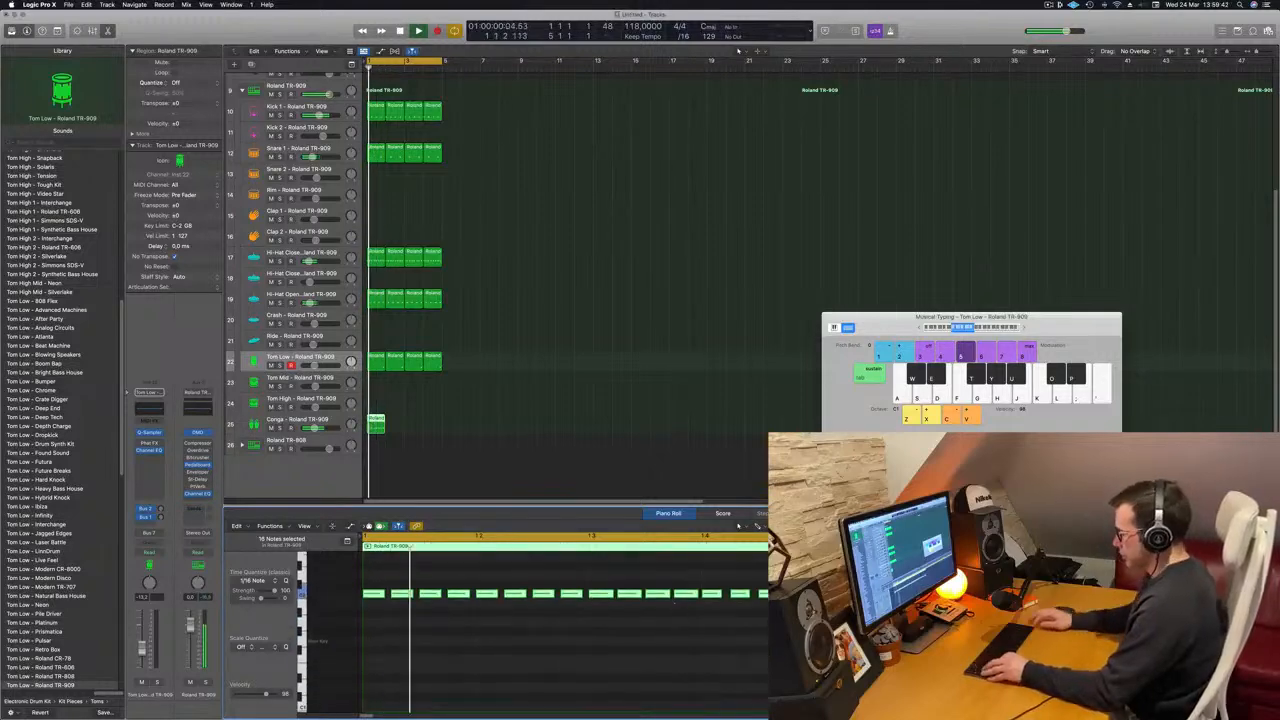
Raise the second and third conga notes to successively higher pitches and delete the 12 notes after the fourth
scroll(675, 621, "up", 4)
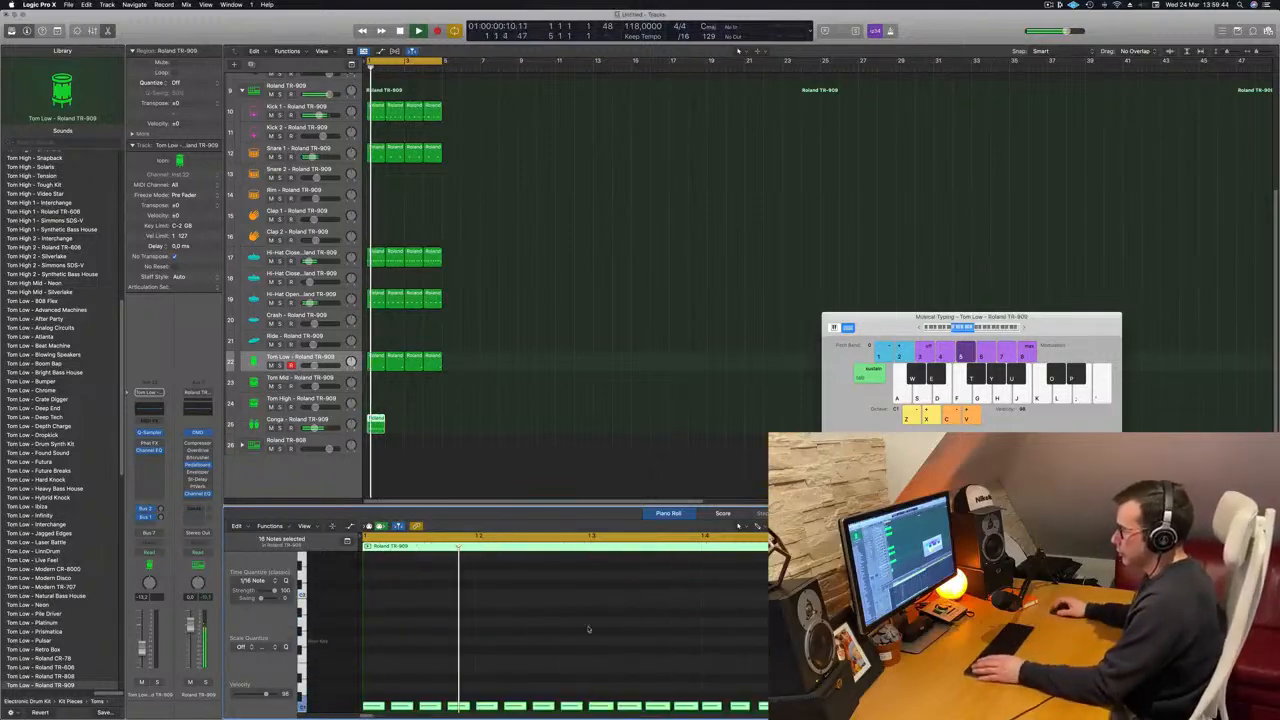
scroll(588, 629, "down", 3)
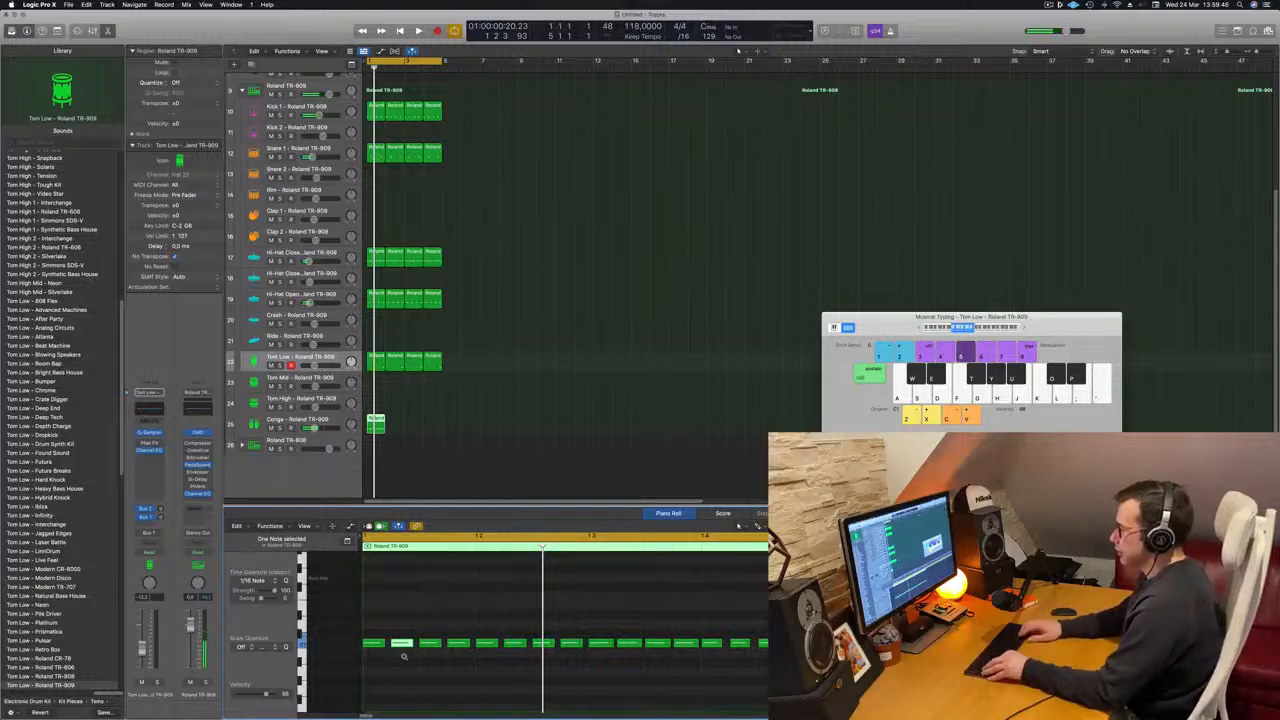
scroll(419, 654, "up", 1)
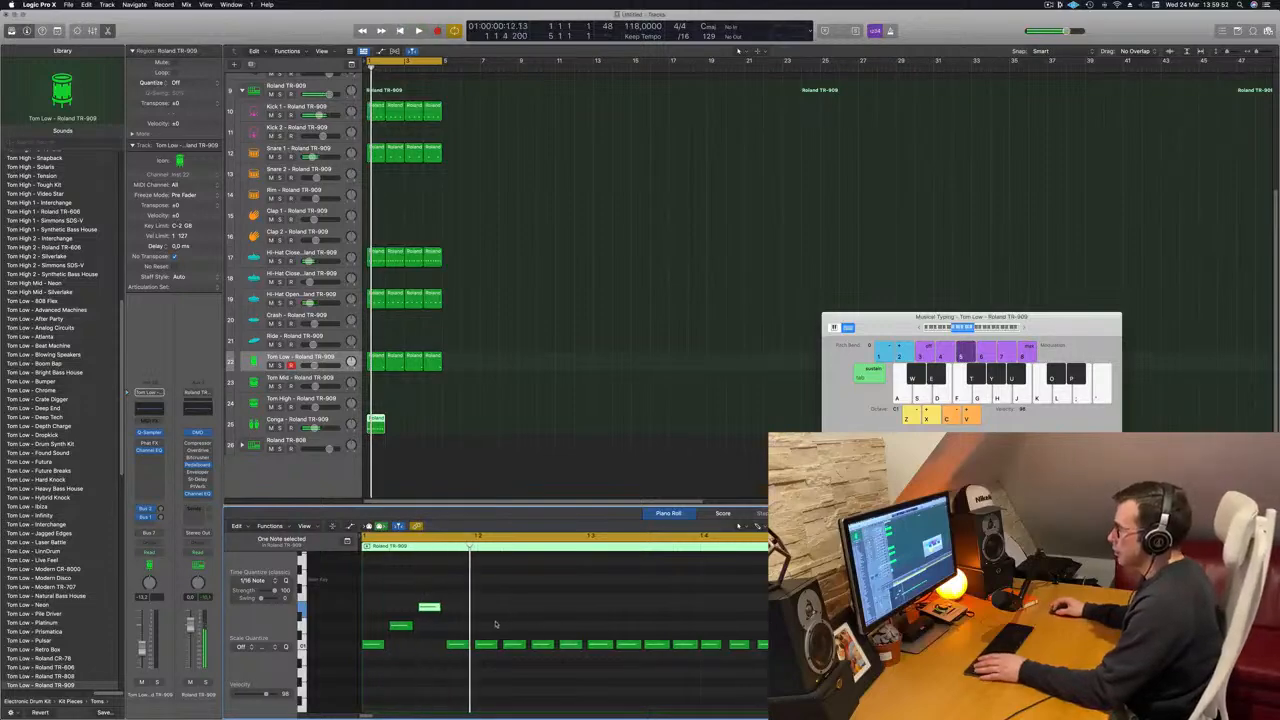
left_click_drag(495, 624, 770, 660)
key("Delete")
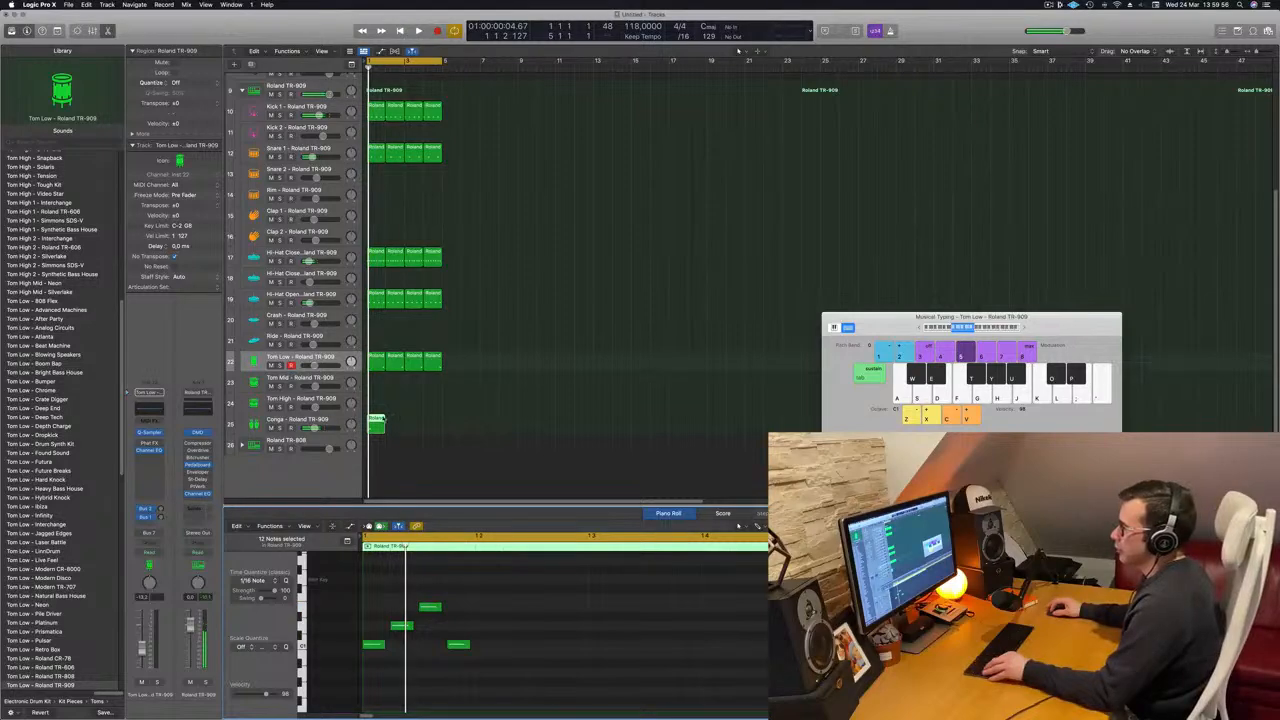
Copy the conga region to bar 3 and audition it soloed, then with the full loop
left_click_drag(376, 423, 414, 432)
left_click(279, 427)
key("space")
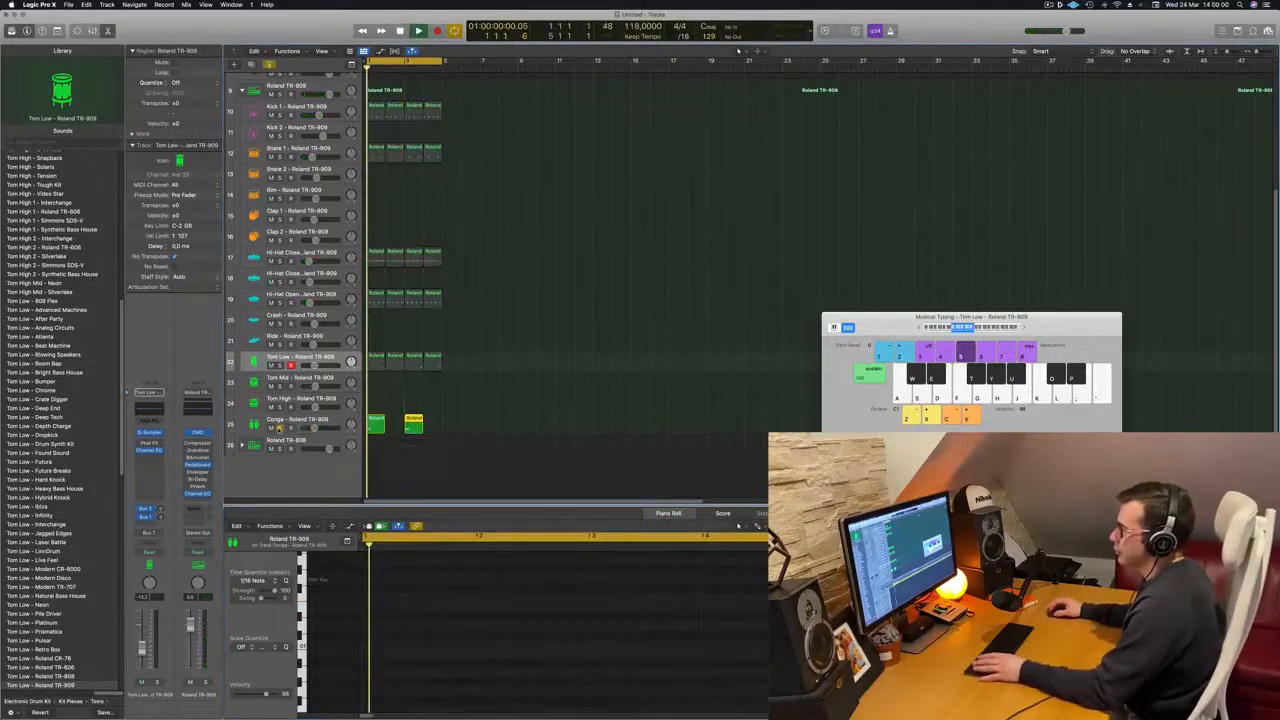
left_click(279, 427)
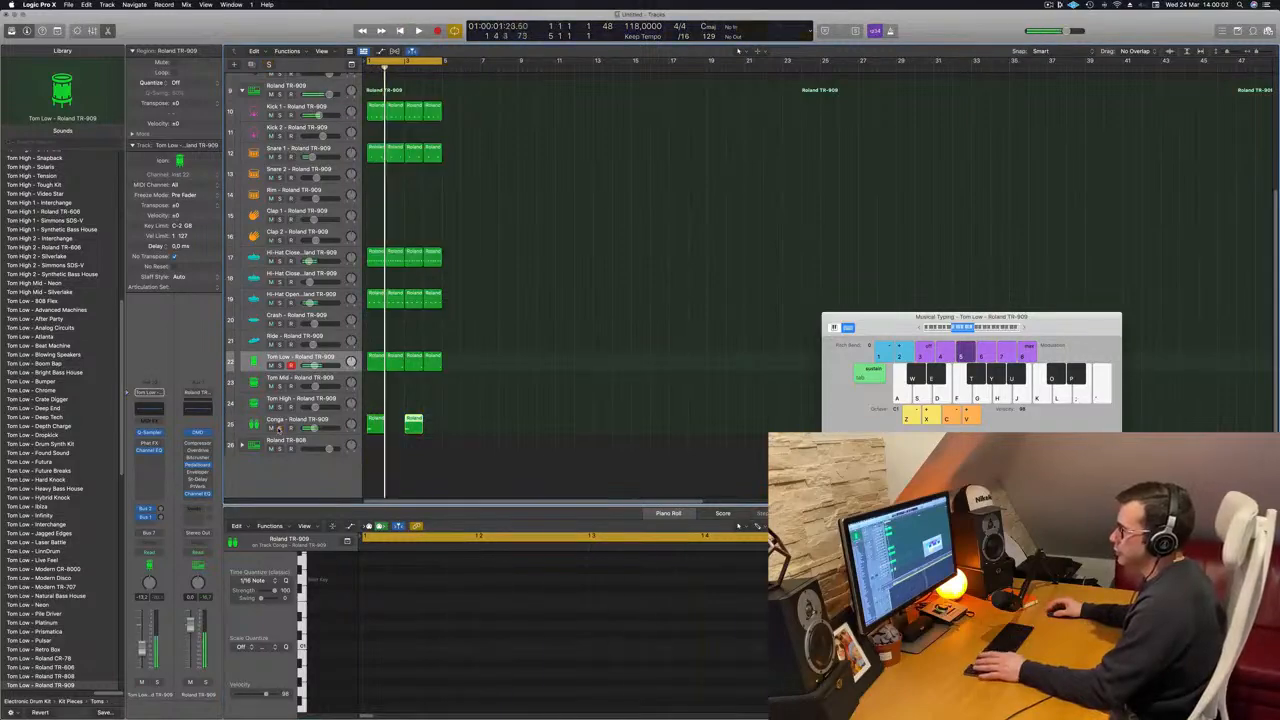
key("space")
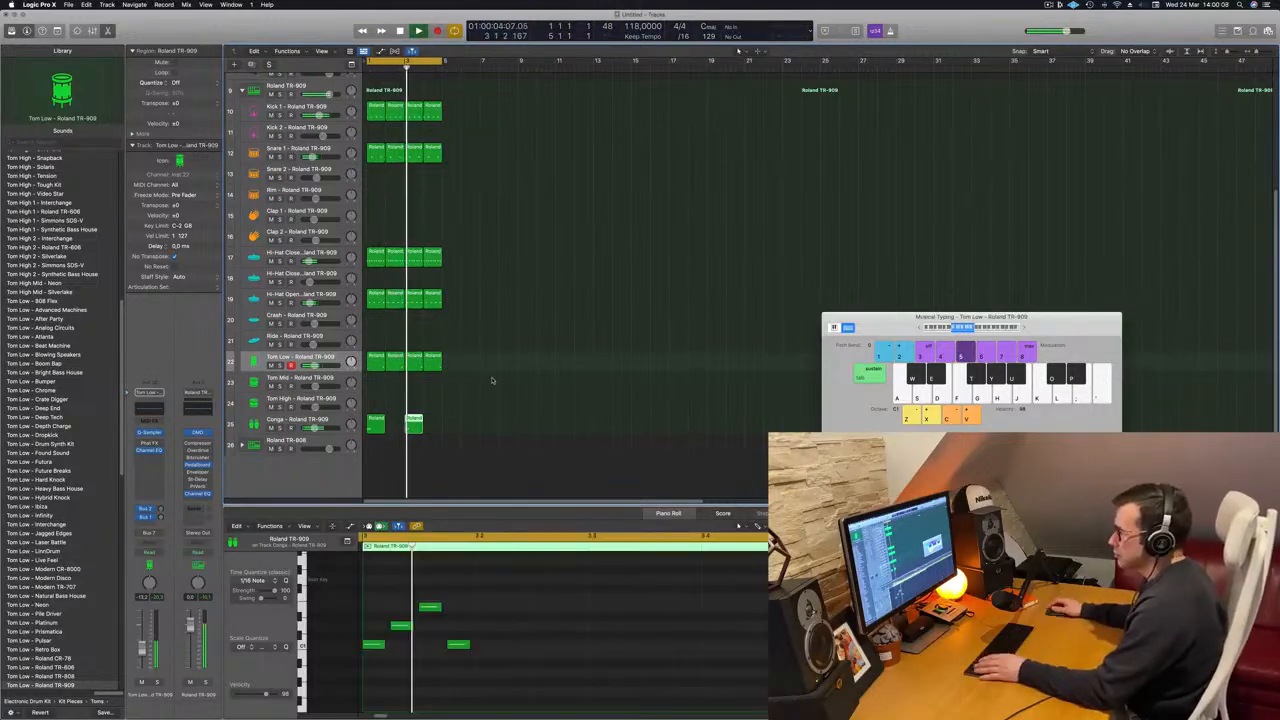
key("space")
key("space")
Select the TR-909 Conga track and adjust its reverb and delay sends during playback
left_click(297, 420)
key("space")
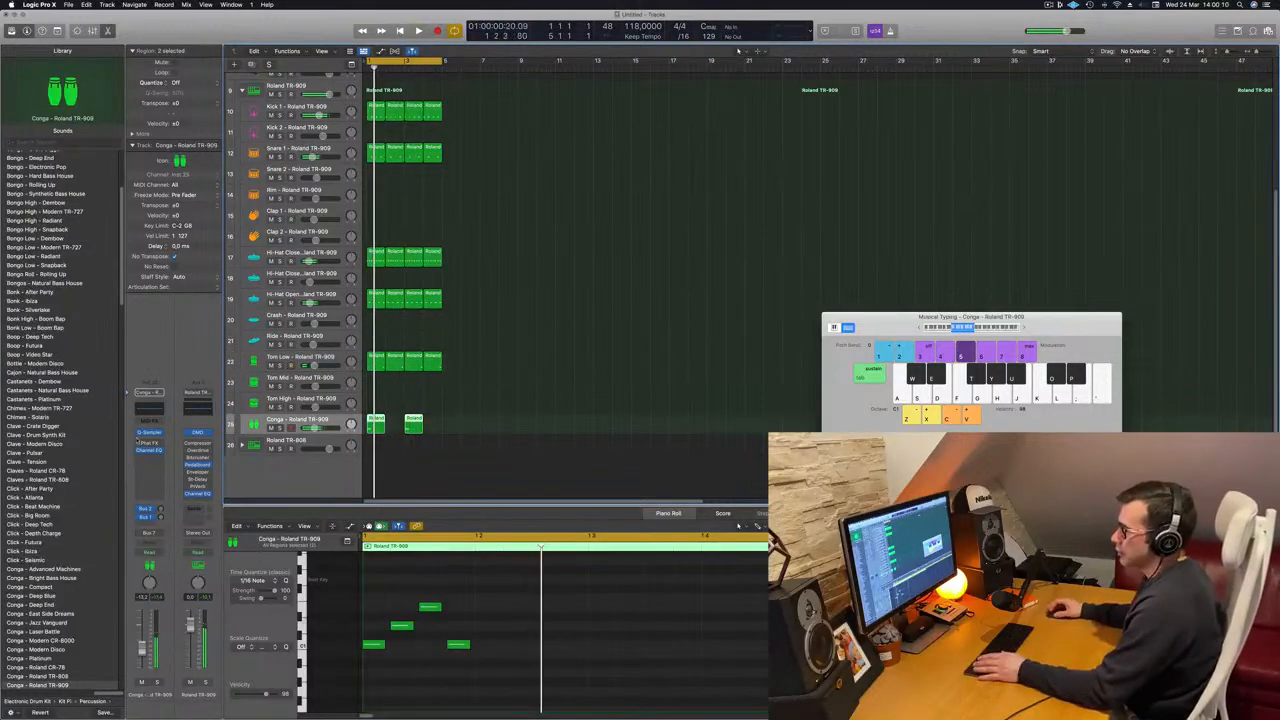
key("space")
key("space")
key("space")
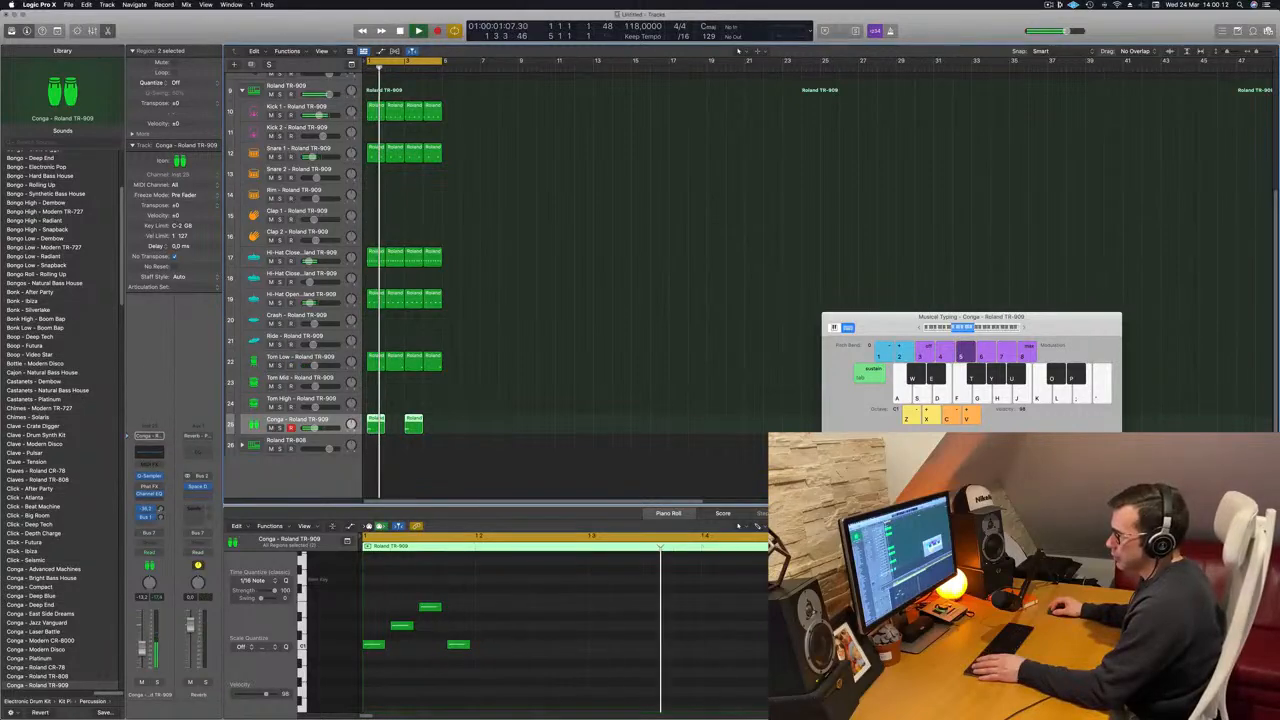
key("space")
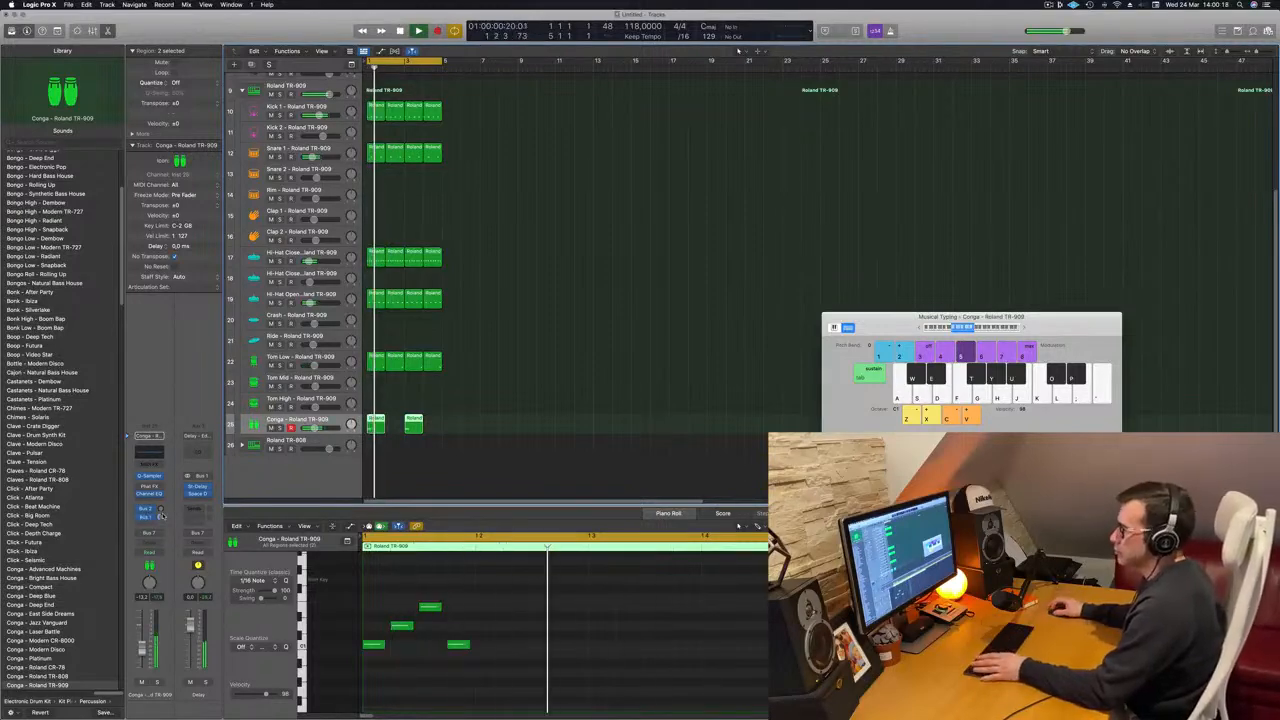
left_click(657, 458)
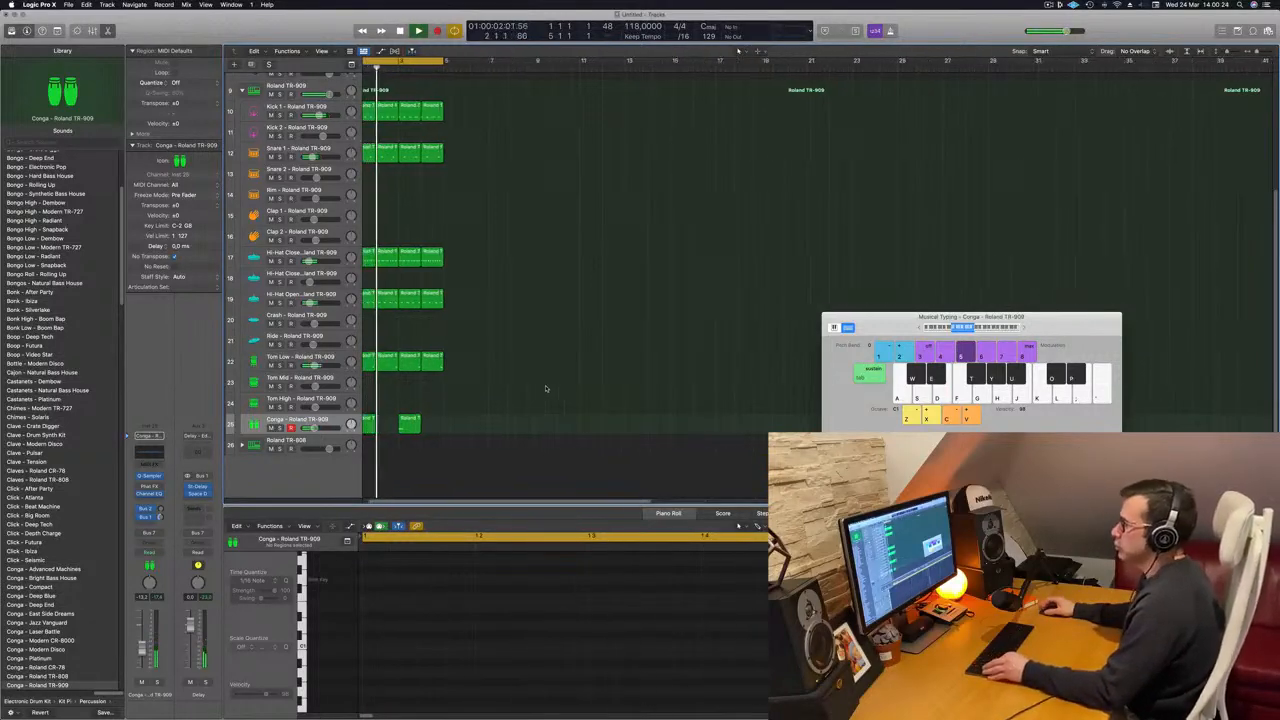
Expand the Roland TR-808 kit's track stack and select its Conga track
key("super+Right")
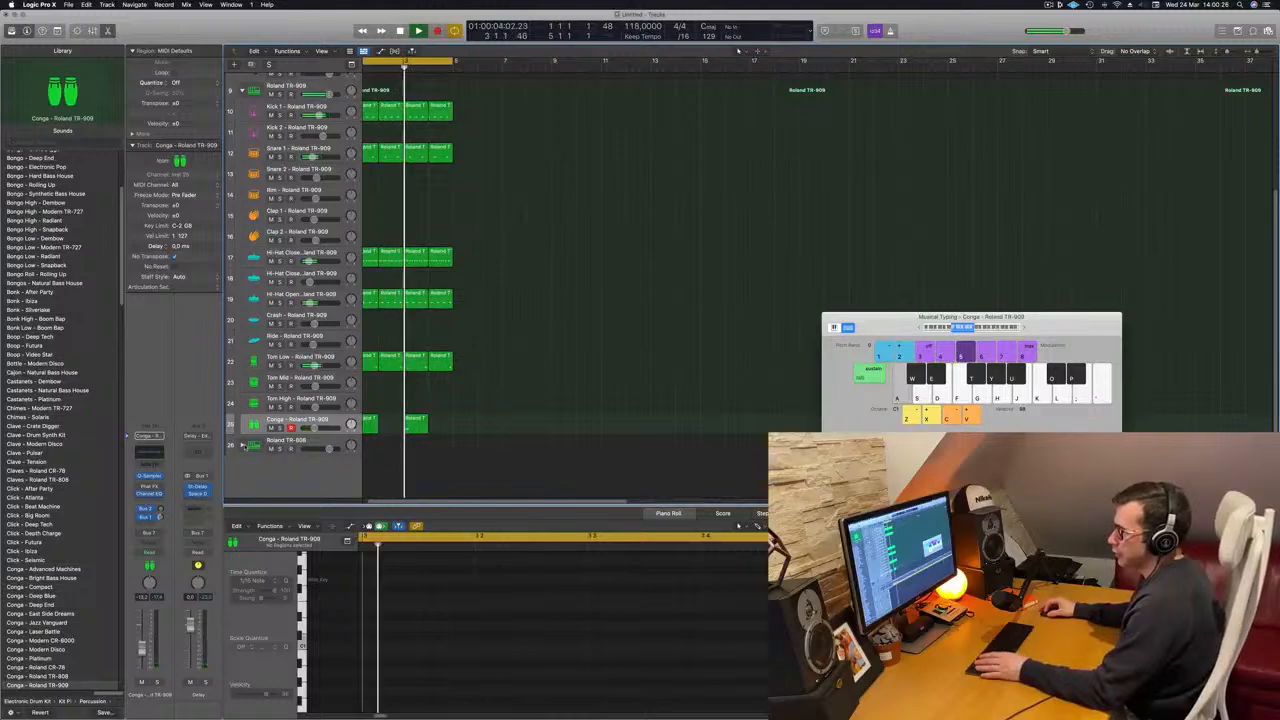
left_click(242, 445)
scroll(647, 382, "down", 5)
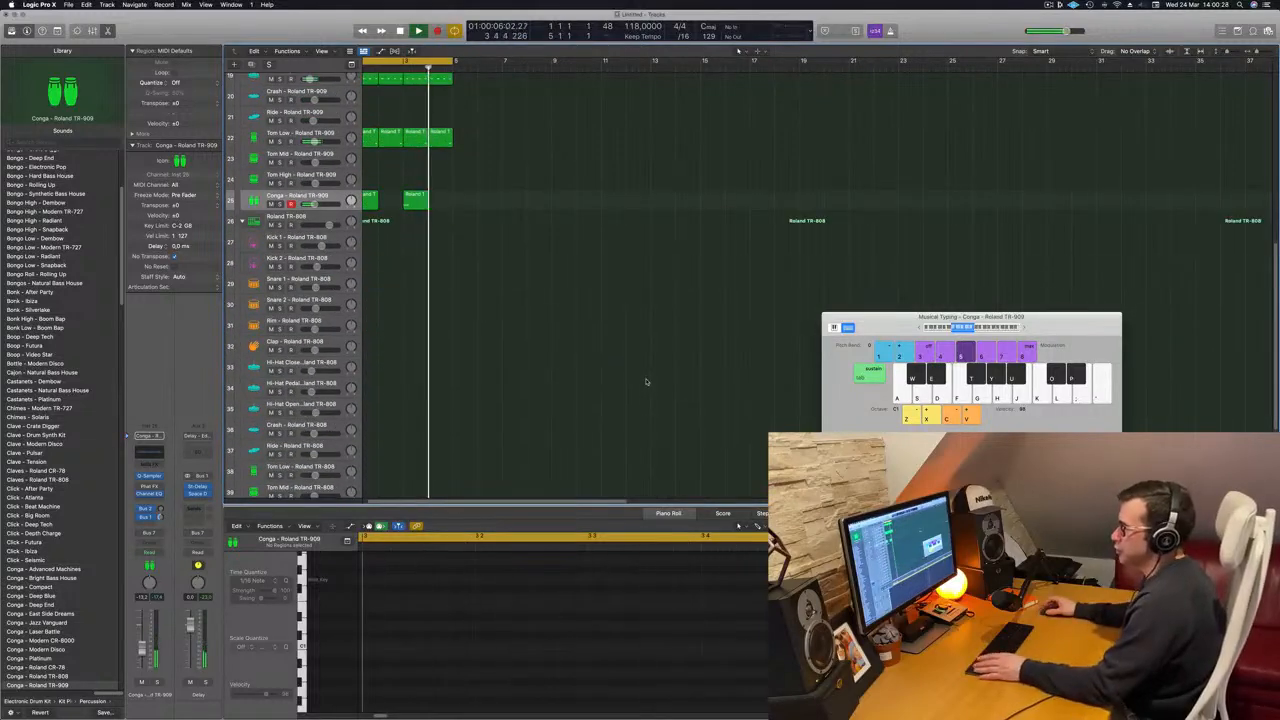
scroll(620, 380, "down", 3)
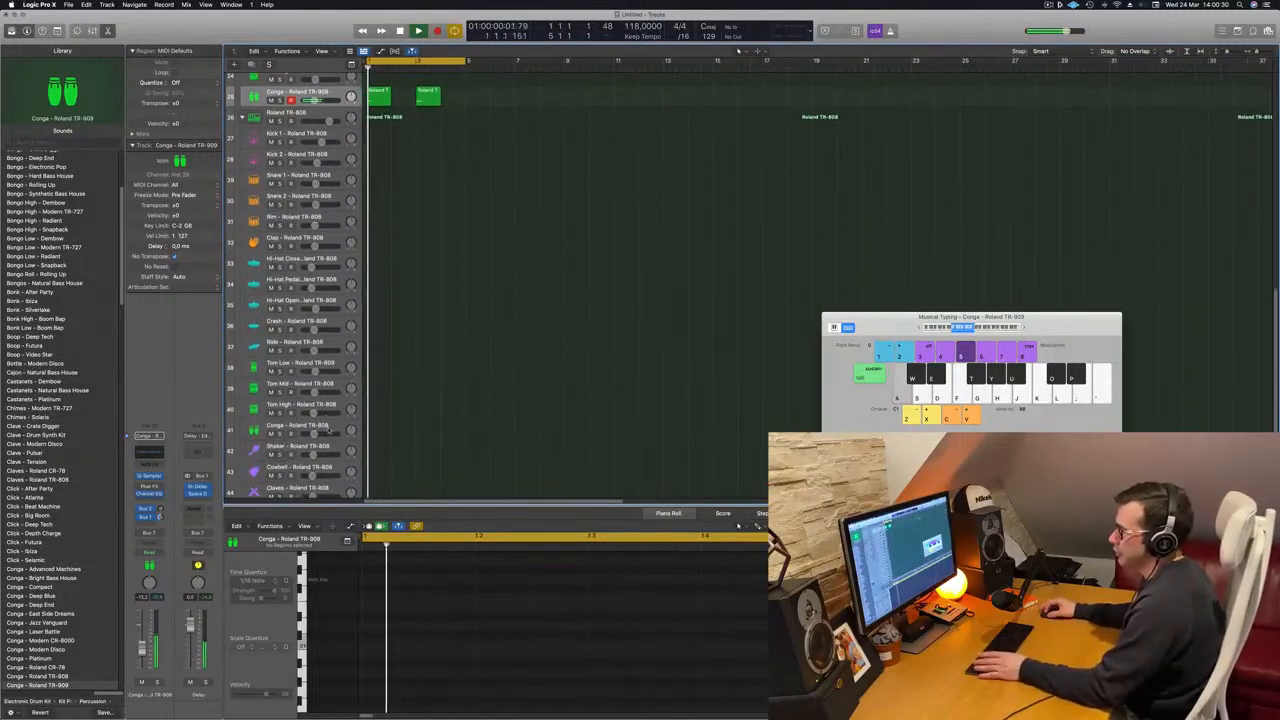
left_click(410, 432)
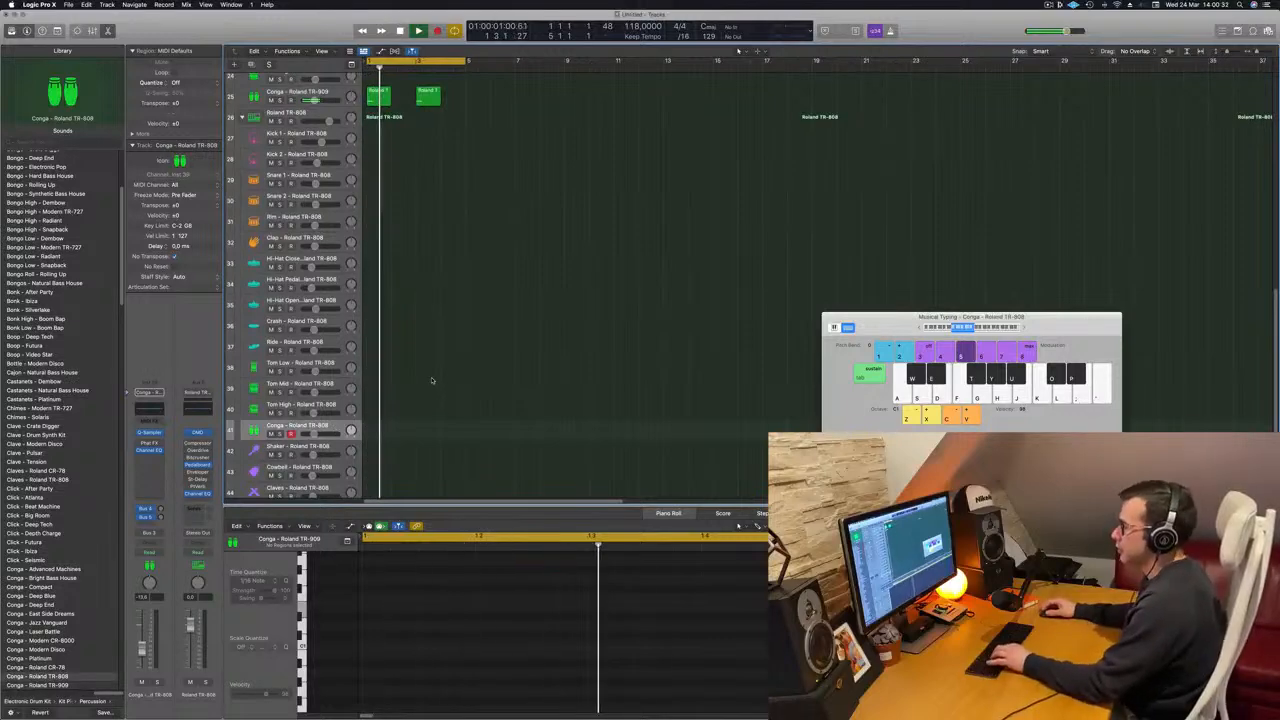
Try out TR-808 conga notes with Musical Typing over the loop, raising the keyboard's octave range to C3
key("f")
key("g")
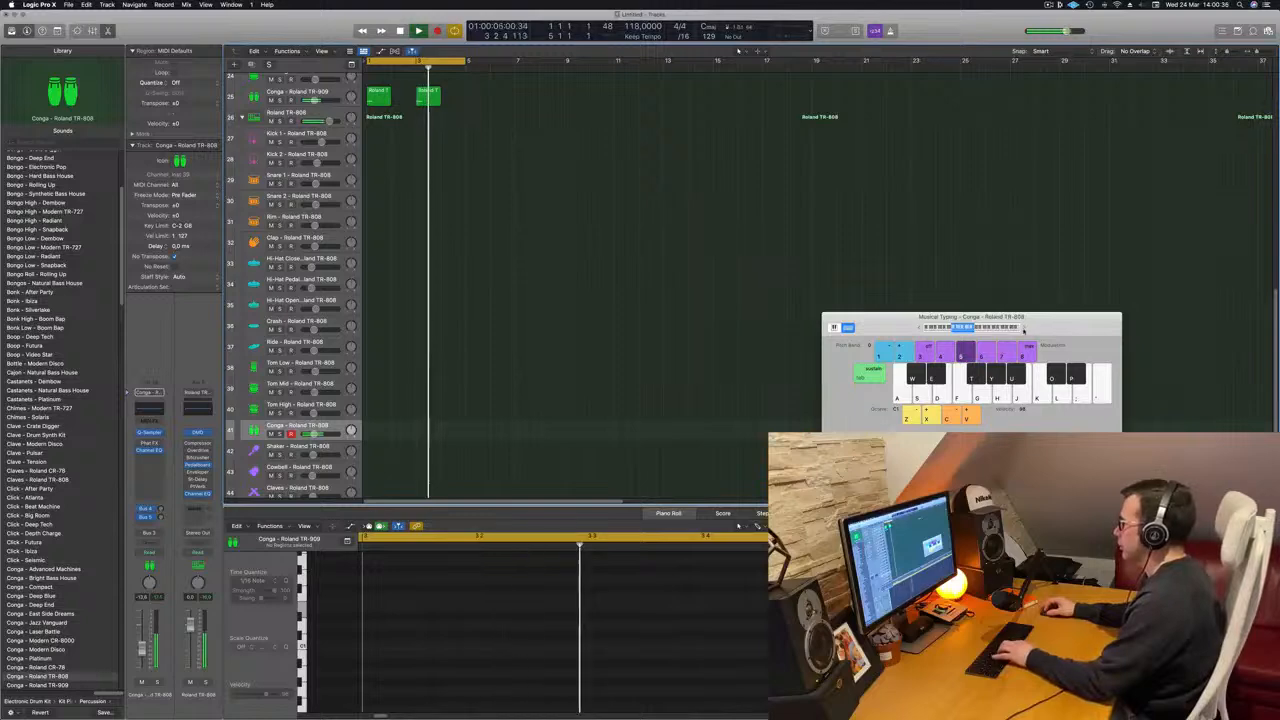
left_click(1024, 328)
key("j")
left_click(1024, 329)
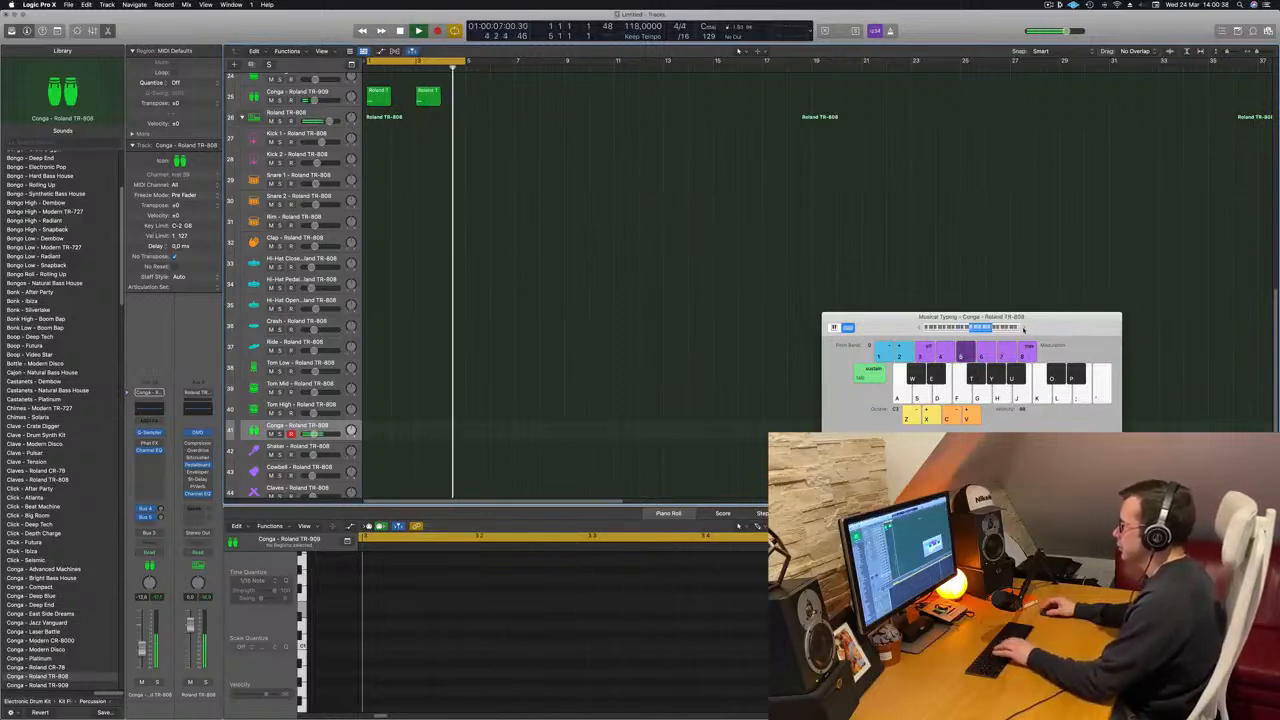
key("j")
key("j")
key("f")
key("f")
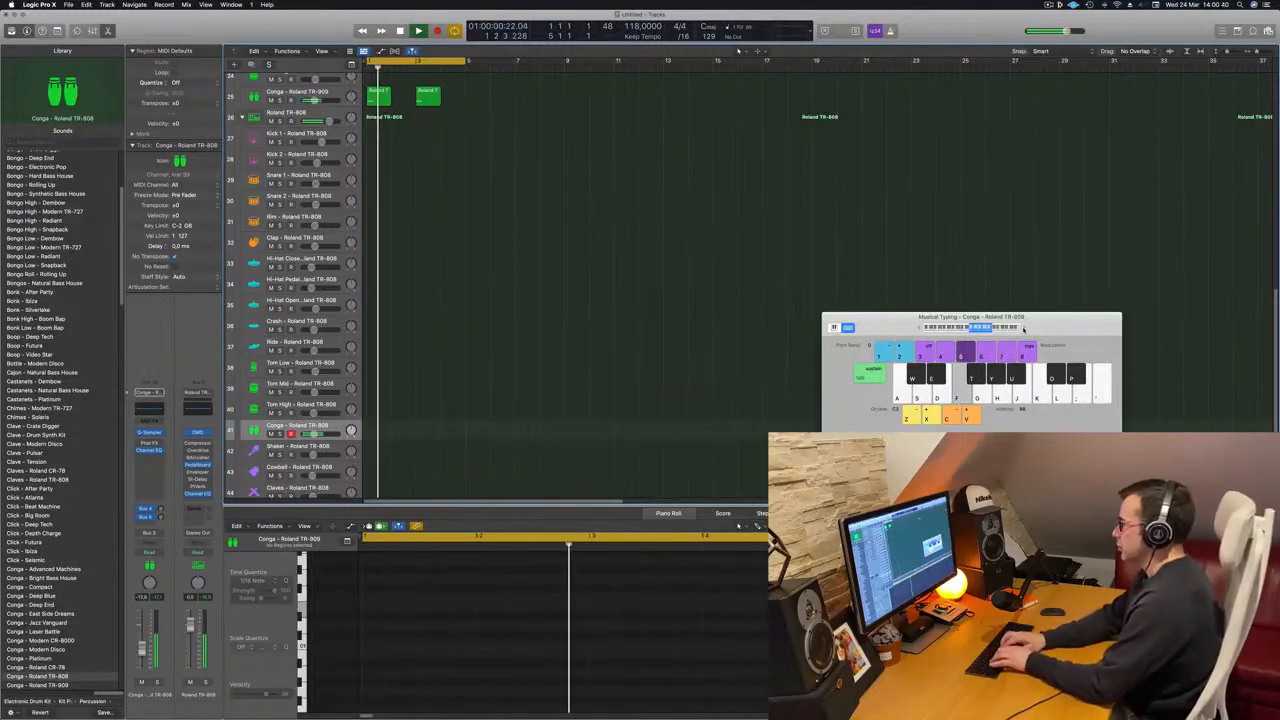
Improvise different conga pitches with Musical Typing on the TR-808 Conga track while the loop plays
key("f")
key("d")
key("k")
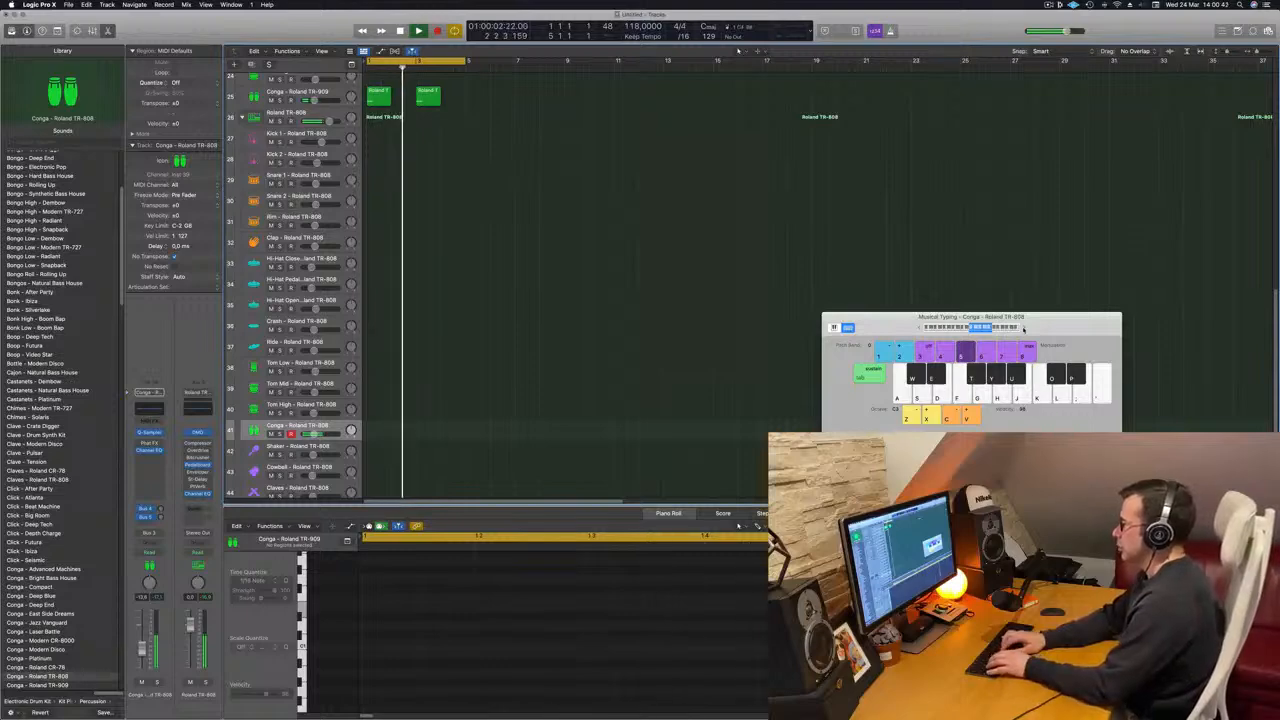
key("a")
key("a")
key("s")
key("d")
key("a")
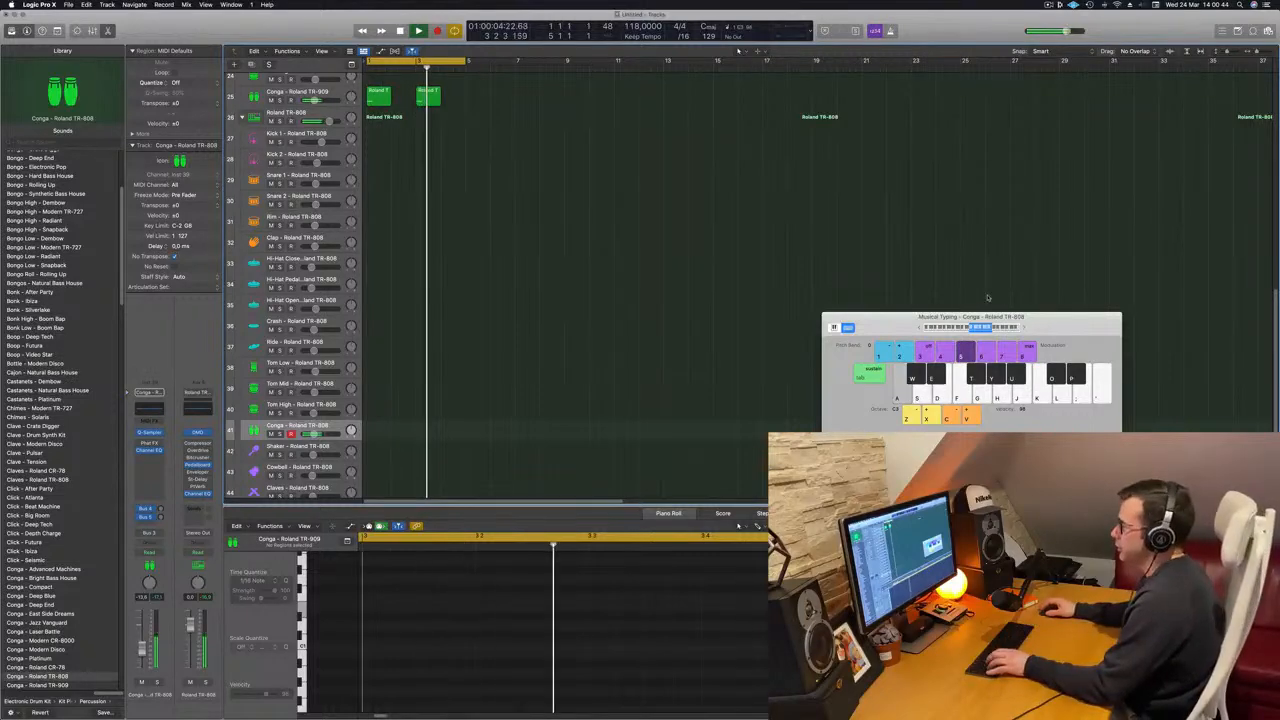
key("s")
key("d")
key("a")
Audition the TR-808 High, Mid and Low Tom tracks over the loop, then return to the TR-808 Conga track
left_click(325, 405)
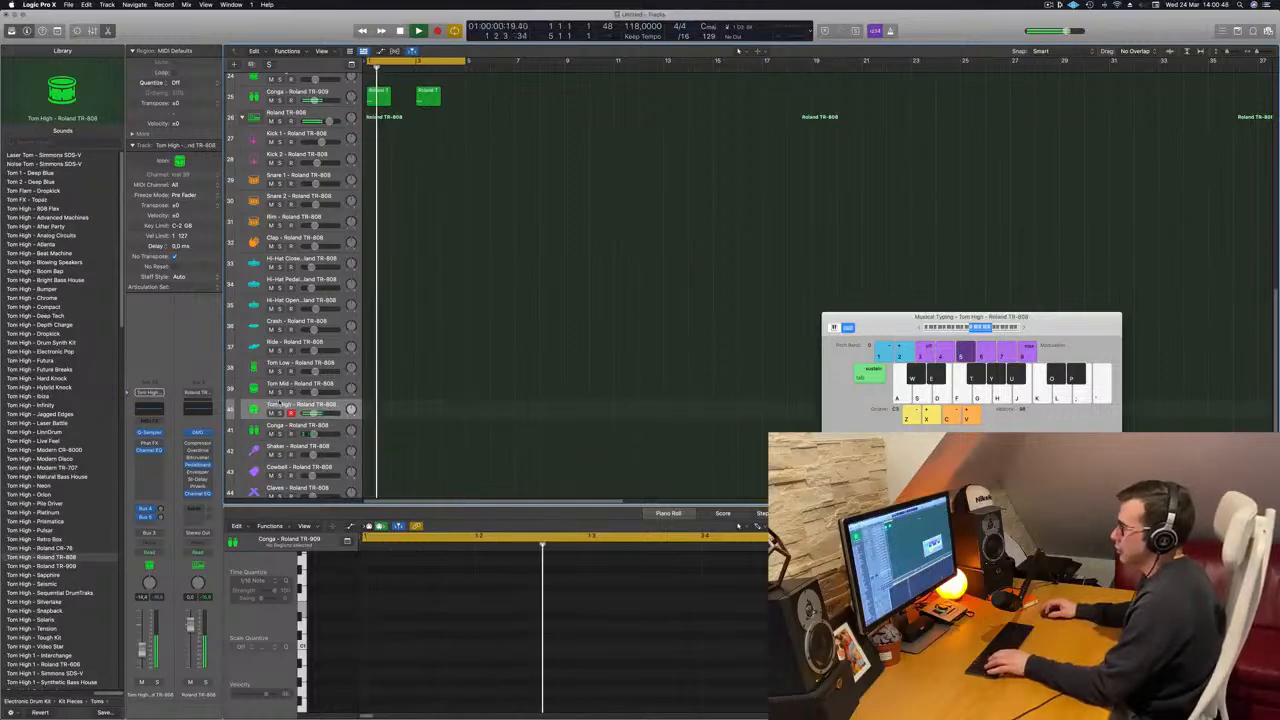
left_click(297, 384)
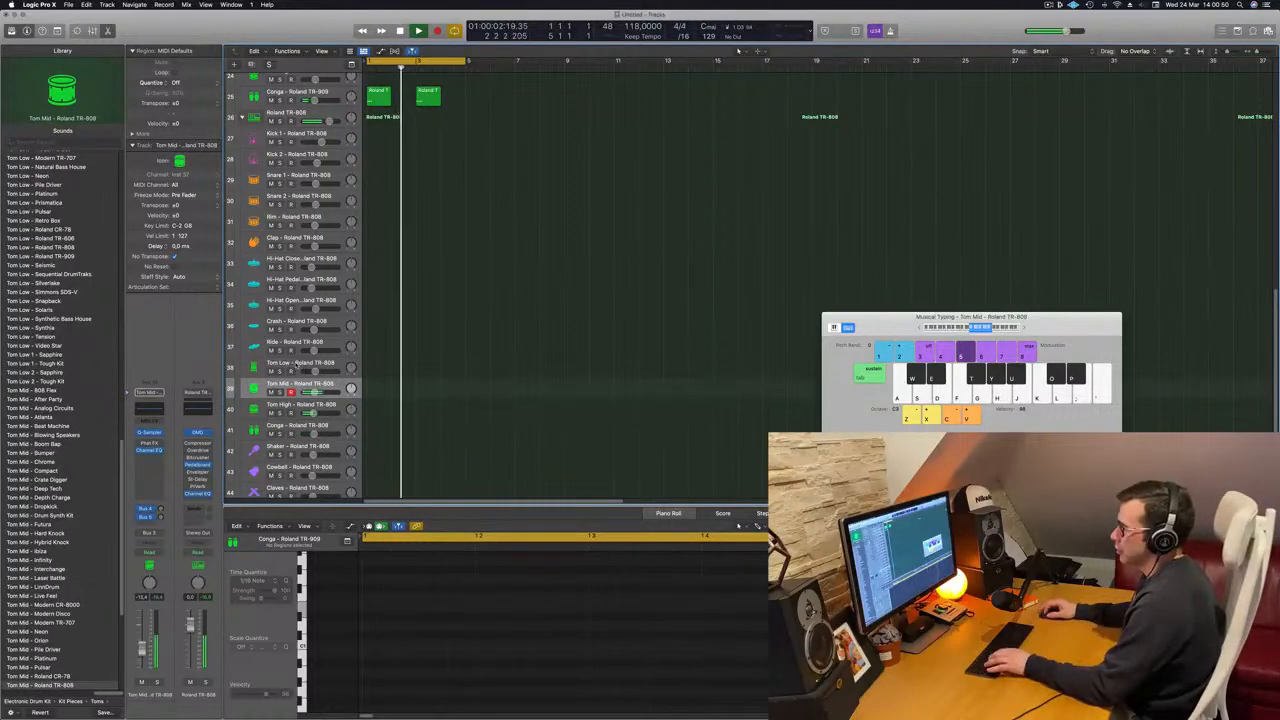
left_click(296, 363)
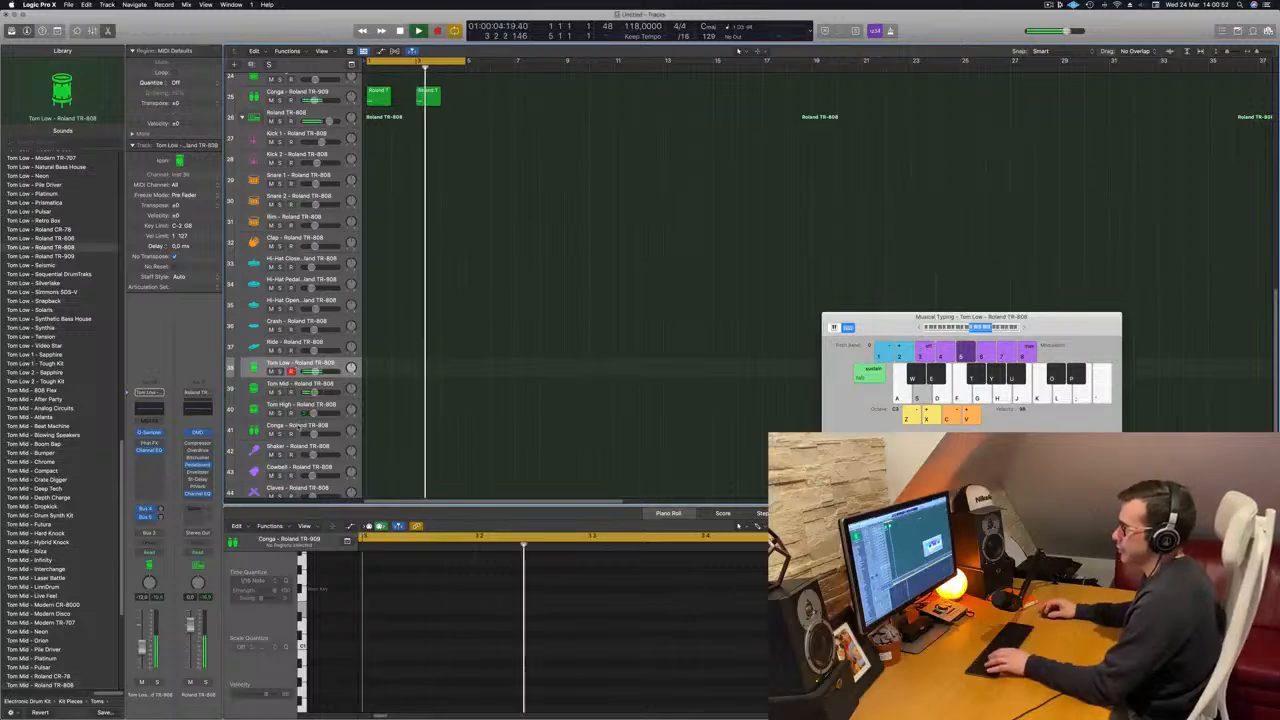
left_click(304, 426)
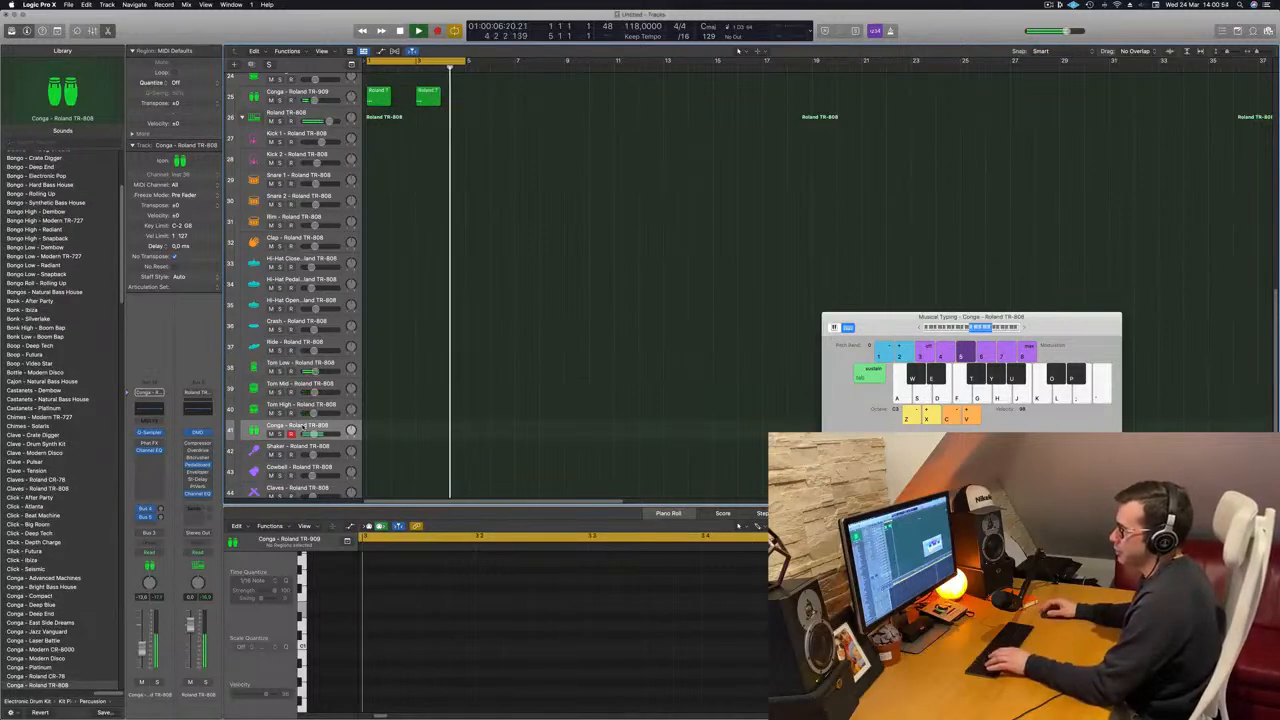
Rehearse a low TR-808 conga hit with Musical Typing in time with the playing loop
key("a")
key("a")
key("a")
key("a")
key("a")
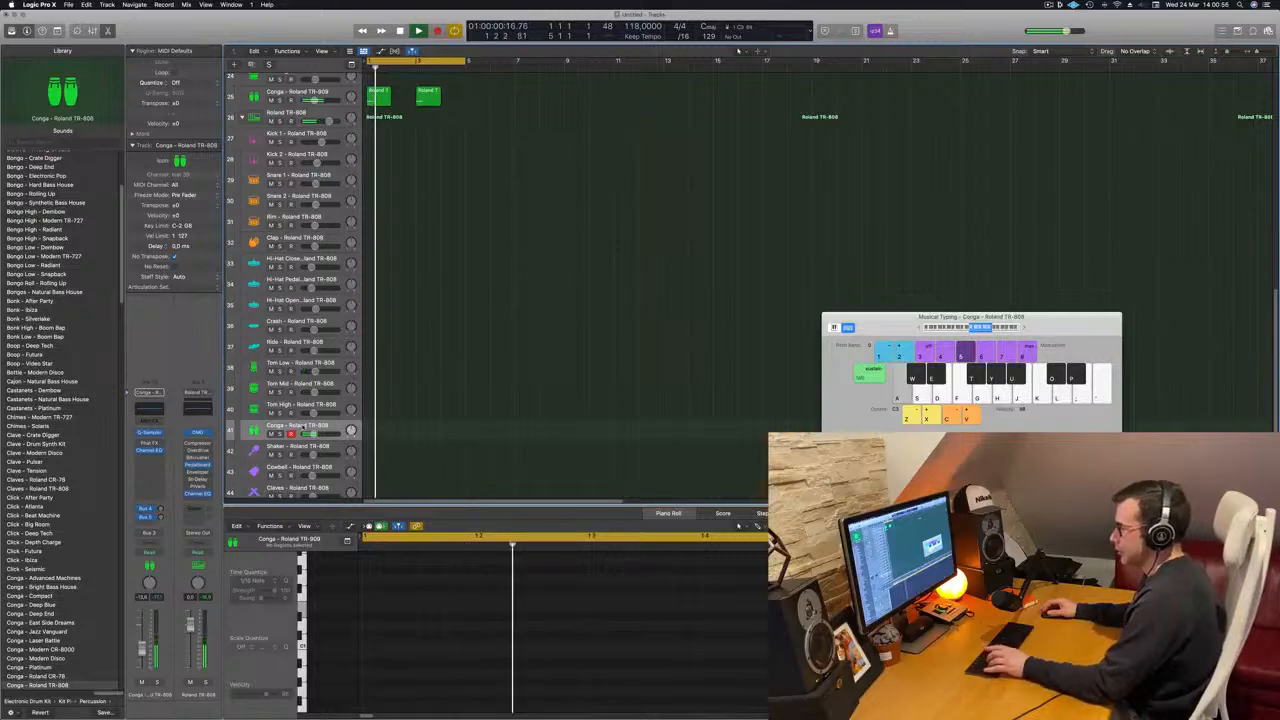
key("a")
key("a")
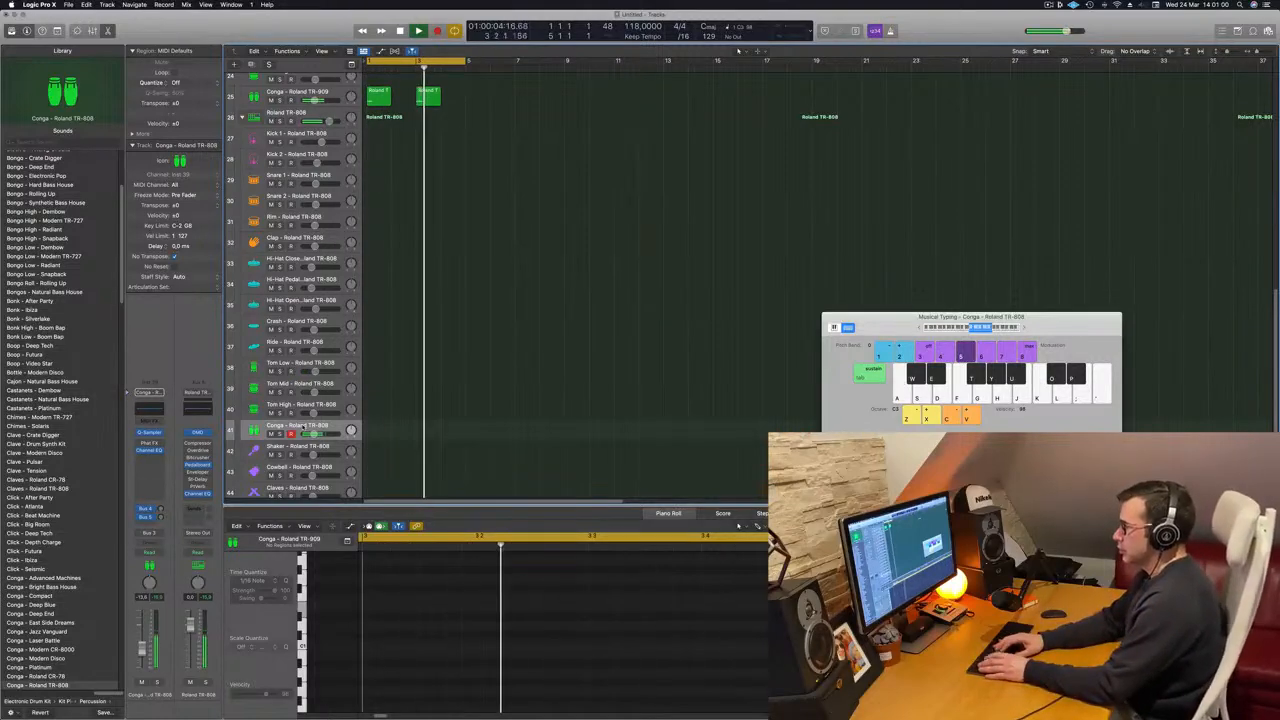
key("a")
key("a")
key("a")
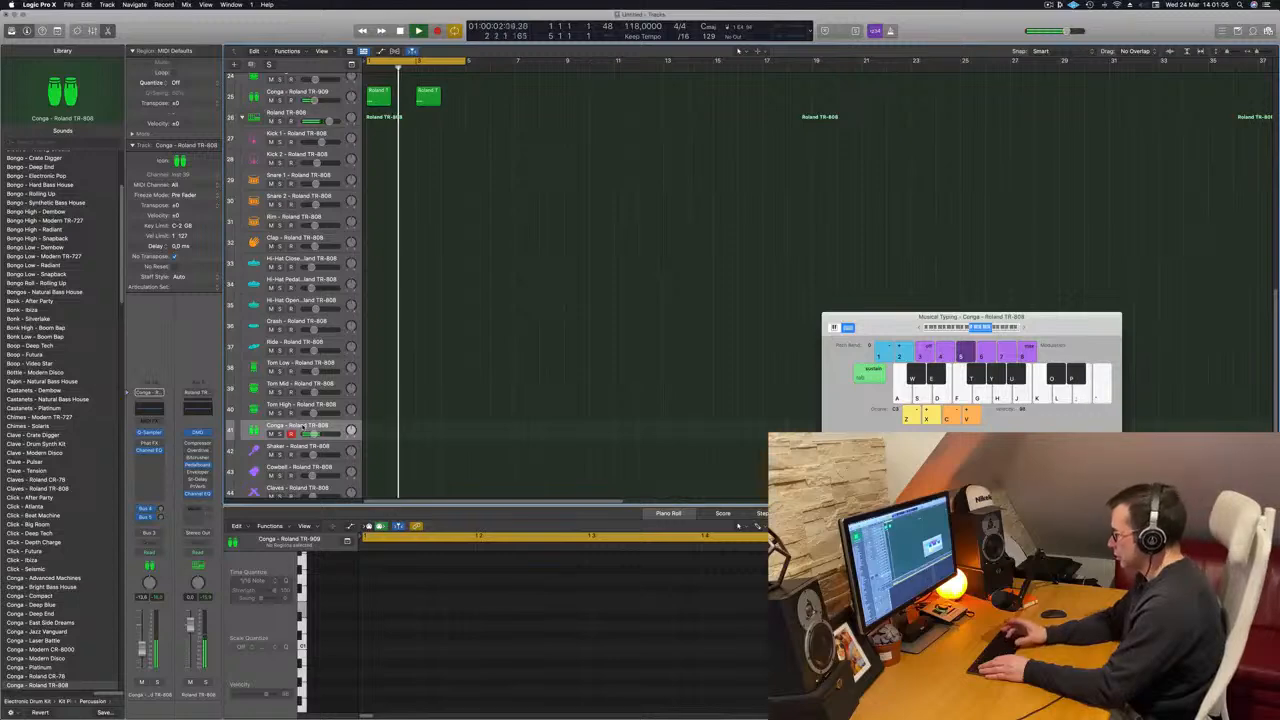
key("apostrophe")
key("apostrophe")
key("a")
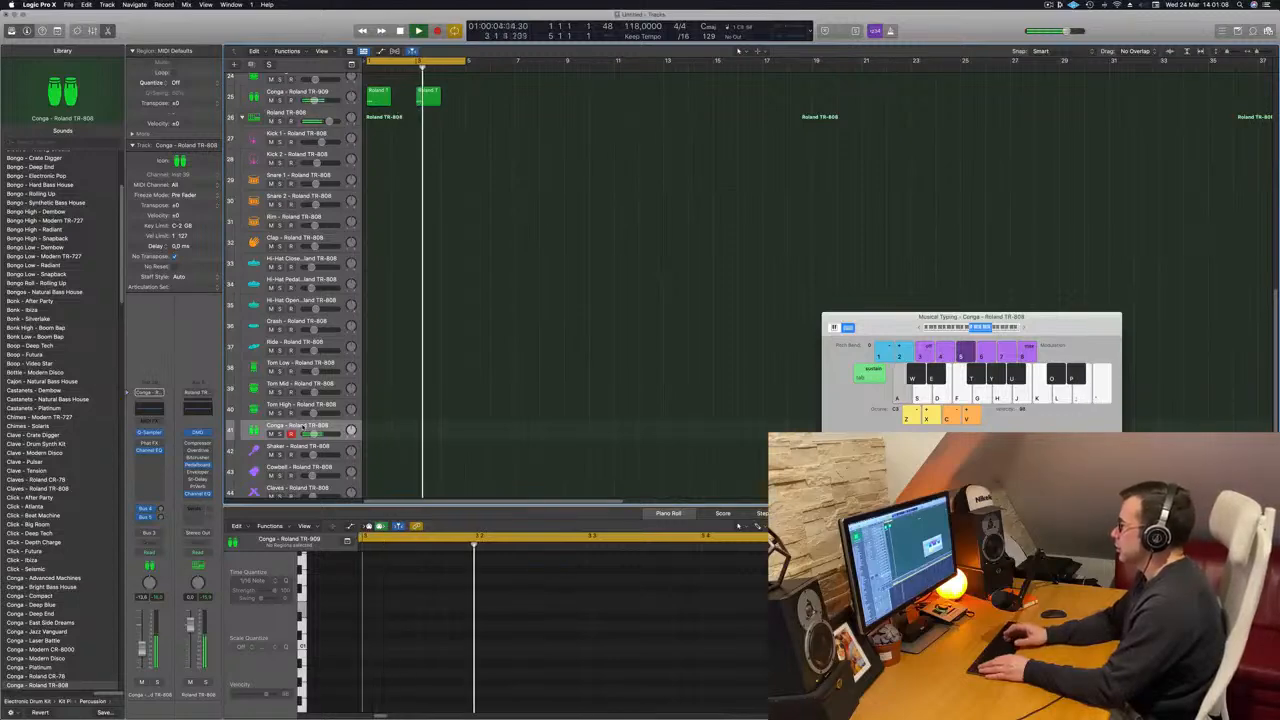
key("a")
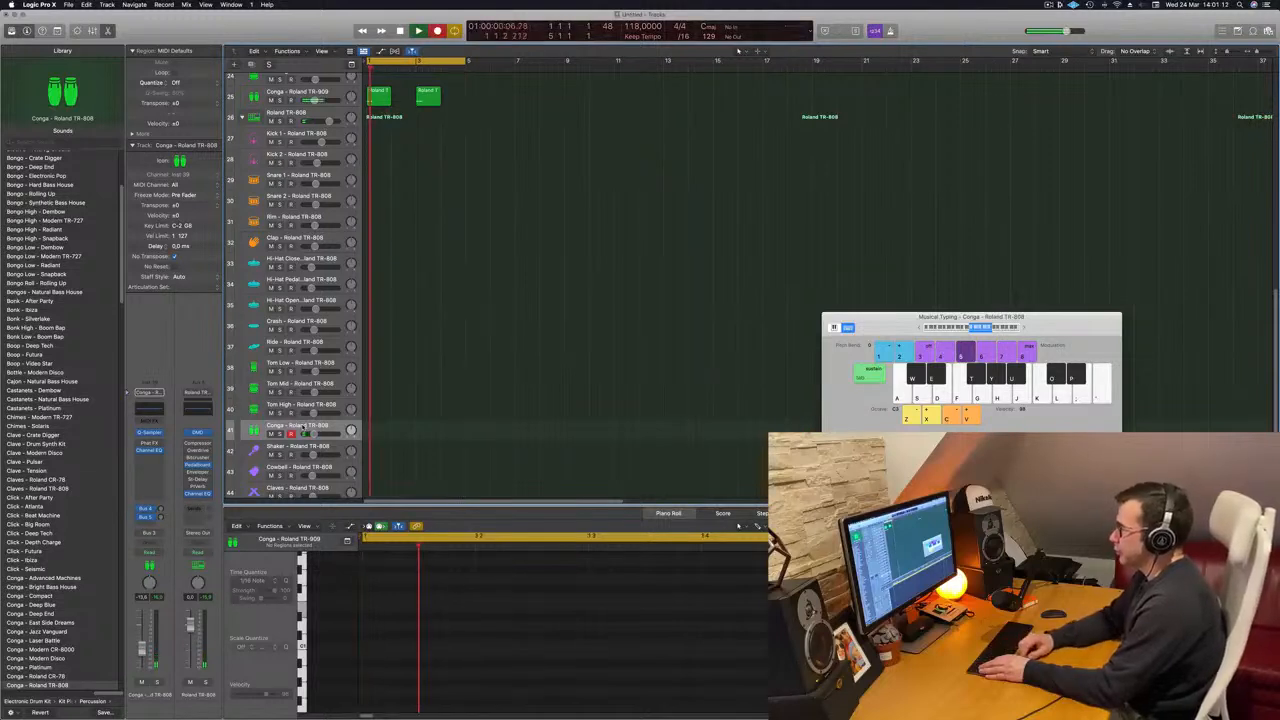
Record the TR-808 conga hit in bar 2, play it back and select its note in the Piano Roll
key("a")
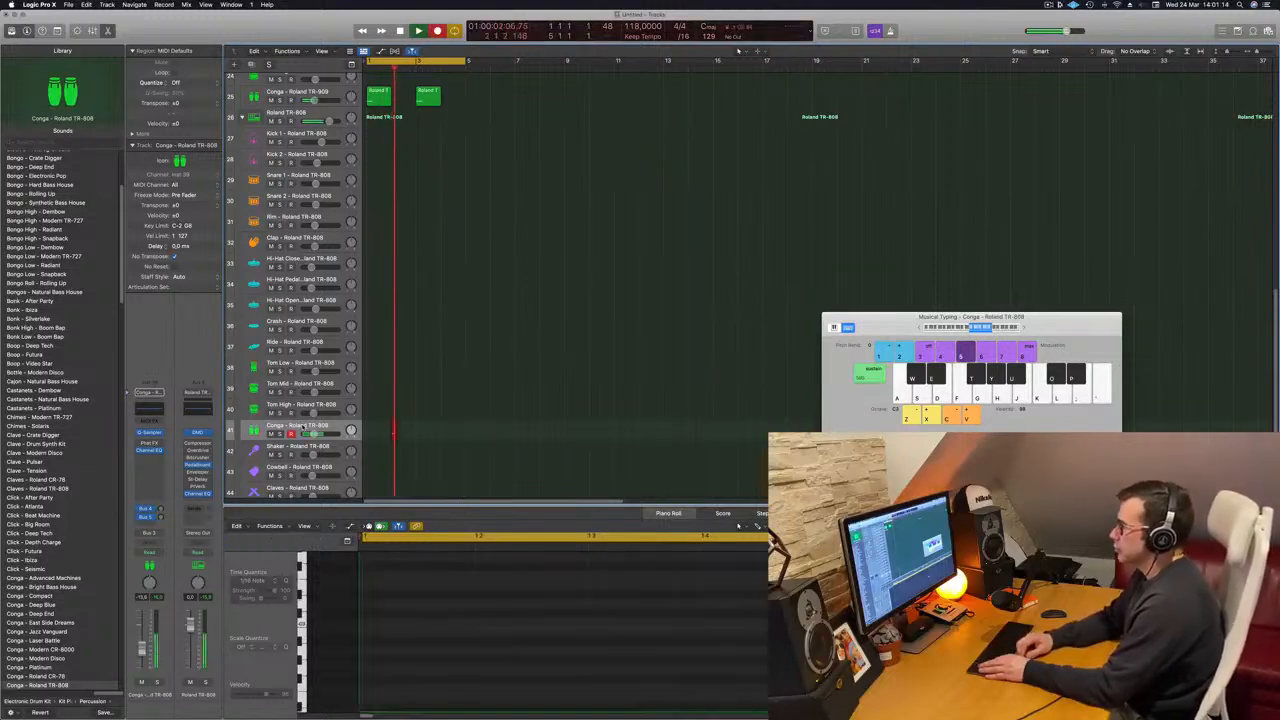
key("space")
key("space")
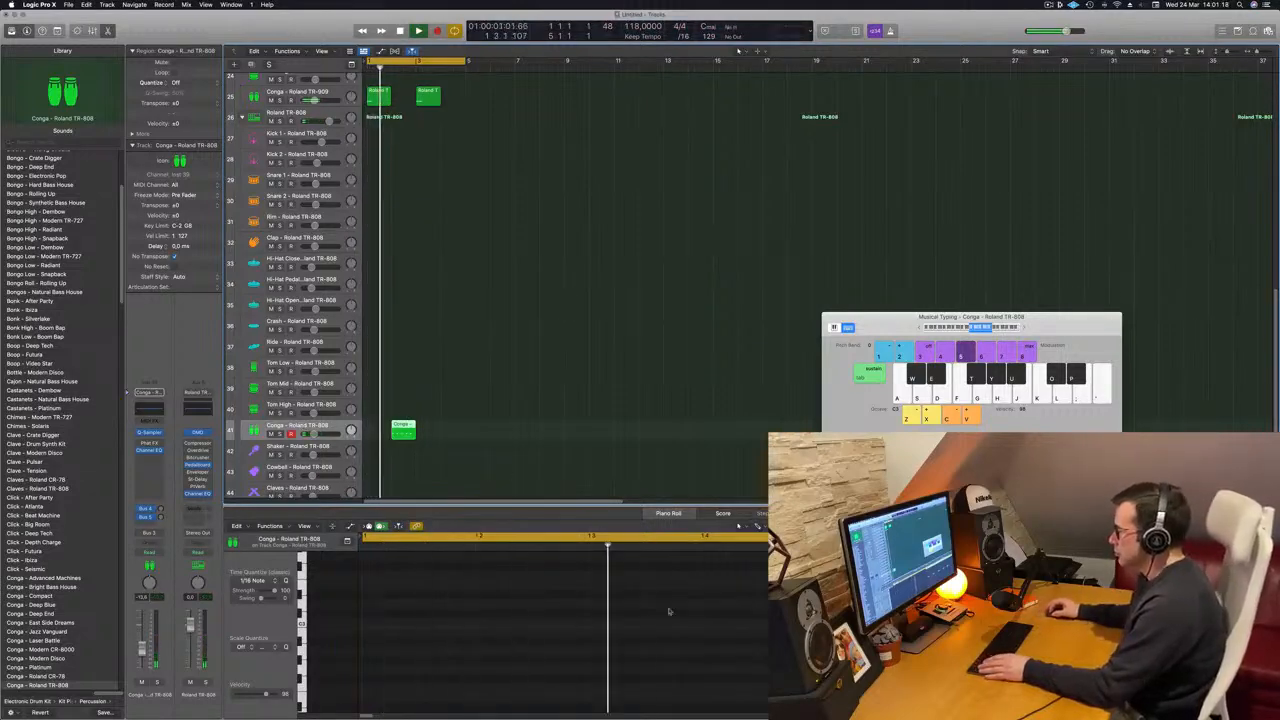
key("Tab")
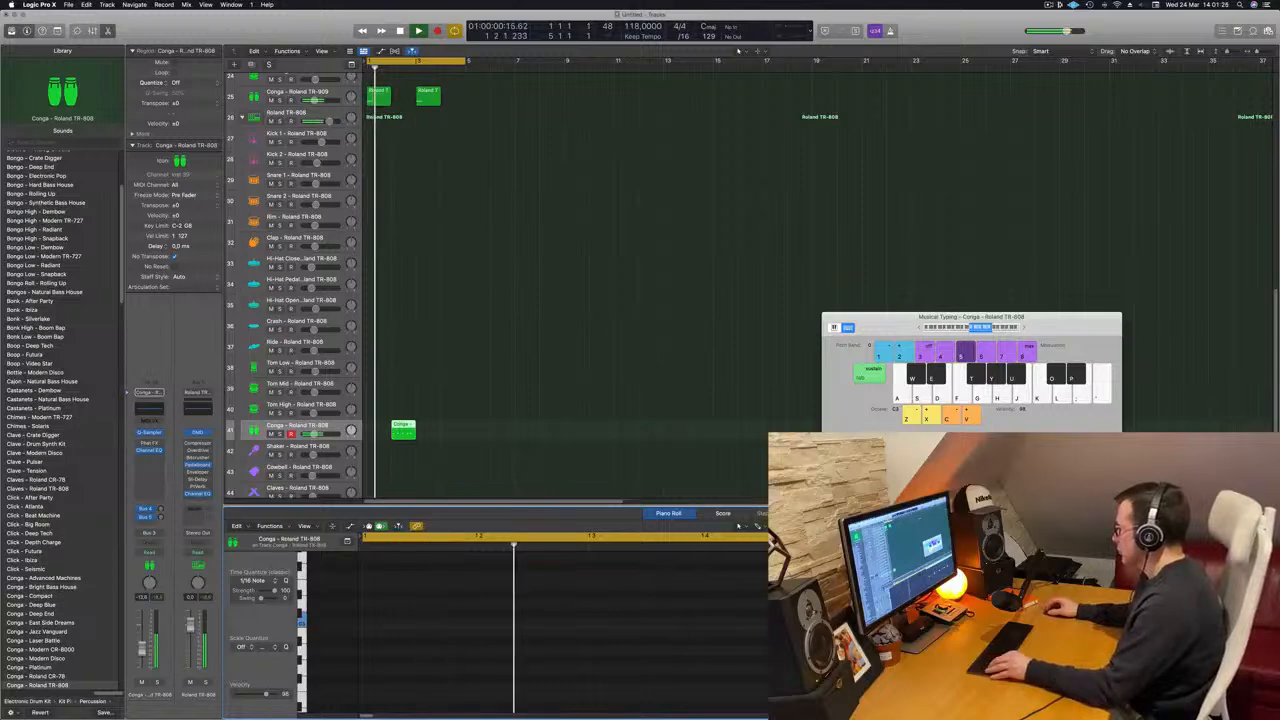
key("a")
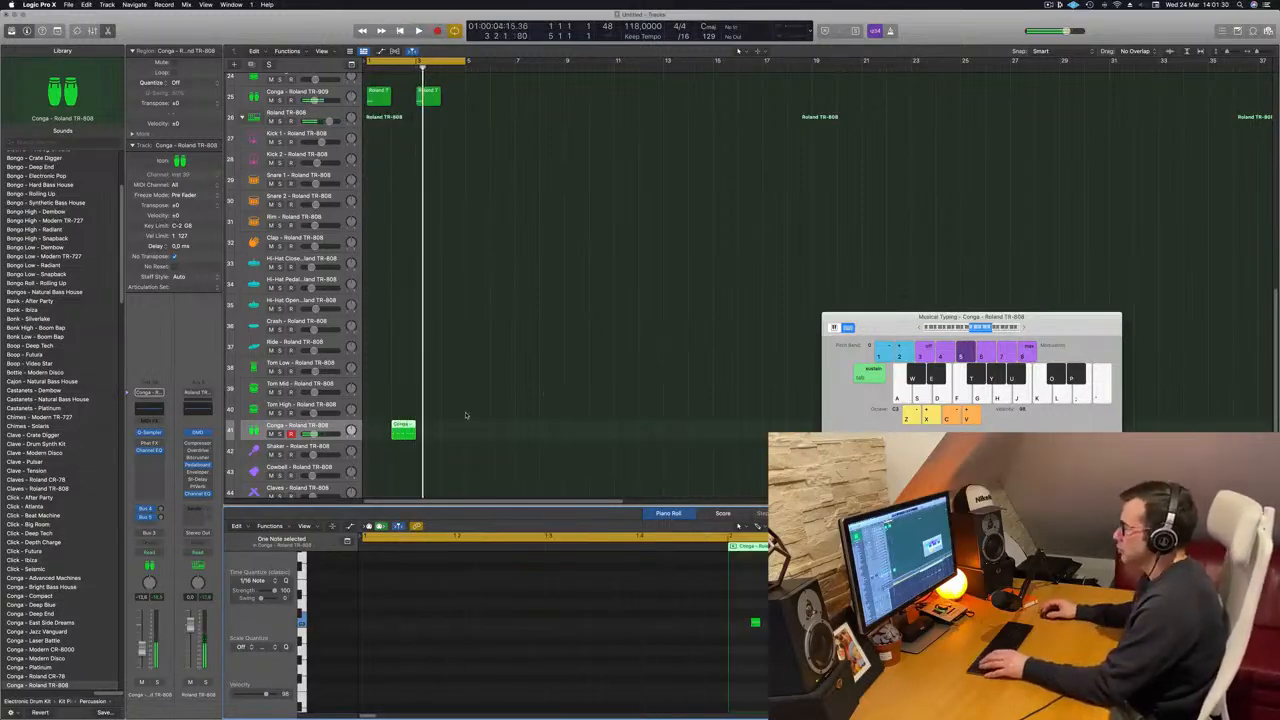
Copy the TR-808 conga region from bar 2 to bar 4, select both regions and play the loop from the start
left_click_drag(401, 426, 451, 433)
left_click(404, 431, "shift")
key("Return")
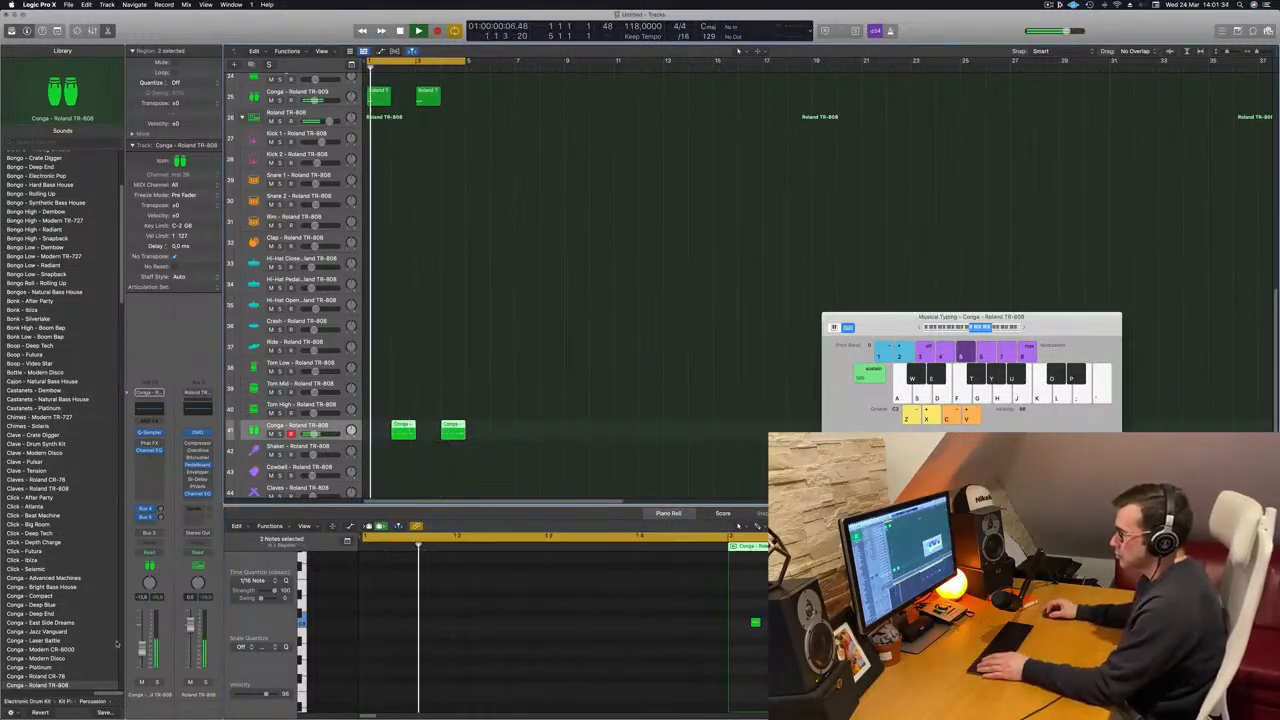
Adjust the TR-808 Conga track's effect sends and audition the result in the loop
left_click(161, 517)
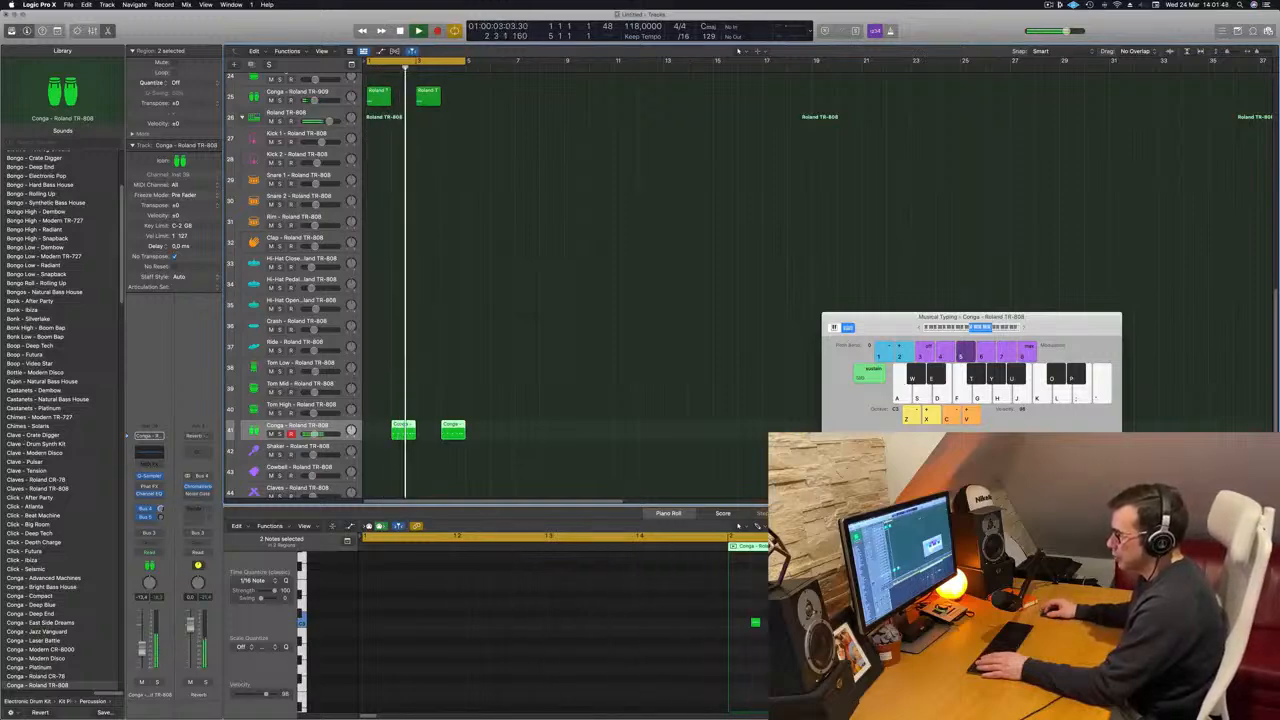
key("space")
key("space")
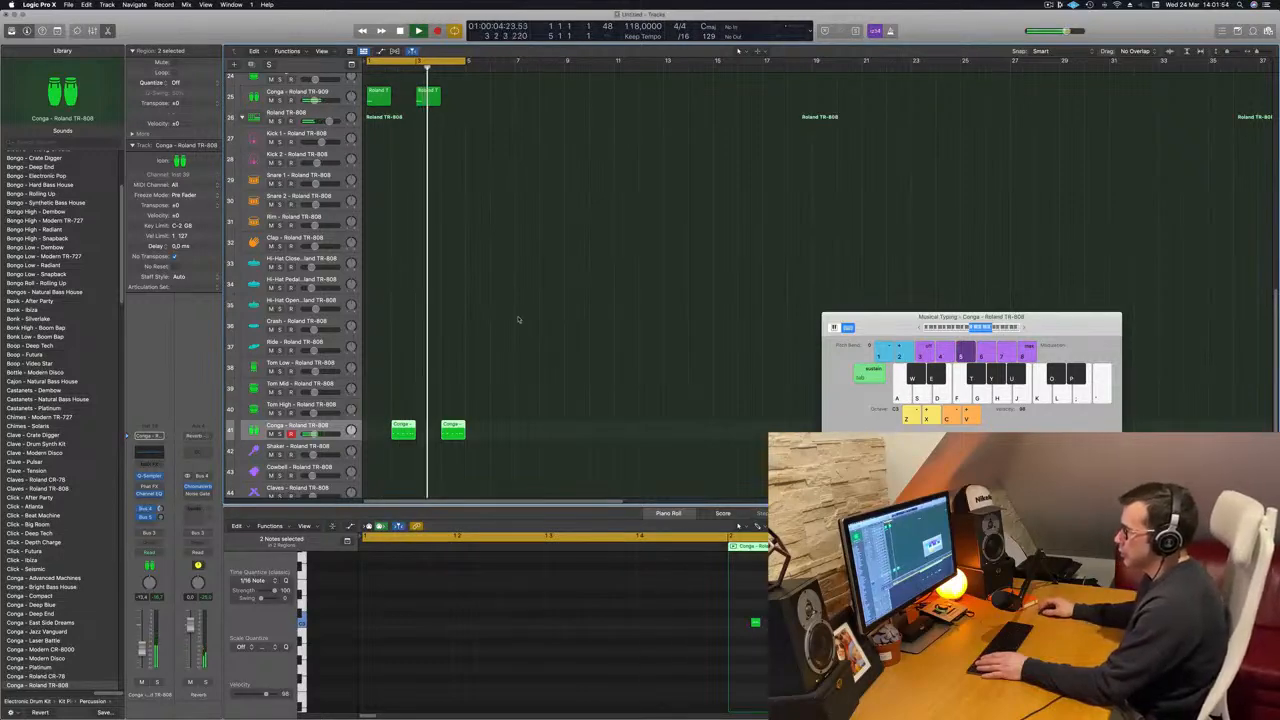
Copy the bar 1 region of the TR-909 closed hi-hat on track 17 to the TR-808 Shaker track
scroll(517, 361, "down", 2)
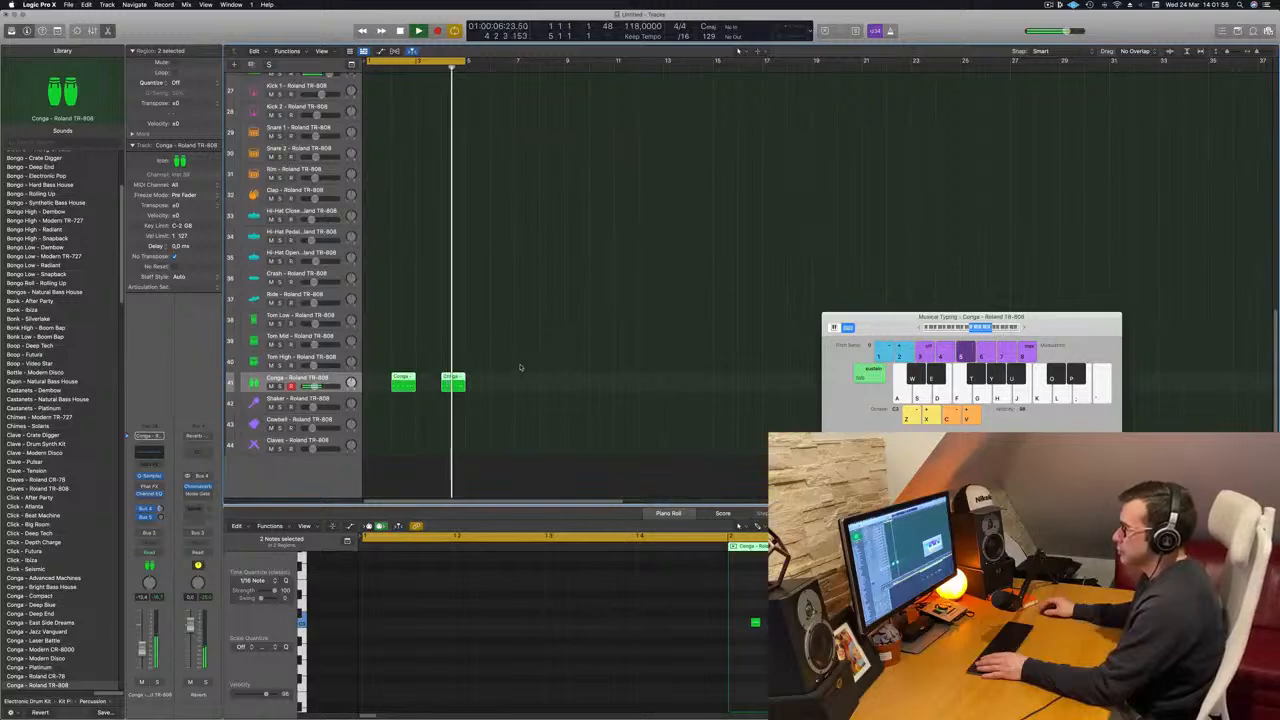
scroll(457, 337, "up", 2)
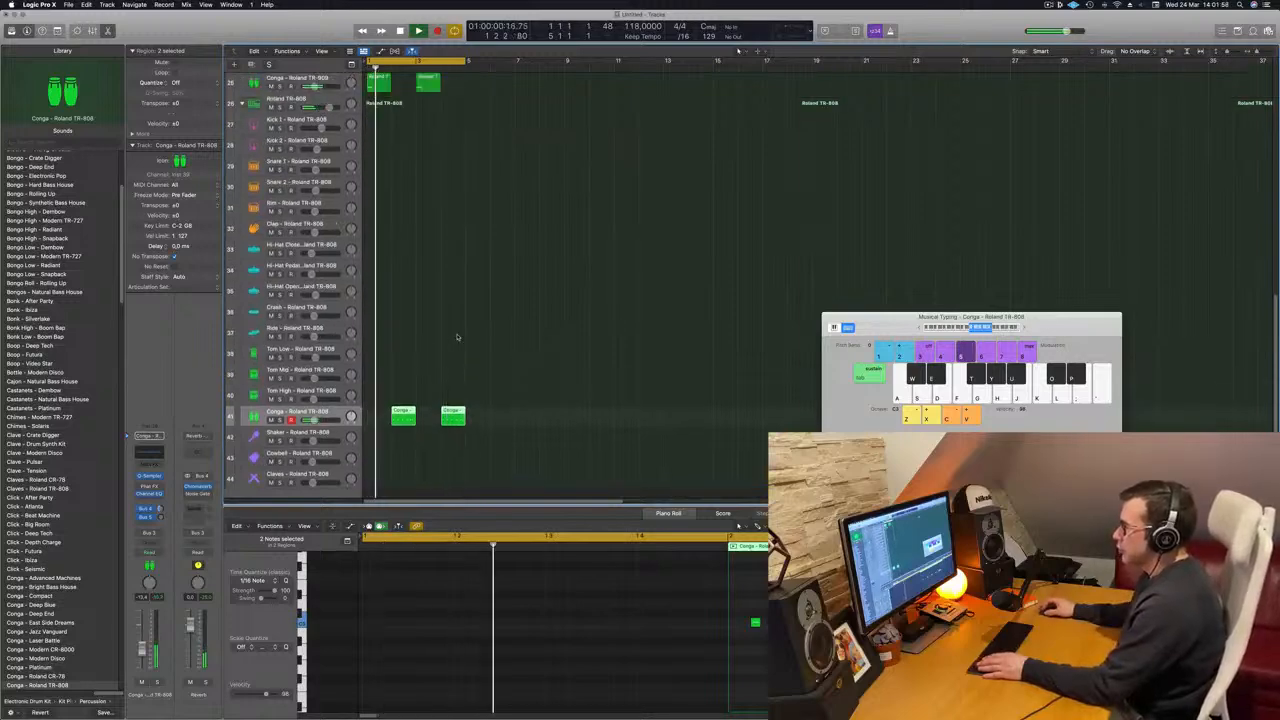
scroll(490, 350, "down", 2)
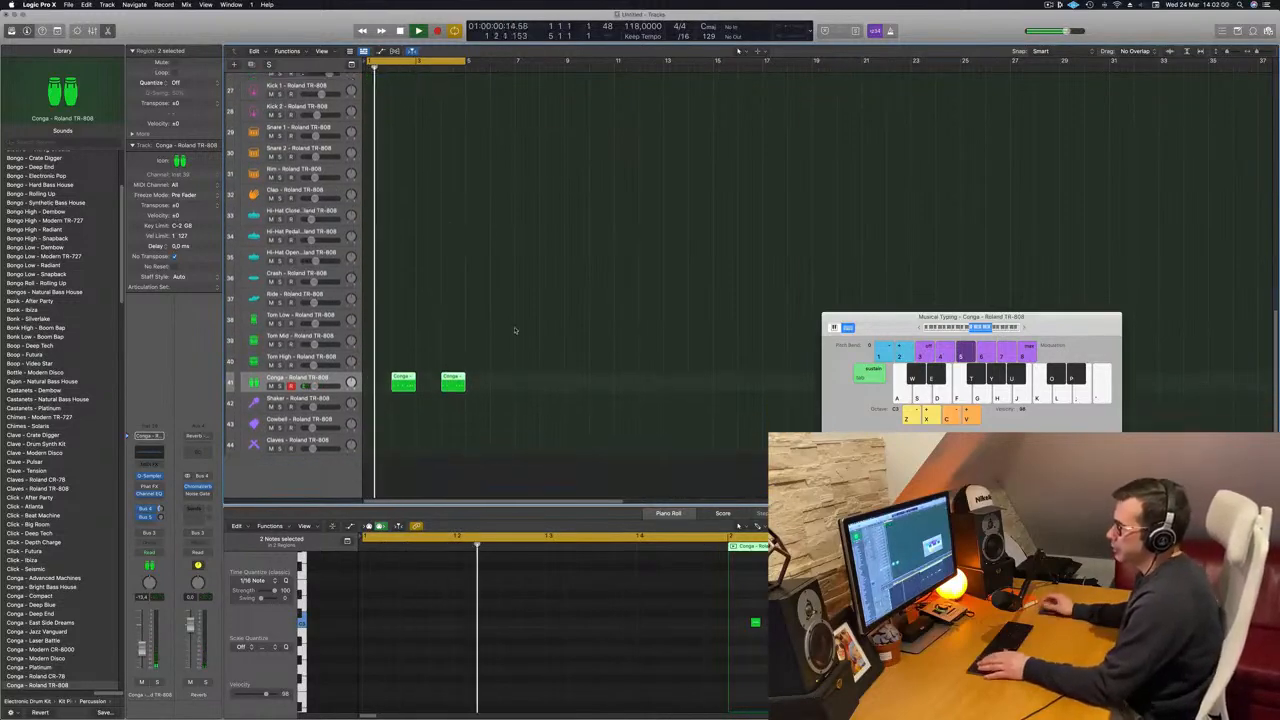
scroll(528, 333, "up", 5)
scroll(528, 333, "down", 5)
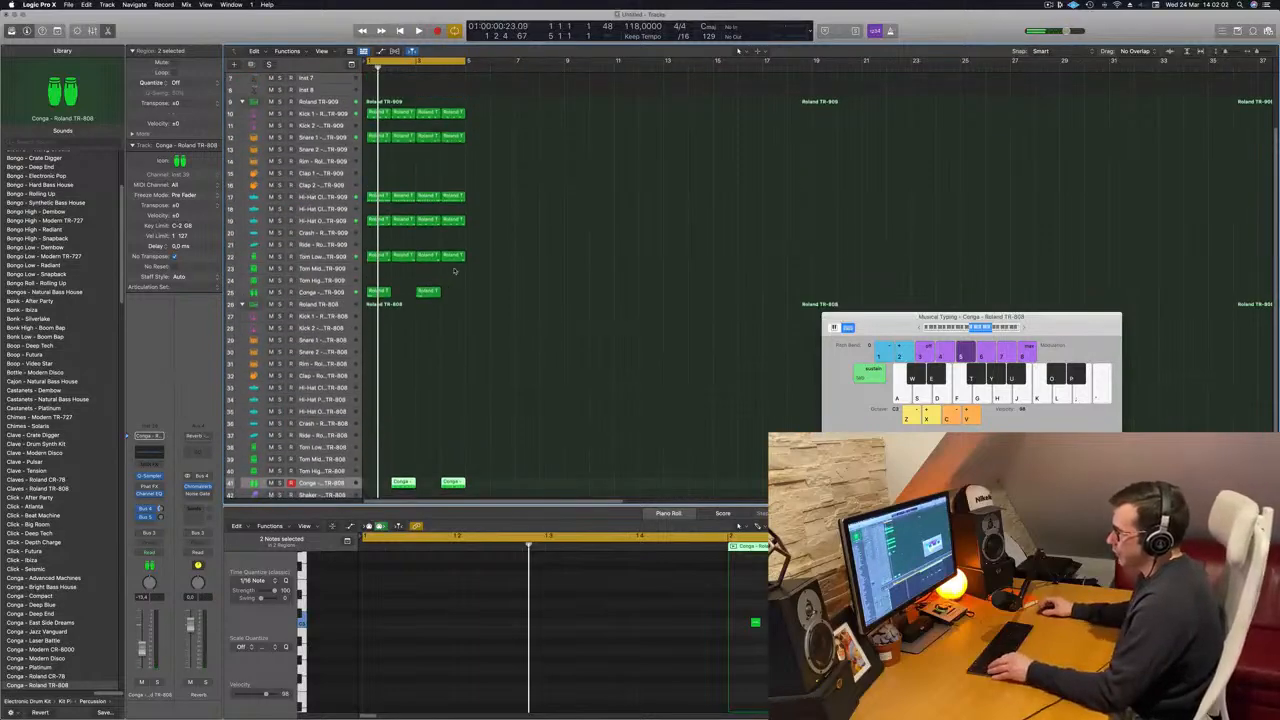
scroll(491, 312, "down", 1)
scroll(491, 312, "down", 1)
left_click(375, 175)
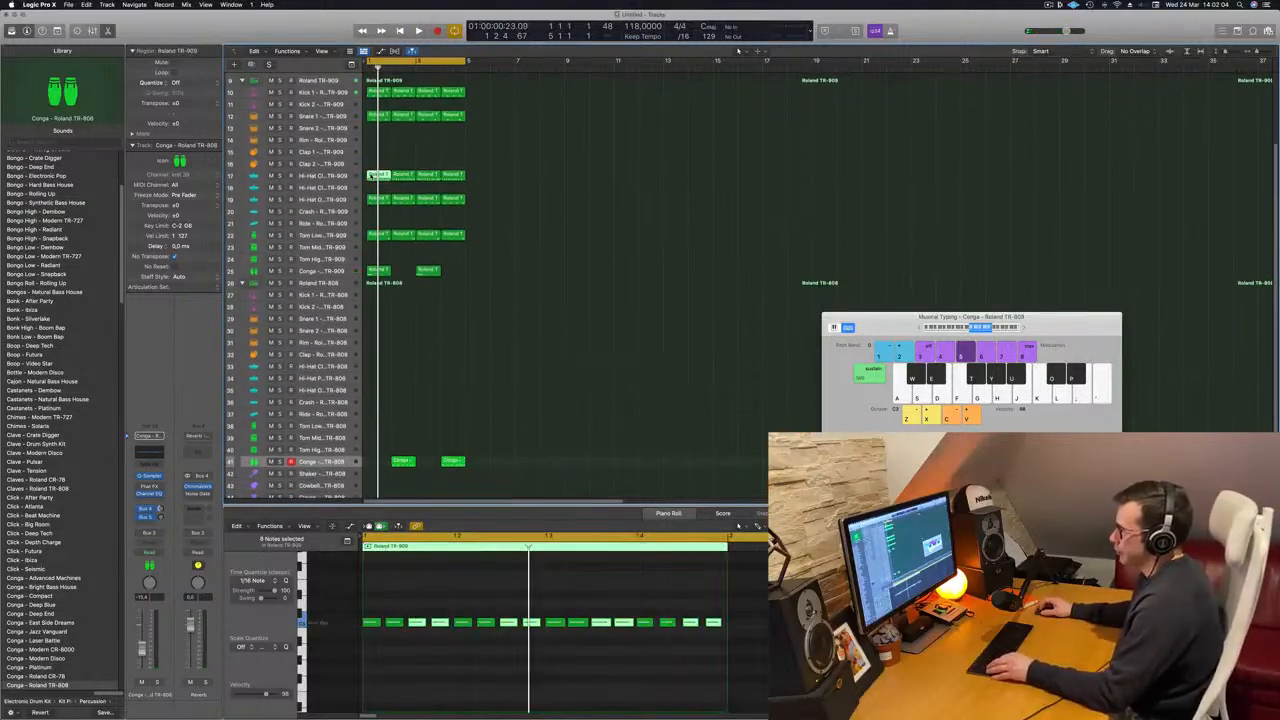
left_click_drag(375, 302, 373, 465)
key("space")
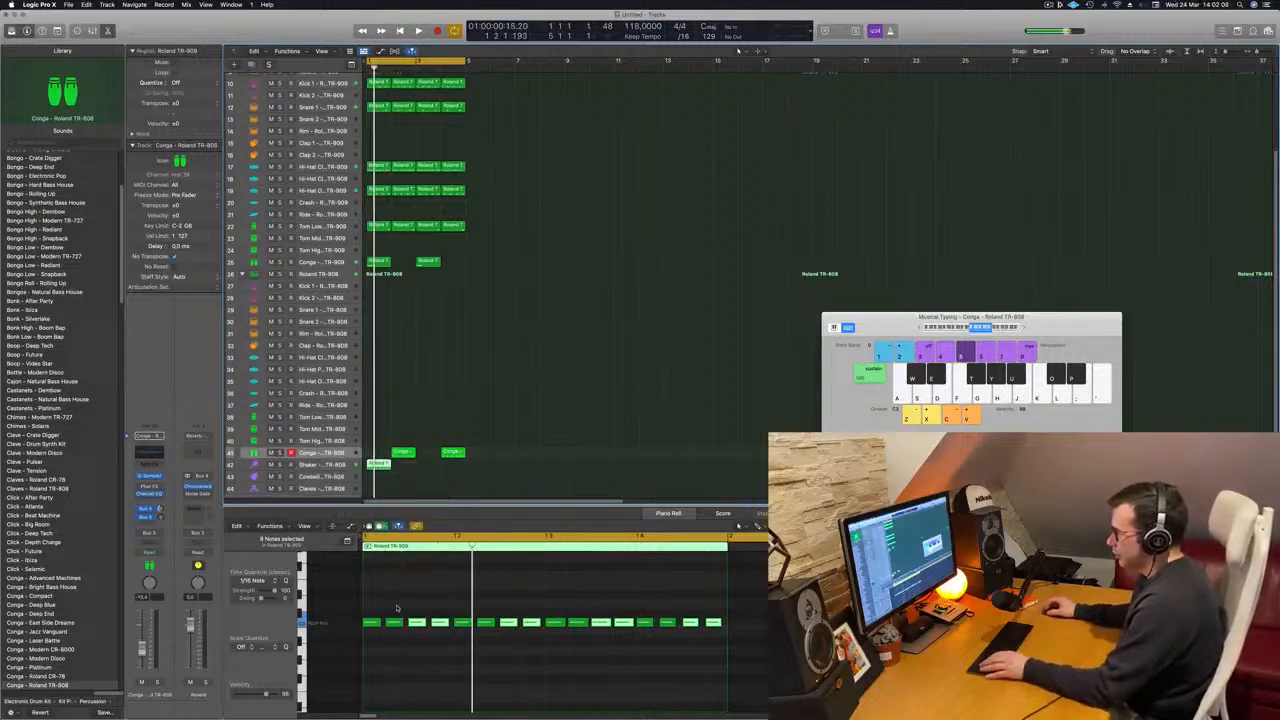
Select all notes of the shaker region, then select the Shaker track and lower its volume while the loop plays
scroll(397, 608, "down", 2)
left_click_drag(372, 607, 638, 673)
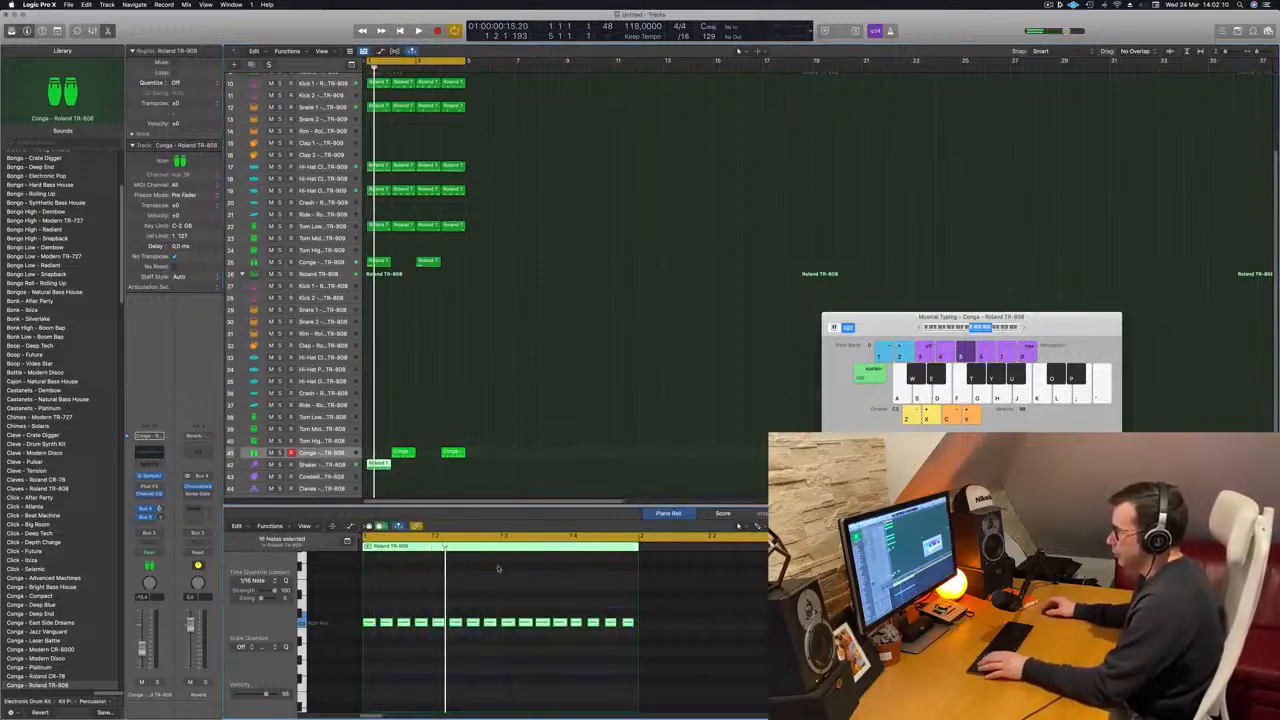
key("Down")
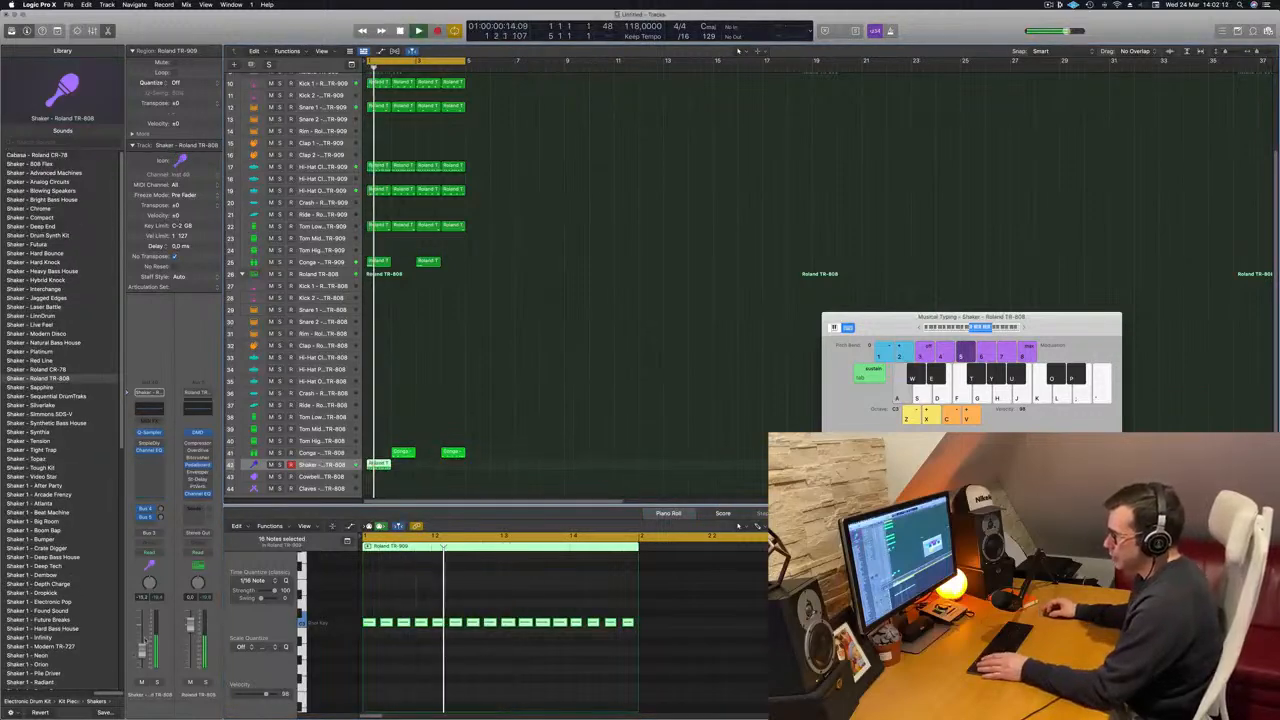
key("Return")
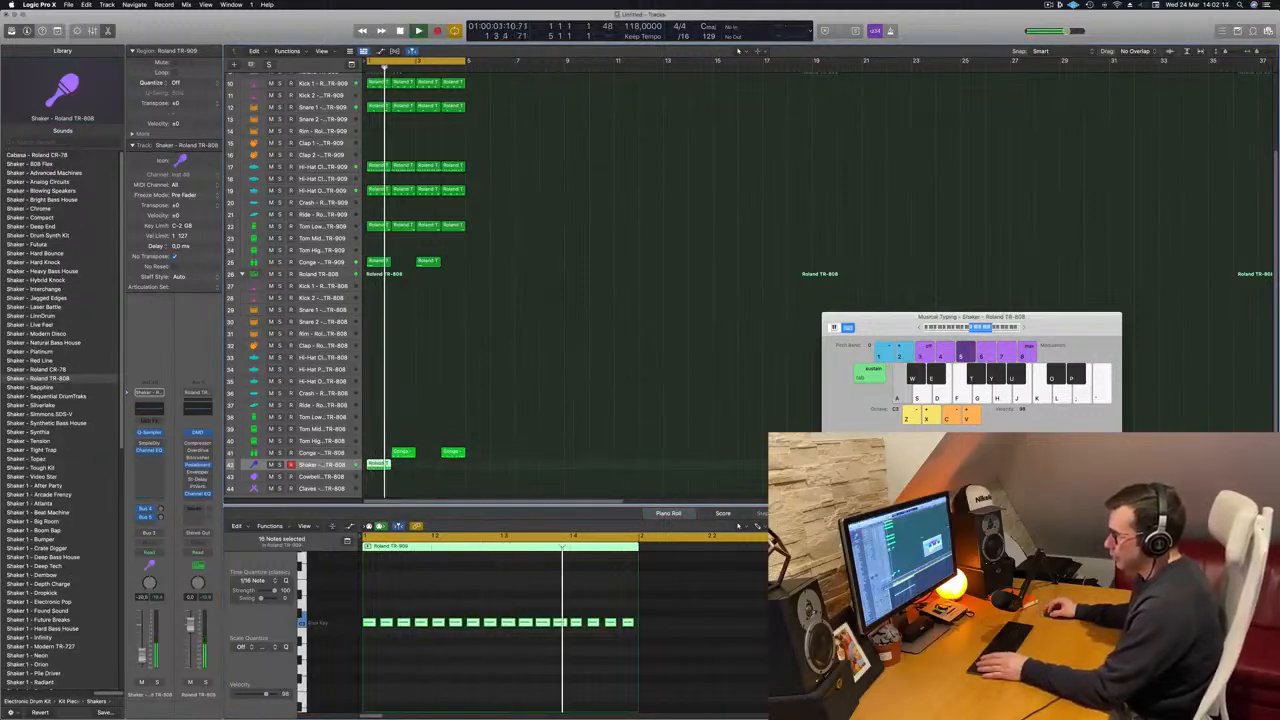
key("Return")
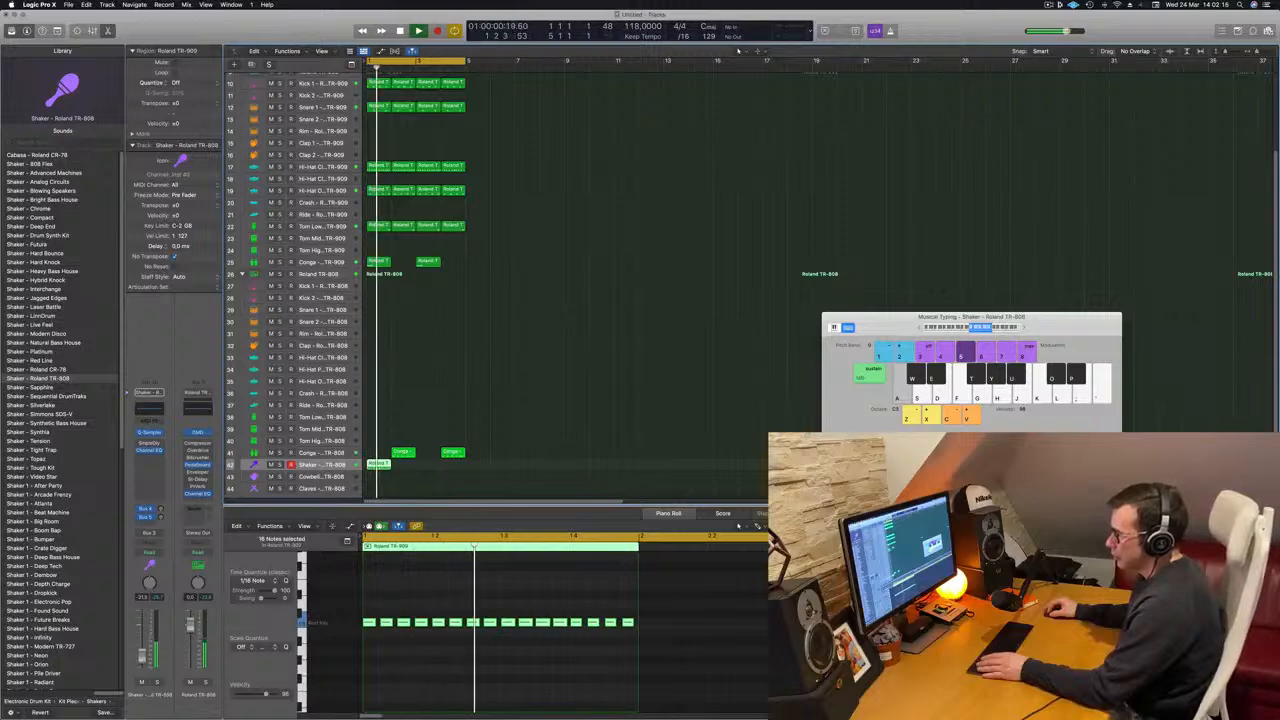
key("Return")
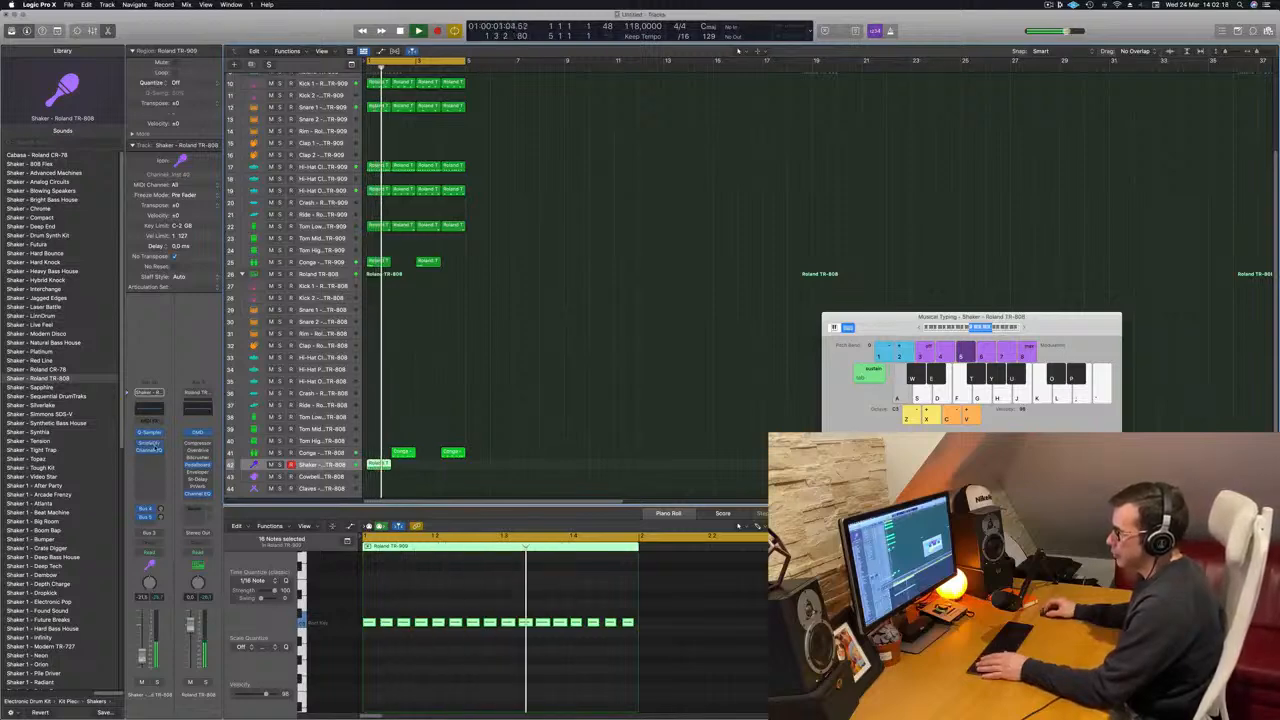
Open the Shaker track's Sample Delay plug-in and copy the shaker region across bars 2 to 4
left_click(150, 444)
key("Return")
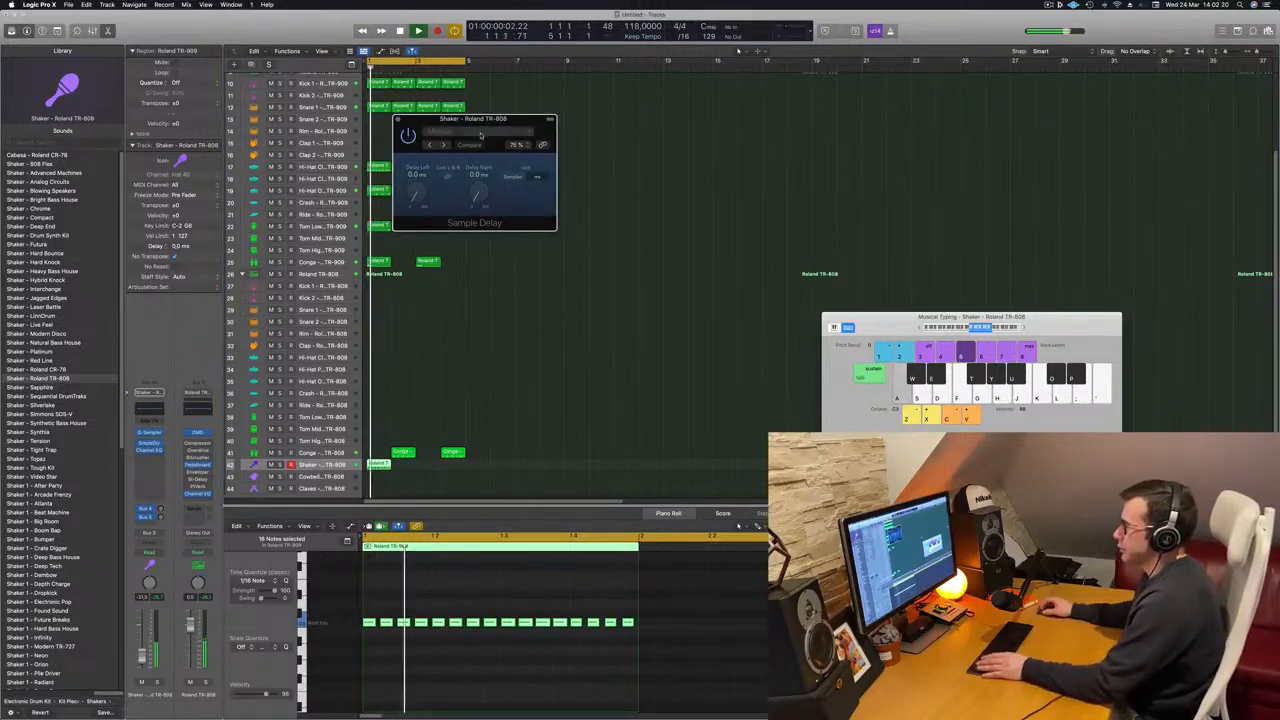
key("space")
left_click_drag(406, 474, 433, 472)
left_click(384, 463, "shift")
key("space")
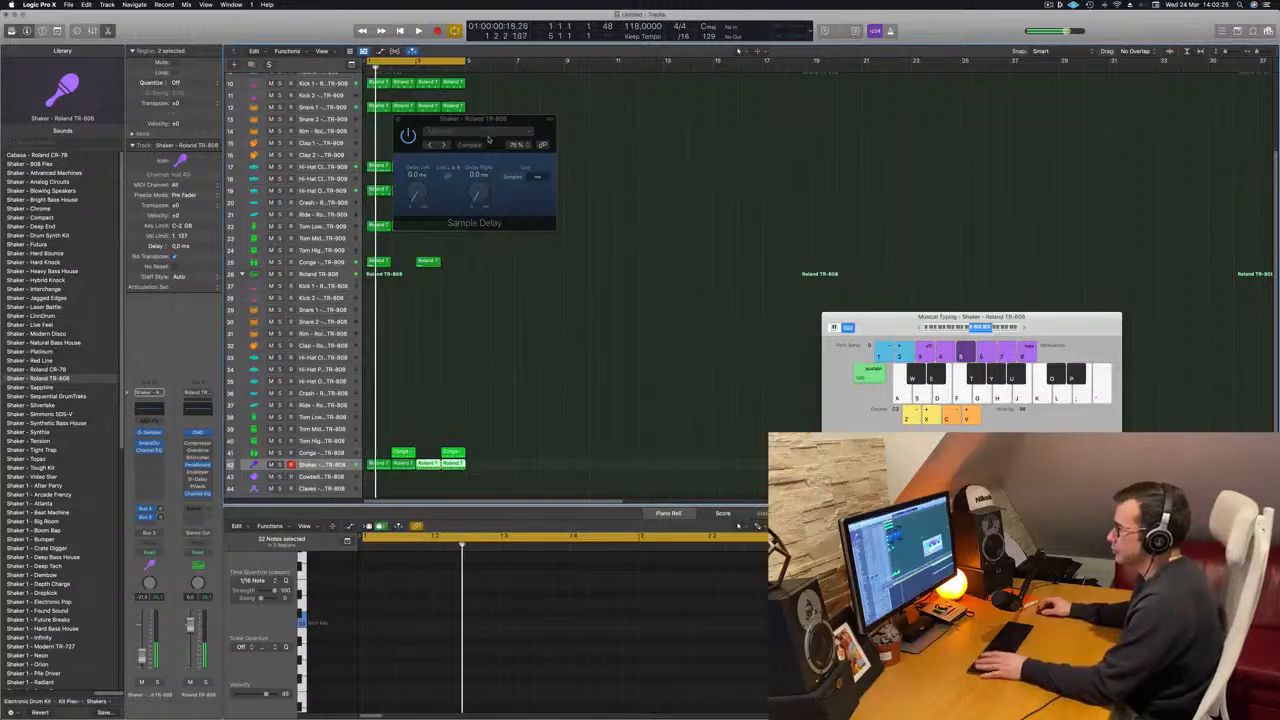
Move the Sample Delay window clear of the regions and set the shaker's left delay to 24 ms
left_click_drag(510, 124, 669, 258)
left_click_drag(576, 328, 574, 310)
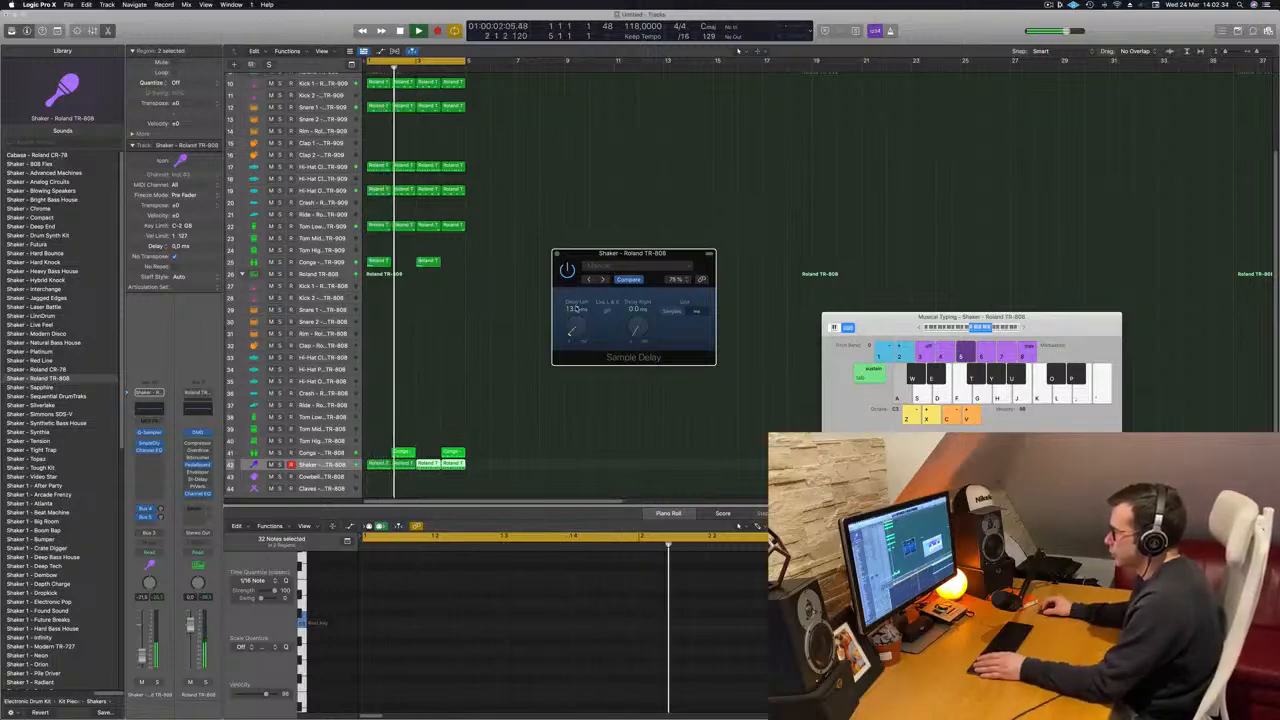
double_click(576, 308)
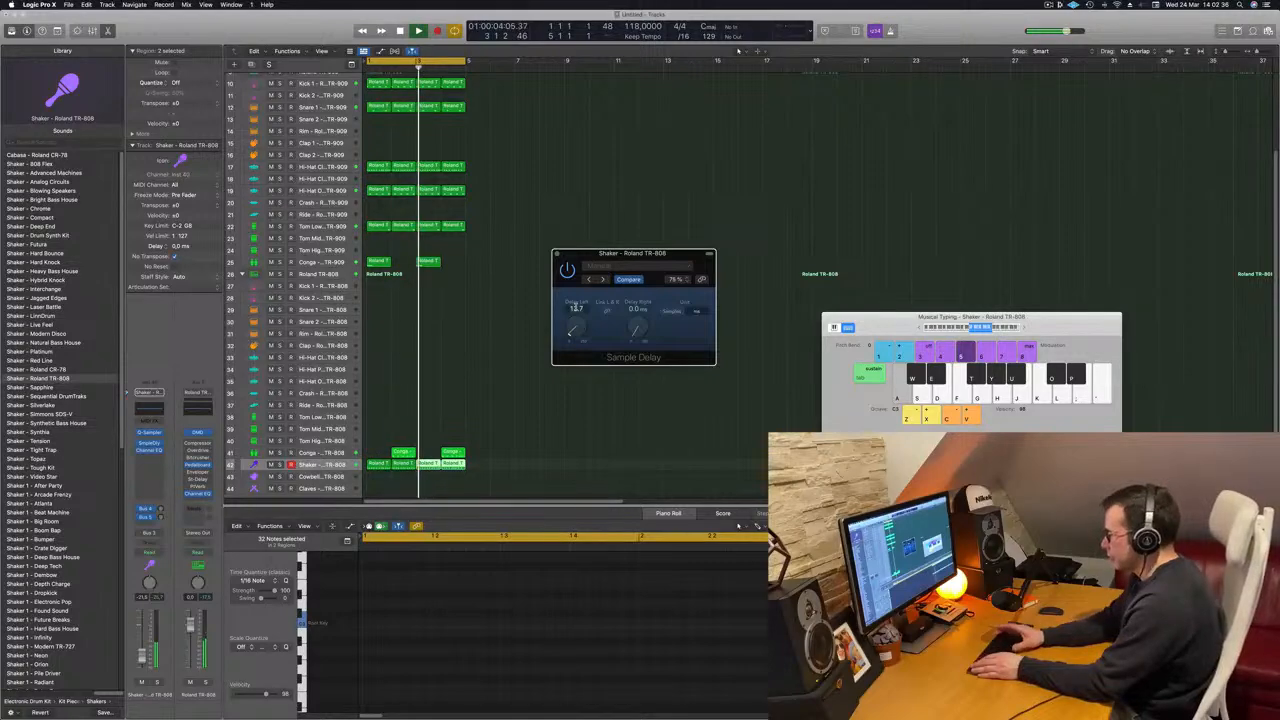
type("2")
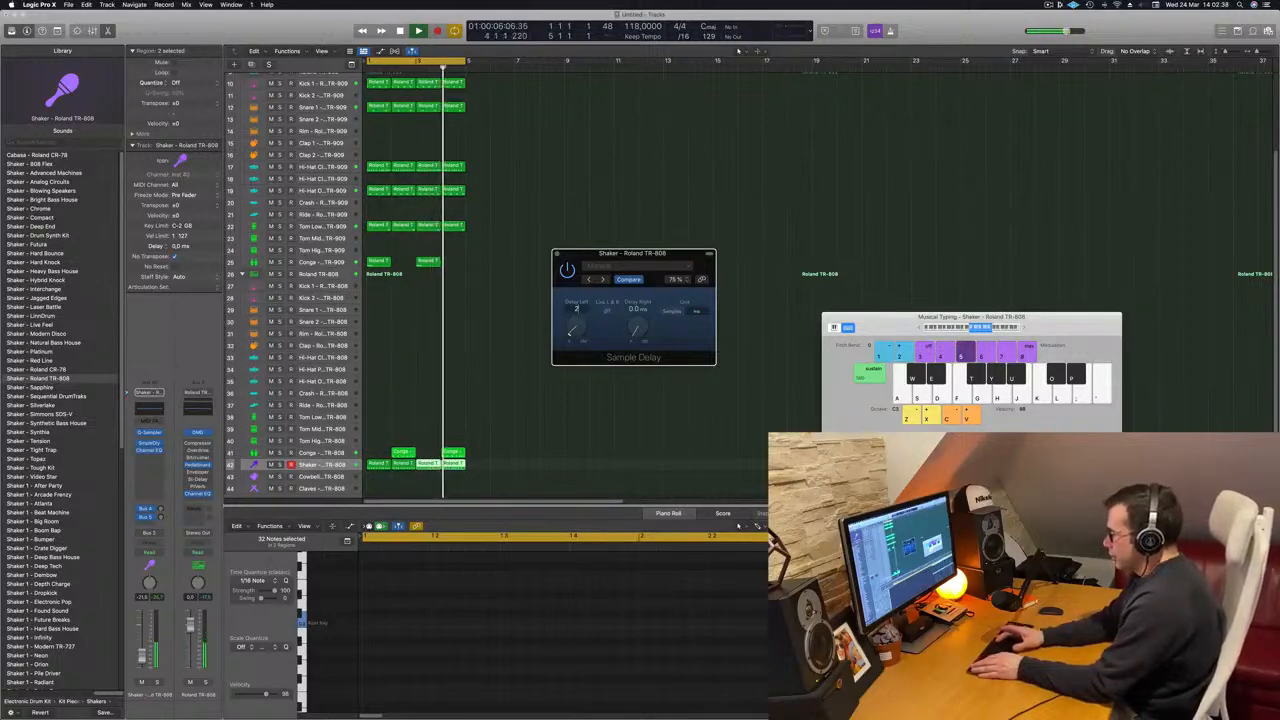
type("4")
key("Return")
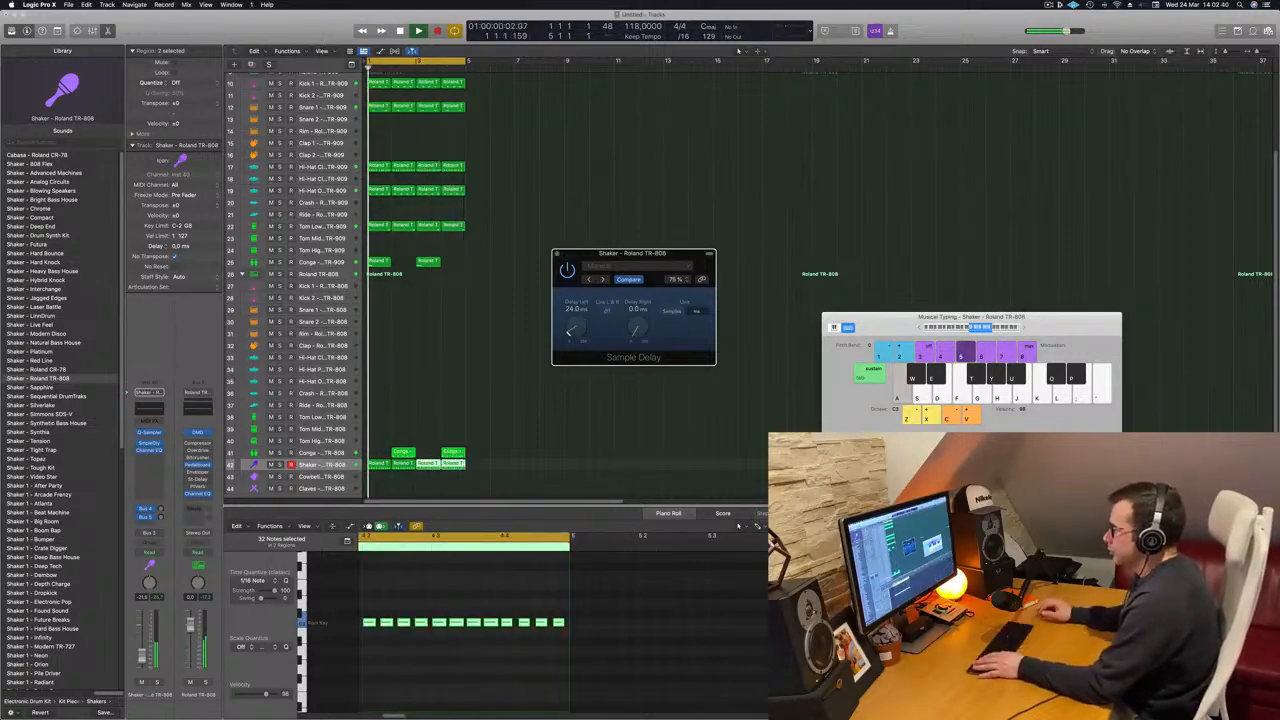
Set the shaker's right delay to 12 ms in Sample Delay and move the plug-in window aside
double_click(636, 309)
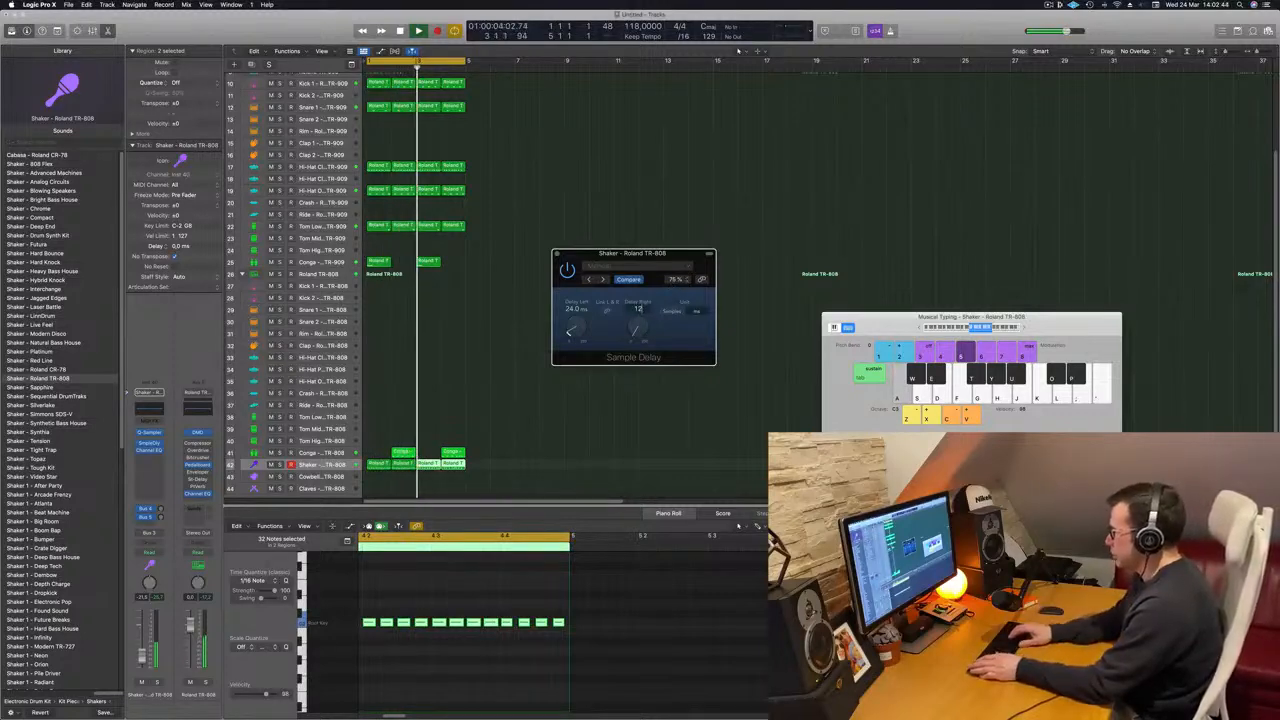
key("Return")
left_click_drag(633, 253, 667, 222)
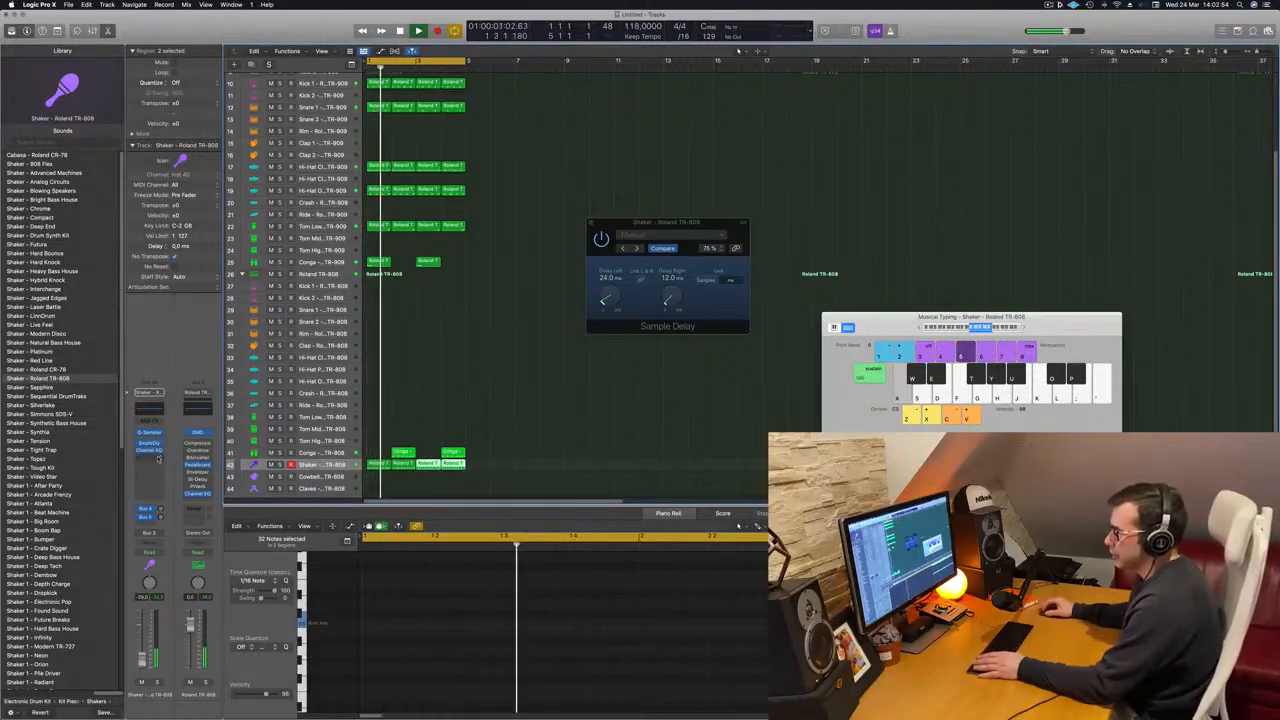
Add a Flanger effect to the Shaker track after its existing plug-ins and move its window clear of the regions
left_click(158, 458)
mouse_move(183, 566)
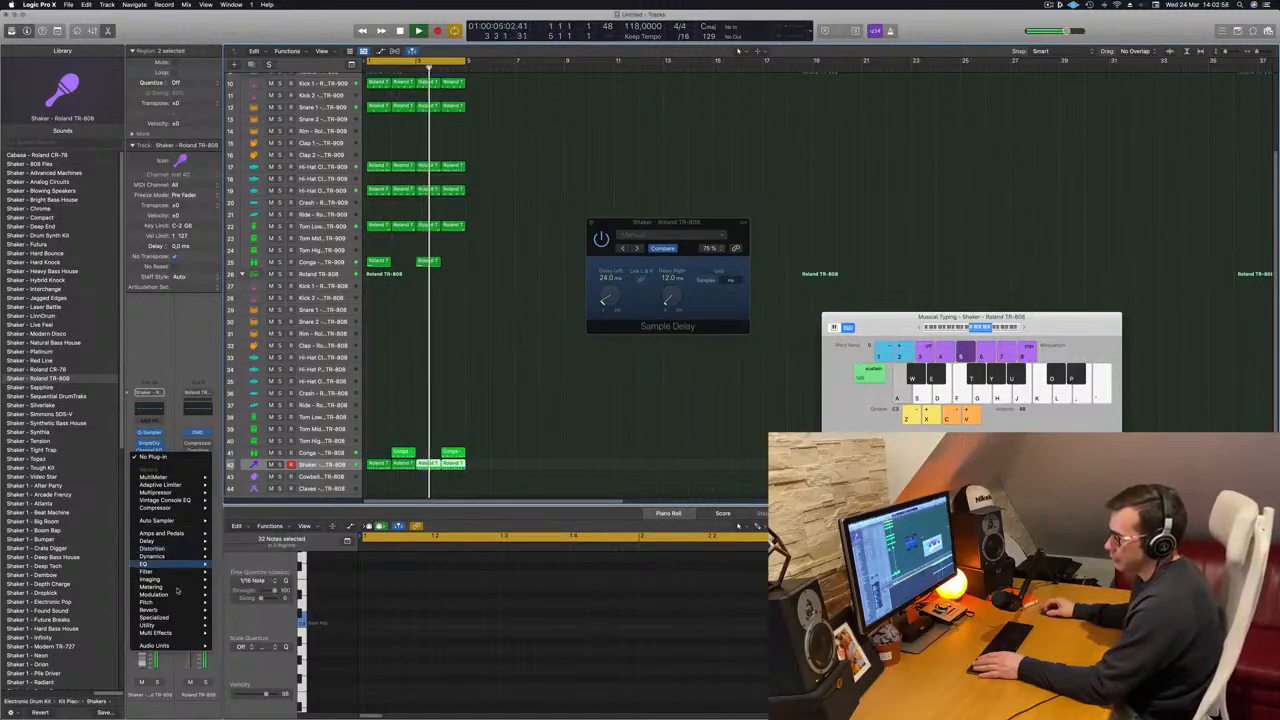
mouse_move(185, 594)
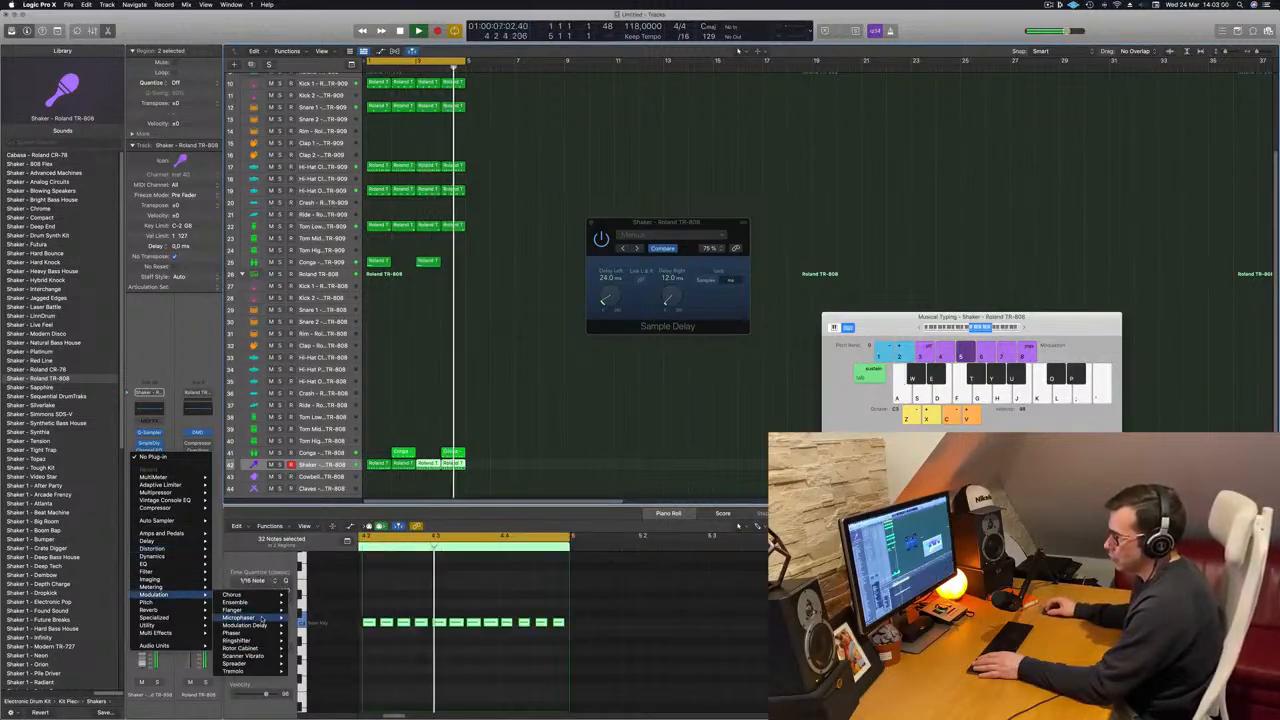
left_click(722, 92)
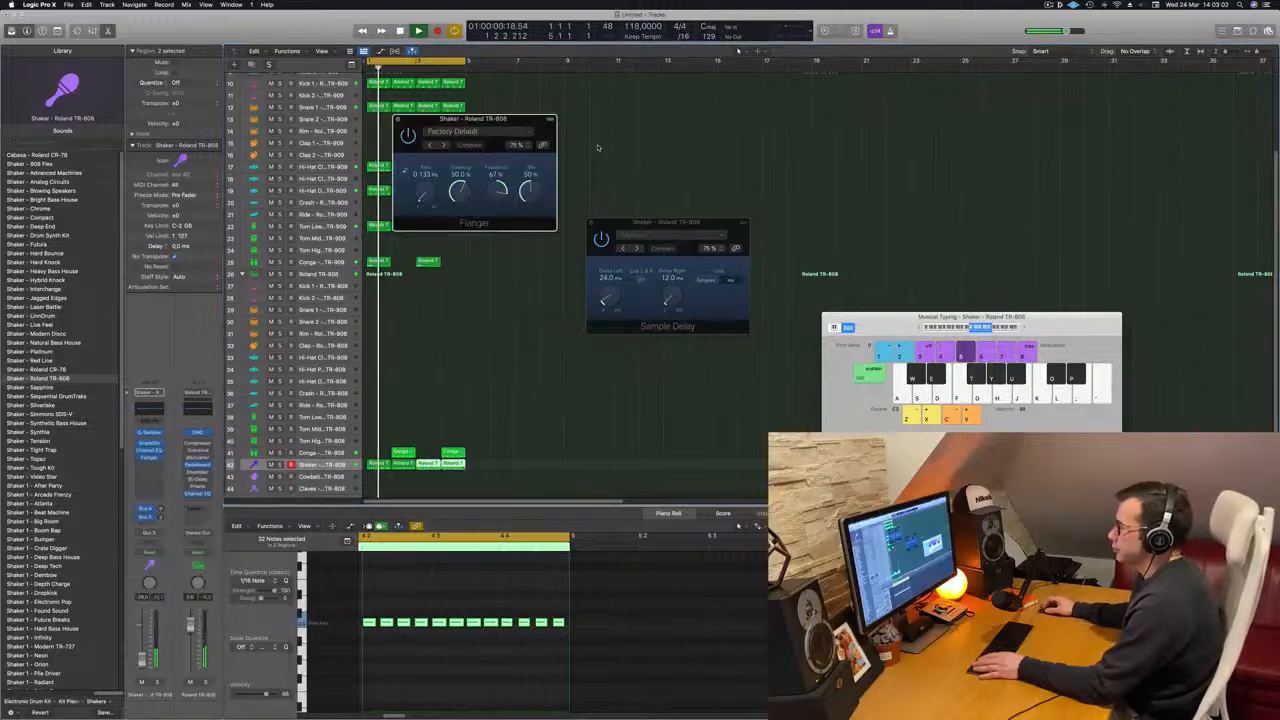
left_click_drag(512, 120, 681, 282)
Audition the Flanger's factory presets on the looping shaker and settle on Easy Flange
left_click(619, 303)
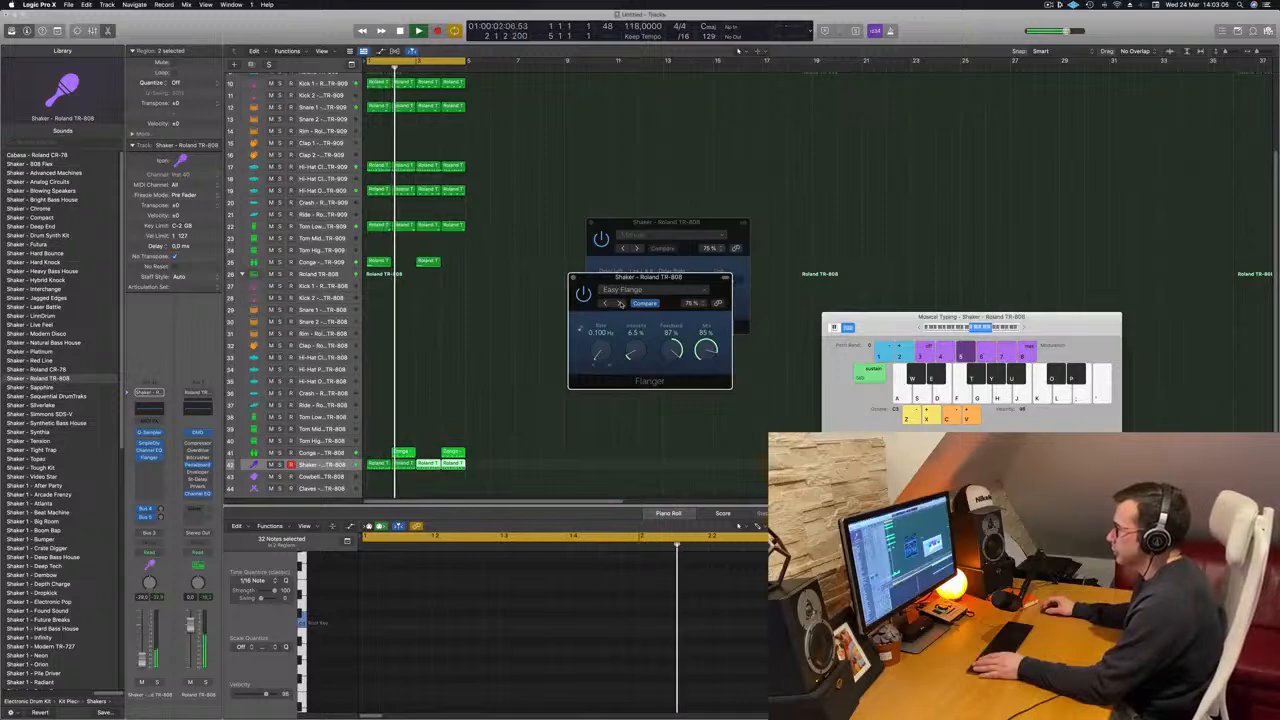
left_click(620, 303)
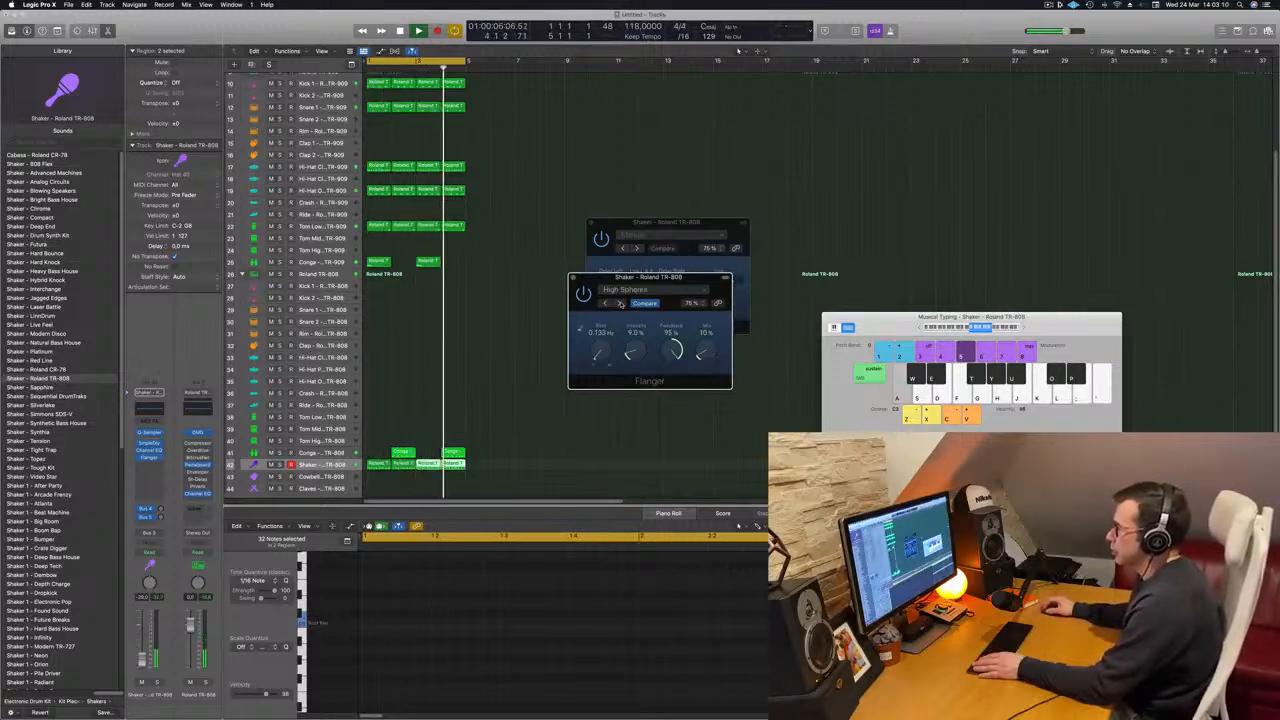
left_click(620, 303)
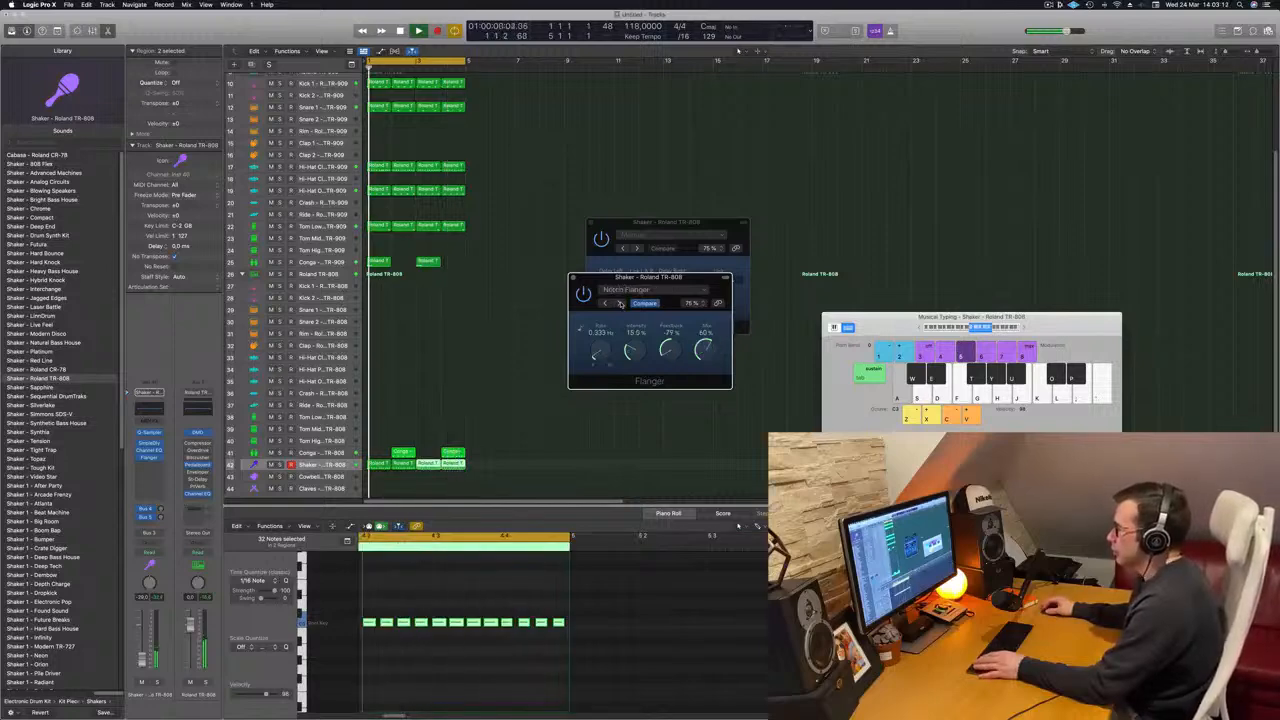
left_click(620, 303)
left_click(620, 303)
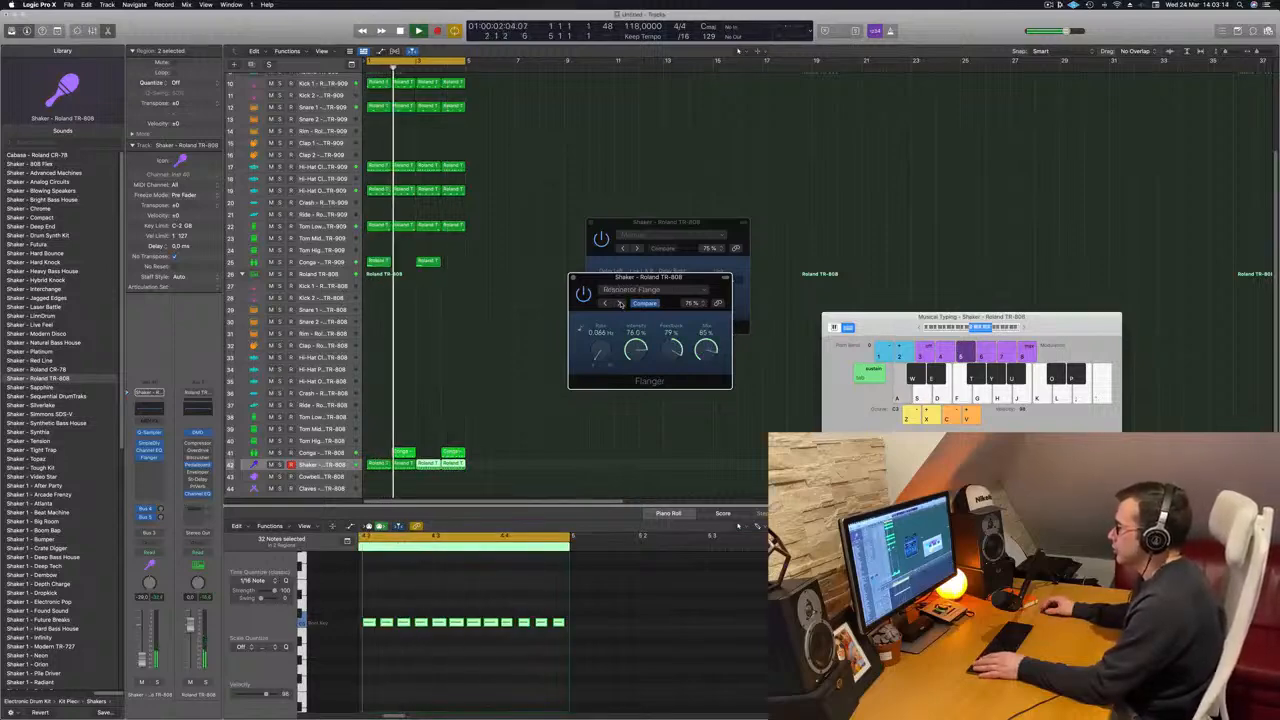
left_click(620, 303)
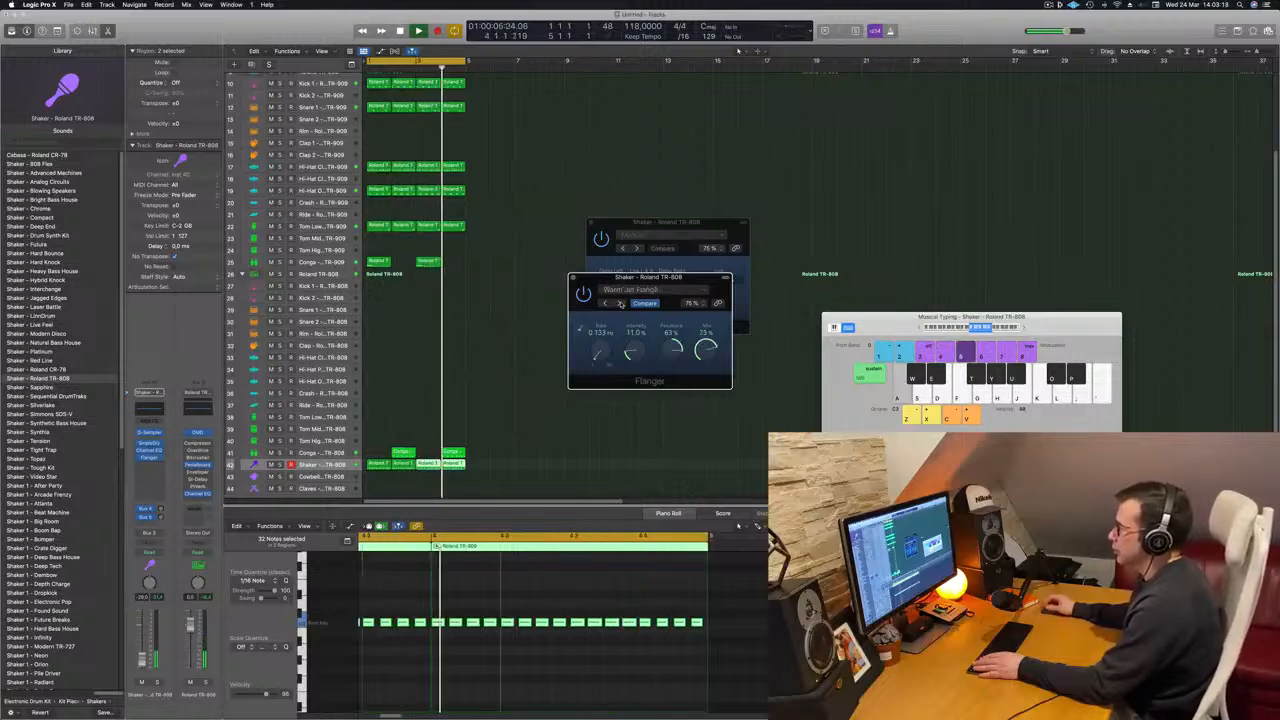
left_click(620, 303)
left_click(620, 303)
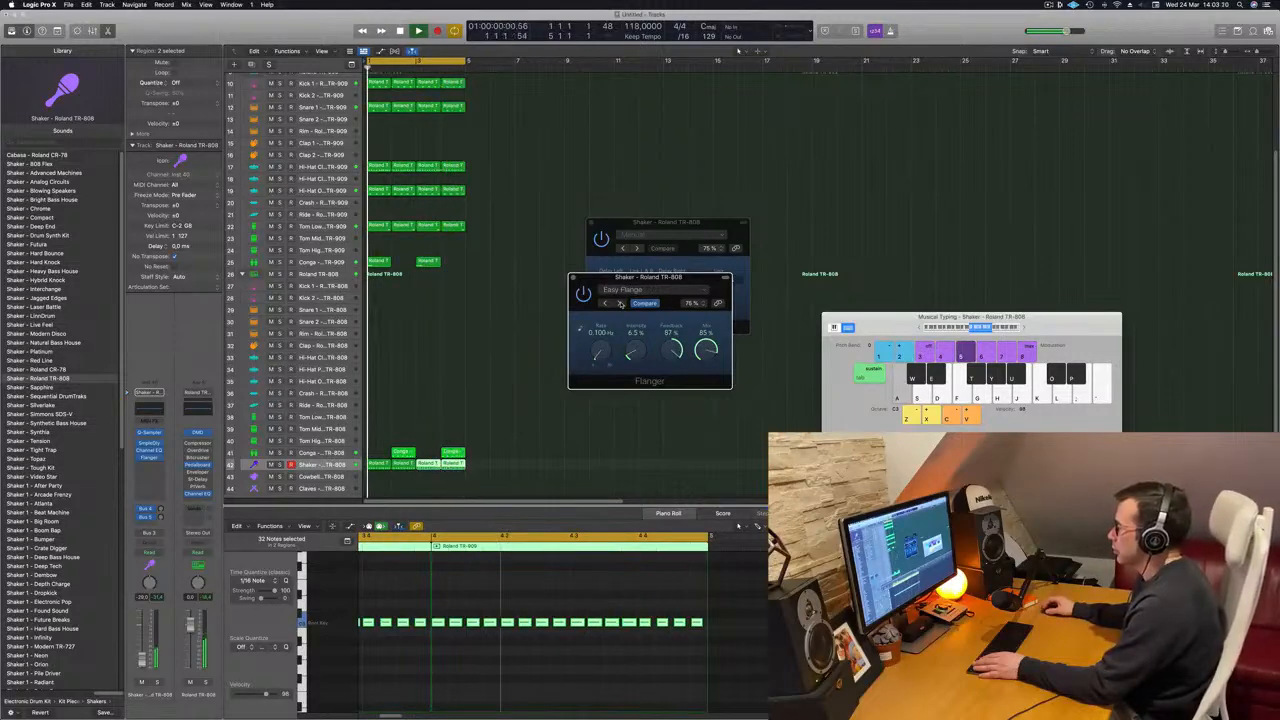
left_click(649, 291)
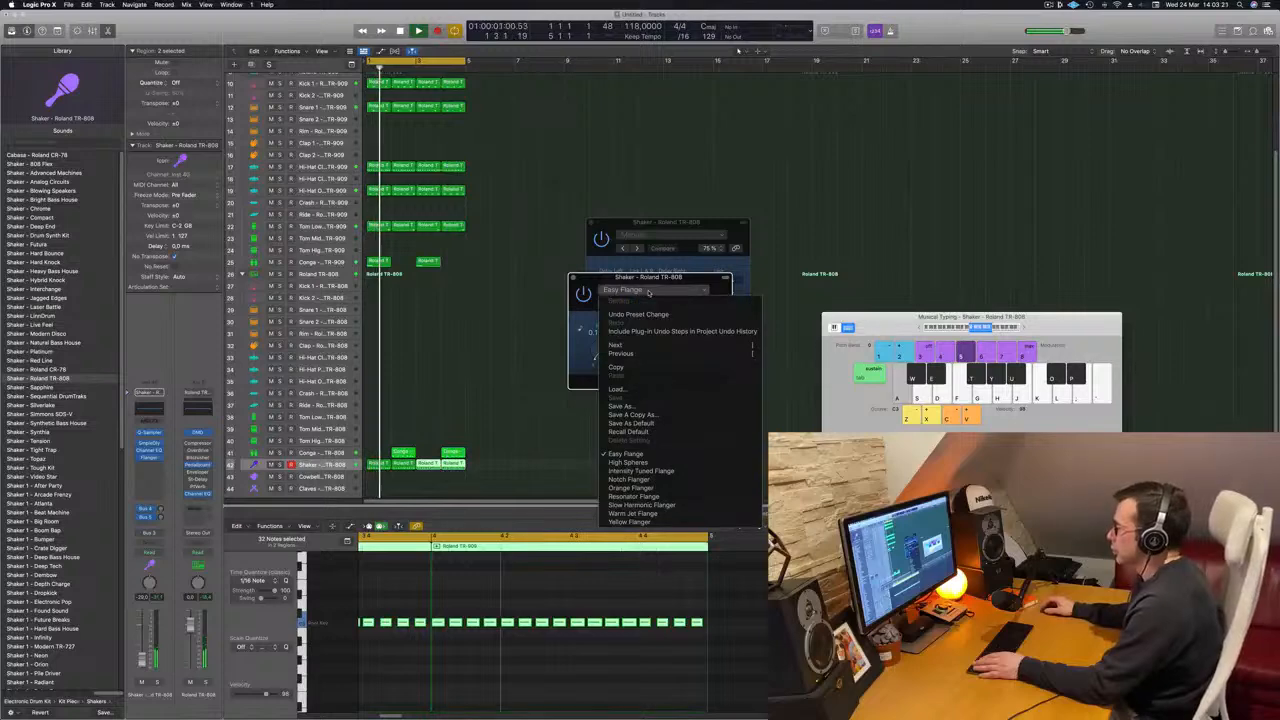
left_click(579, 350)
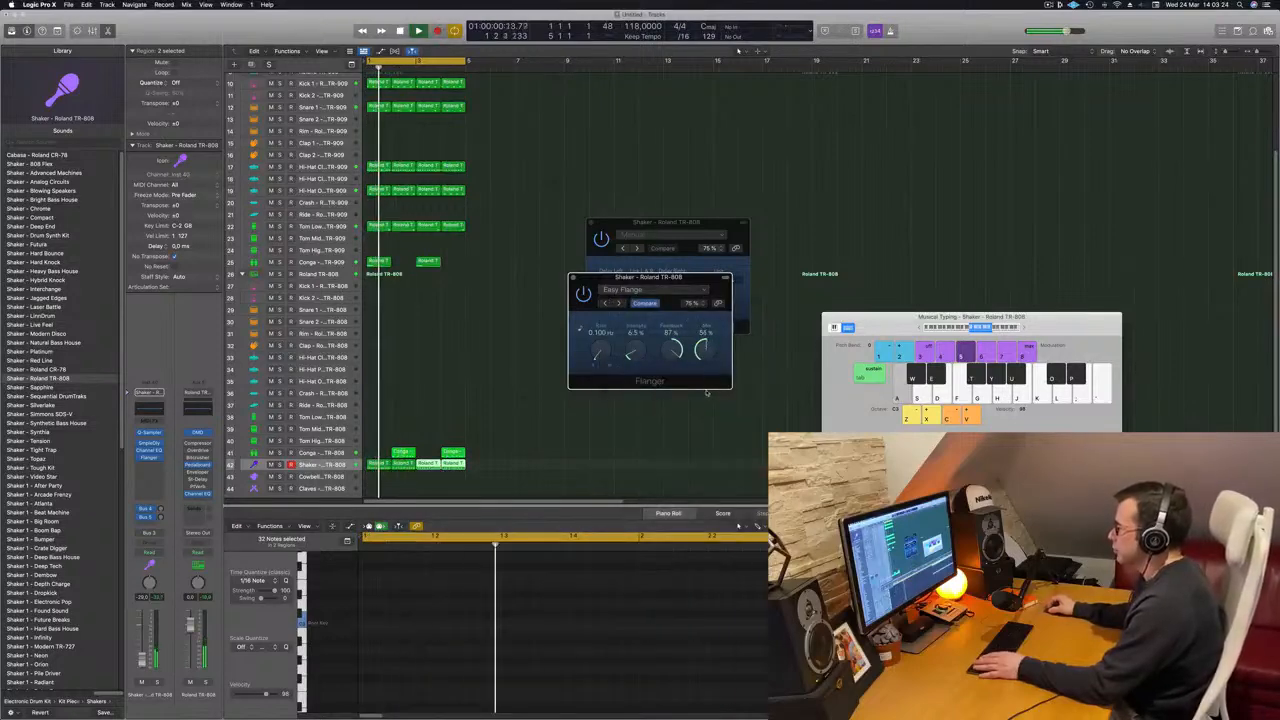
Lower the Flanger's mix to 21% and close the Flanger and Sample Delay windows
left_click_drag(706, 350, 708, 414)
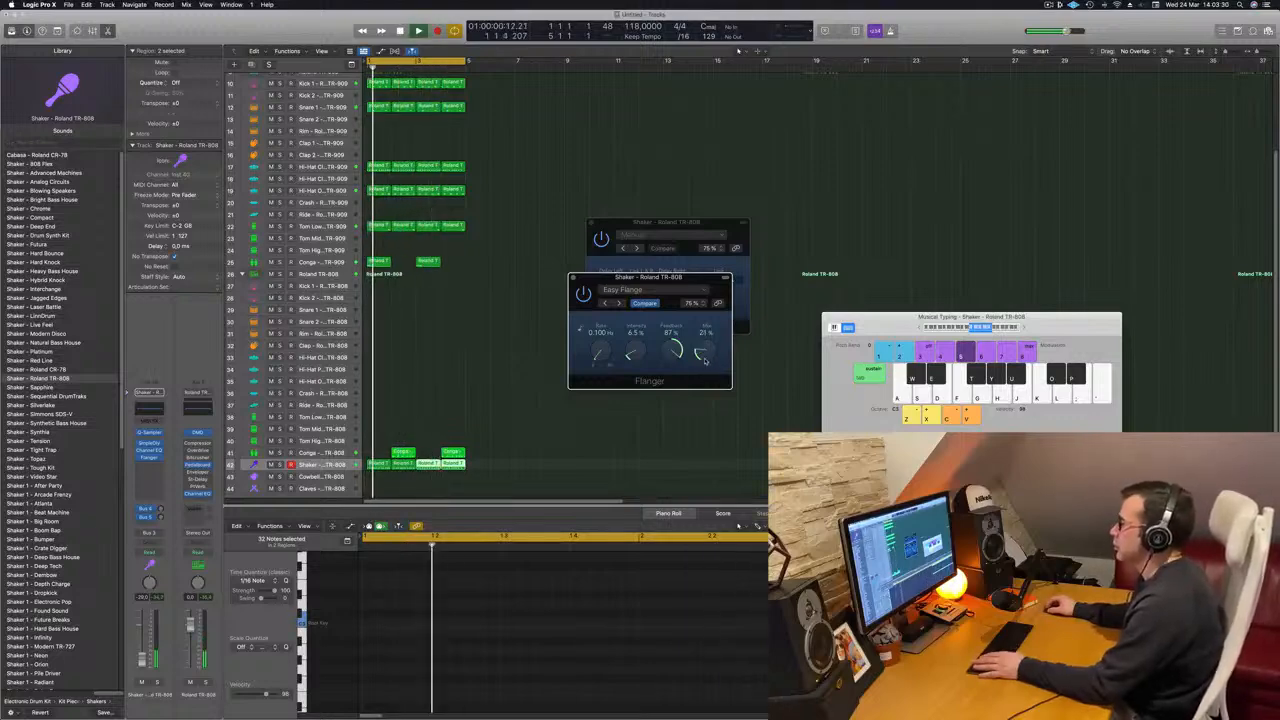
left_click(573, 279)
left_click_drag(617, 222, 588, 221)
key("space")
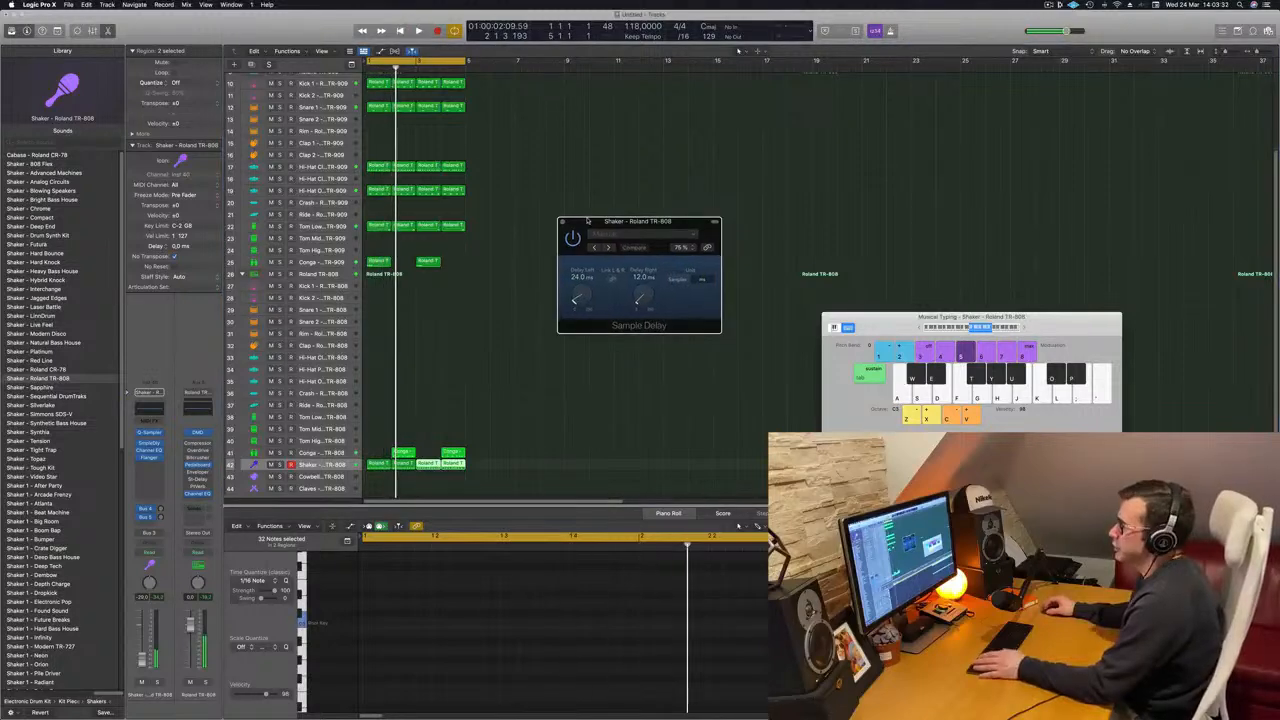
left_click(562, 223)
Turn on individual track zoom for the Inst 1 track and increase its height until its large keyboard icon shows
key("super+Up")
key("super+Up")
key("super+Up")
key("super+Up")
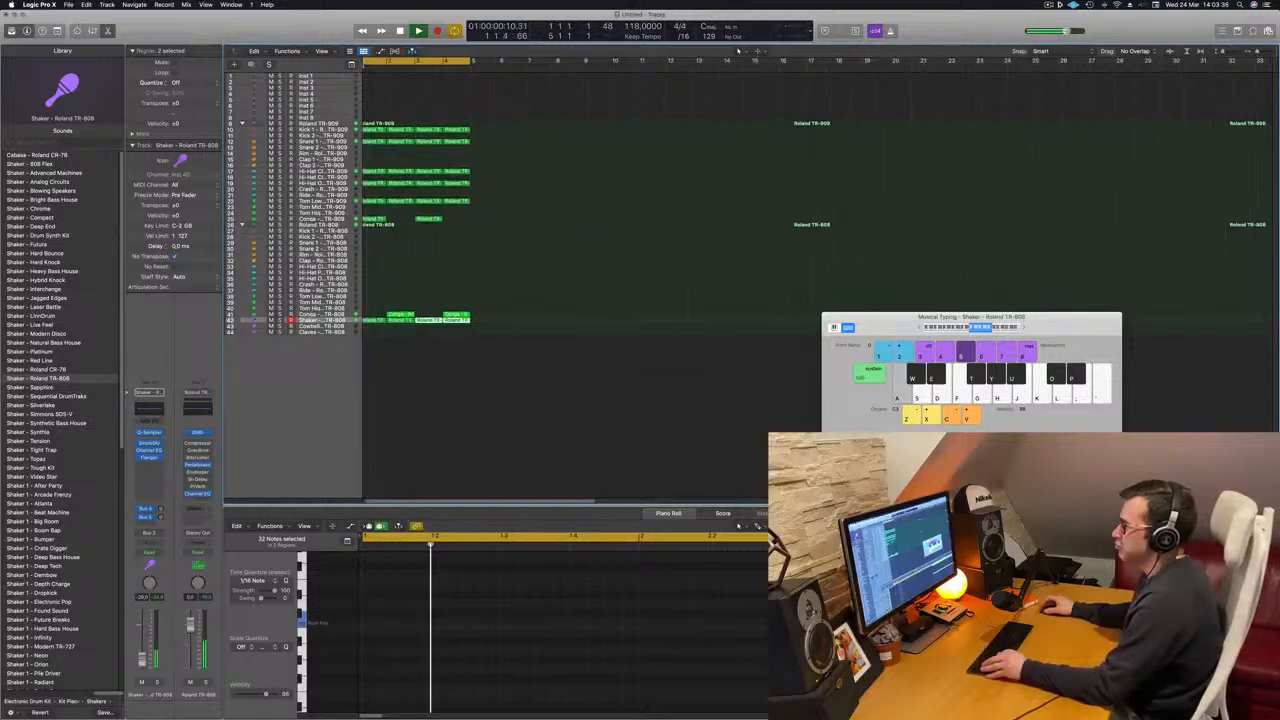
key("super+Right")
key("super+Right")
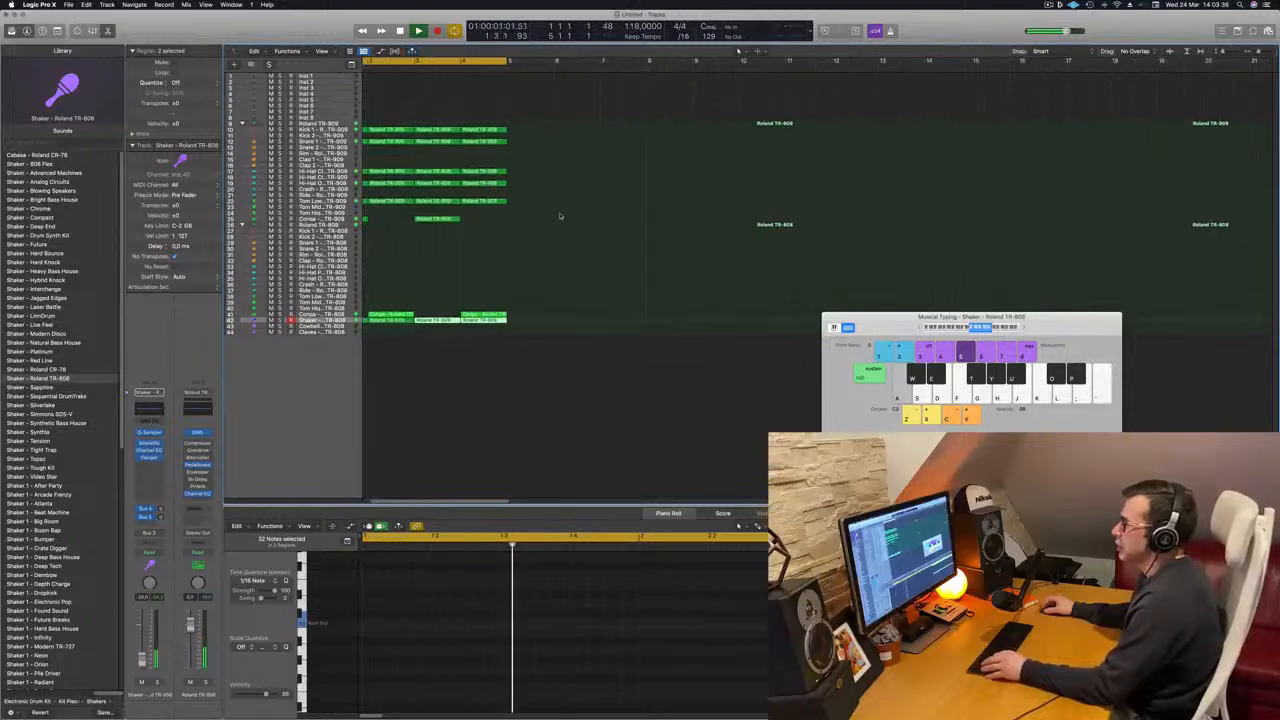
left_click(337, 77)
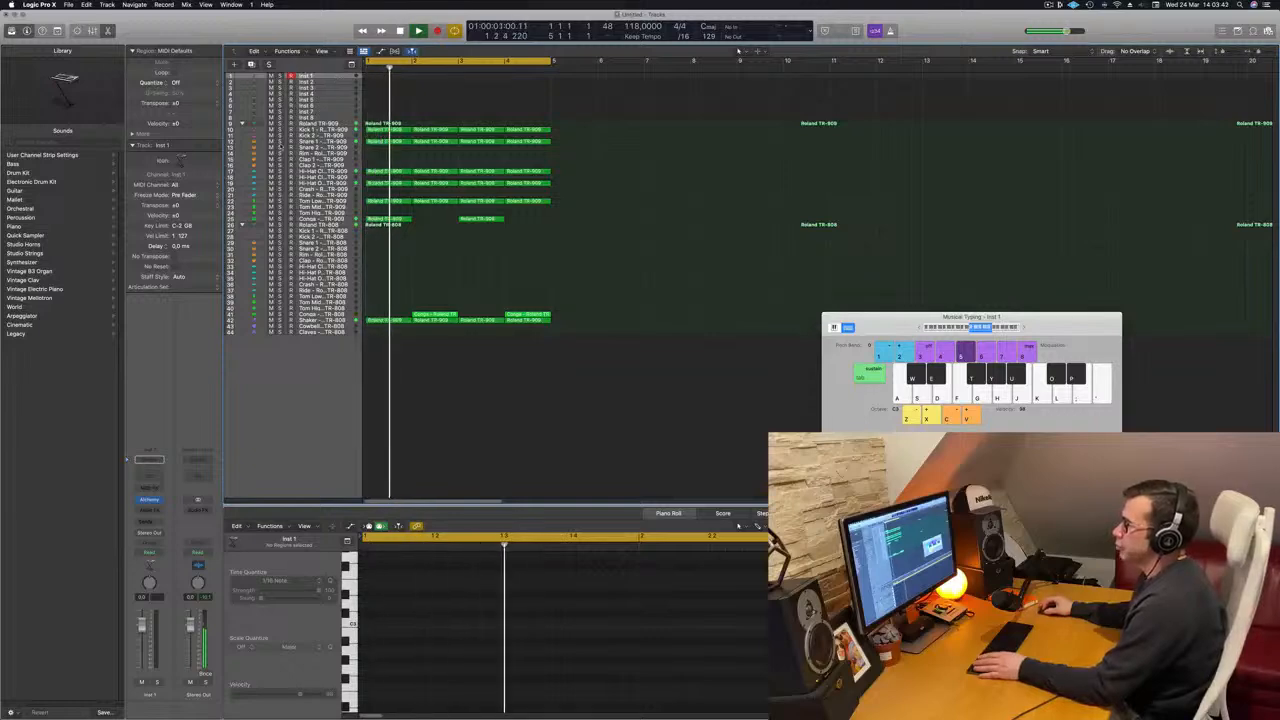
key("ctrl+alt+super+t")
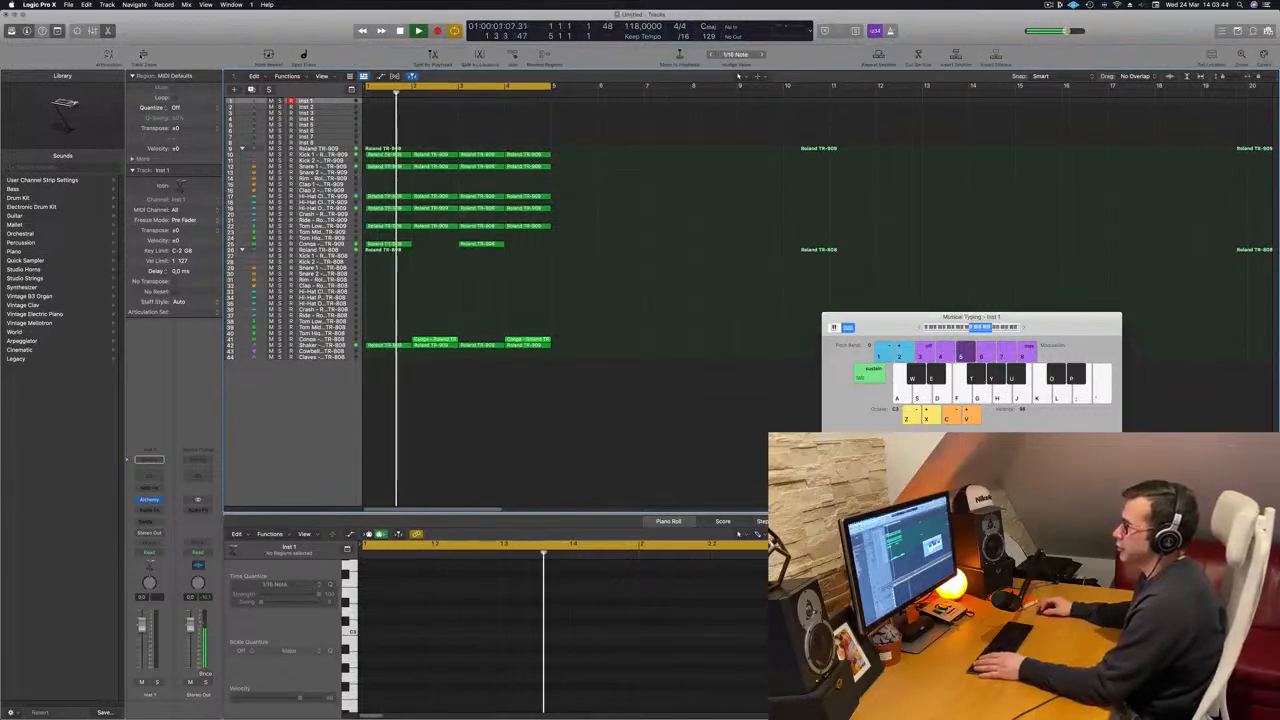
key("ctrl+z")
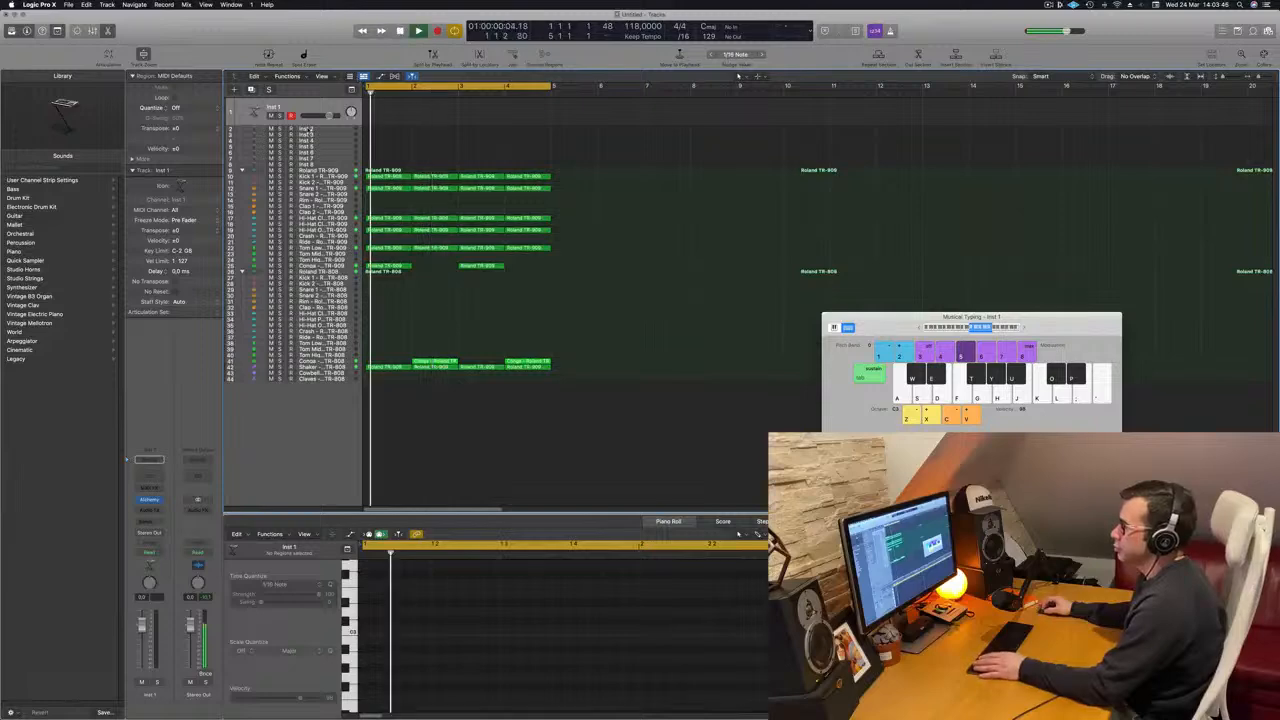
left_click_drag(313, 126, 316, 188)
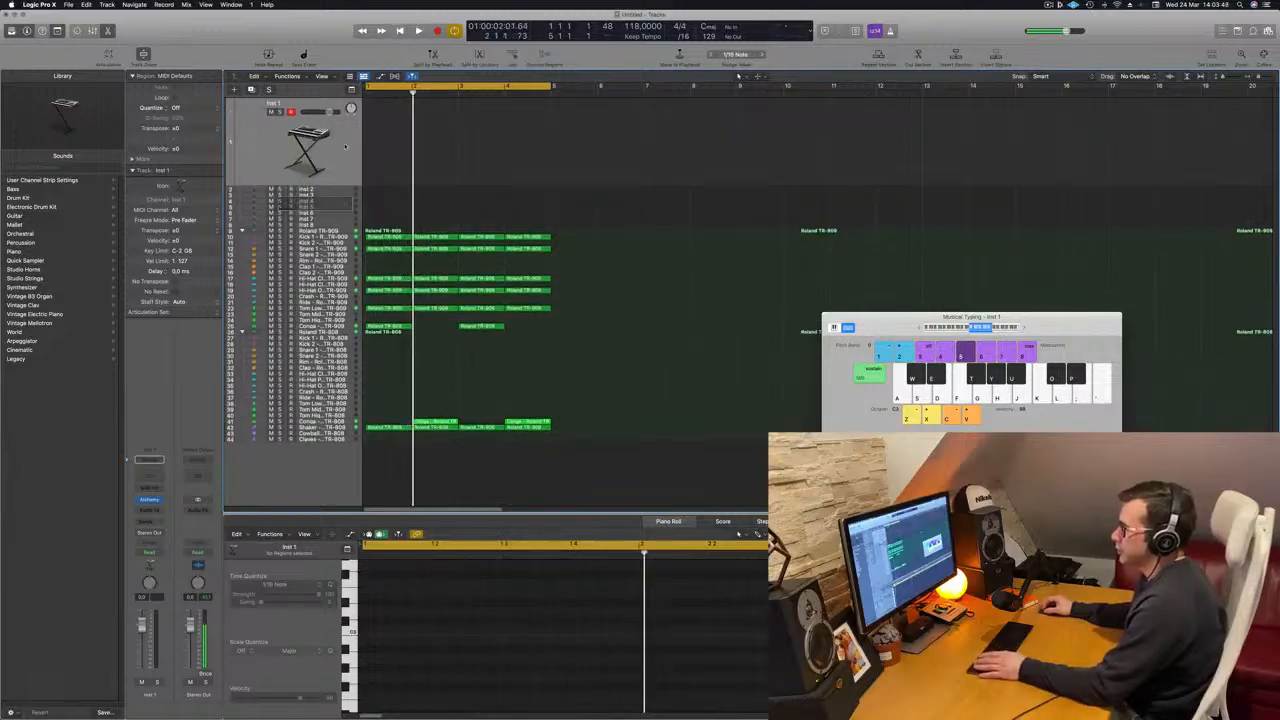
key("Return")
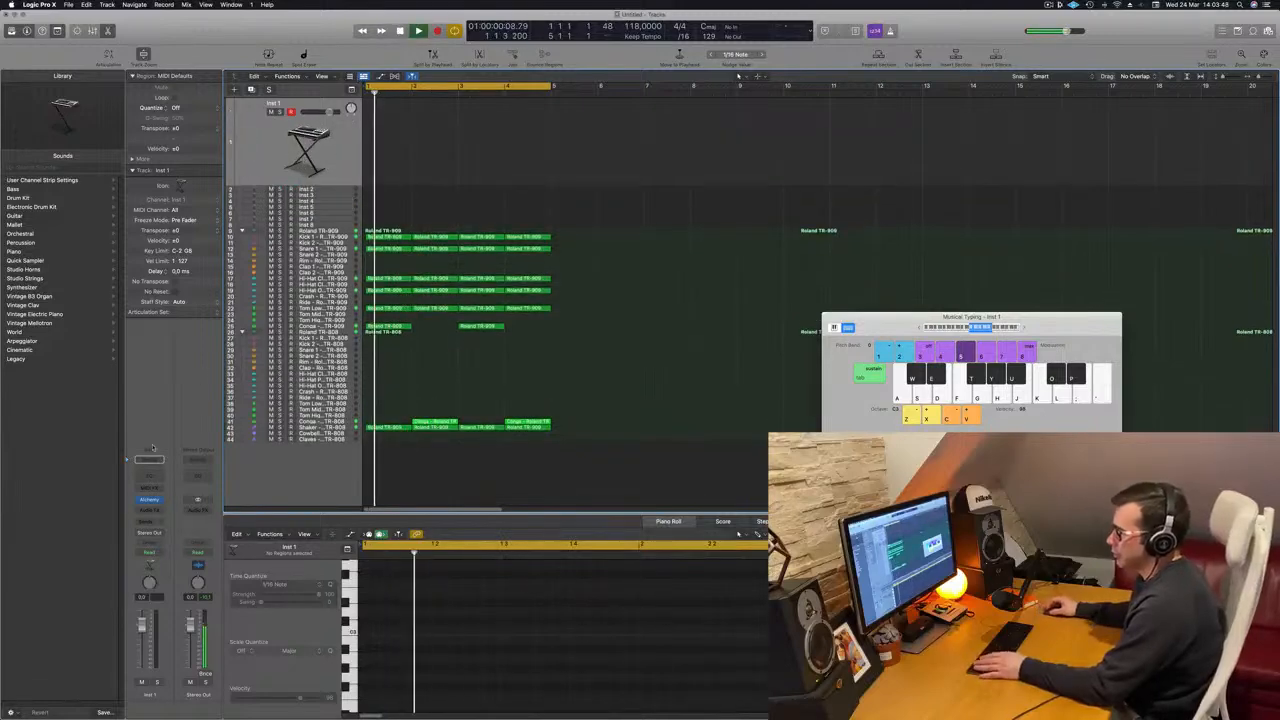
Open Alchemy on the Inst 1 track, filter its presets to the Bass category and load 1963 Semi-Acoustic Thumb
left_click(149, 499)
left_click_drag(705, 123, 733, 150)
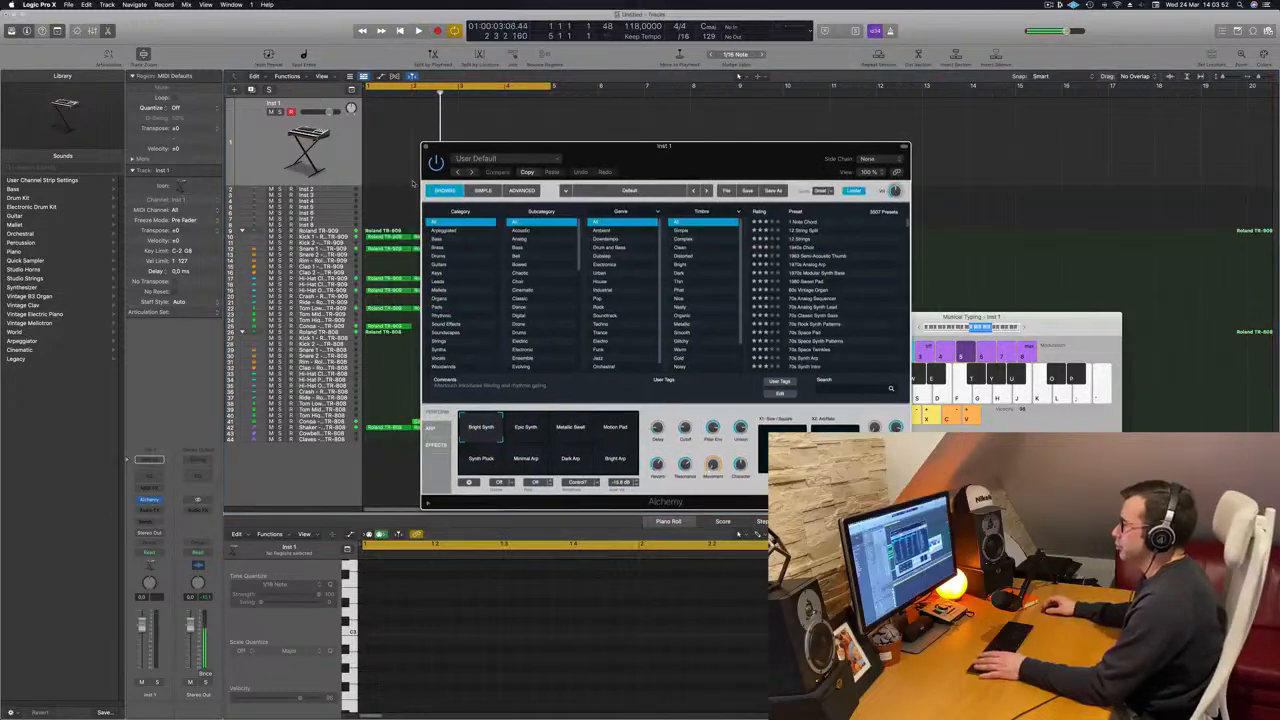
left_click(440, 238)
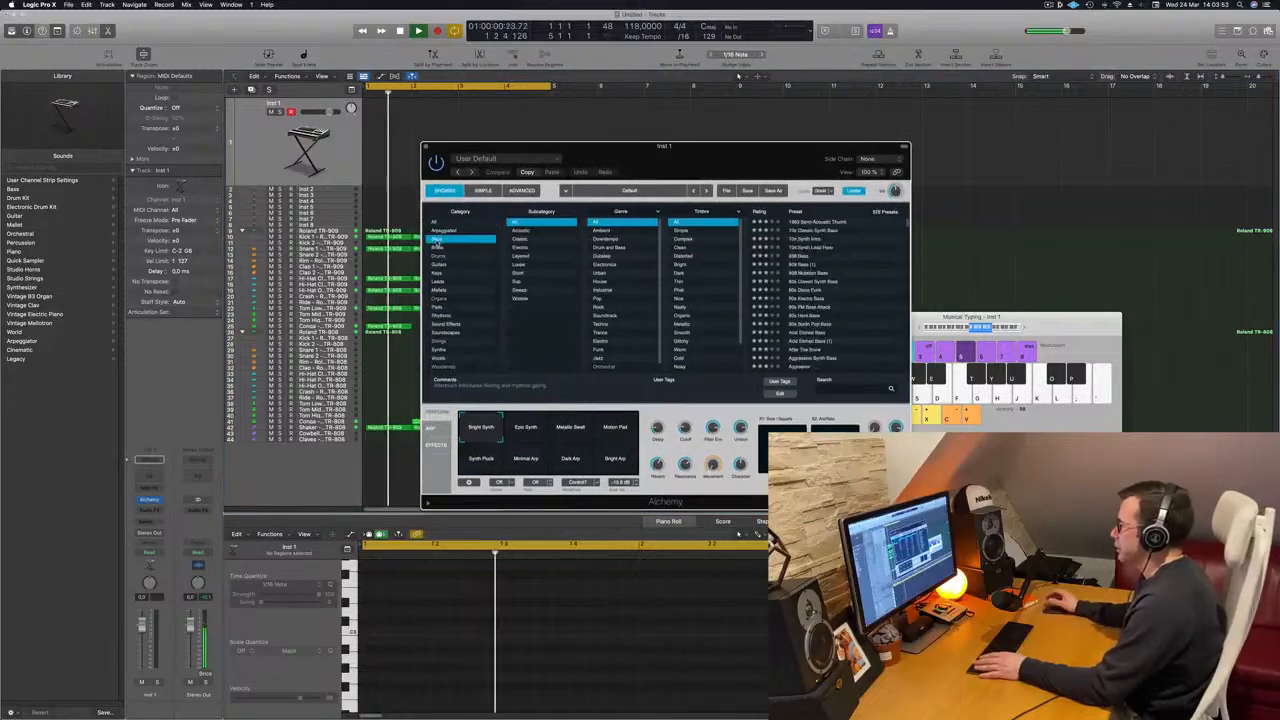
left_click(818, 224)
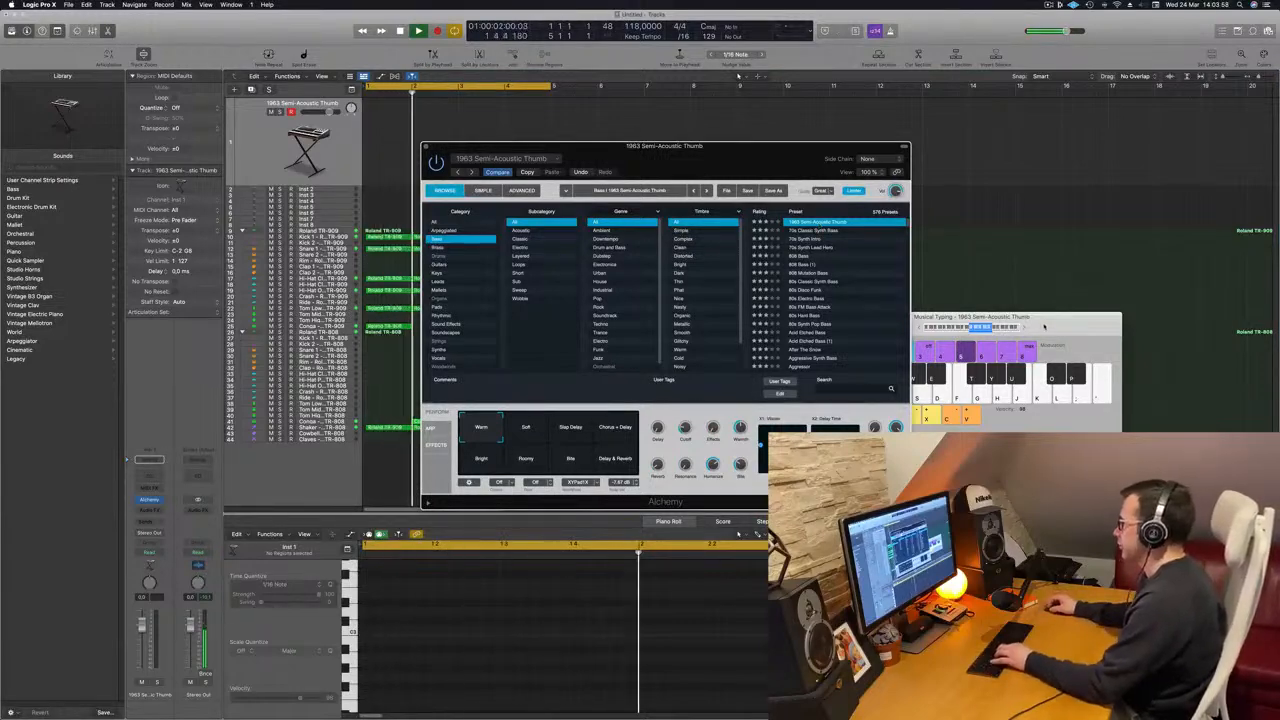
Lower the Musical Typing octave to C1 and audition Alchemy bass presets, settling on 80s FM Bass Attack
double_click(1045, 326)
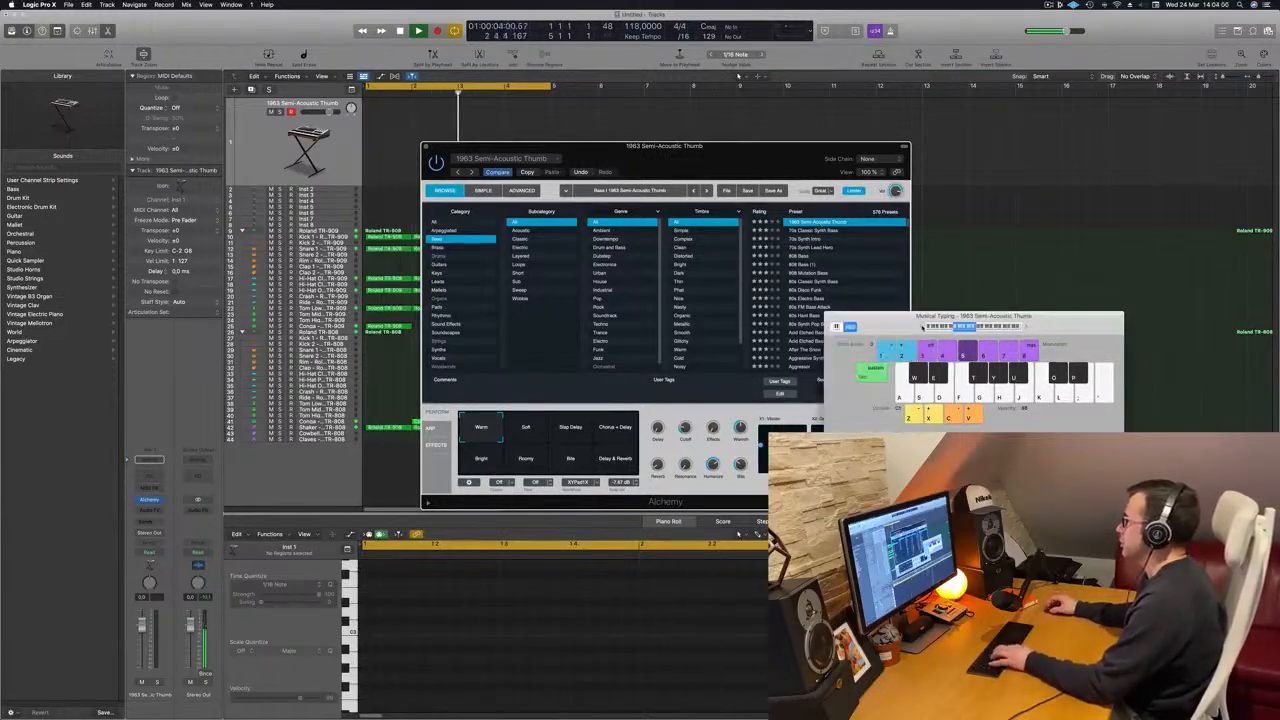
left_click_drag(776, 170, 645, 203)
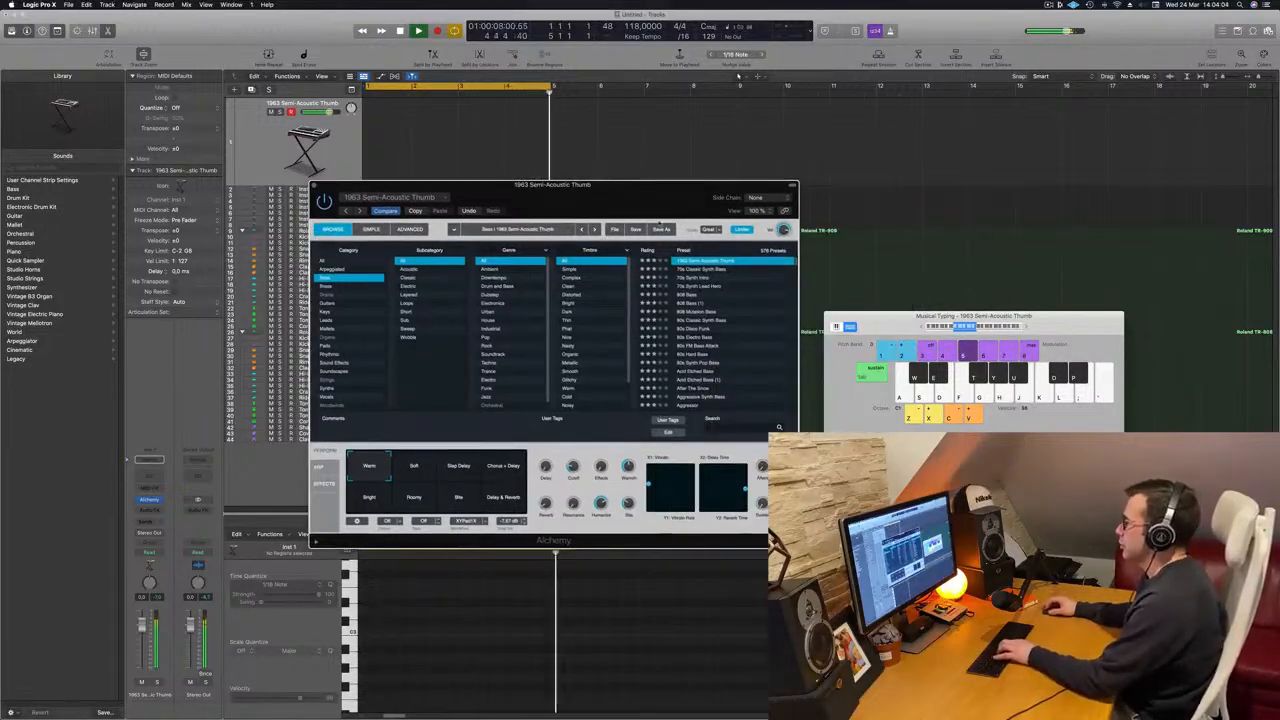
left_click(698, 269)
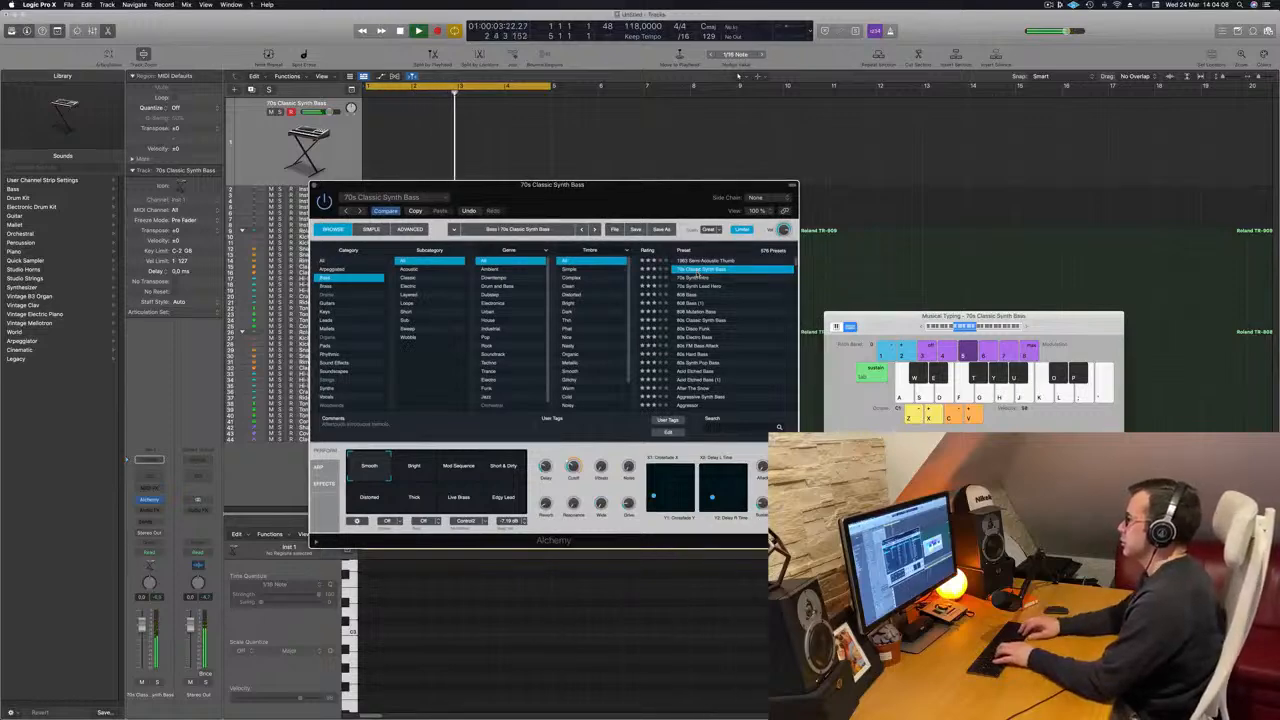
left_click(698, 277)
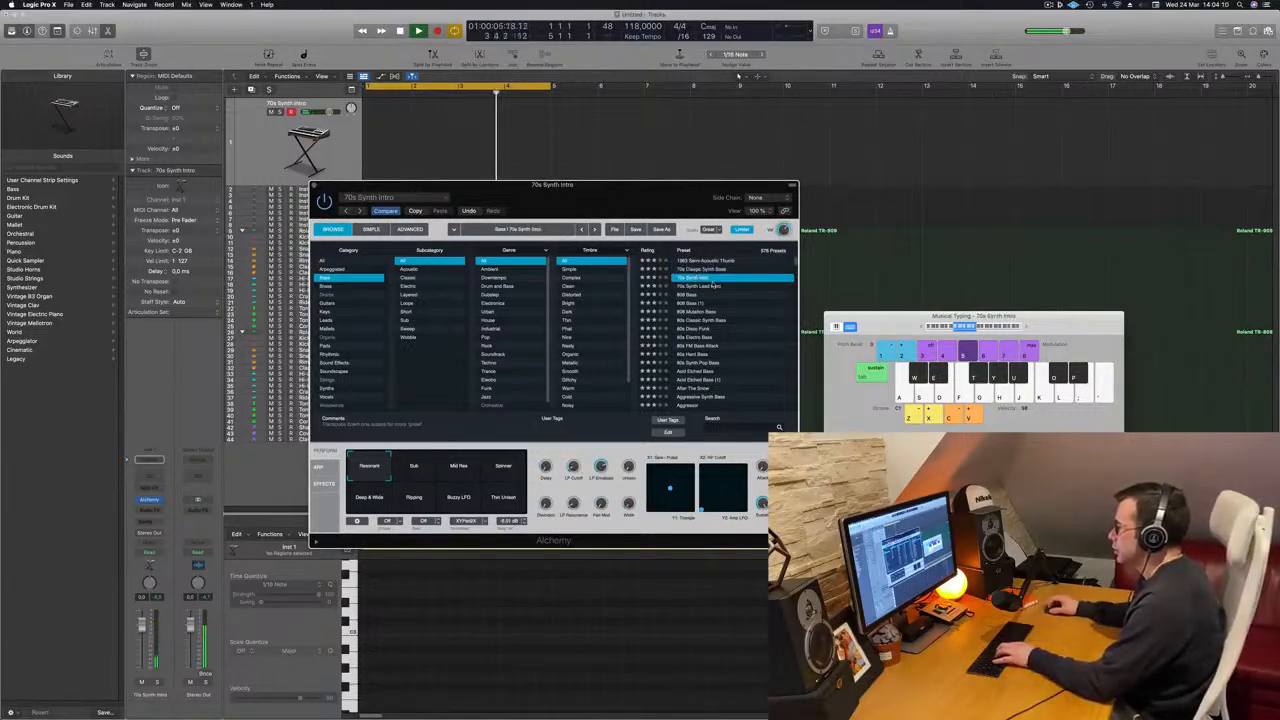
scroll(714, 285, "down", 1)
left_click(706, 302)
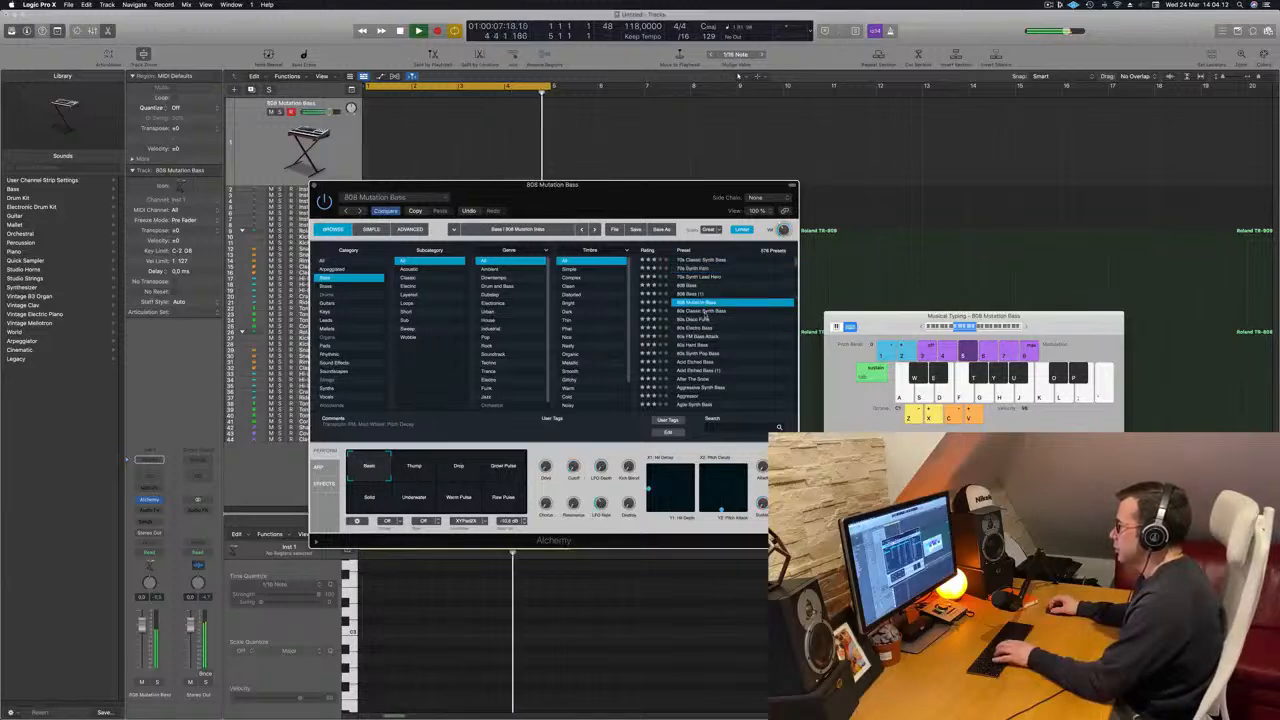
left_click(700, 338)
left_click_drag(713, 190, 853, 199)
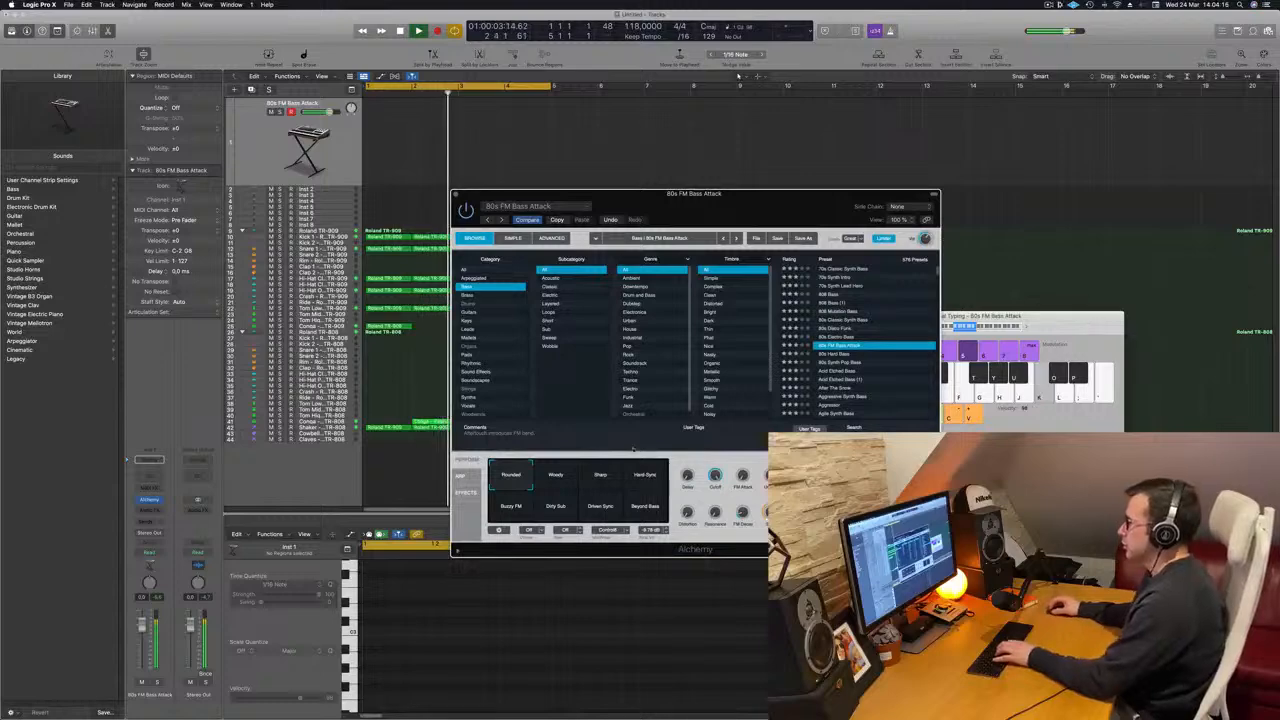
Lower the bass track's volume fader and audition 80s FM Bass Attack performance snapshots, including Woody and Driven Sync
left_click_drag(142, 646, 142, 651)
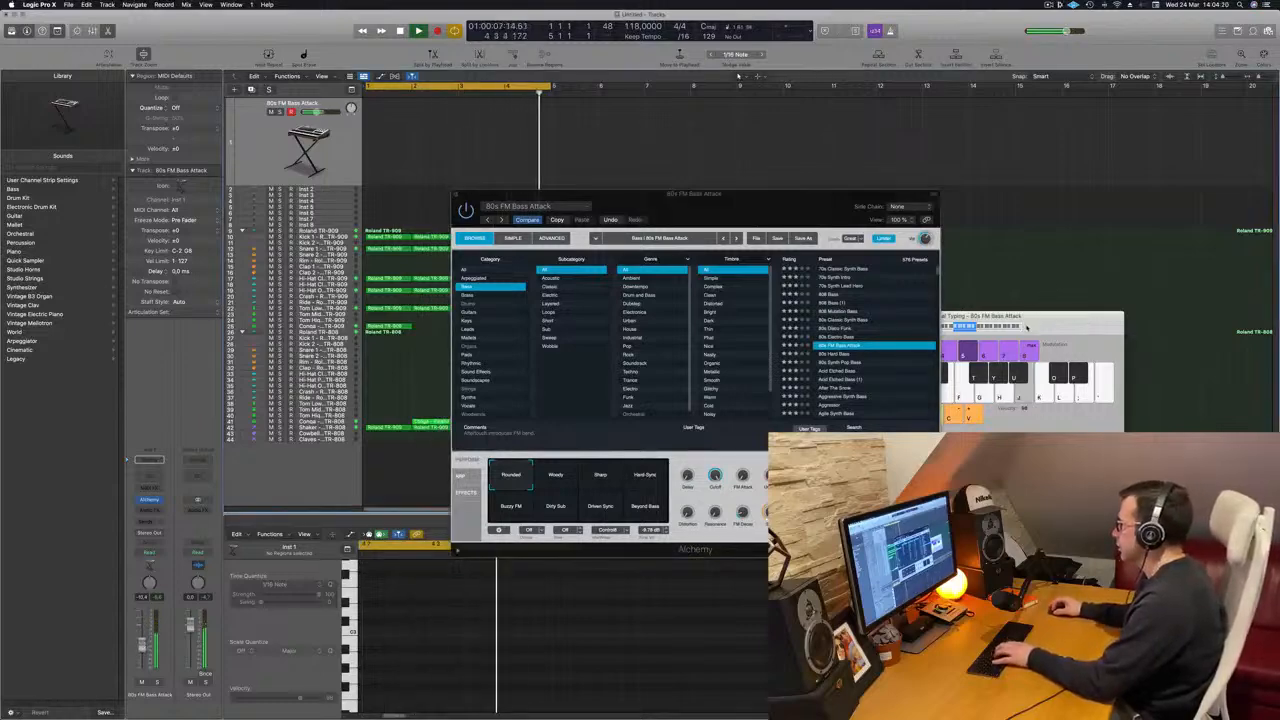
left_click(1026, 327)
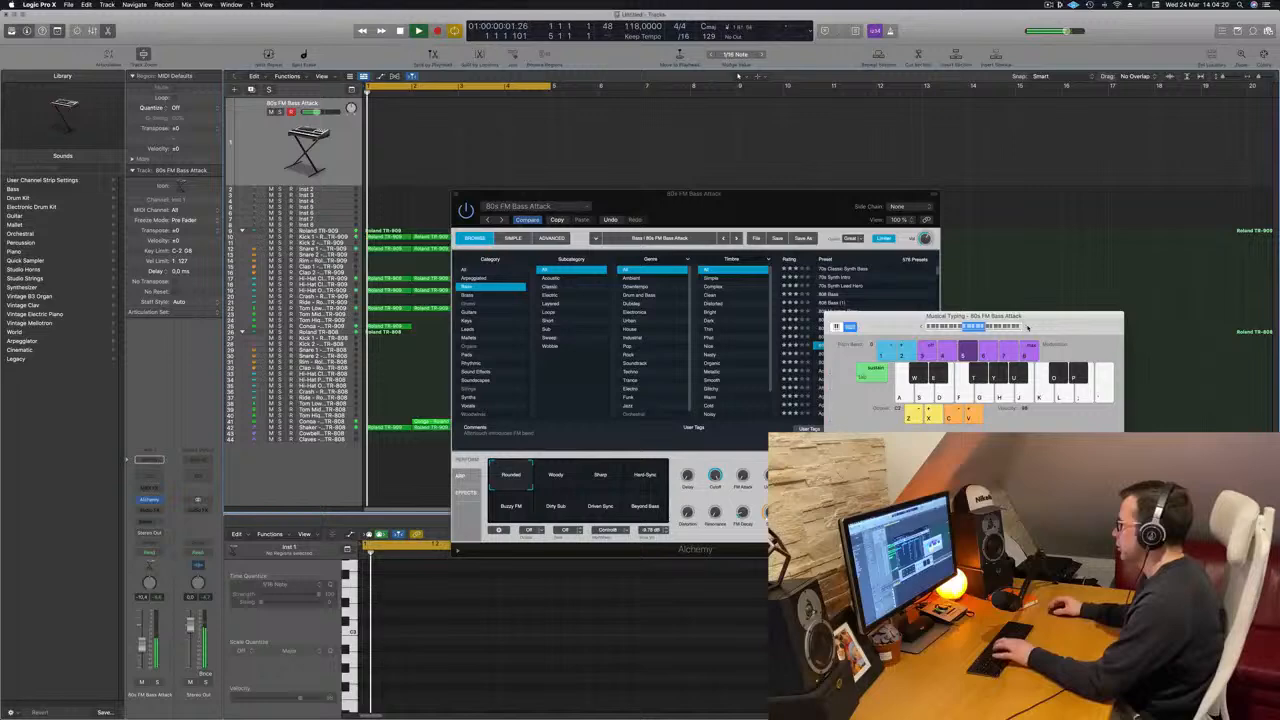
left_click(571, 486)
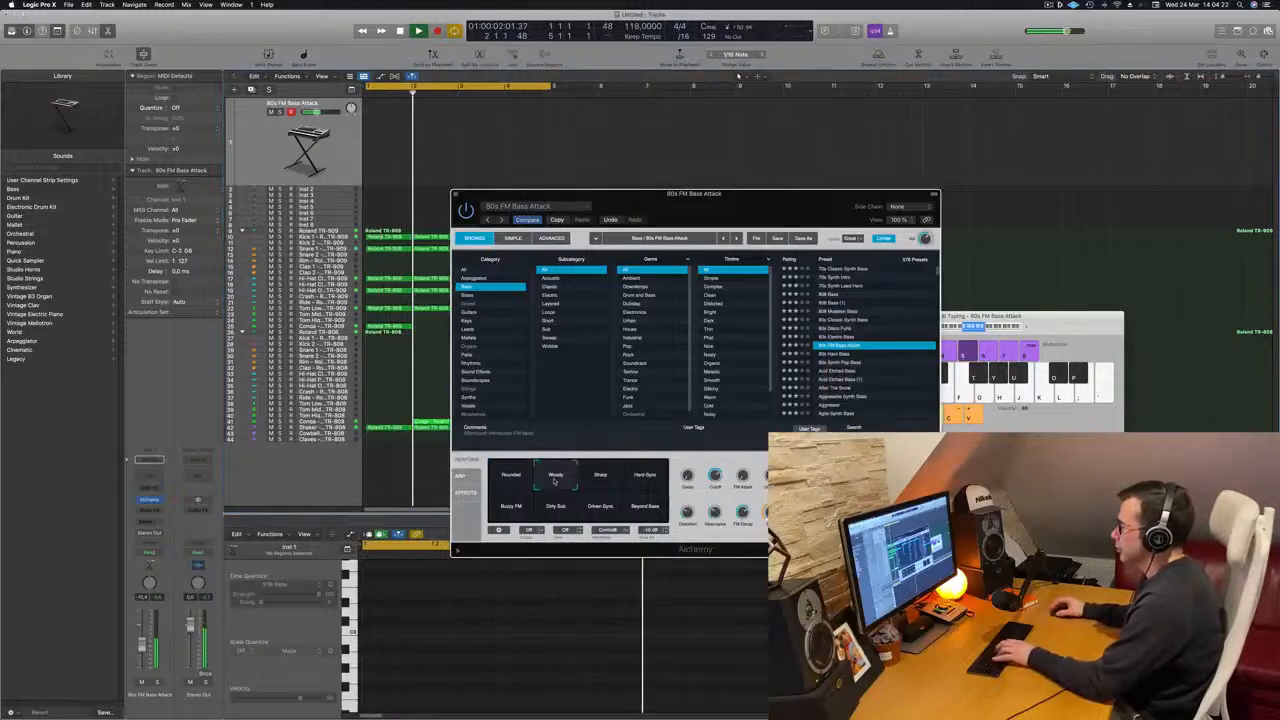
left_click(648, 478)
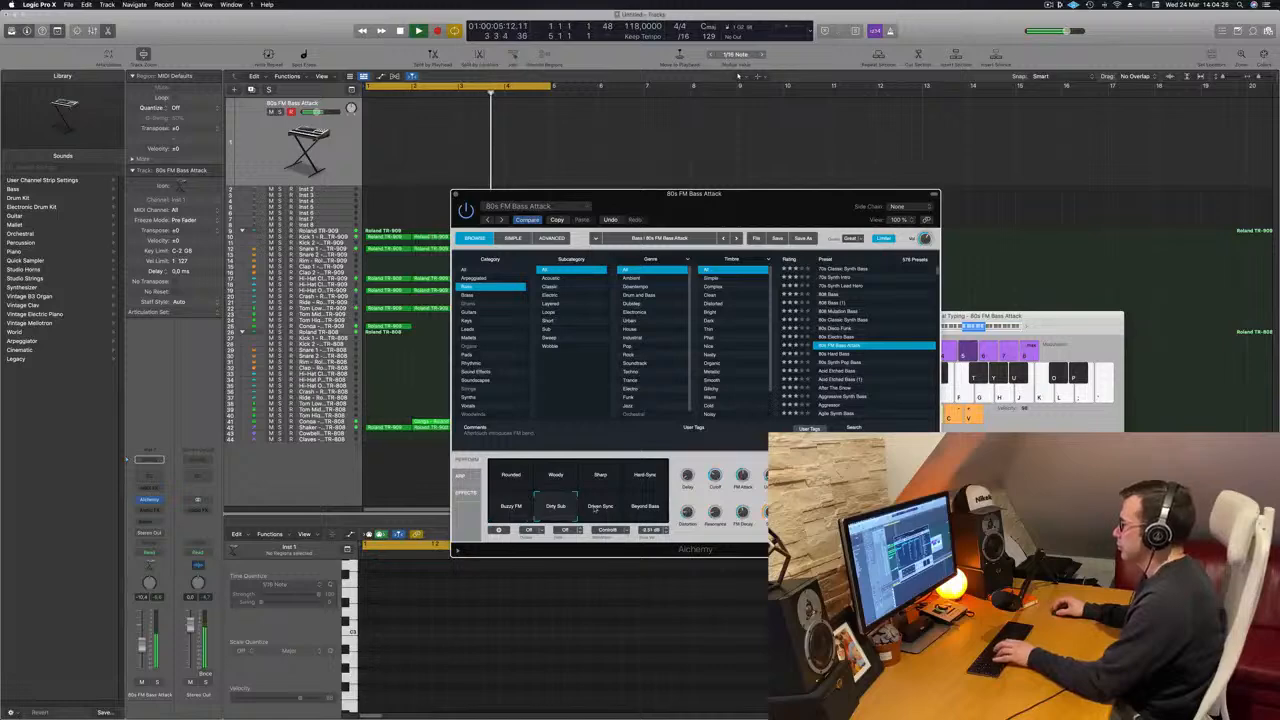
left_click(601, 507)
Audition the 80s Synth Pop Bass and After The Snow presets in Alchemy
scroll(852, 350, "down", 3)
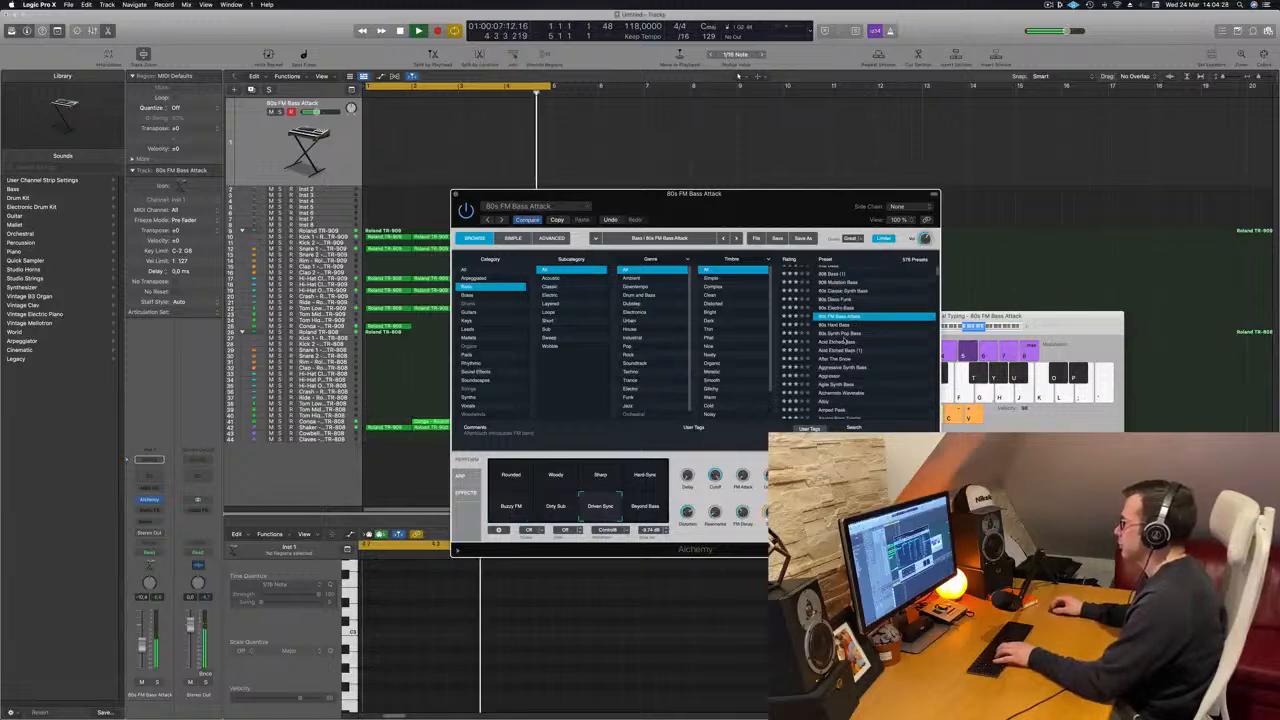
left_click(846, 333)
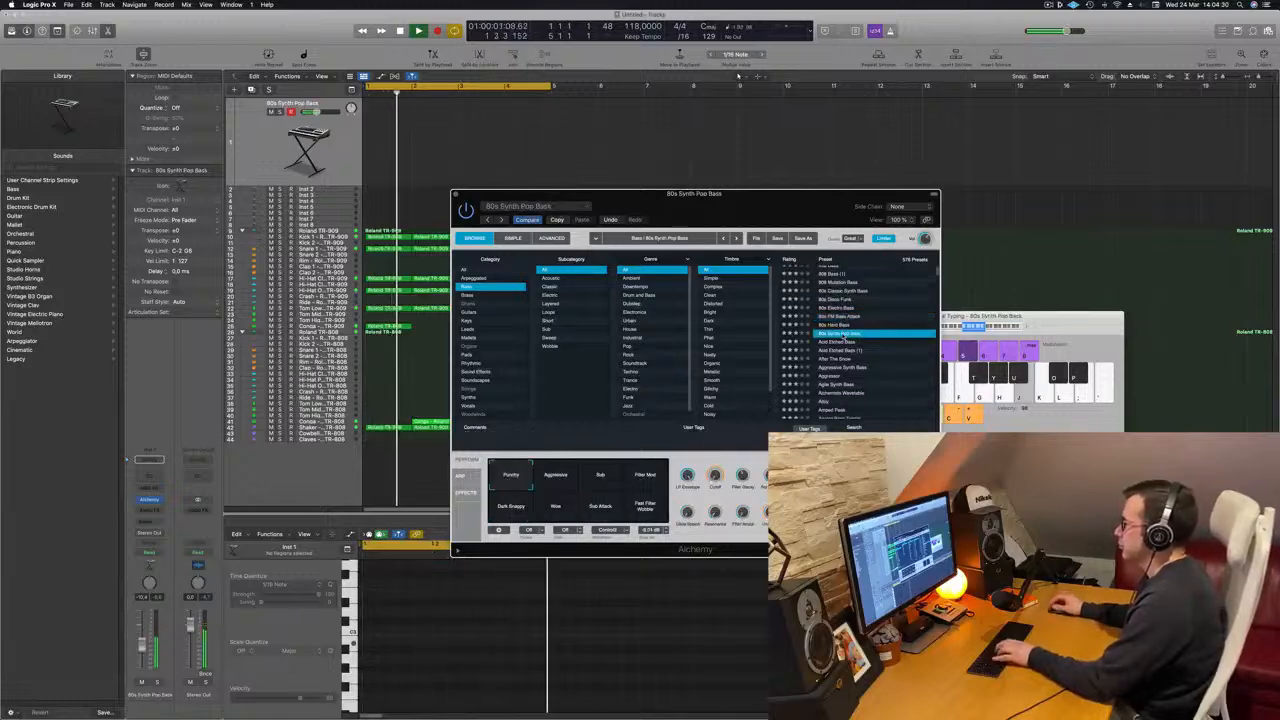
left_click(843, 358)
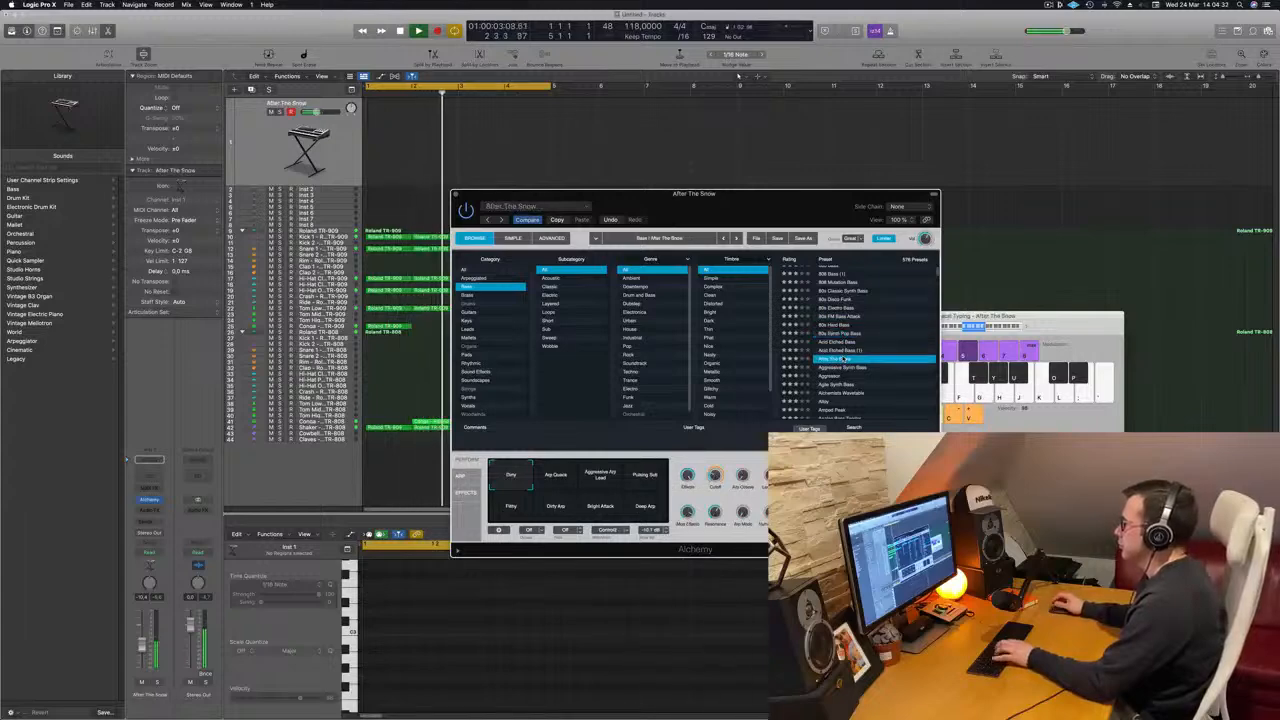
scroll(856, 373, "down", 2)
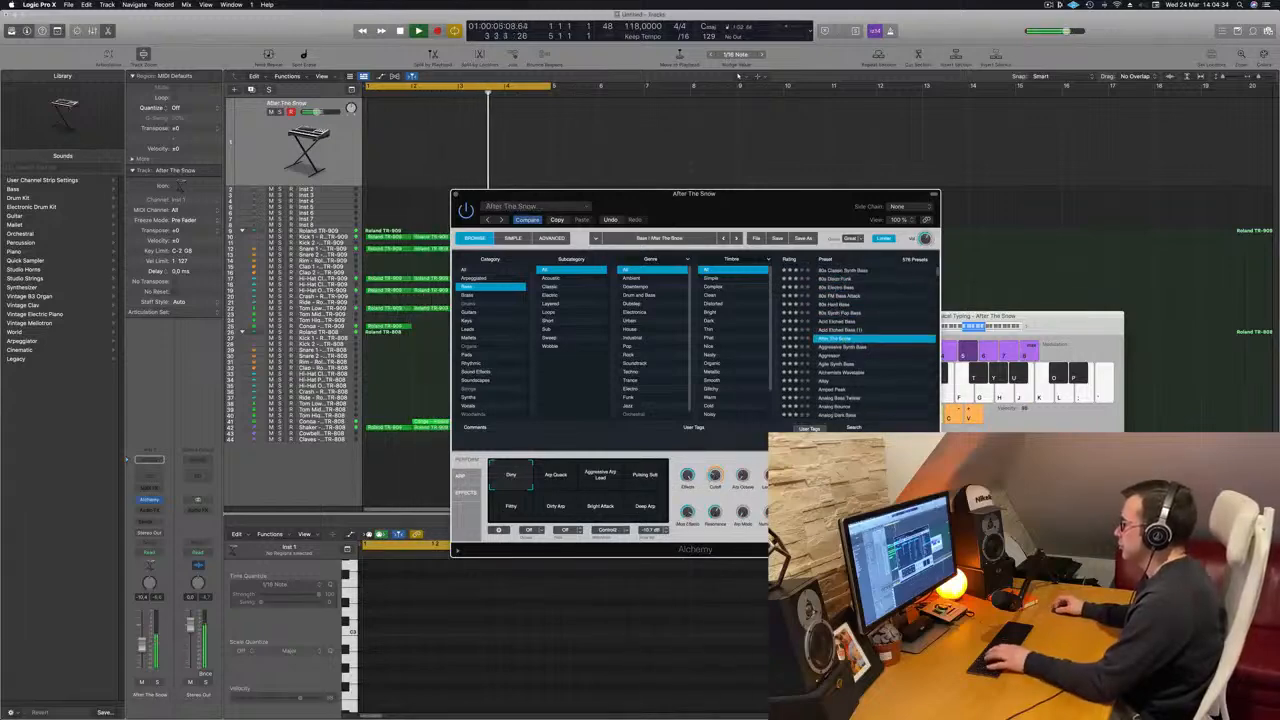
Filter the Alchemy bass presets by the search term "fm", load Deep Techno FM Bass and try a few notes
type("fm")
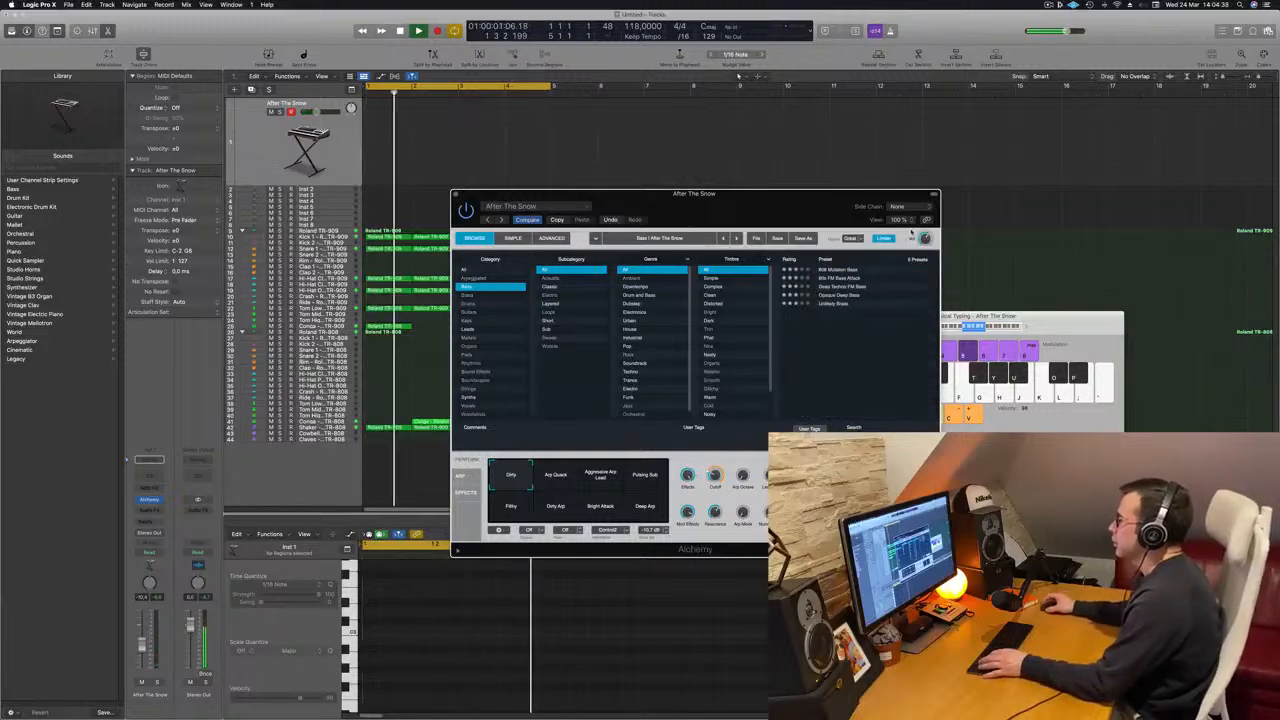
left_click(840, 287)
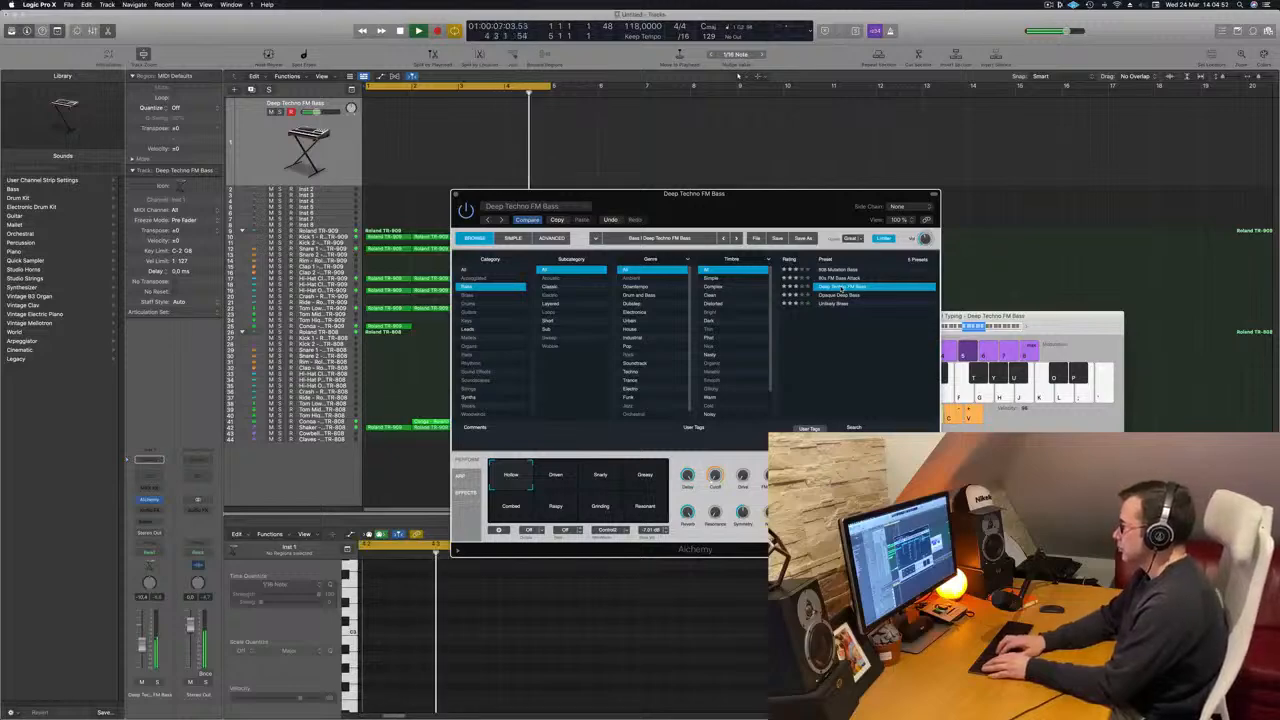
key("f")
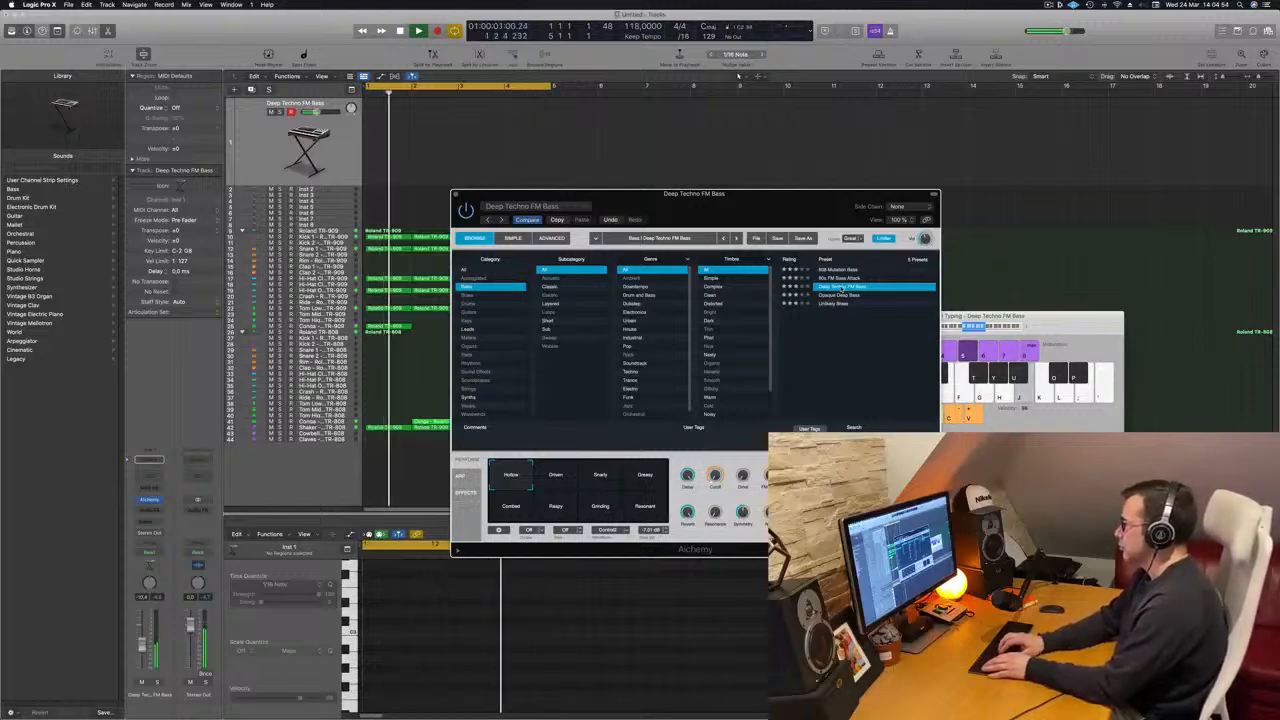
key("k")
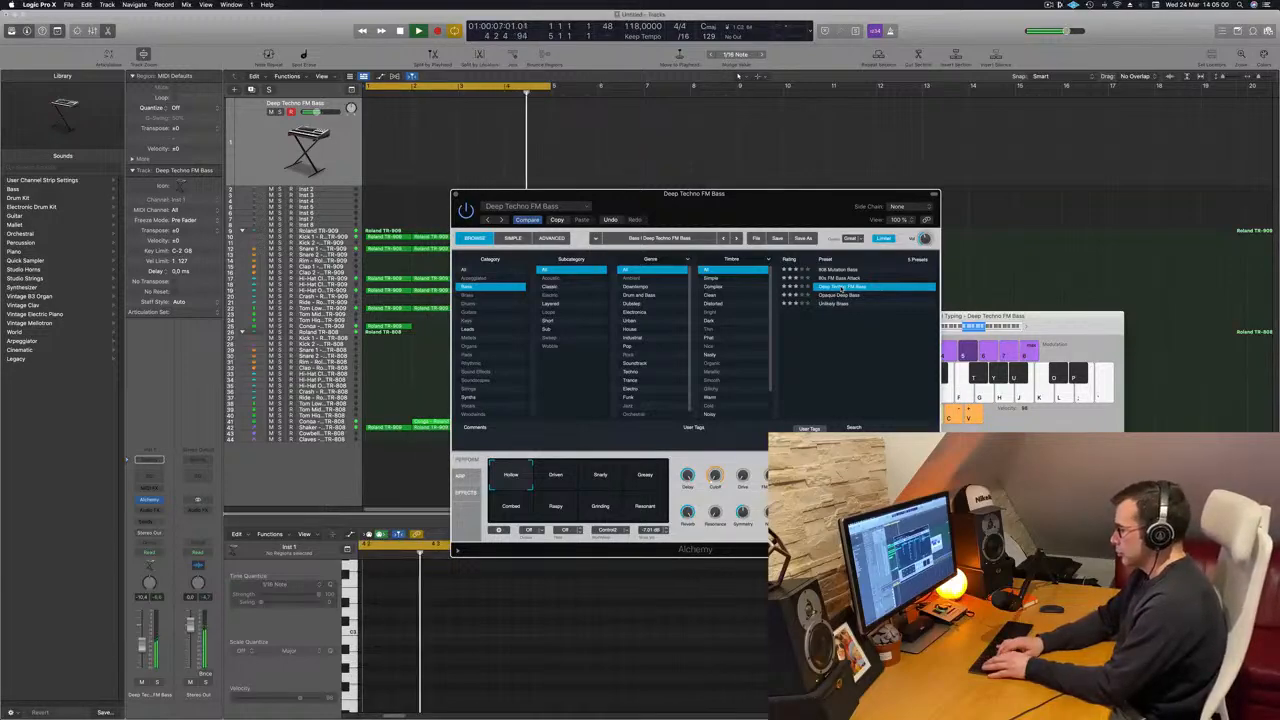
Record a four-note bass phrase in bar 2 on the Deep Techno FM Bass track, then stop recording
key("r")
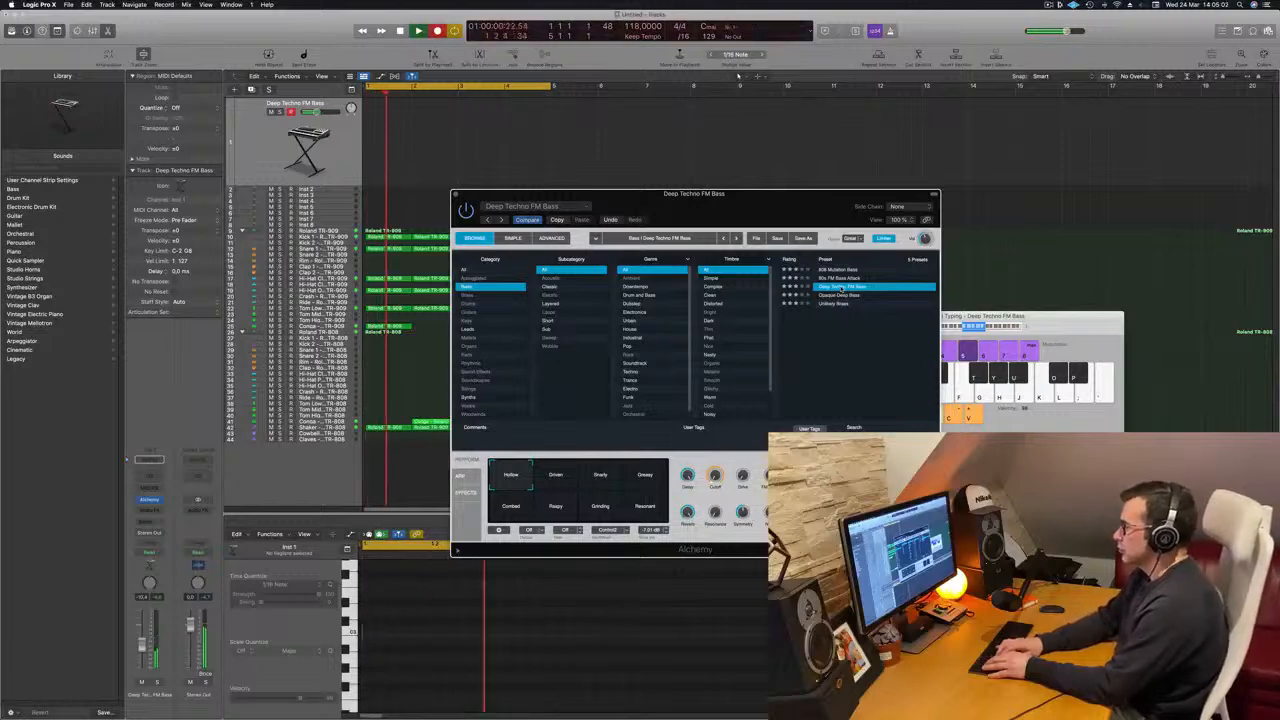
key("g")
key("g")
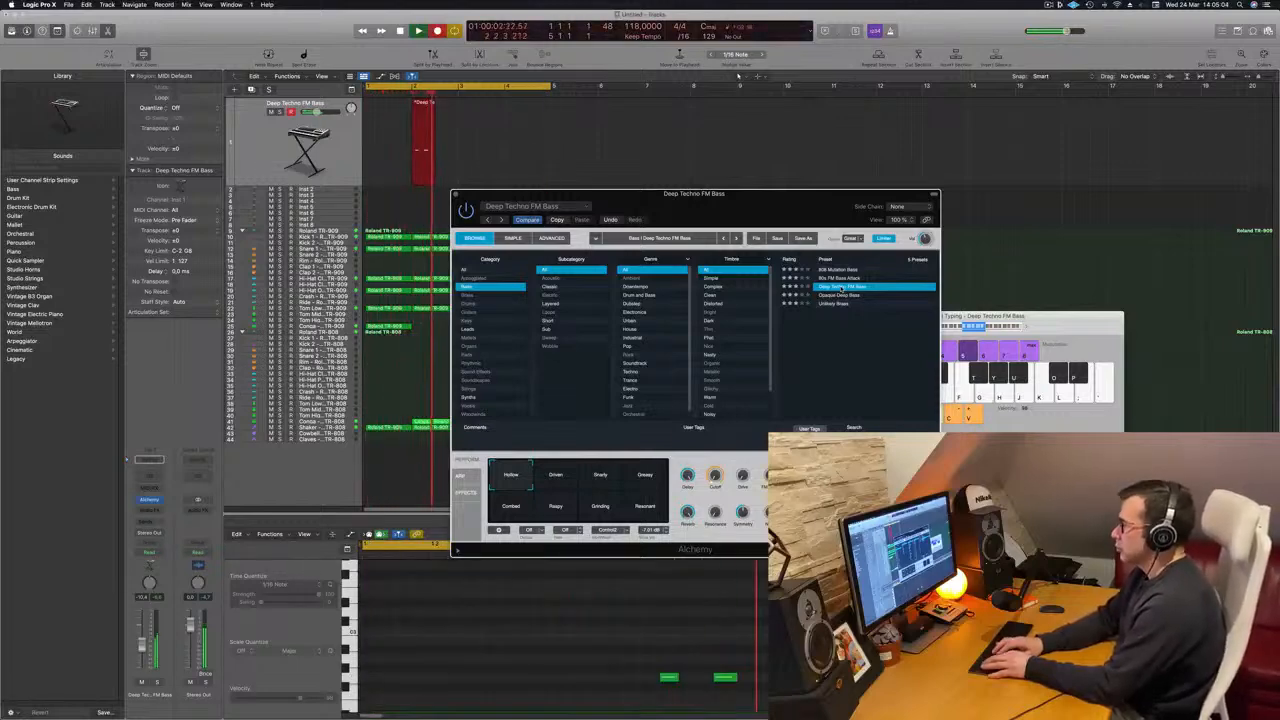
key("a")
key("space")
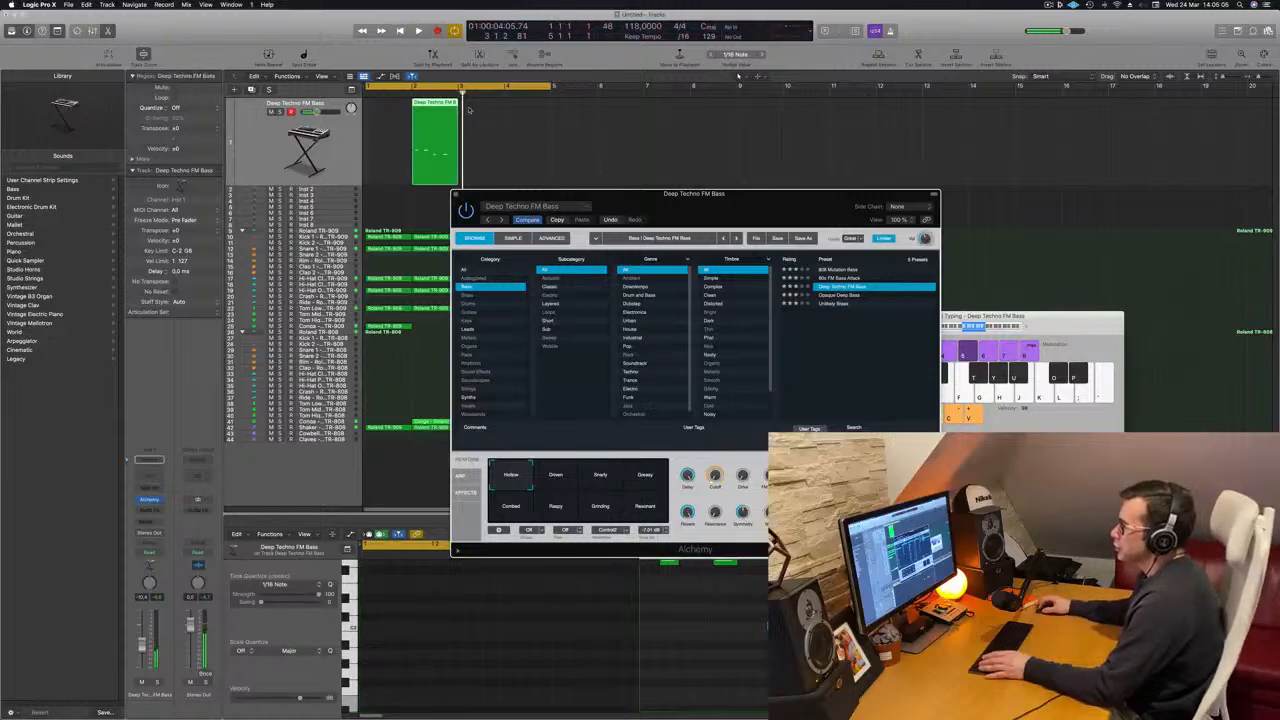
Move the recorded bass region to bar 1 and play it from the start with its notes in view
left_click_drag(446, 104, 399, 104)
key("Return")
key("space")
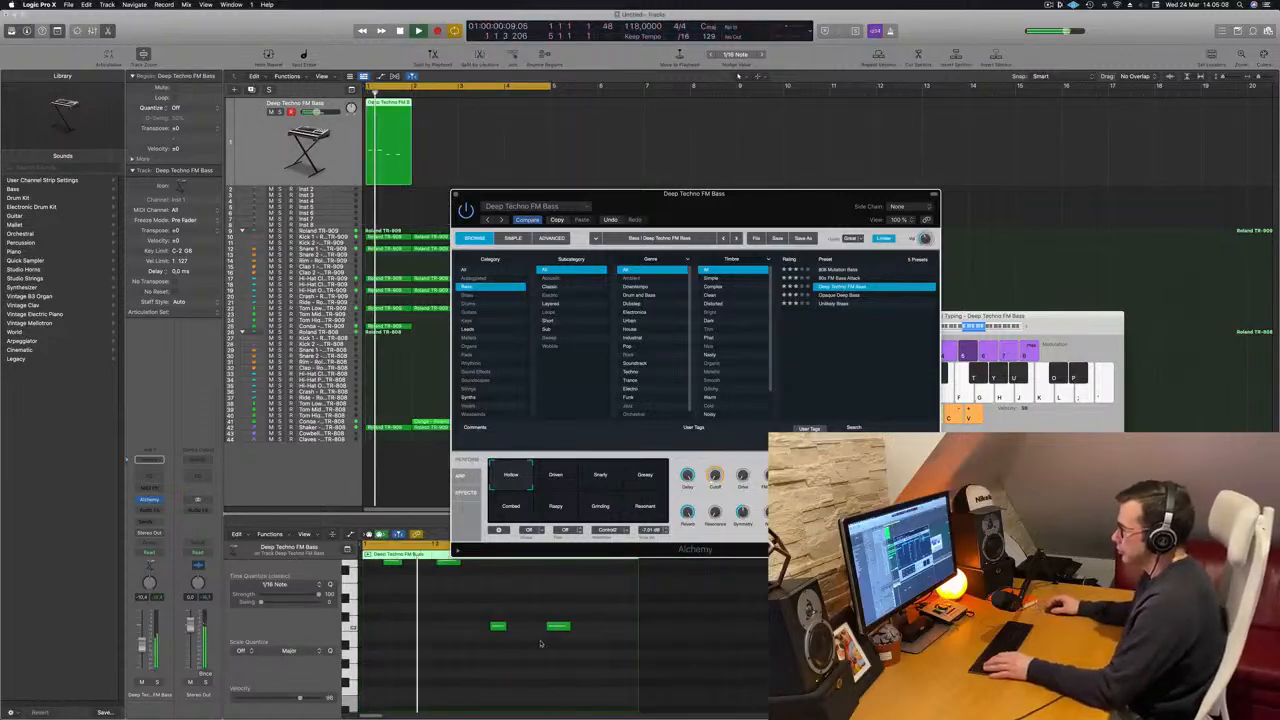
key("space")
scroll(430, 630, "up", 2)
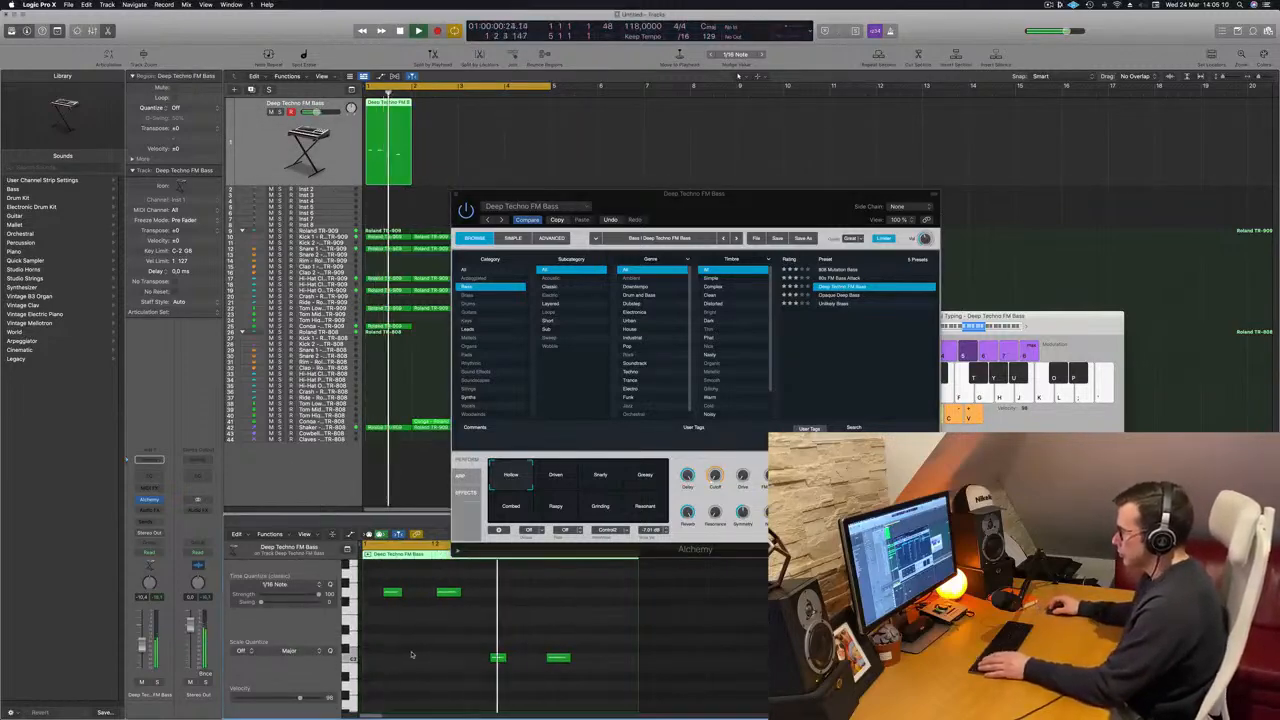
Copy the last bass note to a position near the end of bar 1 at the same pitch and play the phrase
key("space")
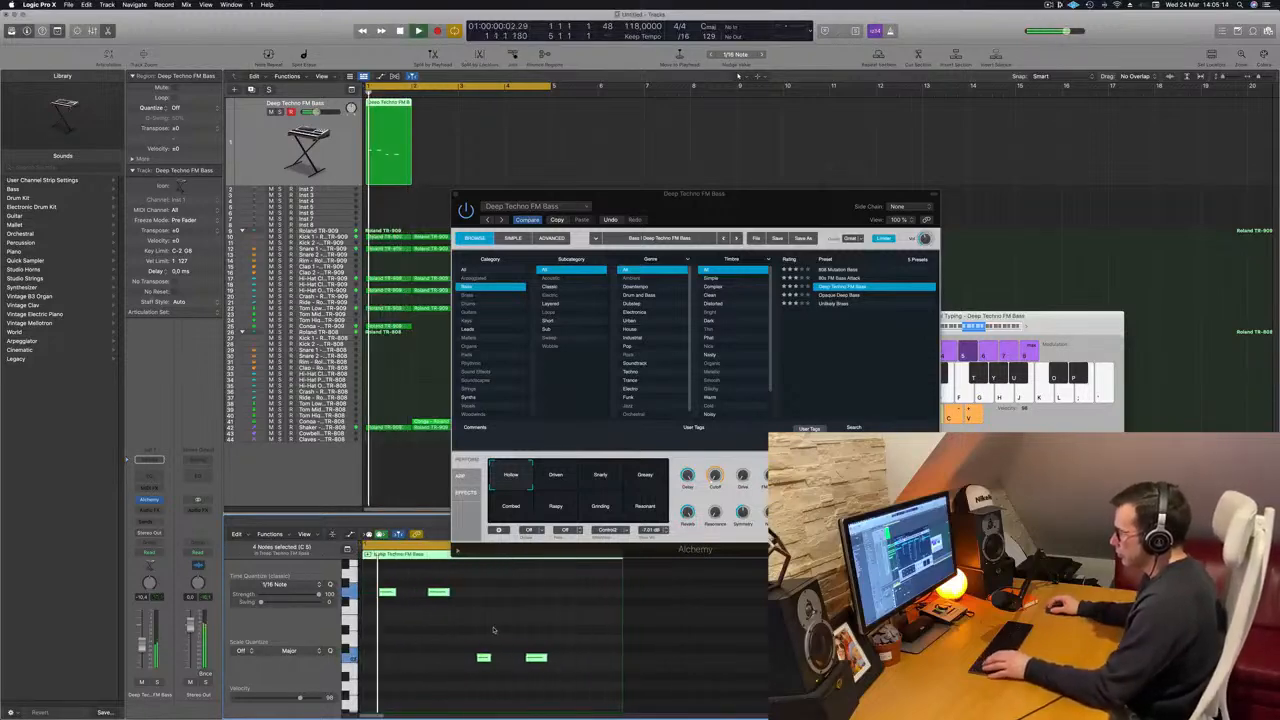
left_click_drag(494, 630, 562, 672)
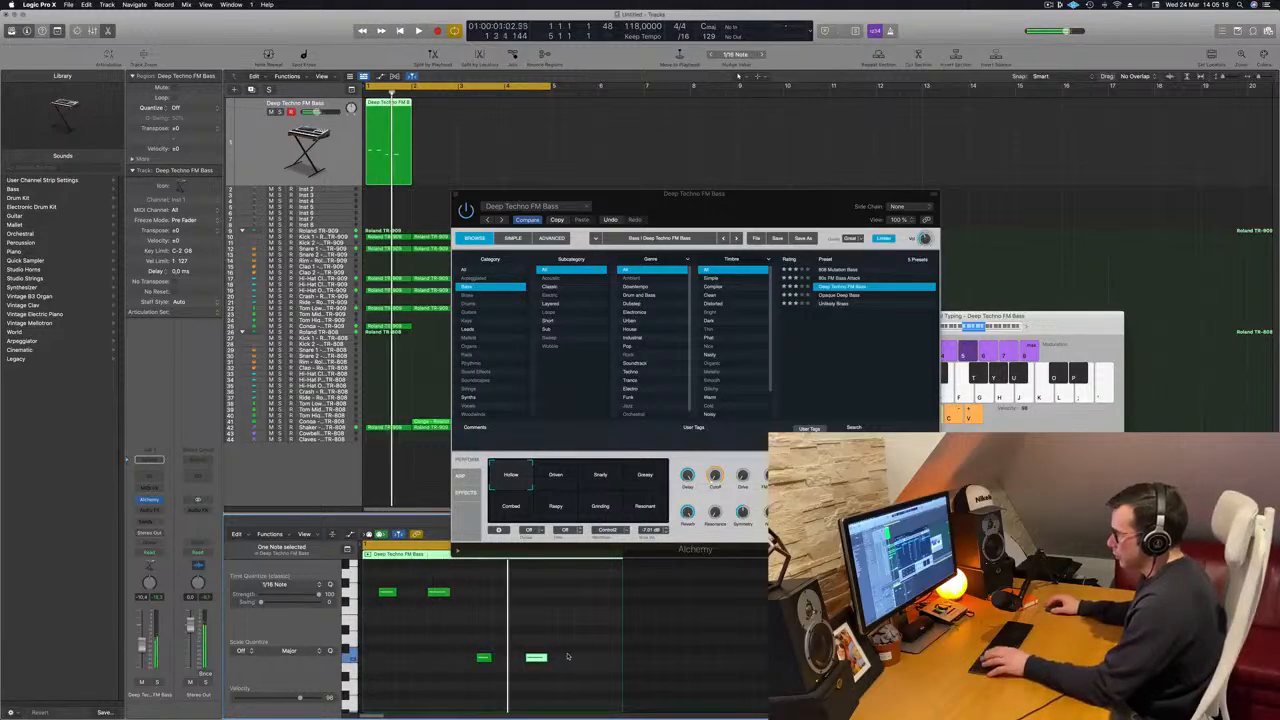
left_click_drag(577, 667, 584, 661)
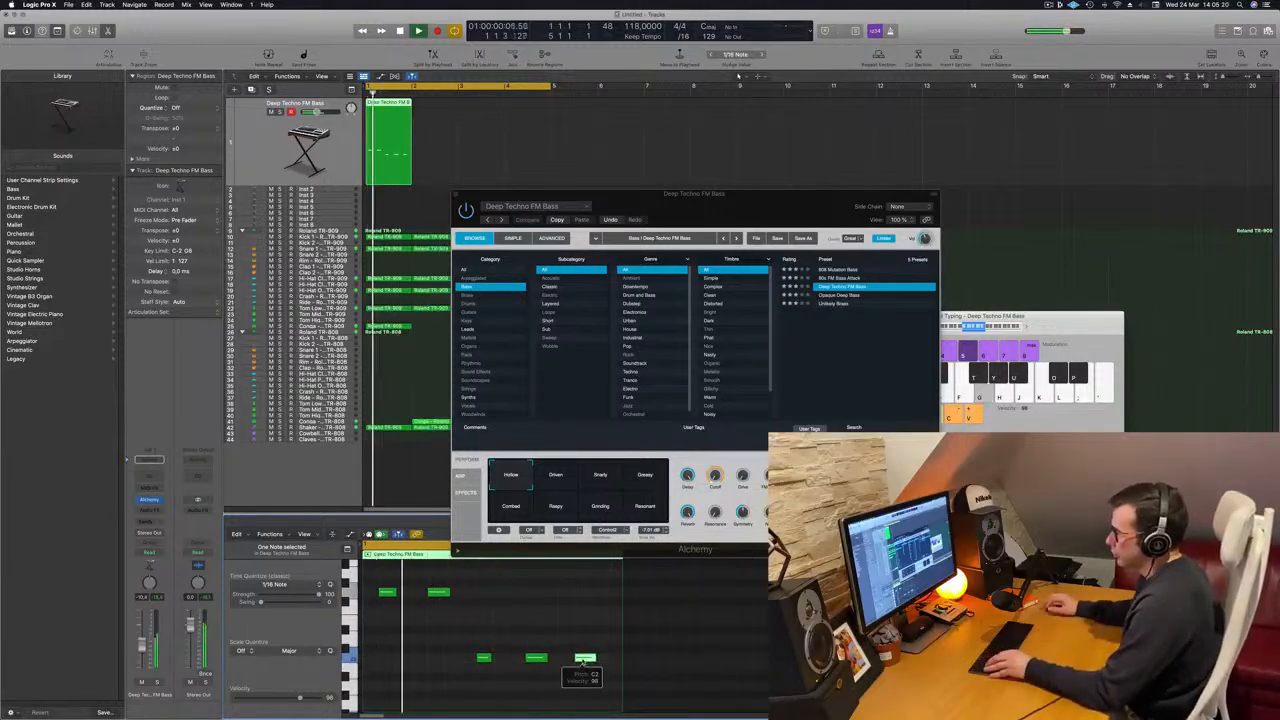
key("super+Left")
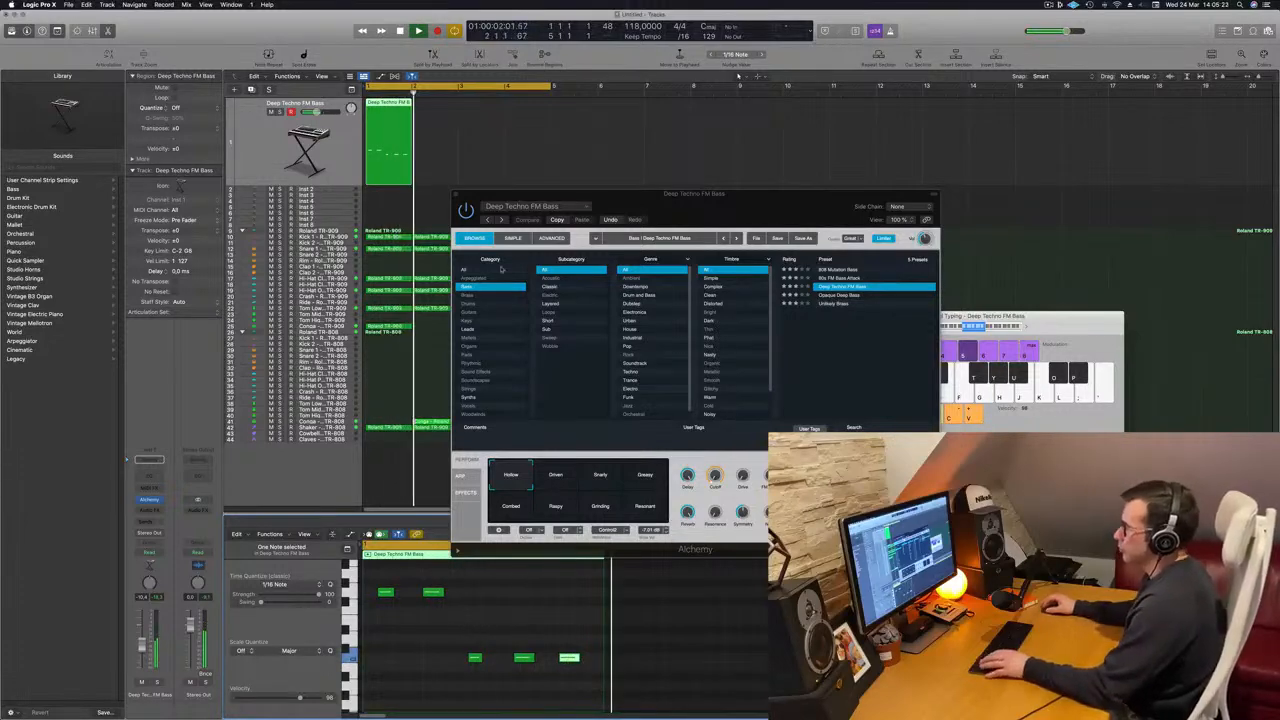
Repeat the one-bar bass region until it fills bars 1 to 4 and restart playback
key("super+r")
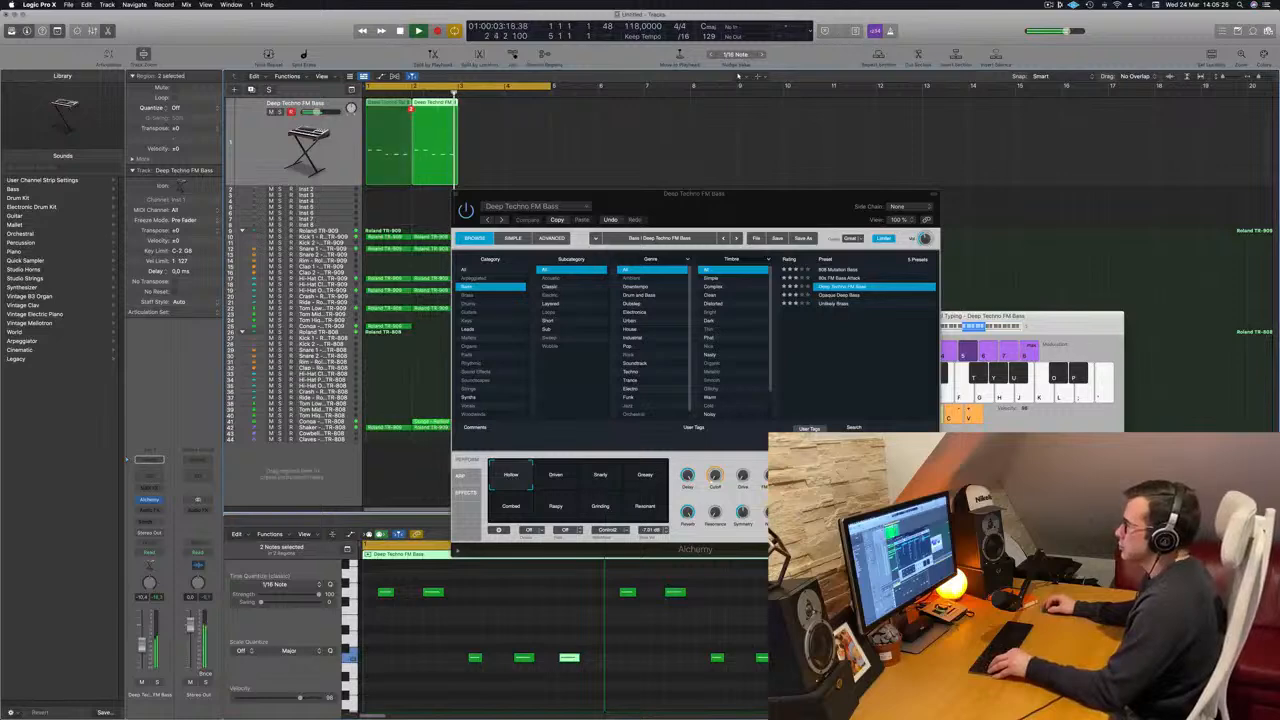
key("super+r")
key("space")
key("space")
Audition all the performance snapshots of Deep Techno FM Bass from Driven to Resonant and return to Hollow
left_click_drag(718, 205, 734, 236)
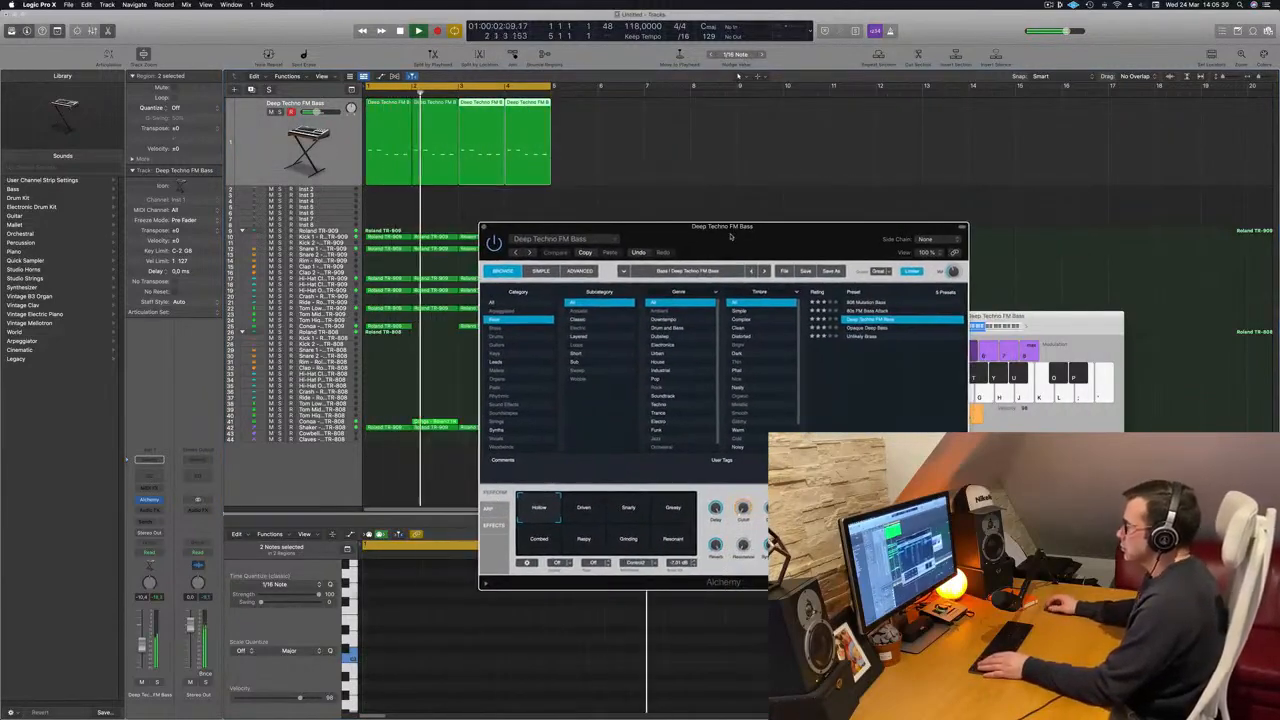
left_click(584, 510)
left_click(628, 510)
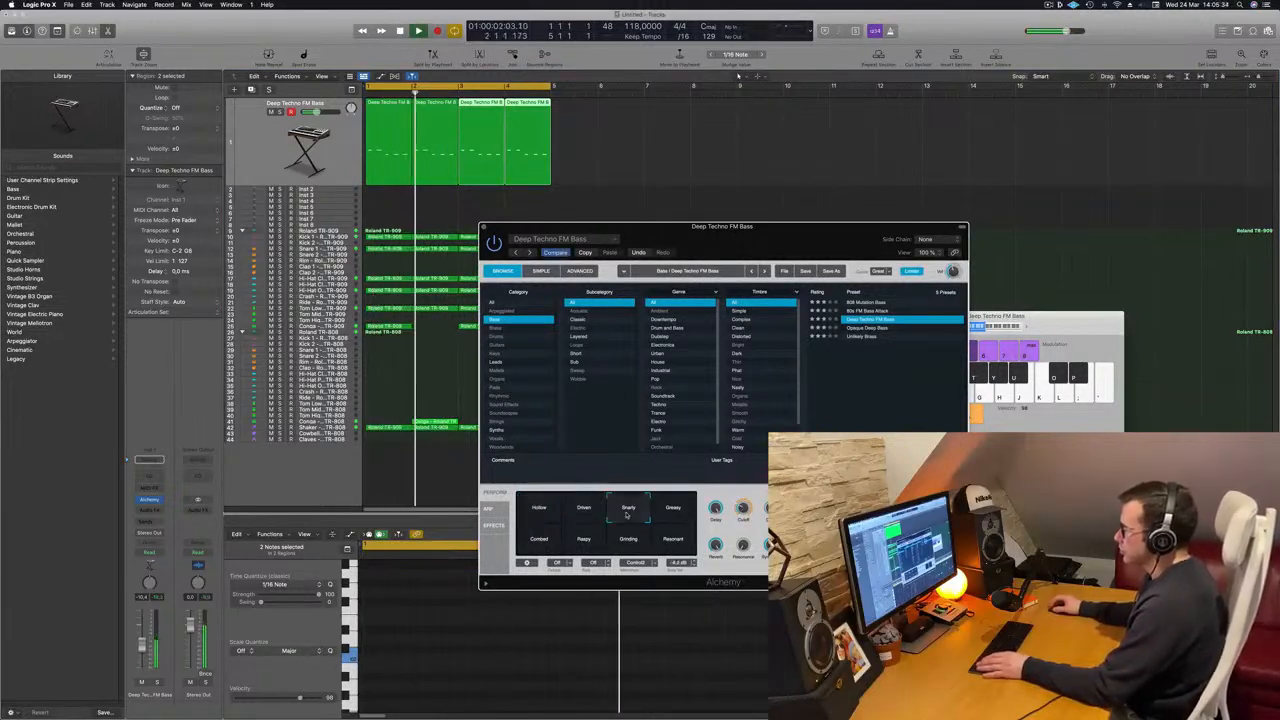
left_click(673, 508)
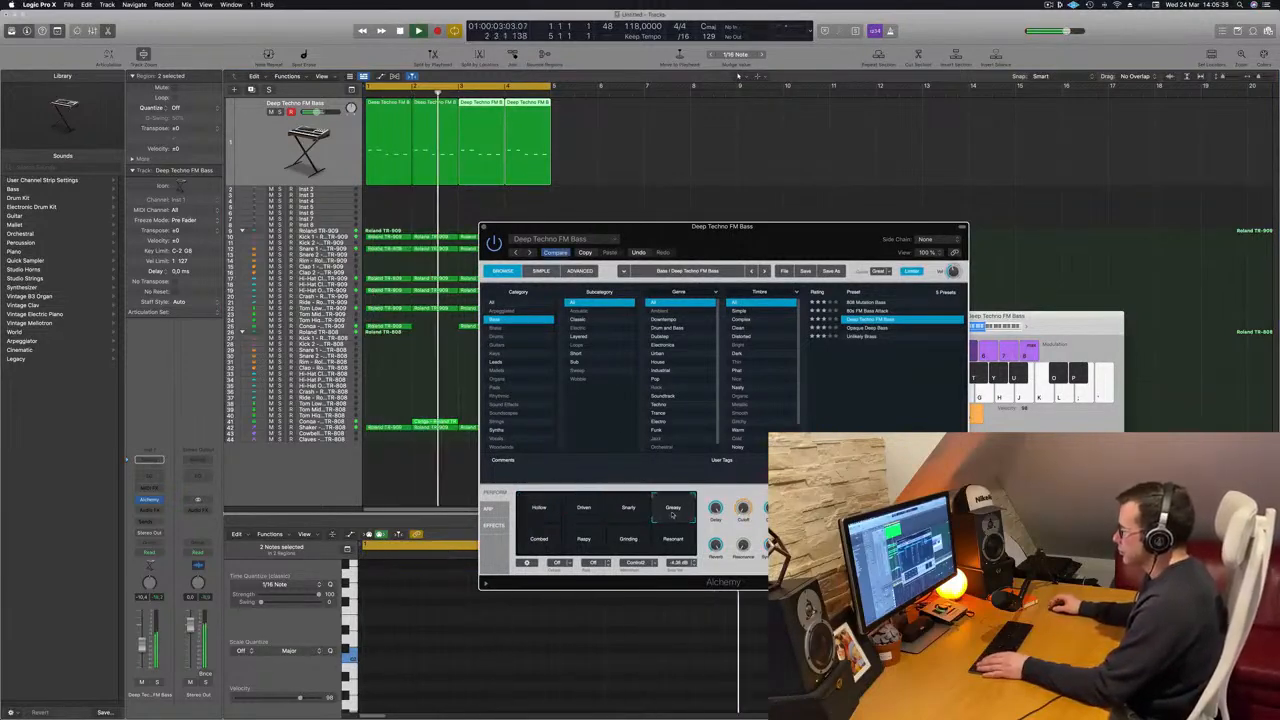
left_click(538, 541)
left_click(583, 541)
left_click(628, 541)
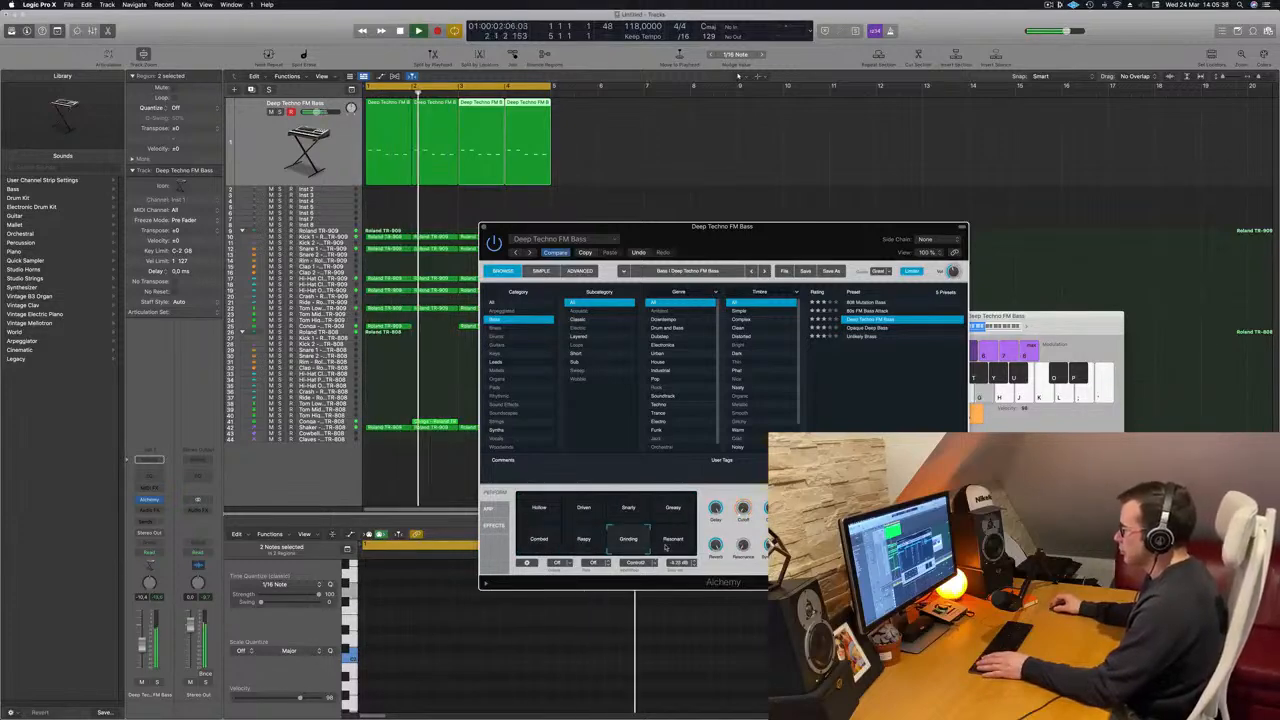
left_click(673, 541)
left_click(537, 519)
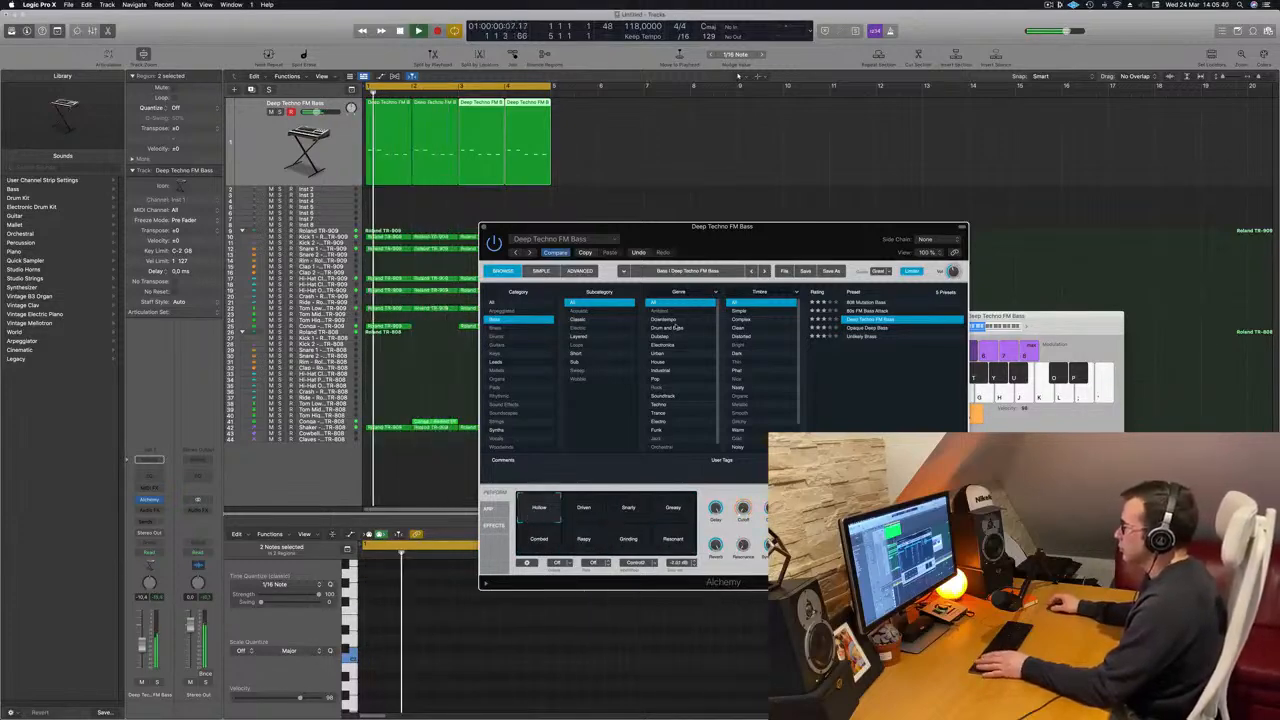
Adjust the Cutoff, Drive and Noise controls of the Hollow snapshot while listening to the loop
left_click_drag(749, 226, 712, 248)
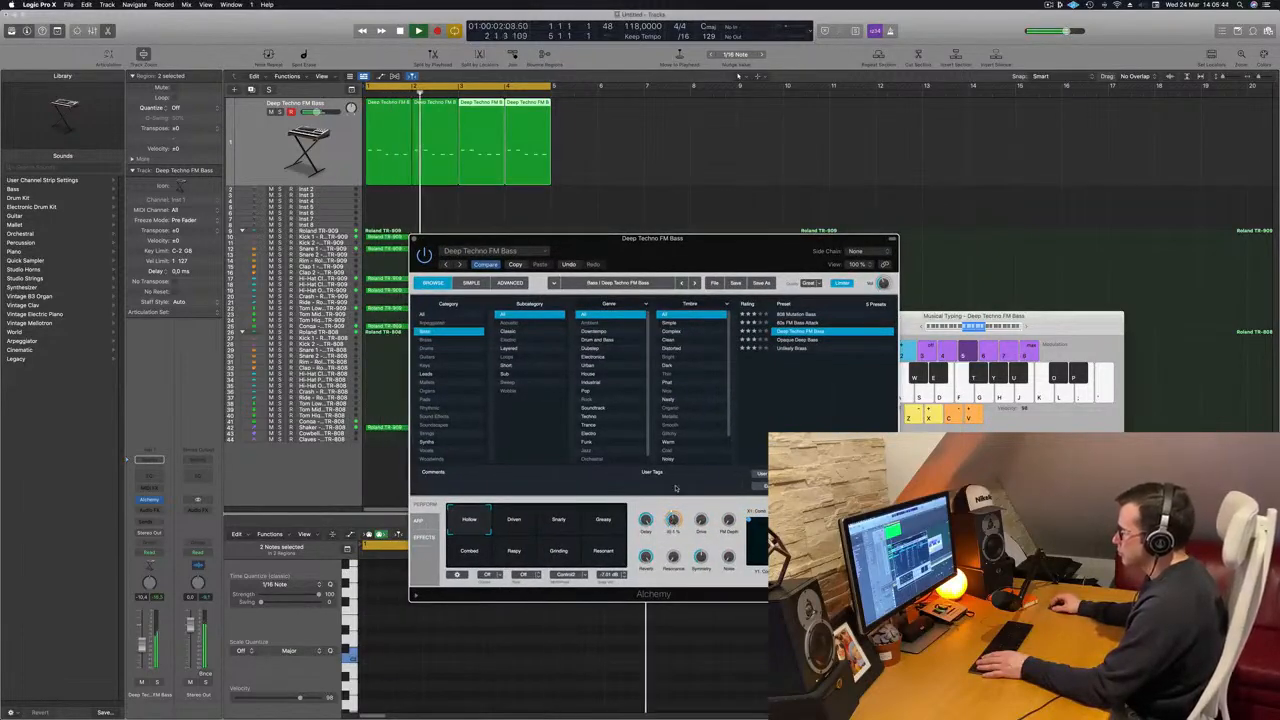
key("space")
left_click_drag(701, 524, 708, 505)
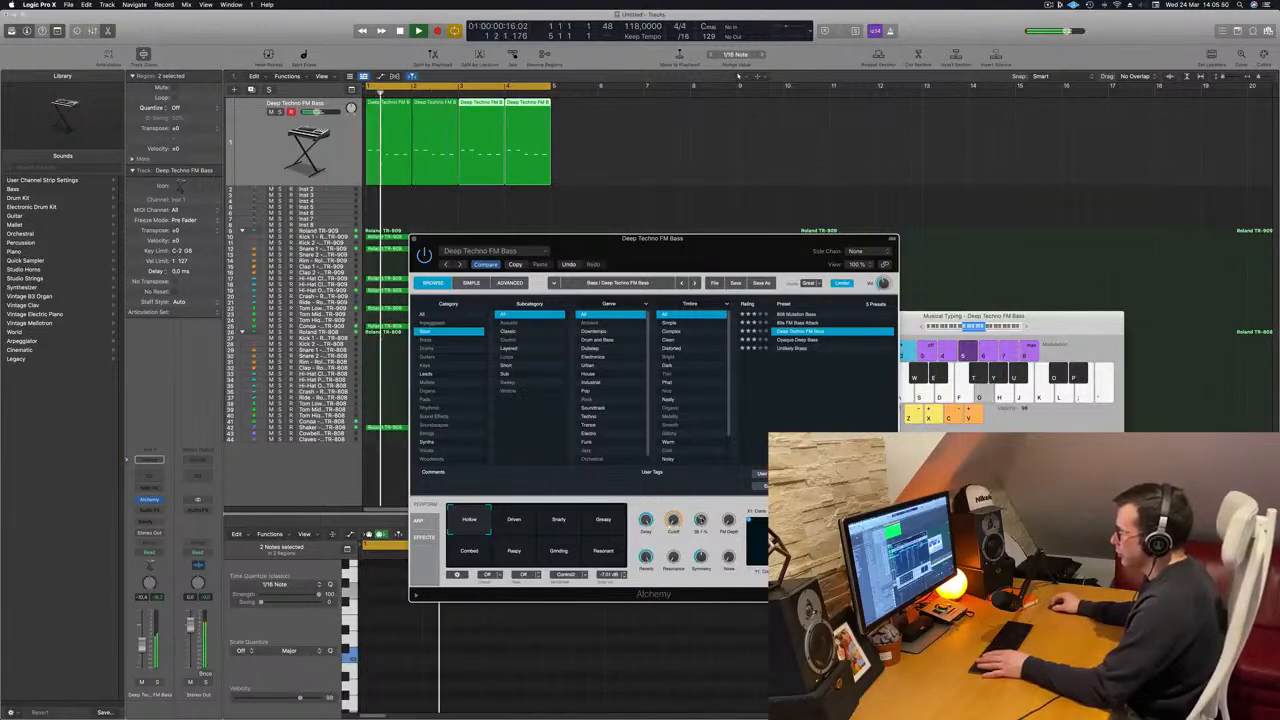
key("space")
key("space")
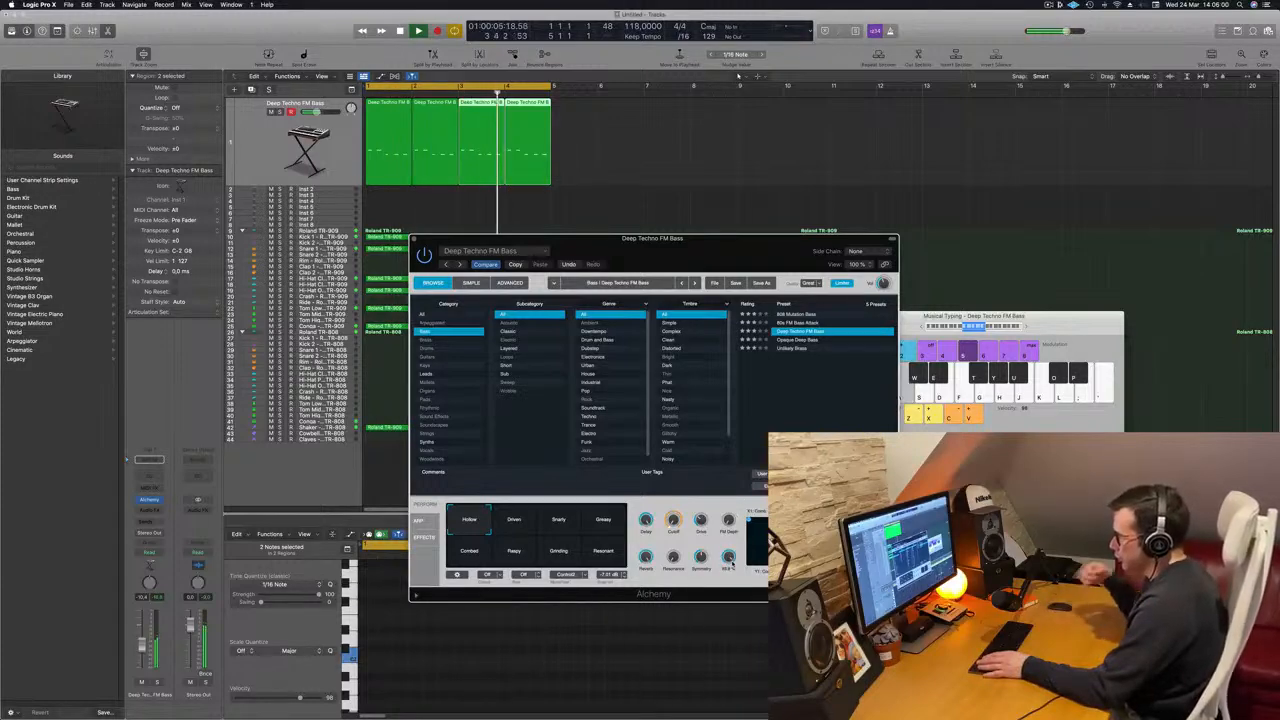
key("space")
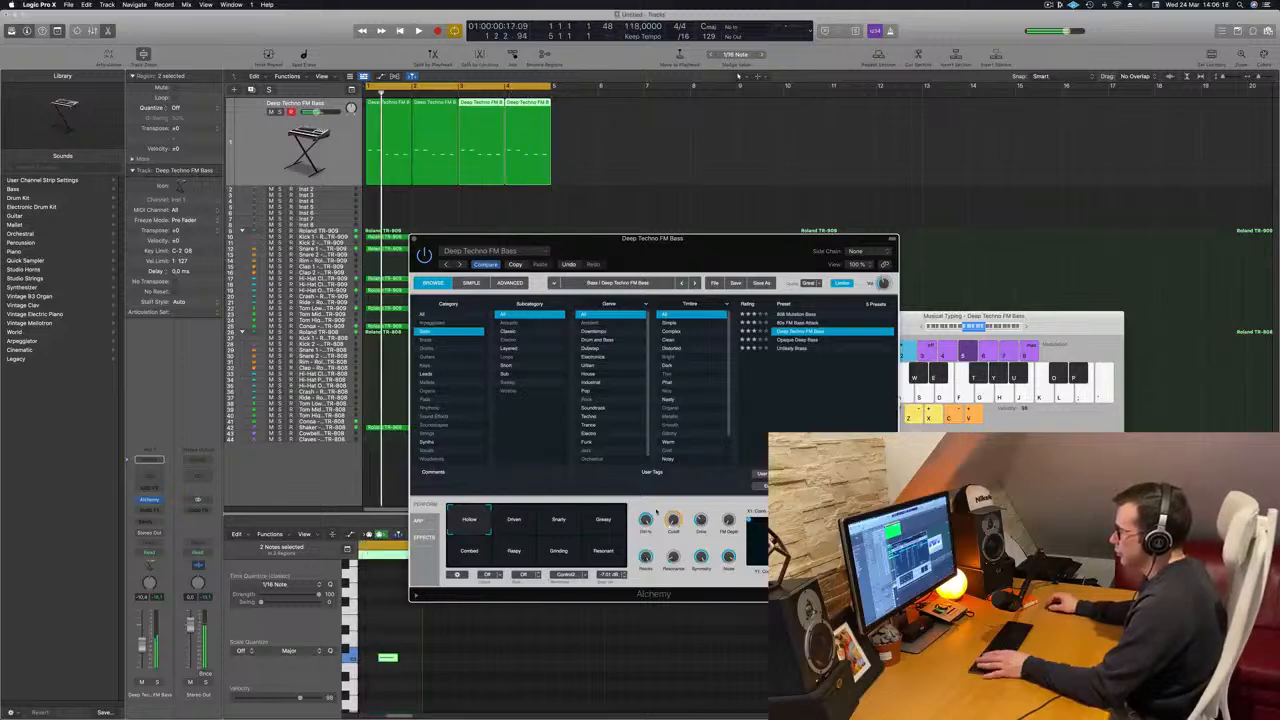
Close the Alchemy window and raise the Deep Techno FM Bass track's volume slightly while the loop plays
left_click_drag(708, 243, 748, 201)
left_click(455, 196)
key("space")
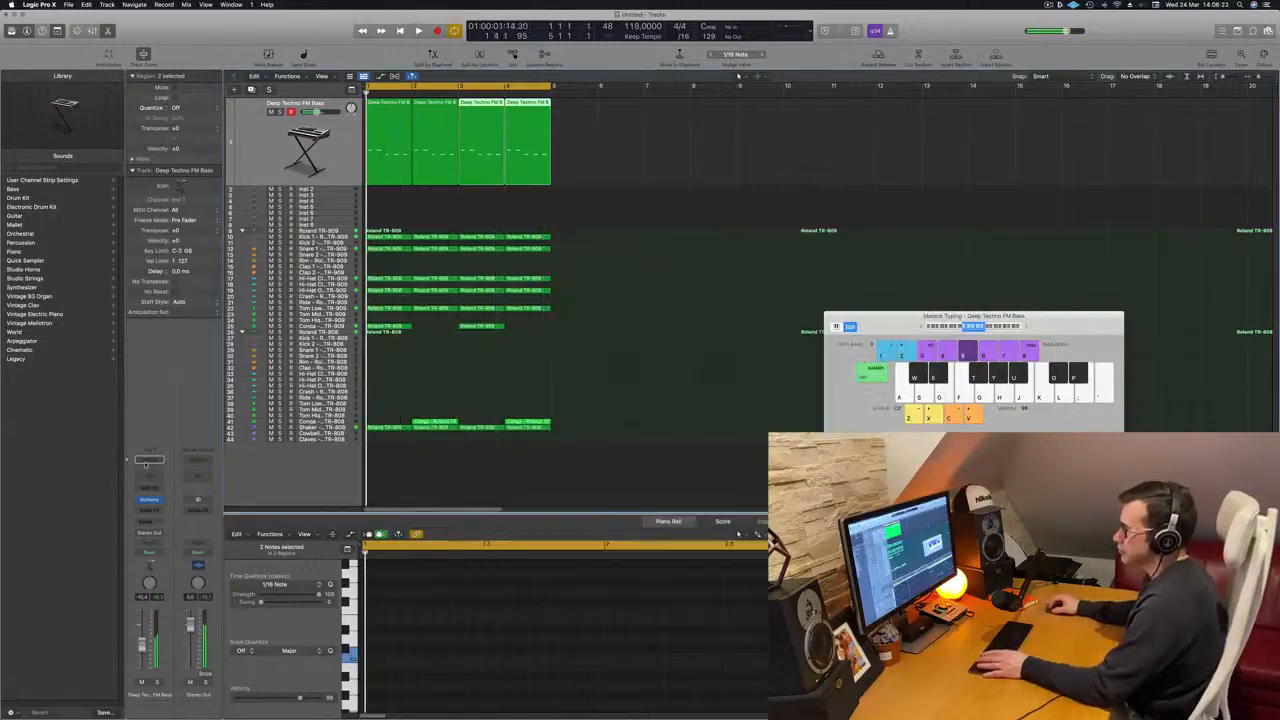
key("space")
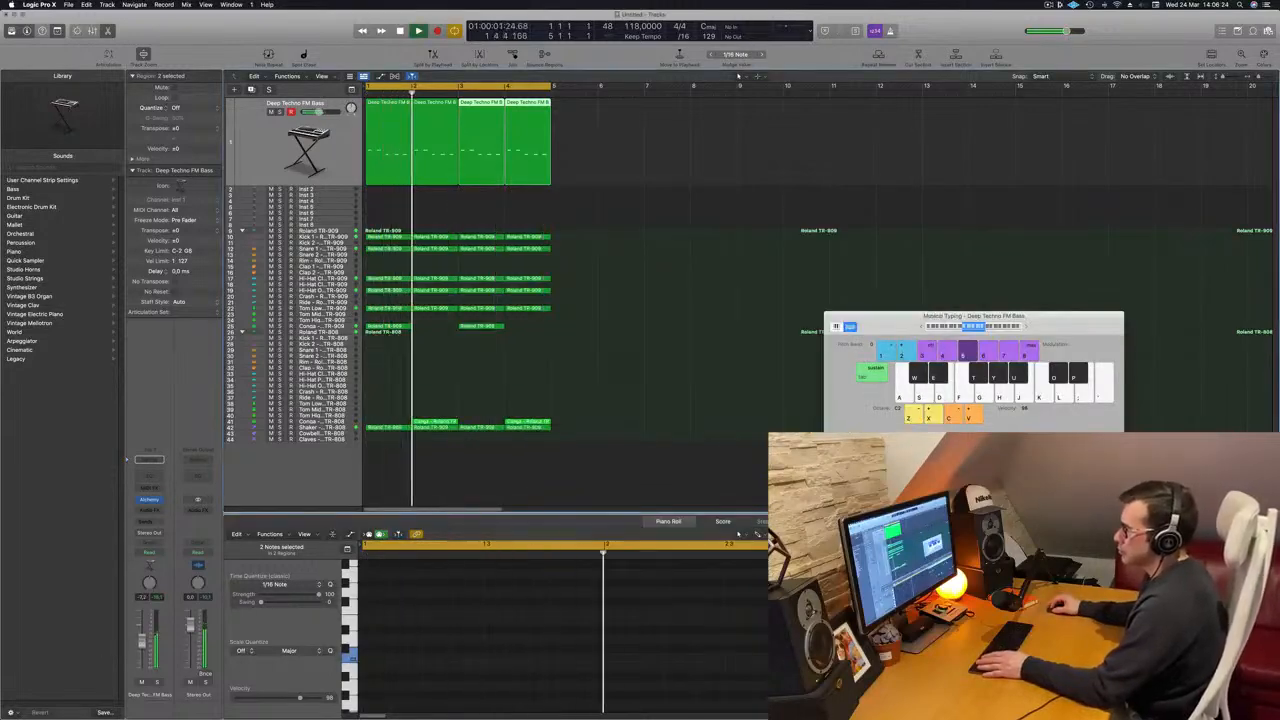
Join the bass regions of bars 1 and 2 into one two-bar region and close the Musical Typing window
key("Return")
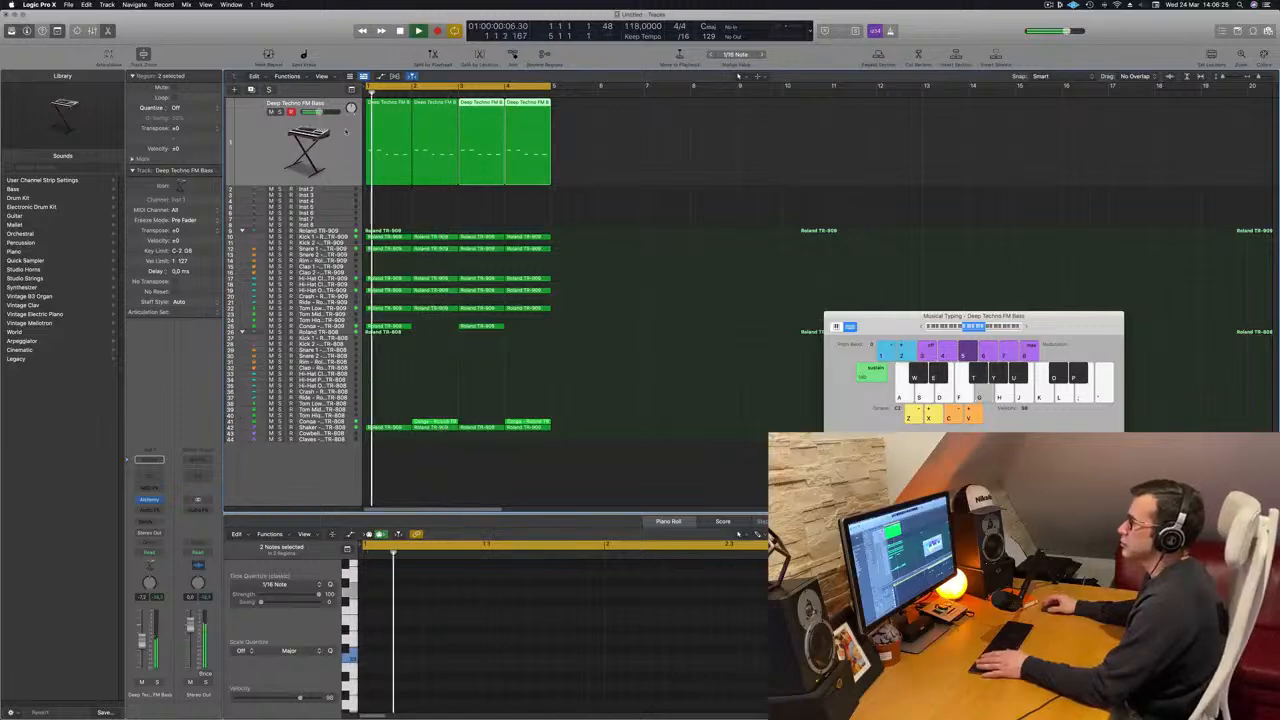
left_click(433, 160)
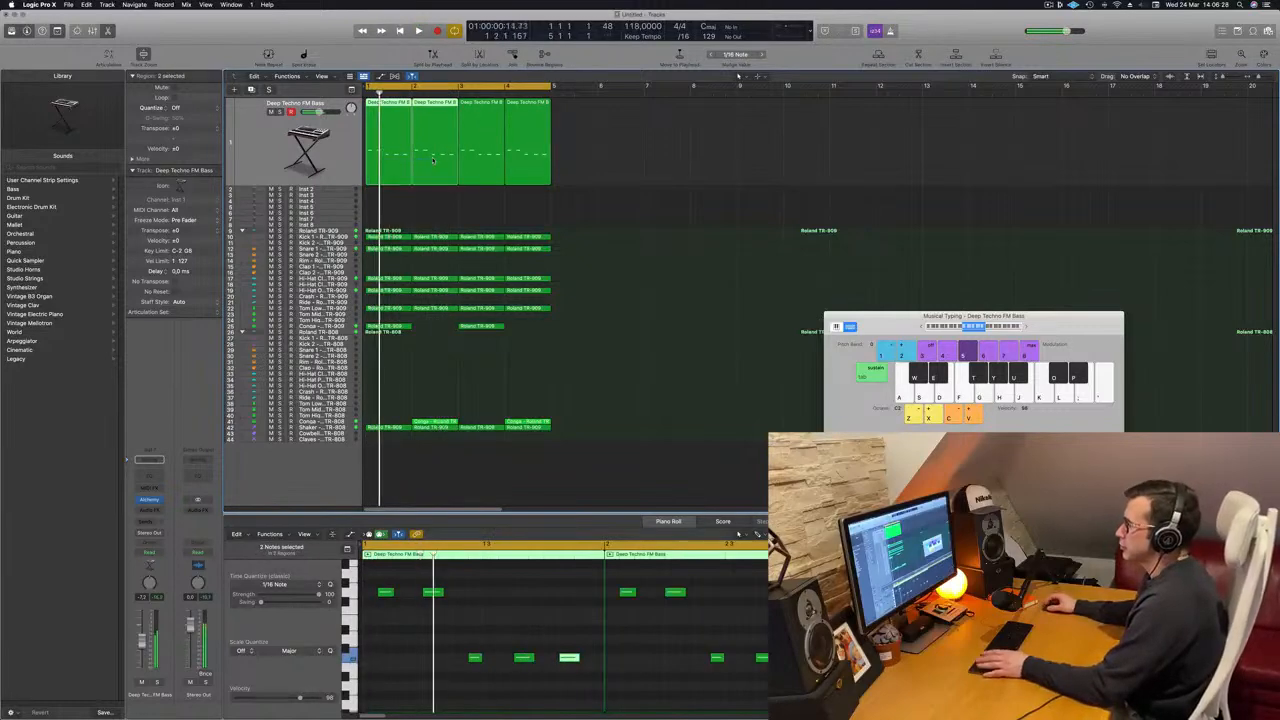
key("Return")
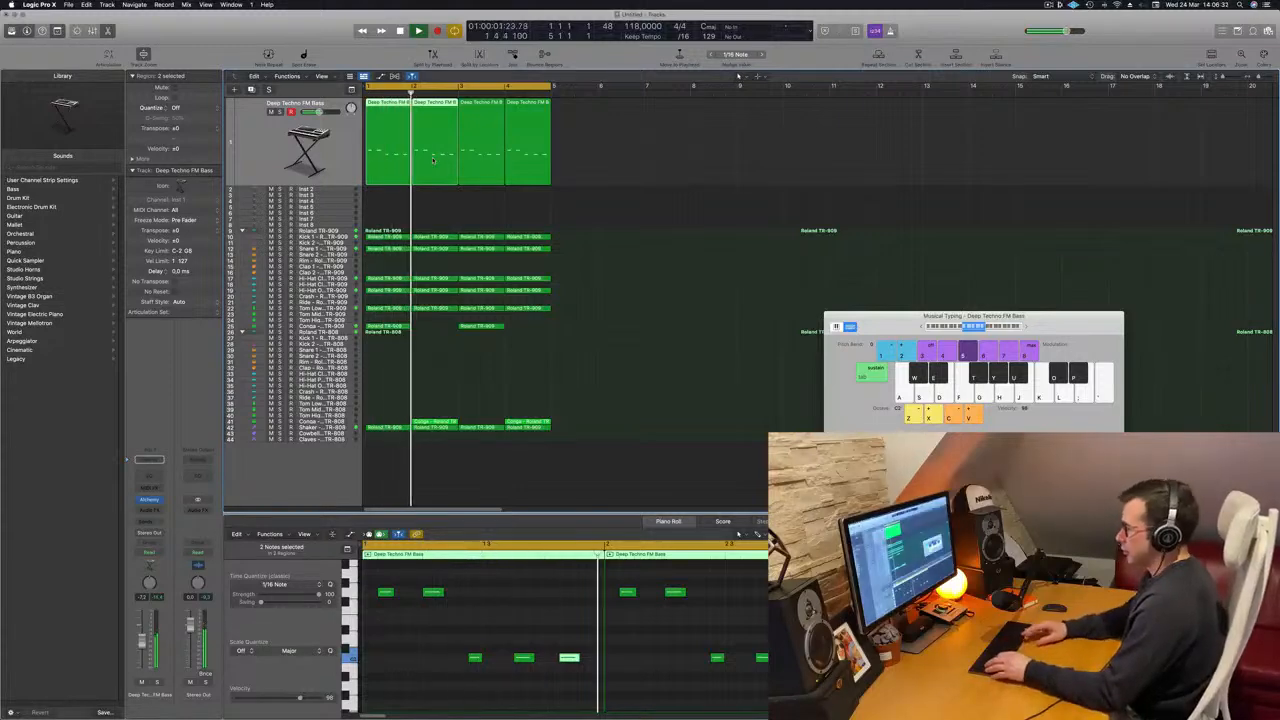
key("super+k")
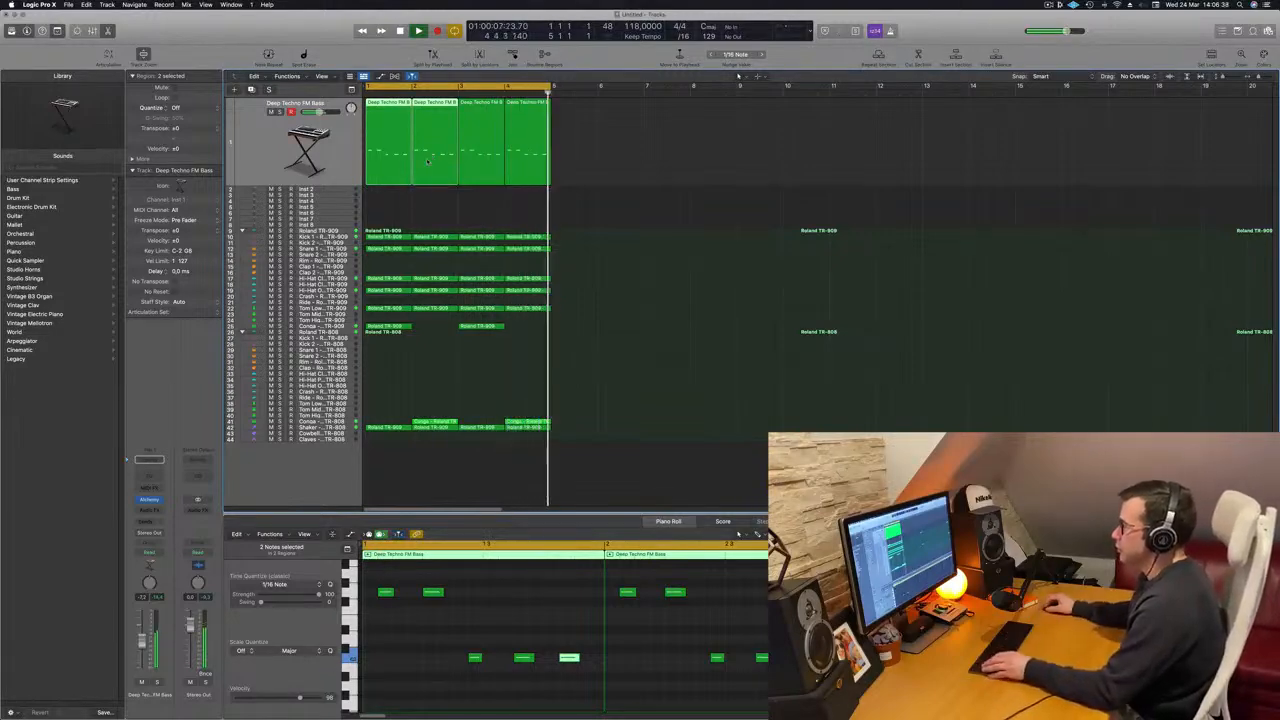
key("super+j")
key("Return")
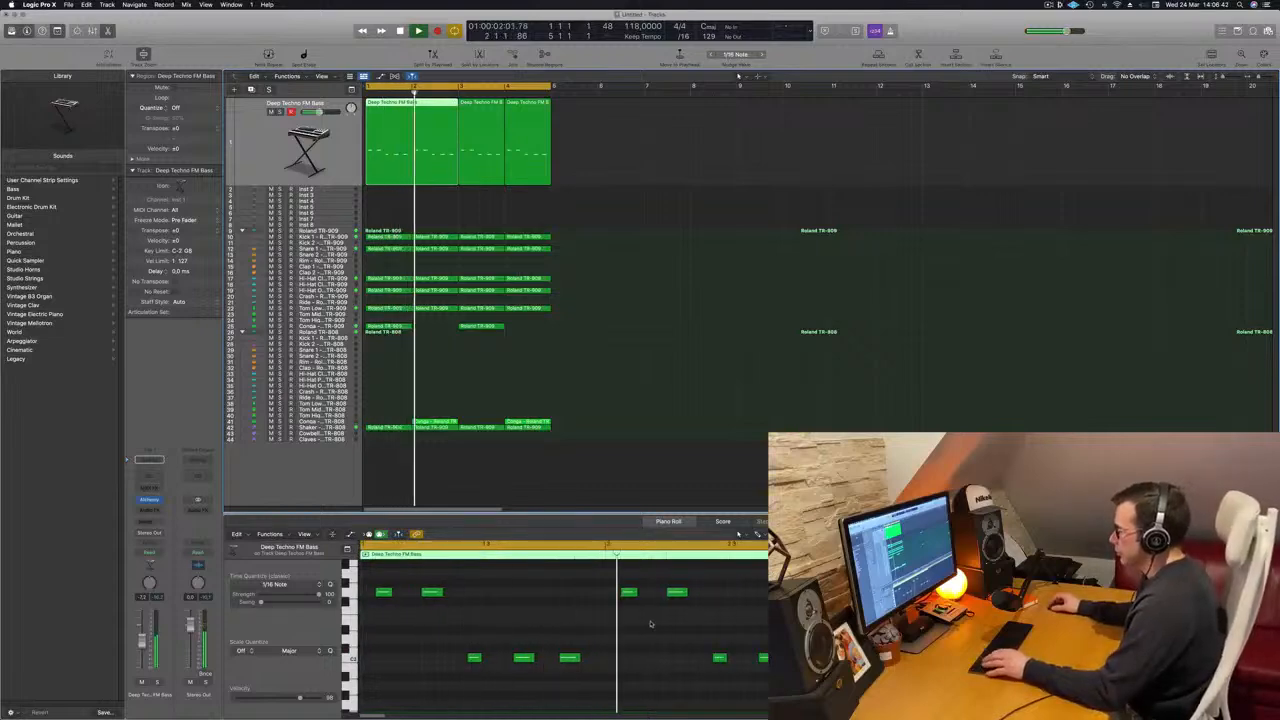
Transpose the two higher notes in the second bar of the joined bass region down five semitones and restart playback
key("Return")
left_click_drag(624, 587, 686, 609)
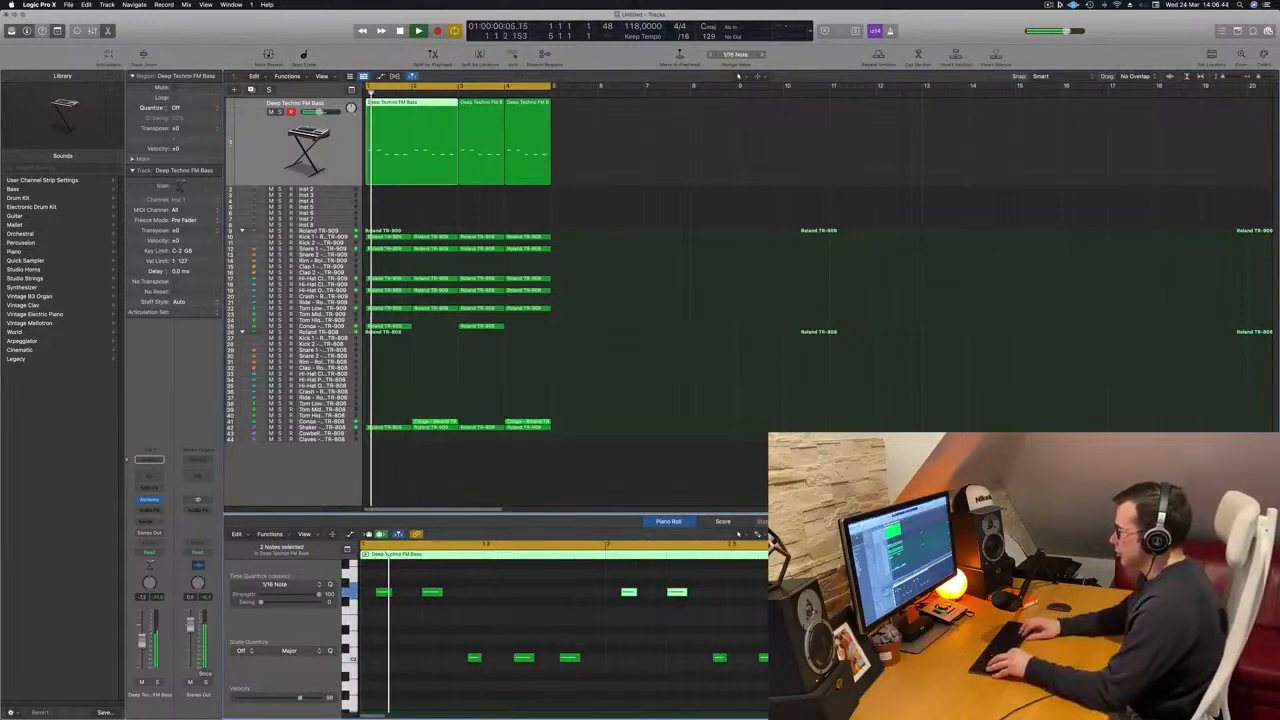
key("alt+Down")
key("alt+Down")
key("alt+Down")
key("alt+Down")
key("alt+Down")
key("Return")
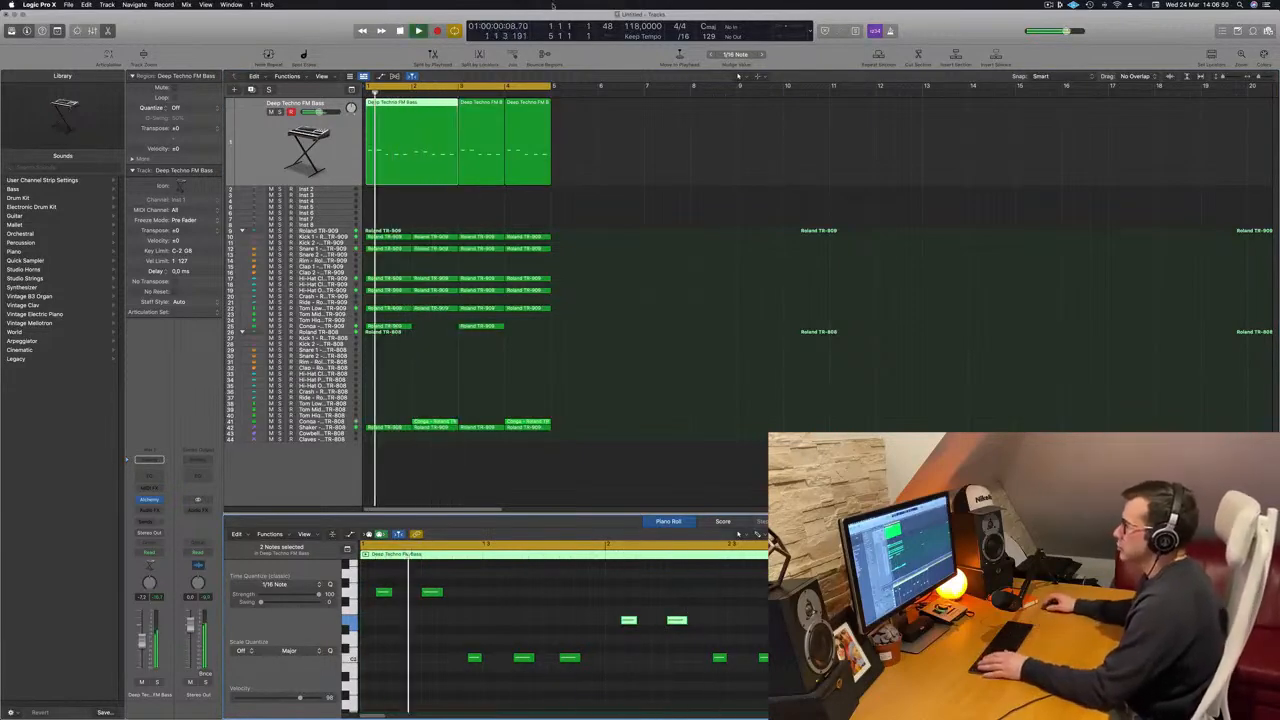
Replace the one-bar bass regions in bars 3 and 4 with a copy of the edited two-bar region
left_click_drag(610, 156, 488, 163)
key("Delete")
key("Return")
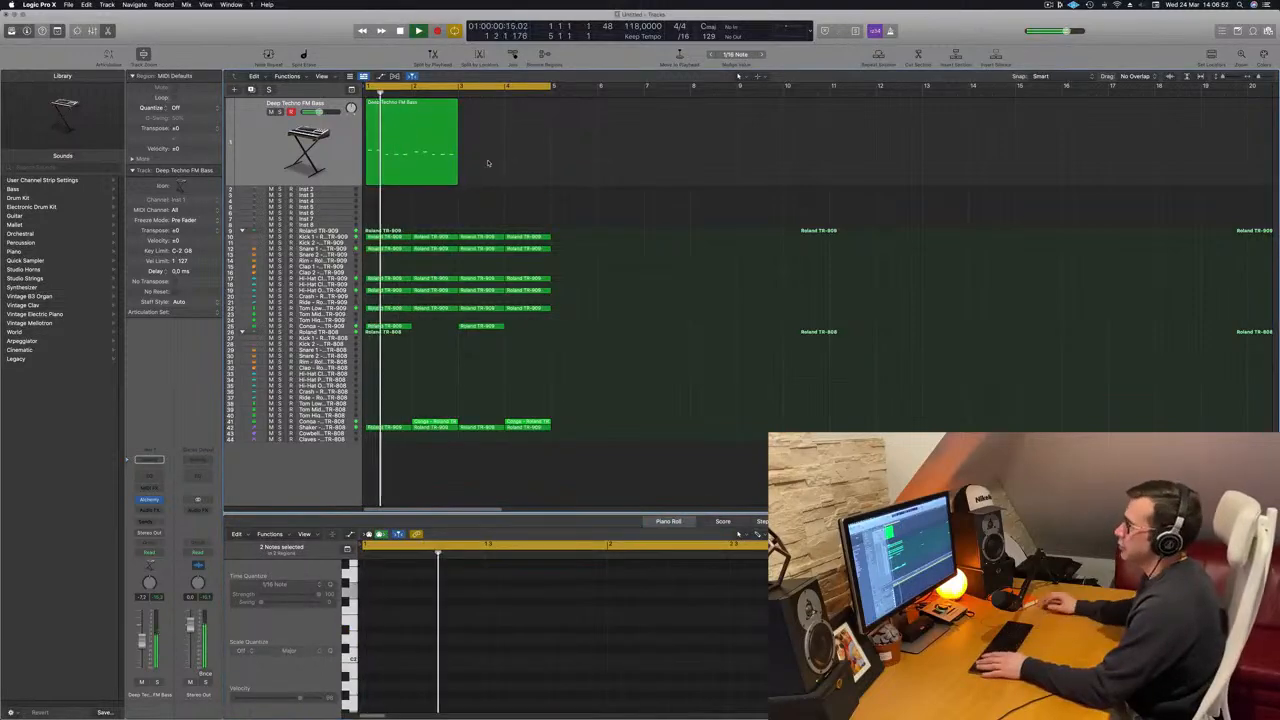
left_click_drag(404, 117, 505, 118)
key("super+Left")
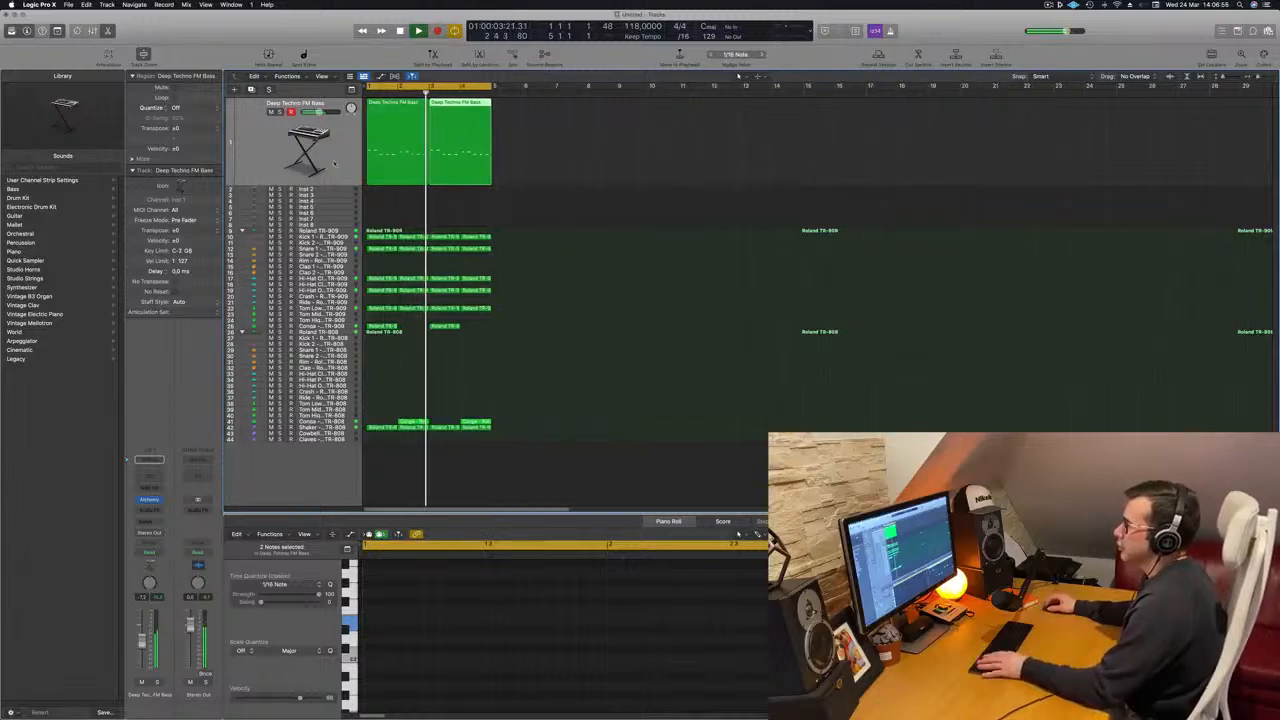
key("Return")
Try all the notes of both bass regions at a lower pitch, and return them to their original pitch
left_click(331, 167)
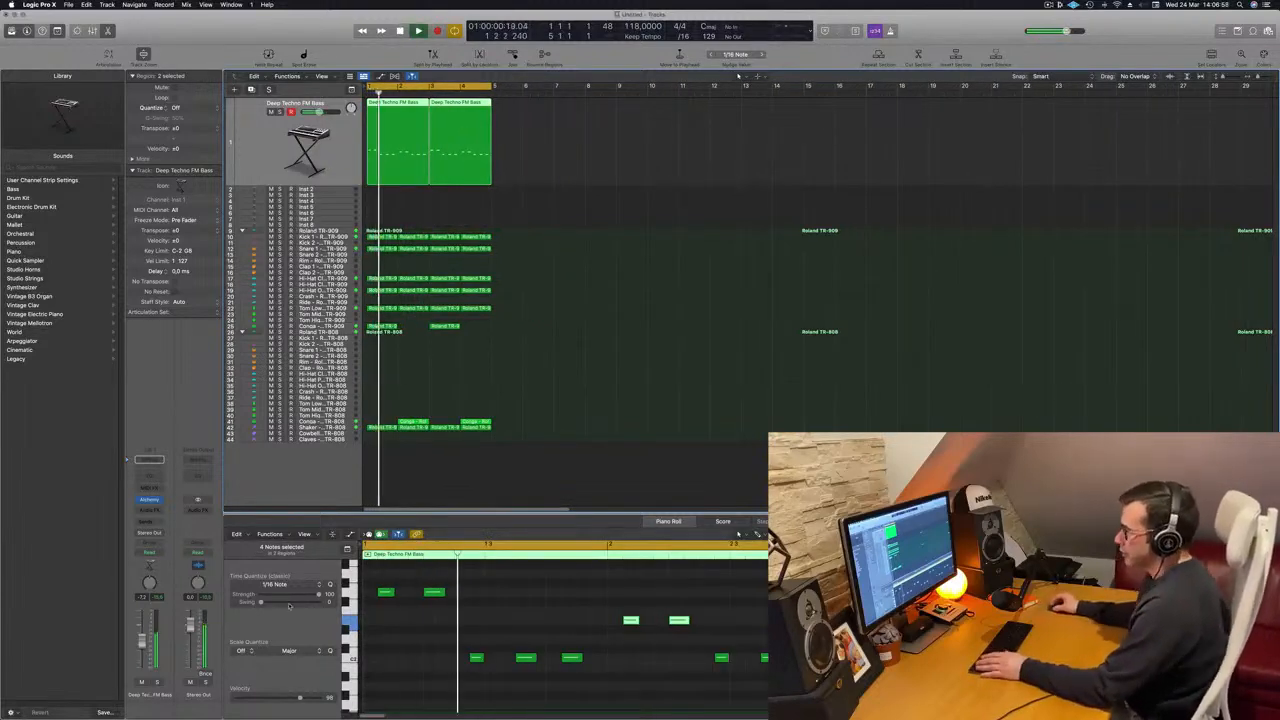
key("super+a")
key("Return")
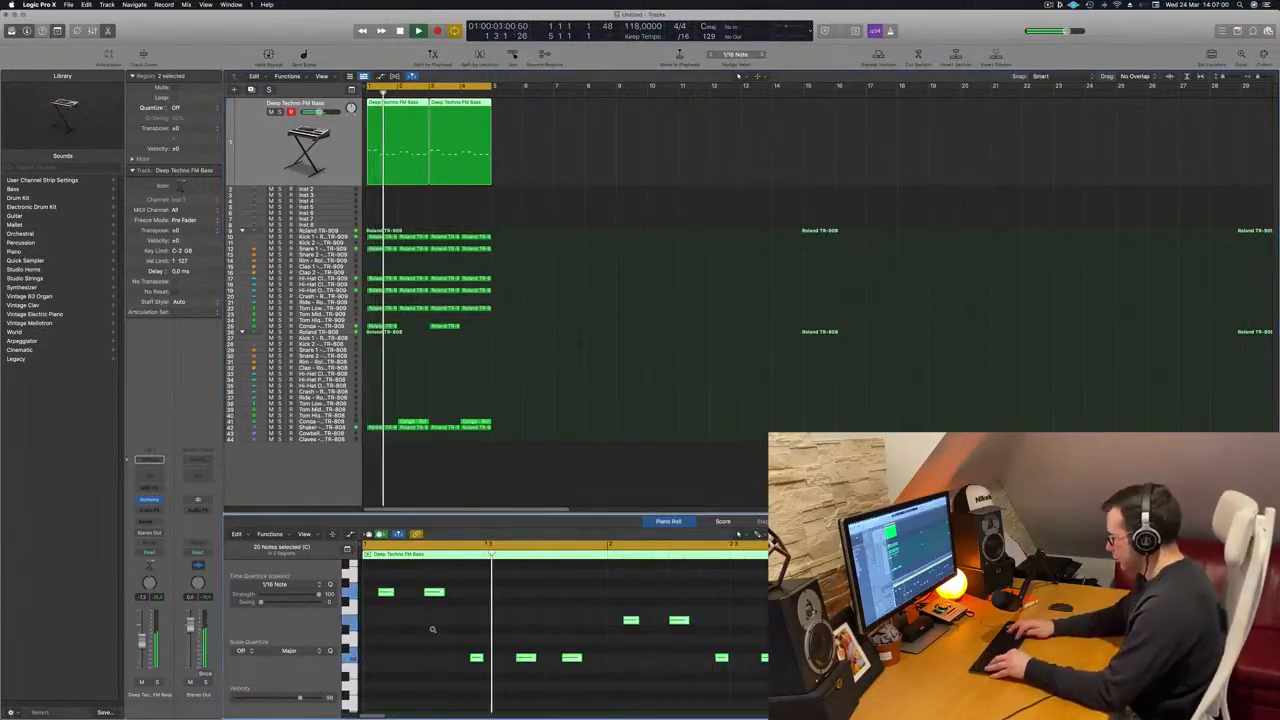
scroll(433, 631, "up", 3)
key("Return")
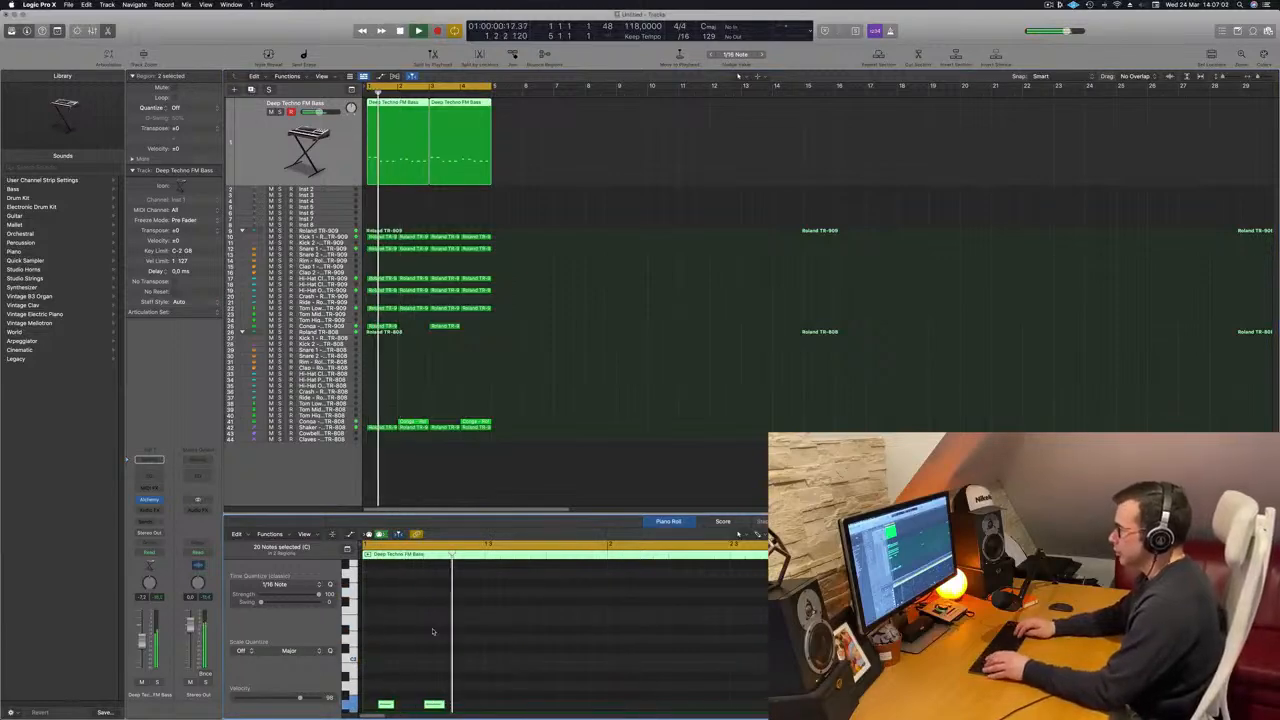
scroll(433, 631, "down", 3)
key("Return")
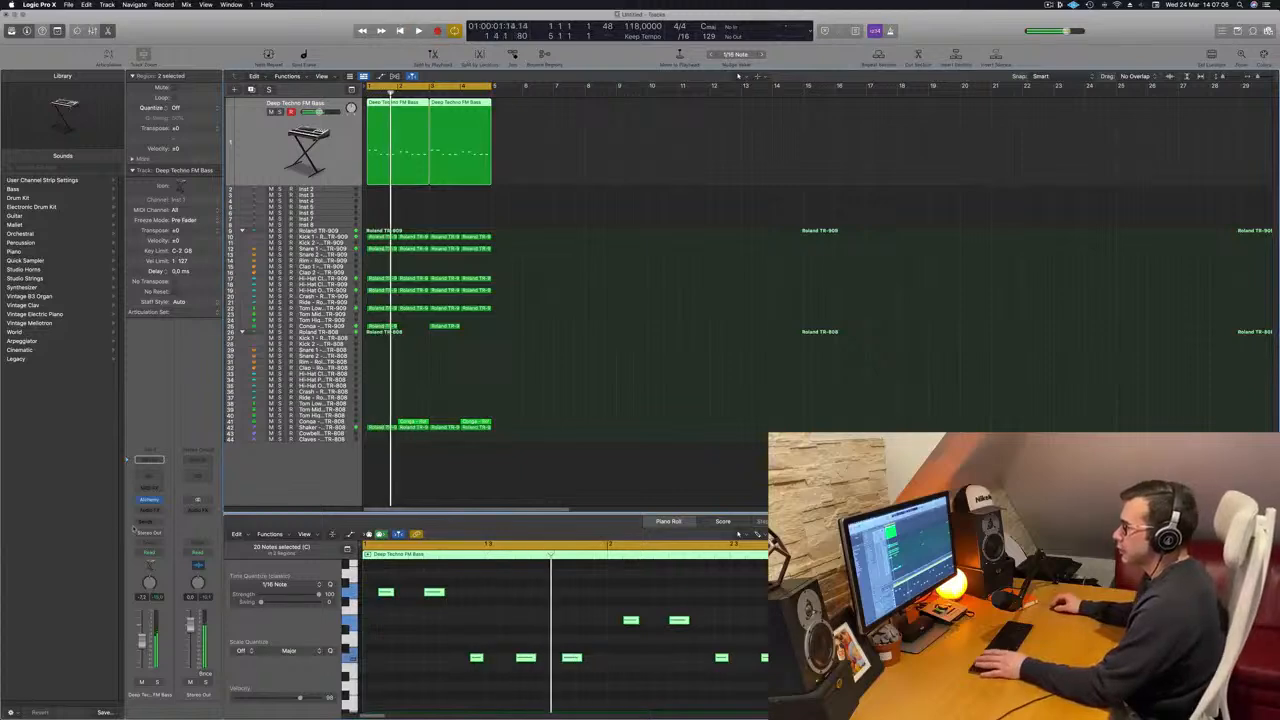
Add a send from the Deep Techno FM Bass channel to an unused bus with its own aux channel
left_click(148, 521)
mouse_move(160, 533)
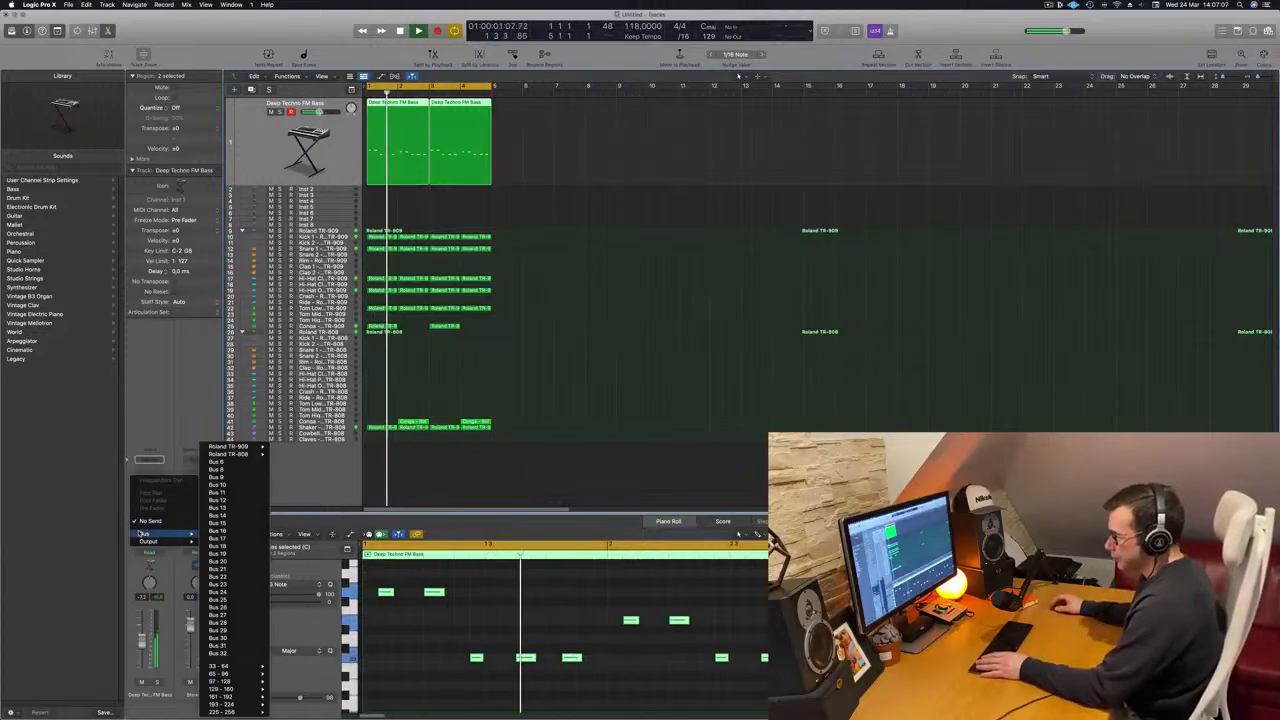
left_click(224, 461)
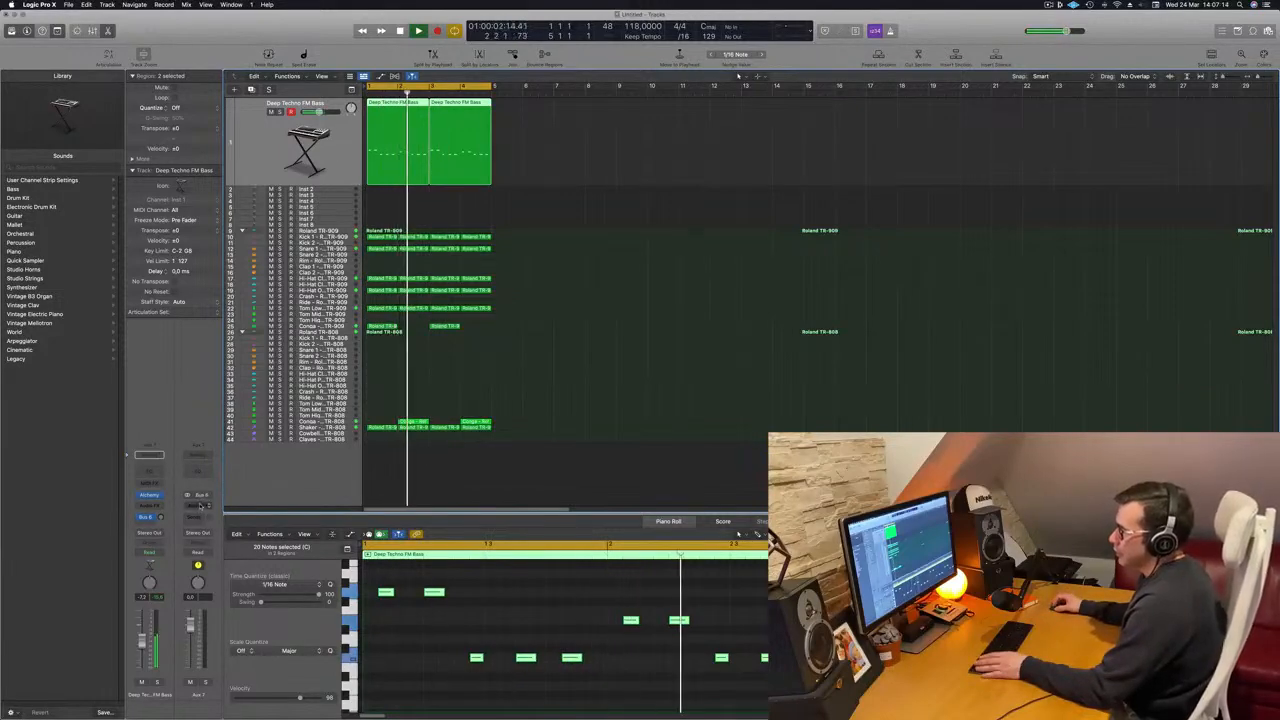
Load the ChromaVerb reverb on the new aux channel and raise the bass channel's send level to it
left_click(200, 506)
left_click(192, 498)
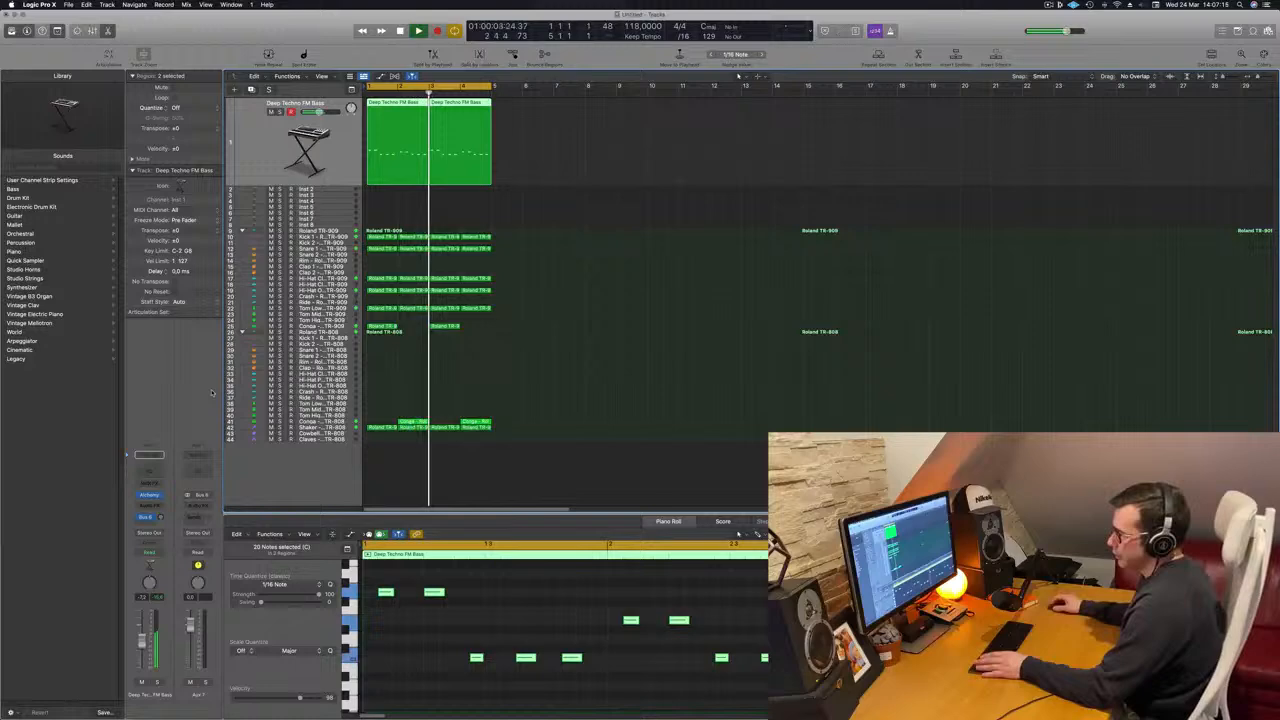
left_click(203, 506)
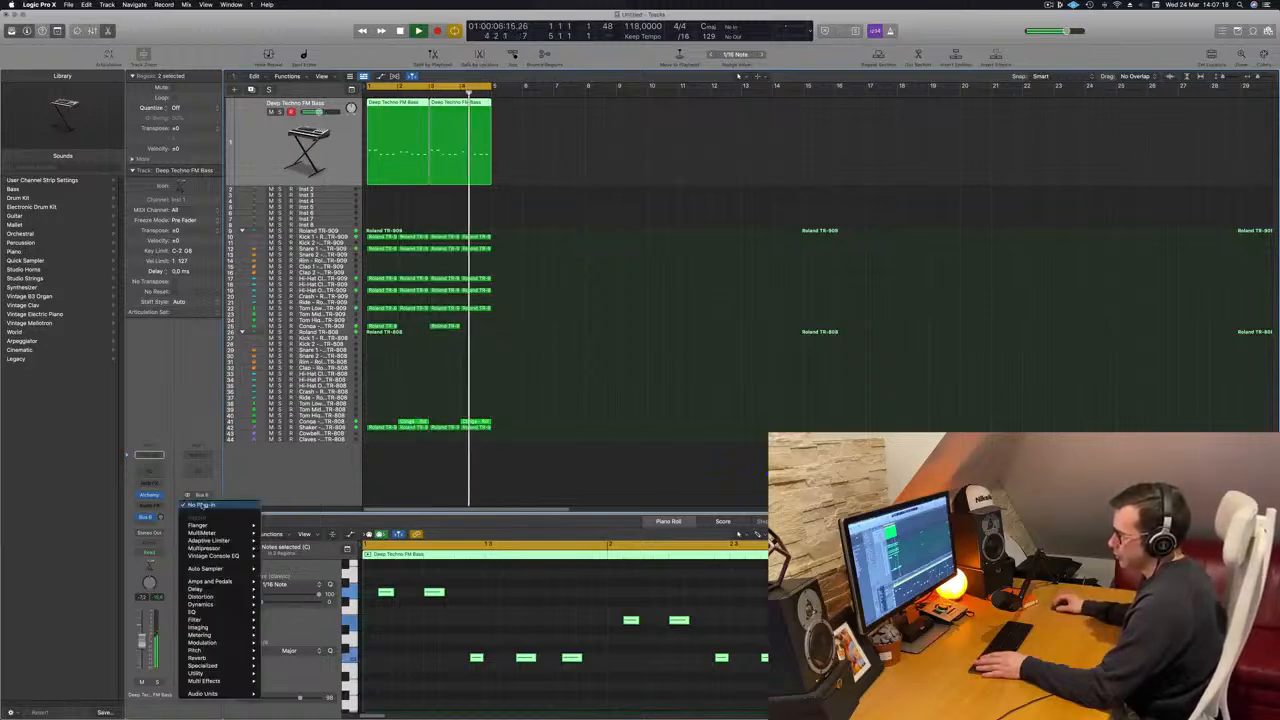
mouse_move(212, 616)
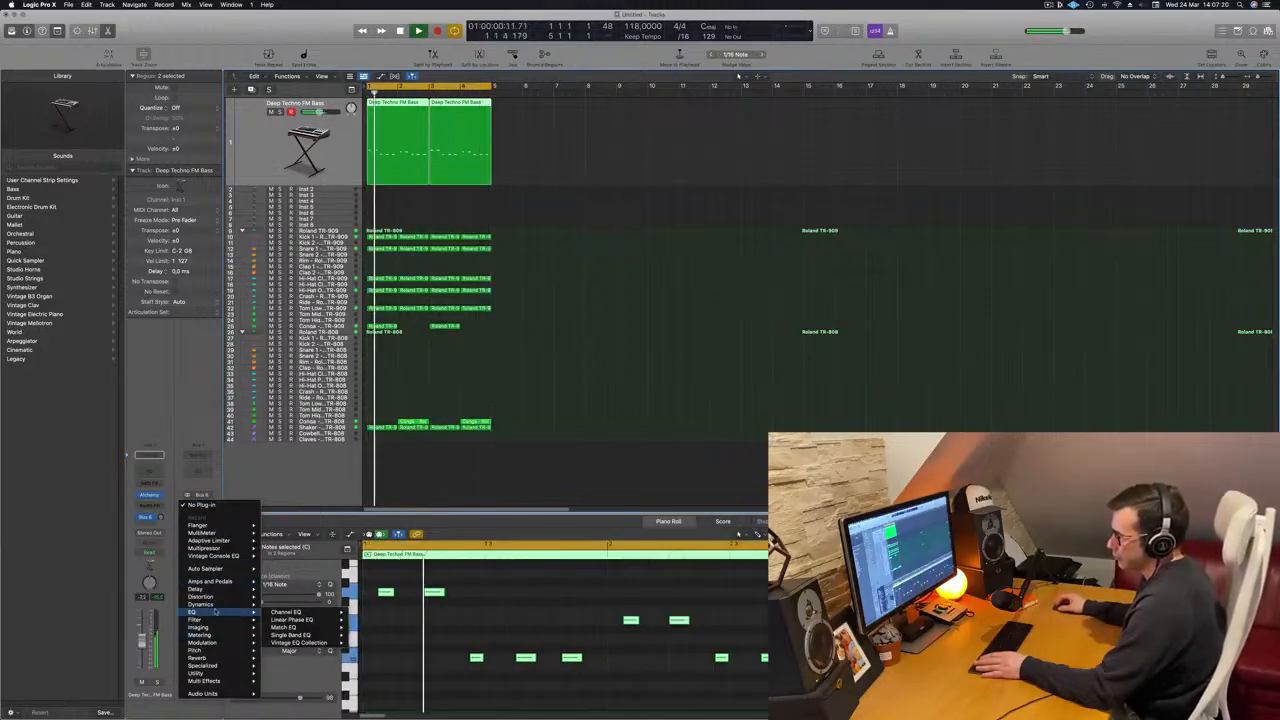
mouse_move(198, 657)
mouse_move(300, 658)
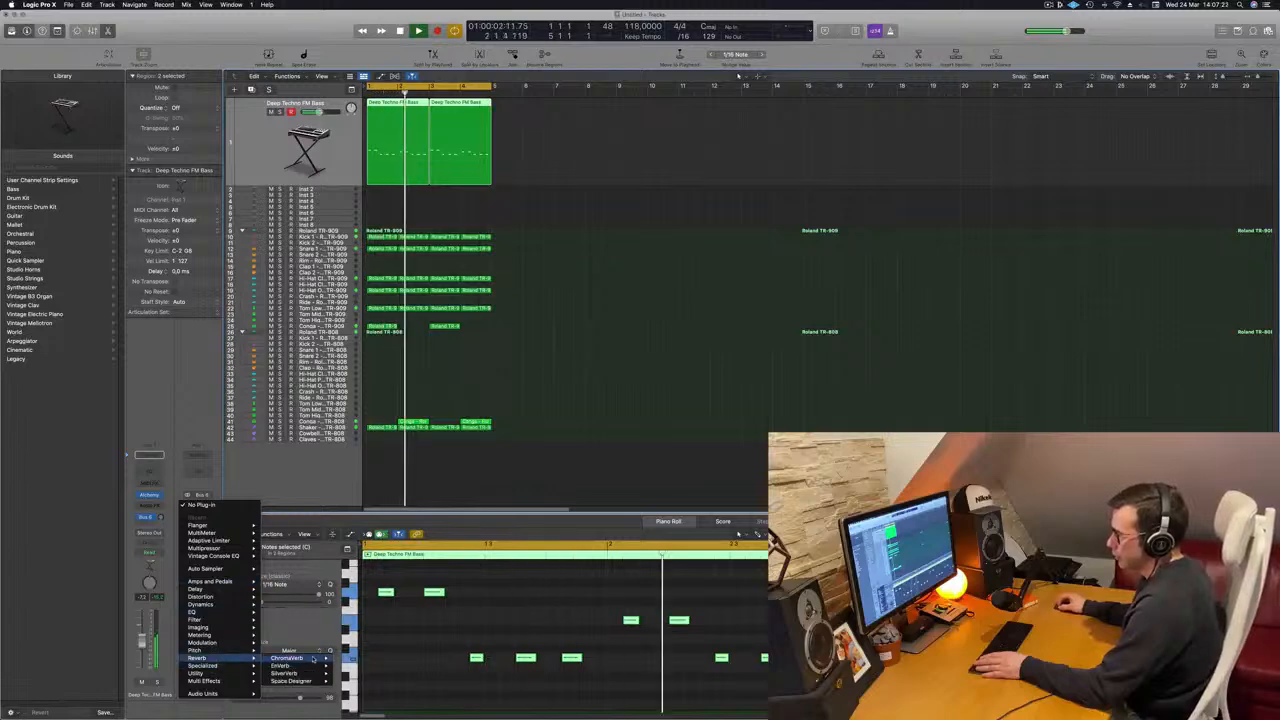
left_click(352, 658)
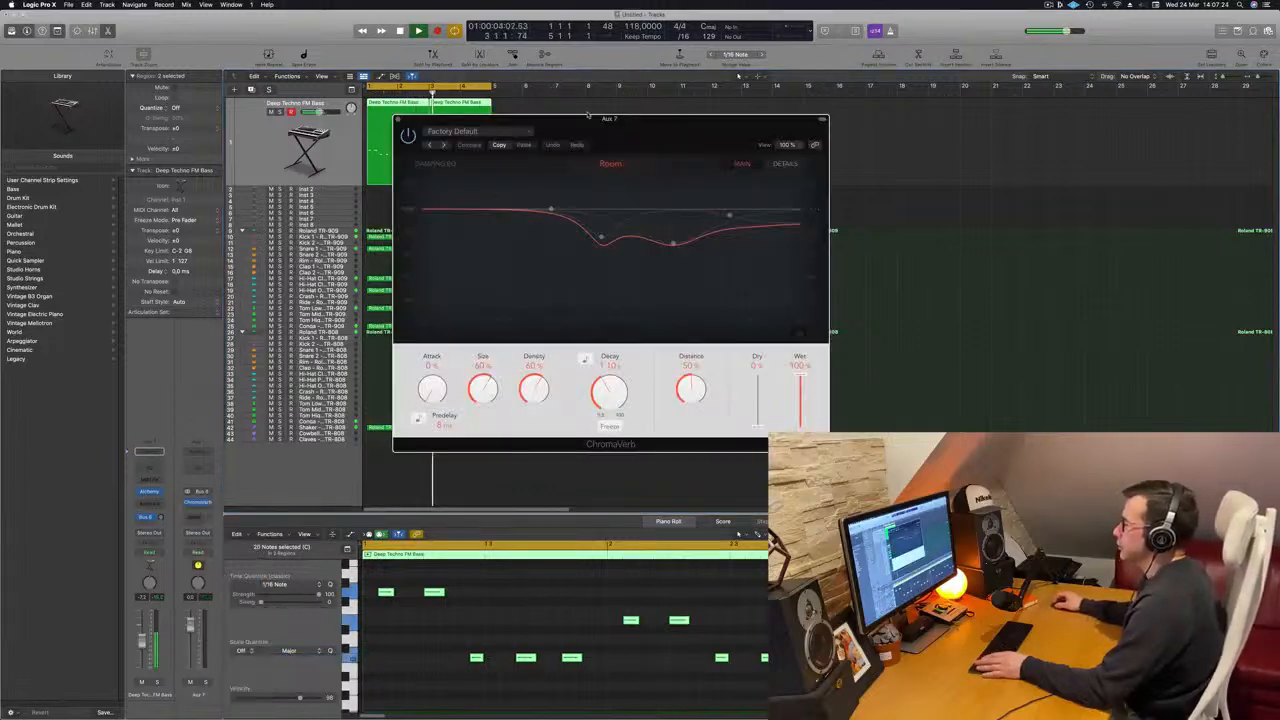
left_click_drag(594, 128, 843, 131)
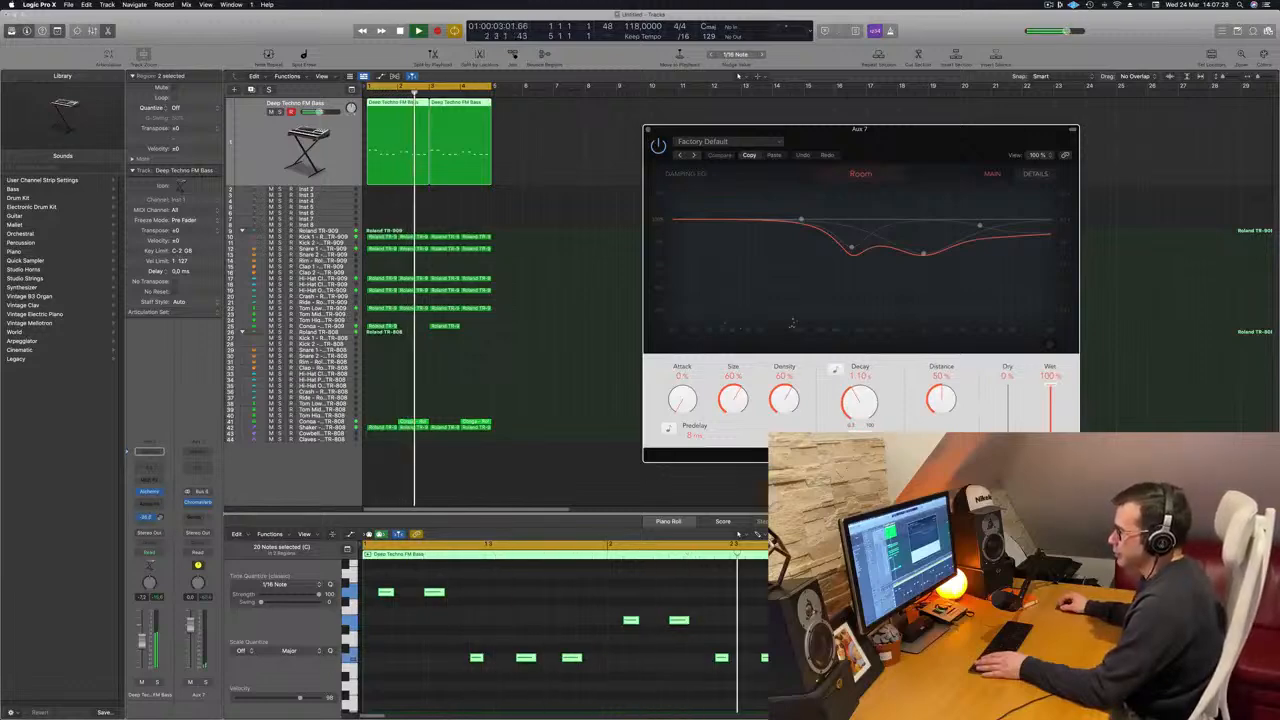
left_click_drag(162, 518, 168, 490)
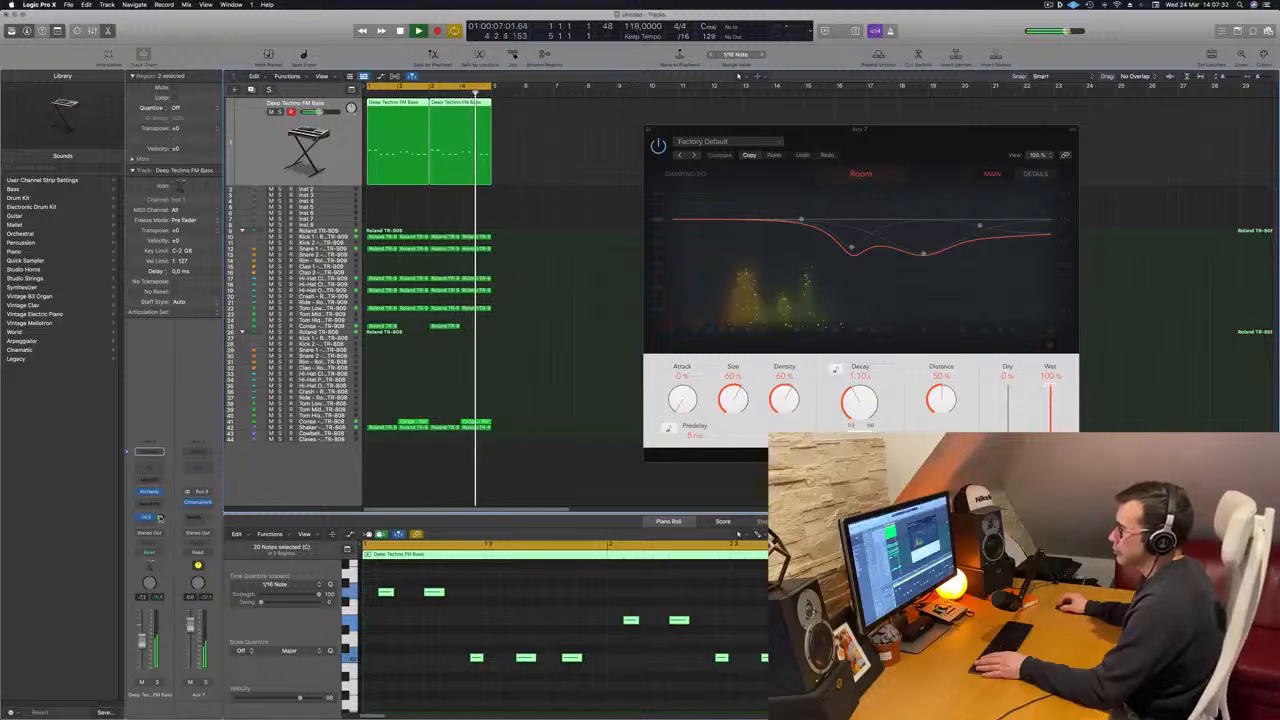
Audition the ChromaVerb ambience presets up to Small Ambience and raise the bass channel's send level further
left_click_drag(916, 149, 821, 190)
left_click(598, 197)
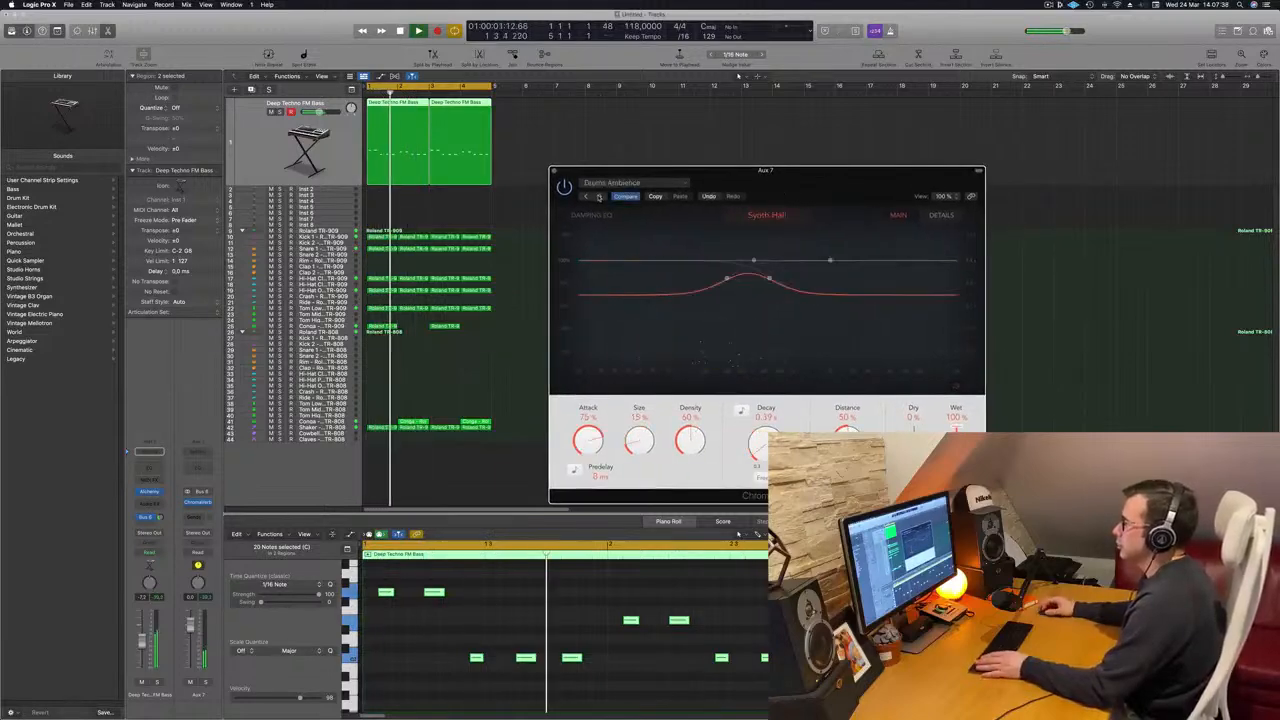
left_click(598, 197)
left_click(598, 197)
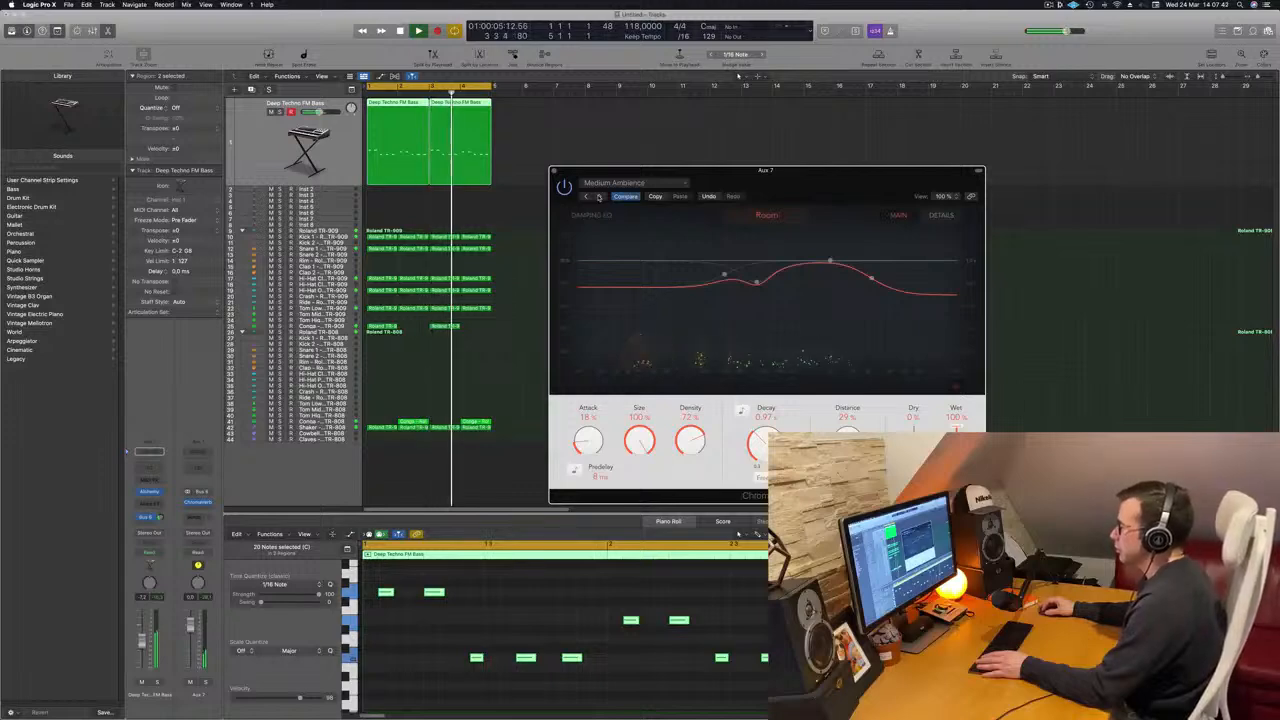
left_click(598, 197)
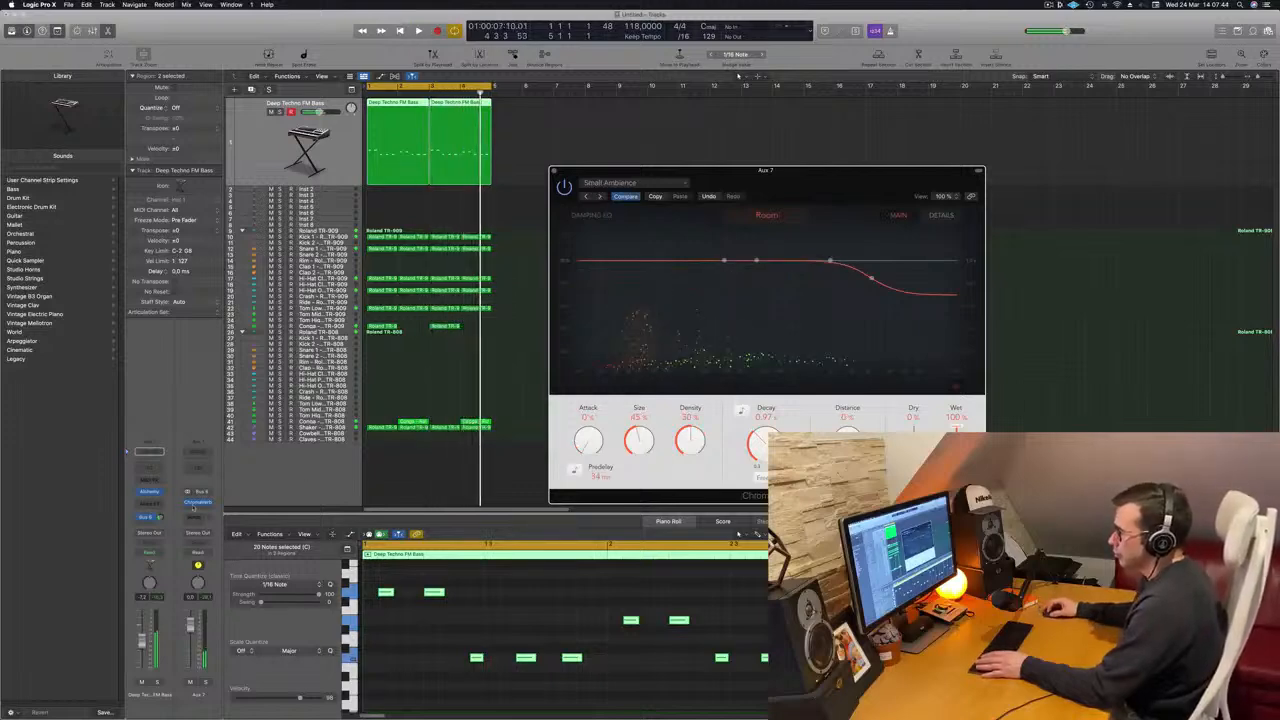
key("space")
left_click(511, 300)
key("space")
key("space")
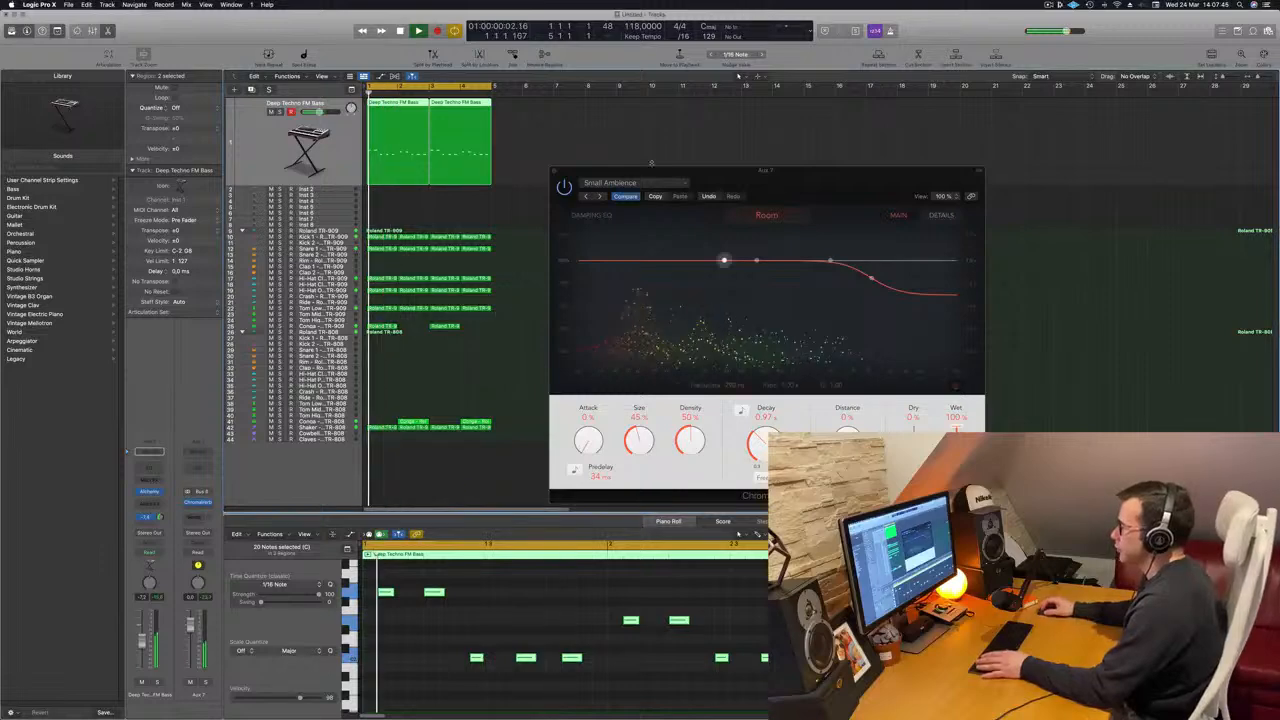
Audition the ChromaVerb presets from Vocal Ambience through the chamber and effect presets to Big Wave
left_click(598, 197)
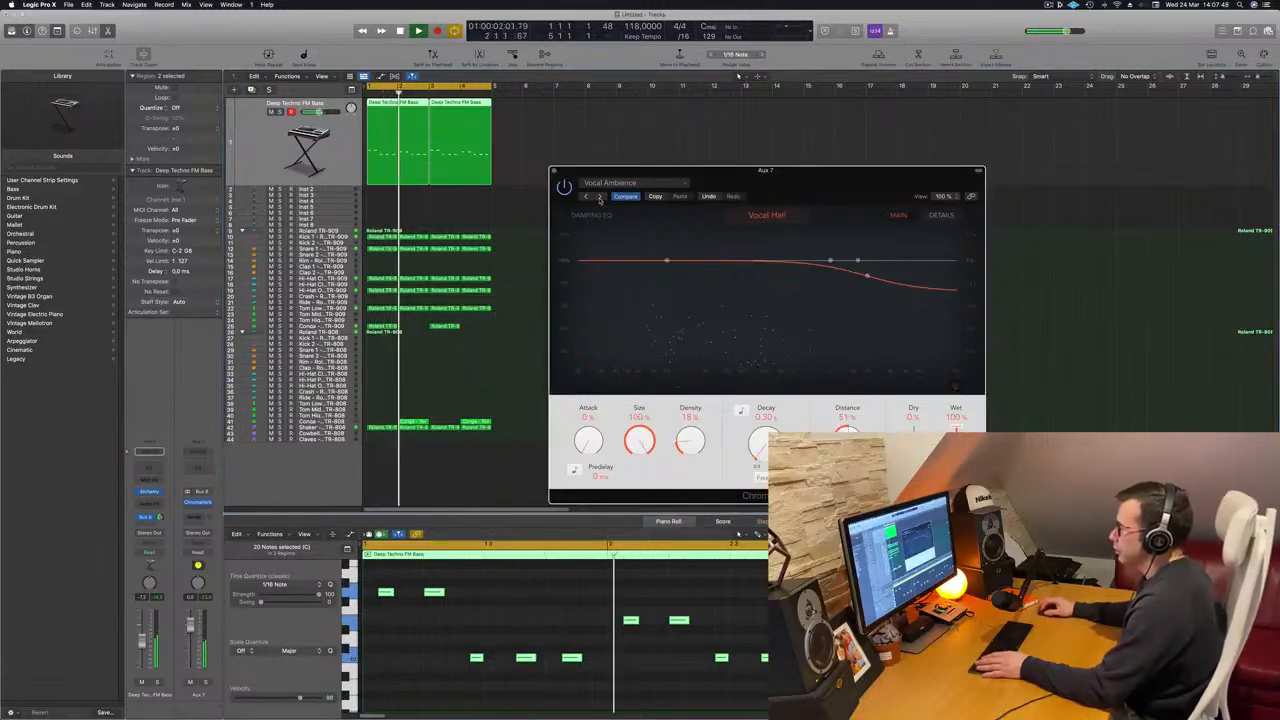
left_click(598, 197)
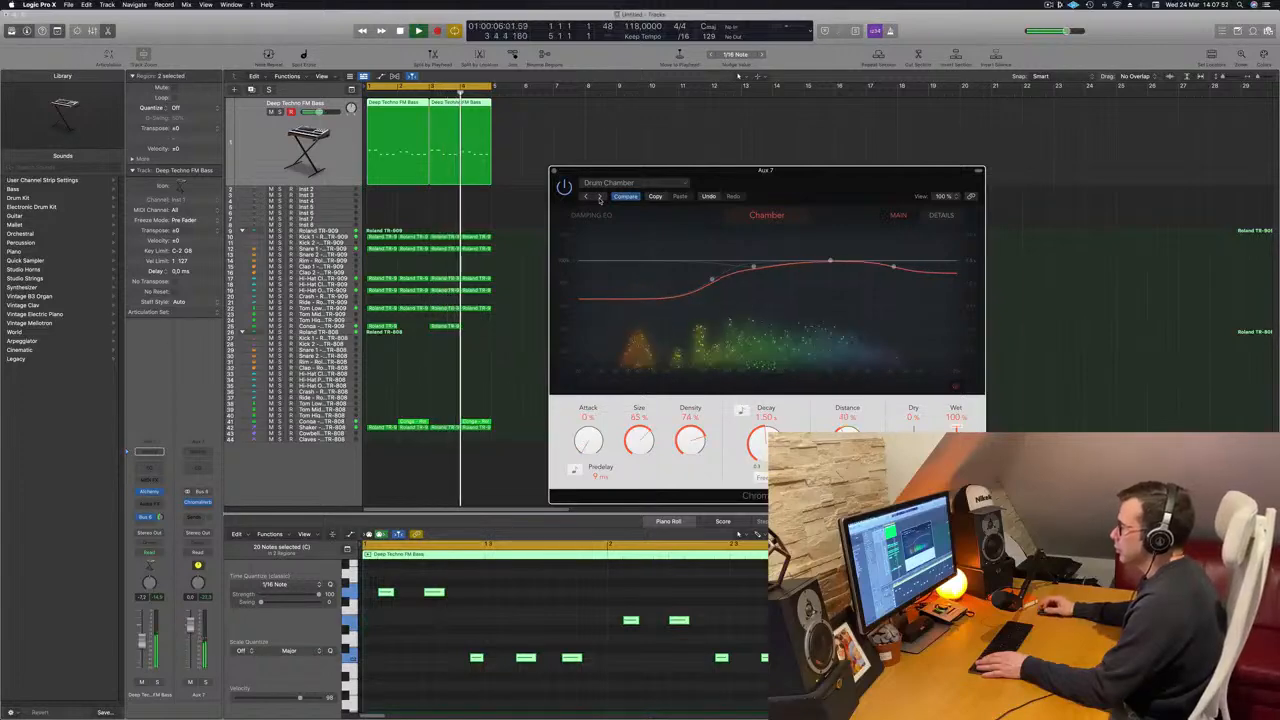
left_click(599, 197)
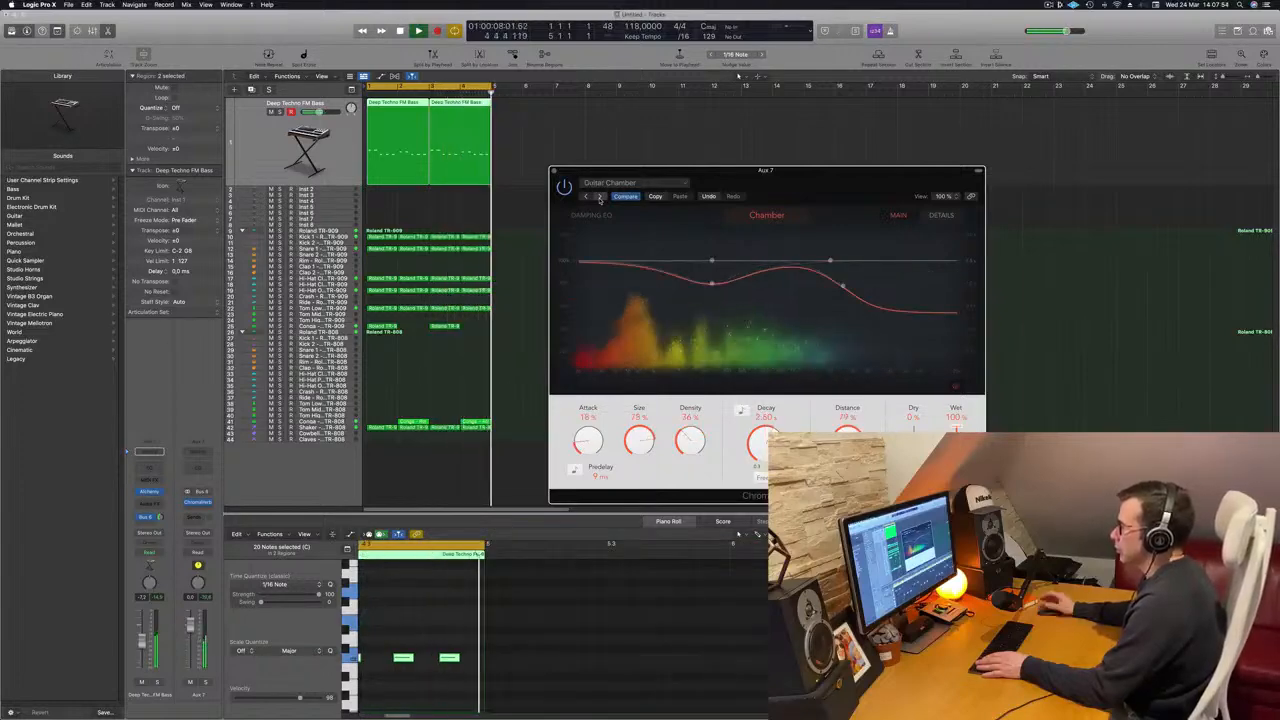
left_click(599, 197)
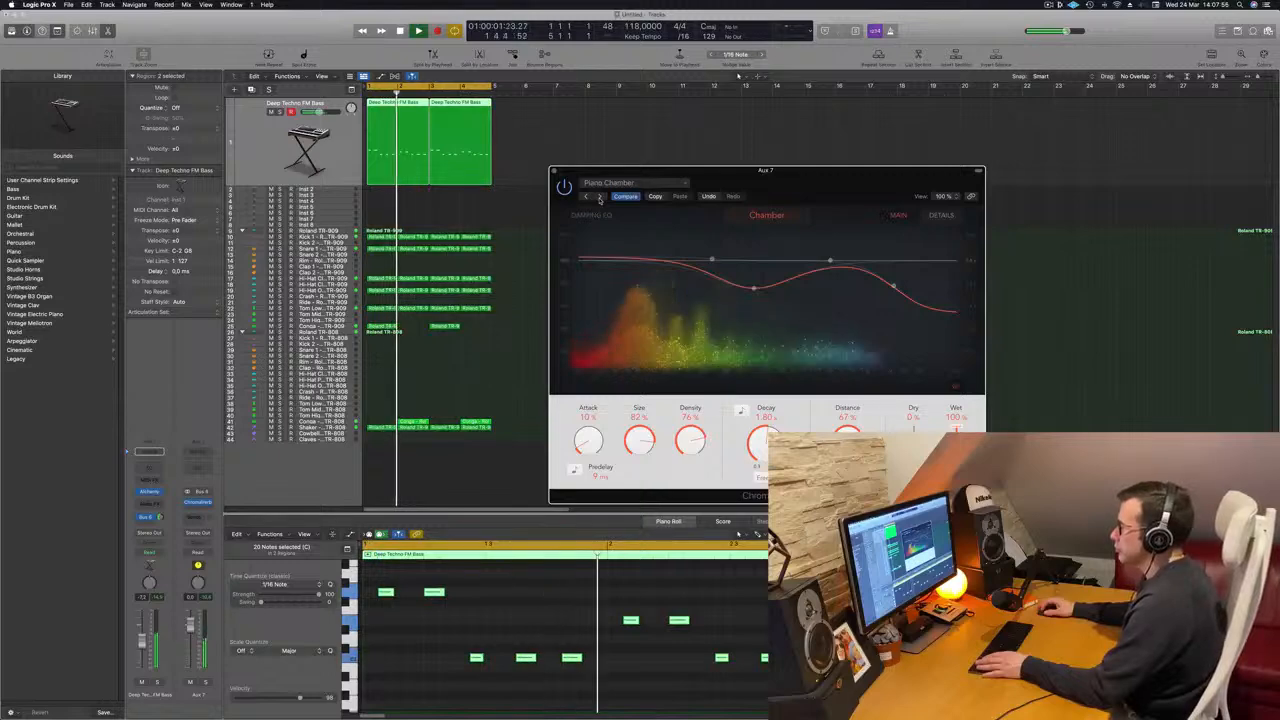
left_click(599, 197)
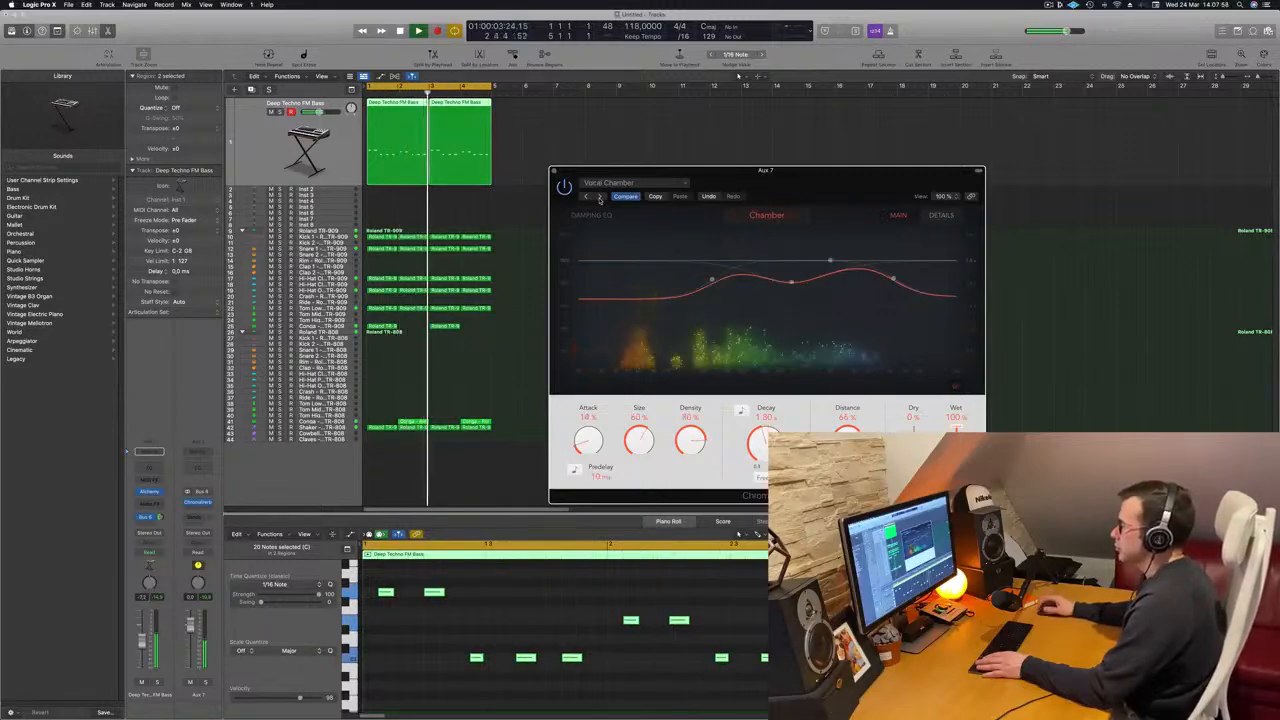
left_click(599, 197)
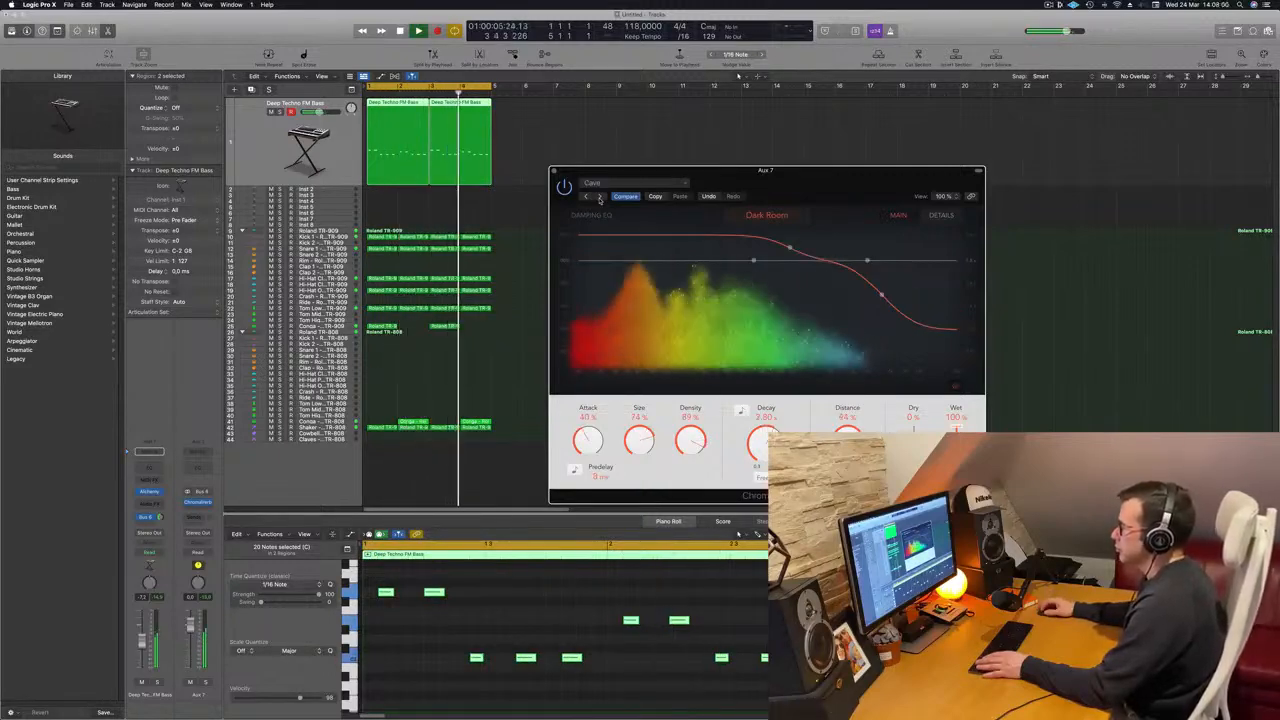
left_click(599, 197)
left_click(599, 197)
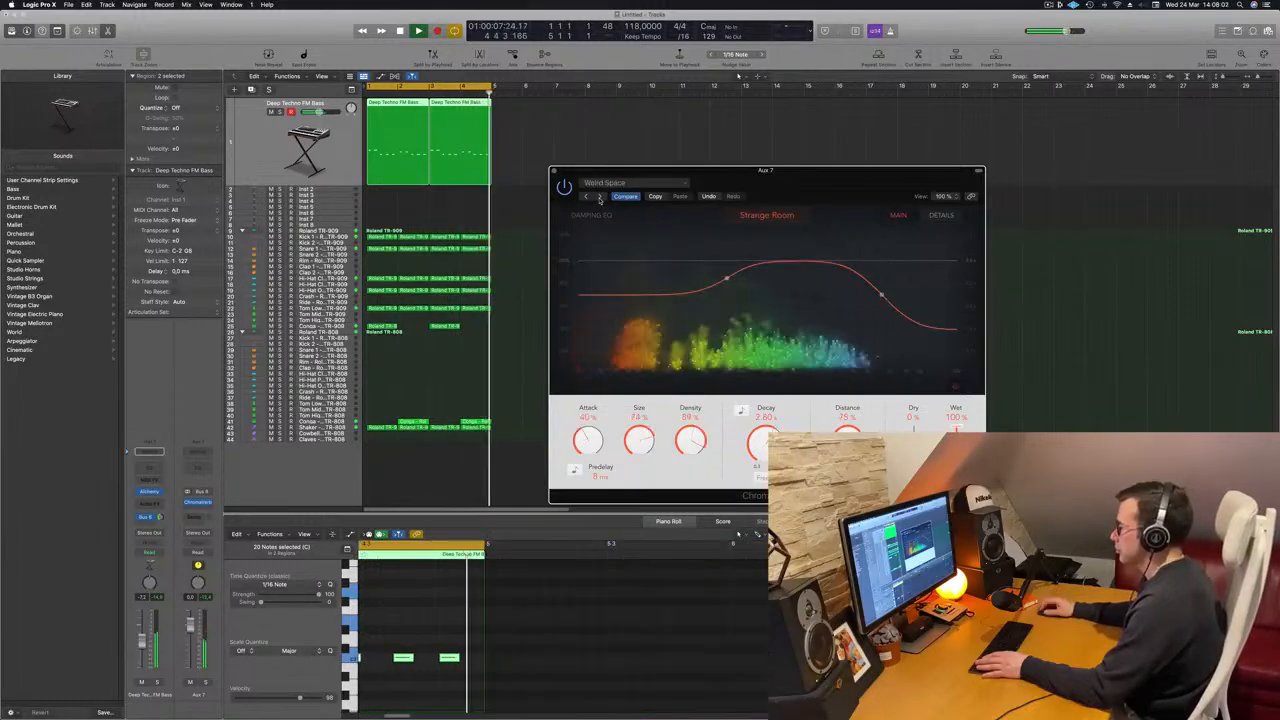
left_click(599, 197)
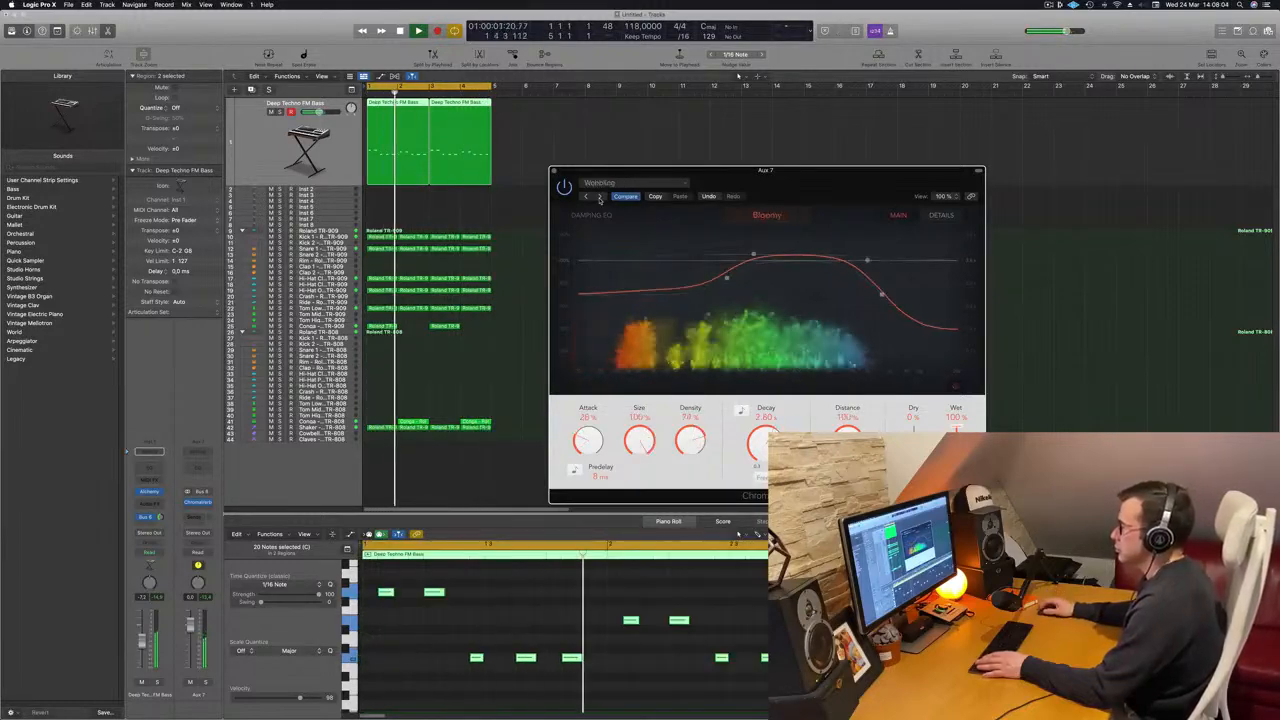
left_click(599, 197)
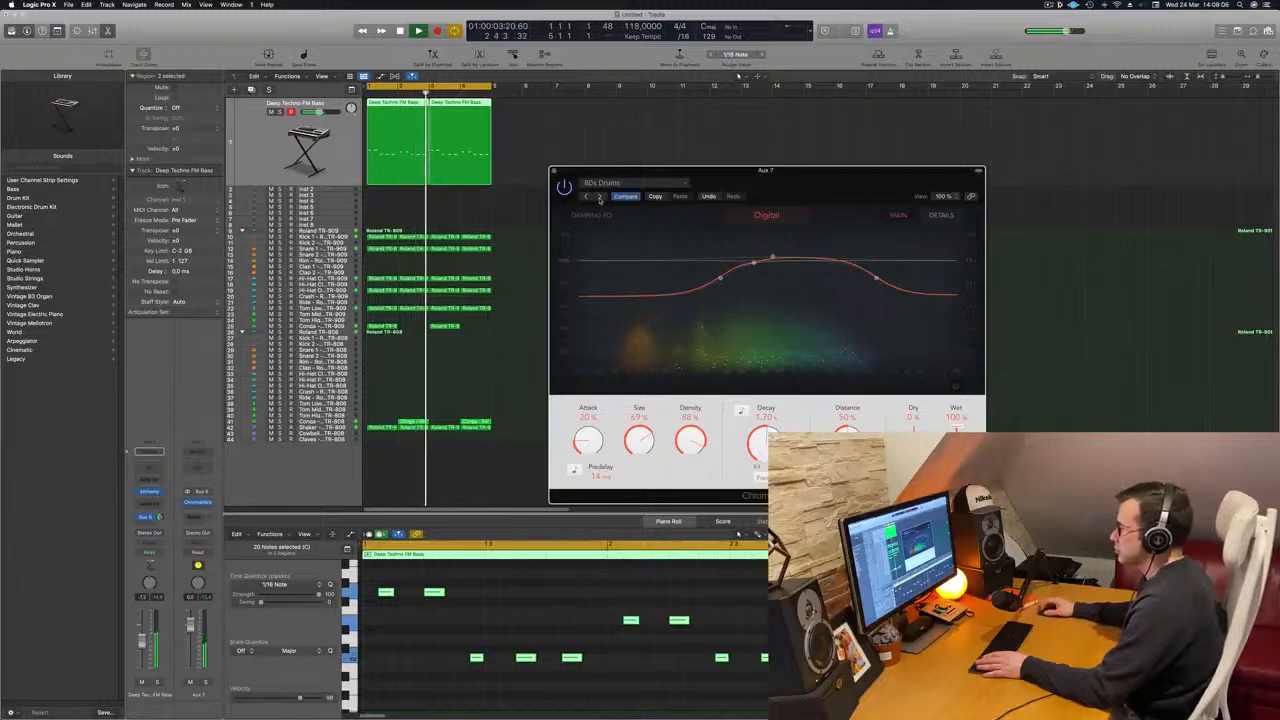
left_click(599, 197)
Load the 16th Sequencer Slapback preset from the Synth Reverbs category in ChromaVerb
left_click(647, 183)
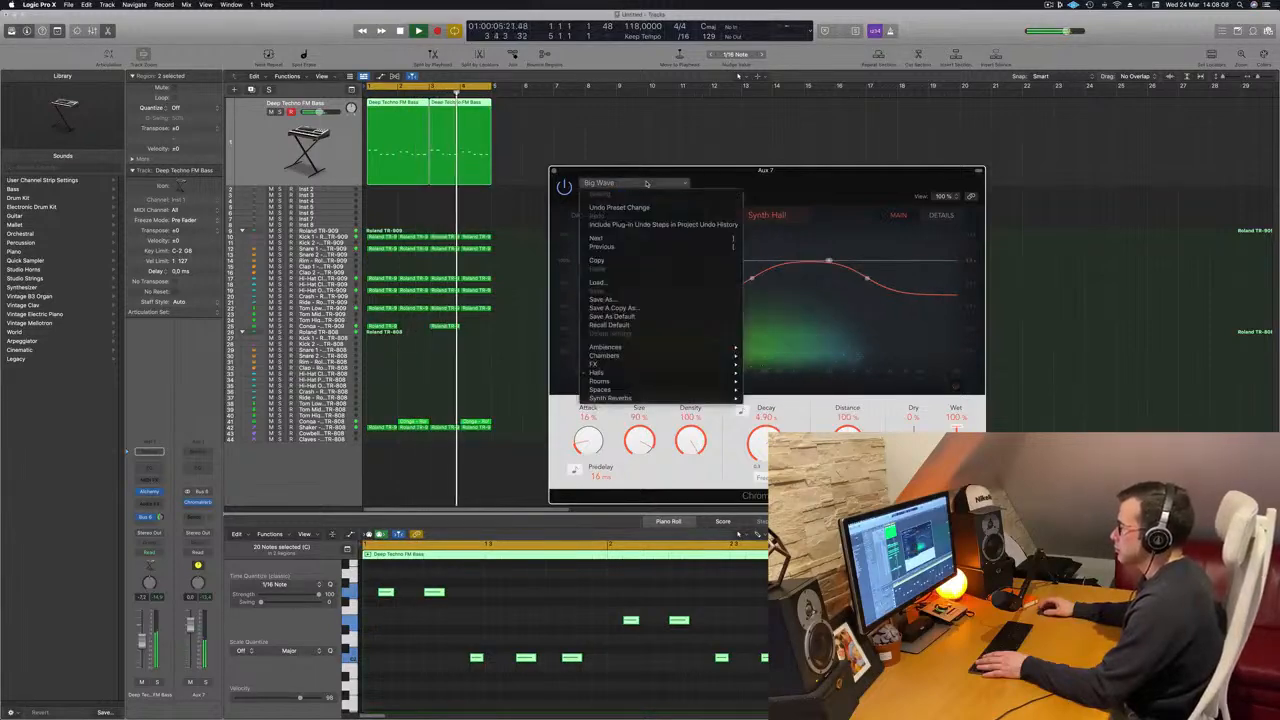
mouse_move(649, 399)
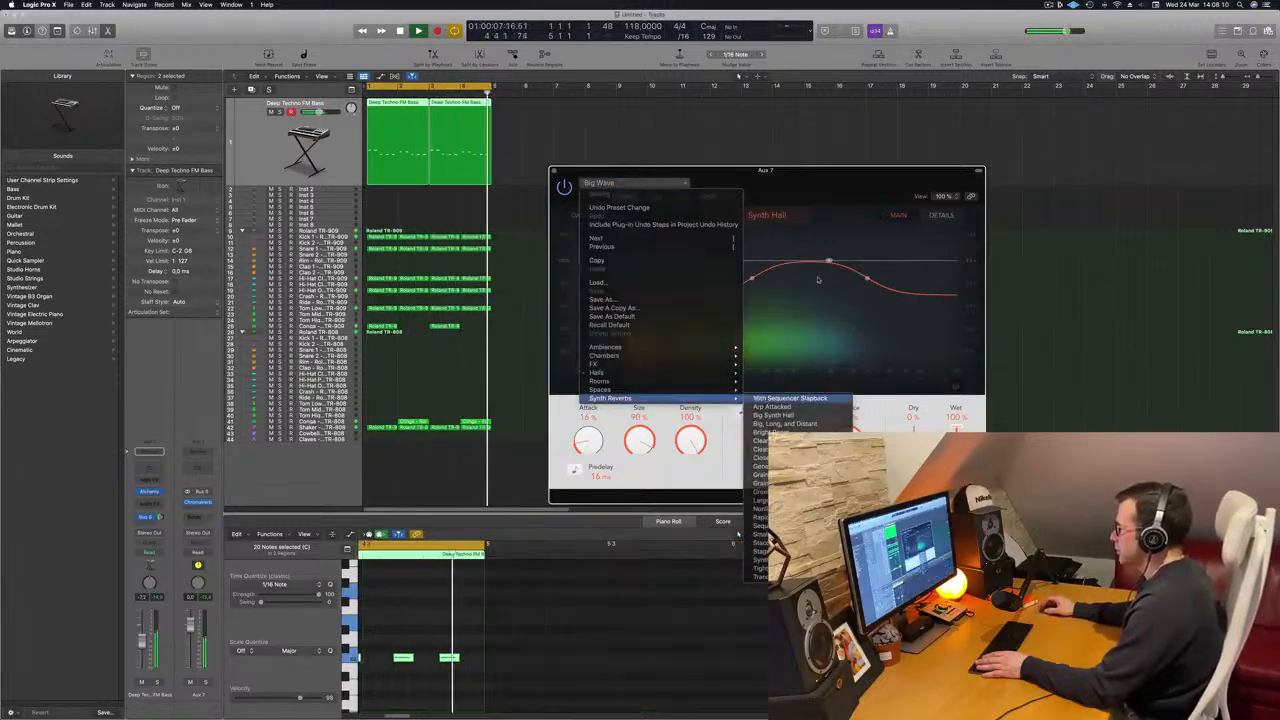
left_click(790, 405)
left_click_drag(800, 192, 842, 202)
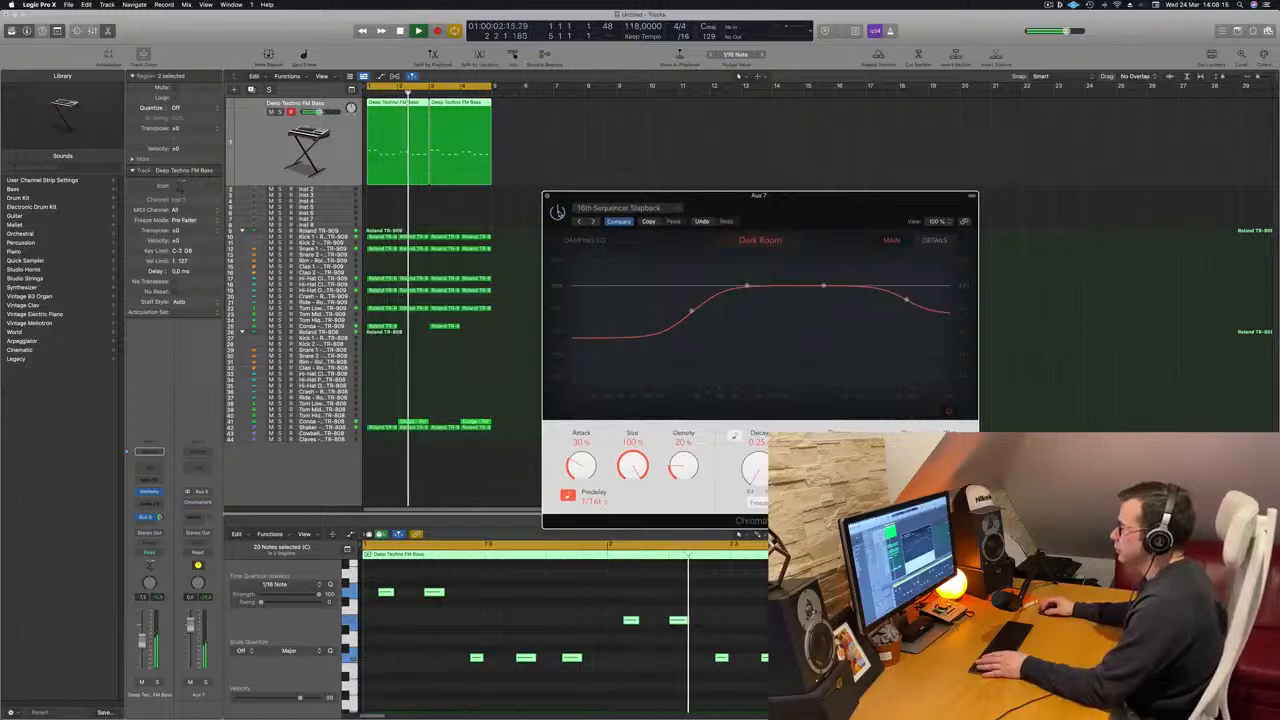
left_click_drag(793, 203, 833, 193)
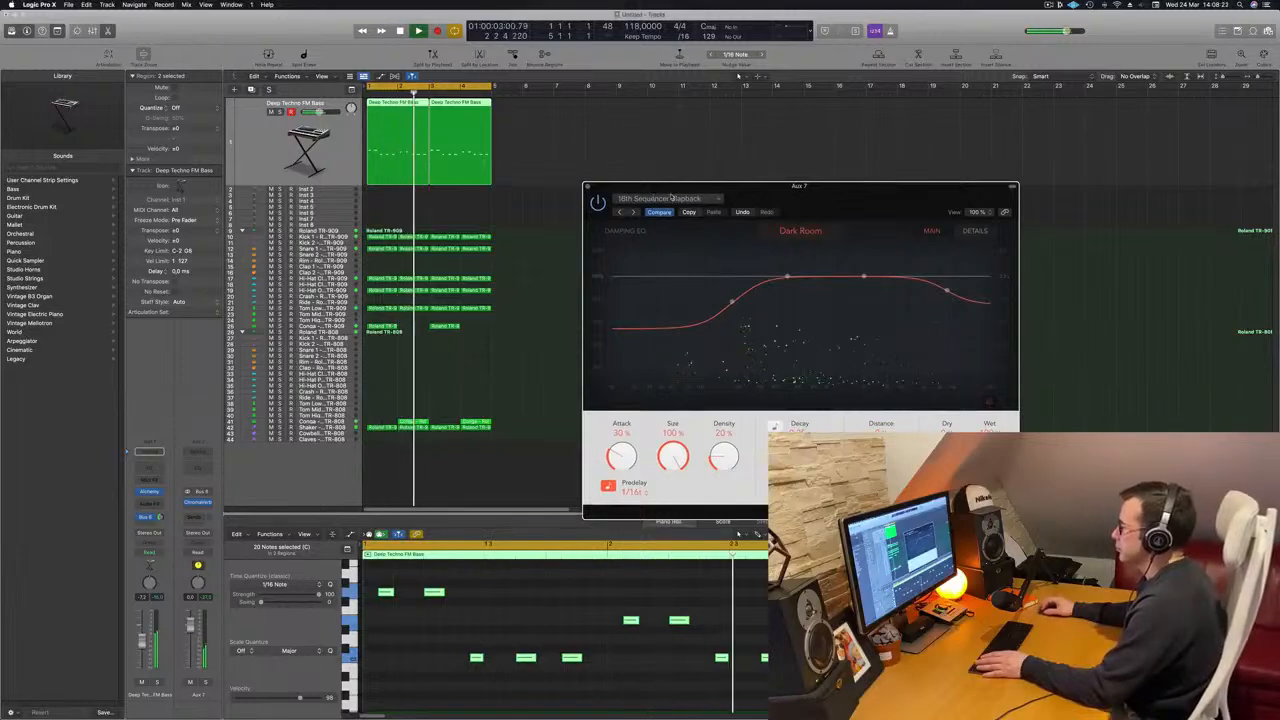
Check the reverb's detail settings with the output EQ, return to the main view and close the plug-in window
left_click(976, 230)
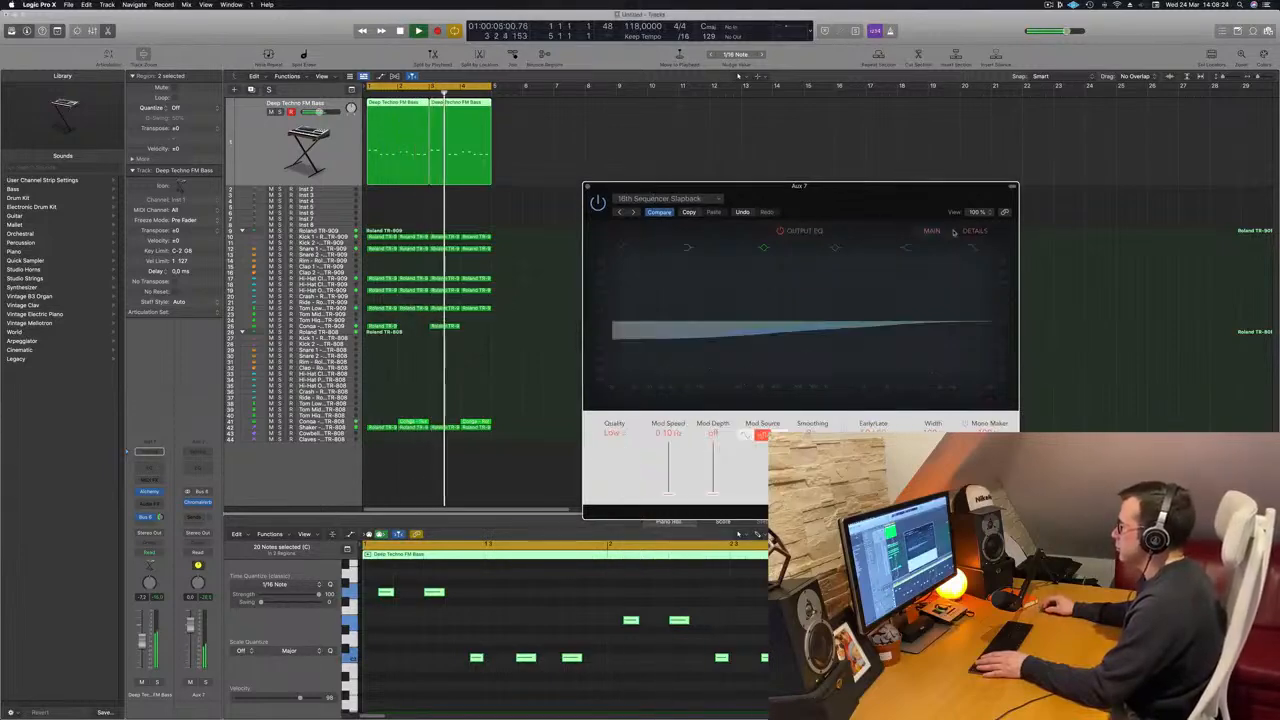
left_click(932, 229)
left_click_drag(852, 204, 823, 201)
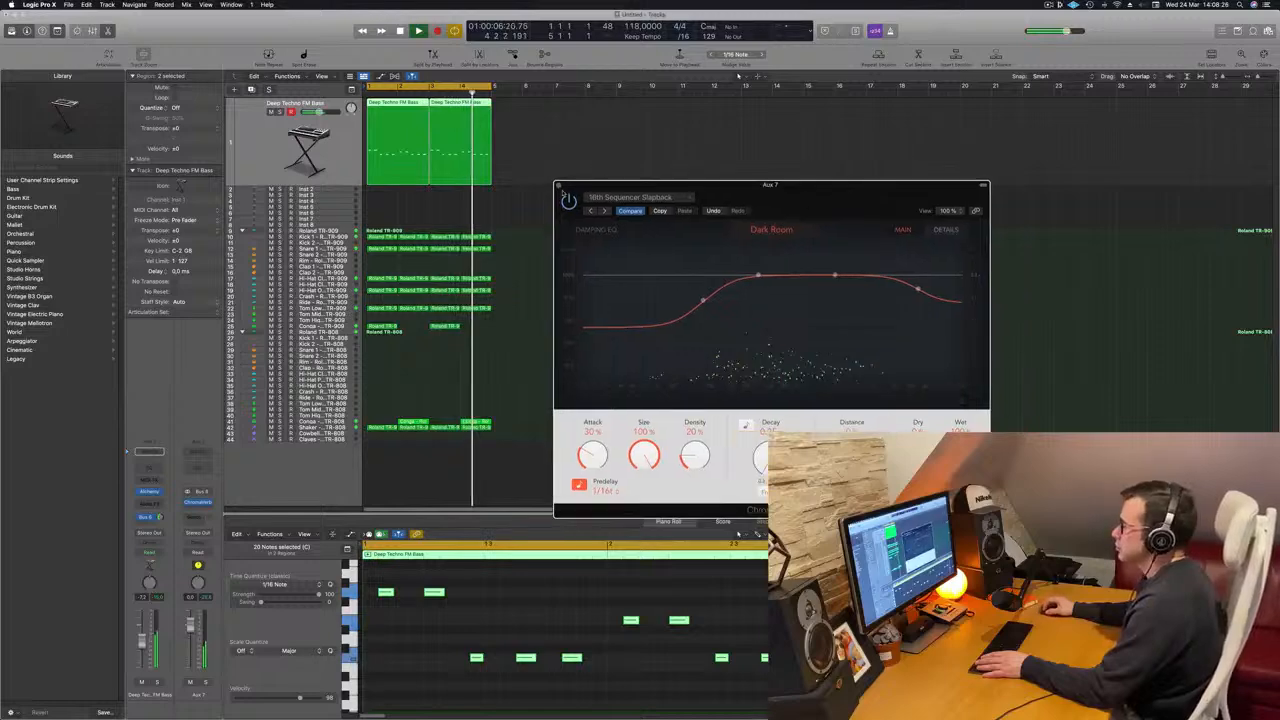
left_click(559, 183)
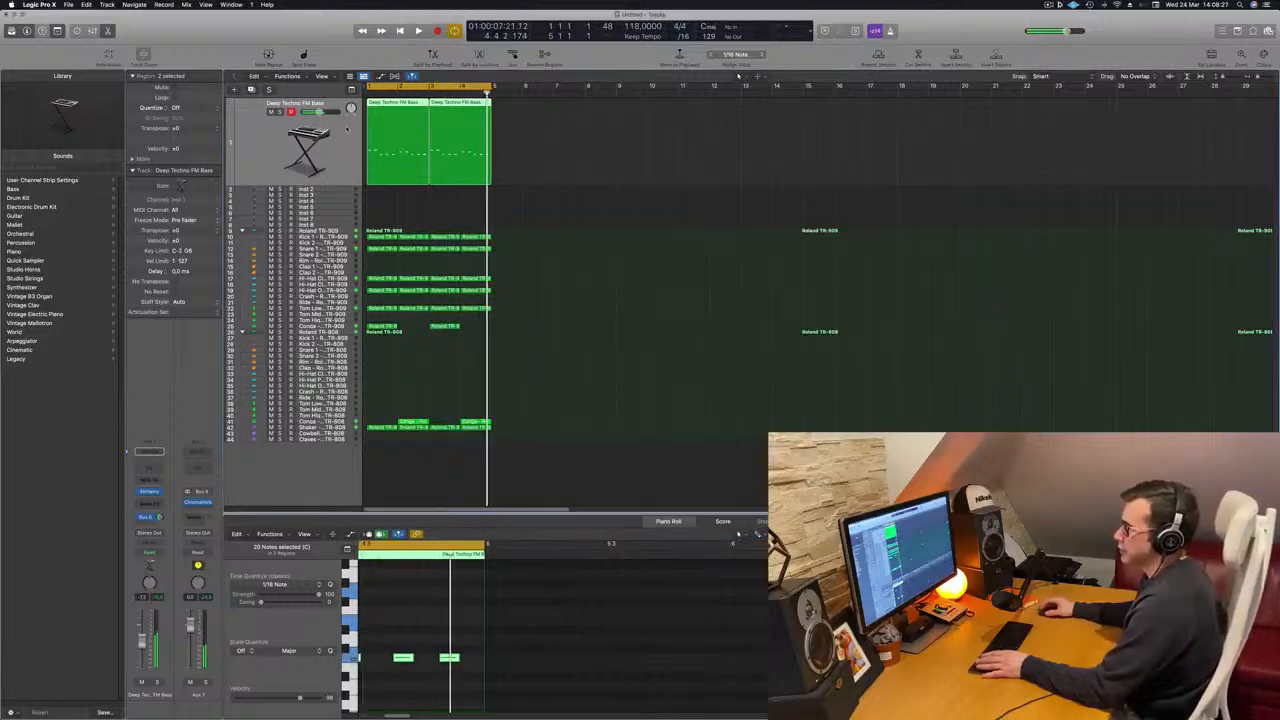
Add a second send from the Deep Techno FM Bass channel to another unused bus
left_click(146, 524)
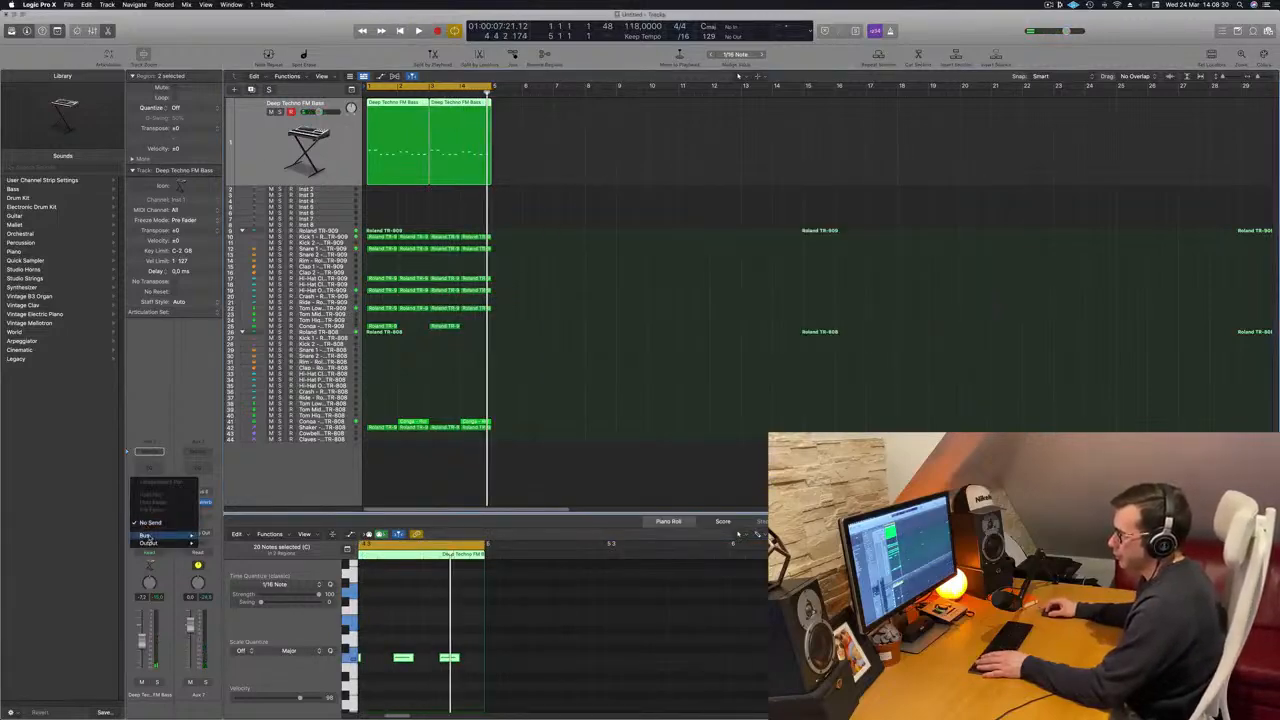
mouse_move(146, 536)
left_click(248, 470)
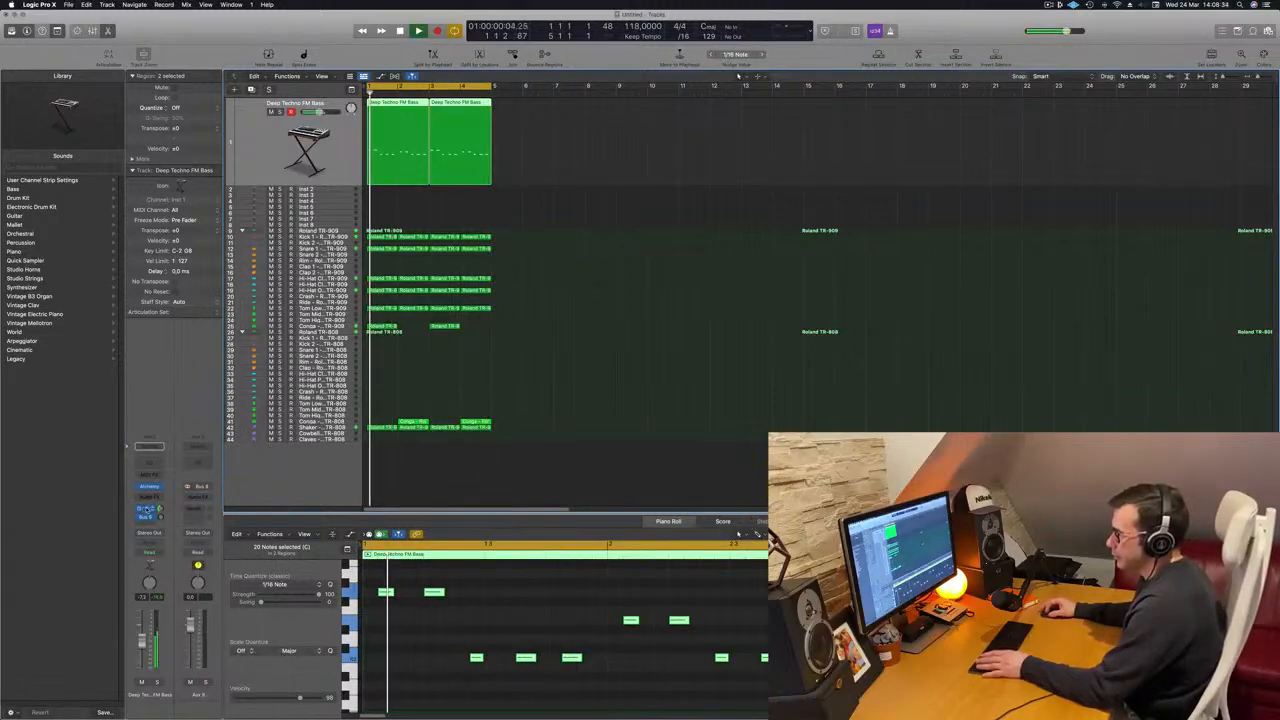
Switch between the two sends' aux channels and load a stereo ChromaVerb on the new one, Aux 8
left_click(148, 496)
left_click(199, 493)
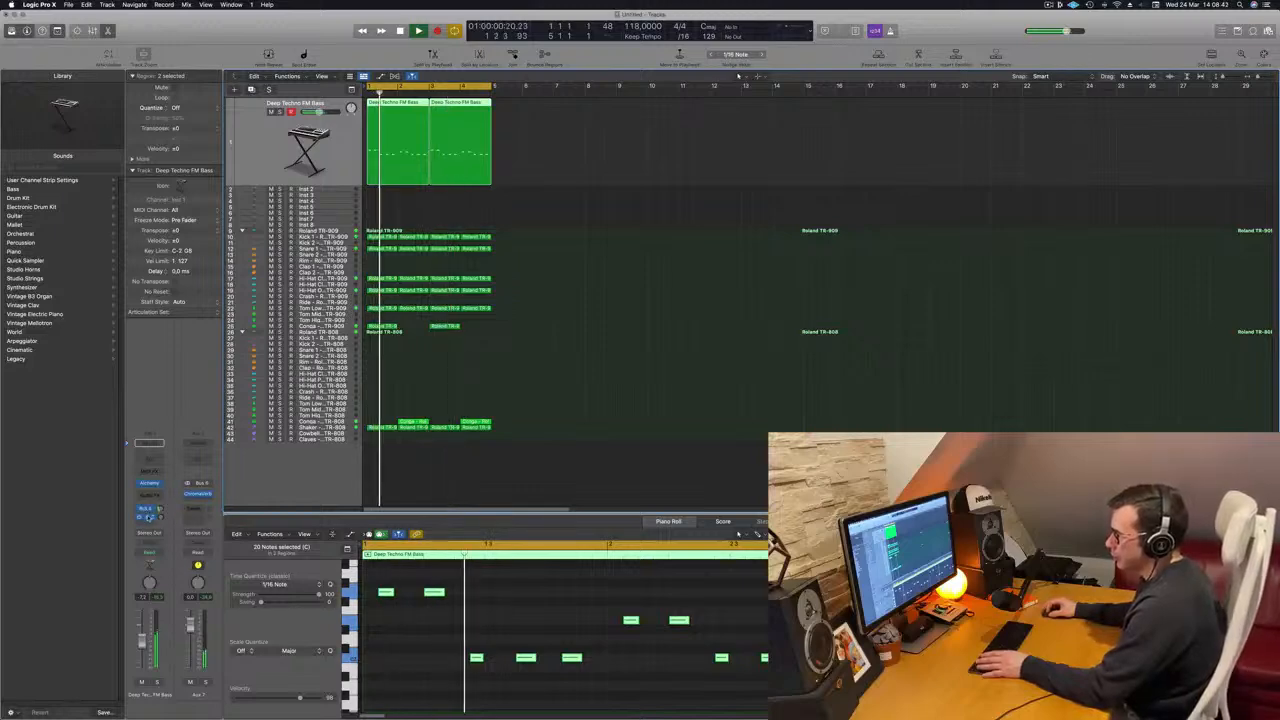
left_click(152, 510)
left_click(166, 489)
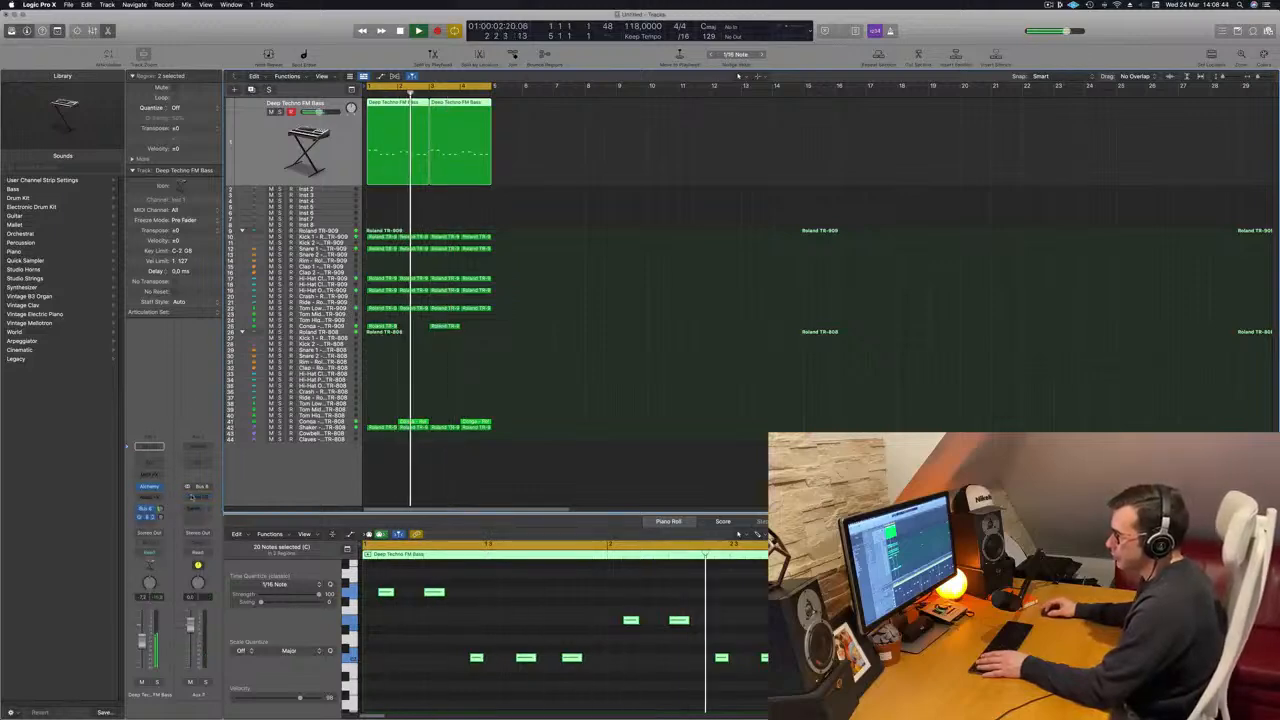
left_click(199, 491)
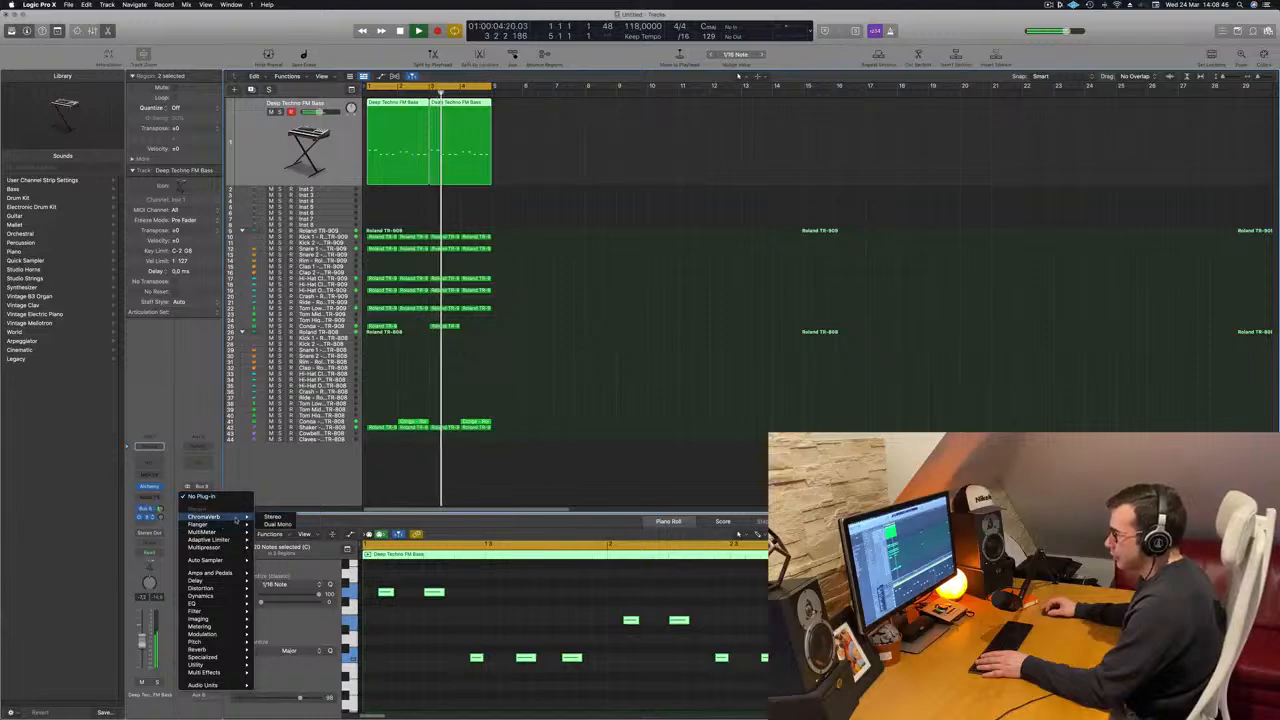
left_click(272, 517)
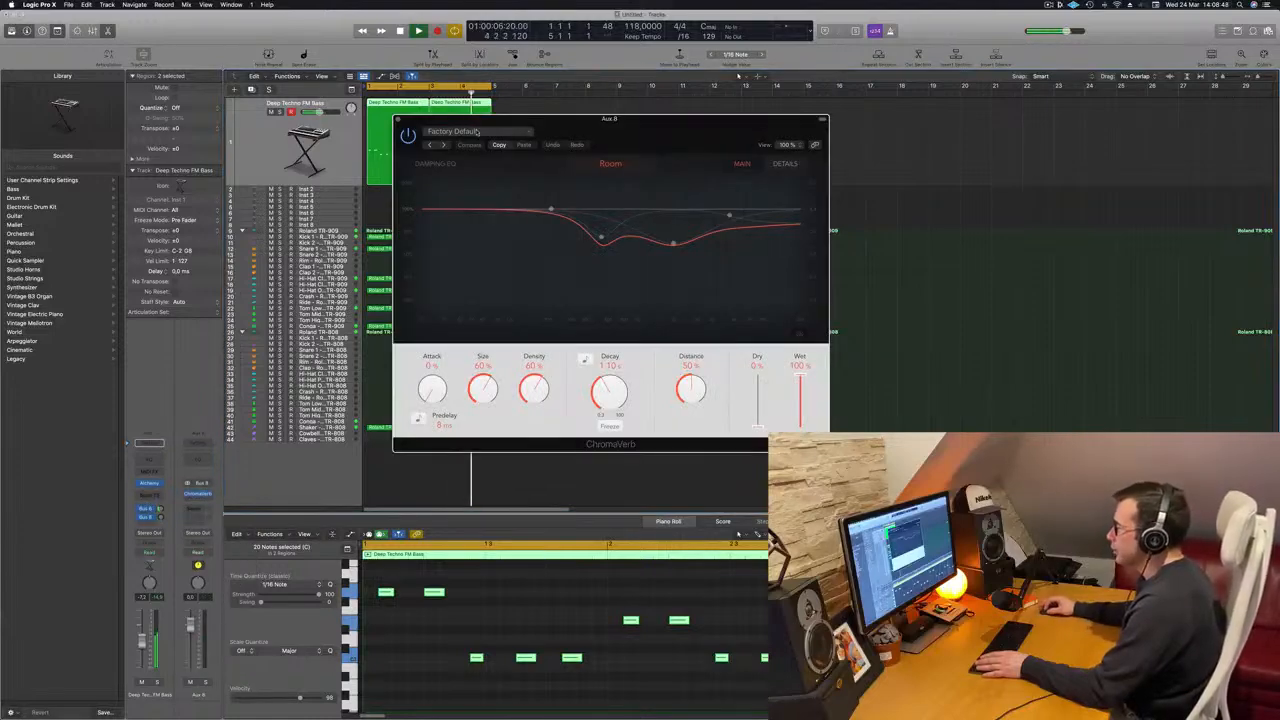
Load the Big Synth Hall preset from Synth Reverbs on the Aux 8 reverb and raise the bass channel's new send level
left_click(478, 132)
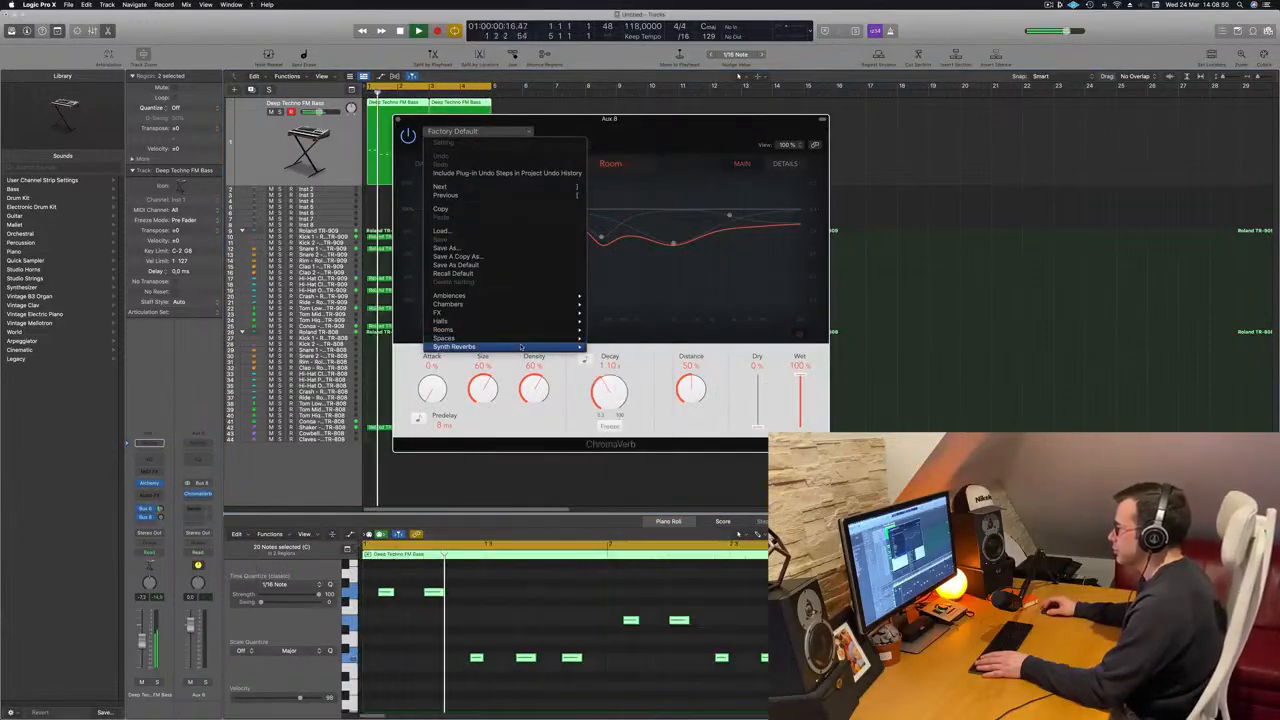
mouse_move(521, 347)
left_click(640, 362)
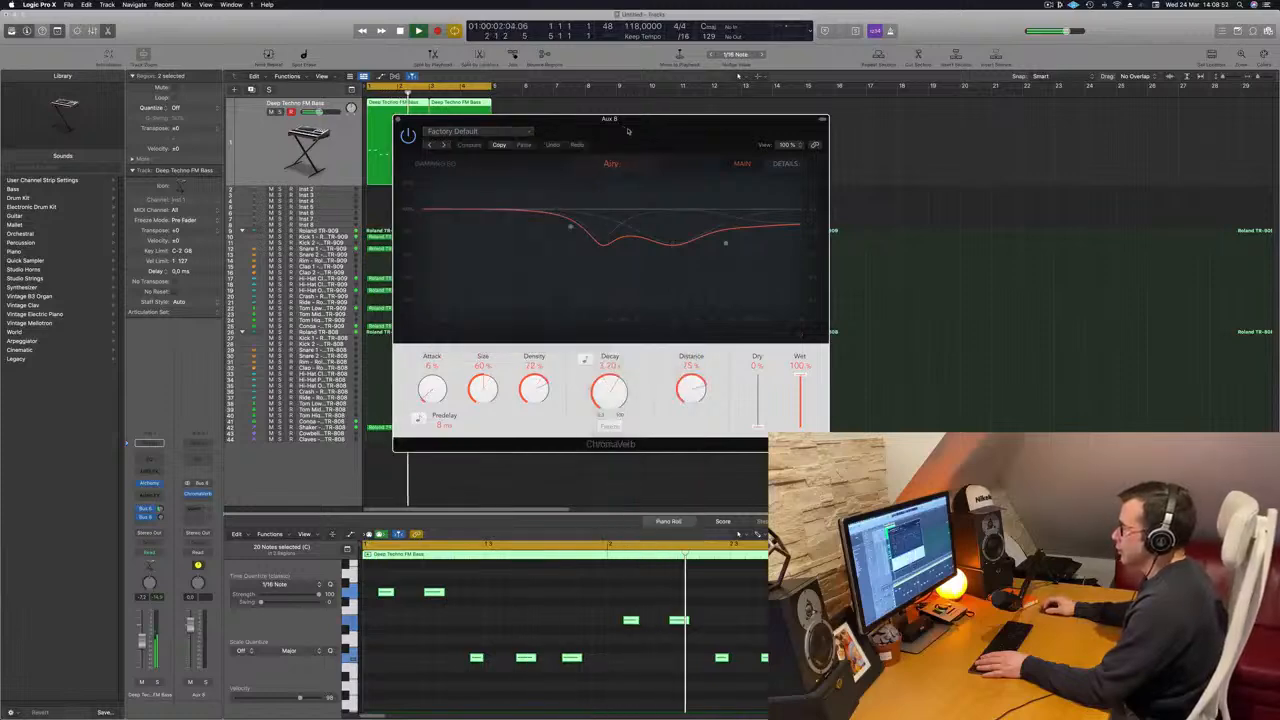
left_click_drag(628, 131, 754, 143)
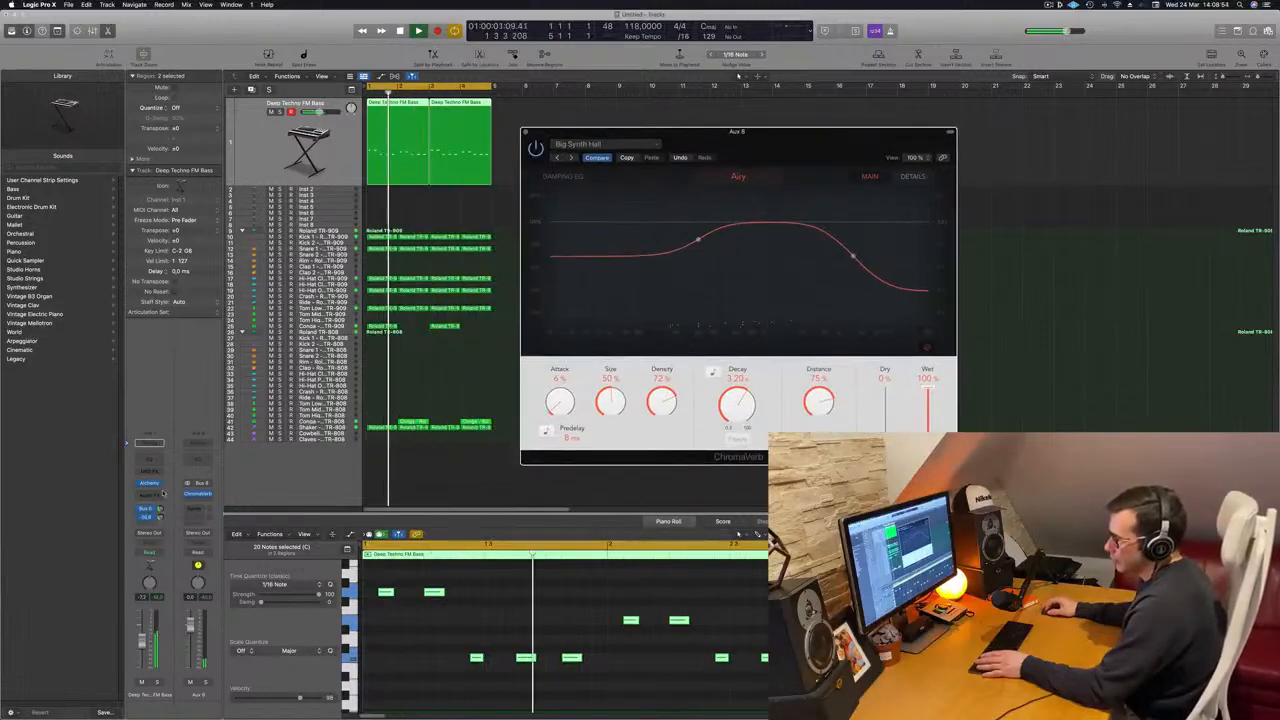
left_click_drag(163, 493, 163, 483)
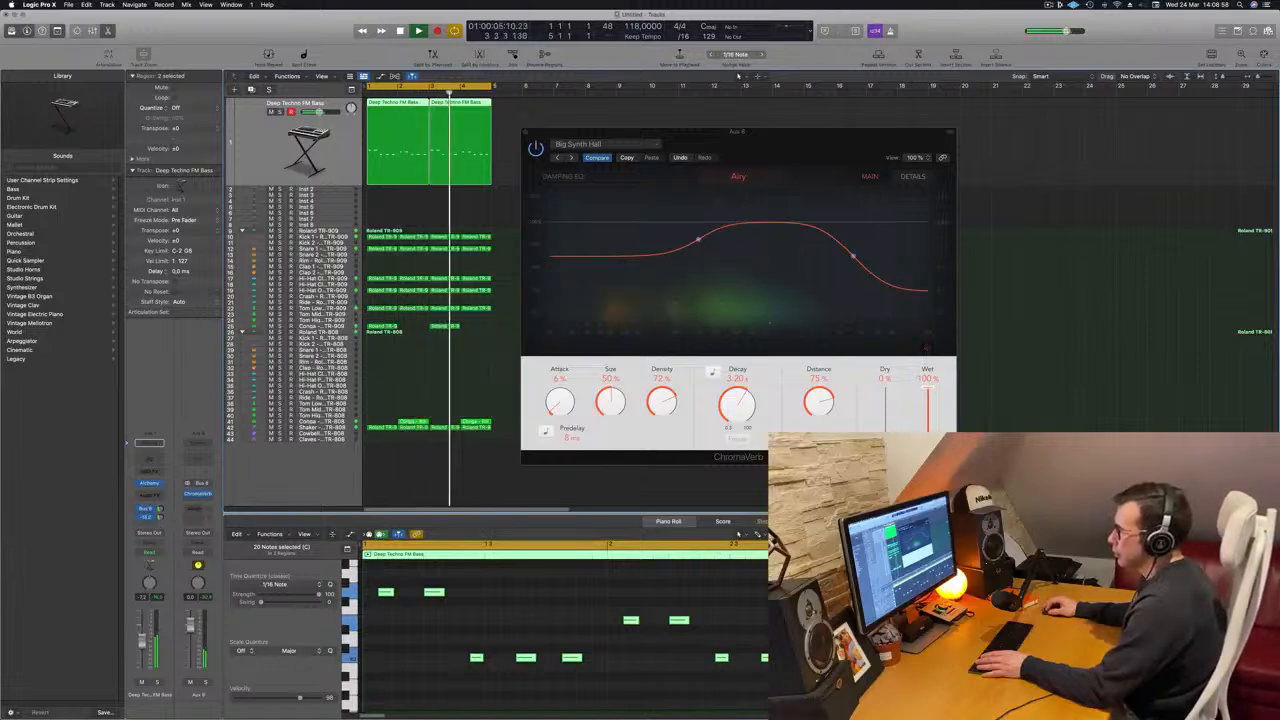
left_click_drag(738, 131, 710, 150)
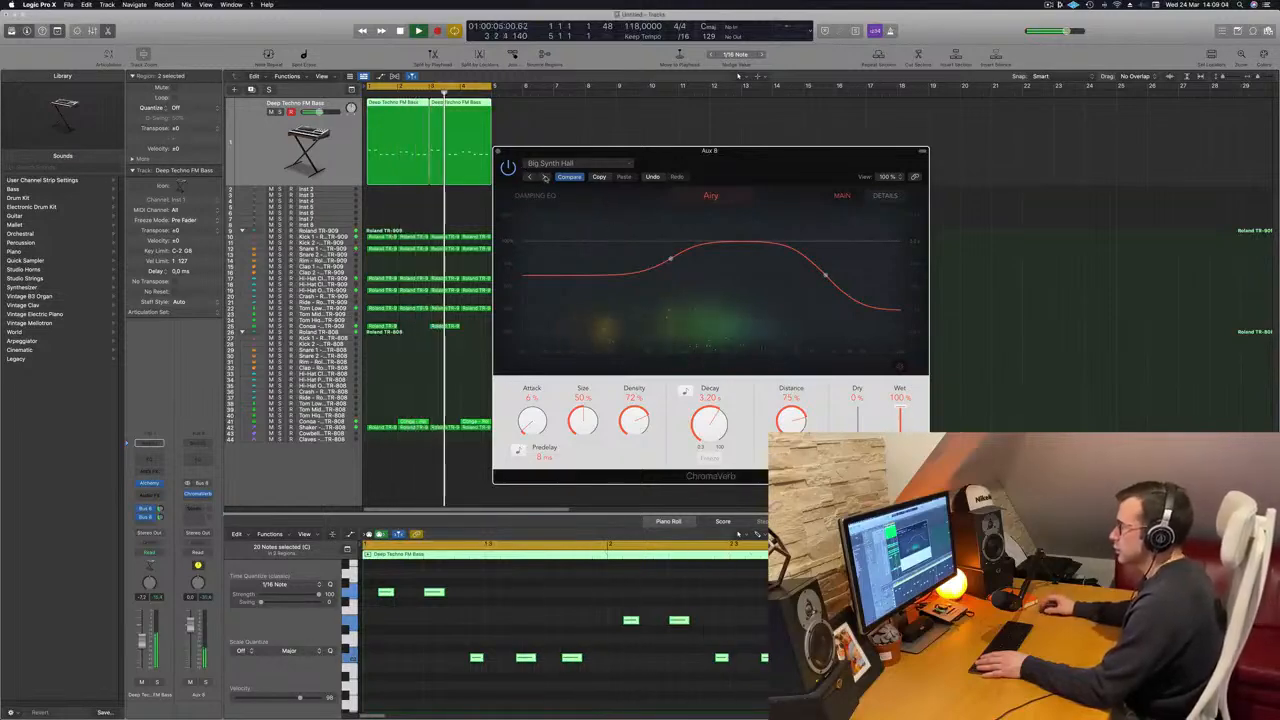
Audition the following presets up to Bright Room and go back to Big Synth Hall
left_click(545, 177)
left_click(545, 177)
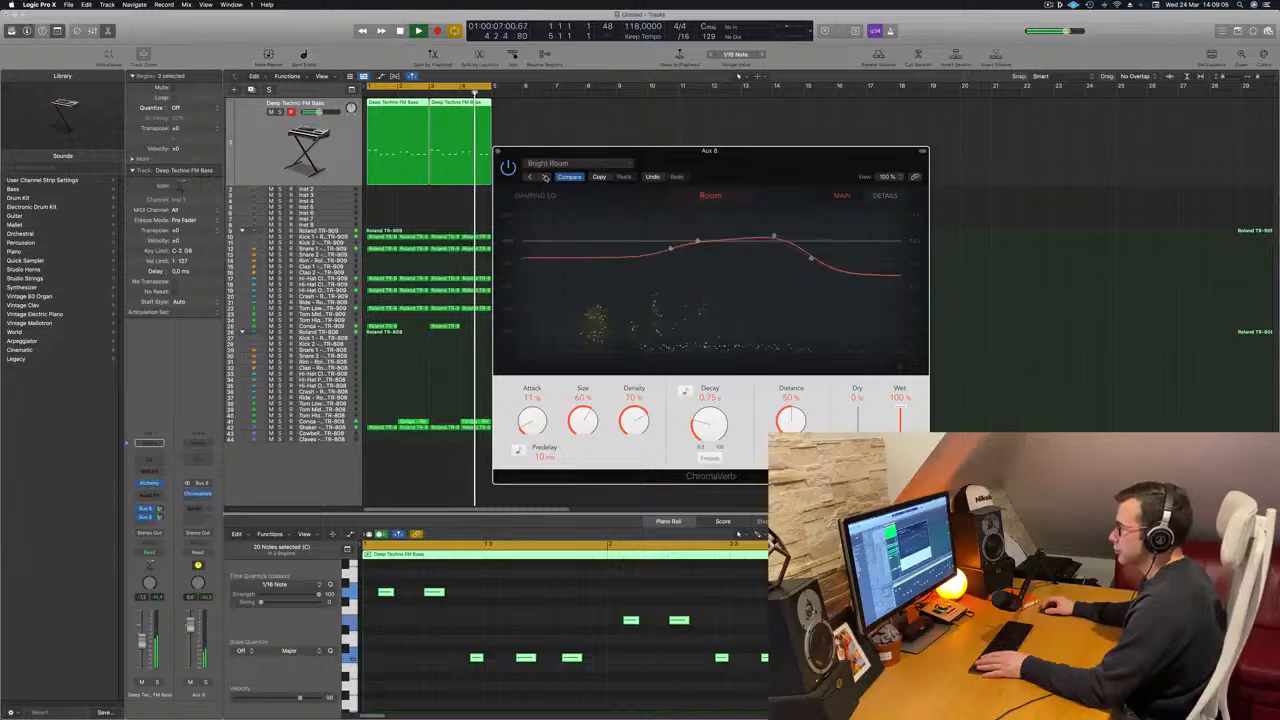
left_click(530, 177)
left_click(530, 177)
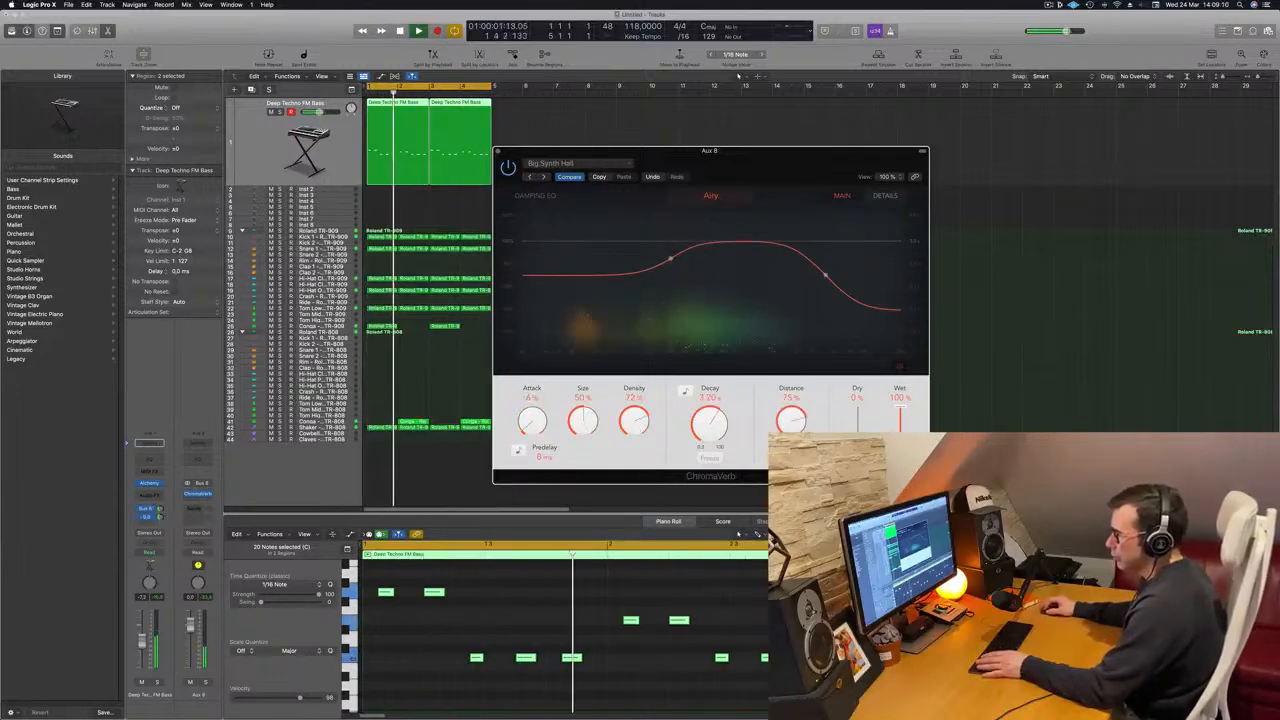
Fine-tune the bass channel's send level to the Big Synth Hall reverb and close the plug-in window
left_click_drag(160, 517, 161, 517)
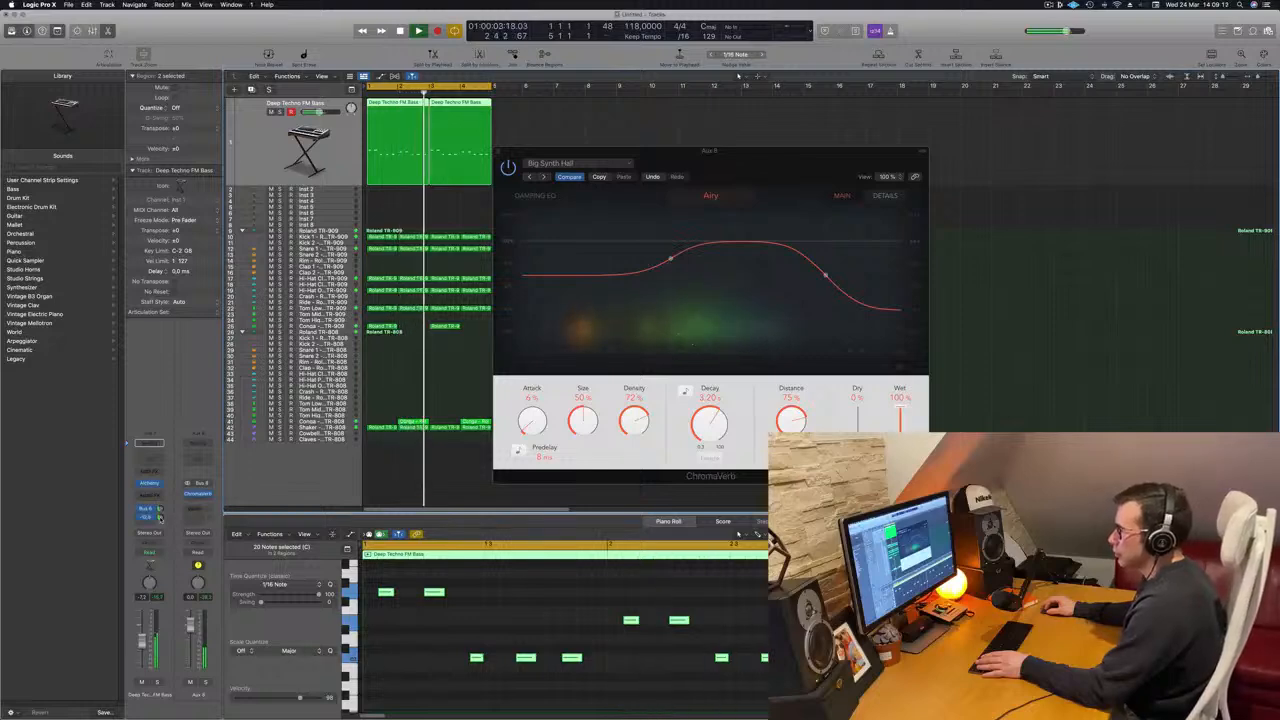
left_click_drag(745, 155, 713, 155)
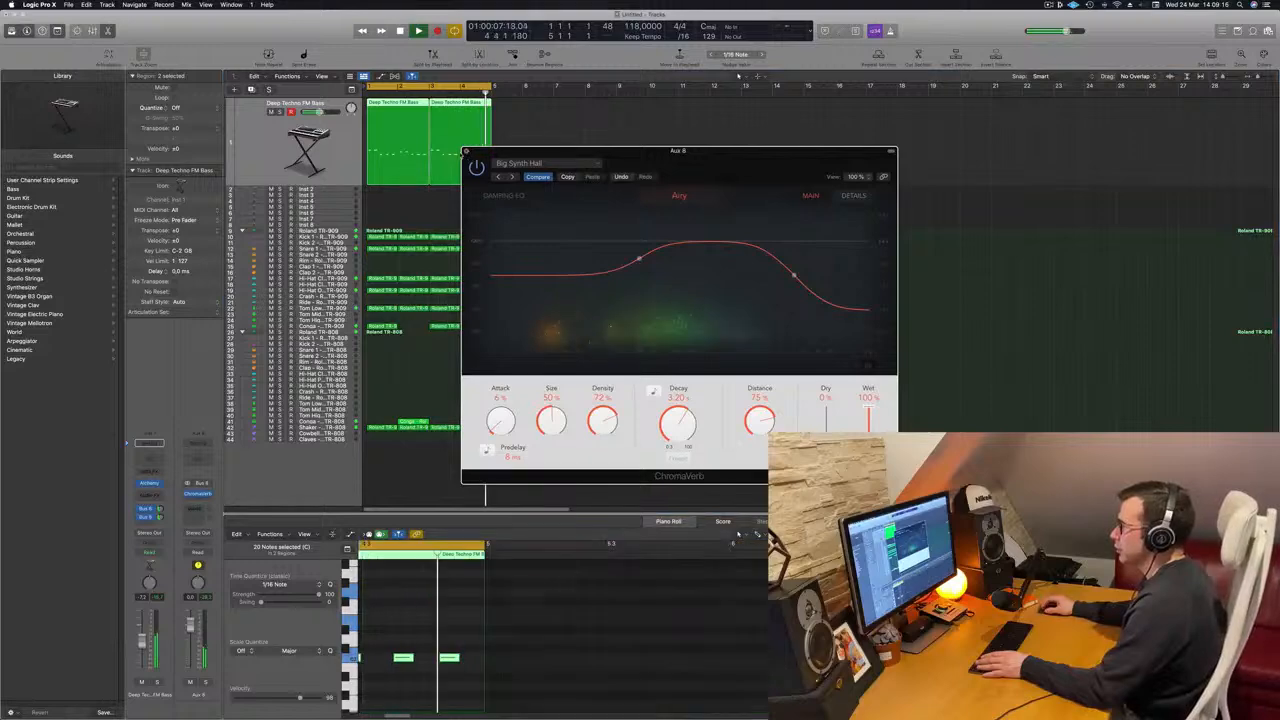
left_click(468, 152)
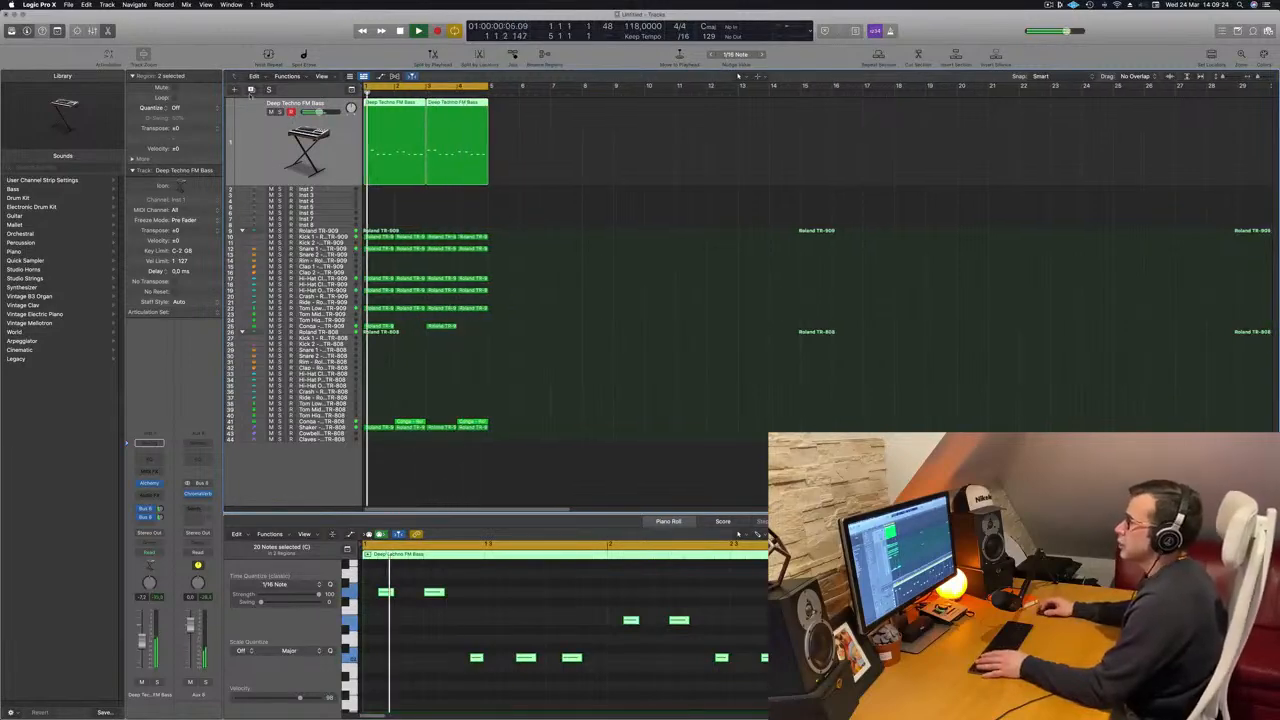
Duplicate the Deep Techno FM Bass track with its settings, stop playback and copy the first bass region onto the new track
key("super+d")
key("space")
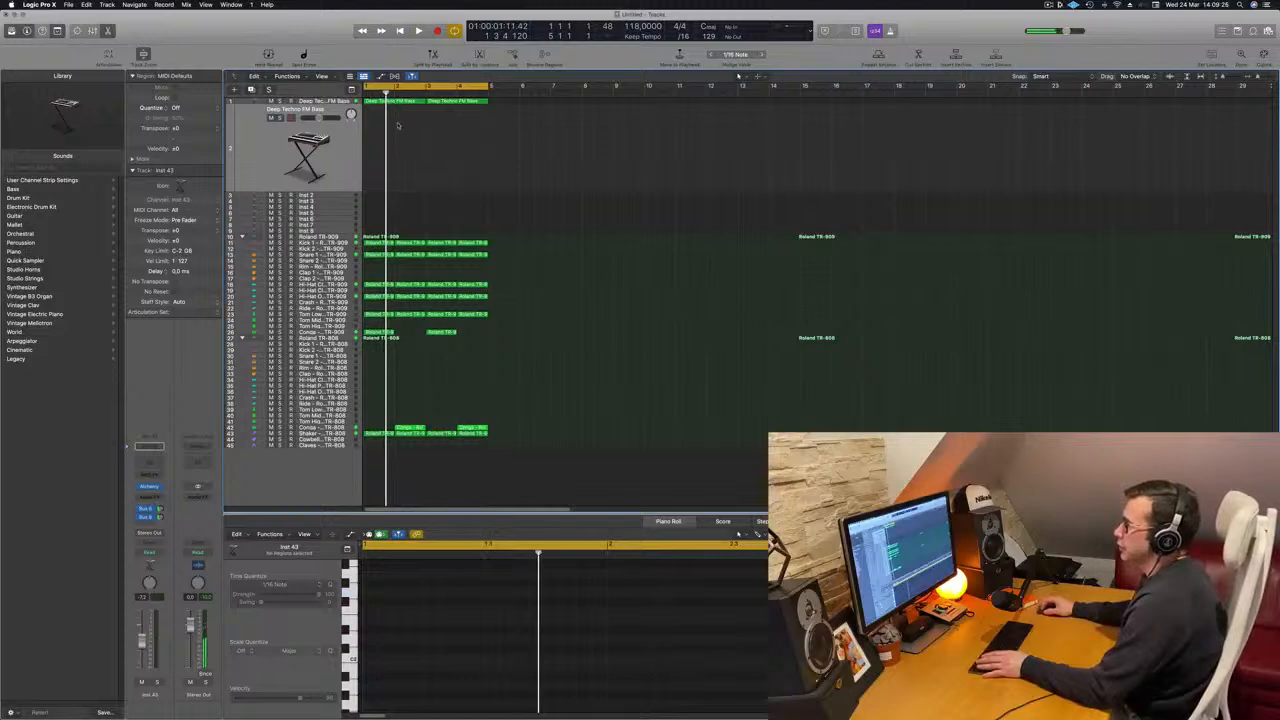
left_click(394, 102)
left_click_drag(388, 130, 390, 150)
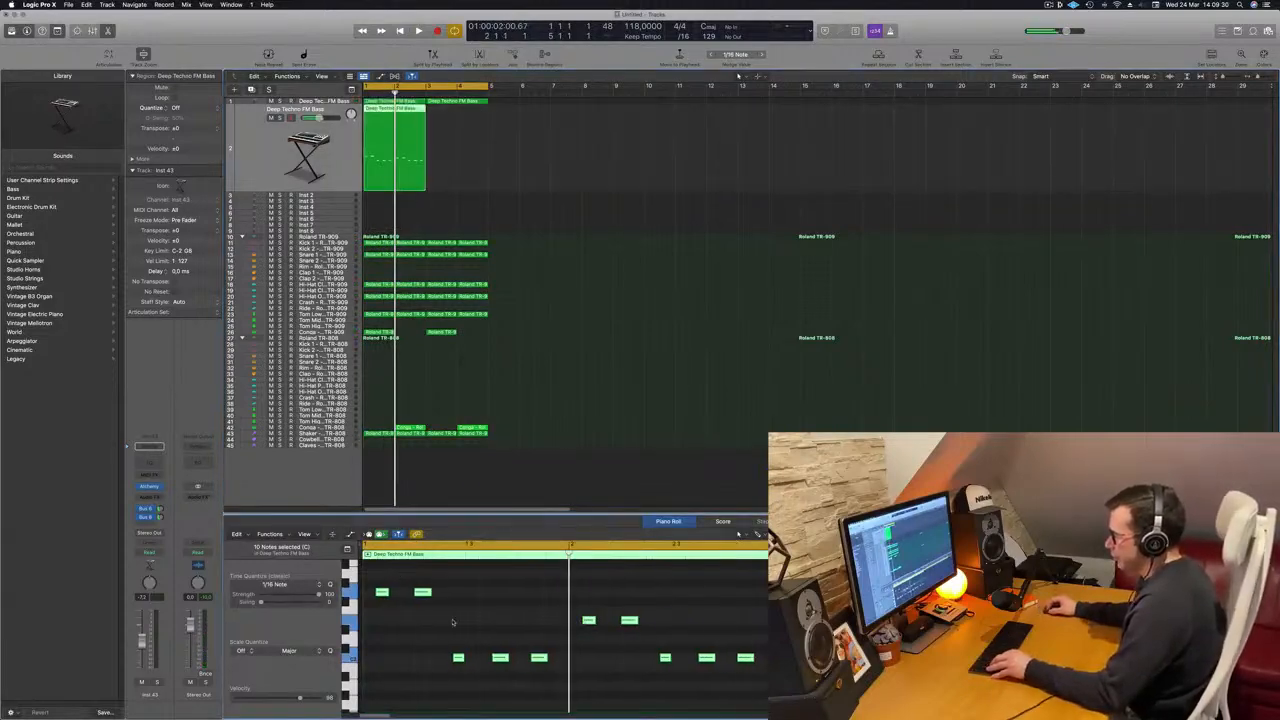
Move one note of each of the three pitches to the start of bar 1 to stack them as a chord
left_click_drag(585, 621, 370, 618)
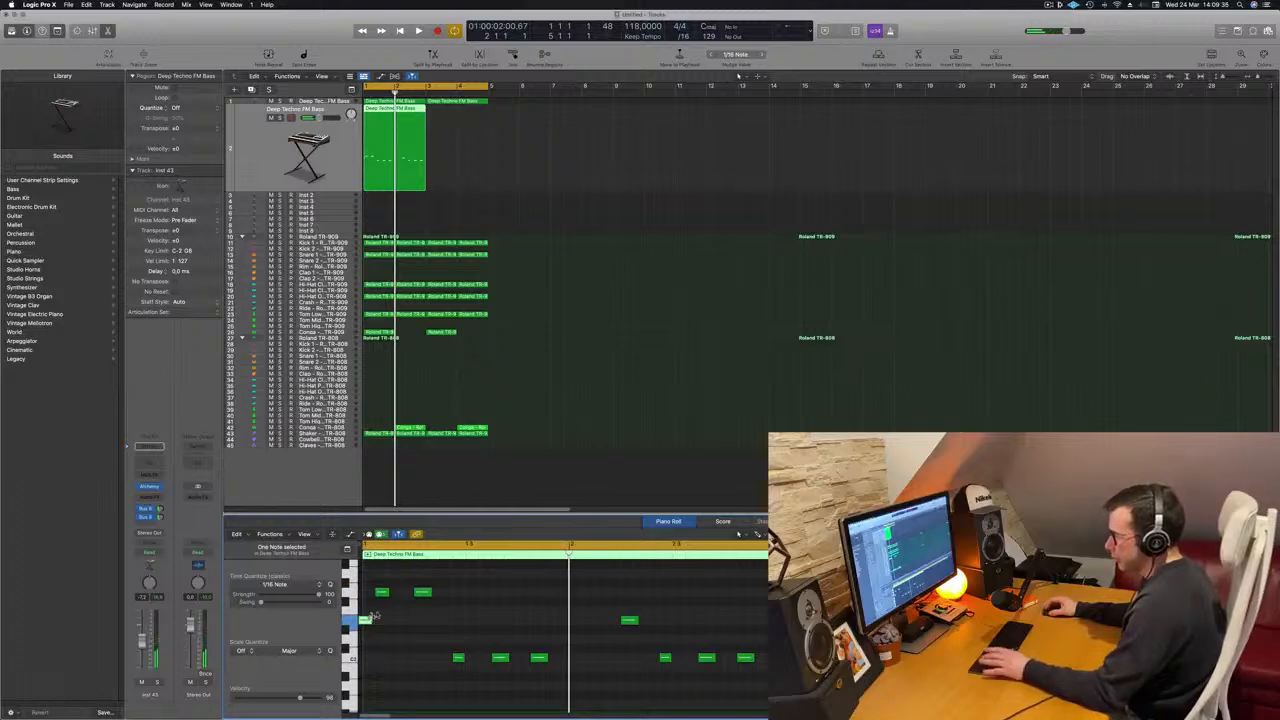
left_click(381, 593)
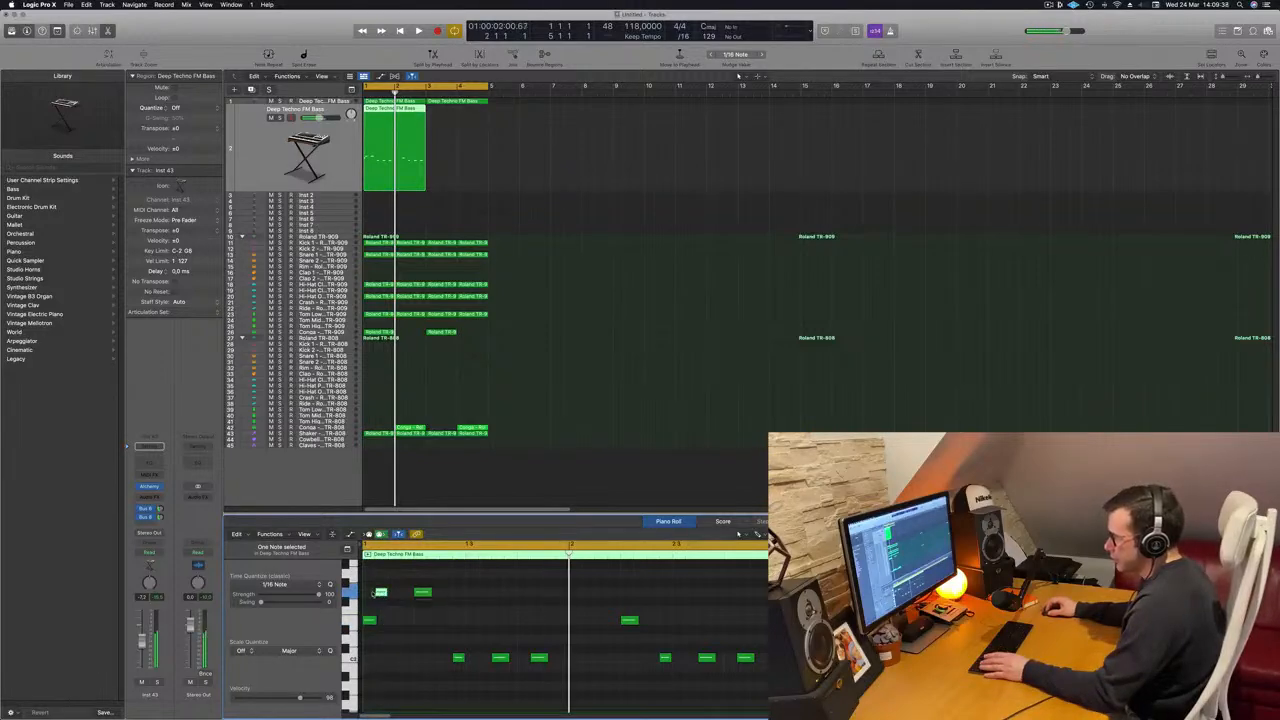
left_click_drag(374, 592, 367, 593)
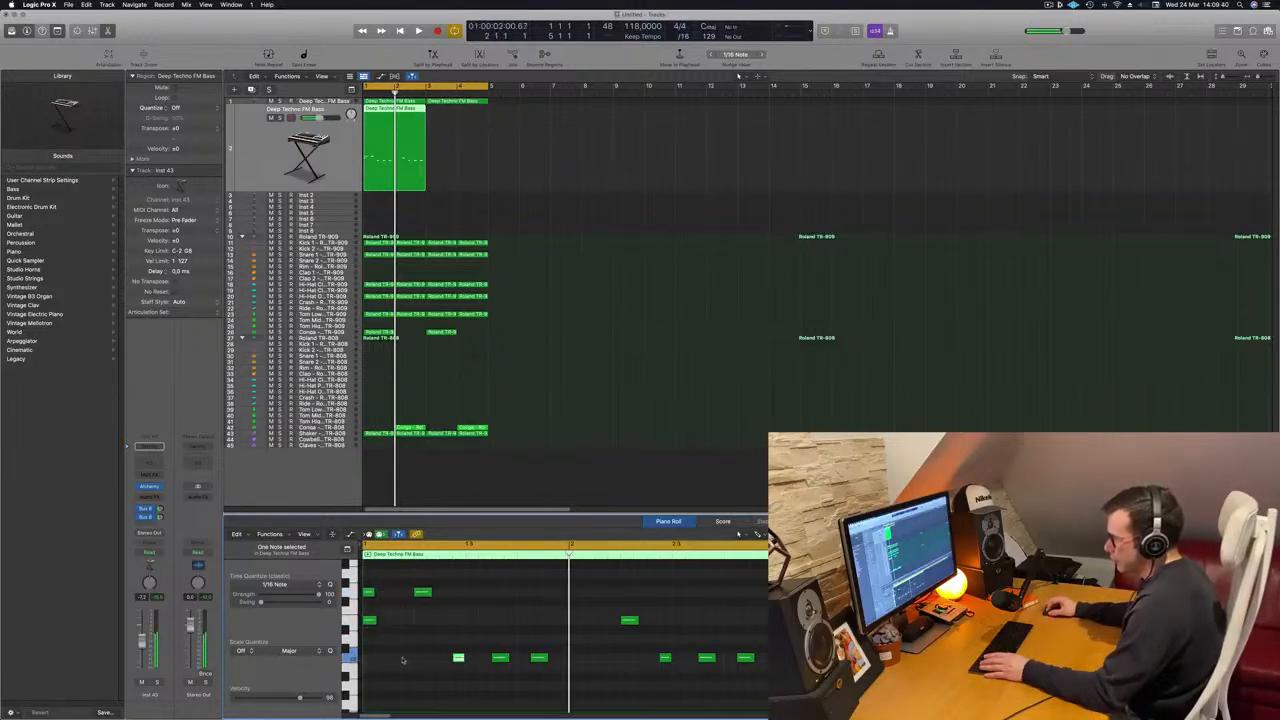
left_click_drag(456, 658, 370, 659)
Delete all notes after the opening chord, audition the loop and lengthen the three chord notes to one bar
left_click_drag(408, 585, 776, 687)
key("Delete")
key("space")
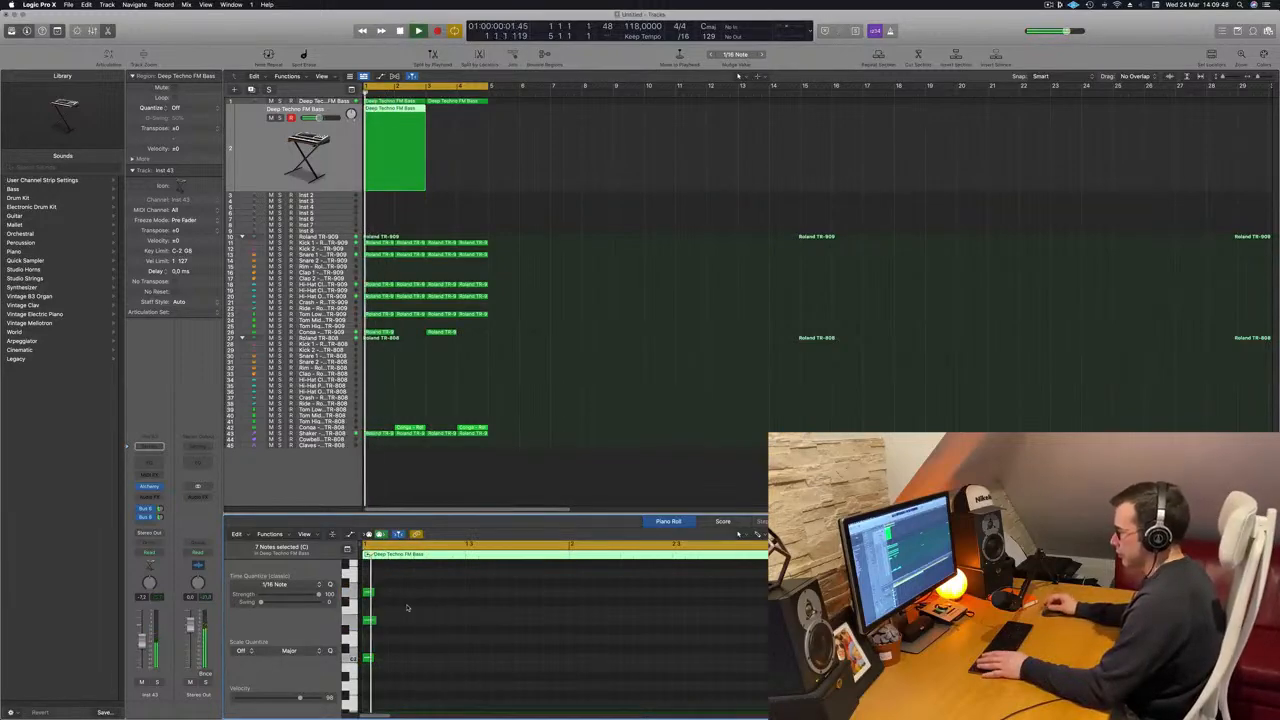
key("space")
key("space")
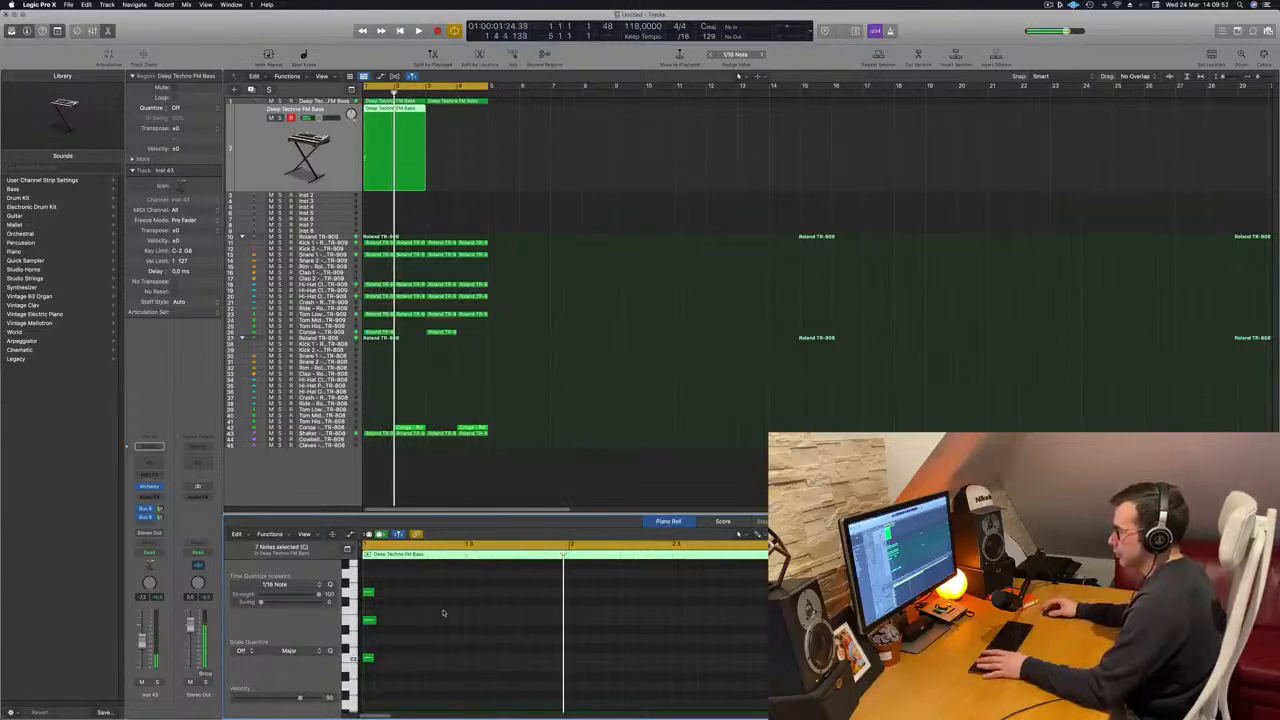
key("space")
left_click_drag(372, 662, 563, 665)
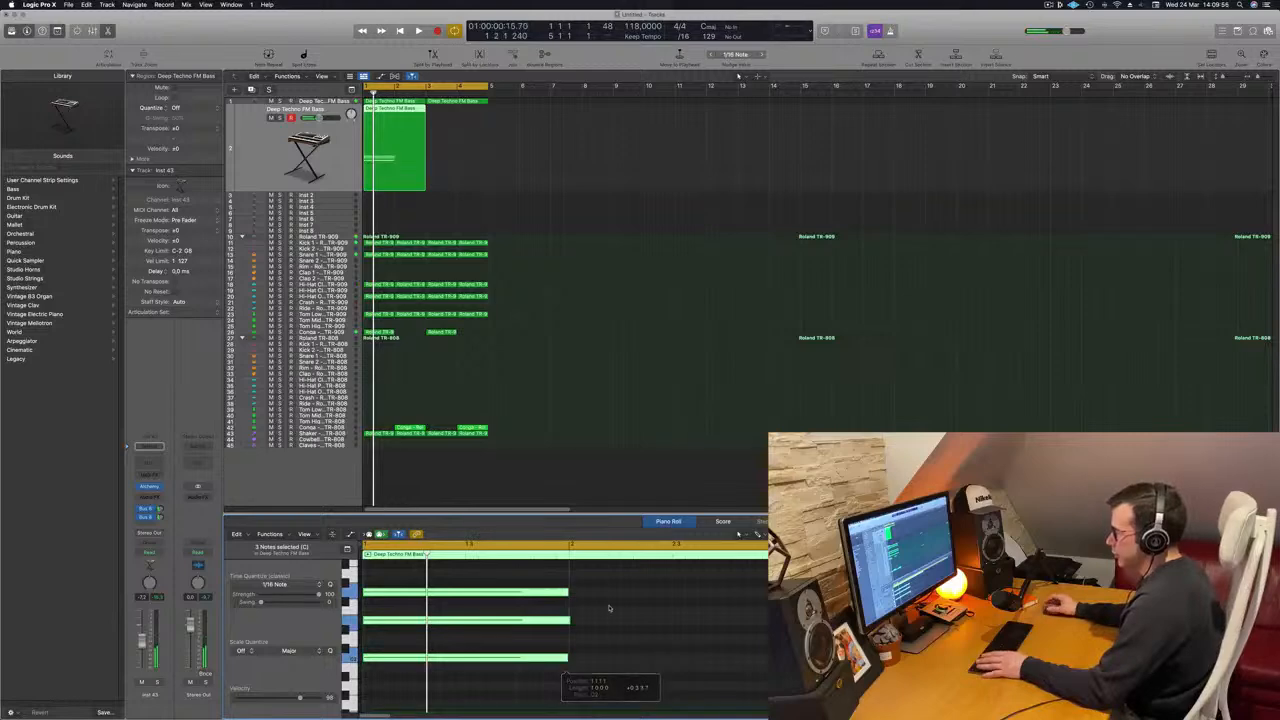
Load Alchemy's Smooth FM preset from the Pads category on the duplicated bass track, audition it in the loop and close the plug-in window
left_click(265, 200)
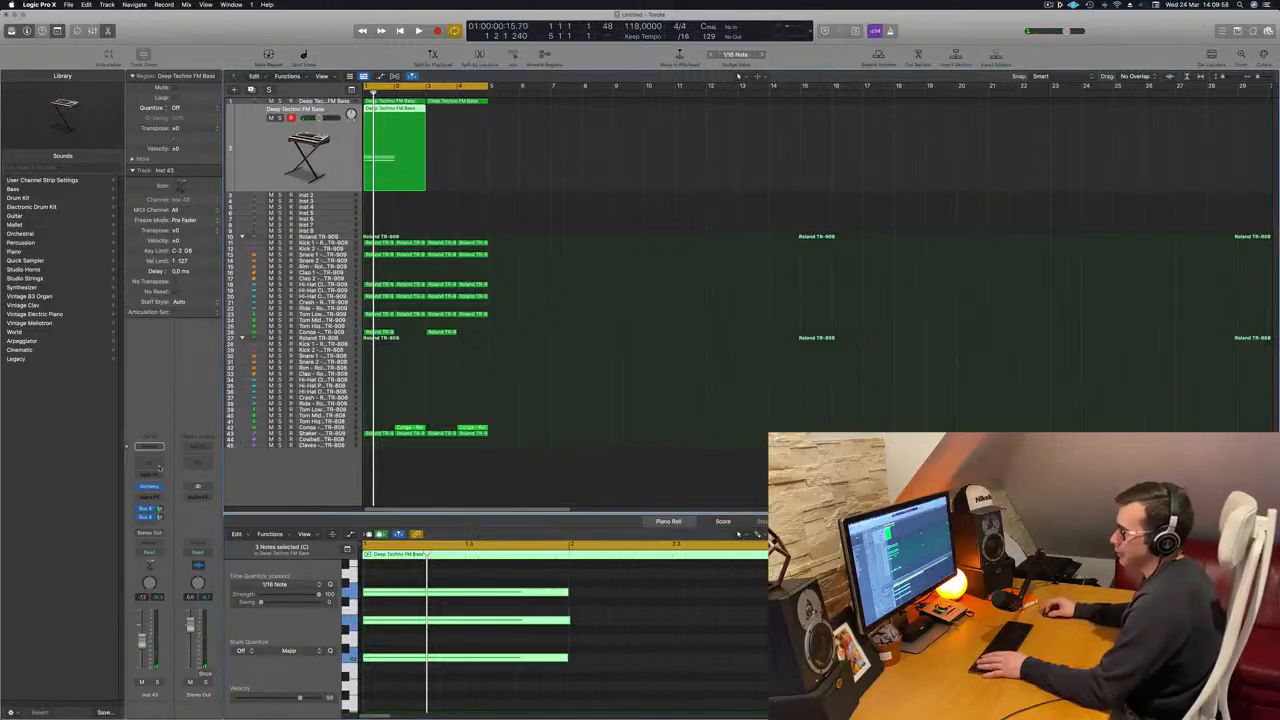
key("v")
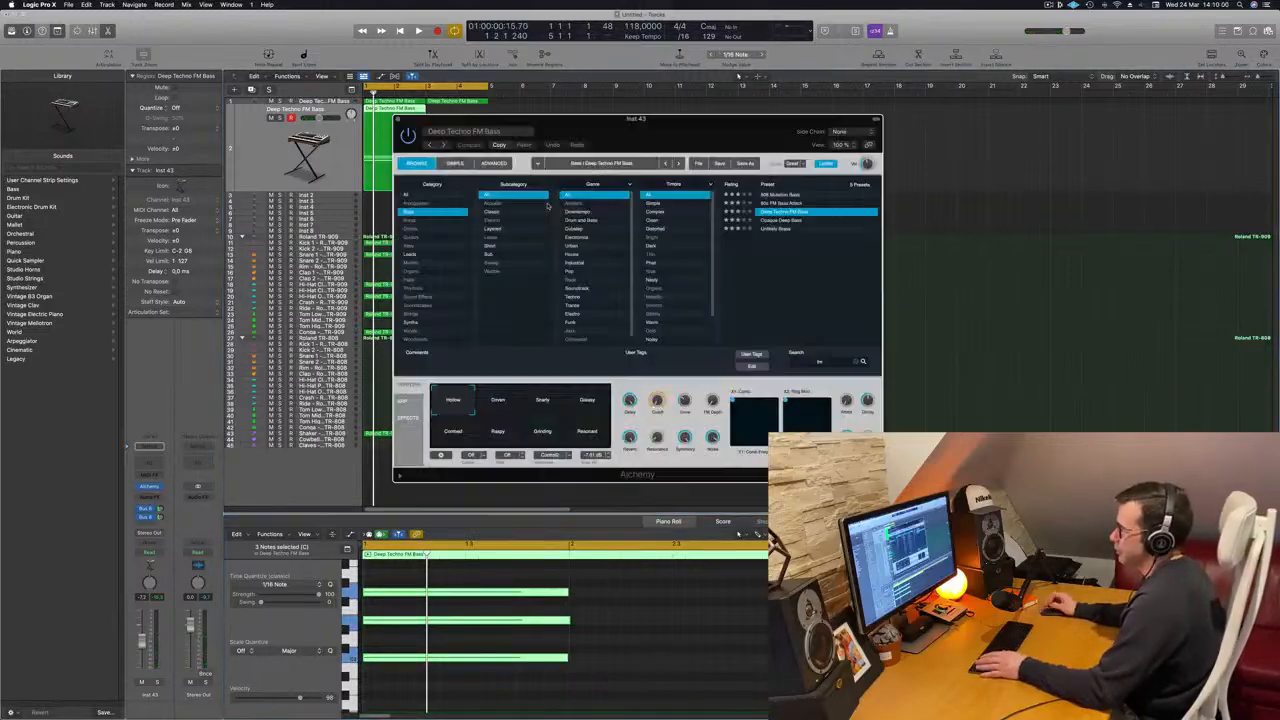
left_click_drag(678, 138, 712, 184)
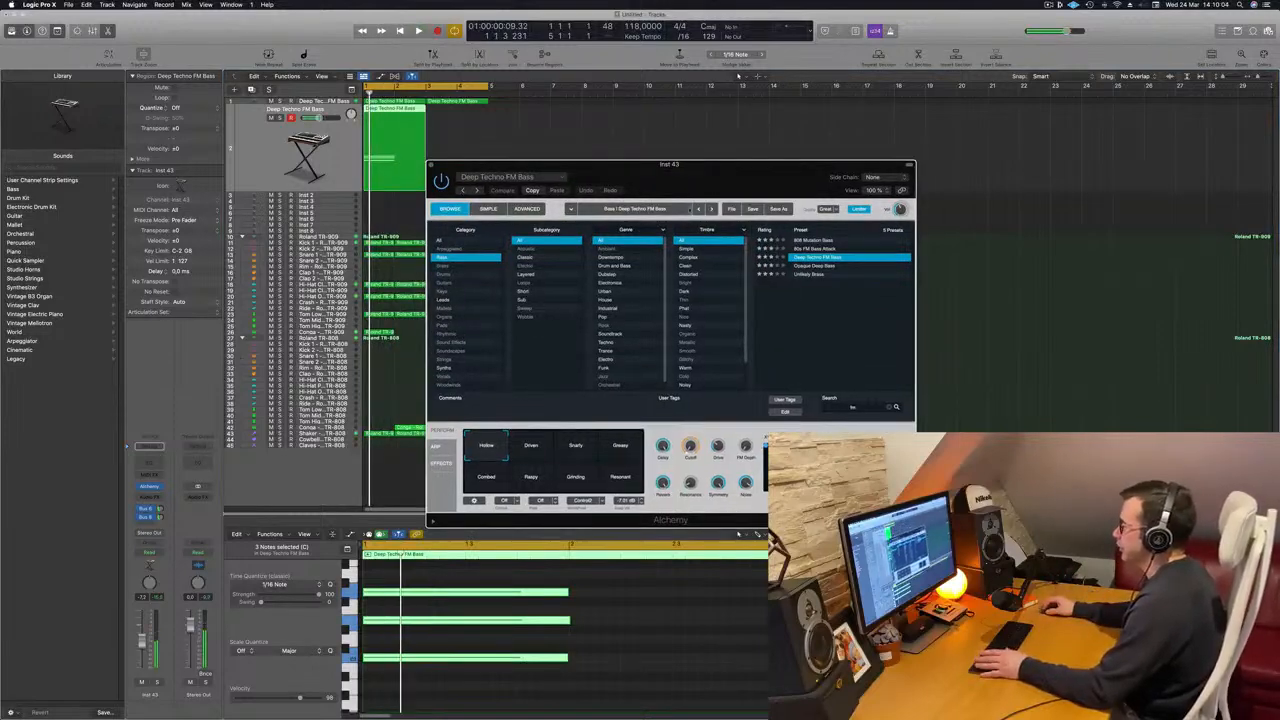
left_click_drag(640, 164, 604, 190)
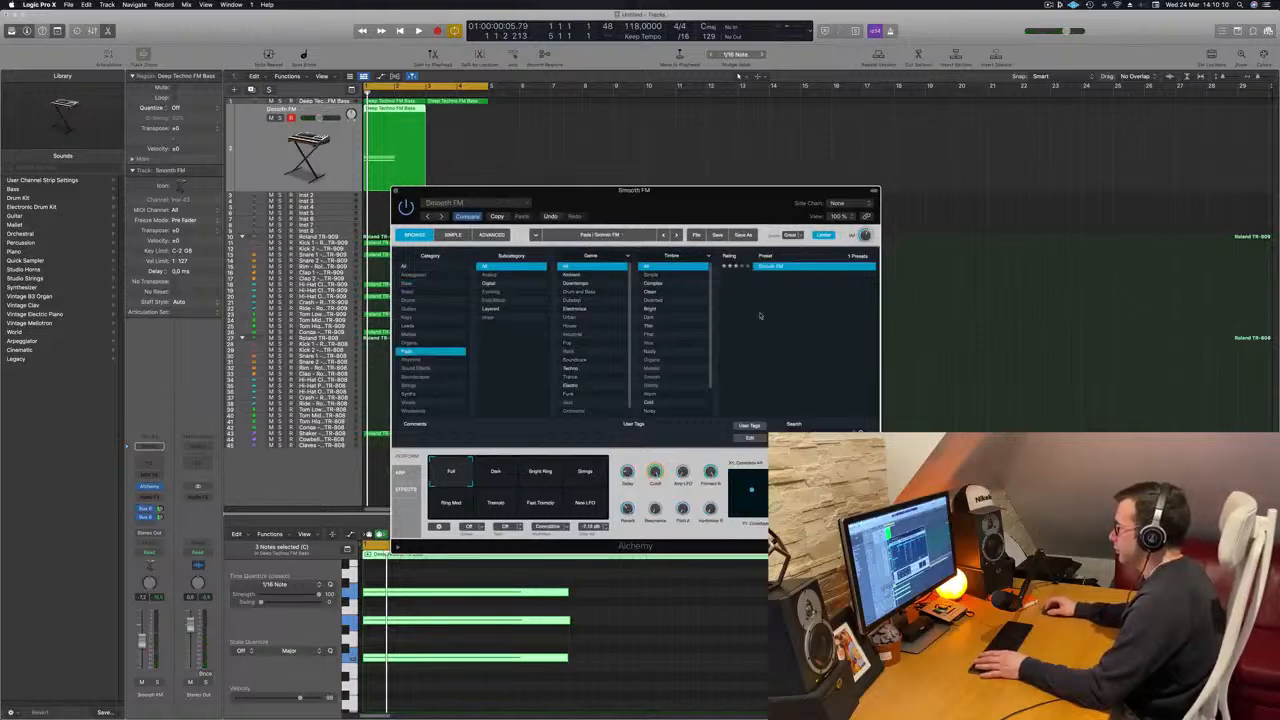
left_click_drag(770, 236, 828, 244)
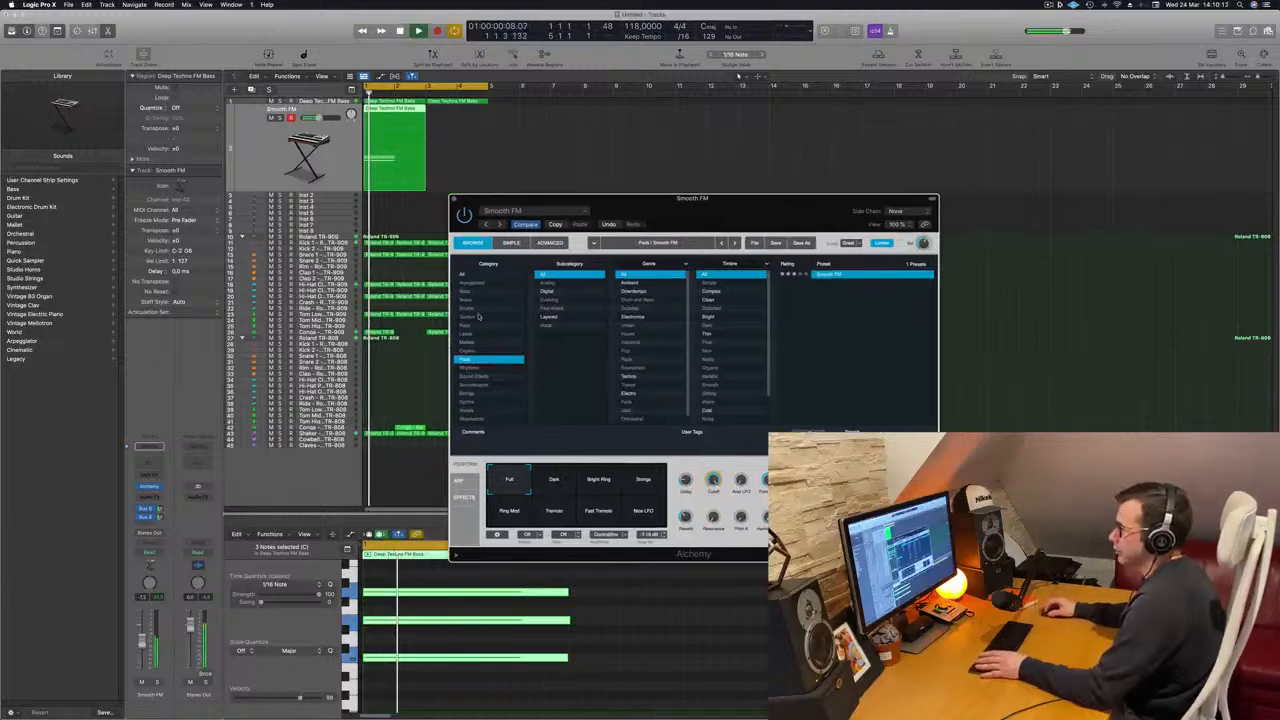
key("space")
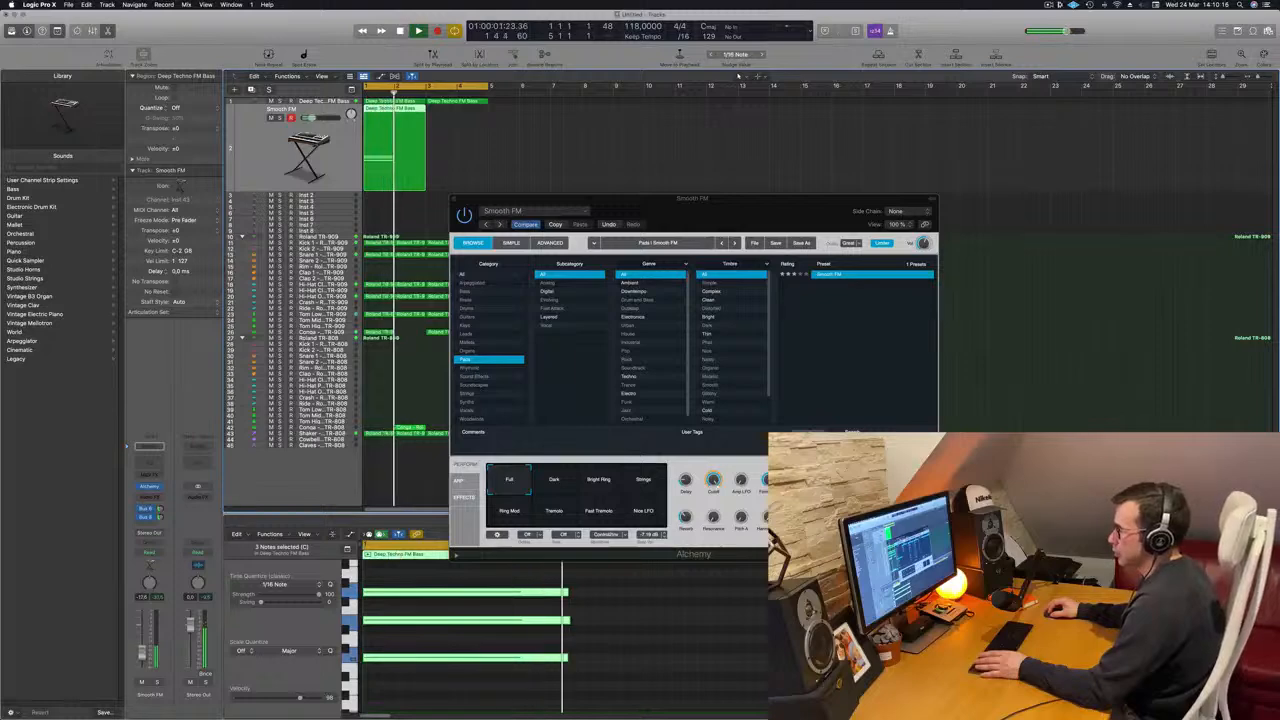
left_click_drag(511, 198, 518, 198)
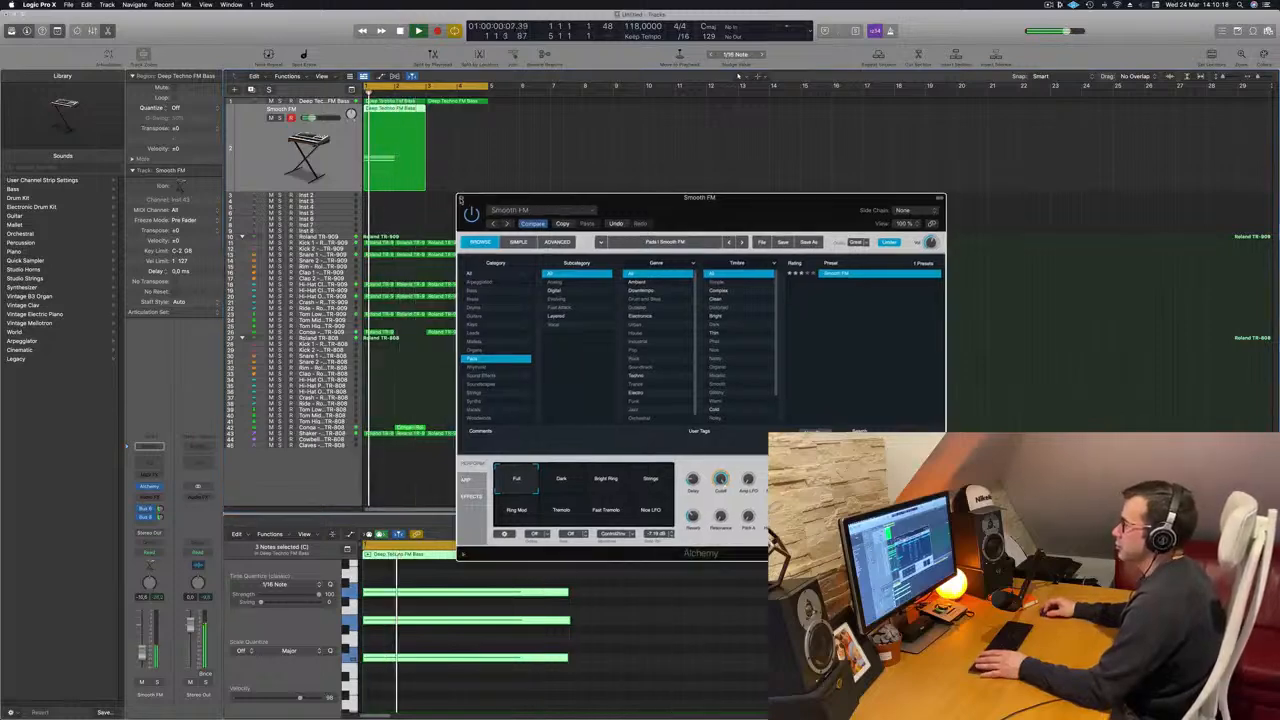
left_click(461, 198)
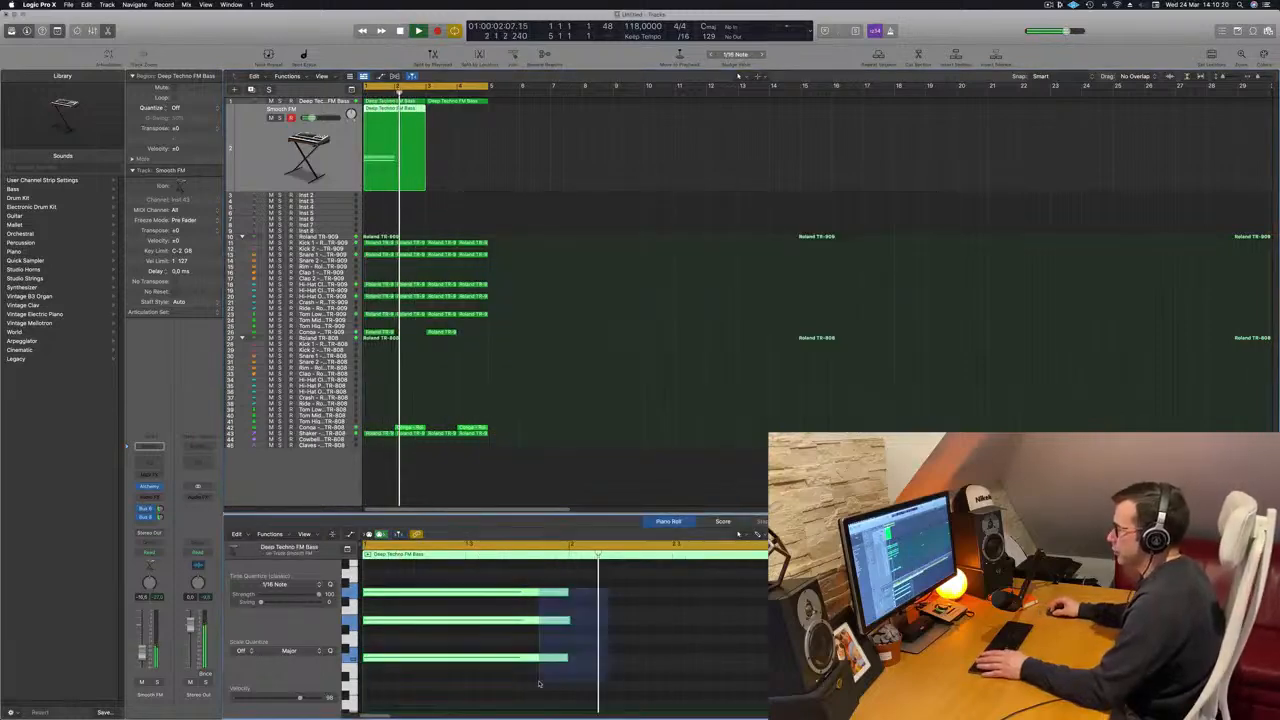
Lengthen the three chord notes across the whole two-bar region and play the loop
key("space")
left_click_drag(566, 656, 736, 657)
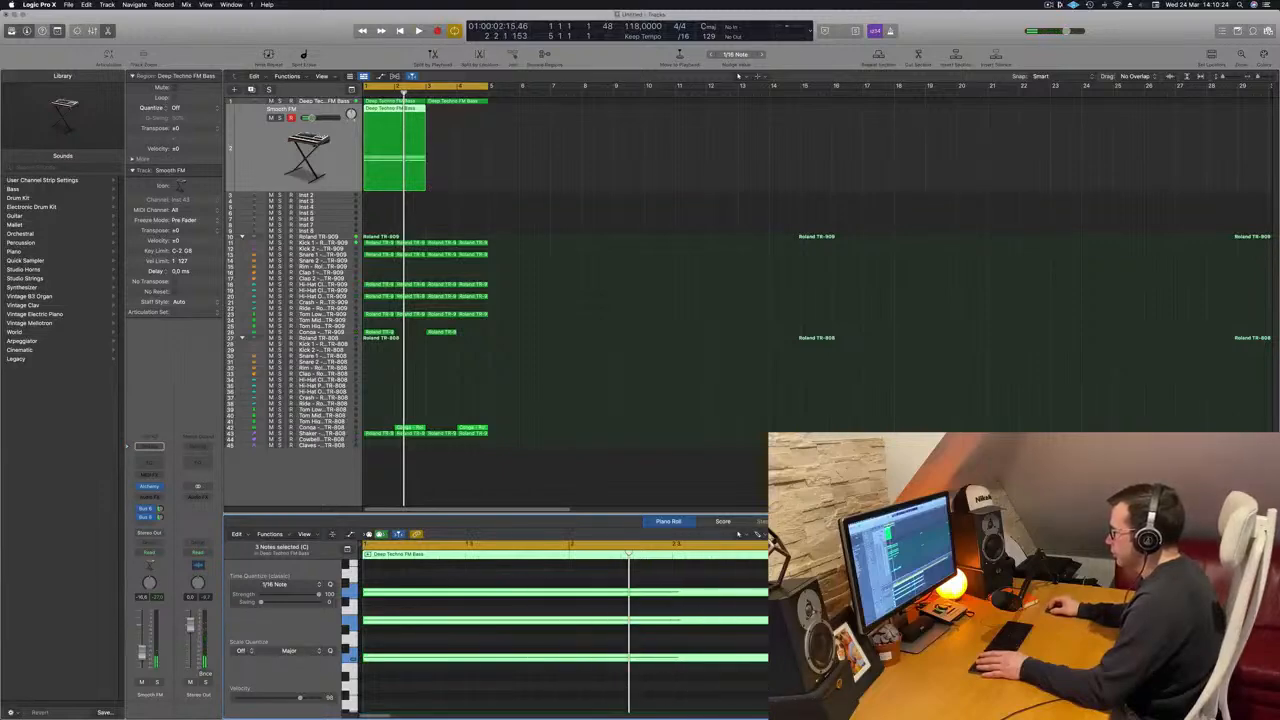
left_click(753, 636)
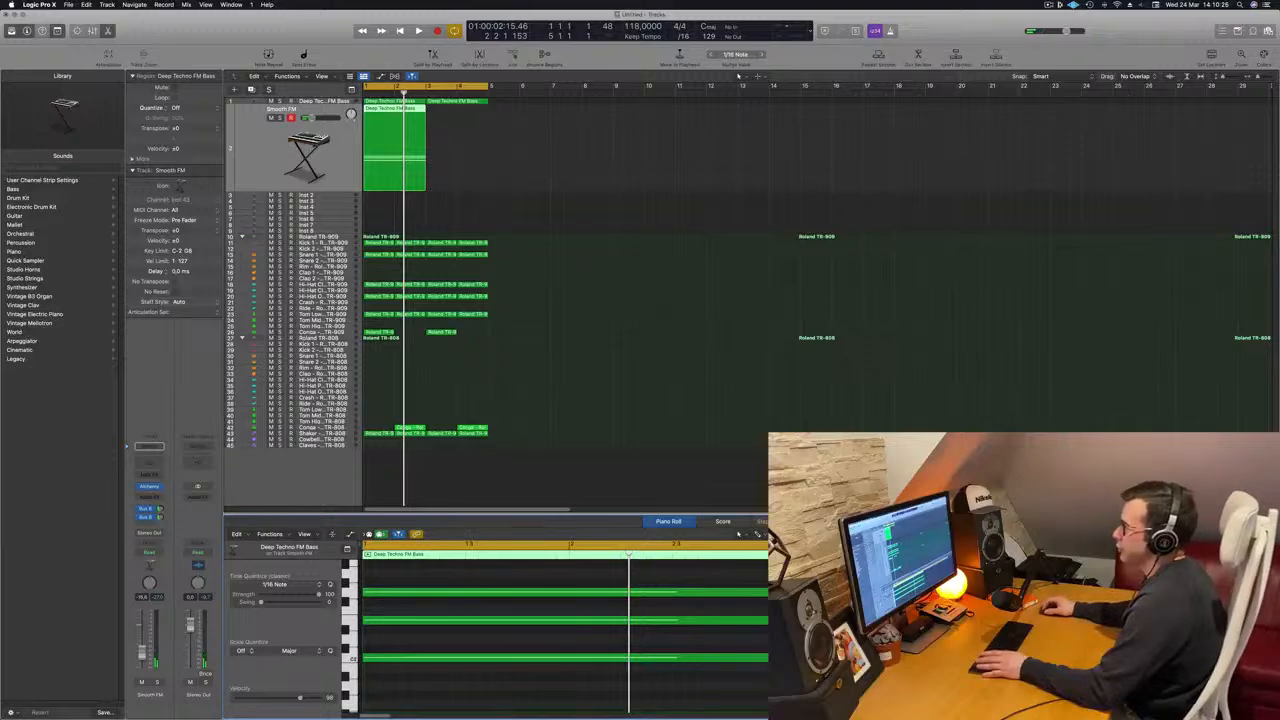
key("space")
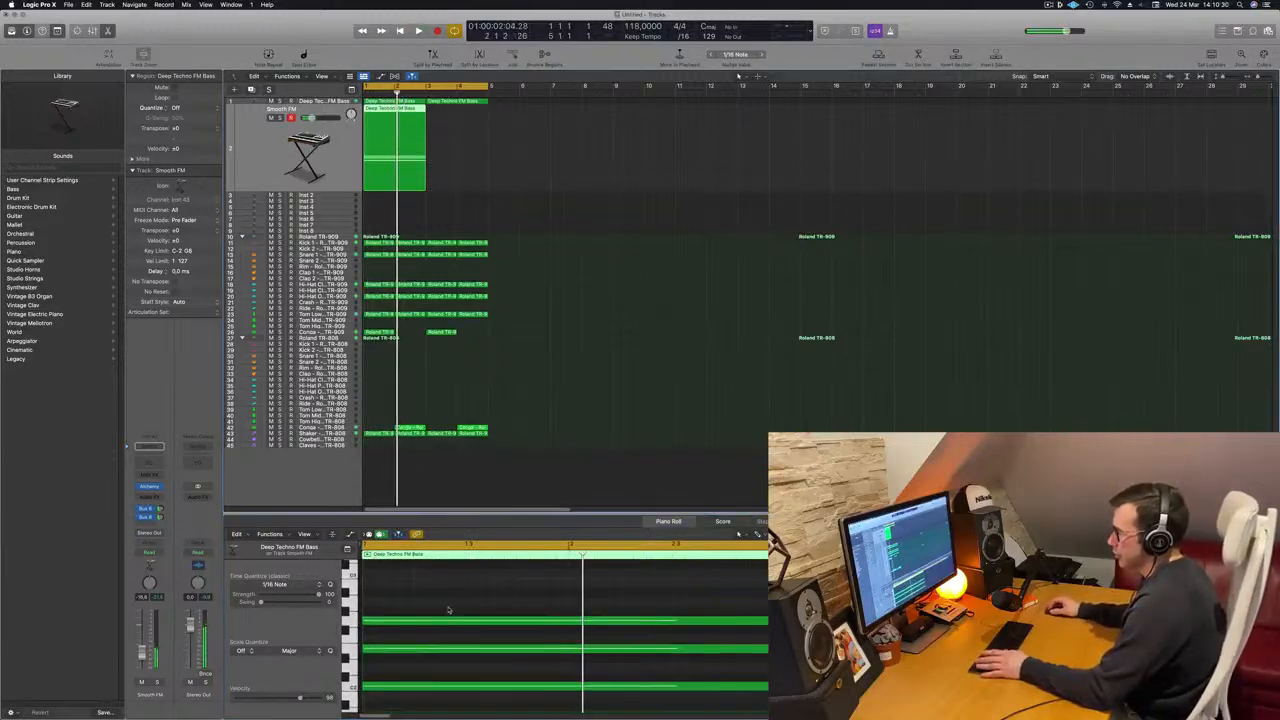
key("space")
Transpose all three chord notes up one octave and restart playback
left_click_drag(449, 609, 503, 703)
key("alt+shift+Up")
key("space")
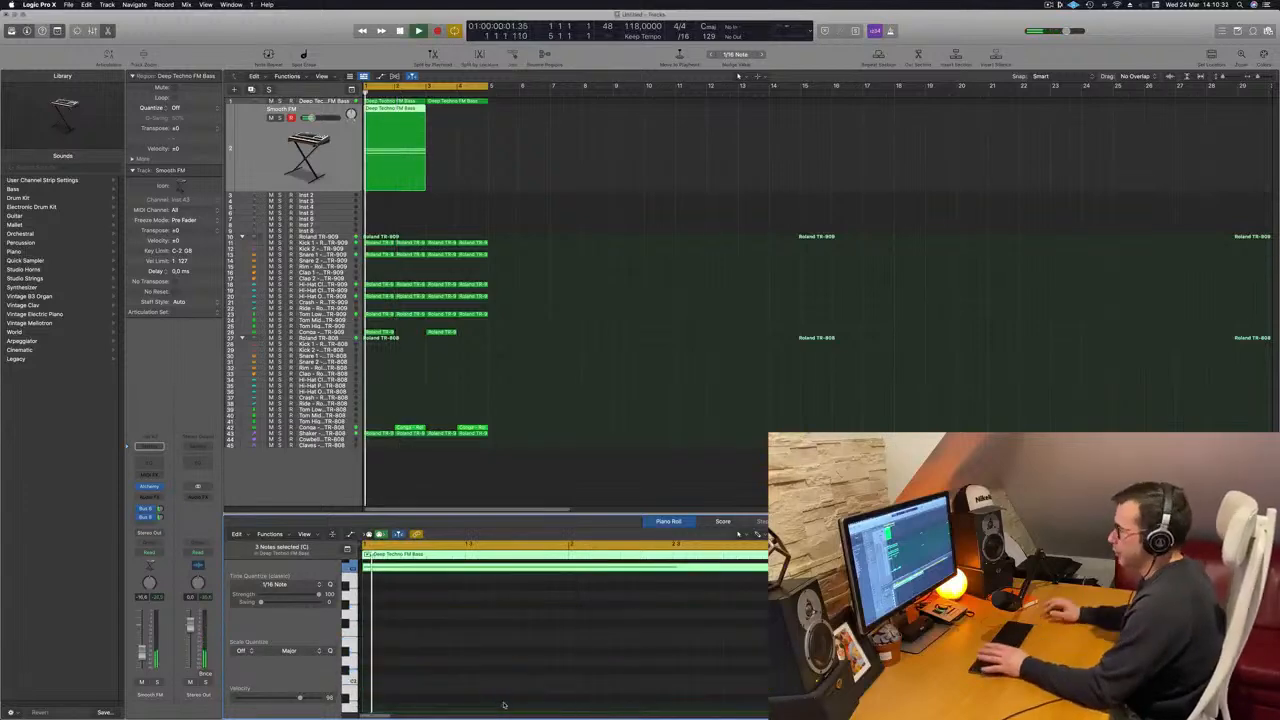
Audition Smooth FM's performance snapshots from Dark to Fast Tremolo in Alchemy and settle on the LFO snapshot
left_click(150, 487)
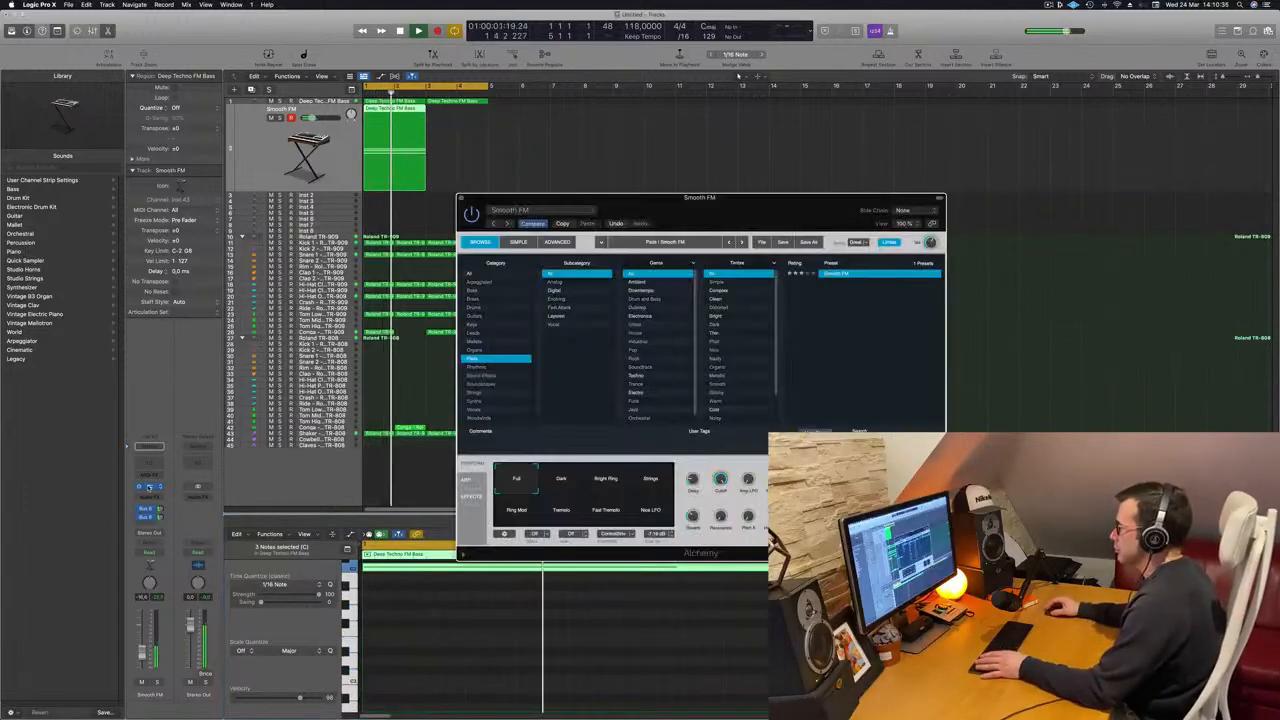
left_click(561, 479)
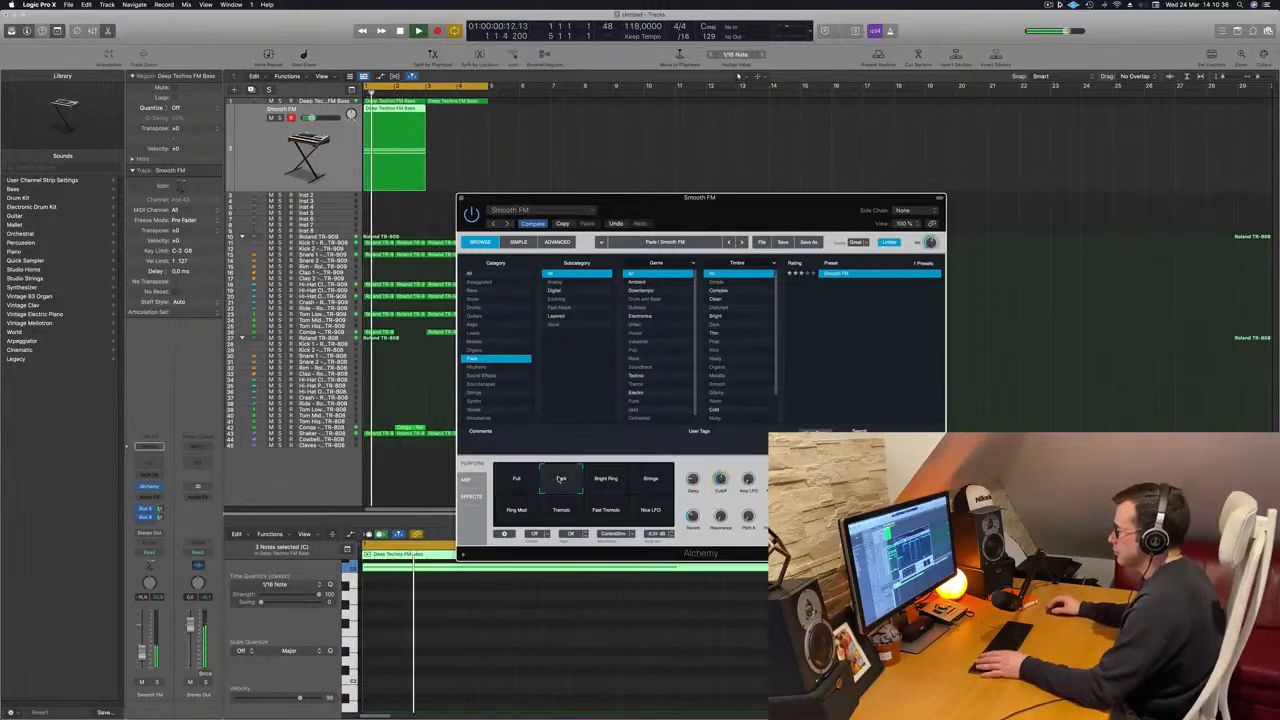
left_click(613, 483)
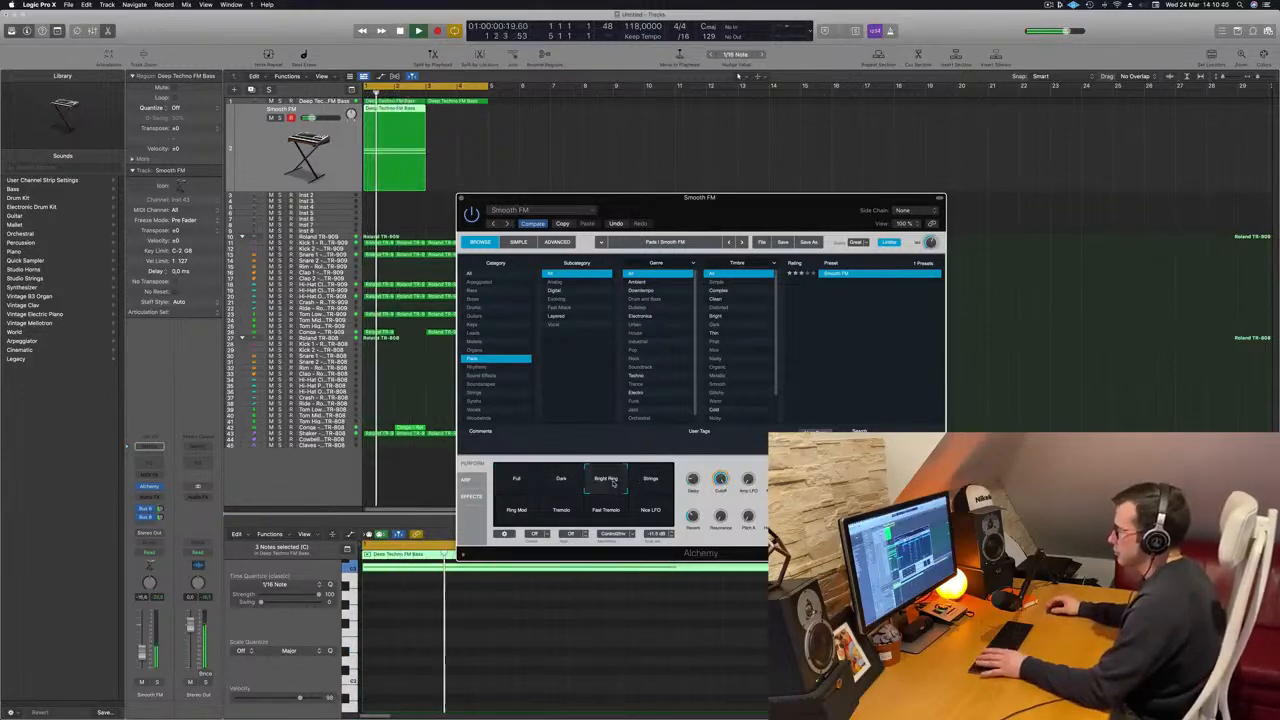
left_click(652, 481)
left_click(510, 511)
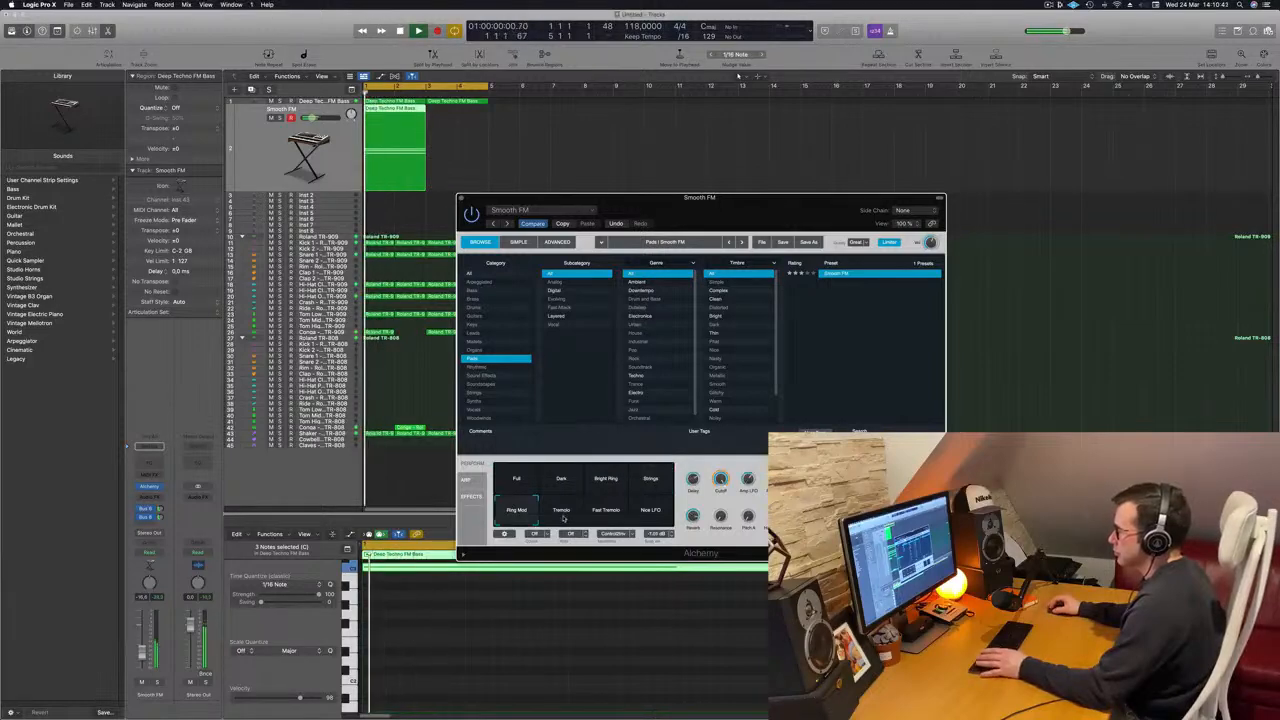
left_click(563, 516)
left_click(604, 516)
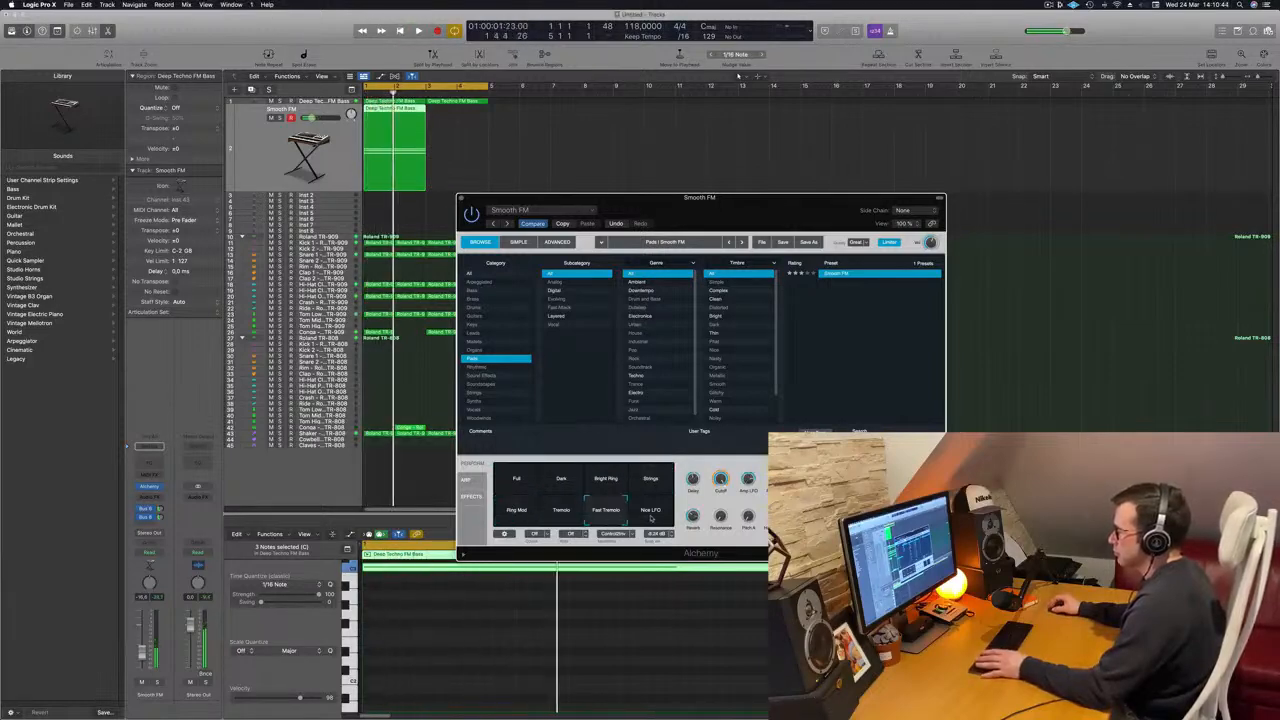
left_click(608, 485)
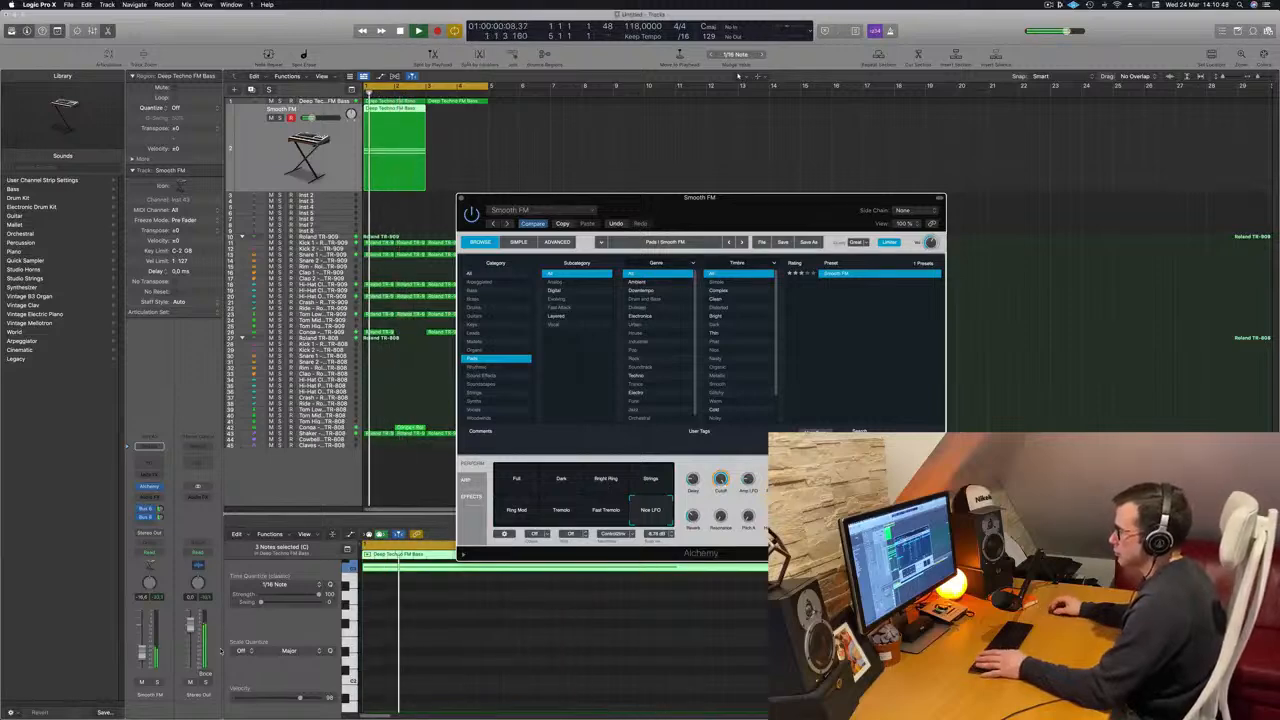
Solo the Smooth FM channel for a short listen, unsolo it and adjust Alchemy's Cutoff during playback
left_click(156, 682)
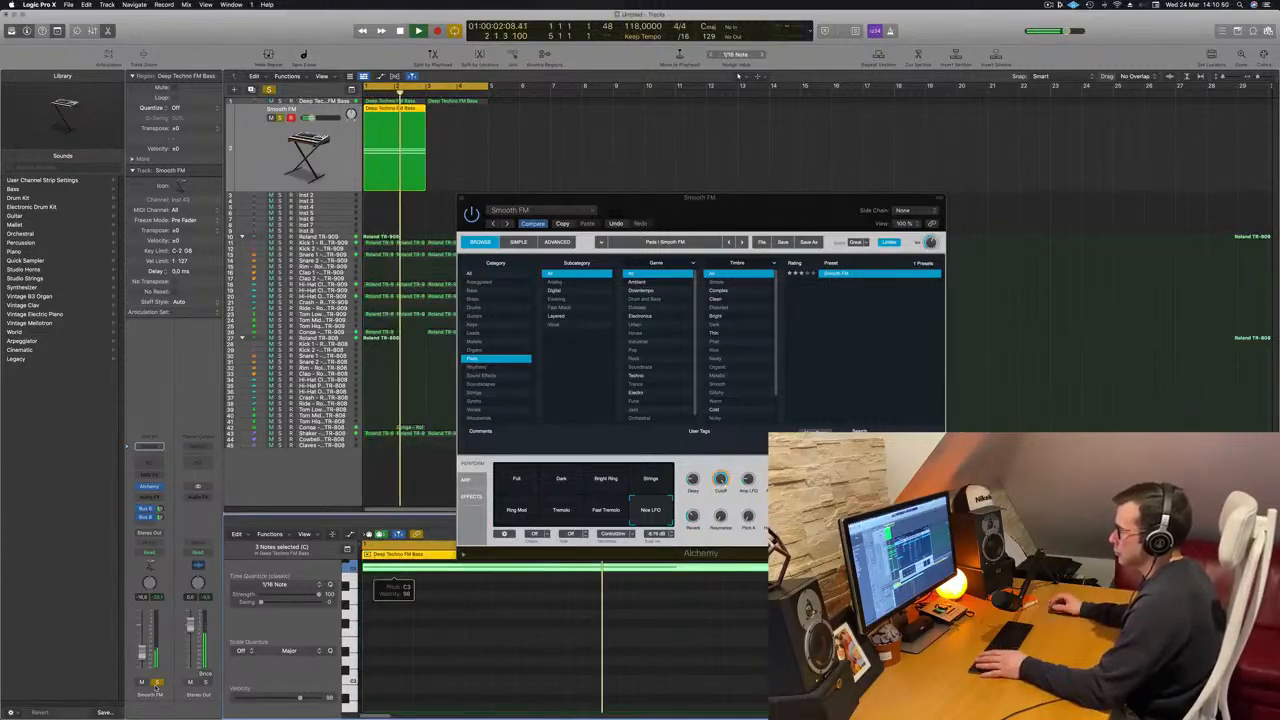
left_click(156, 682)
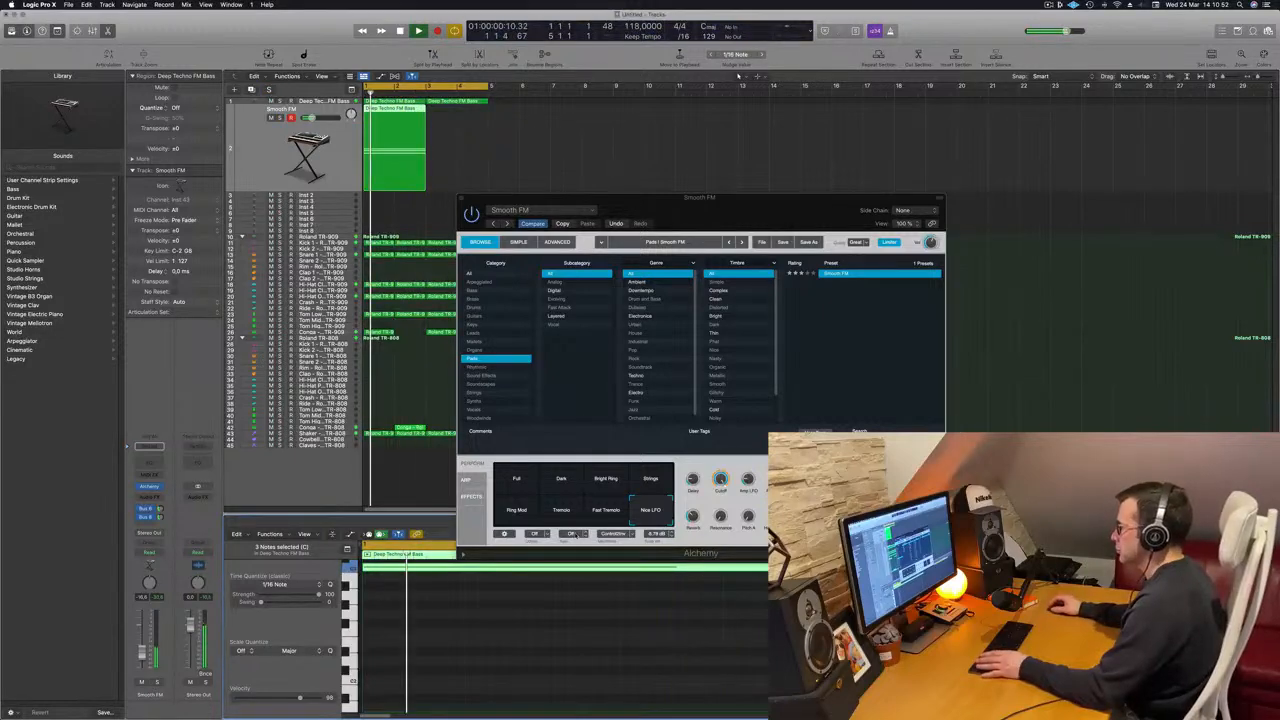
left_click(725, 485)
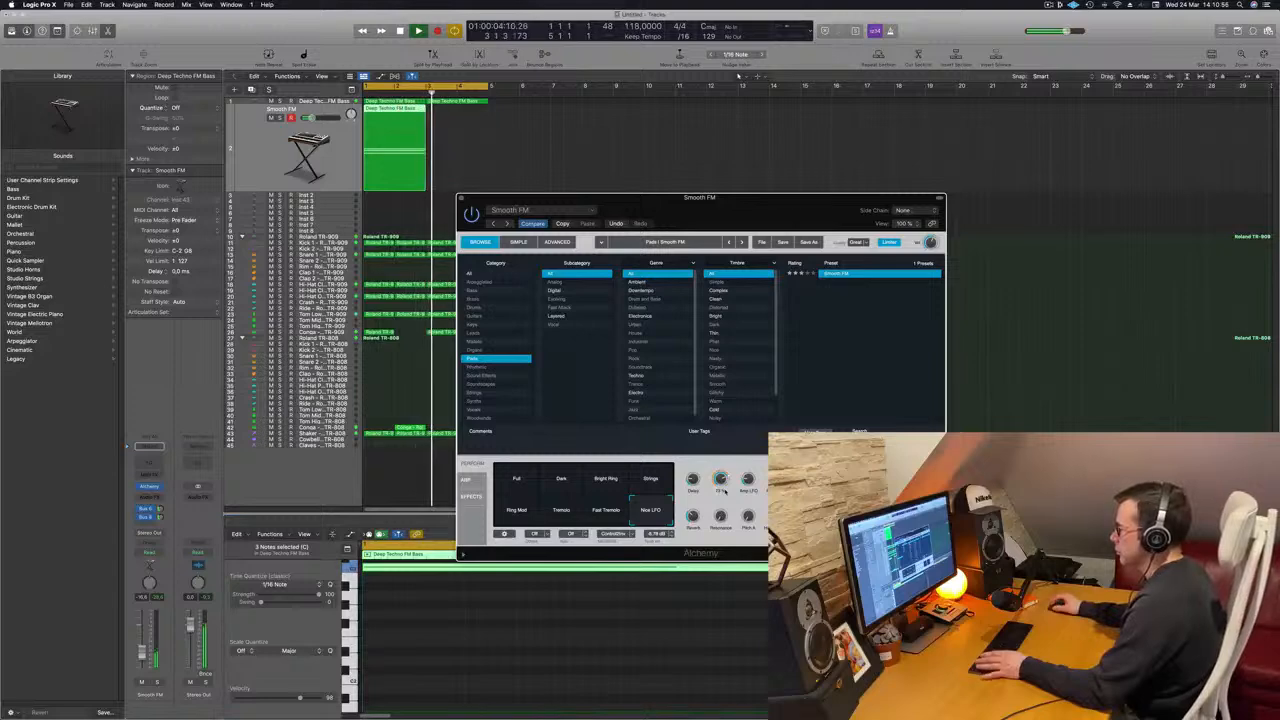
Switch the Smooth FM instrument to its Dark performance snapshot and close the instrument window
left_click(162, 517)
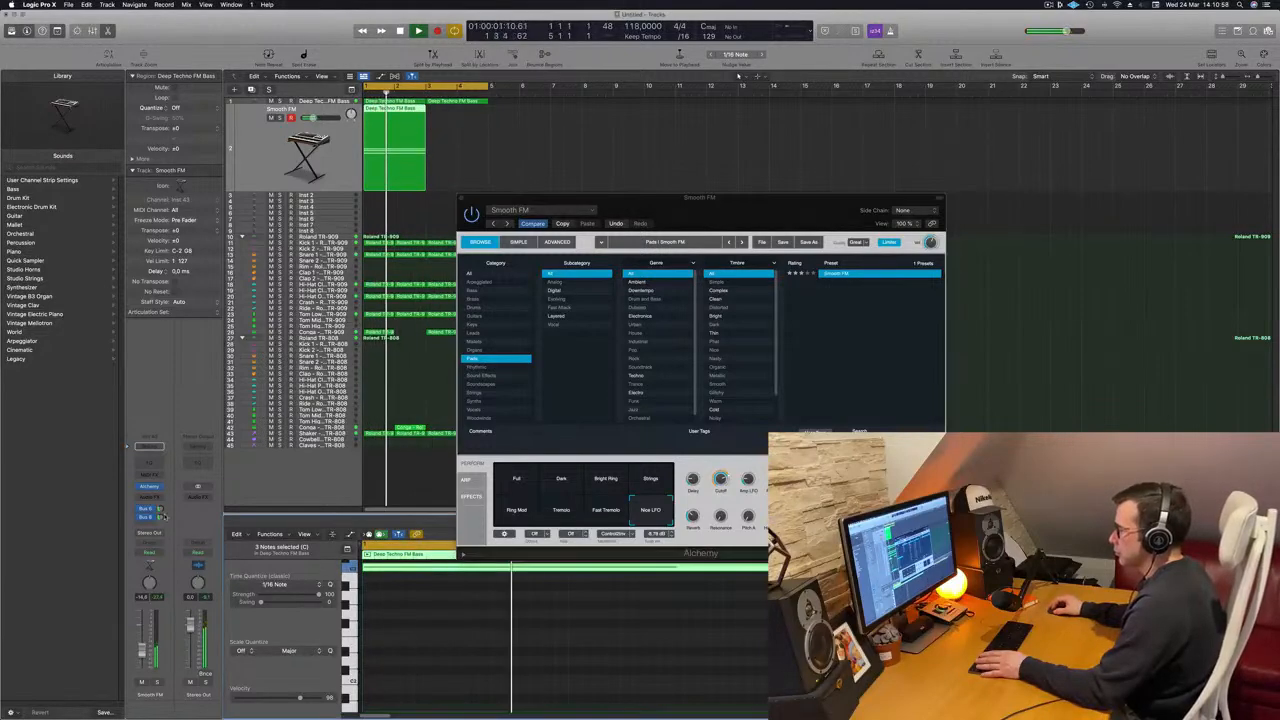
left_click(763, 188)
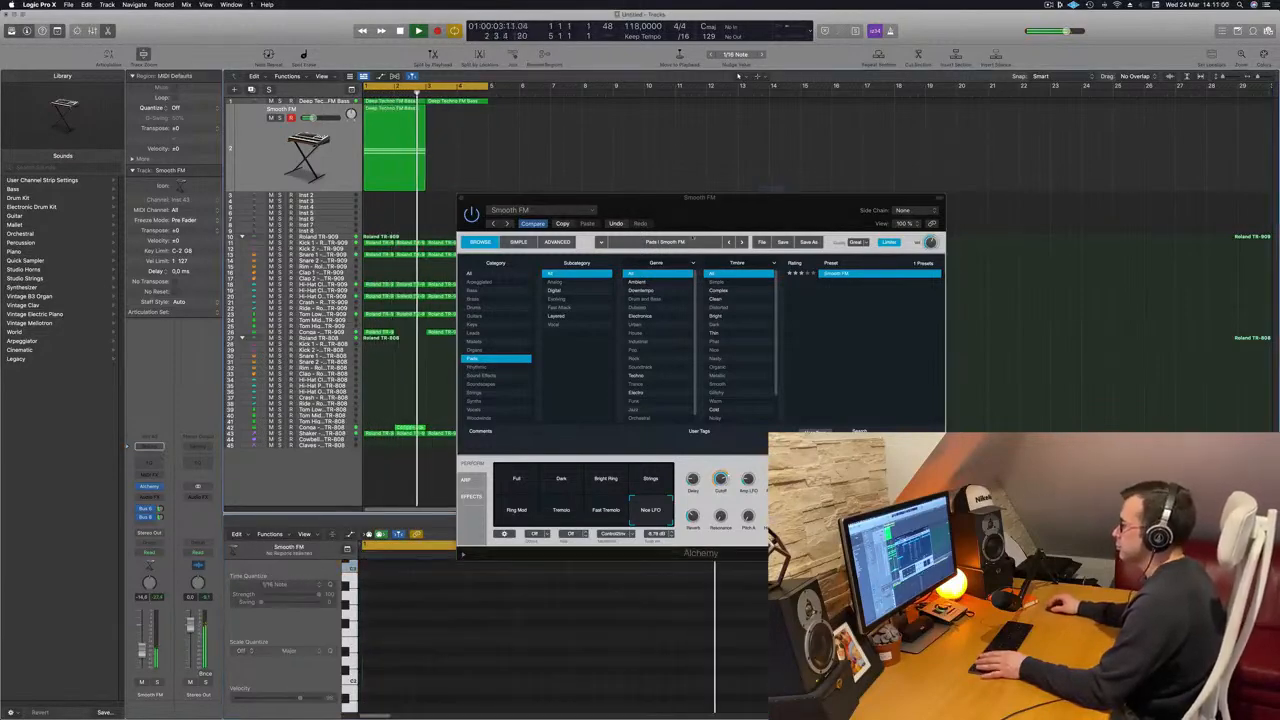
left_click(561, 481)
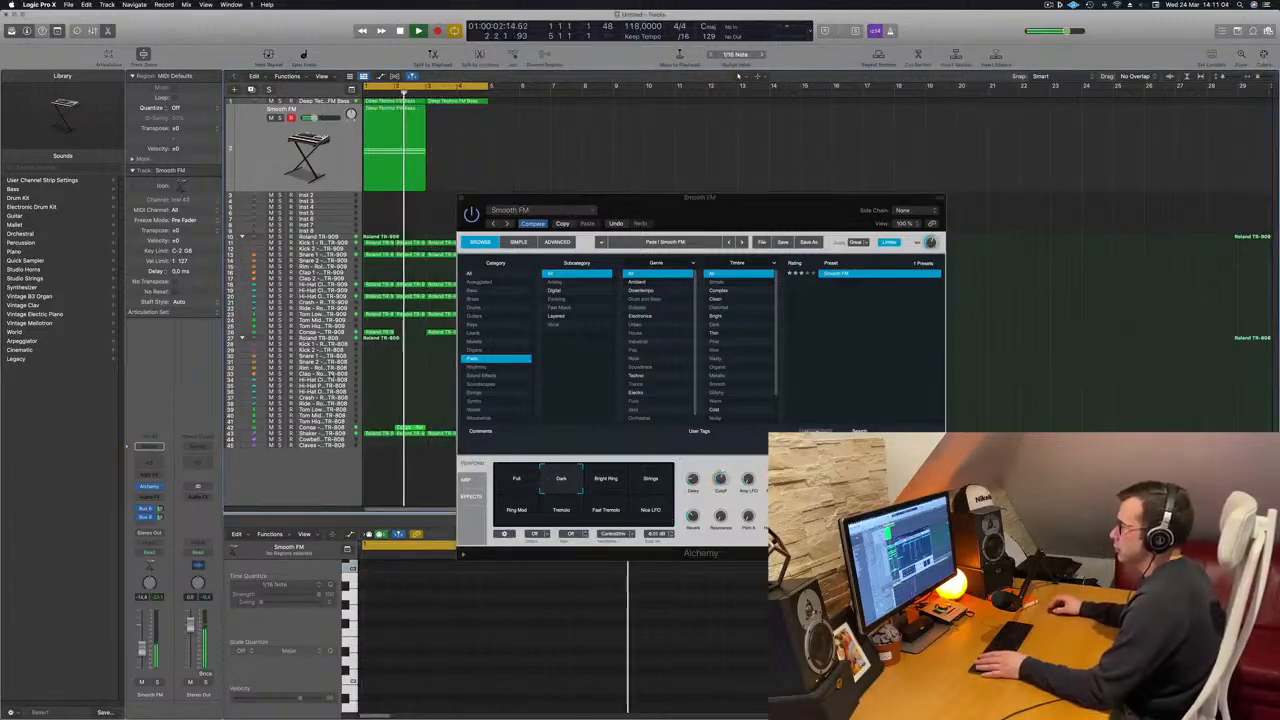
left_click_drag(500, 193, 453, 206)
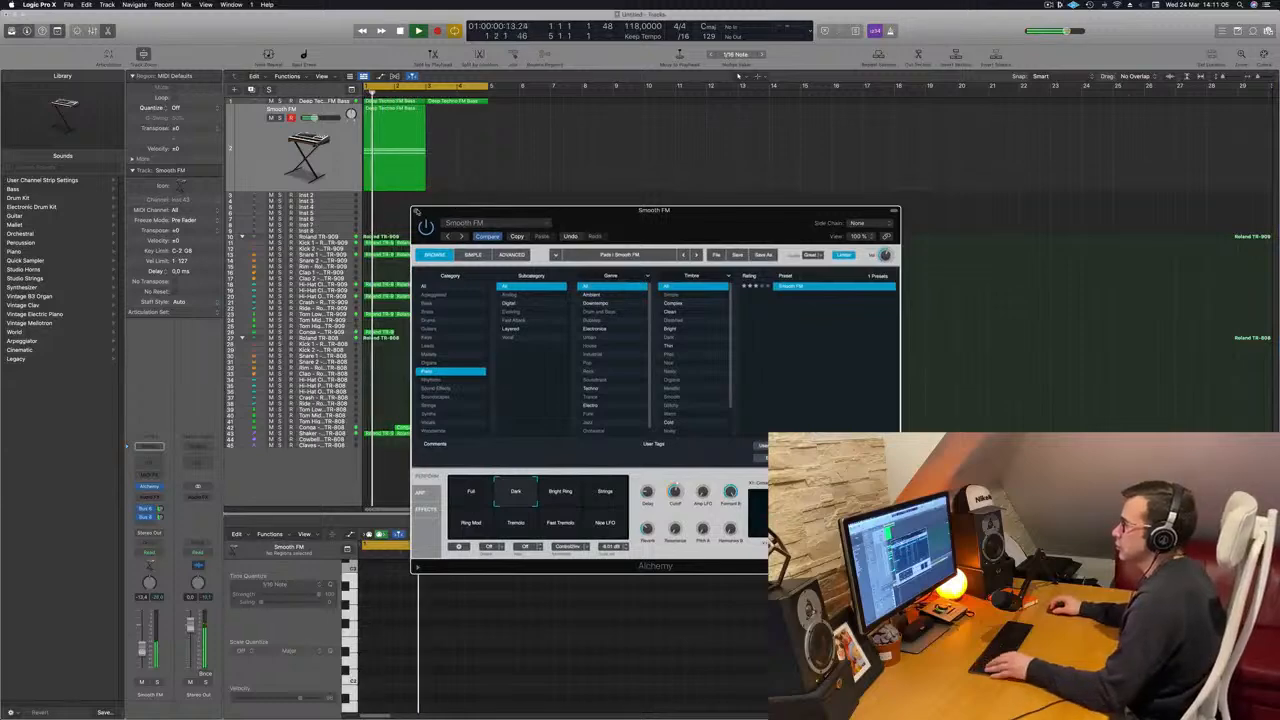
key("super+w")
Copy the Deep Techno FM Bass region on the Smooth FM track to bar 3 so it fills the four-bar loop
left_click(388, 112)
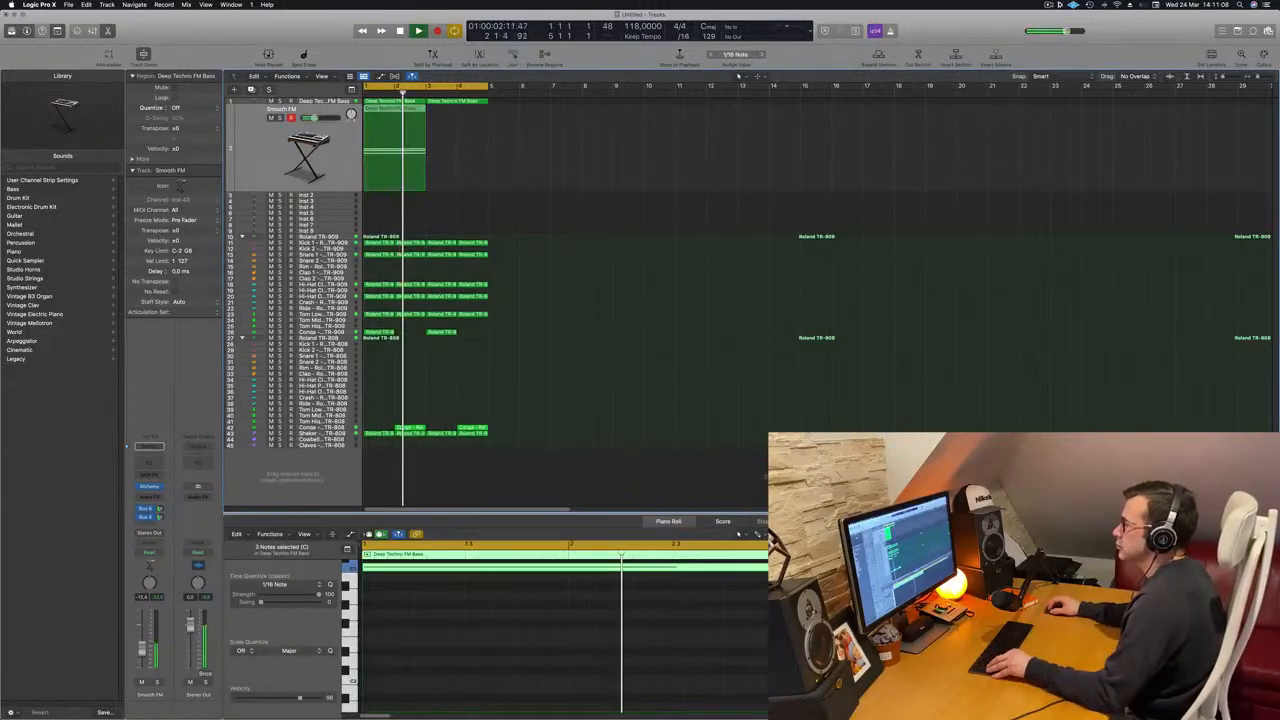
left_click_drag(388, 113, 453, 118)
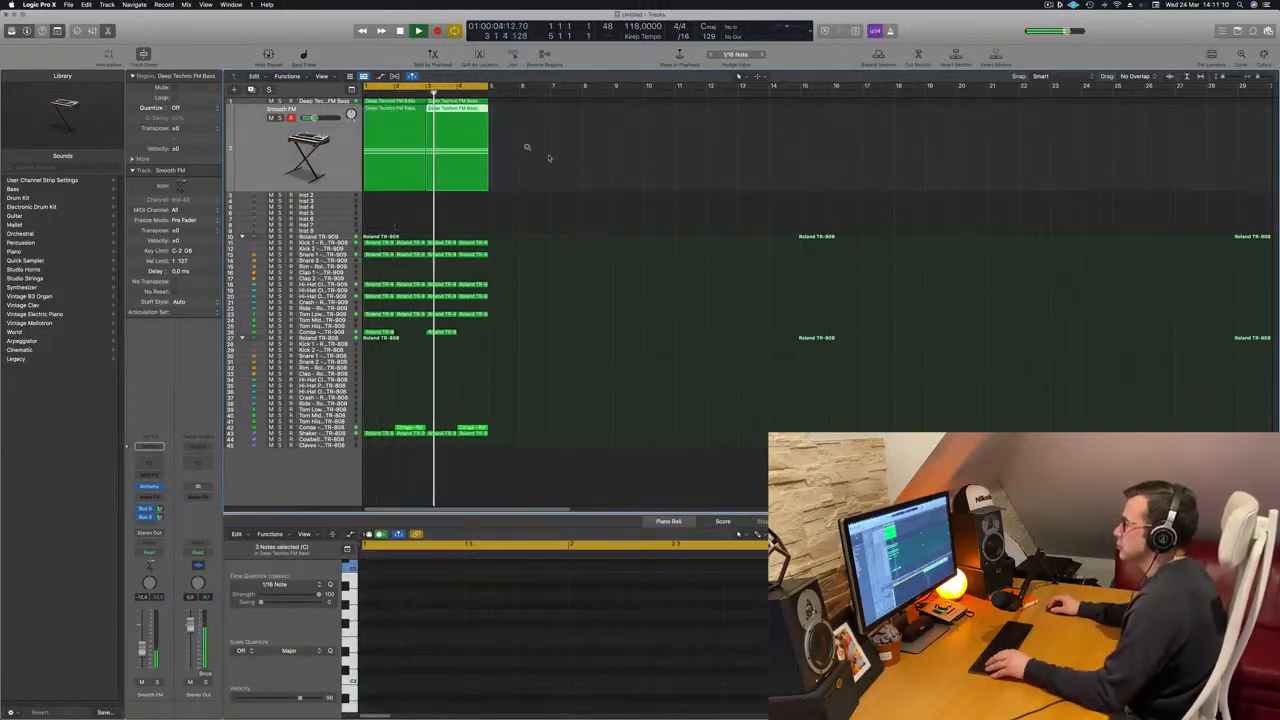
key("space")
scroll(583, 200, "up", 1)
scroll(514, 214, "down", 2)
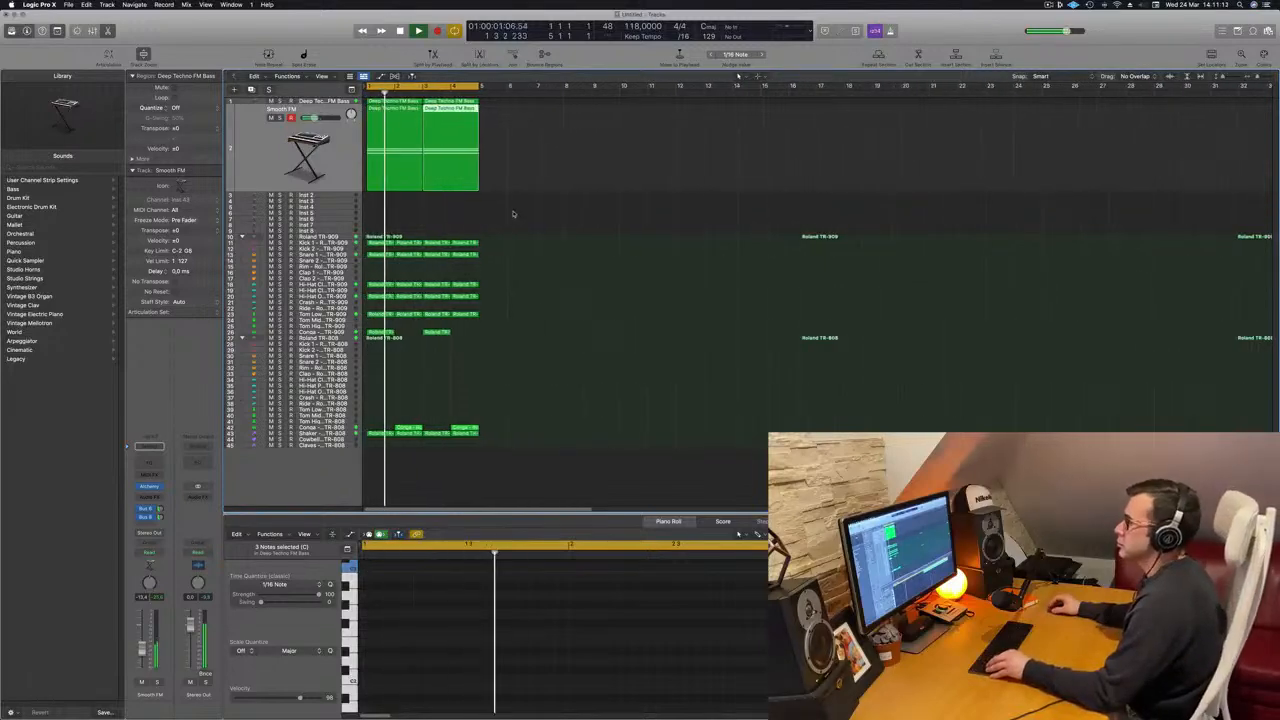
scroll(521, 211, "up", 1)
Load the Alchemy pad preset Soft and Dark on the Smooth FM track and close the instrument window
left_click(271, 172)
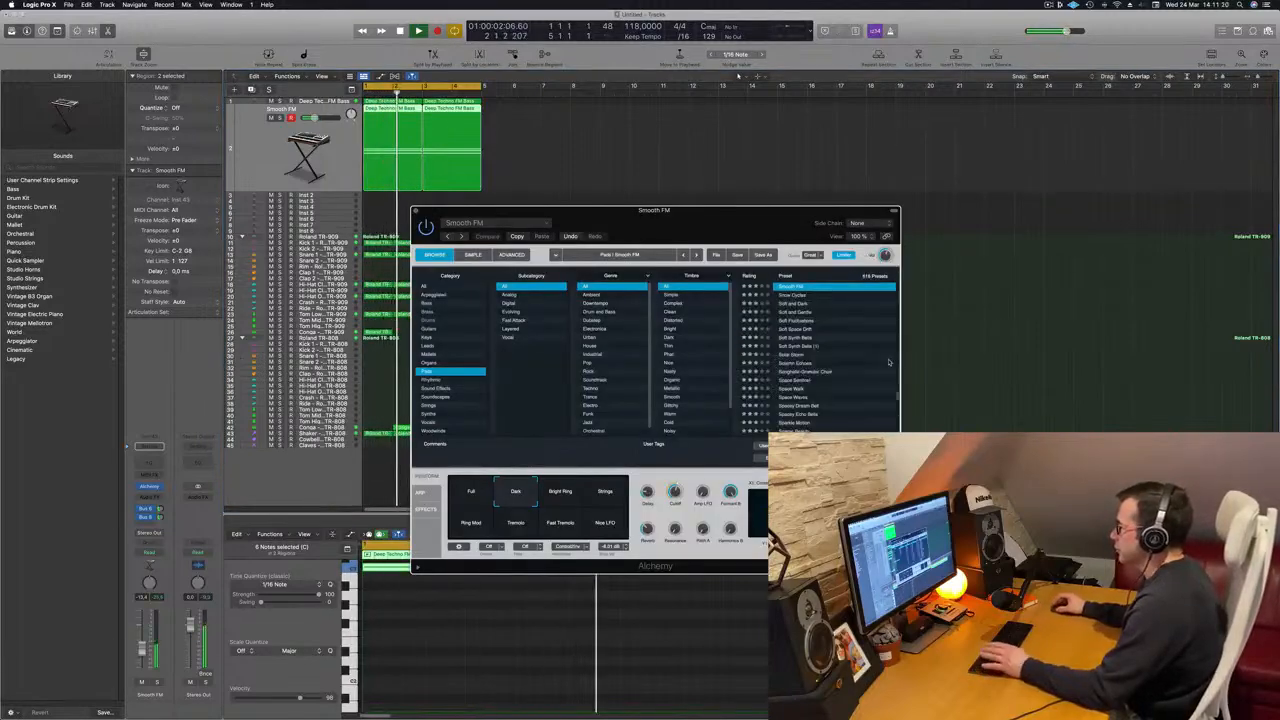
scroll(816, 356, "up", 2)
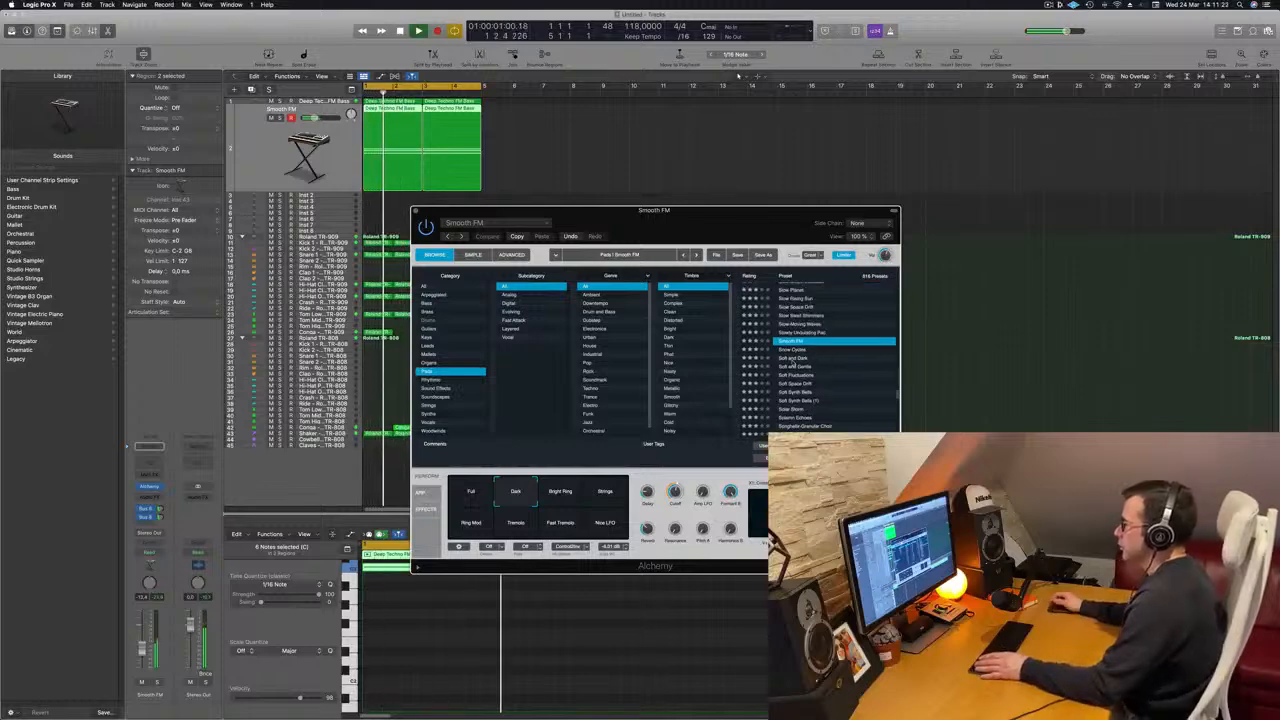
left_click(792, 358)
left_click_drag(715, 224, 764, 193)
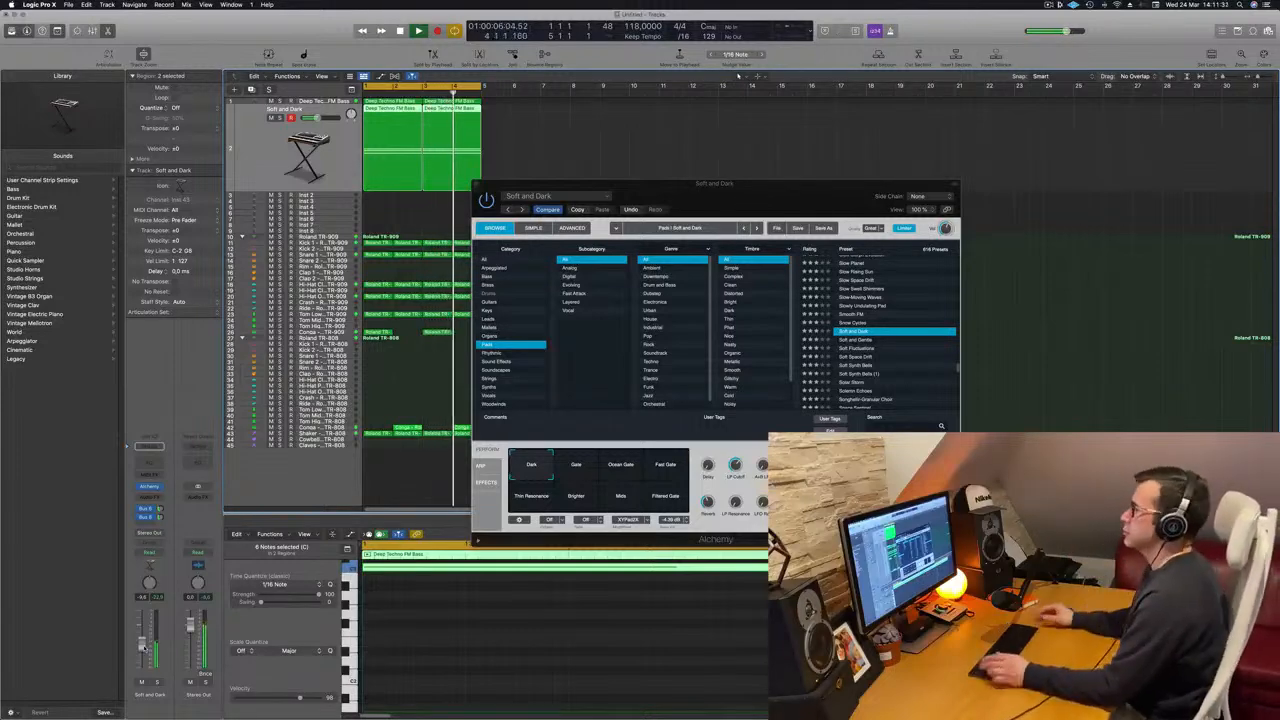
left_click_drag(741, 190, 599, 370)
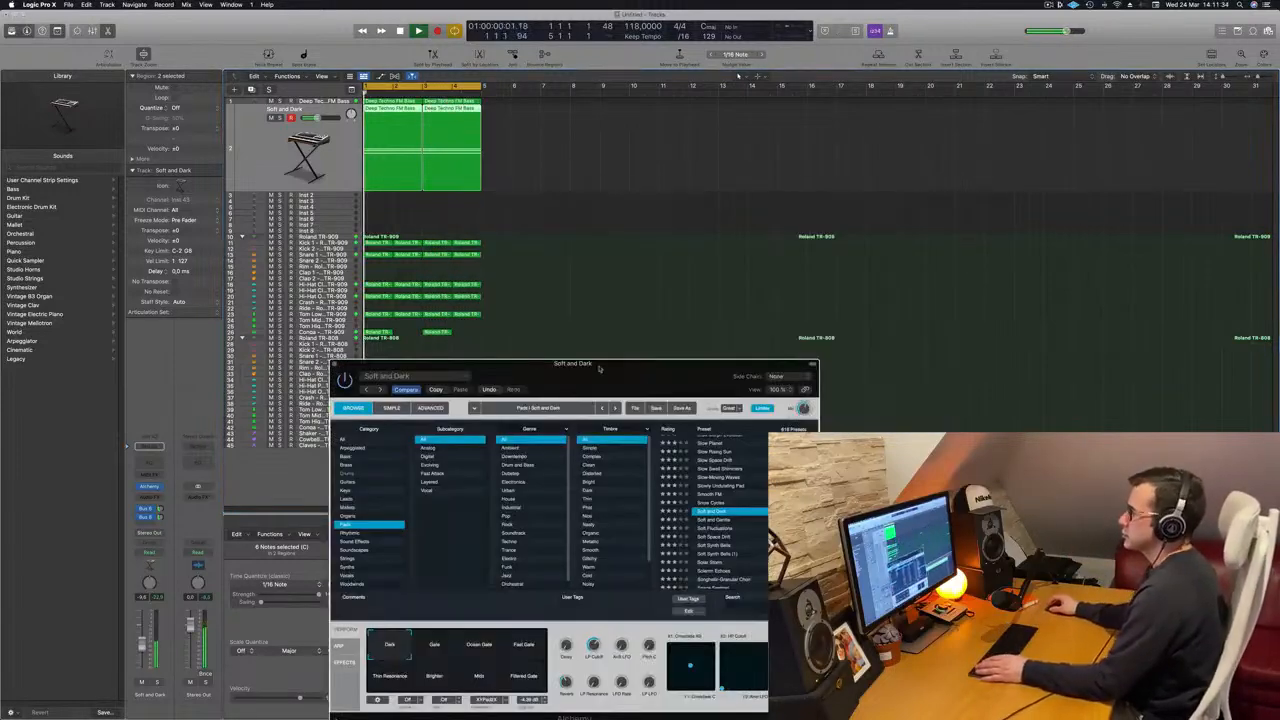
left_click(335, 364)
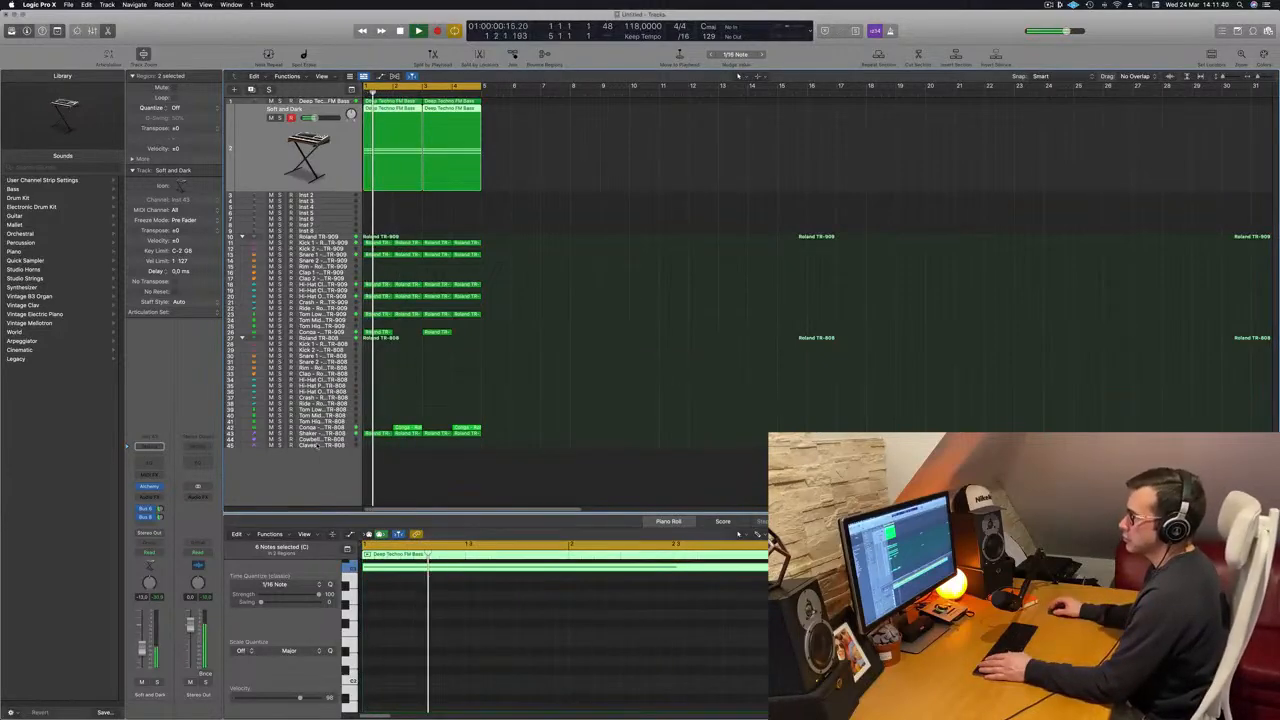
Check the Shaker Roland TR-808 and closed Hi-Hat Roland TR-909 tracks and their levels during playback
left_click(272, 433)
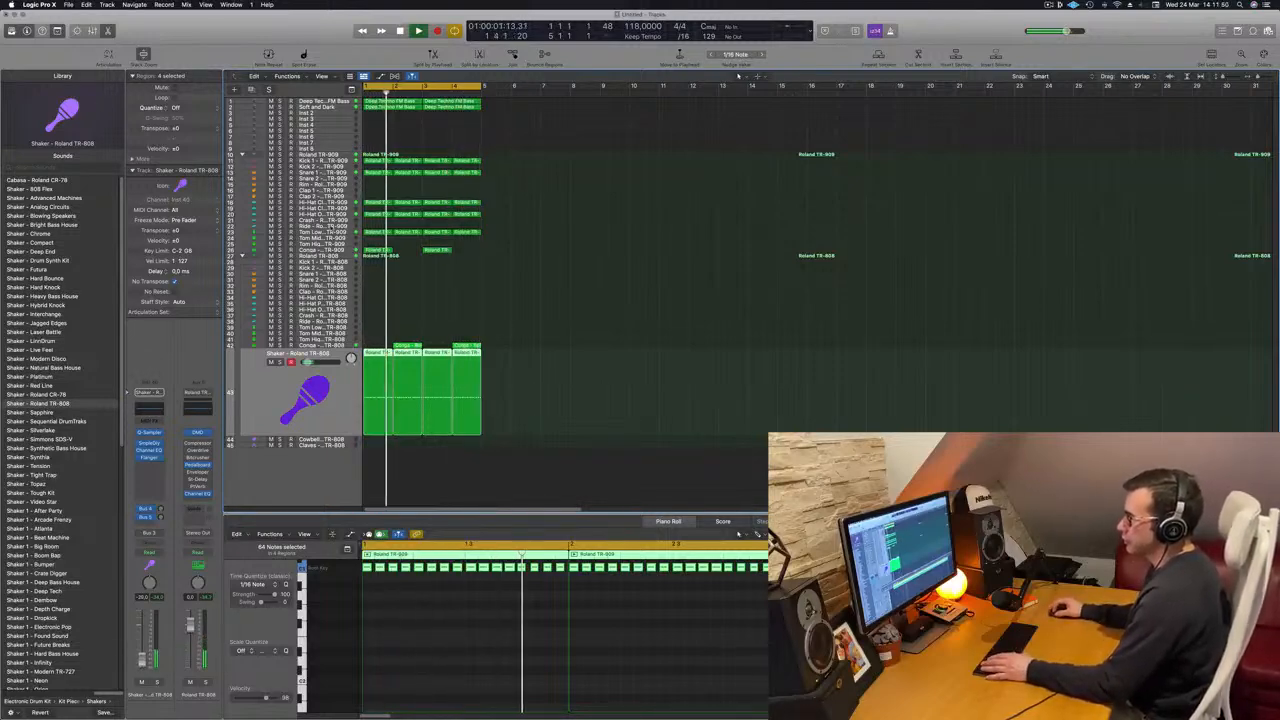
left_click(341, 203)
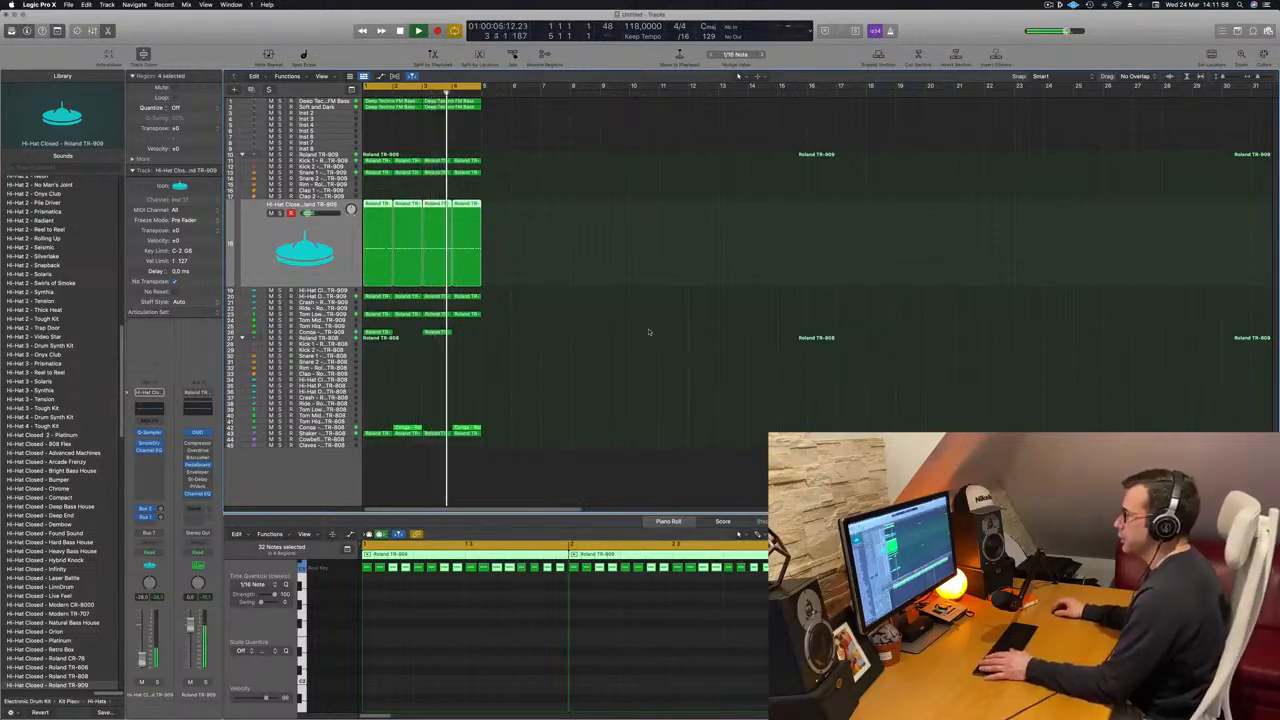
left_click(687, 292)
Add a Channel EQ to the Soft and Dark track with a low cut at about 300 Hz, and close it
left_click(315, 107)
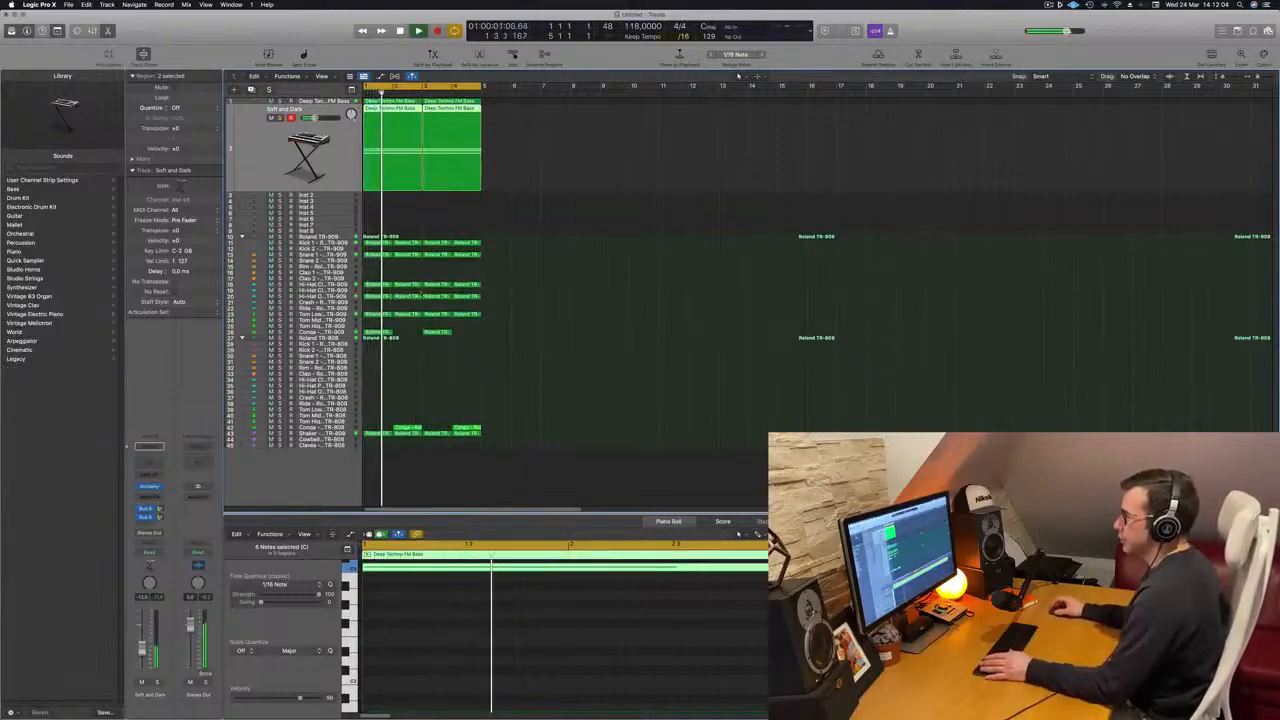
left_click(146, 463)
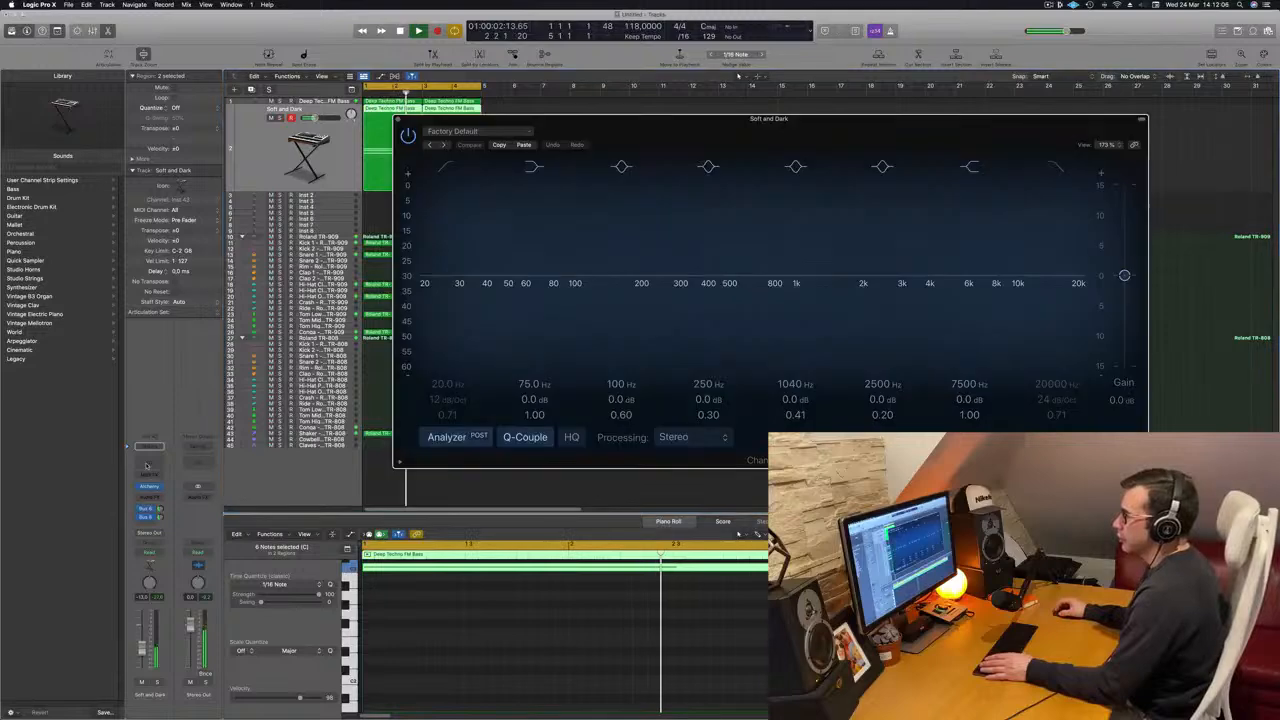
left_click_drag(470, 195, 706, 194)
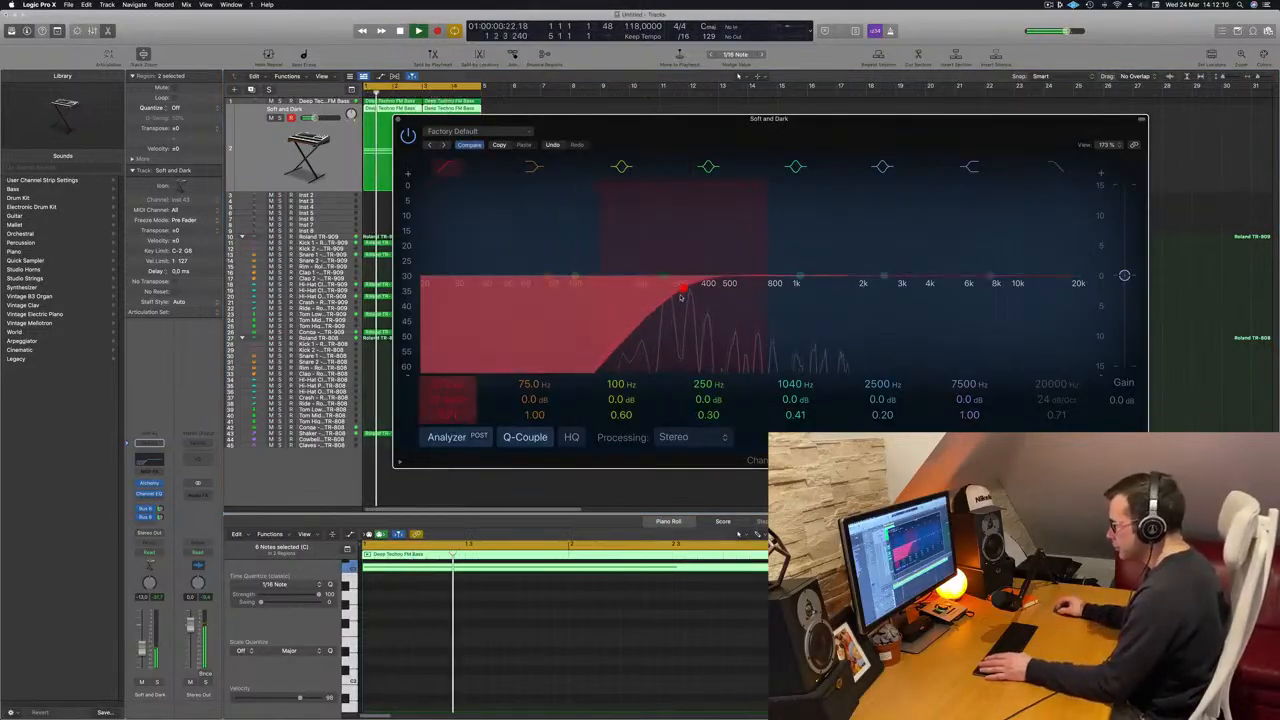
left_click(398, 119)
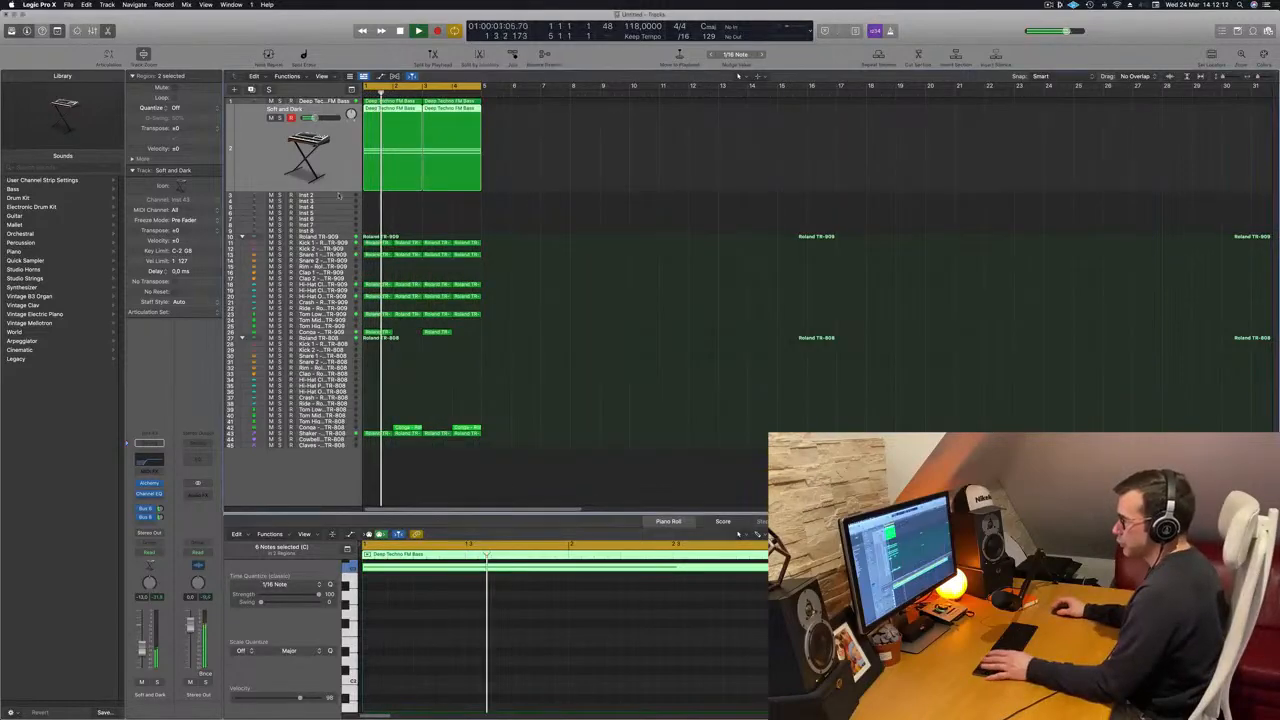
Raise the Kick 1 Roland TR-909 level slightly, and extend the loop to 16 bars by repeating all regions three times and widening the cycle range
left_click(320, 242)
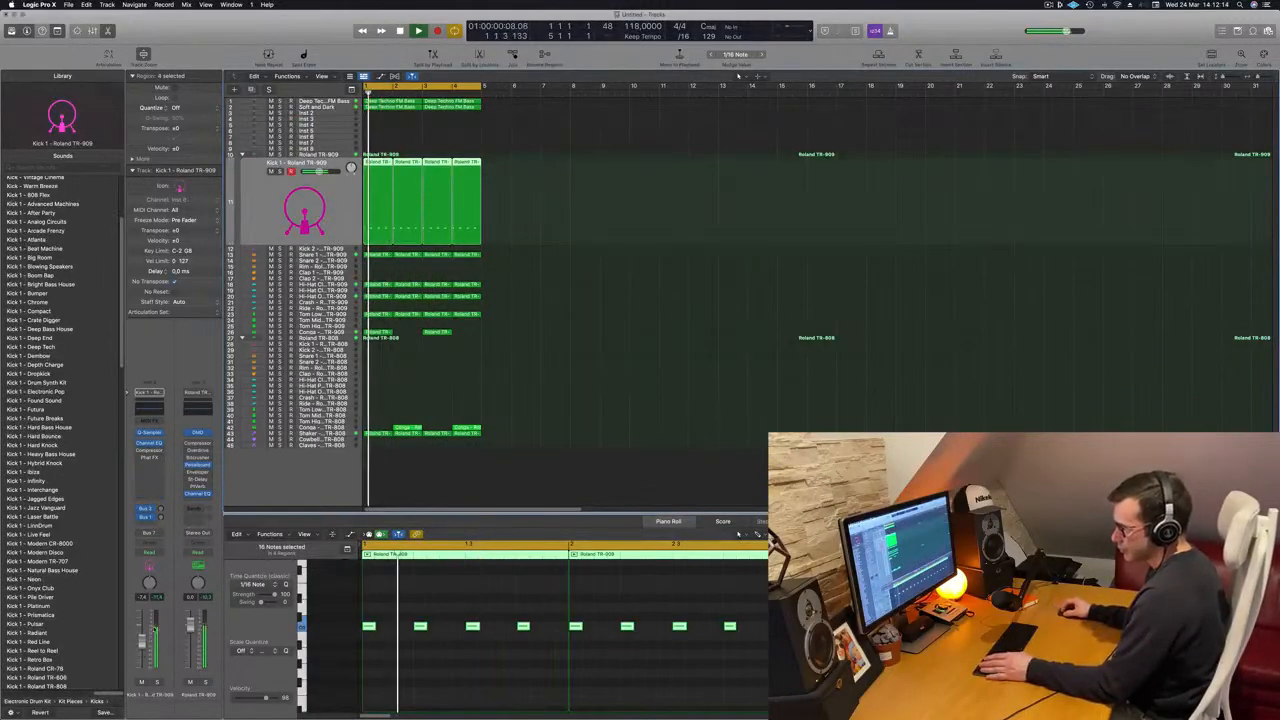
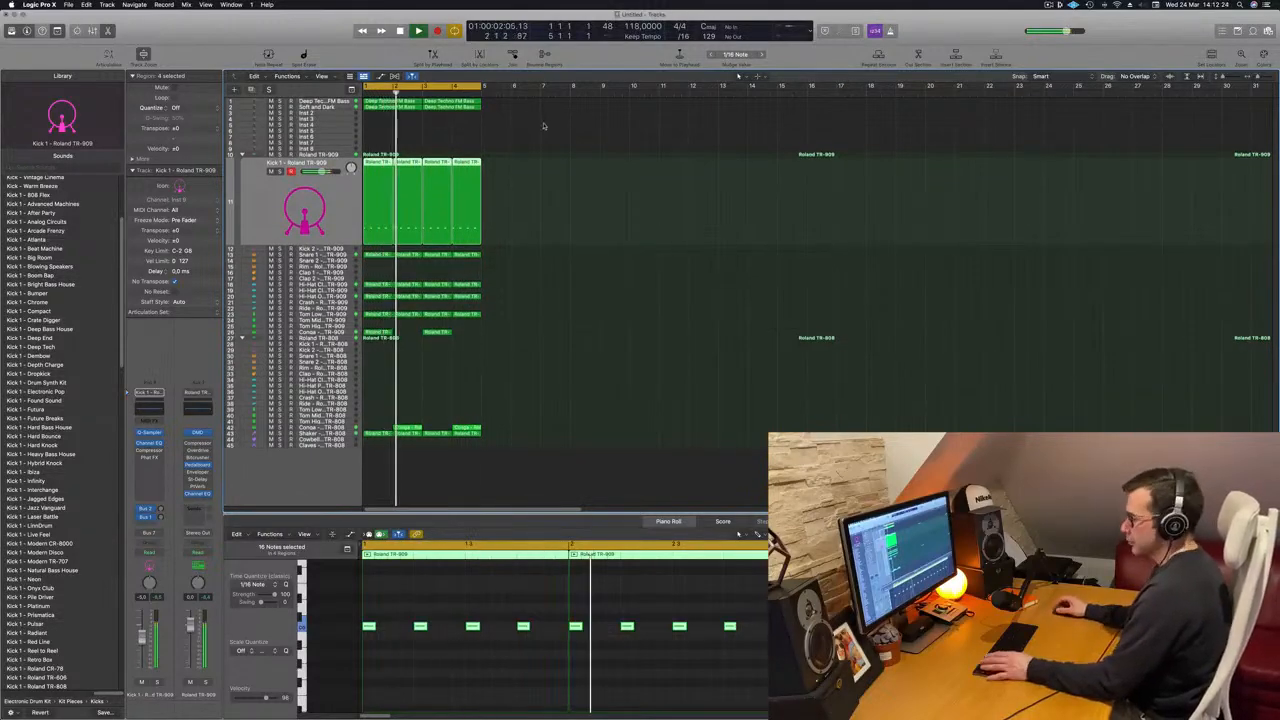
key("super+r")
key("super+r")
key("super+r")
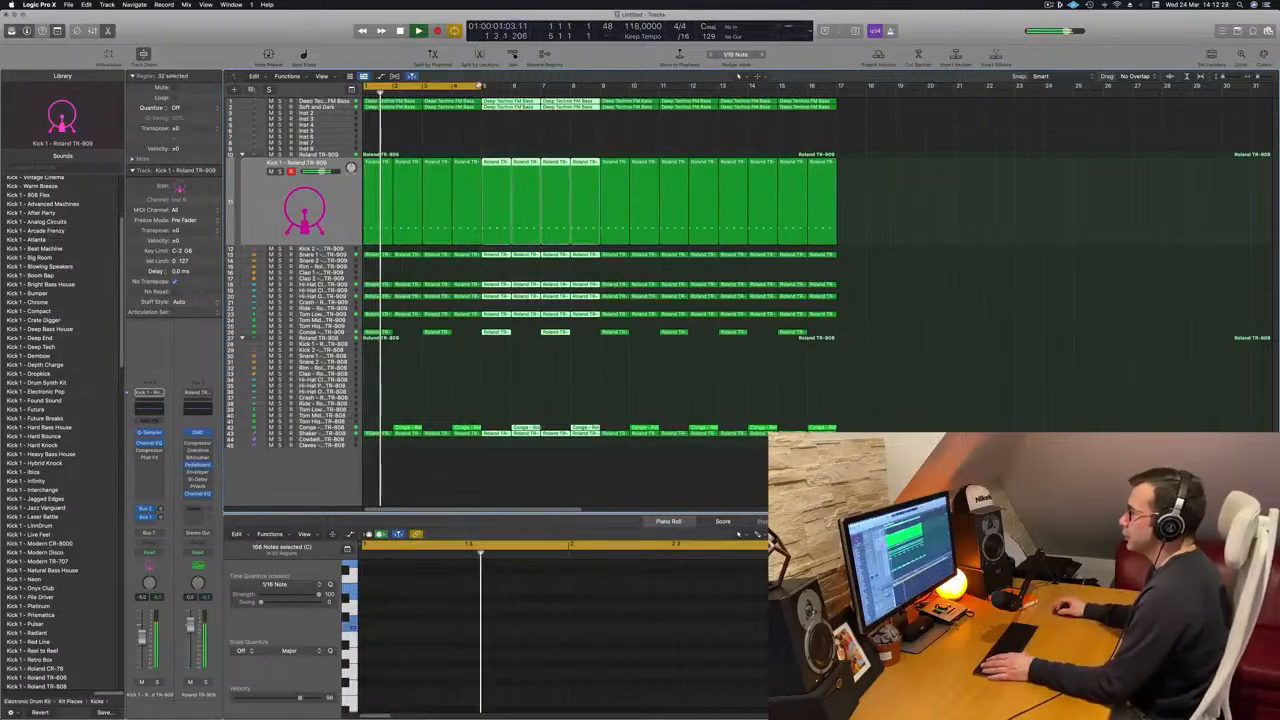
left_click_drag(485, 87, 838, 90)
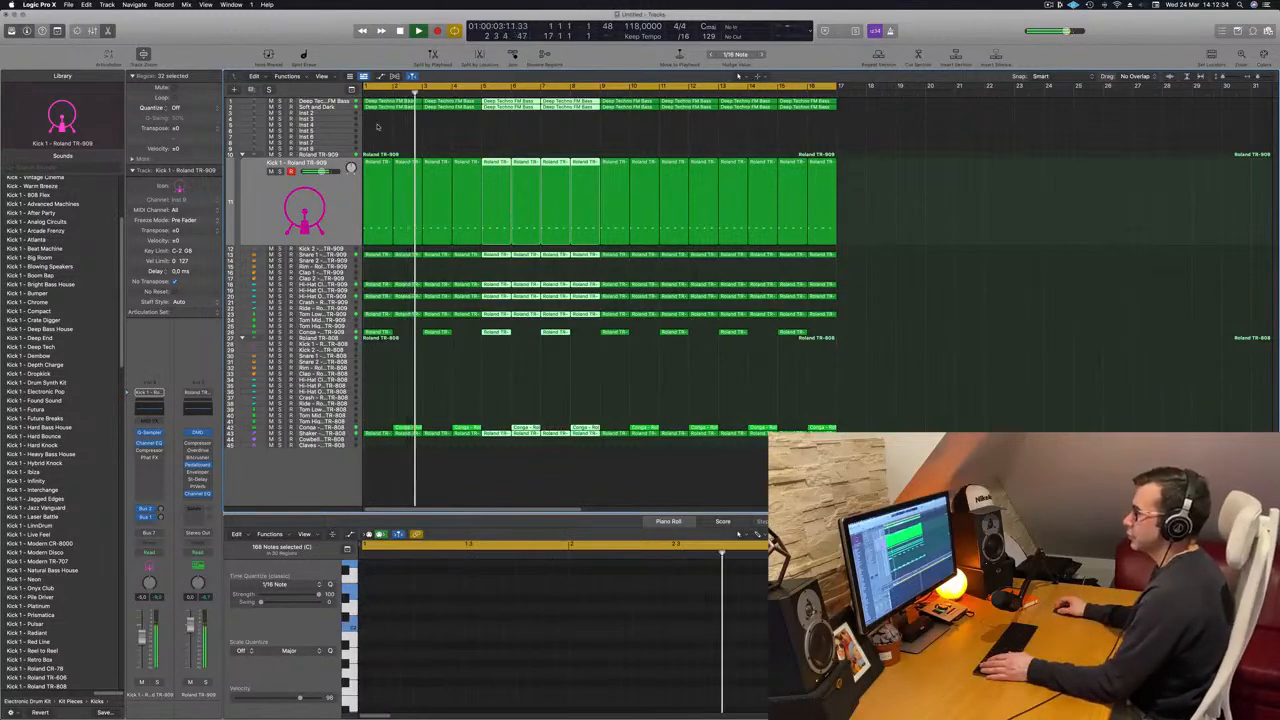
Open the Alchemy instrument of the Inst 2 track and place its window clear of the arrangement
left_click(377, 126)
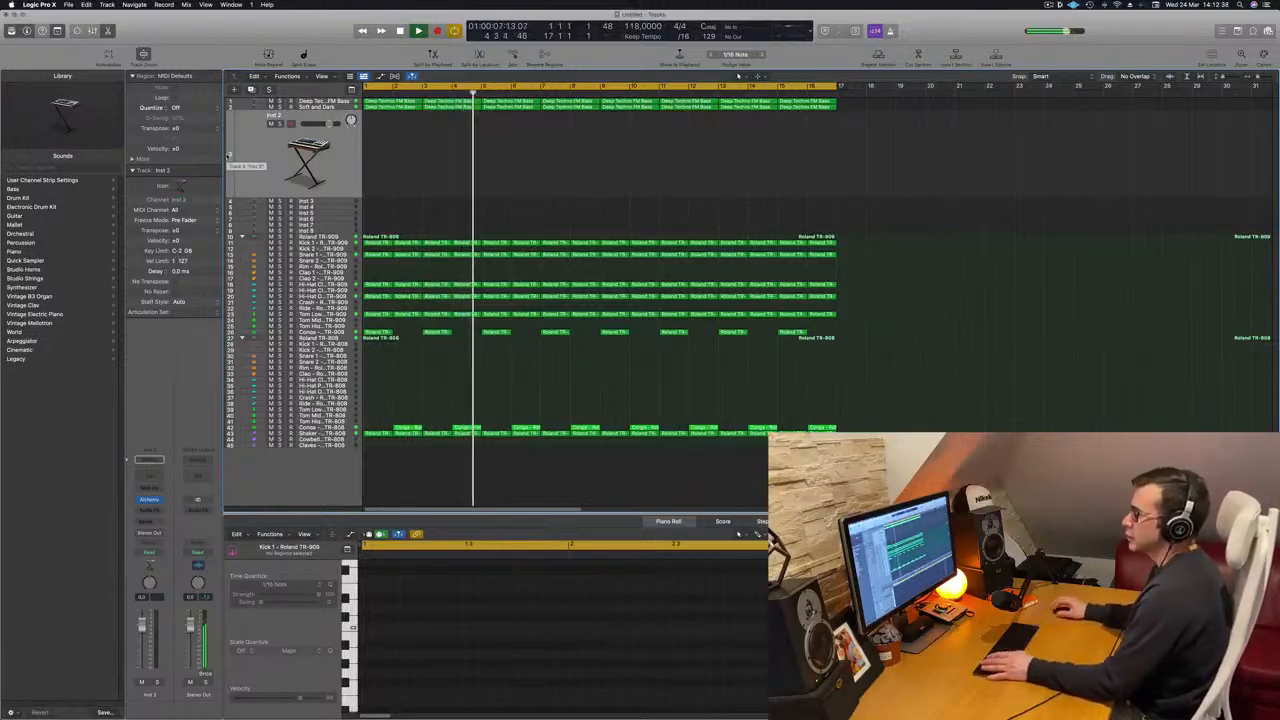
key("Return")
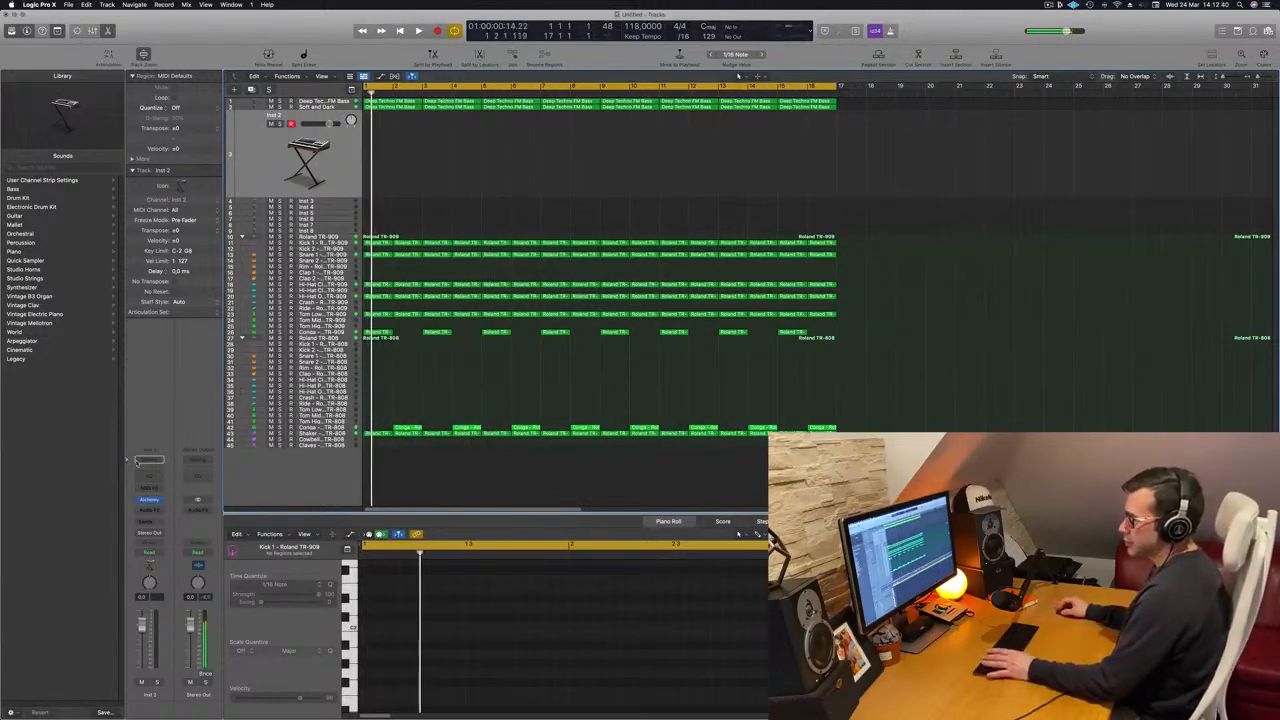
left_click(150, 499)
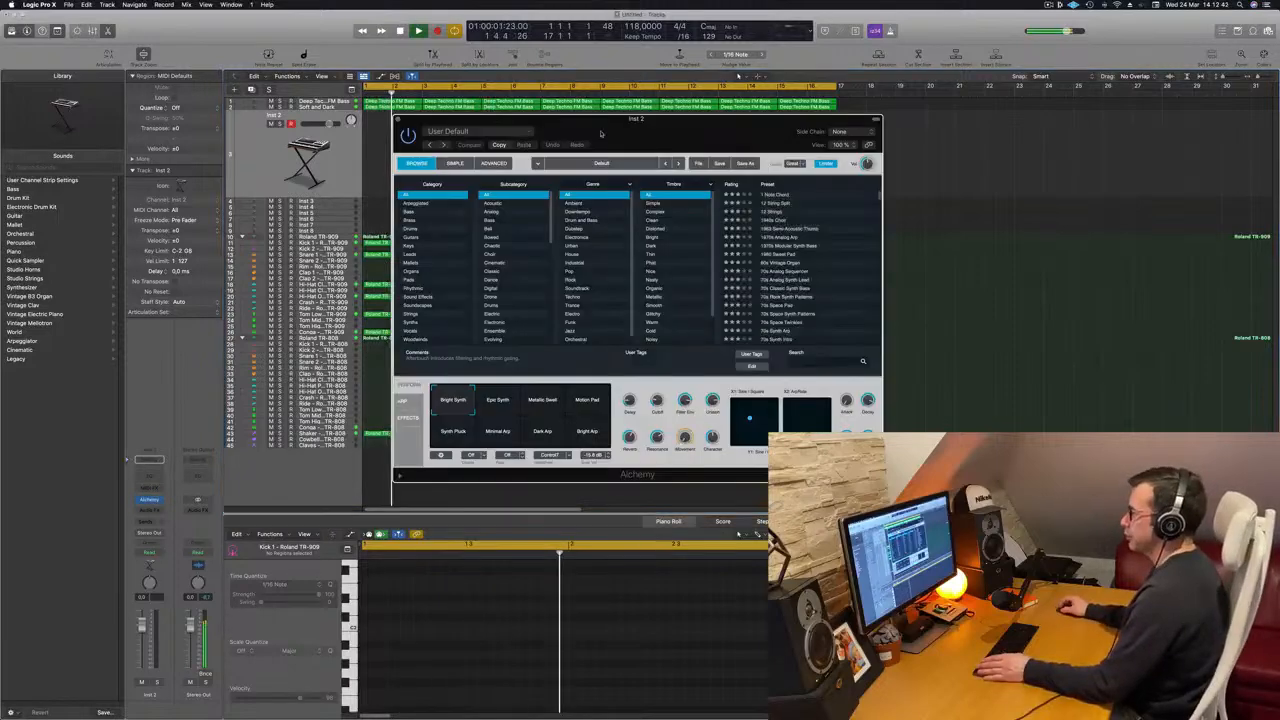
mouse_move(675, 131)
left_mouse_down()
mouse_move(637, 151)
mouse_move(675, 151)
left_mouse_up()
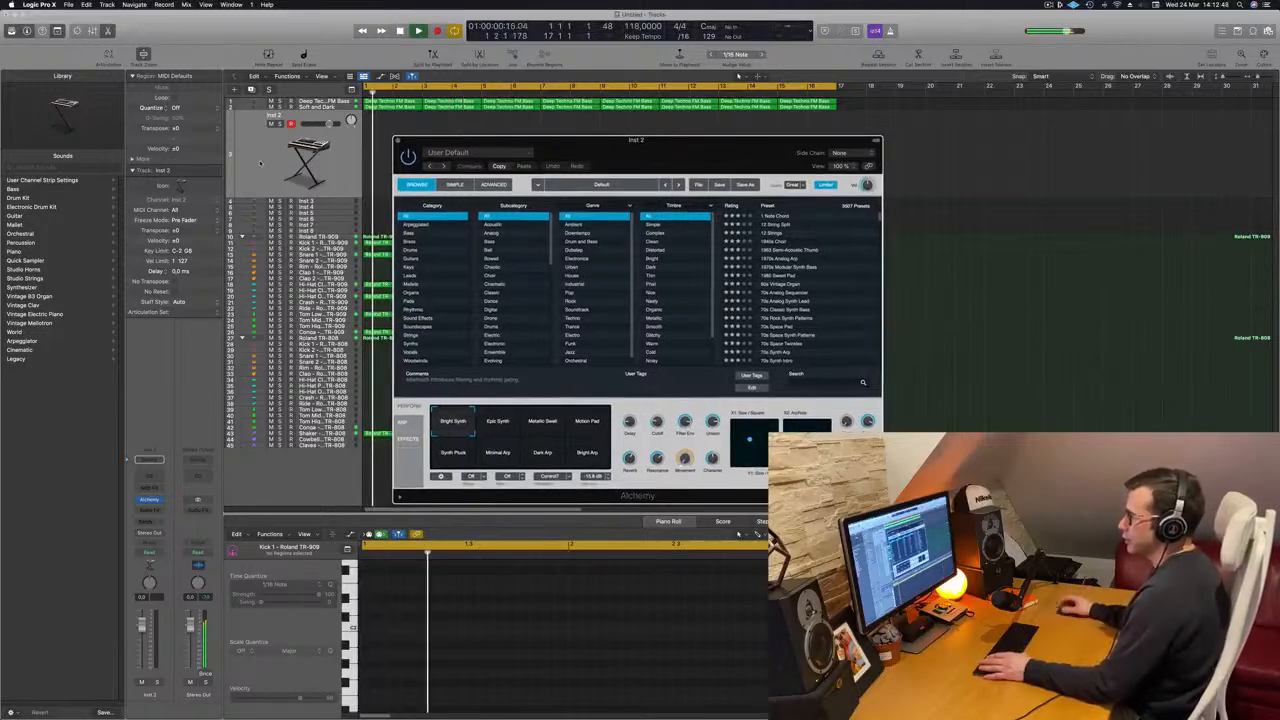
left_click(470, 131)
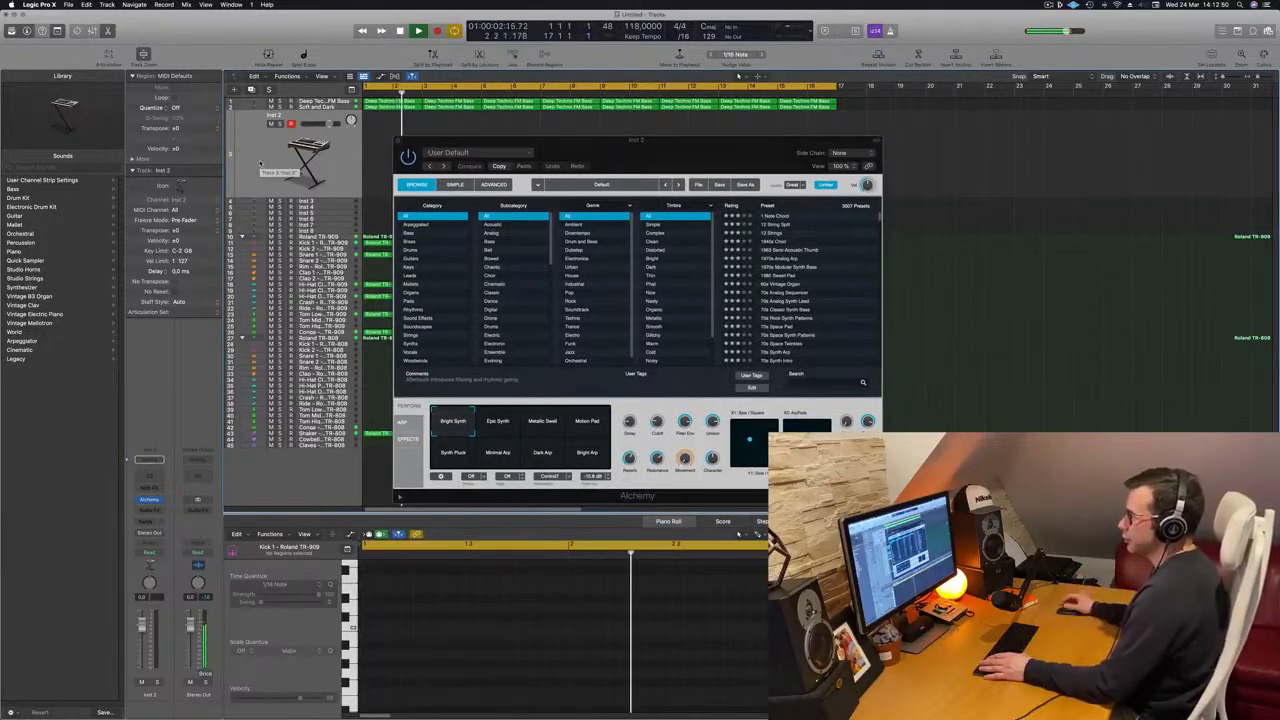
key("Return")
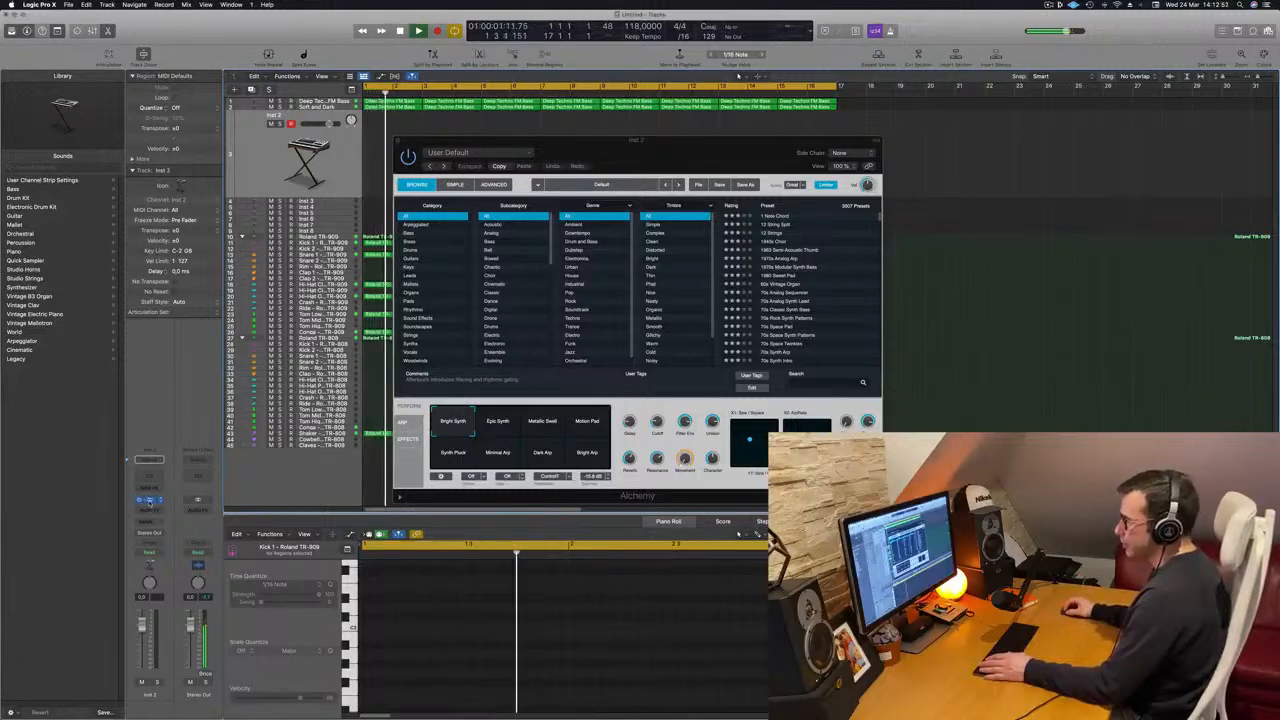
left_click_drag(682, 147, 1132, 195)
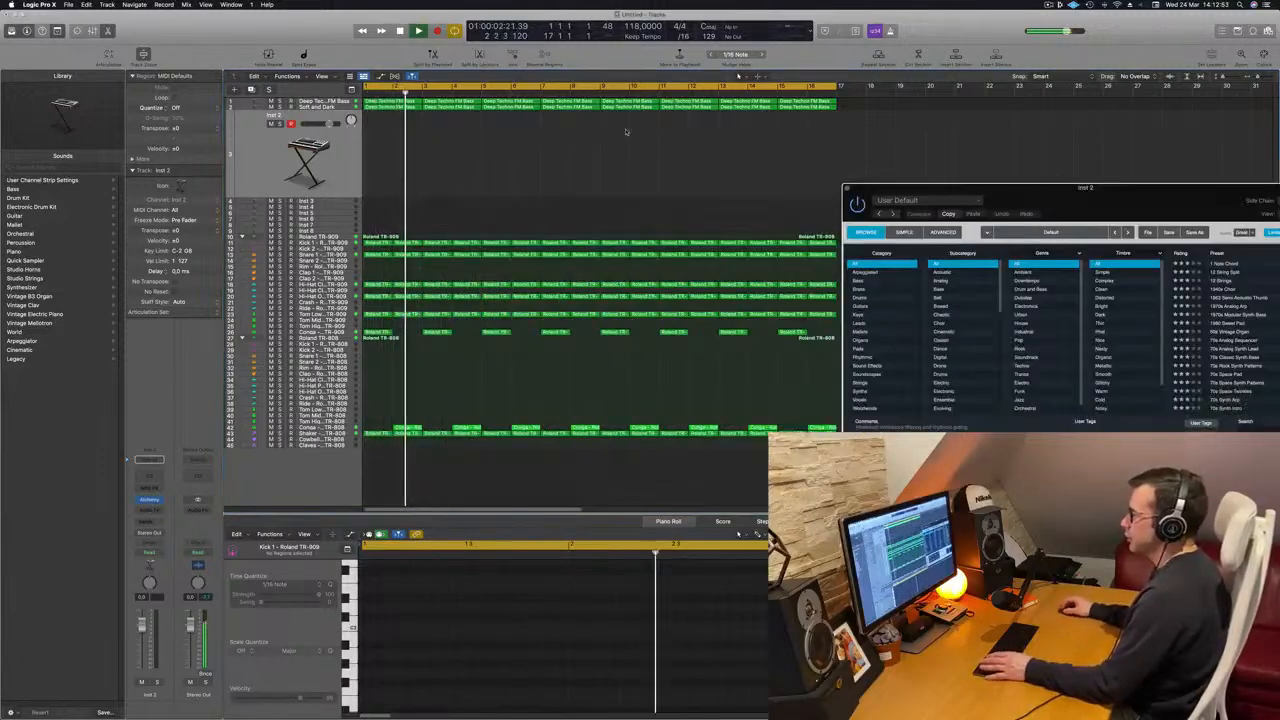
Copy the first Deep Techno FM Bass region to bar 1 of Inst 2 and delete its two upper notes
left_click(390, 103)
left_click_drag(390, 103, 378, 195)
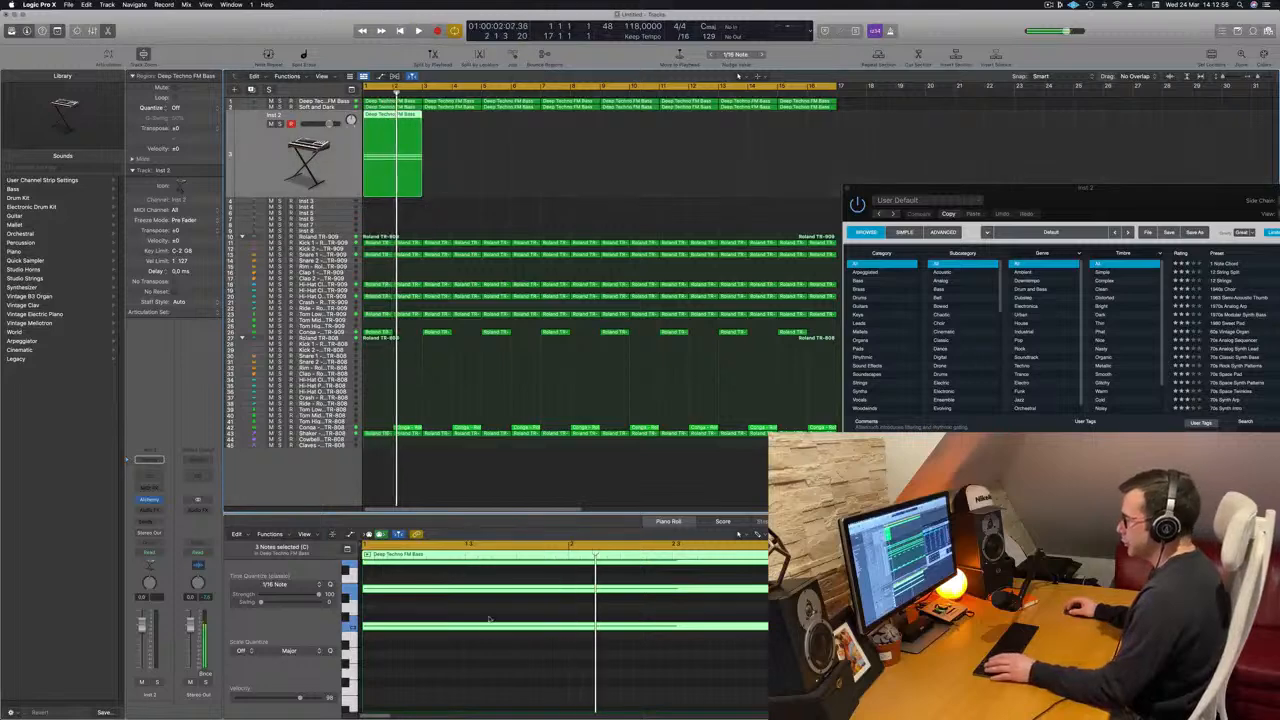
left_click(492, 637)
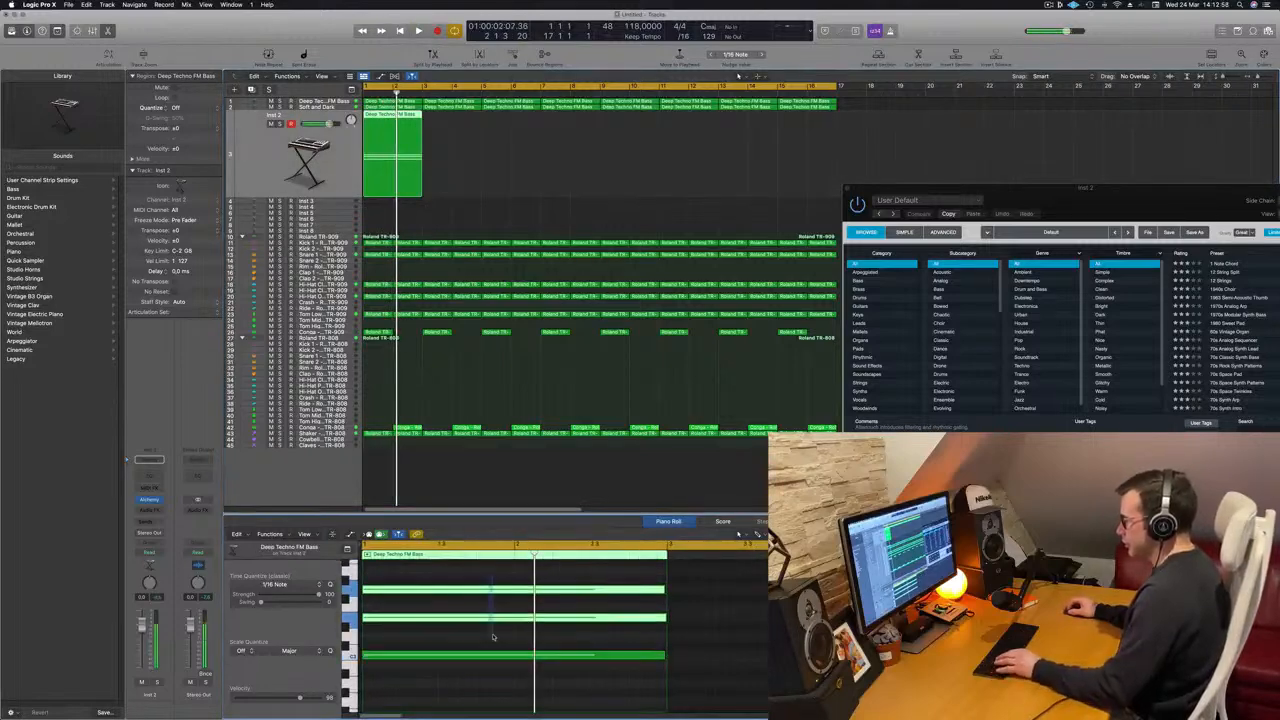
key("BackSpace")
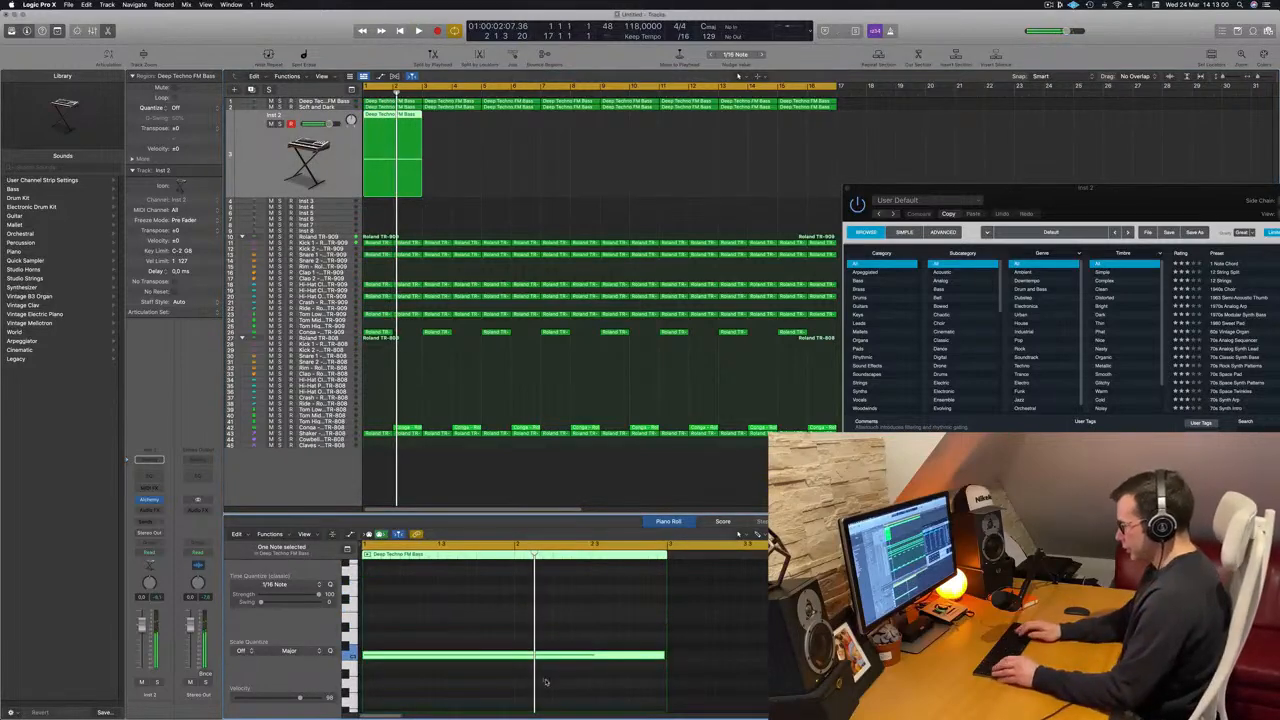
Transpose the remaining note of the Inst 2 region lower and play the loop from the beginning
key("BackSpace")
key("Return")
key("space")
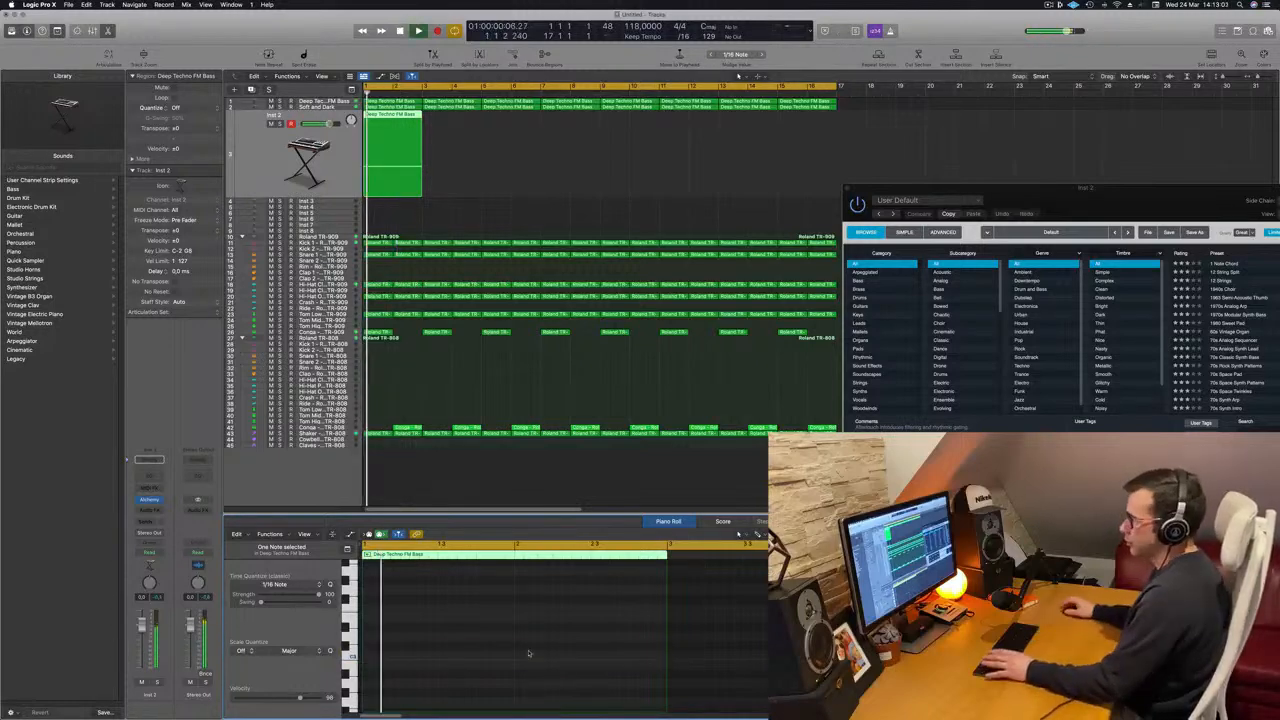
Lower the Inst 2 track level, insert an Arpeggiator MIDI effect on it, and place the Arpeggiator and Alchemy windows side by side
left_click_drag(1146, 187, 740, 114)
left_click(146, 628)
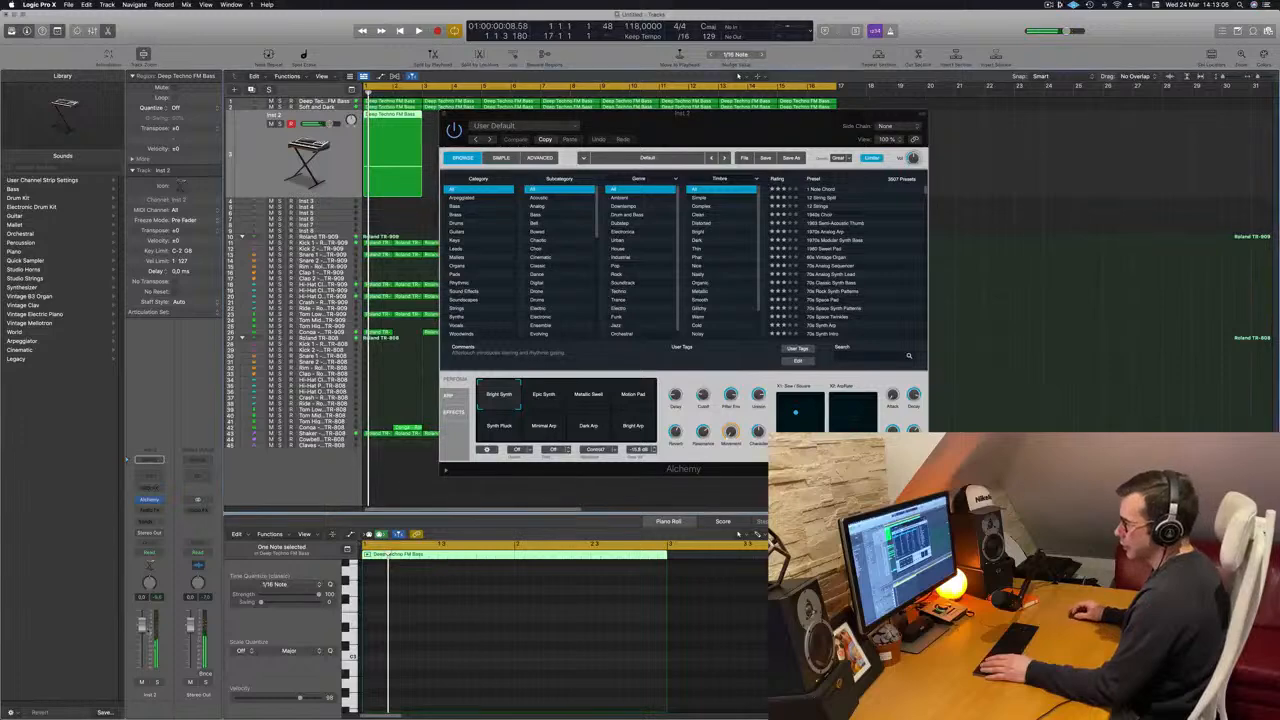
left_click(153, 486)
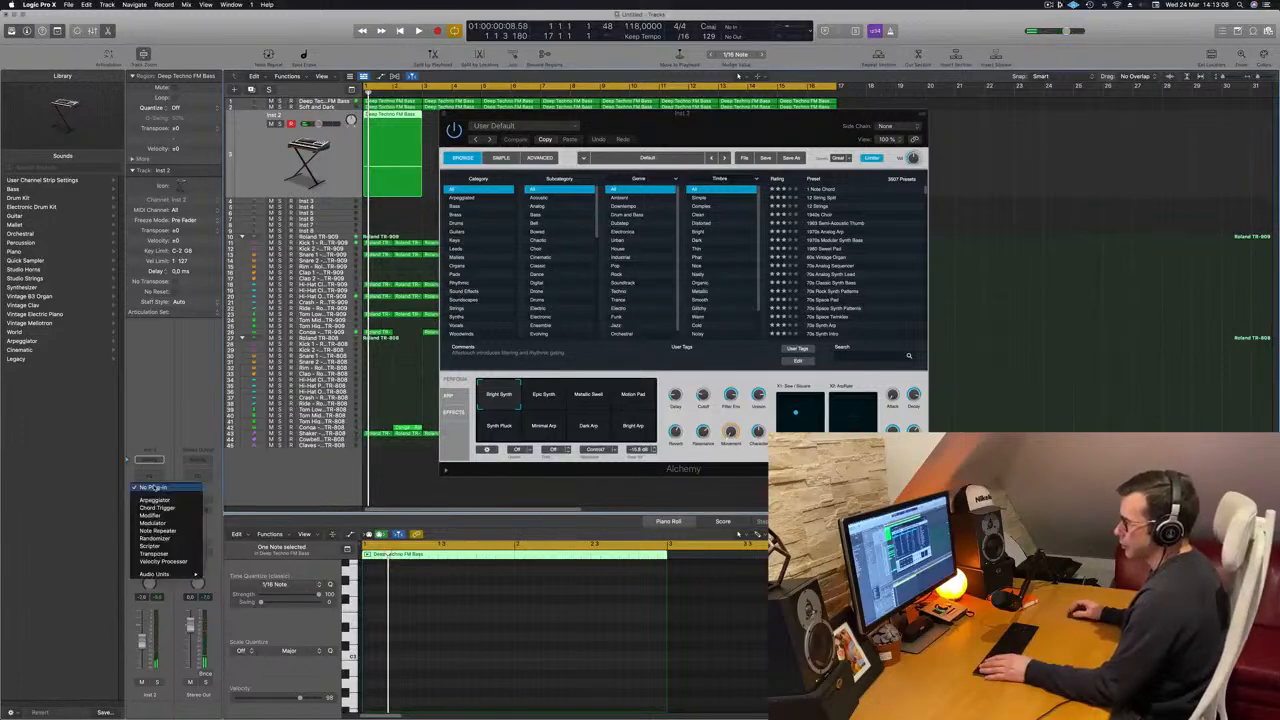
left_click(155, 500)
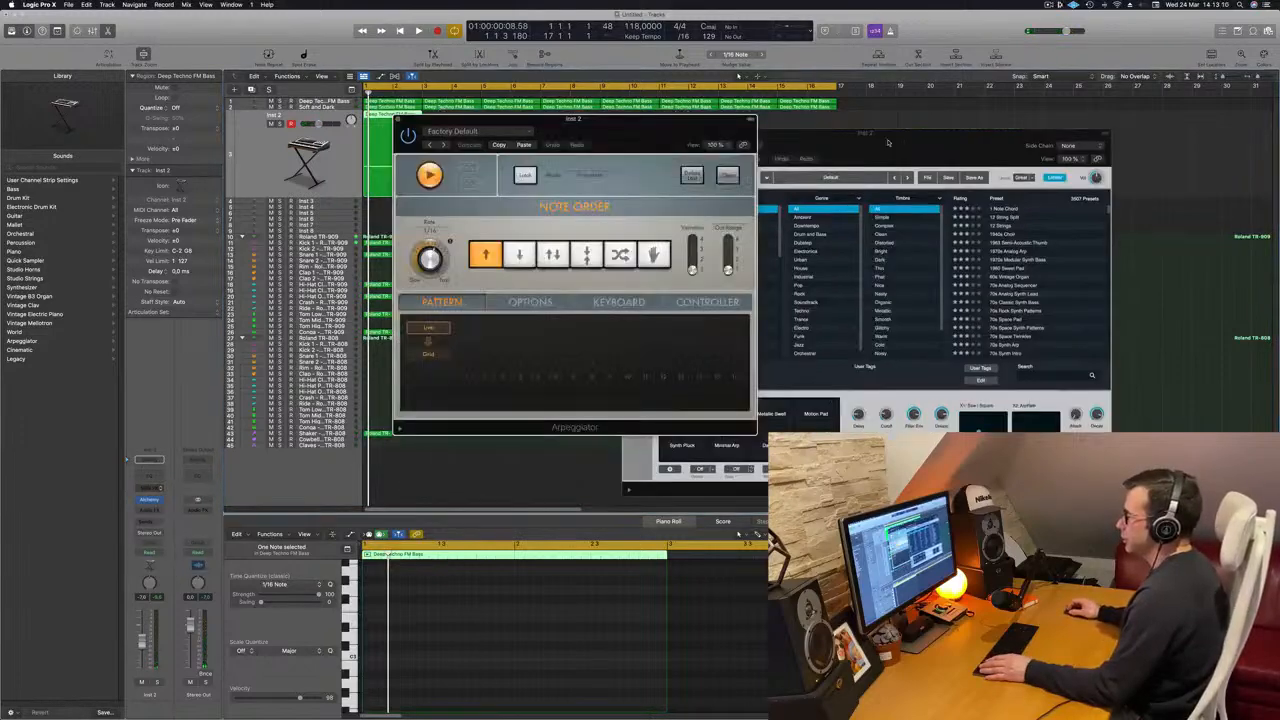
key("space")
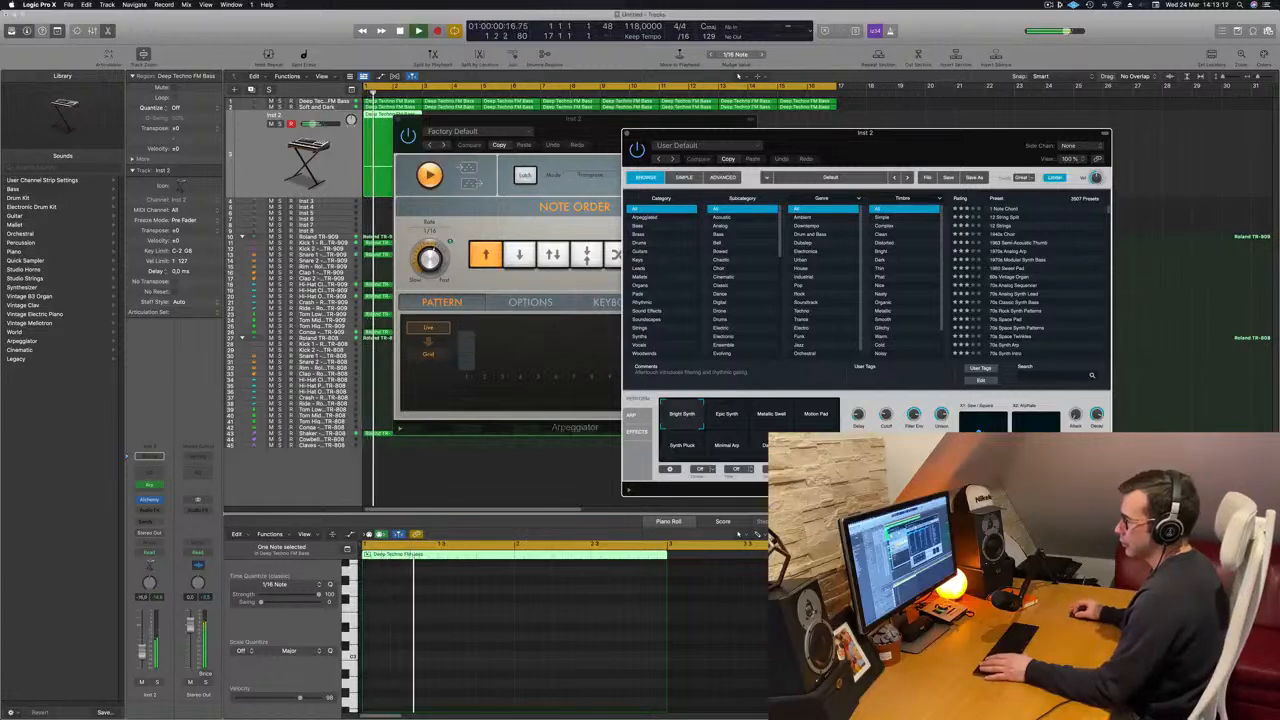
left_click(451, 289)
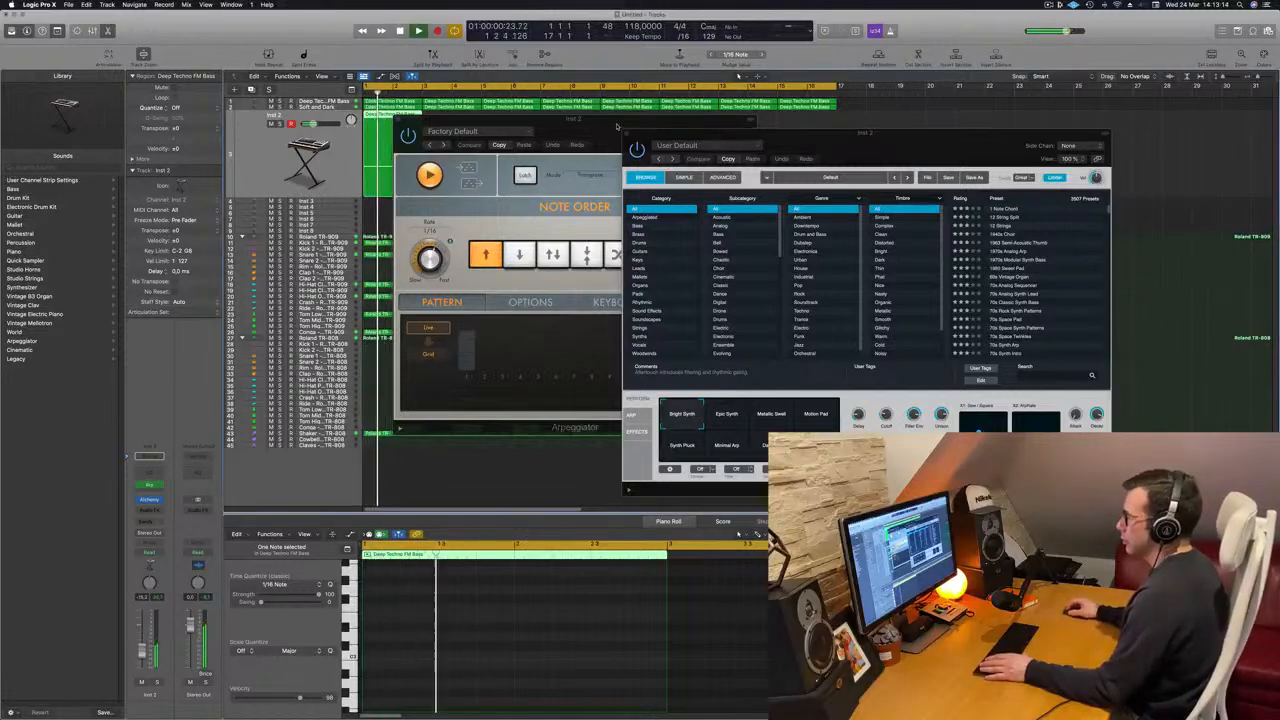
left_click_drag(500, 120, 1032, 172)
left_click_drag(881, 145, 659, 129)
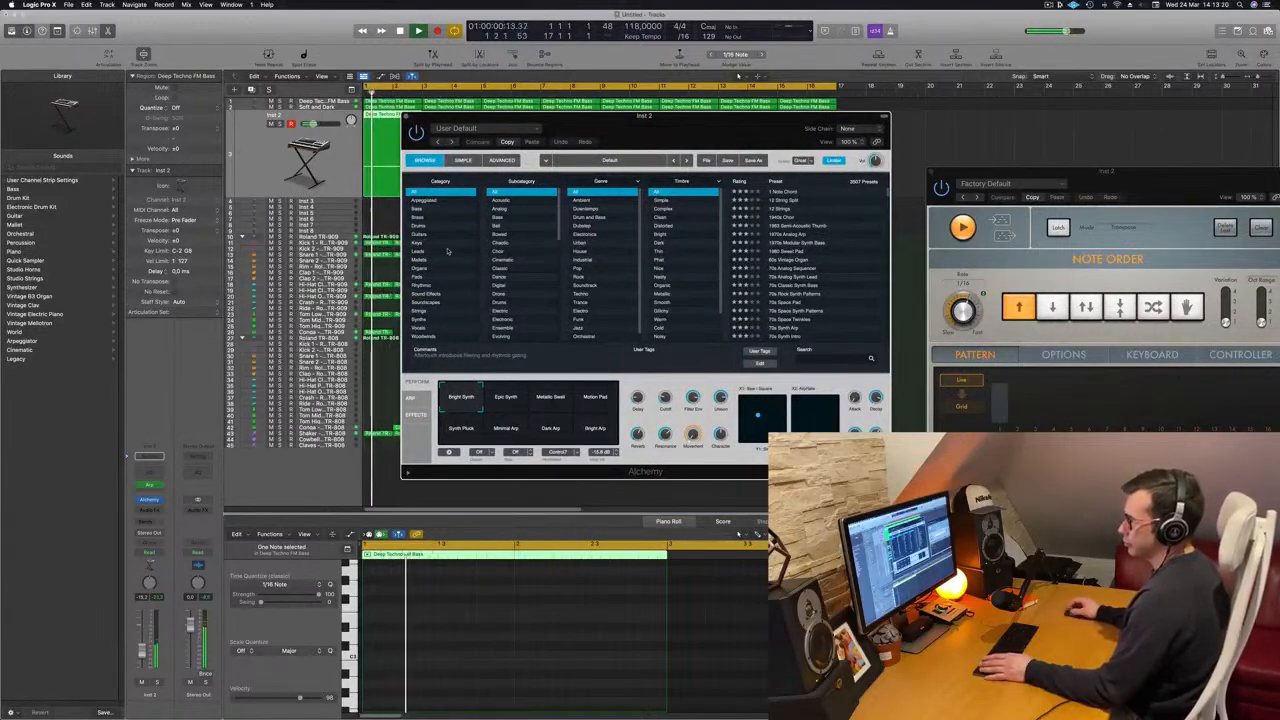
Filter the Alchemy presets by the Plucked subcategory and load Acoustic Pluck
scroll(518, 252, "down", 5)
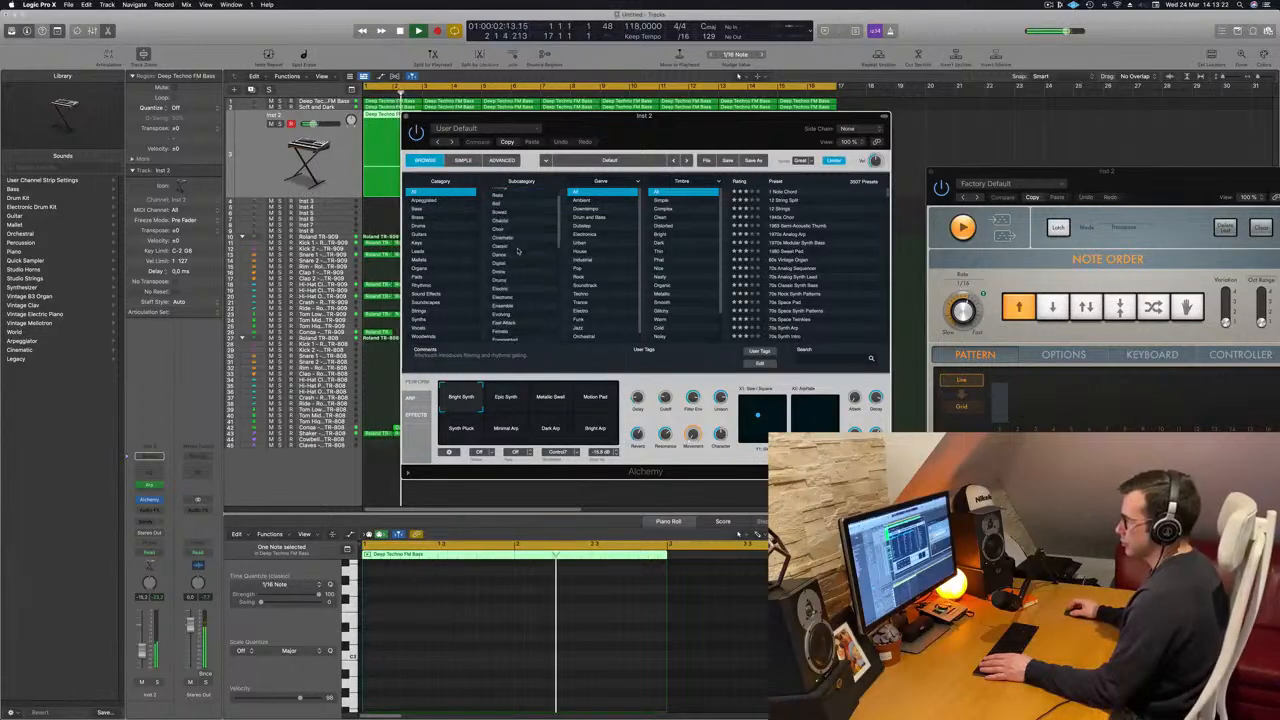
scroll(518, 252, "down", 2)
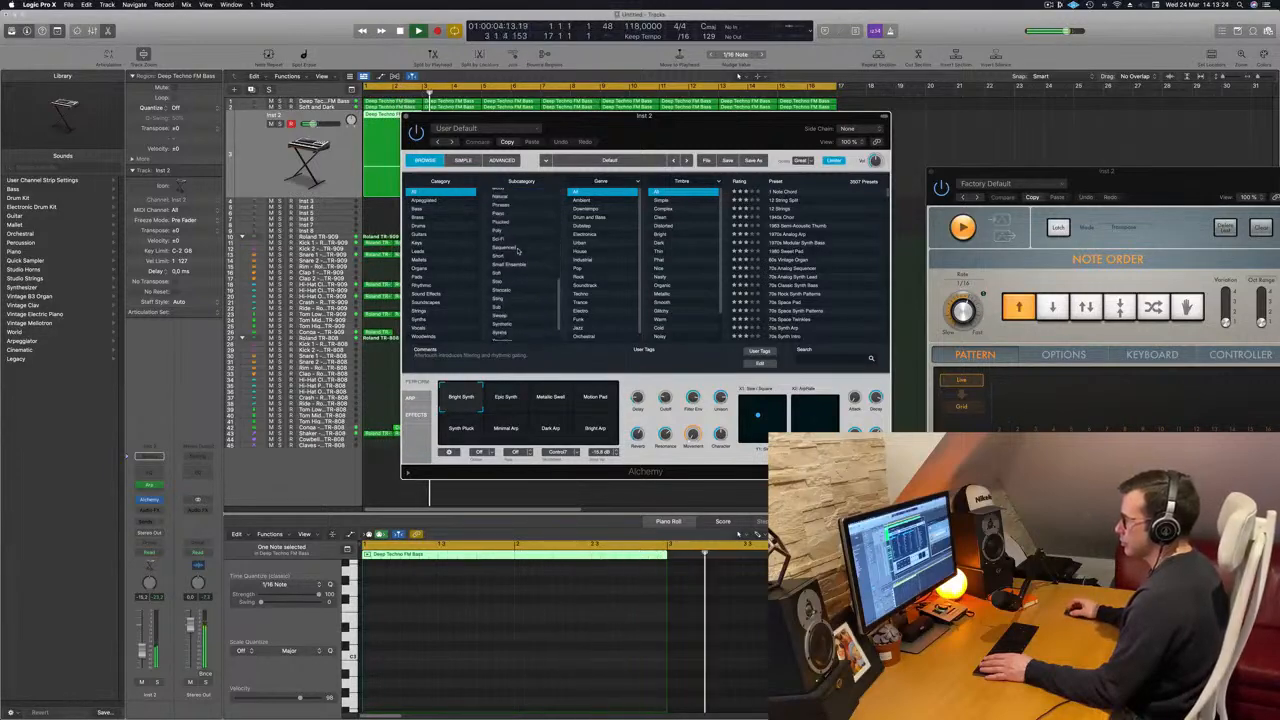
left_click(515, 222)
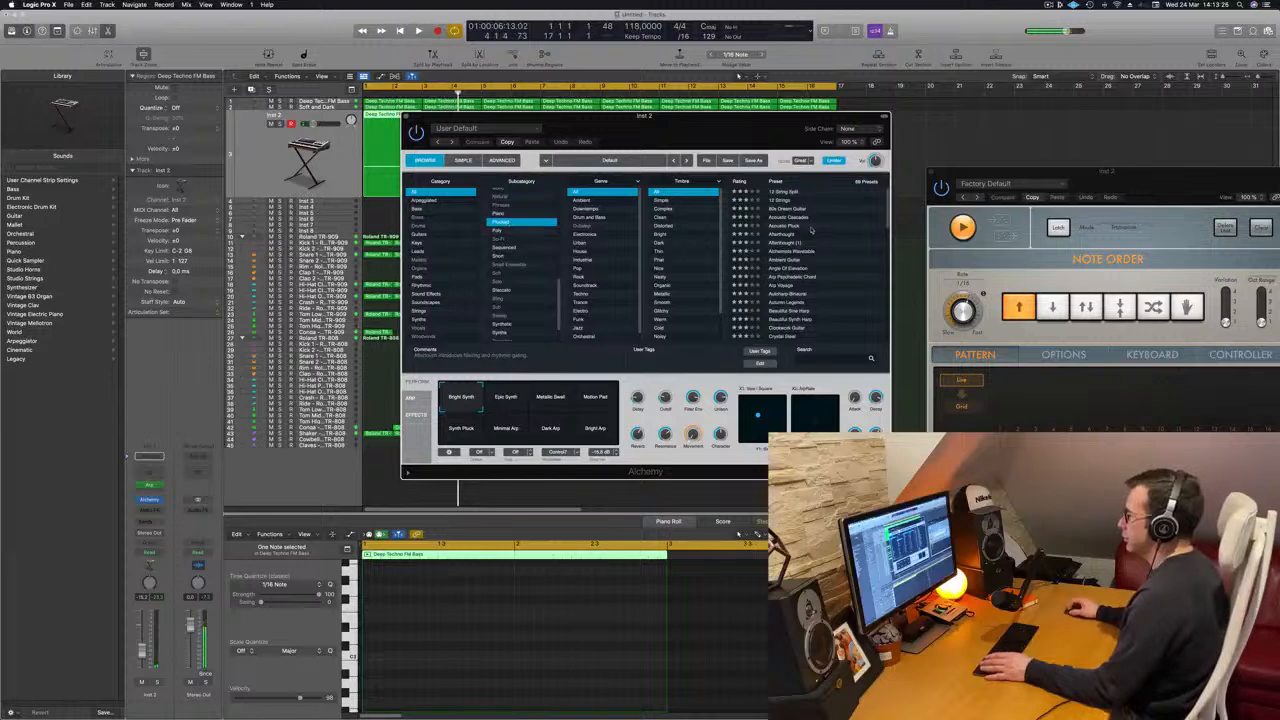
left_click(793, 229)
left_click_drag(740, 136, 782, 127)
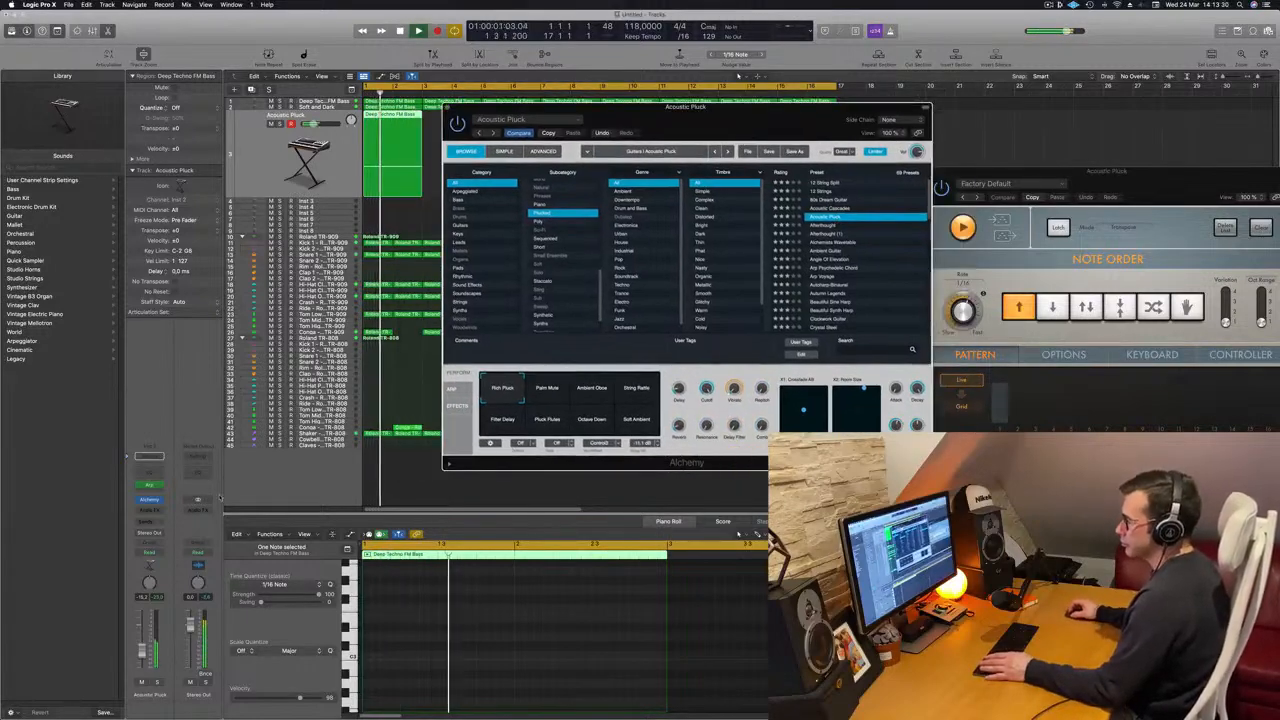
Raise the Acoustic Pluck track level slightly, set the Arpeggiator rate to 1/8, and move the Alchemy window clear of the track's region
left_click_drag(144, 660, 144, 659)
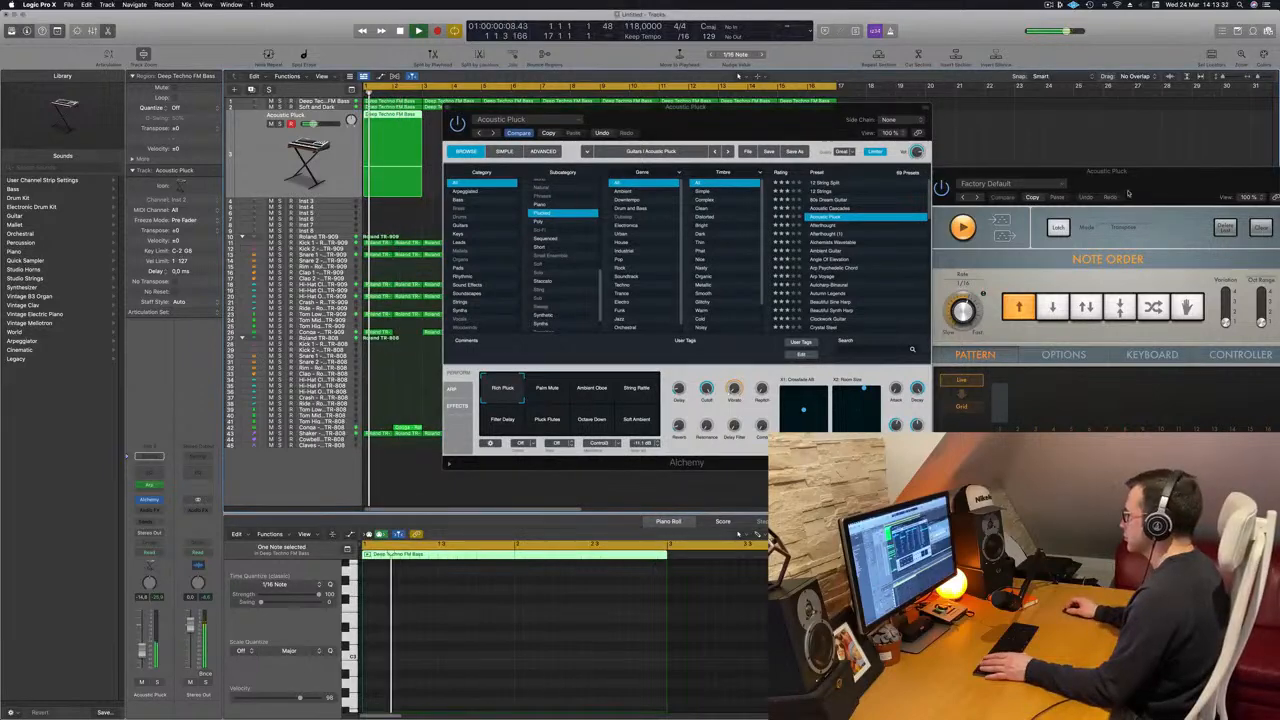
left_click_drag(1000, 291, 698, 375)
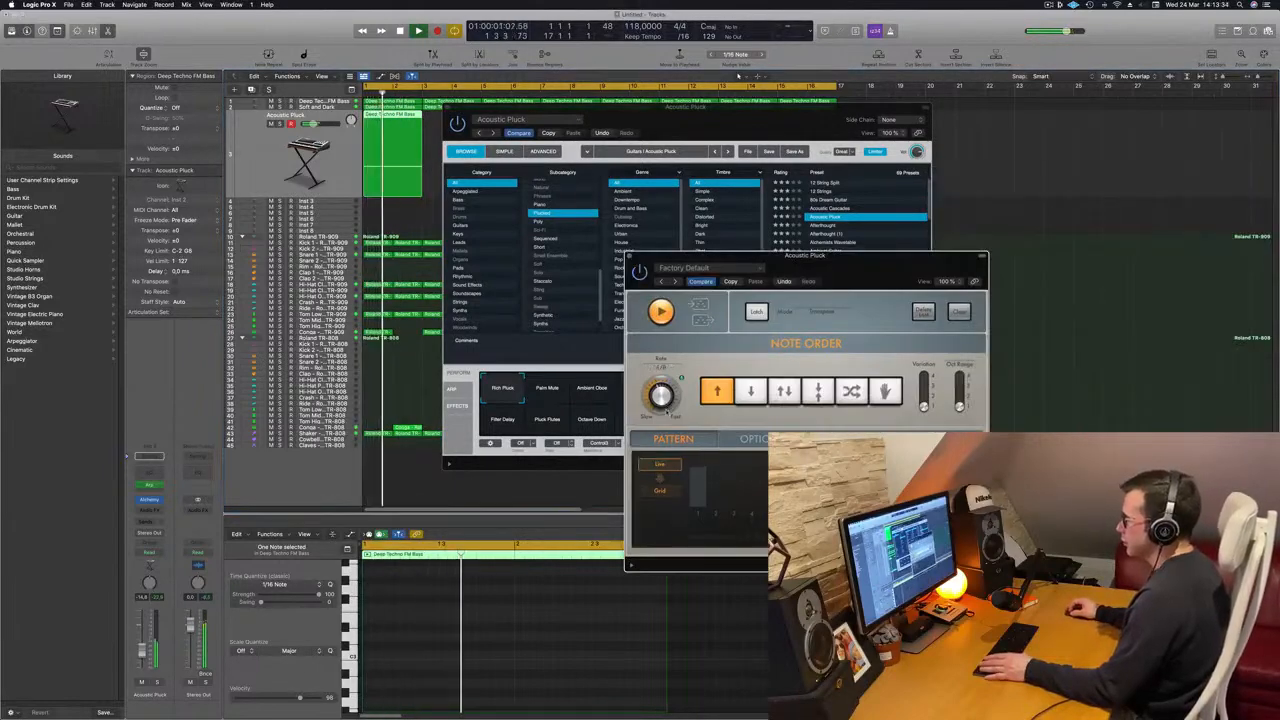
left_click_drag(865, 273, 916, 258)
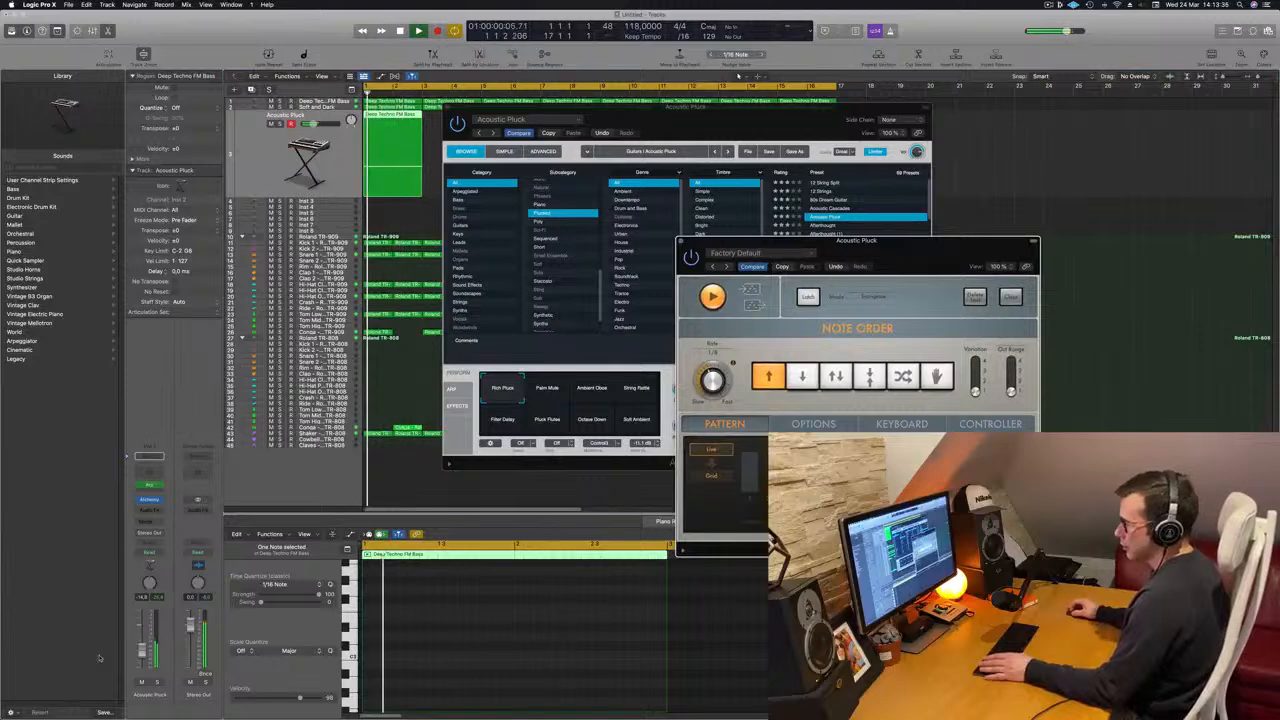
left_click(157, 683)
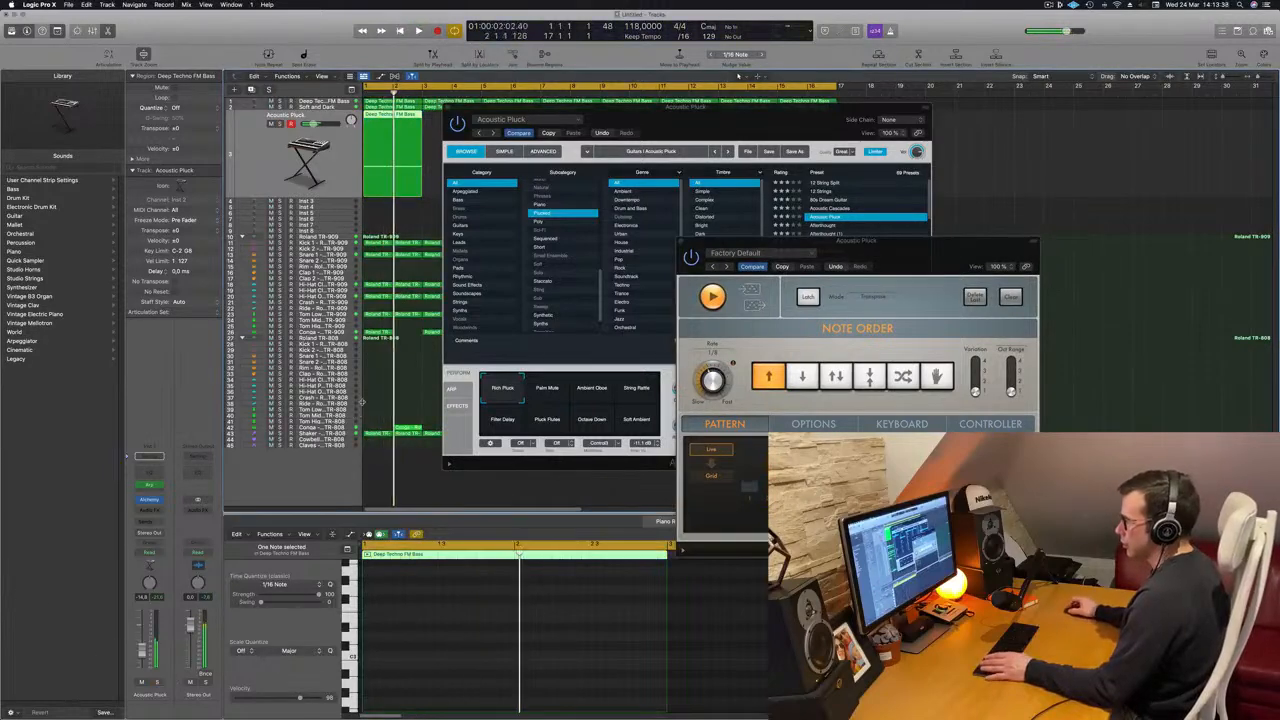
left_click_drag(712, 120, 1090, 135)
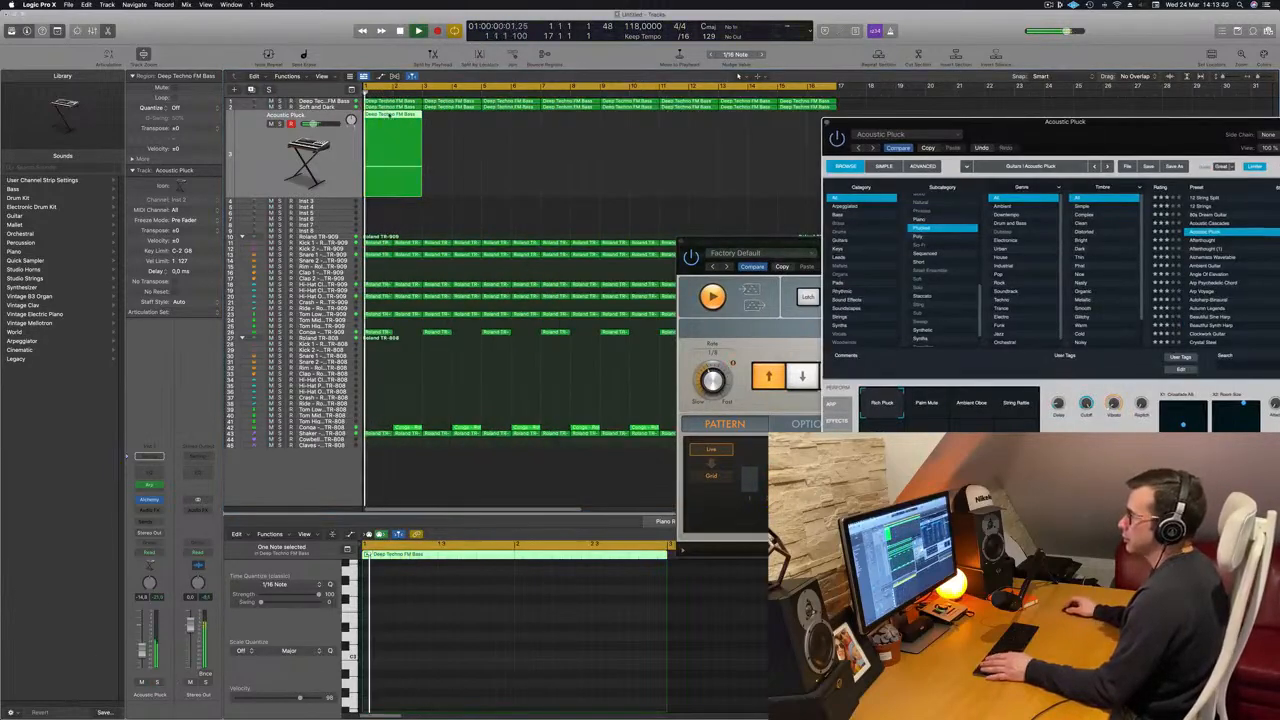
Open the Acoustic Pluck region in the Piano Roll, transpose its note higher, and play the loop from the beginning
key("space")
double_click(409, 115)
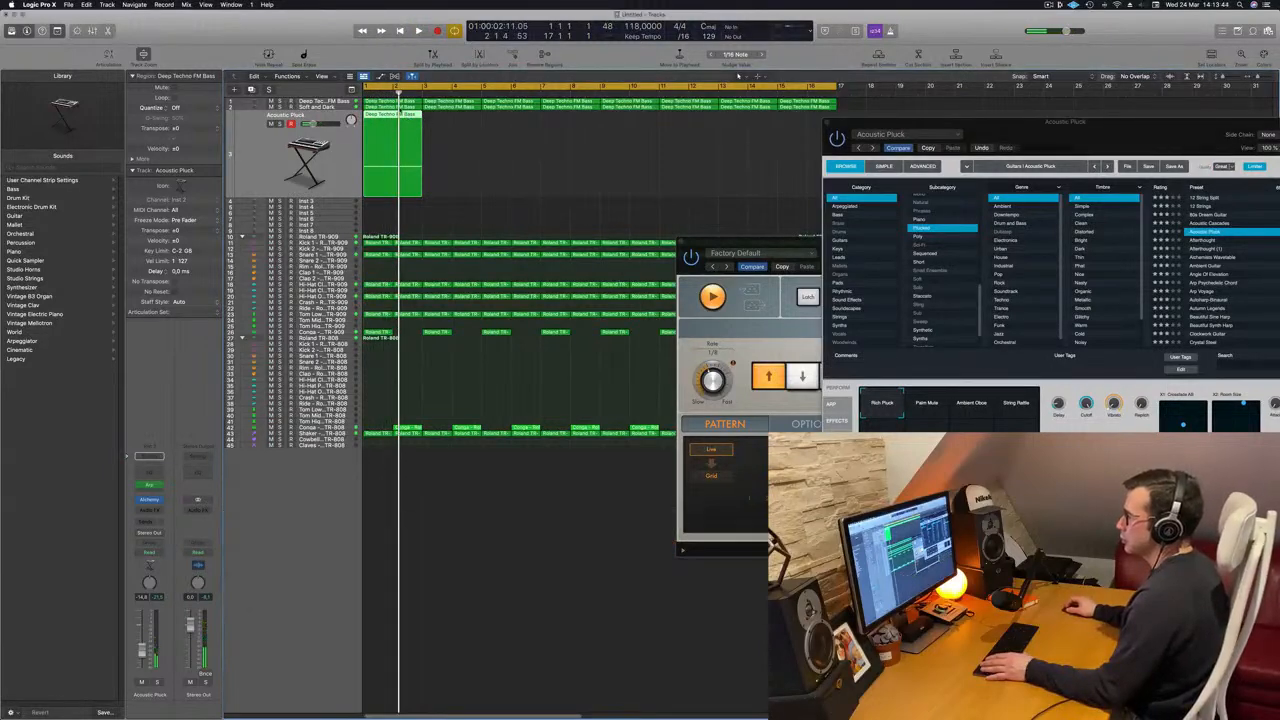
double_click(398, 121)
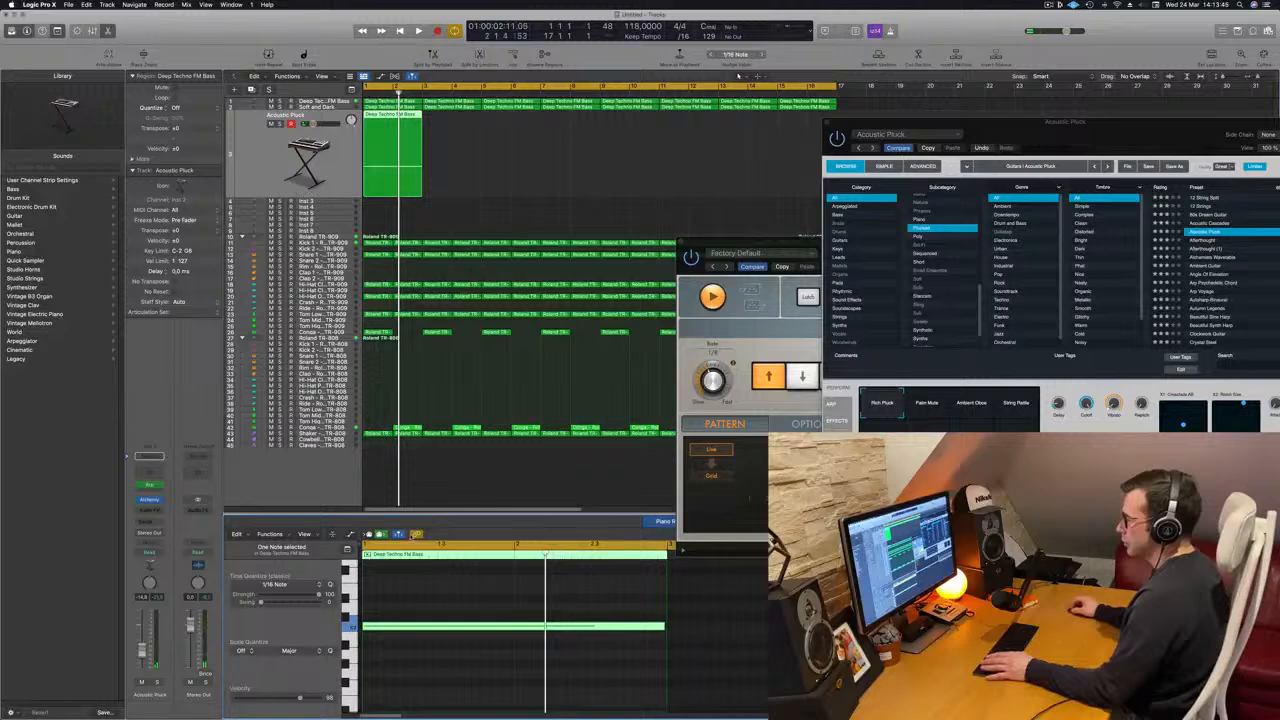
left_click(450, 626)
key("BackSpace")
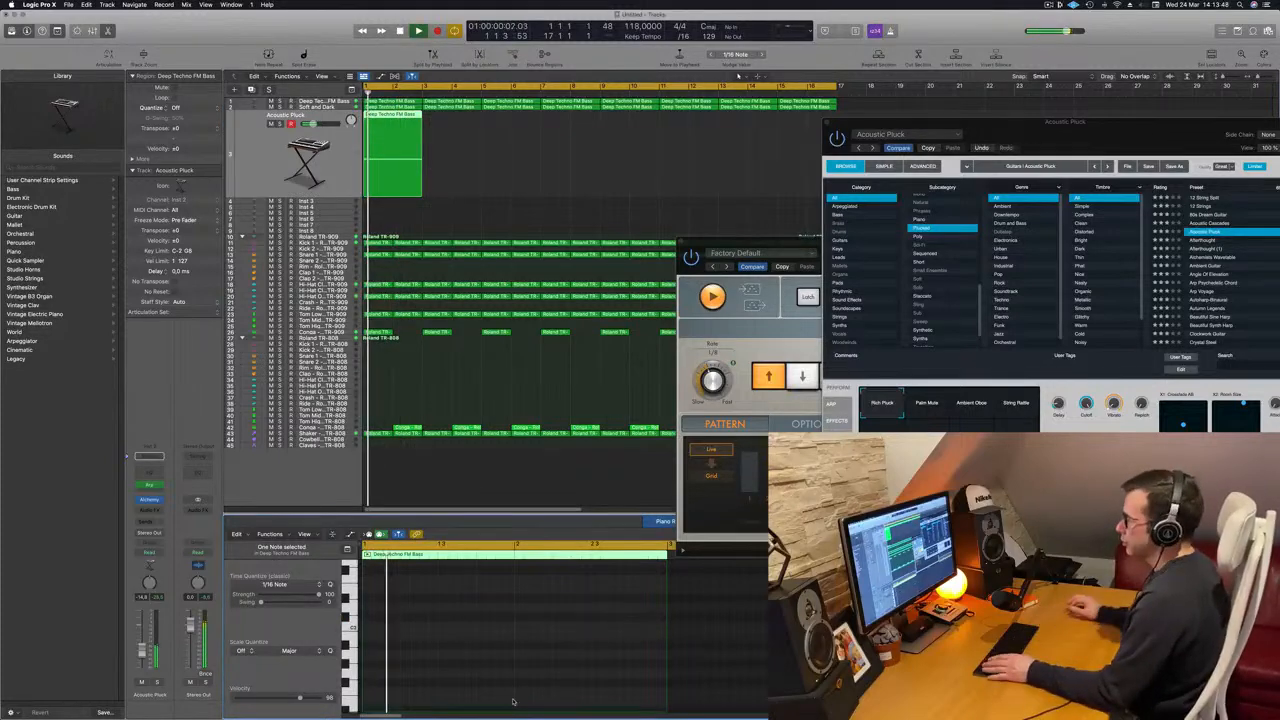
Load the Afterthought preset in Alchemy and move both plug-in windows clear of the track's region
left_click_drag(758, 250, 648, 376)
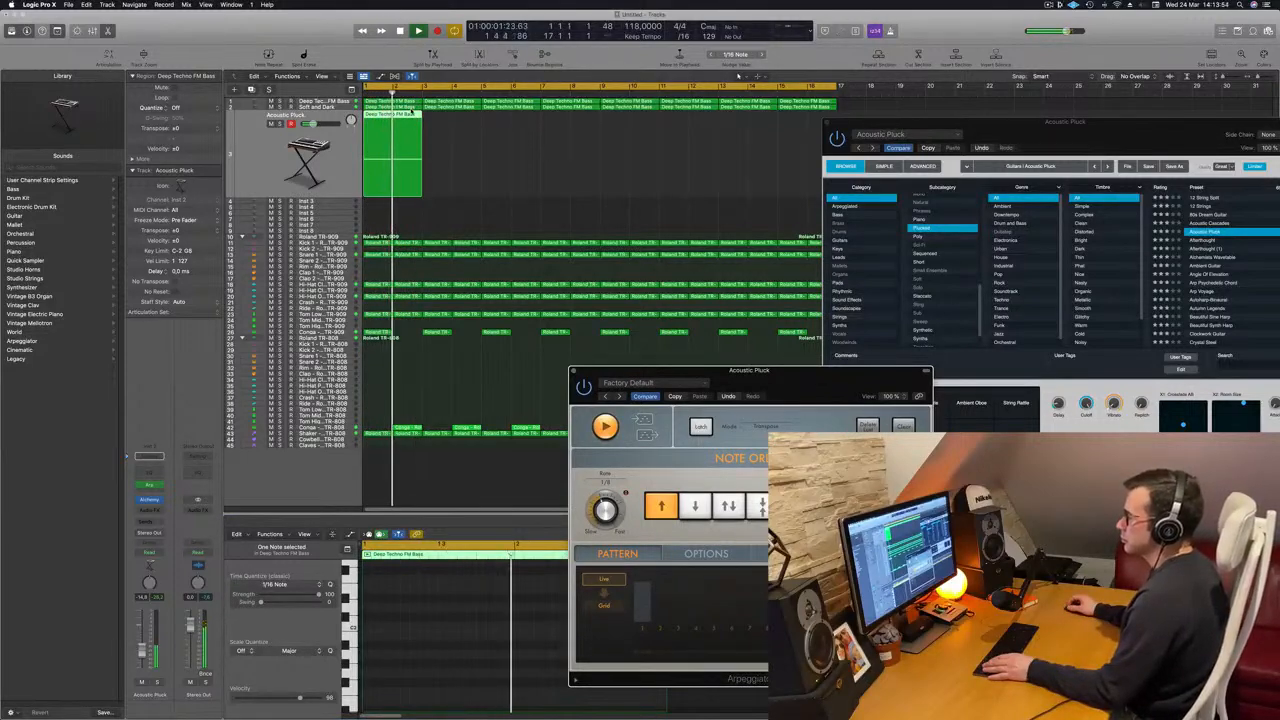
left_click_drag(1048, 122, 617, 145)
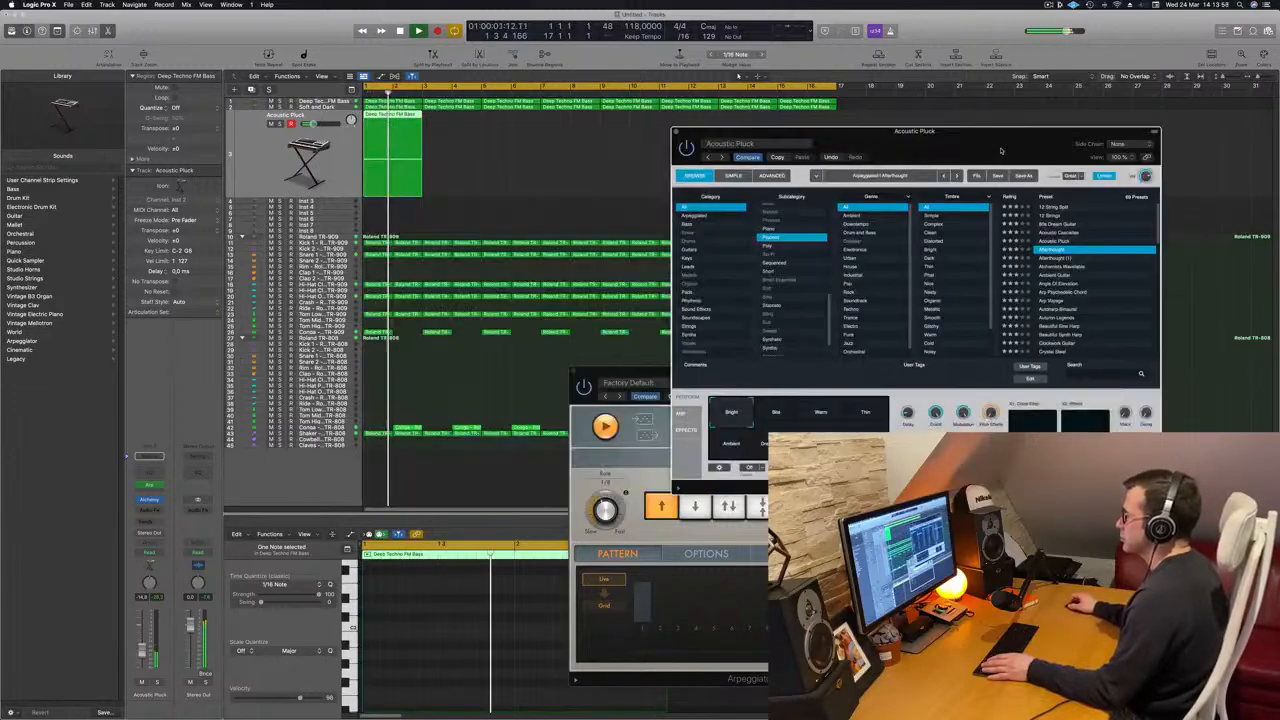
Replace the Afterthought track's region with a copy of the first Soft and Dark region at bar 1, and play from the beginning
key("space")
left_click(457, 163)
left_click(369, 177)
key("Delete")
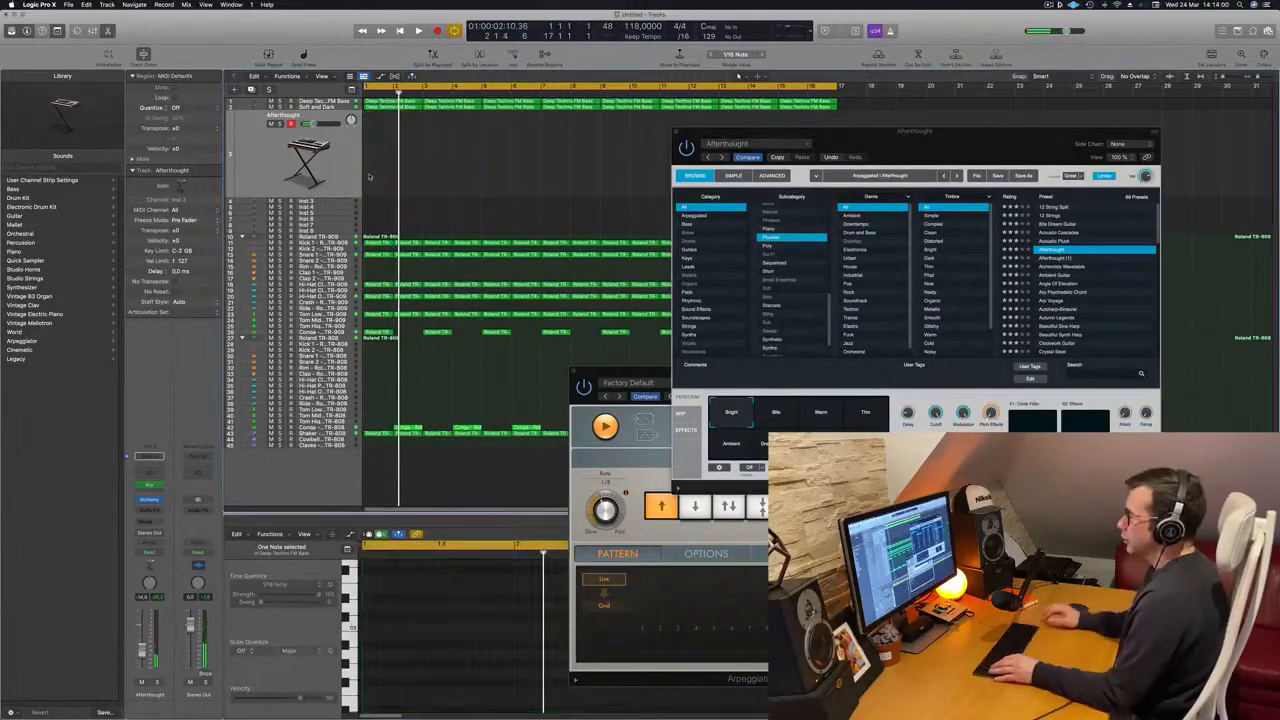
left_click_drag(402, 108, 401, 134)
key("Return")
key("space")
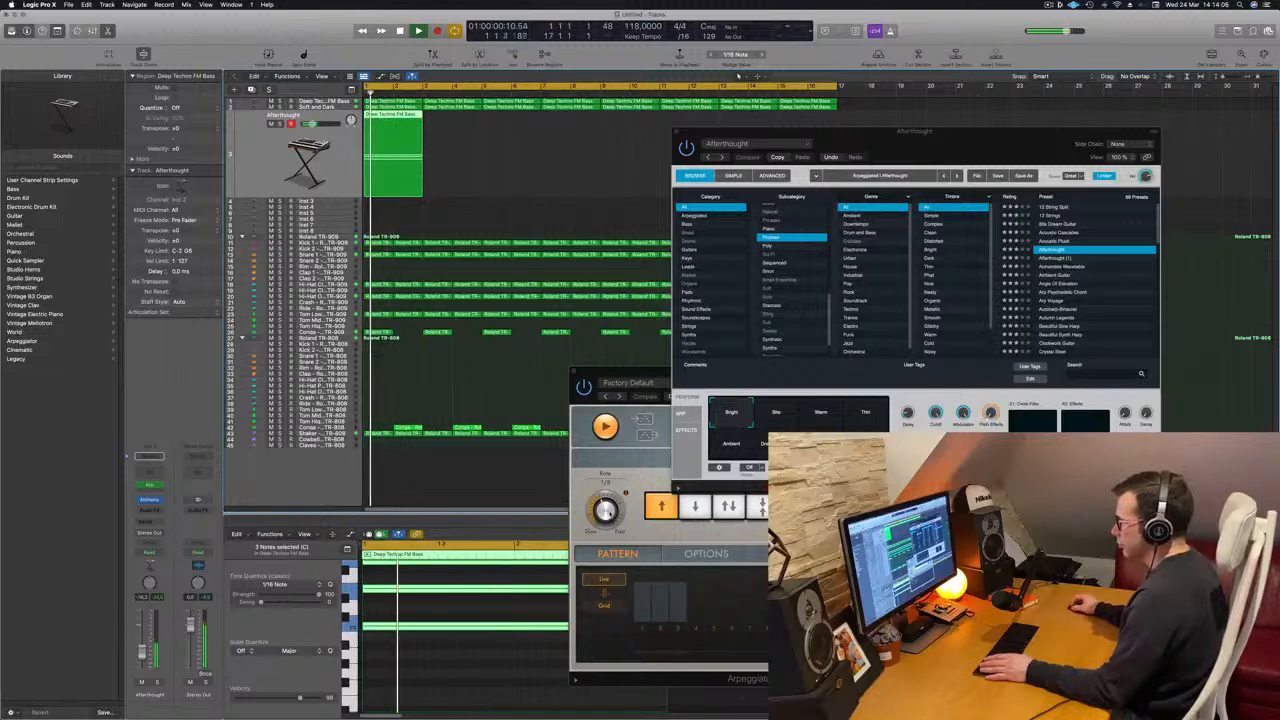
Set the Arpeggiator rate to 1/16, move its window aside, and place the Alchemy preset browser in front while restarting playback
left_click_drag(606, 511, 606, 508)
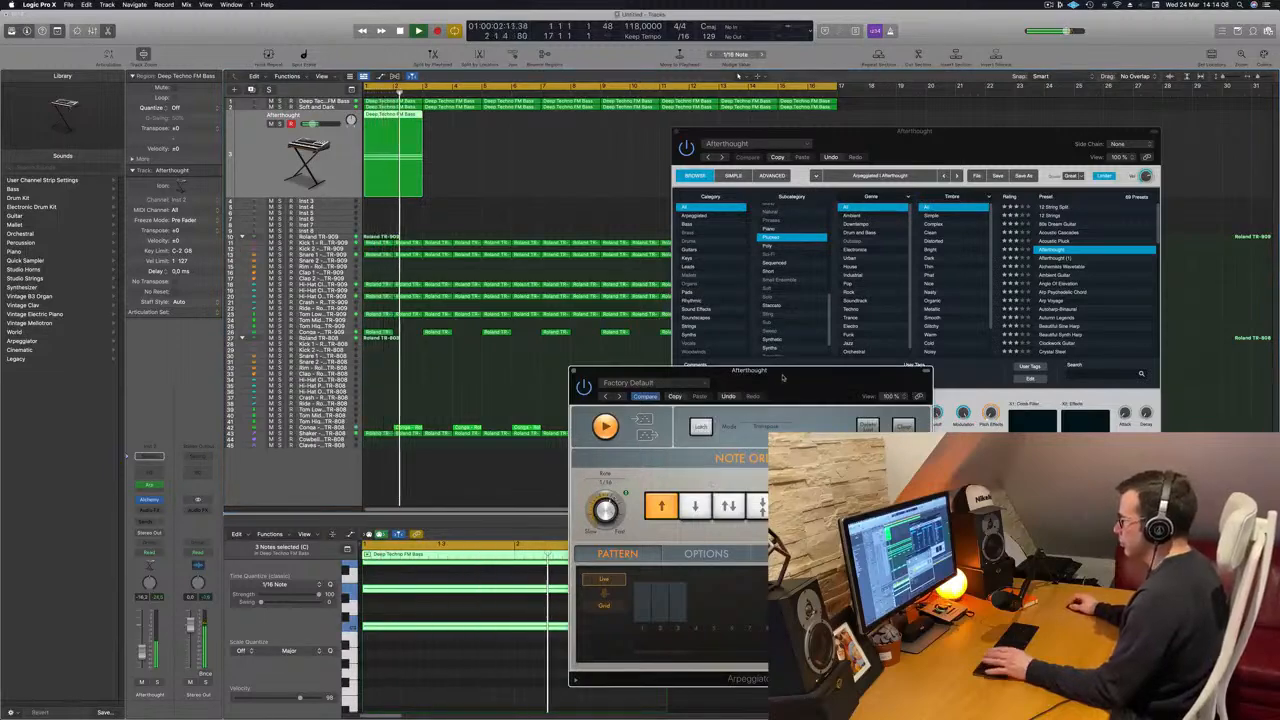
left_click_drag(680, 371, 352, 323)
left_click_drag(953, 139, 916, 125)
key("space")
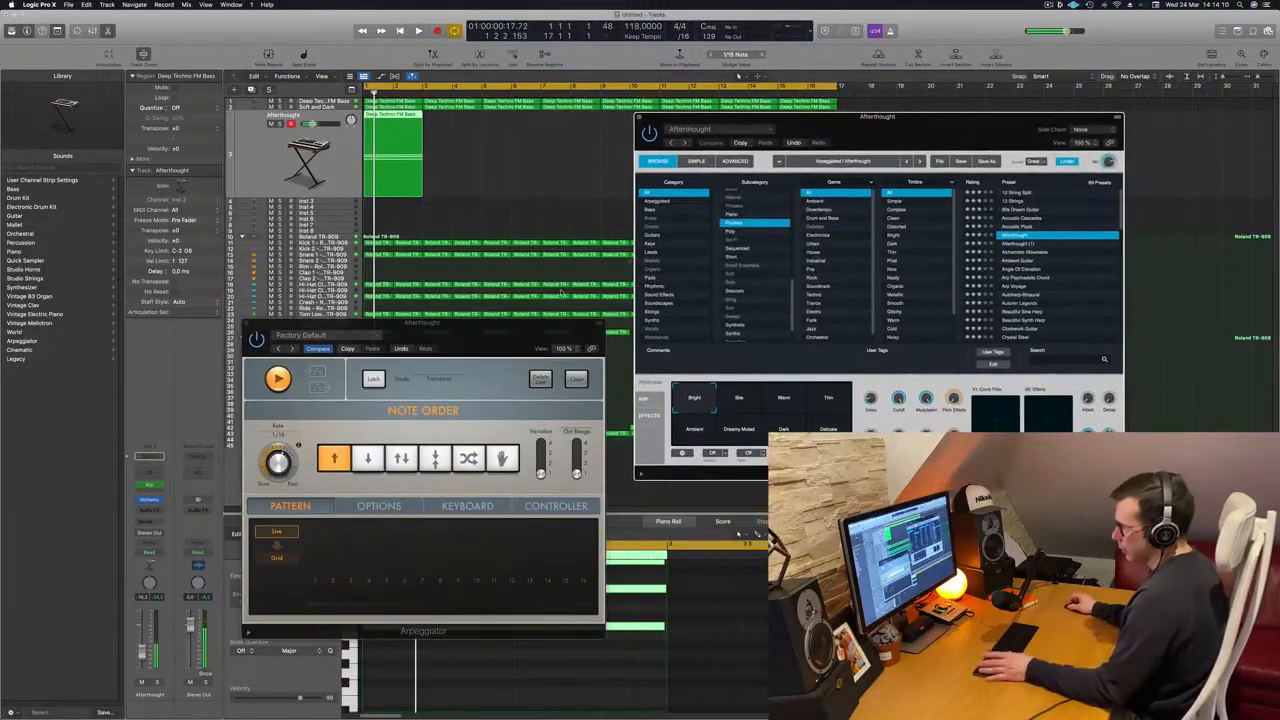
left_click_drag(480, 323, 1014, 371)
key("space")
left_click_drag(1018, 118, 921, 124)
key("space")
key("space")
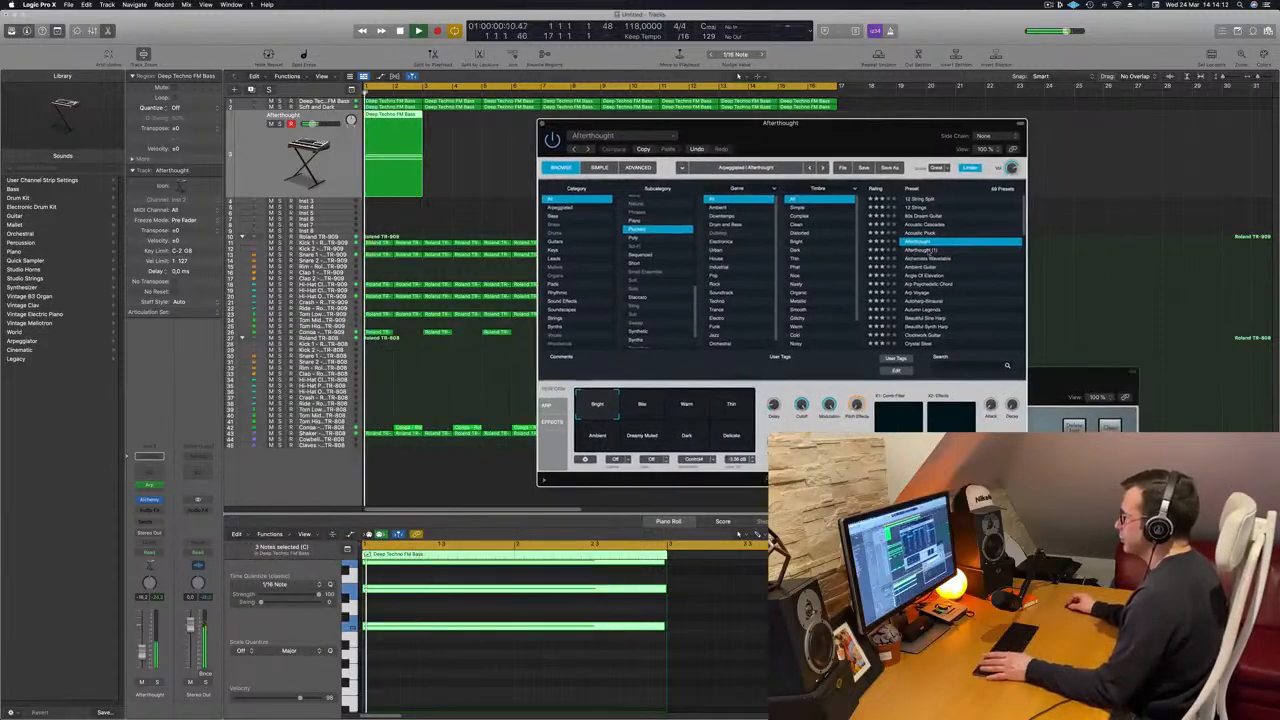
Audition the Afterthought (1) preset, load Alchemists Wavetable instead, and raise the track level slightly
left_click(920, 251)
left_click(926, 260)
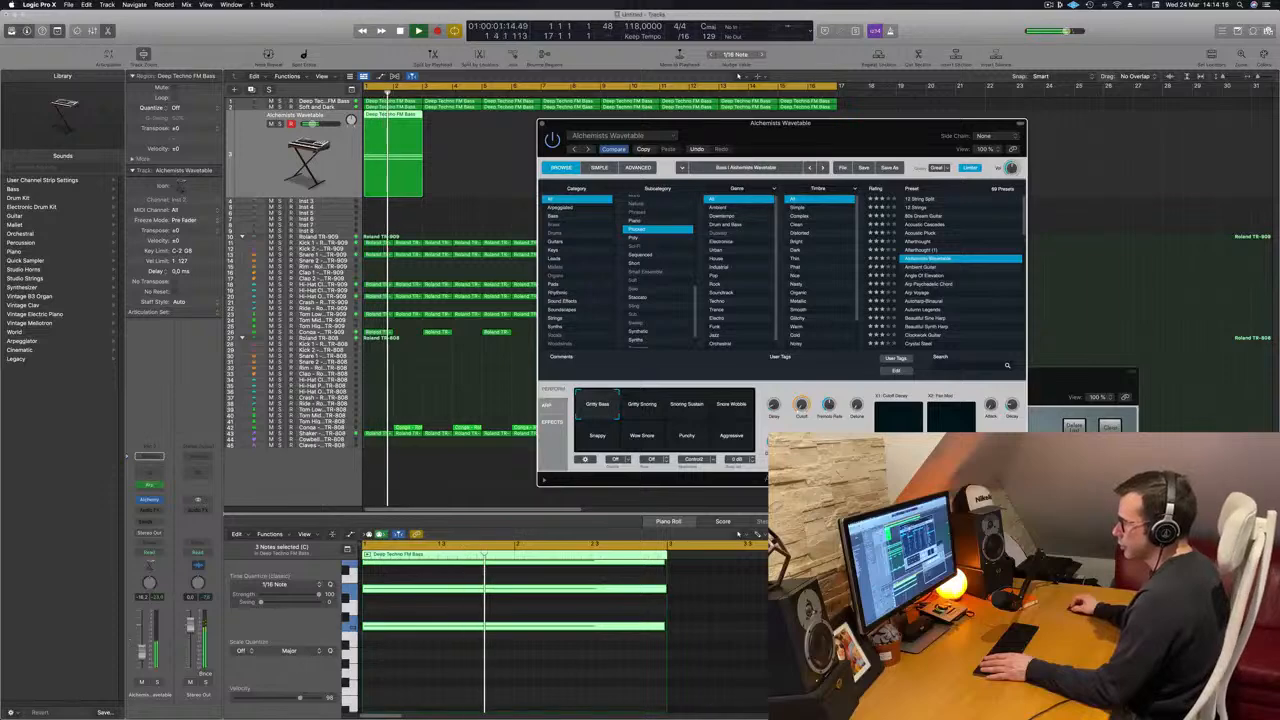
left_click(142, 649)
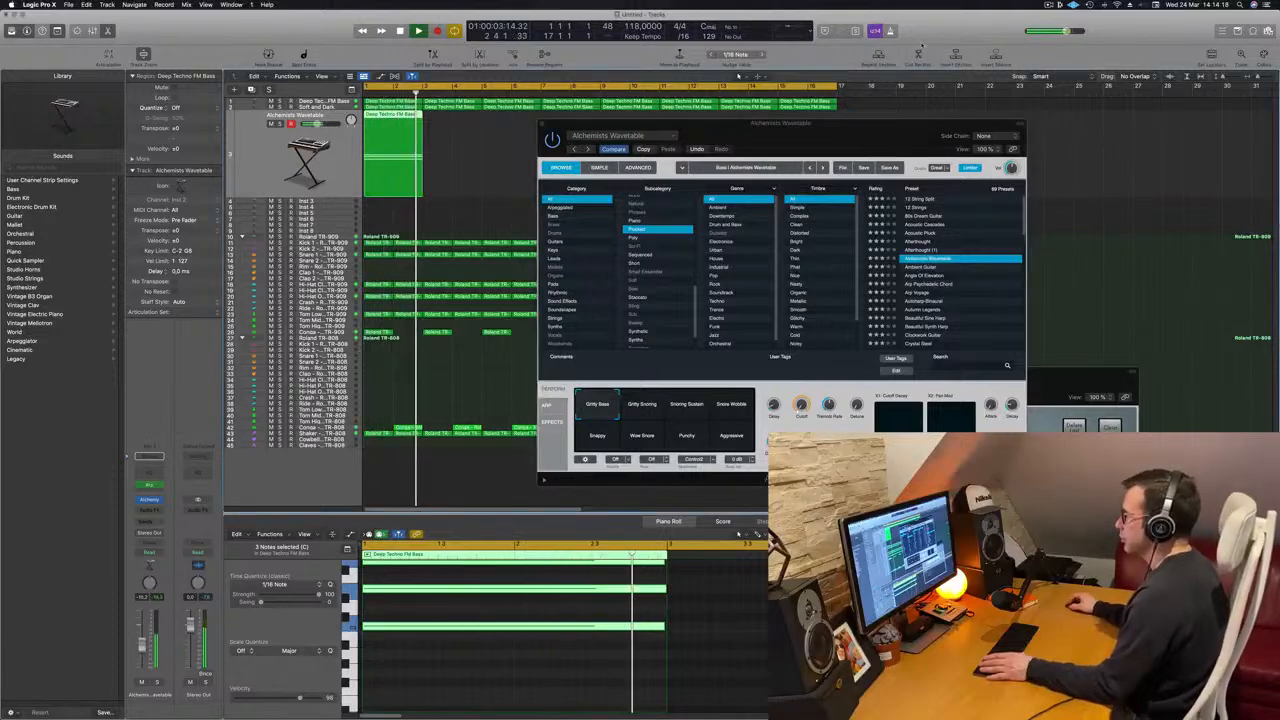
Copy the first Alchemists Wavetable region repeatedly along its track until it fills all 16 bars
left_click_drag(850, 123, 948, 100)
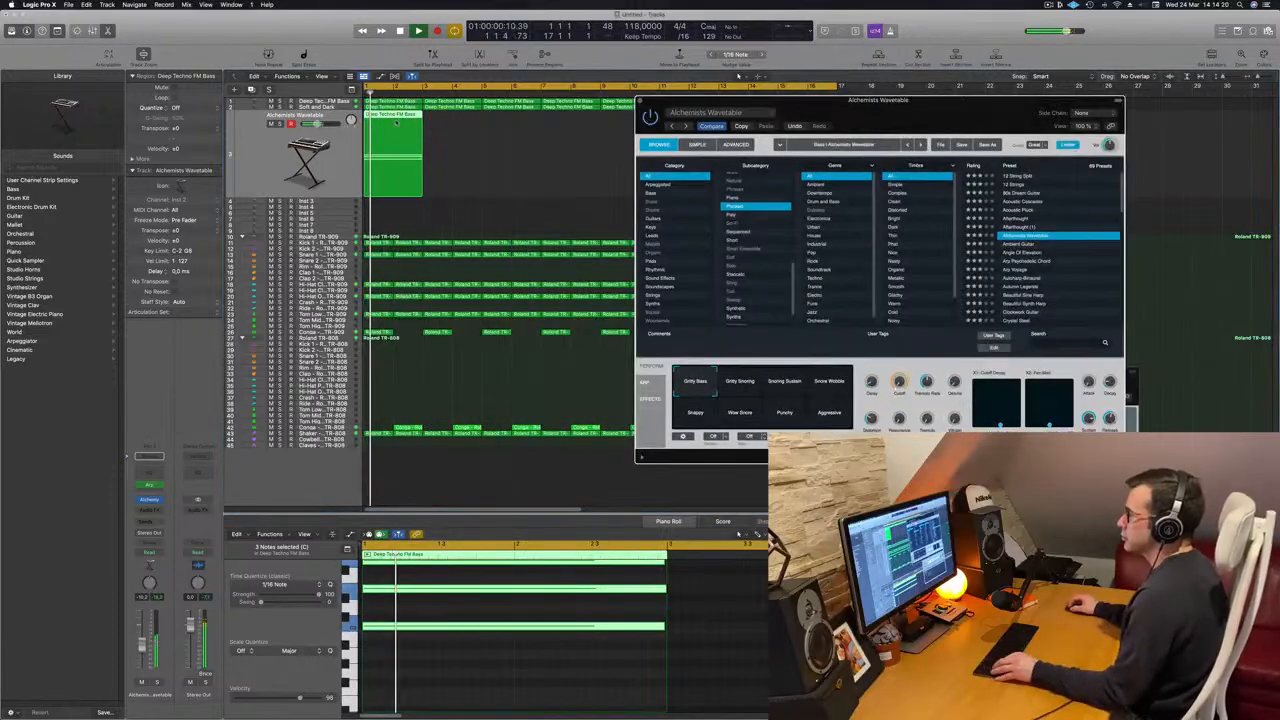
left_click_drag(397, 124, 456, 131)
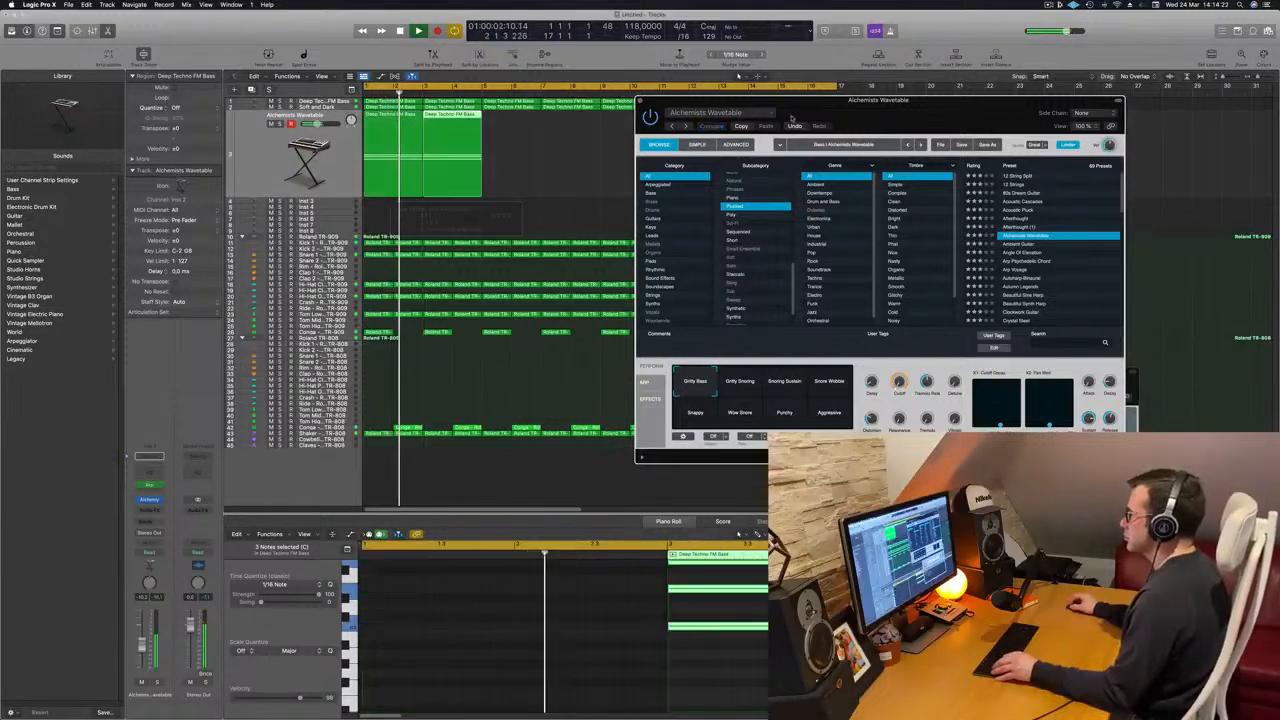
left_click_drag(790, 118, 494, 410)
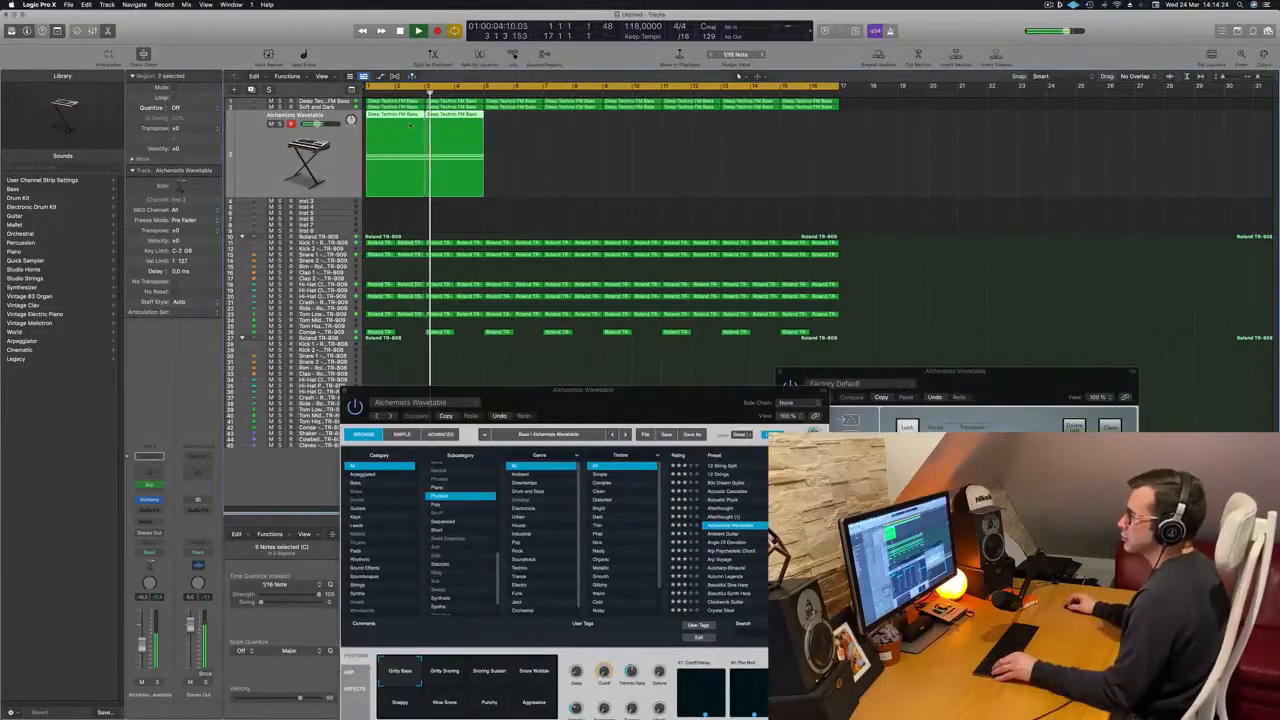
left_click_drag(404, 117, 521, 138)
left_click_drag(407, 130, 643, 132)
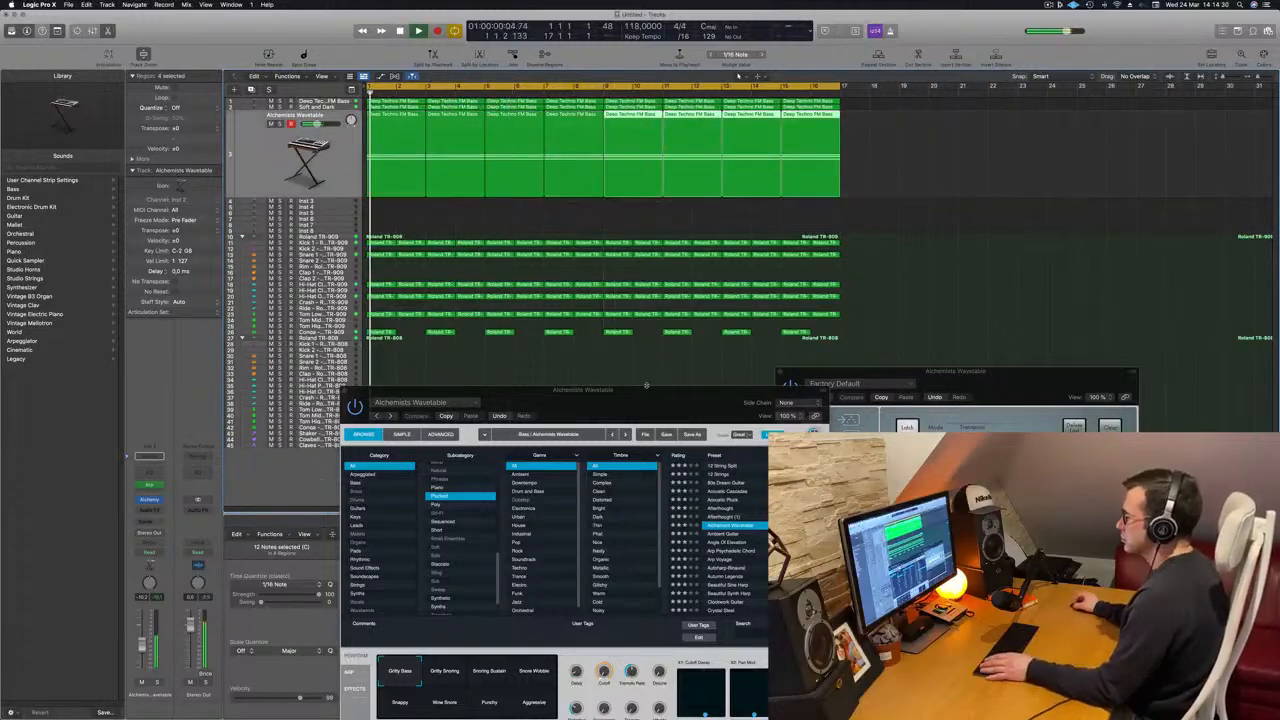
Audition Alchemy's Gritty Snoring, Snore Wobble and Snappy performance snapshots, and select Aggressive
left_click_drag(646, 386, 724, 211)
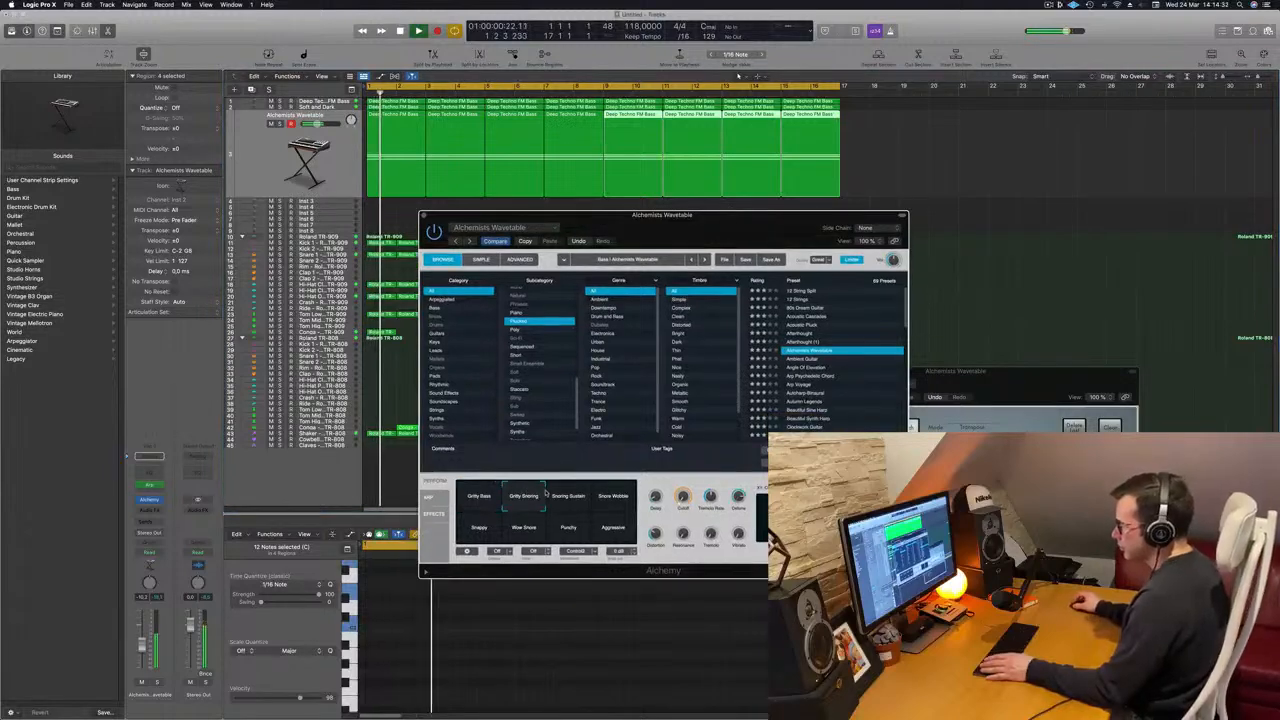
left_click(613, 495)
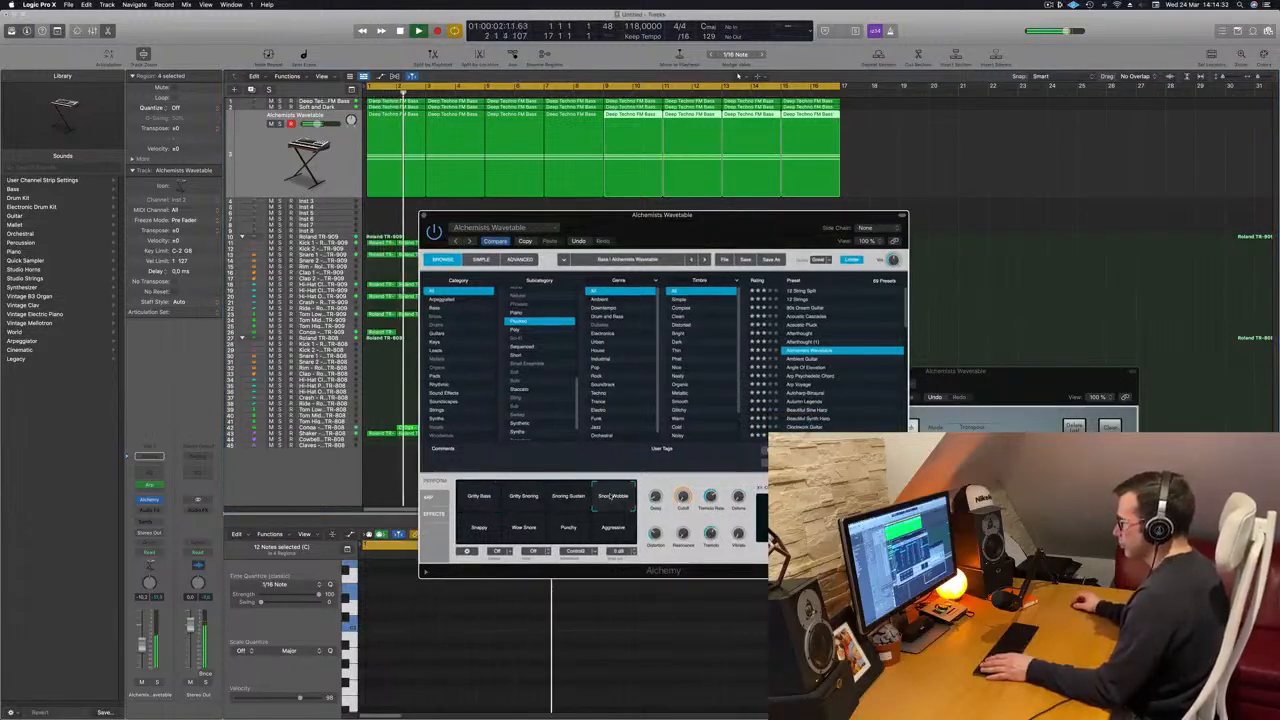
left_click(486, 530)
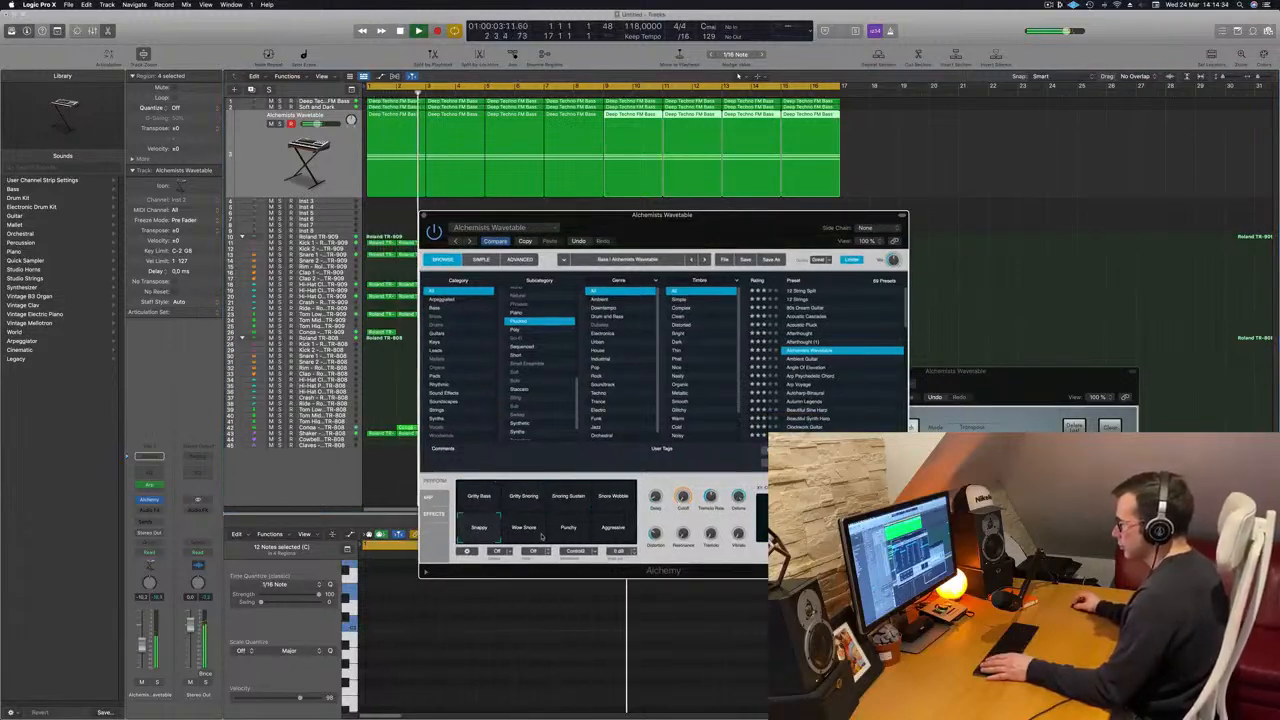
left_click(611, 530)
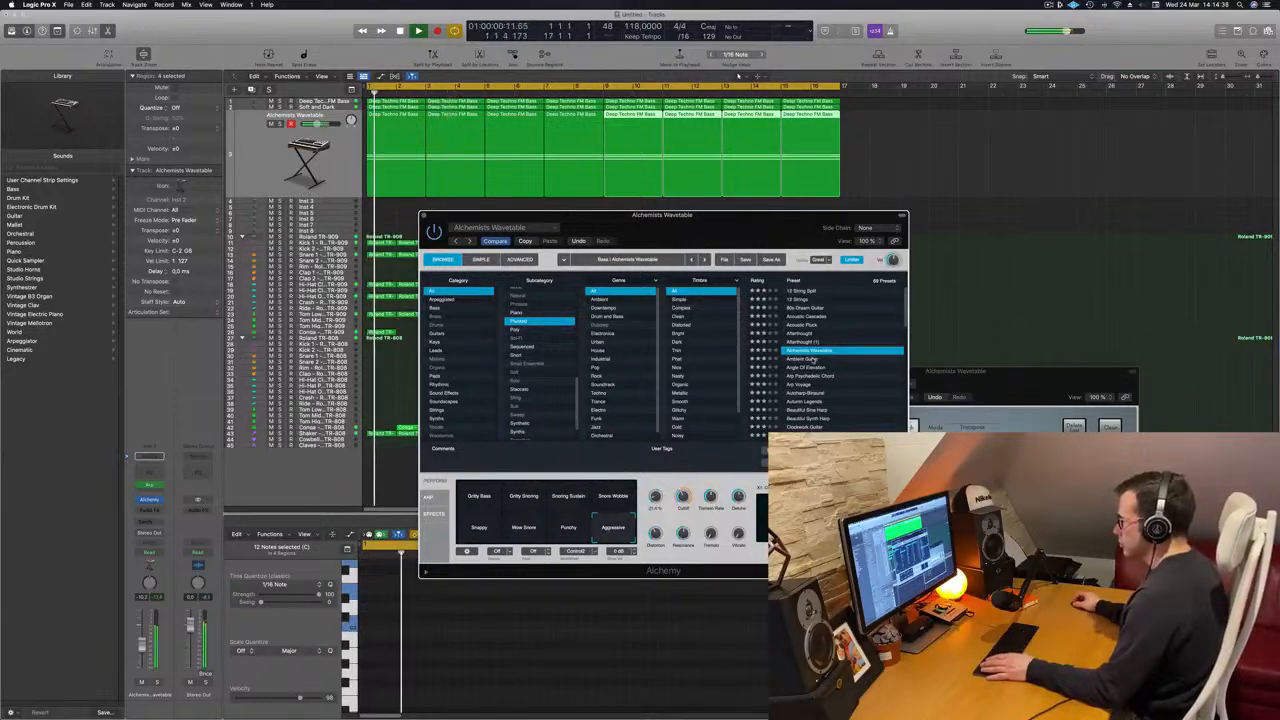
Audition the Ambient Guitar preset in Alchemy, lowering the track level slightly and adjusting the preset's performance knobs
left_click(812, 358)
left_click_drag(714, 227, 741, 202)
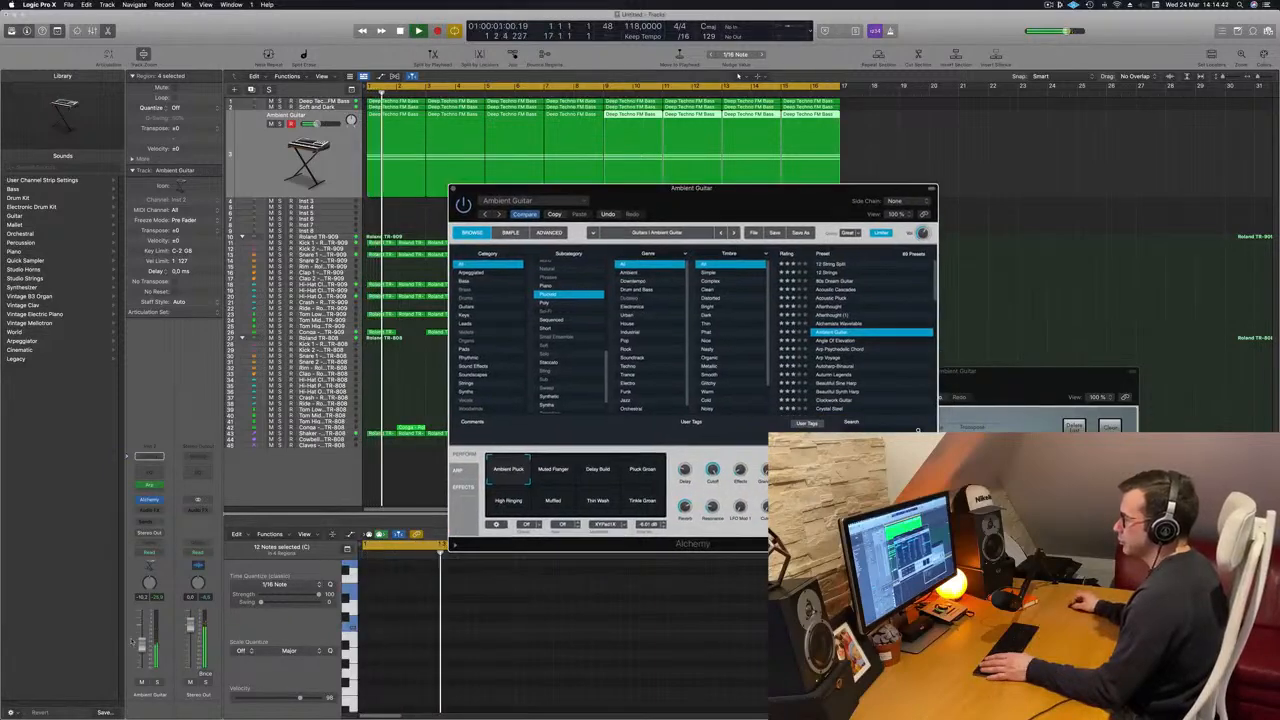
left_click_drag(142, 644, 142, 647)
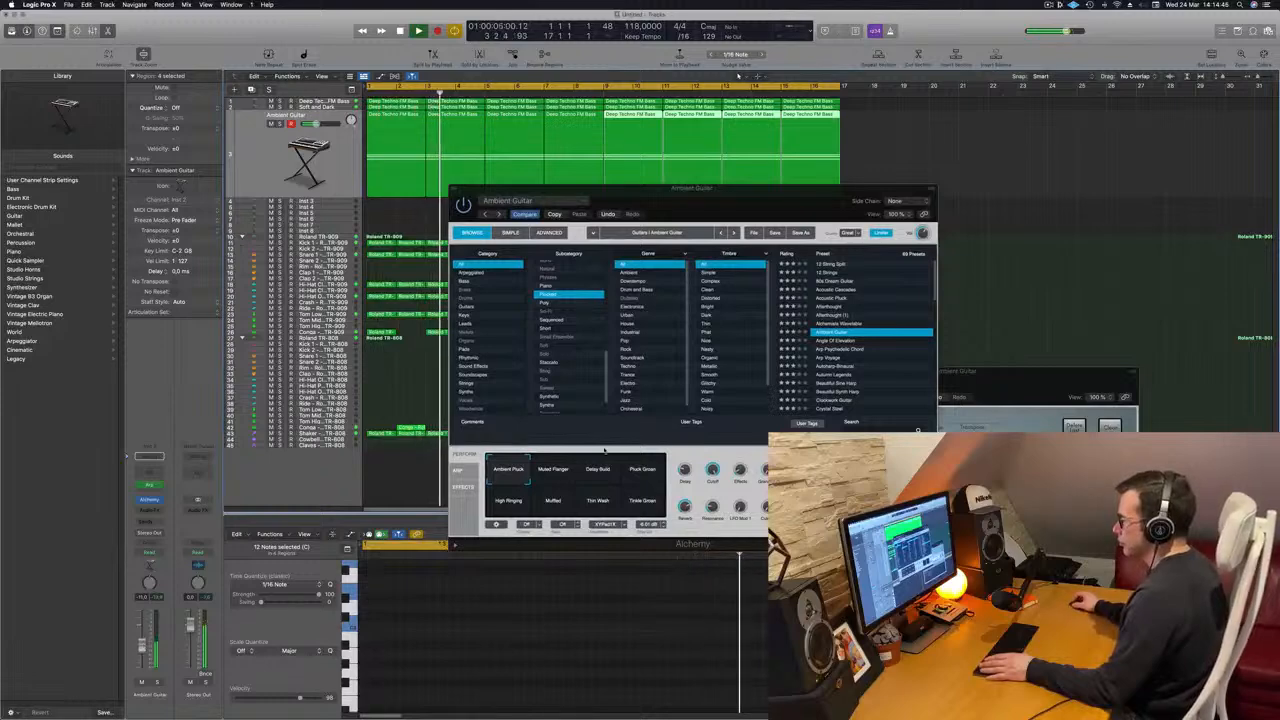
left_click(682, 502)
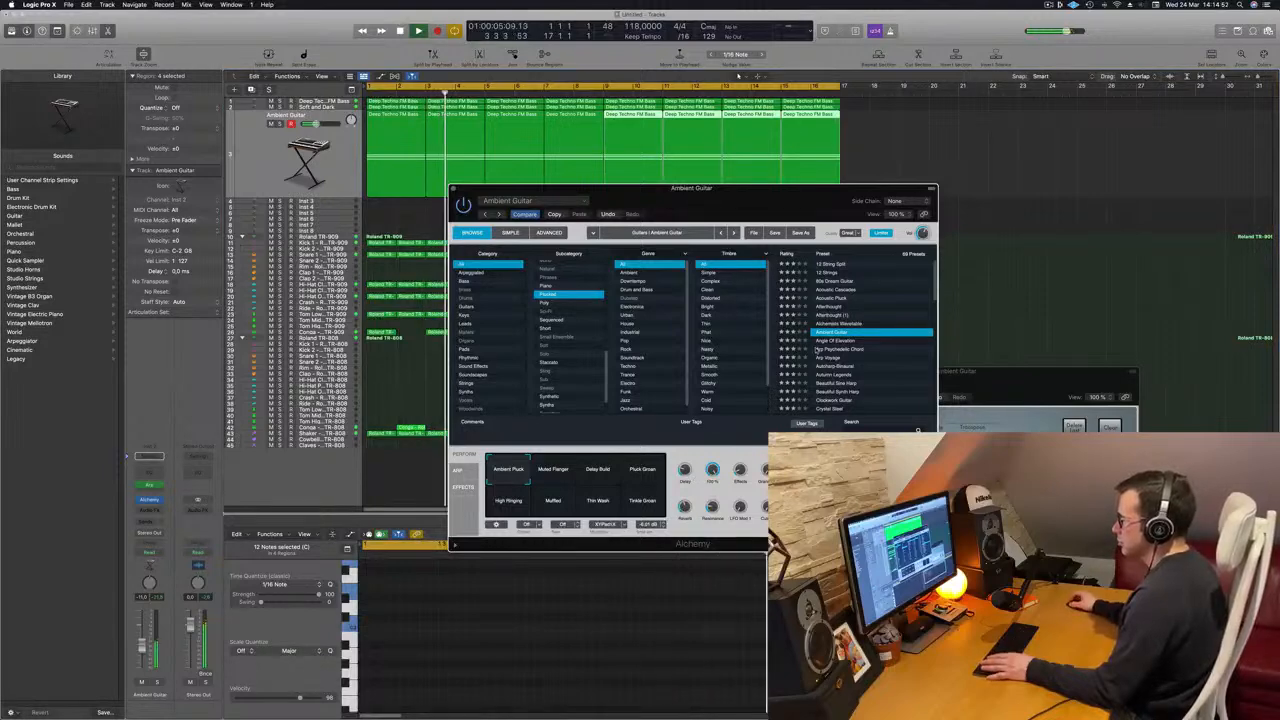
left_click_drag(790, 191, 732, 148)
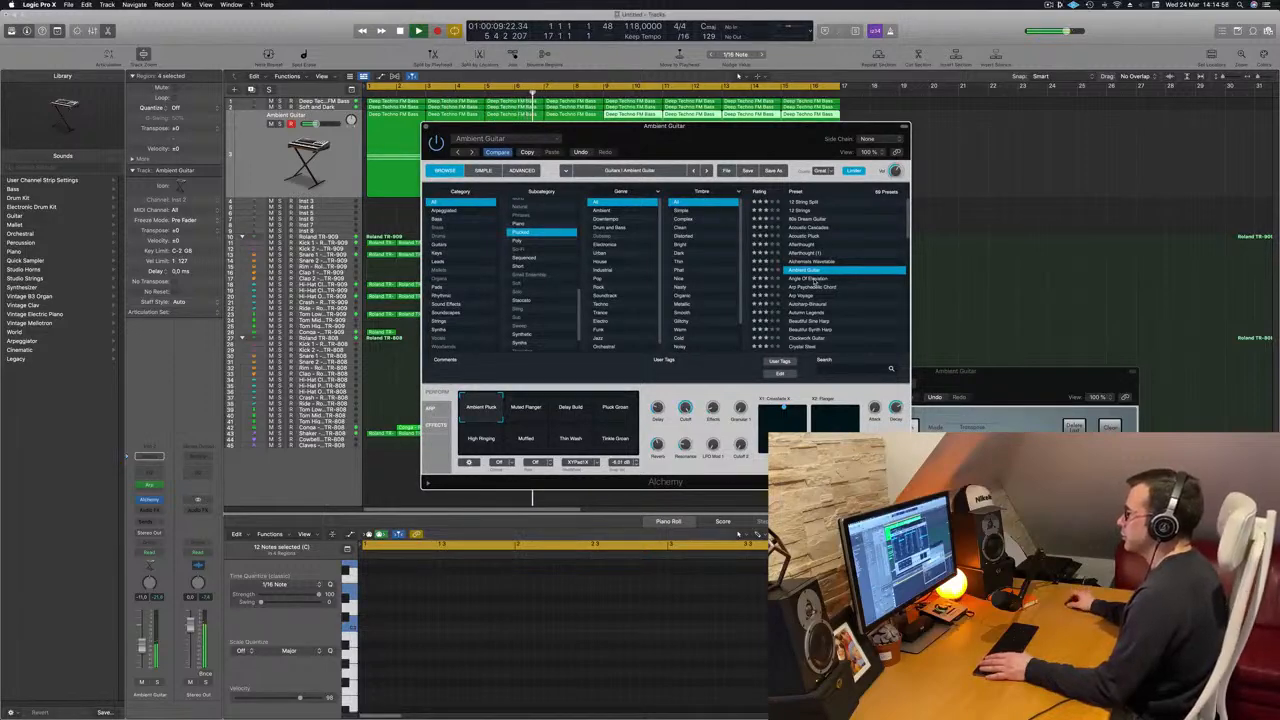
Audition Angle Of Elevation, Arp Voyage, Autoharp-Binaural and Autumn Legends, including Autumn Legends' Thick Ambient Vibrato, Jazz Harp and Dark Filter Wobble snapshots
left_click(815, 280)
left_click(808, 296)
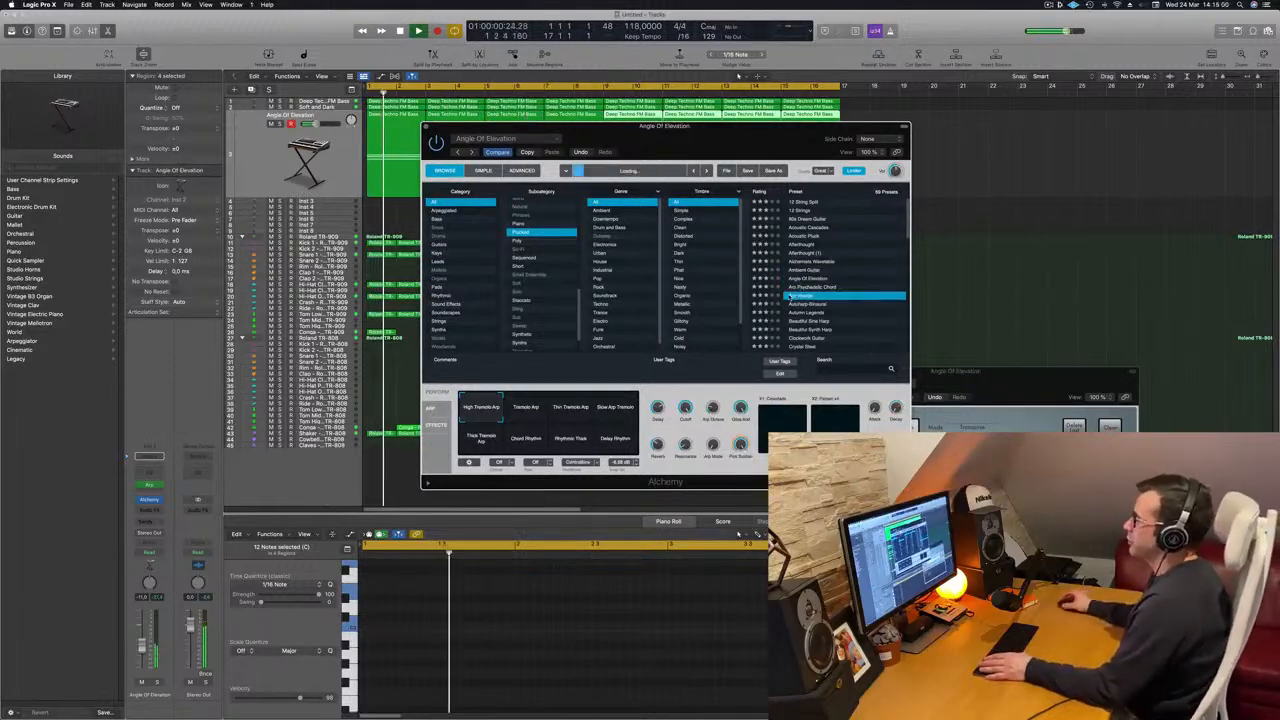
left_click(807, 305)
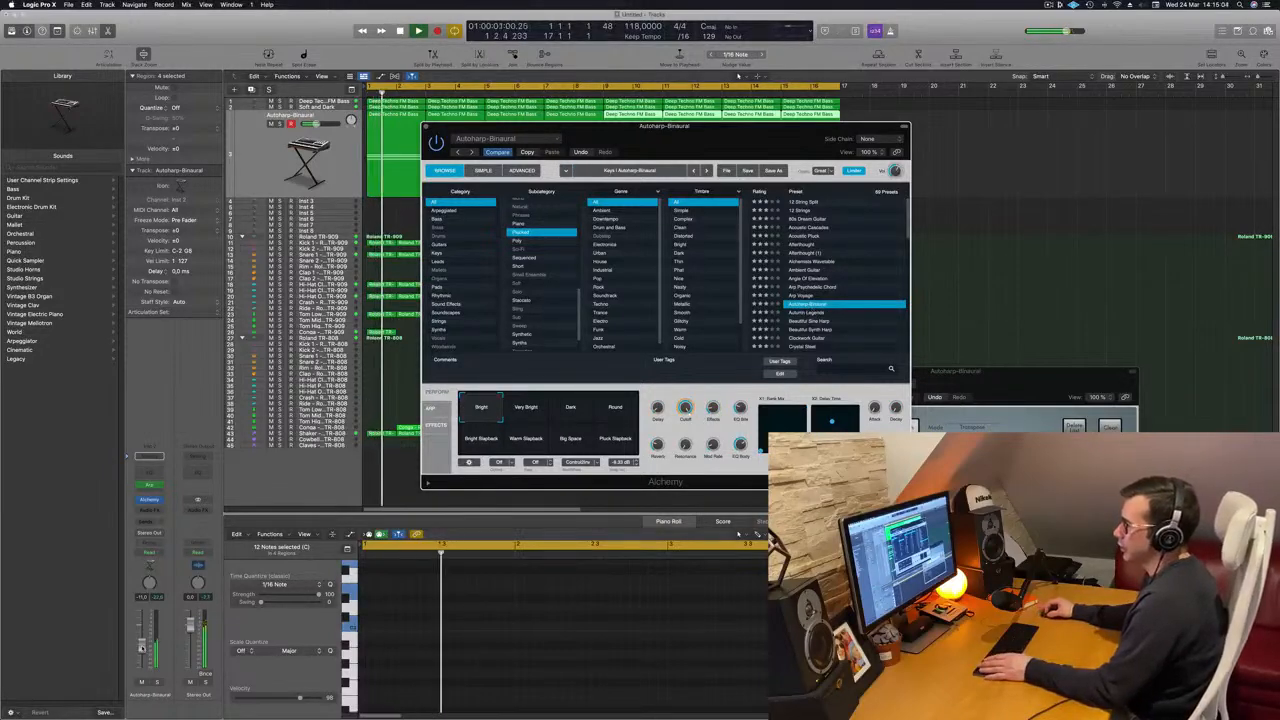
left_click(807, 312)
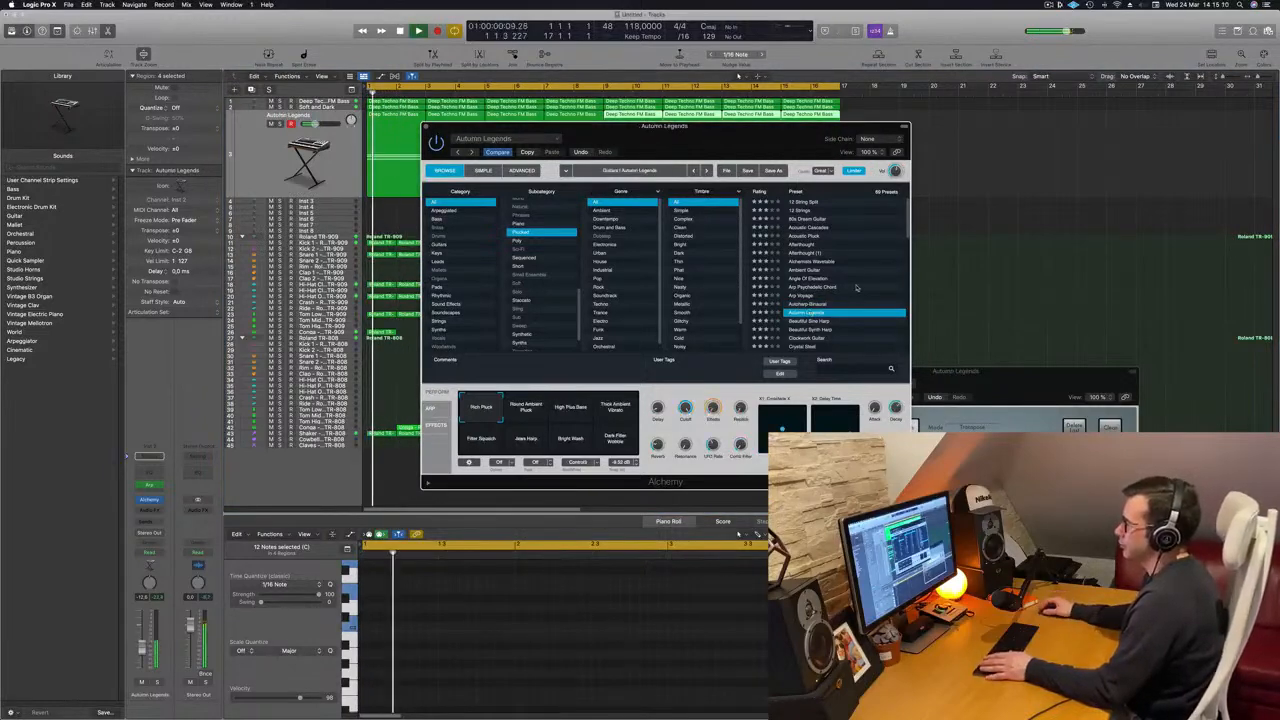
left_click(529, 410)
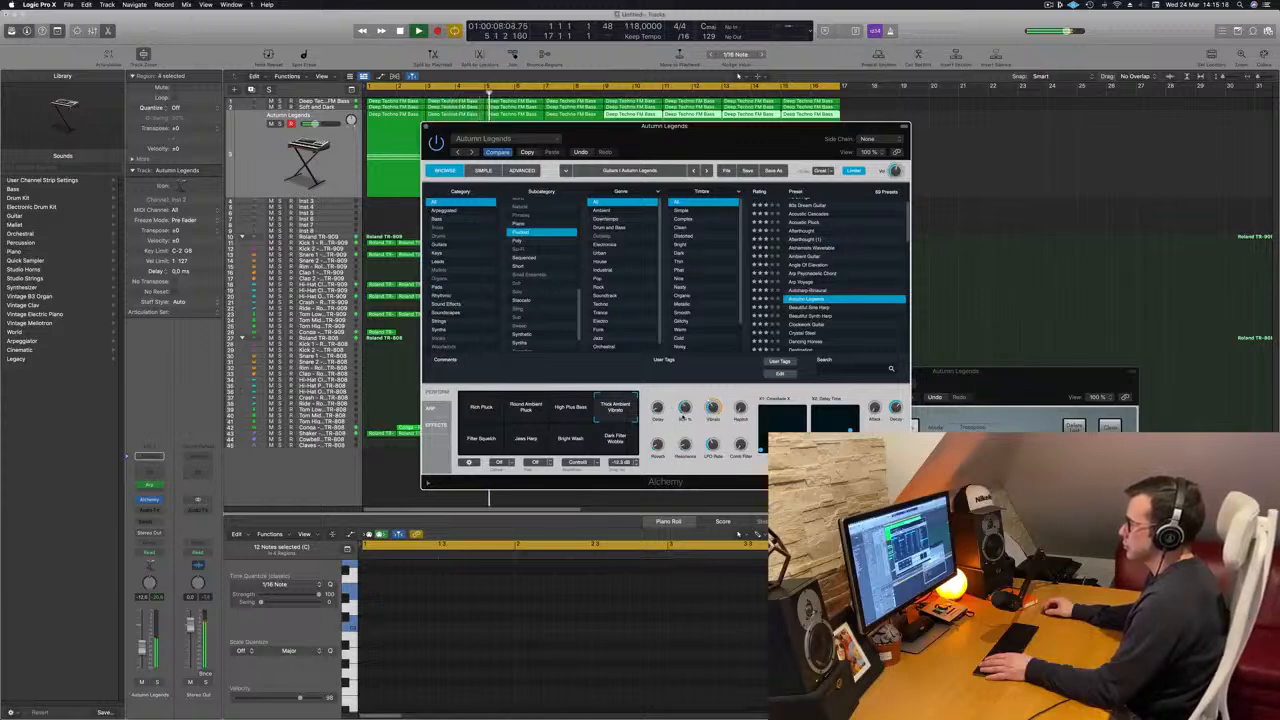
left_click(588, 436)
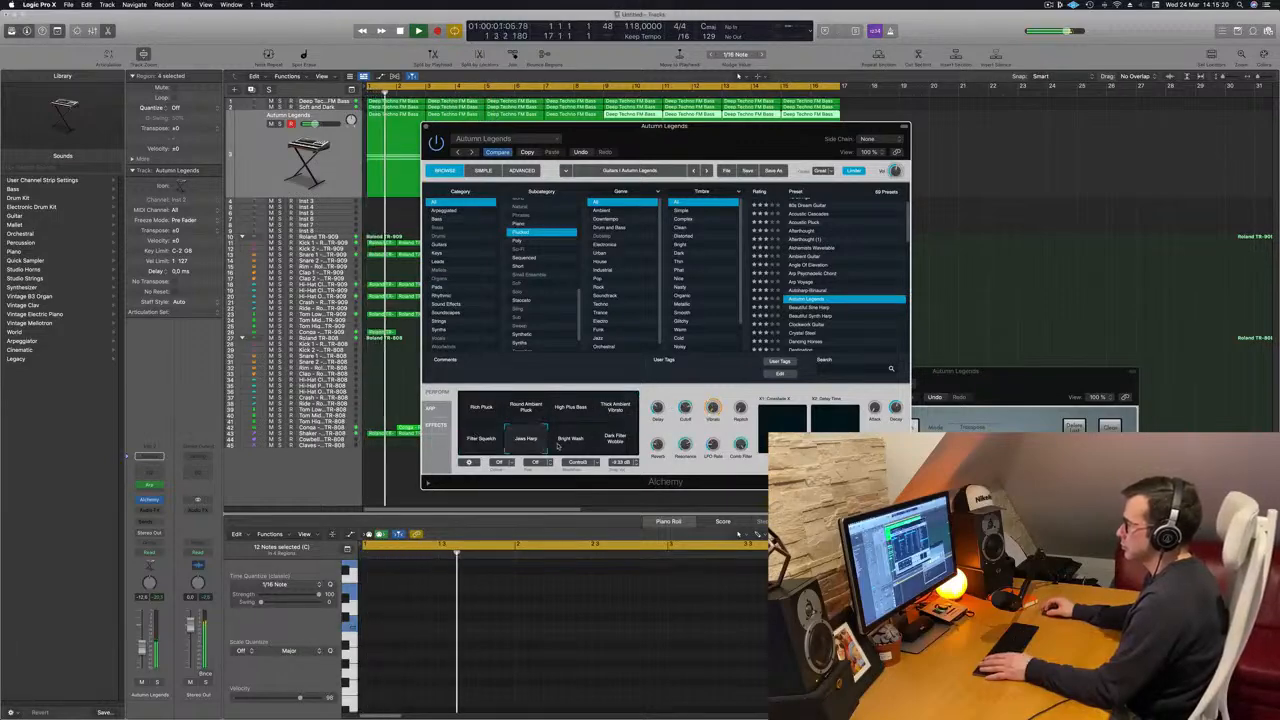
left_click(614, 443)
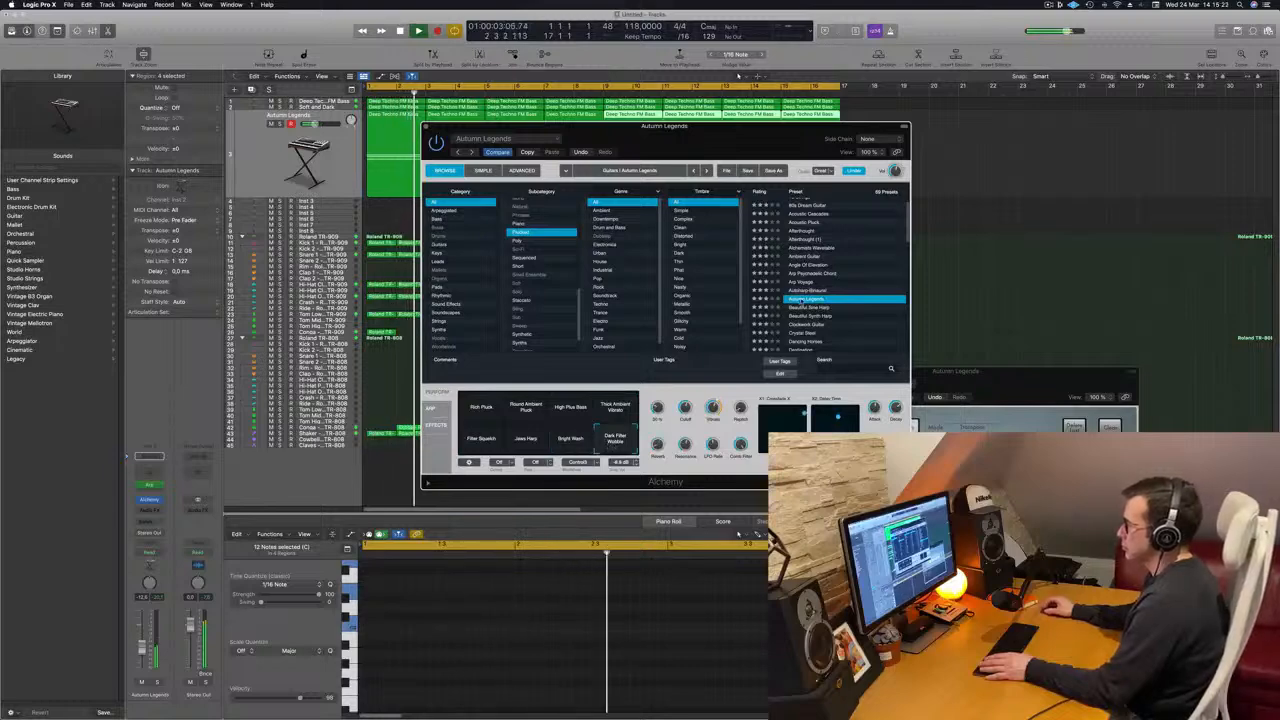
Audition Beautiful Sine Harp with its Bass Tube snapshot, Beautiful Synth Harp, Clockwork Guitar and Crystal Steel
scroll(828, 275, "down", 3)
left_click(830, 260)
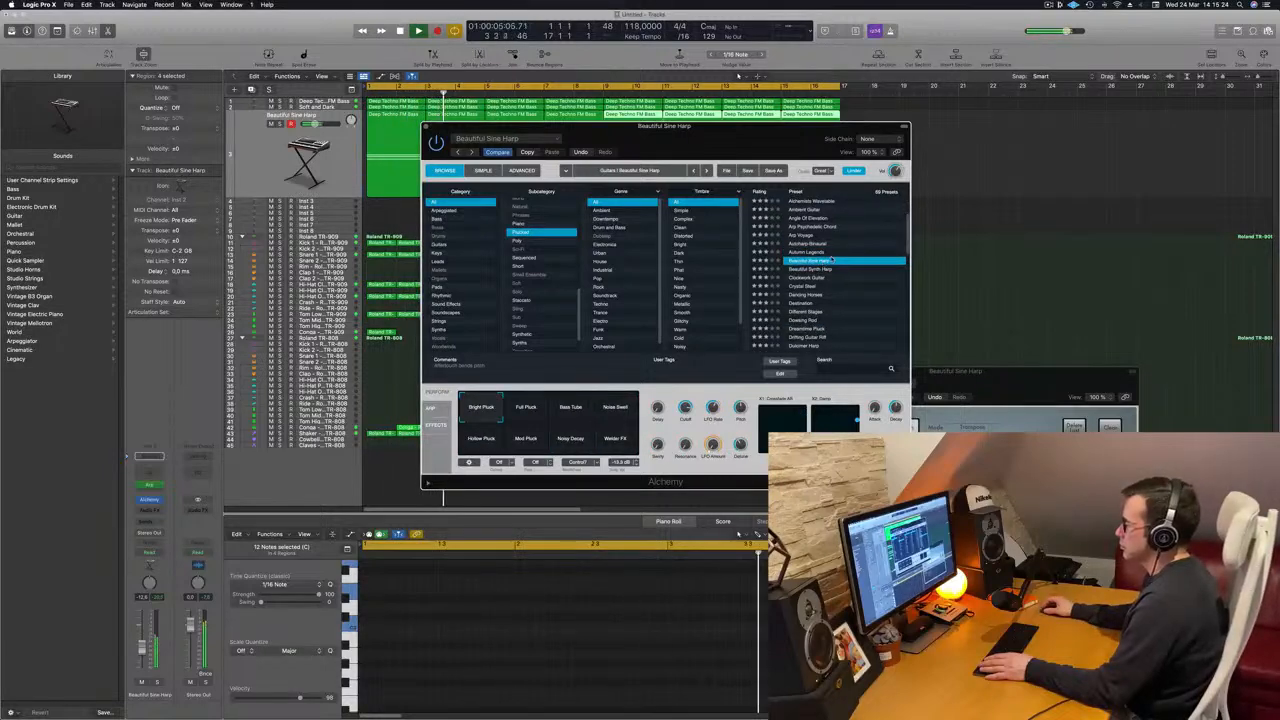
left_click(570, 408)
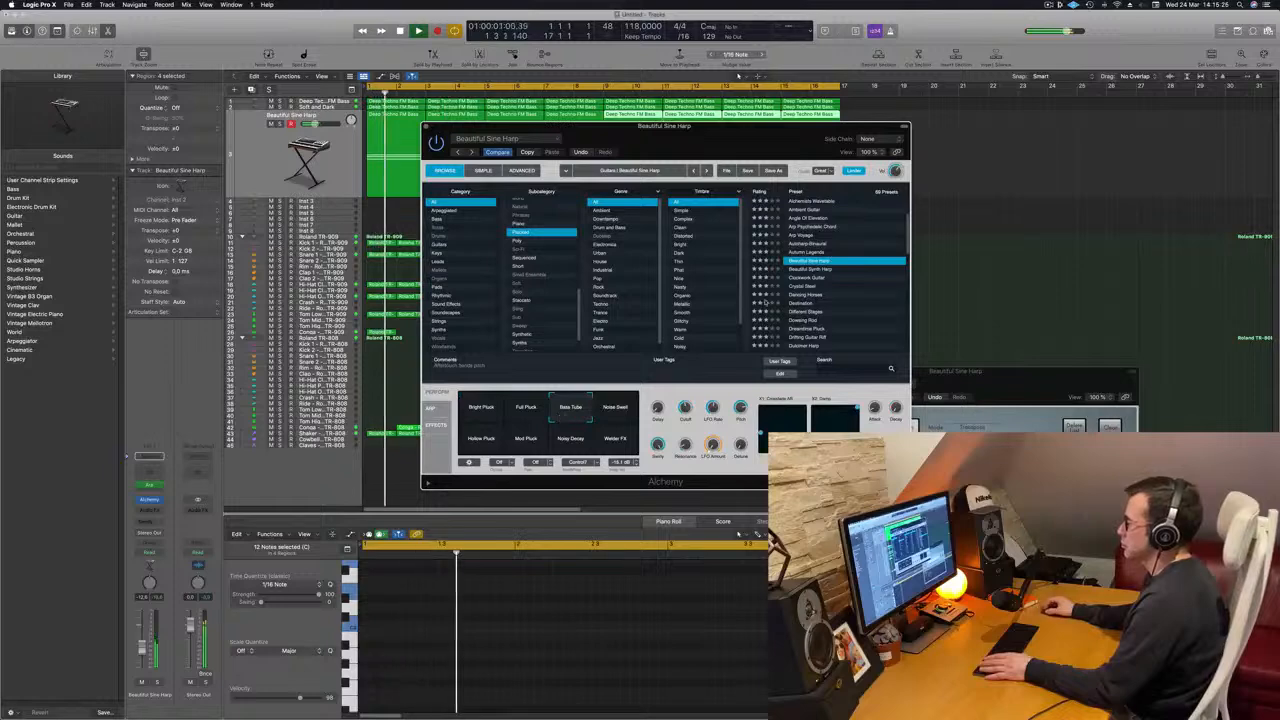
left_click(815, 269)
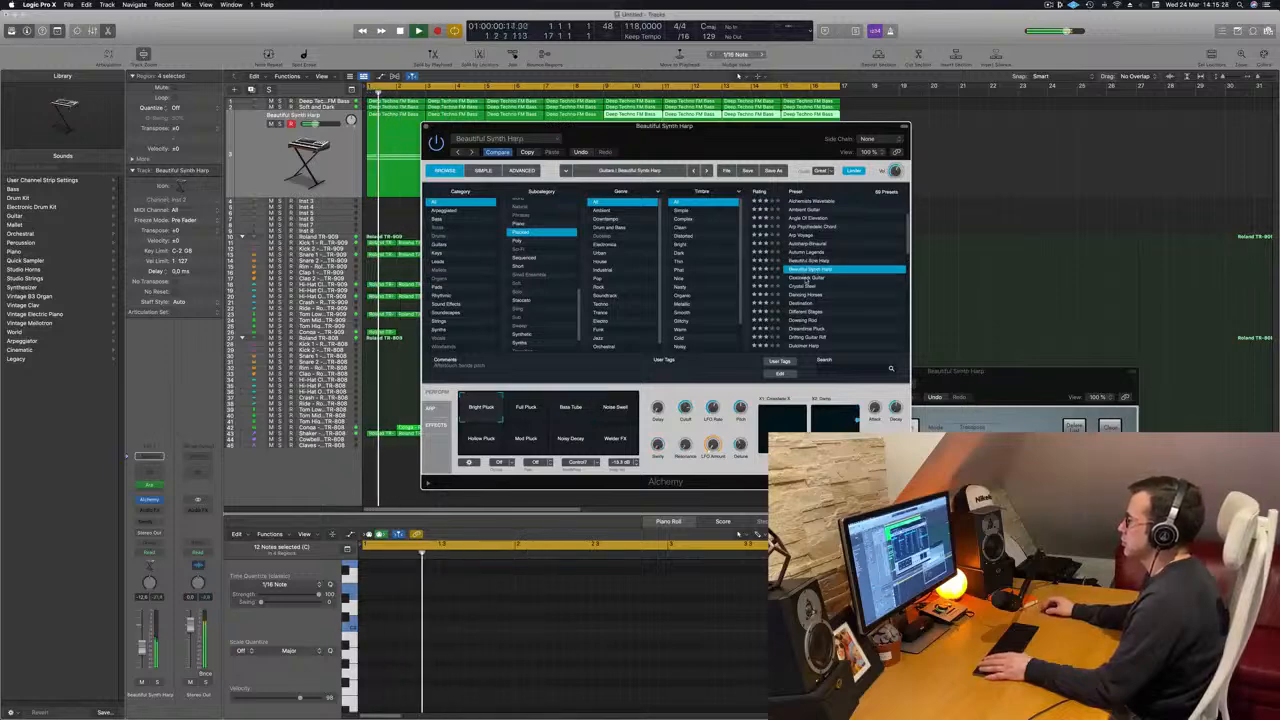
left_click(805, 277)
left_click(806, 286)
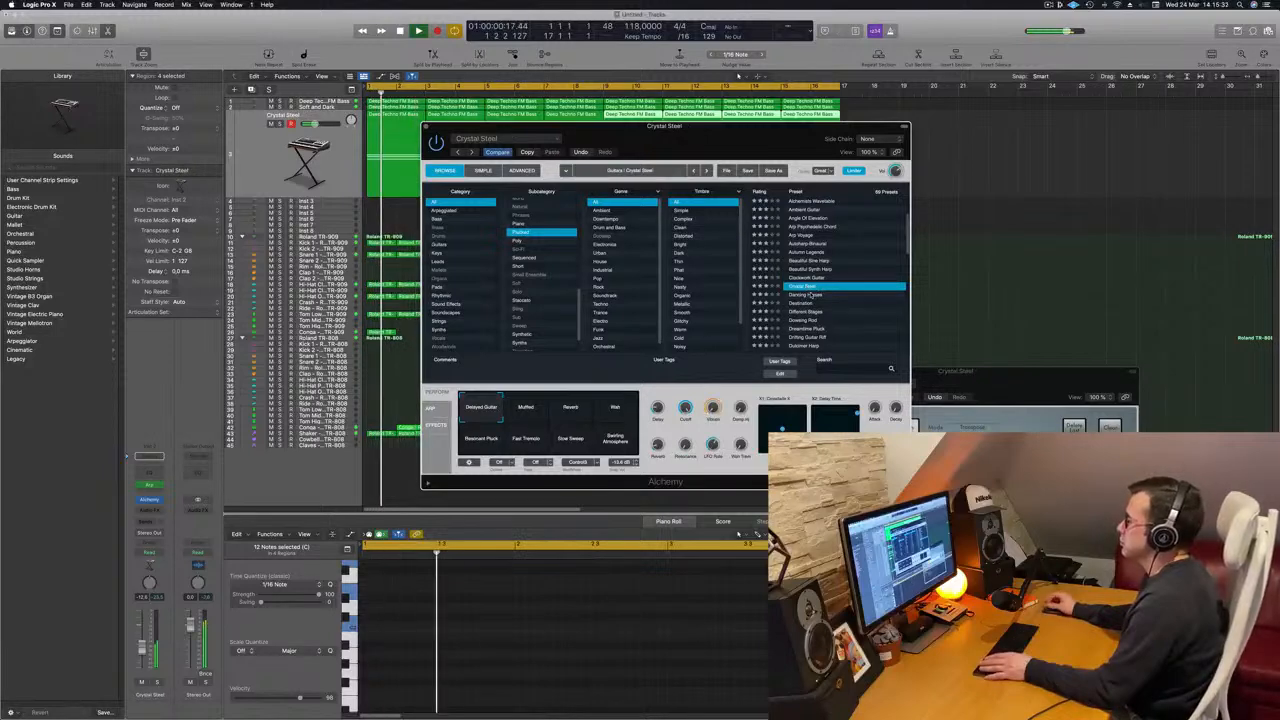
Audition the Dancing Horses, Different Stages and Dreamtime Pluck presets, trying Dreamtime Pluck's Muted, Brighter and Gated Rhythm snapshots
left_click(811, 295)
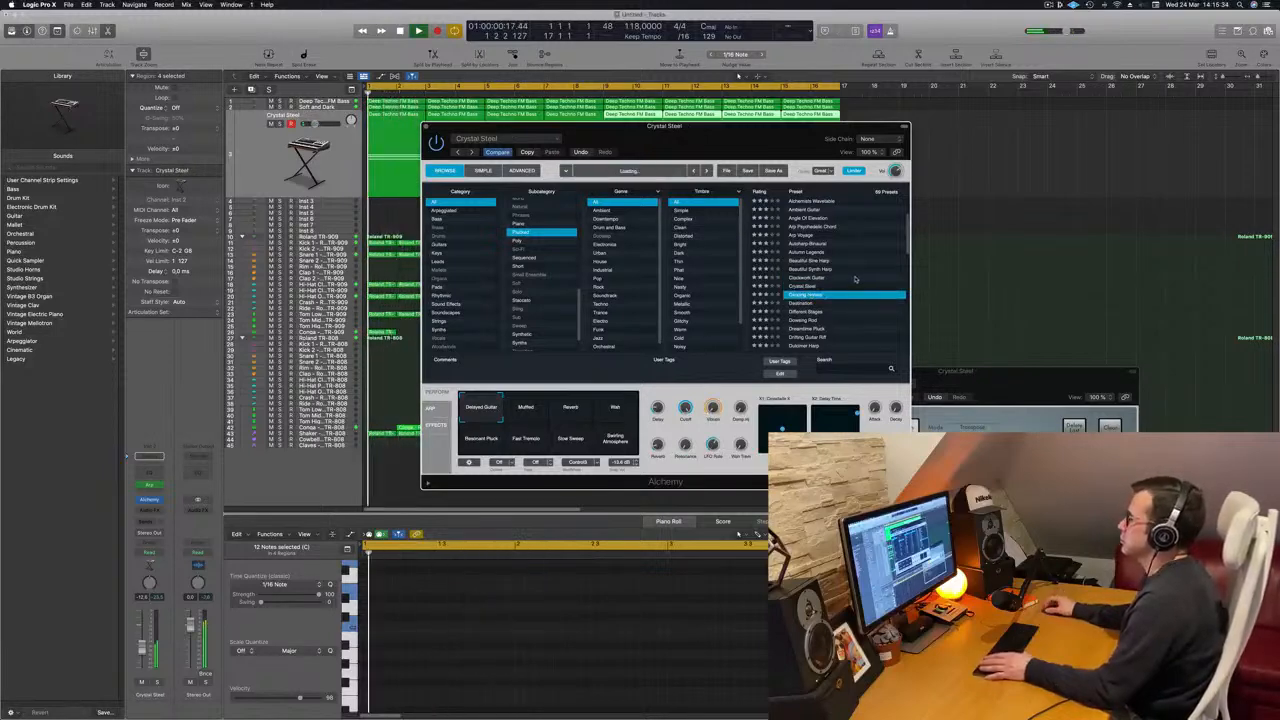
scroll(850, 302, "down", 2)
left_click(808, 280)
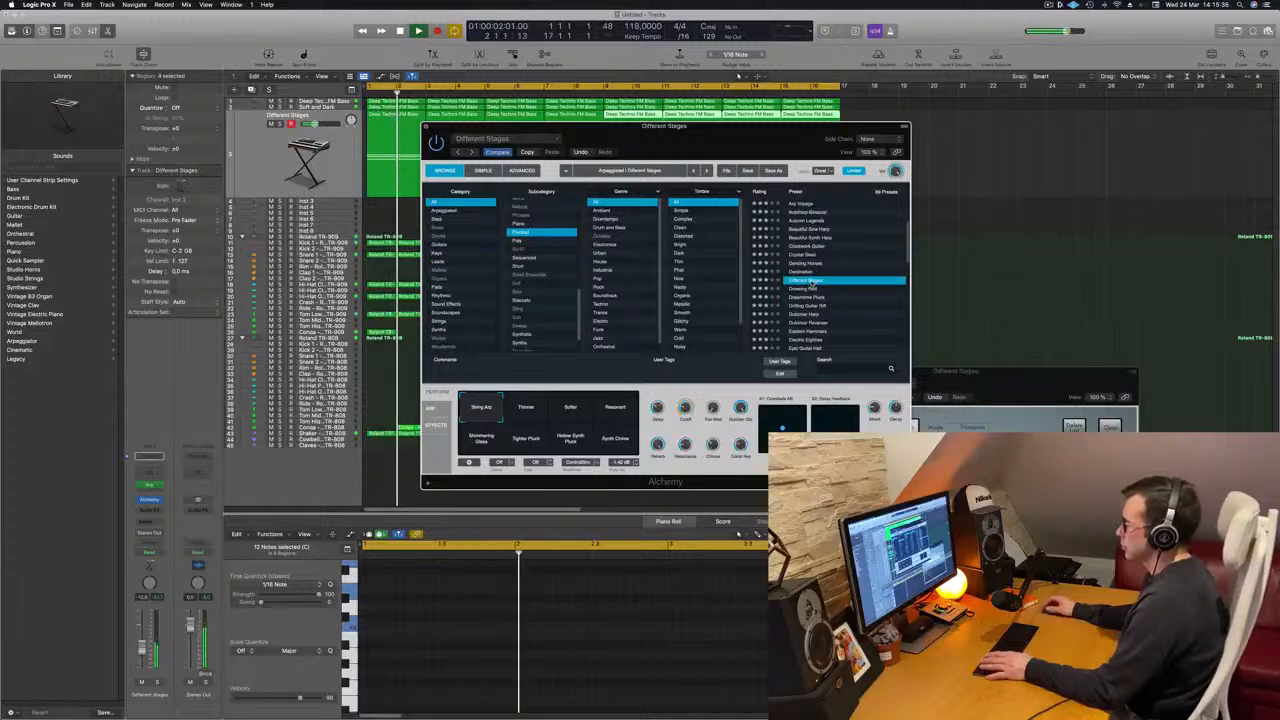
left_click(812, 297)
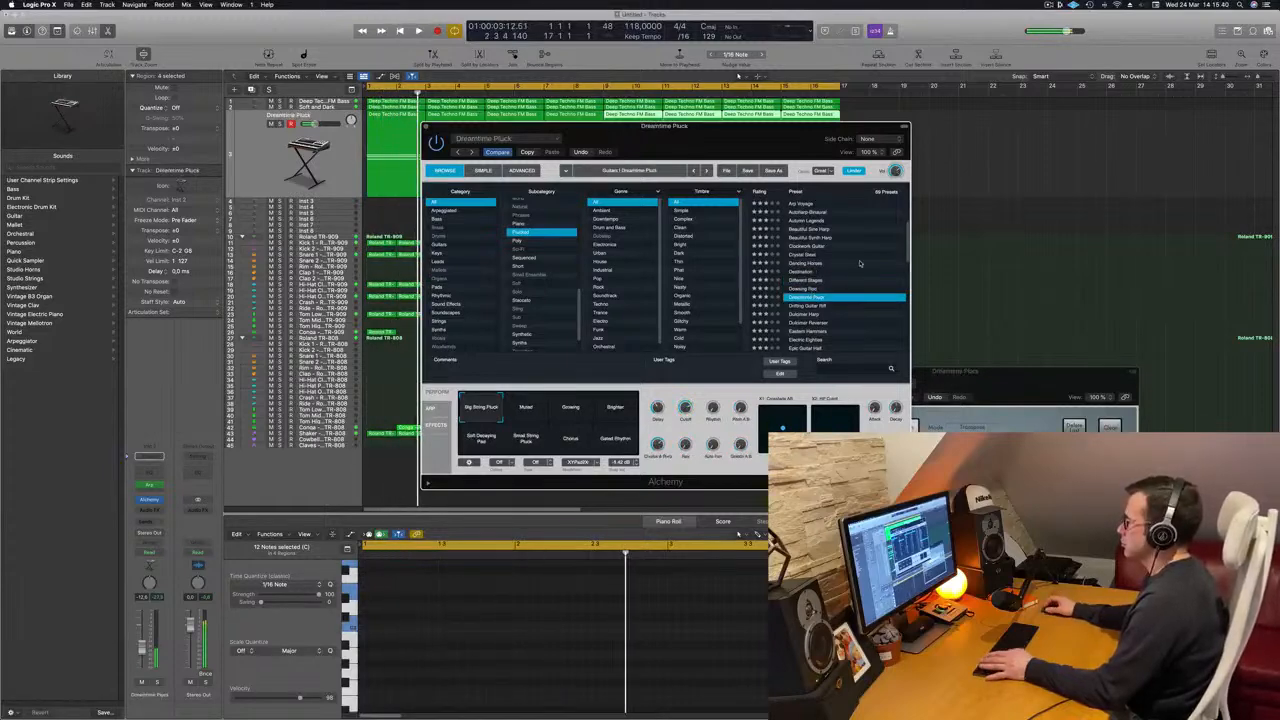
mouse_move(749, 138)
left_mouse_down()
mouse_move(782, 146)
mouse_move(754, 156)
left_mouse_up()
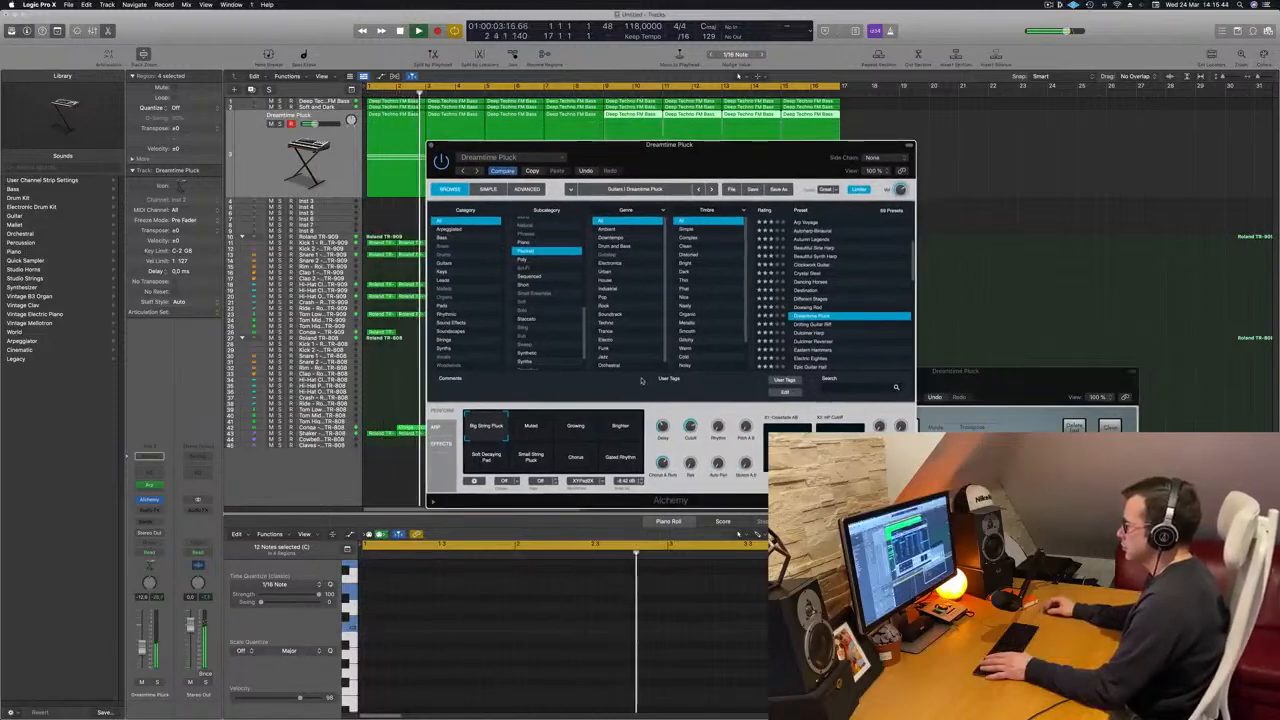
left_click(546, 433)
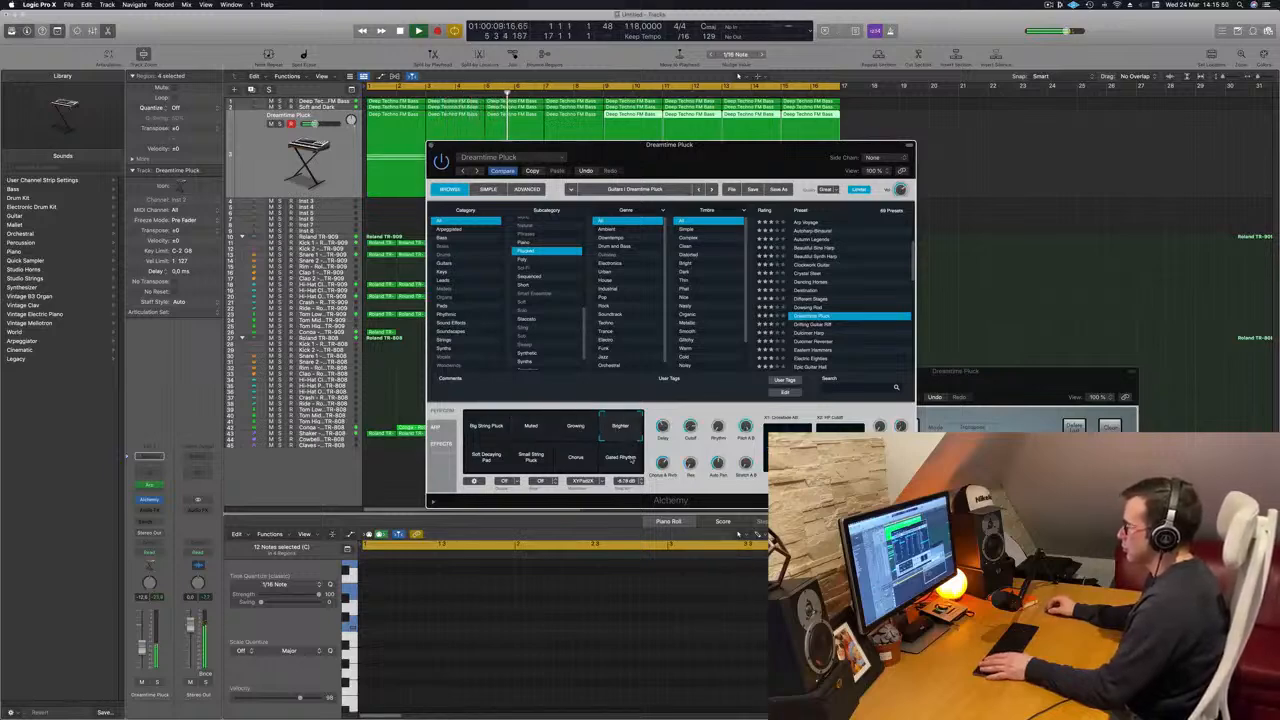
left_click(611, 460)
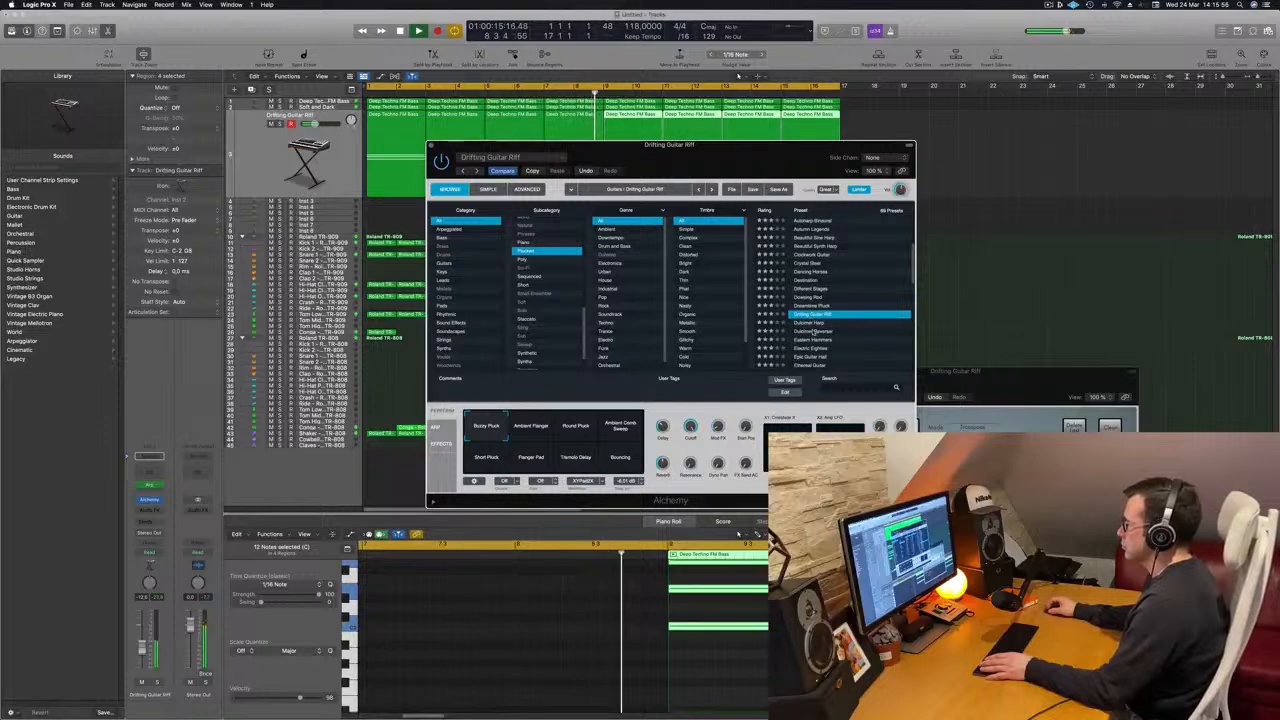
Audition the Dulcimer Harp preset, load Eastern Hammers instead, and restart playback from the beginning
left_click(816, 324)
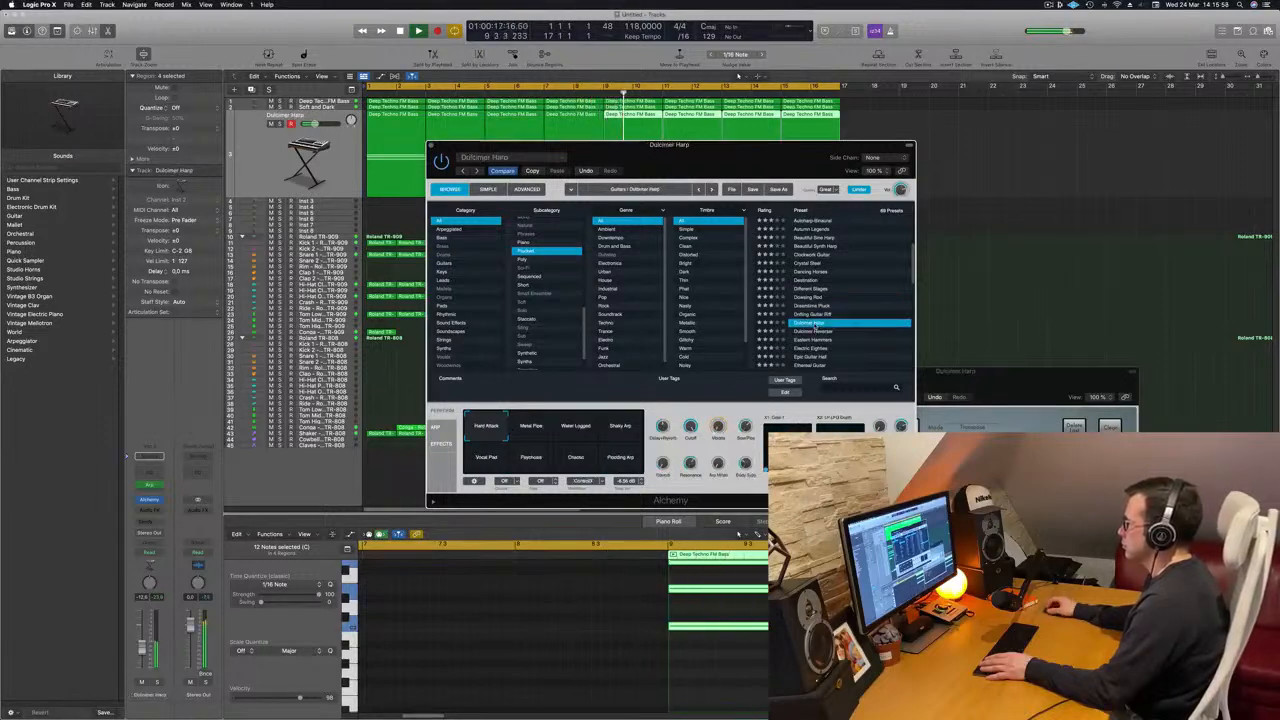
scroll(816, 326, "down", 1)
left_click(813, 318)
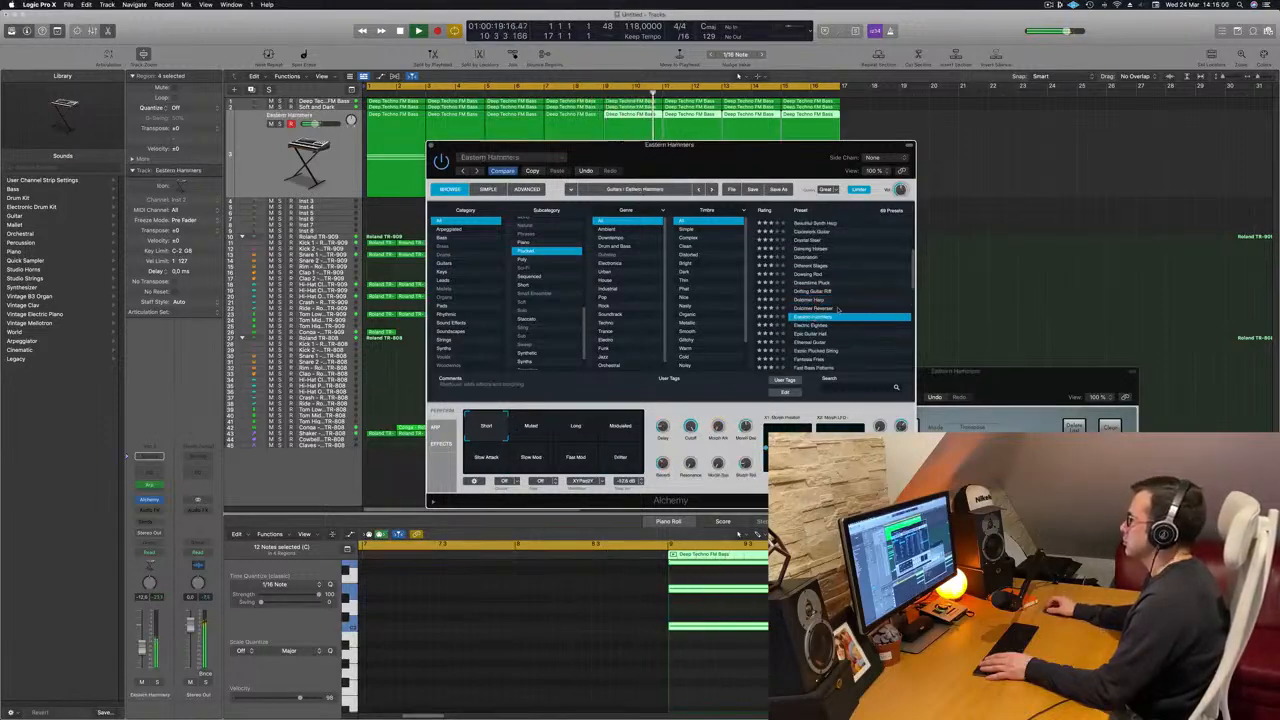
scroll(837, 310, "down", 2)
key("space")
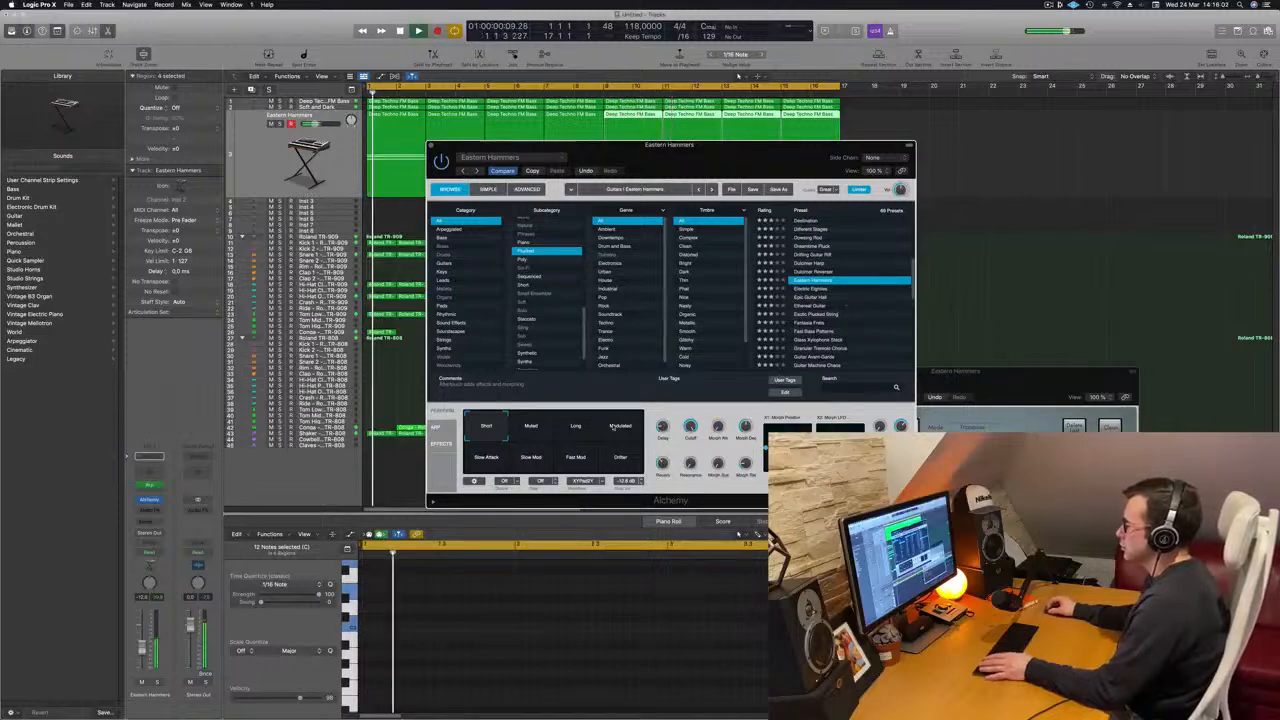
Compare Eastern Hammers' Long, Modulated, Slow Attack, Drifter and Fast Mod snapshots while rebalancing the track level, and settle on Slow Mod
left_click(575, 426)
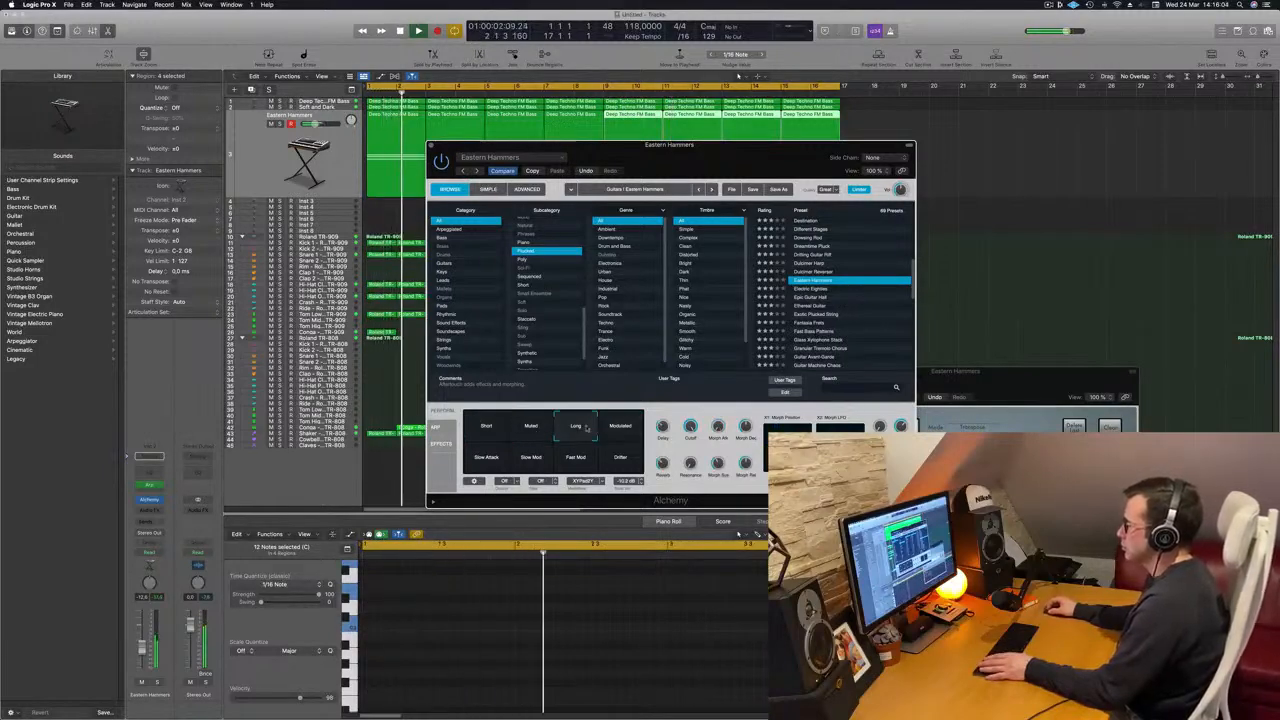
left_click(620, 426)
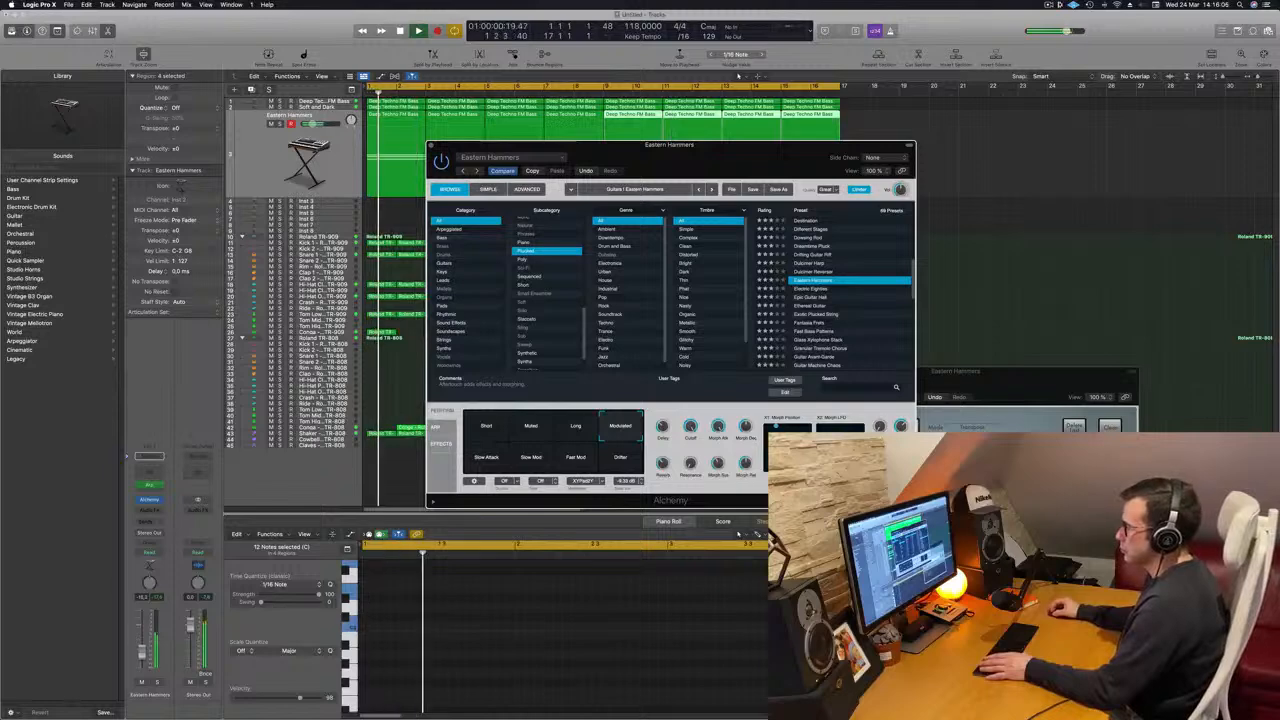
left_click_drag(142, 648, 142, 657)
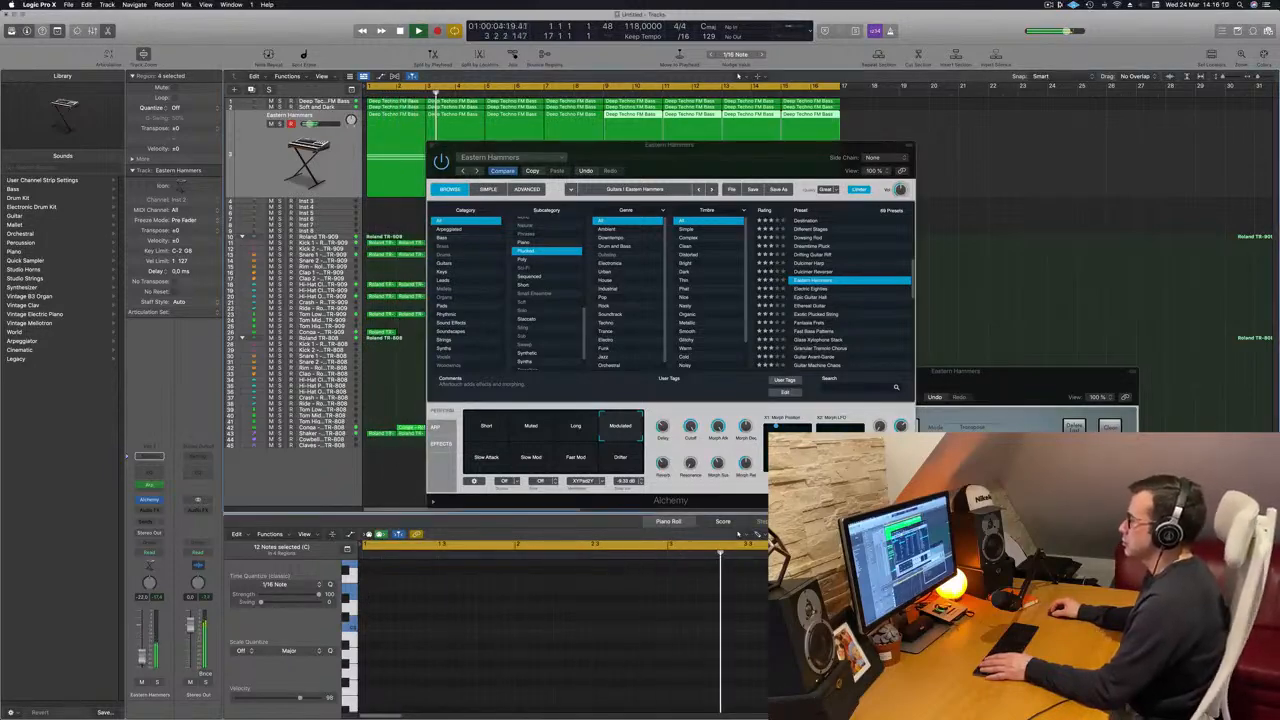
left_click(485, 460)
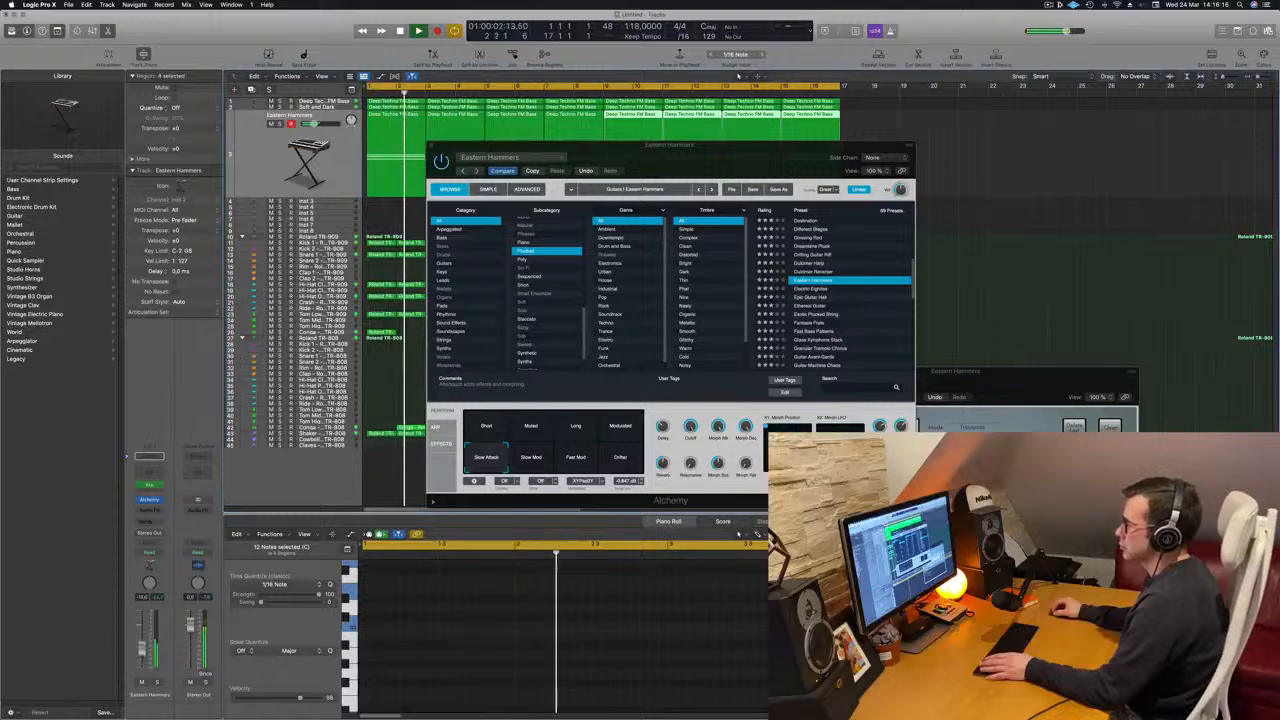
left_click(537, 461)
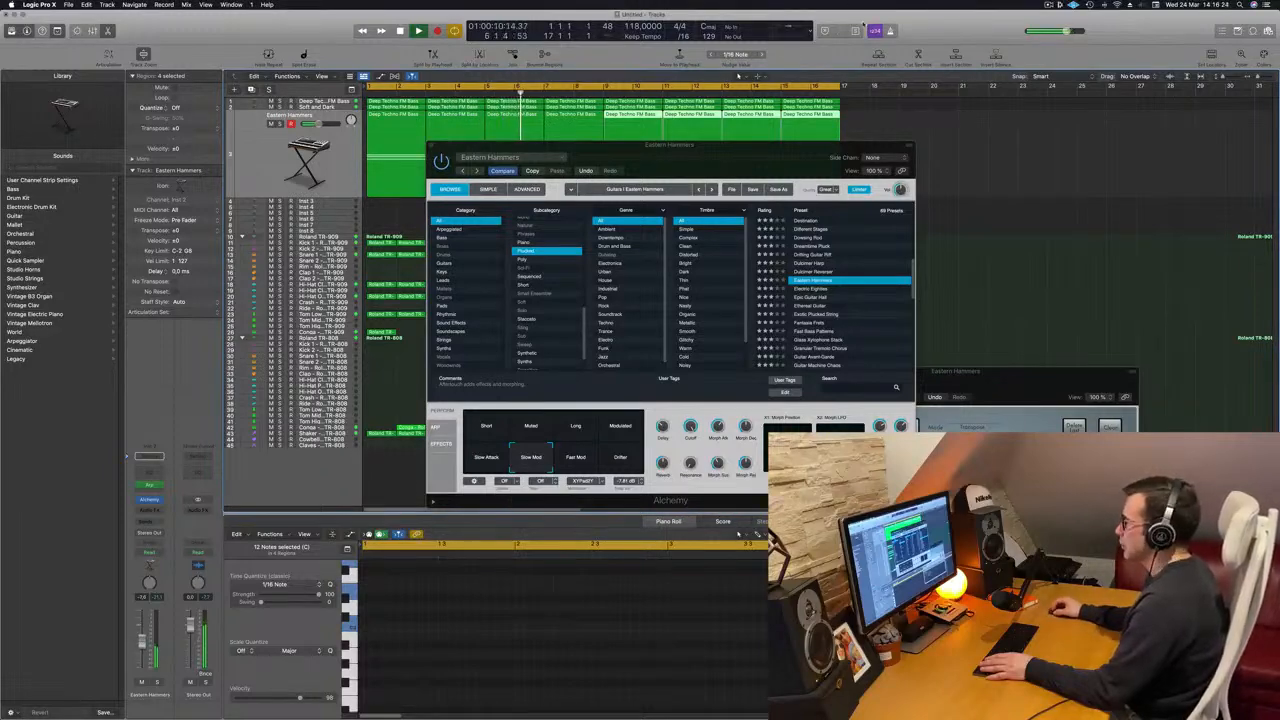
left_click_drag(736, 165, 656, 168)
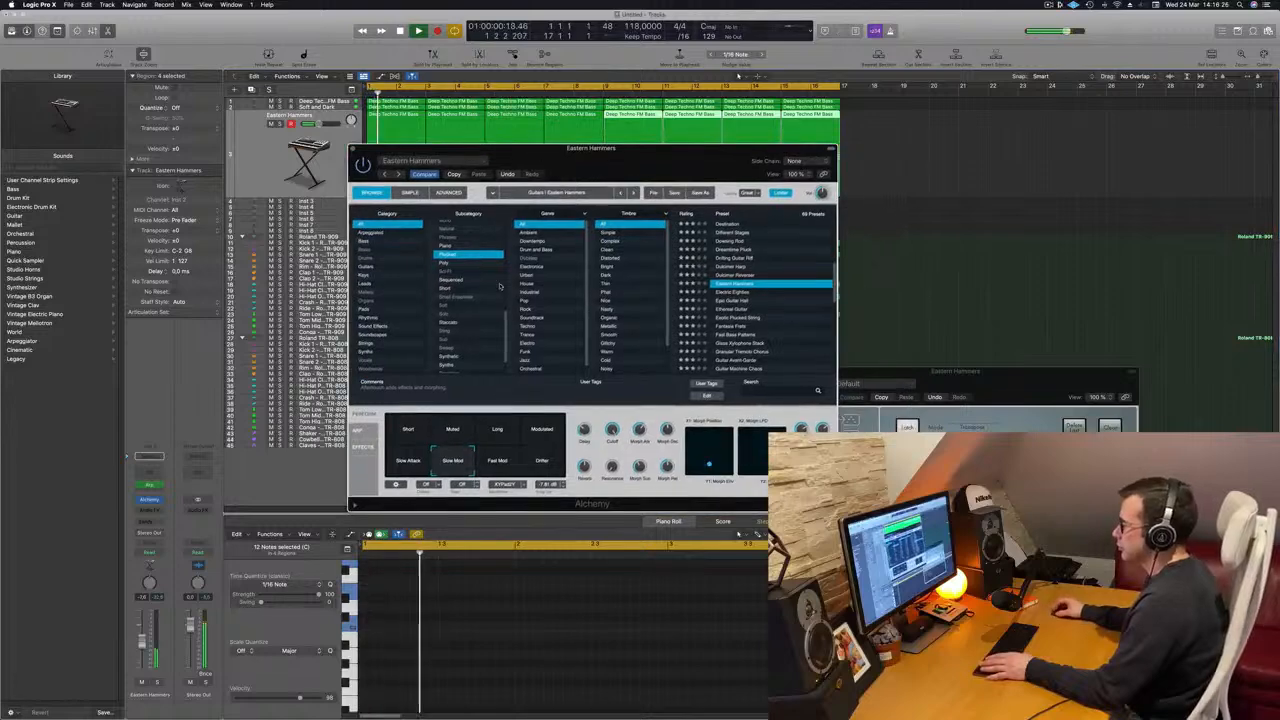
left_click(538, 462)
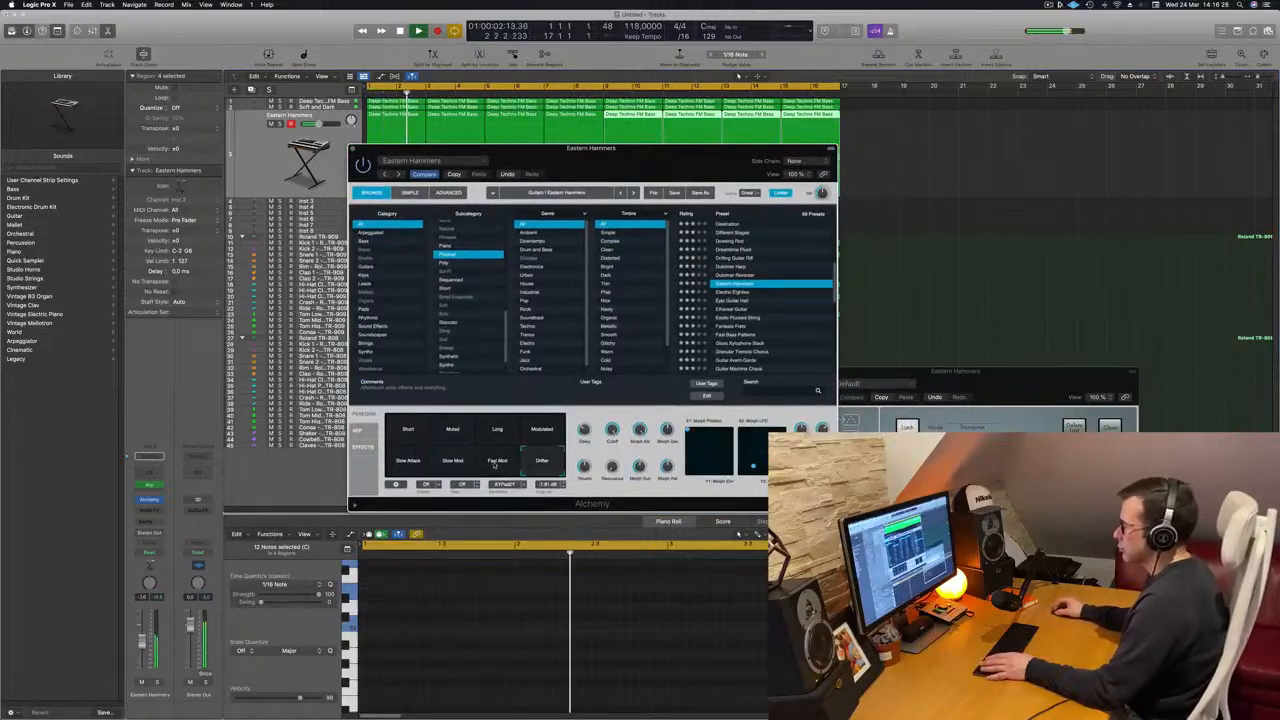
left_click(495, 464)
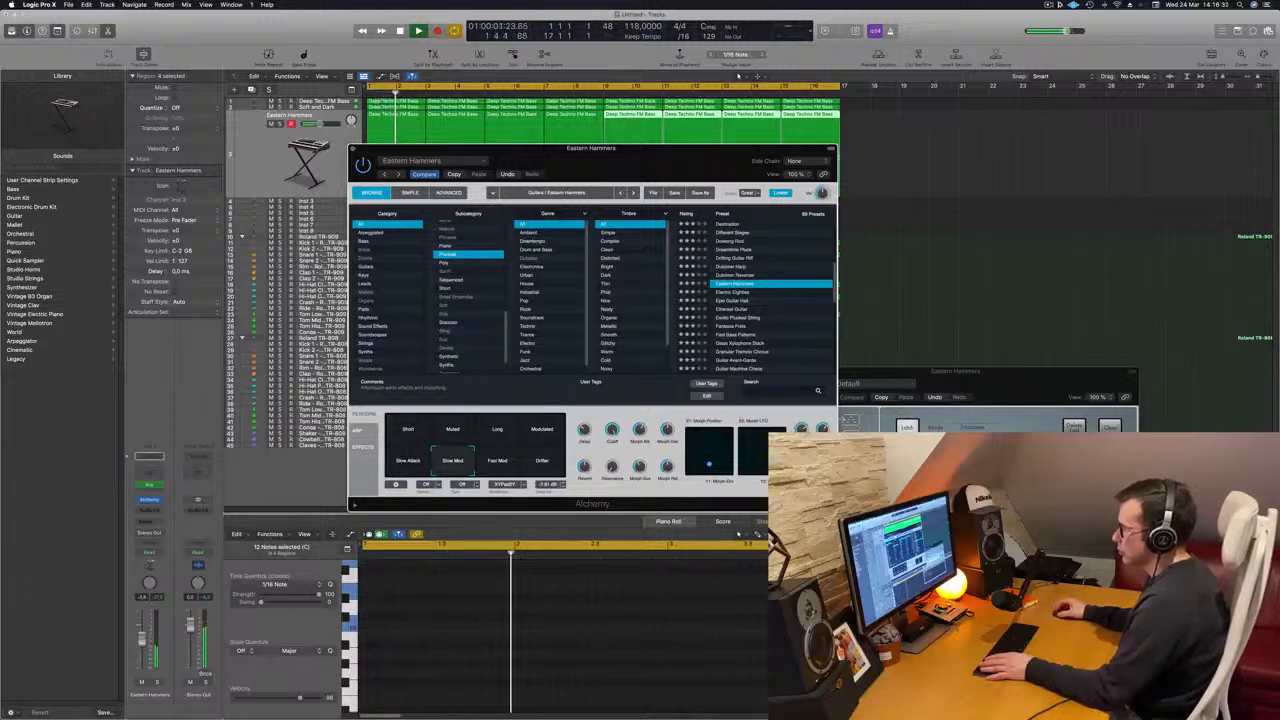
Lower the Cutoff of the Slow Mod snapshot, move the Alchemy window clear of the regions, and raise the track level slightly
key("super+grave")
left_click_drag(611, 430, 612, 443)
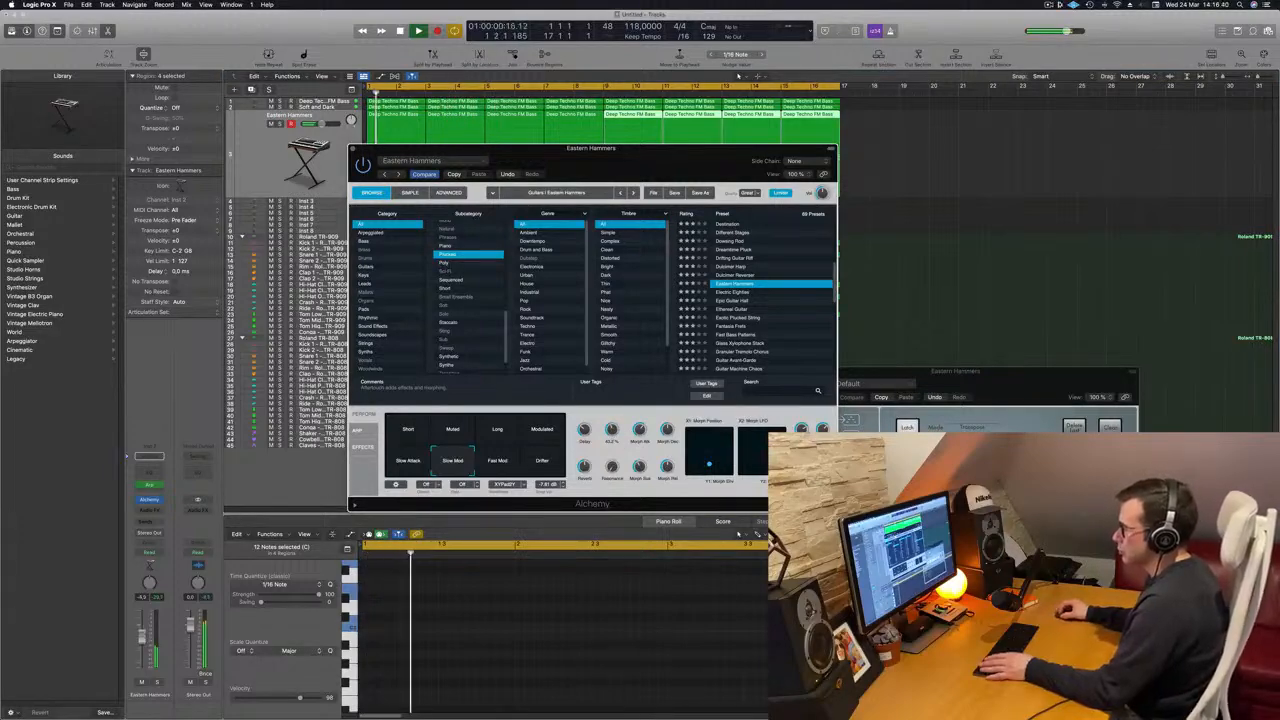
key("super+grave")
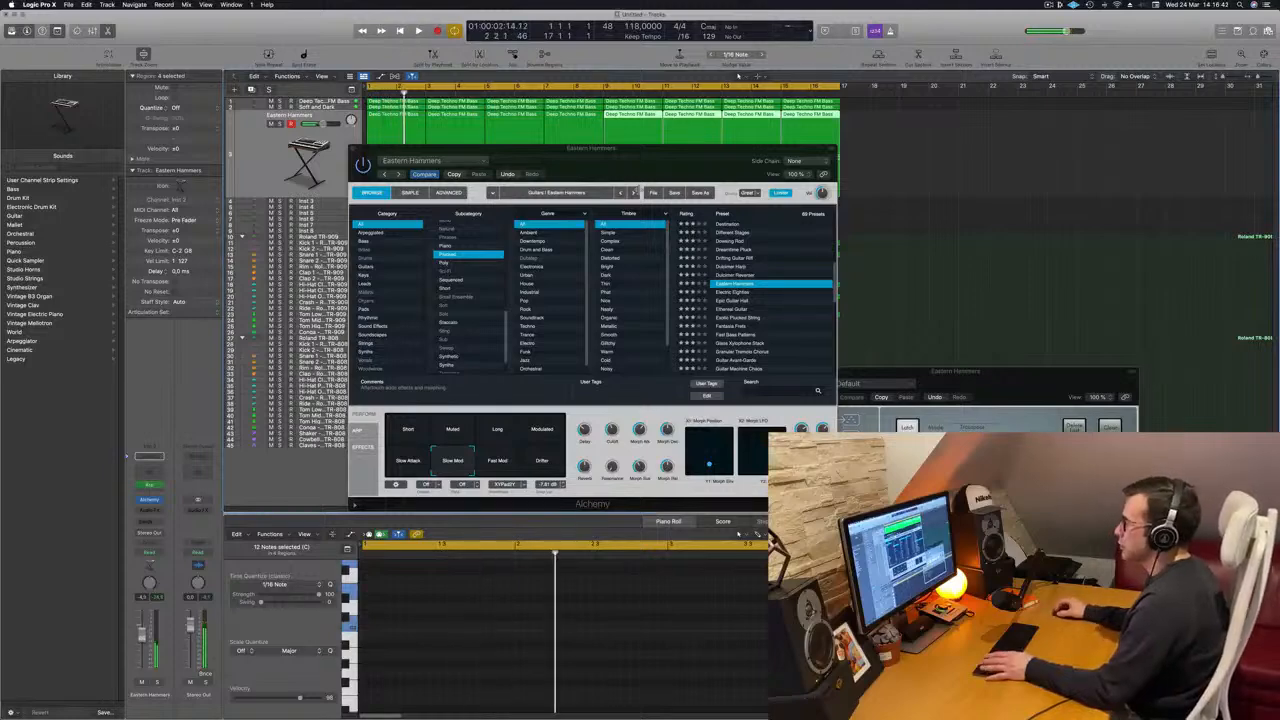
left_click_drag(650, 151, 938, 164)
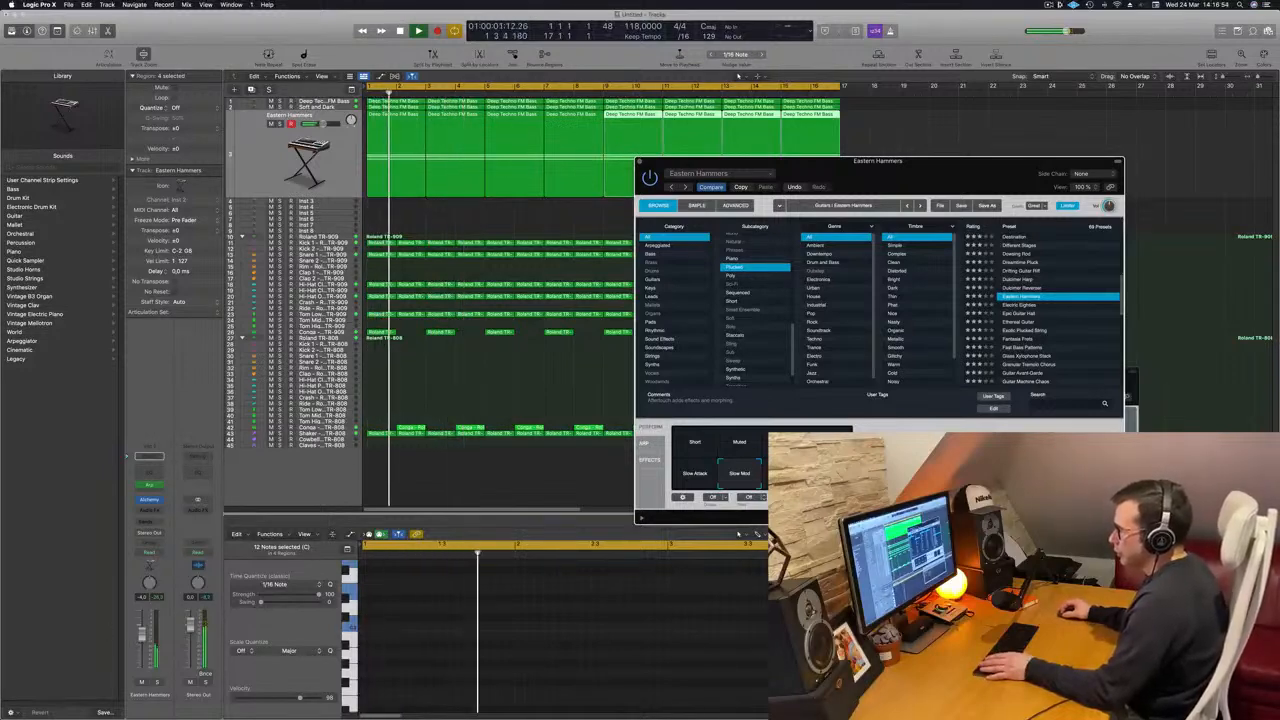
left_click_drag(142, 633, 142, 631)
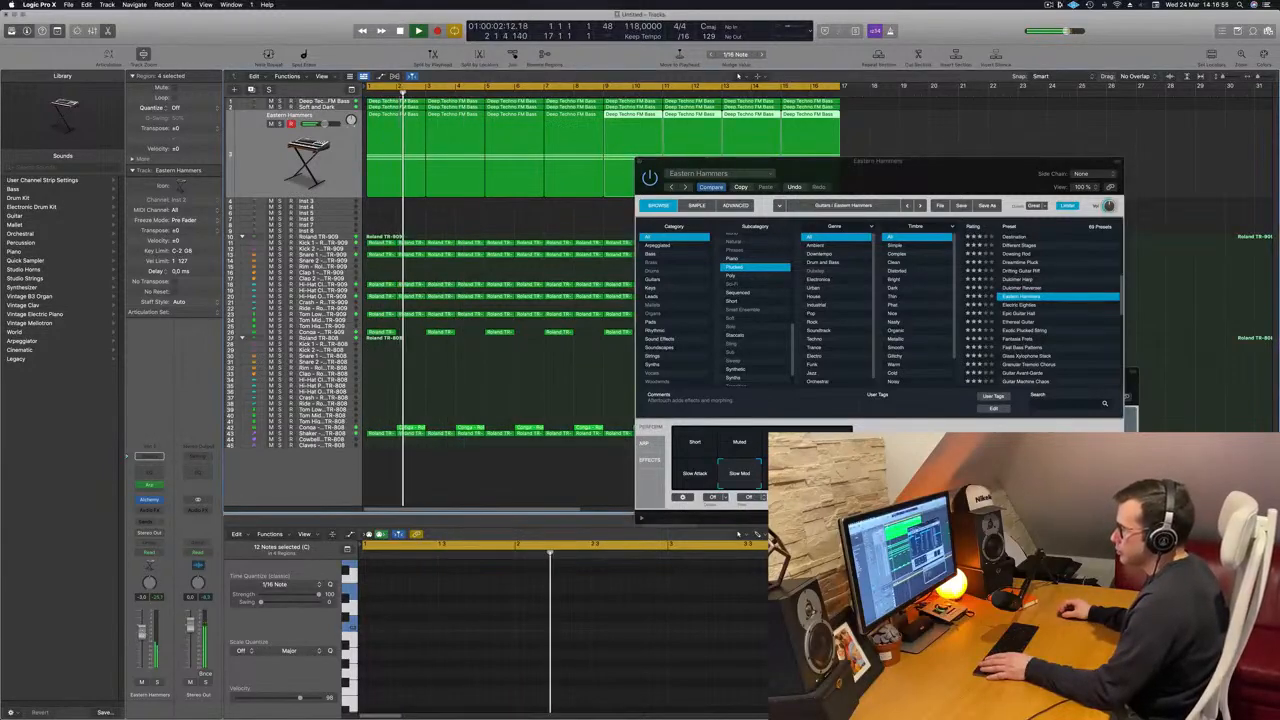
Add a send from the Eastern Hammers track to Bus 6 (Aux 7)
left_click(150, 522)
mouse_move(150, 533)
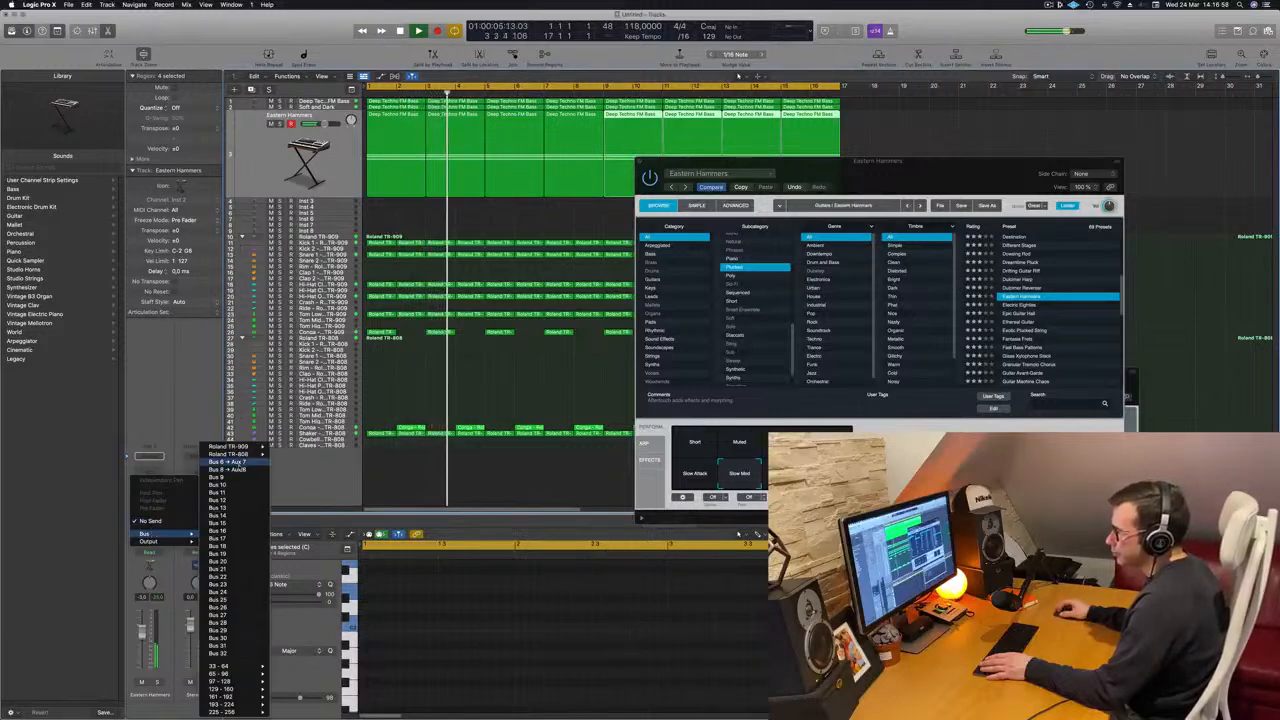
left_click(228, 461)
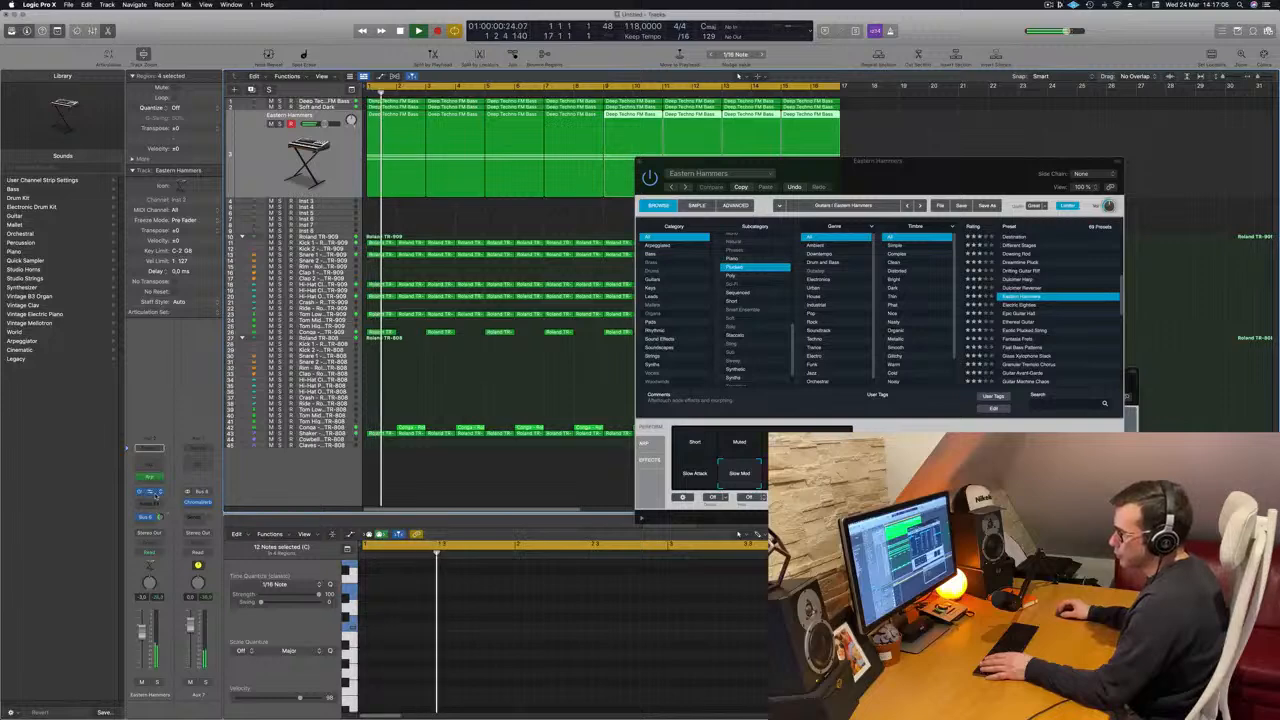
Insert a Compressor on Eastern Hammers, side-chain it to the Roland TR-909's first Kick 1 channel (Inst 9), and reposition its window
left_click(155, 493)
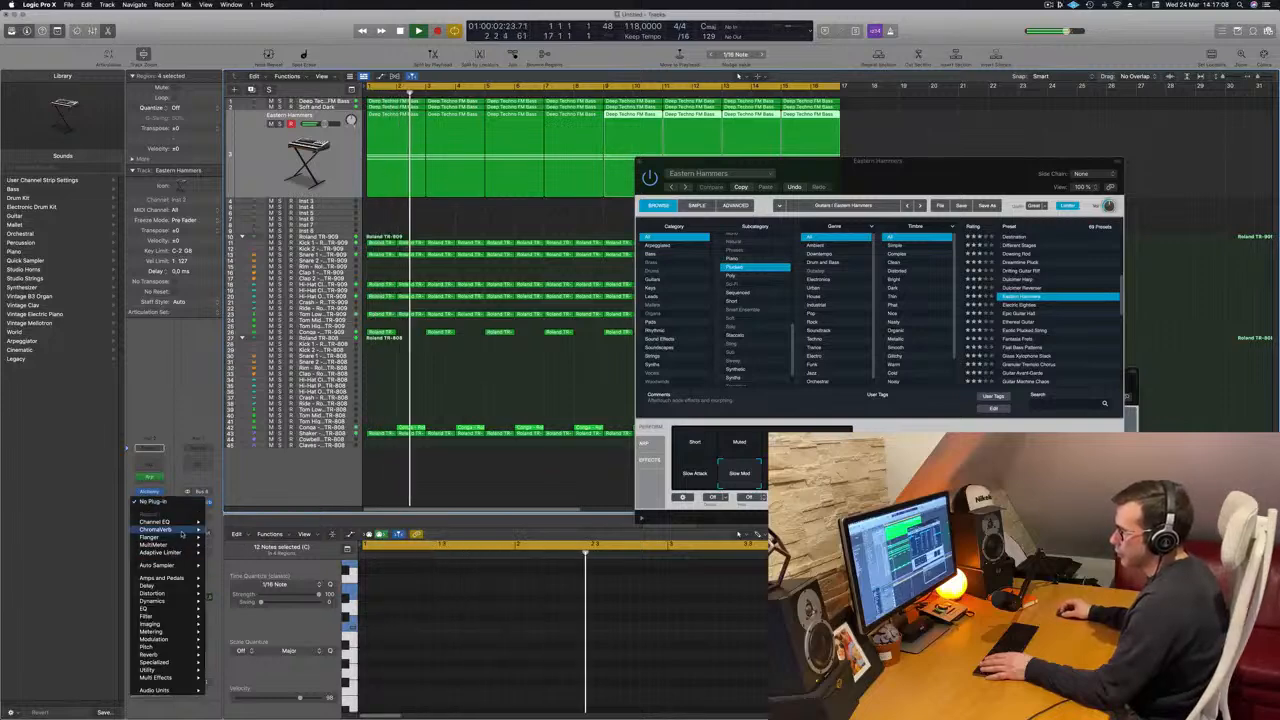
mouse_move(160, 601)
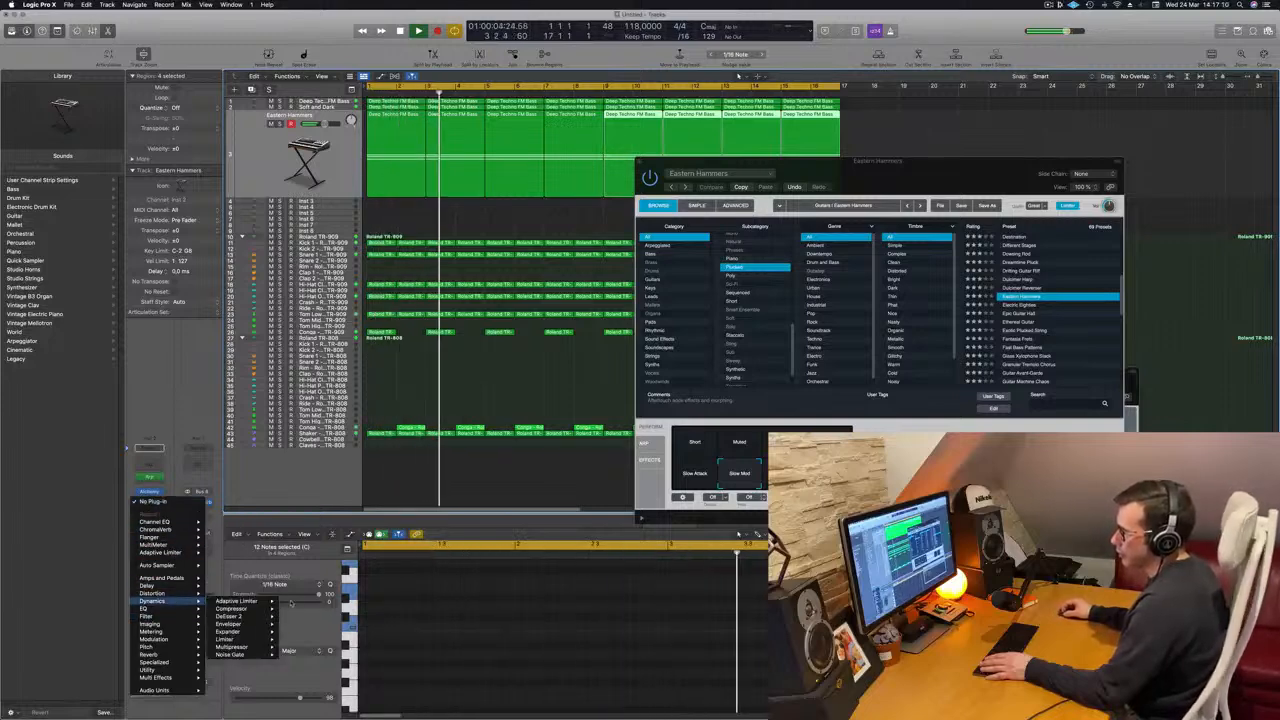
mouse_move(250, 609)
left_click(297, 609)
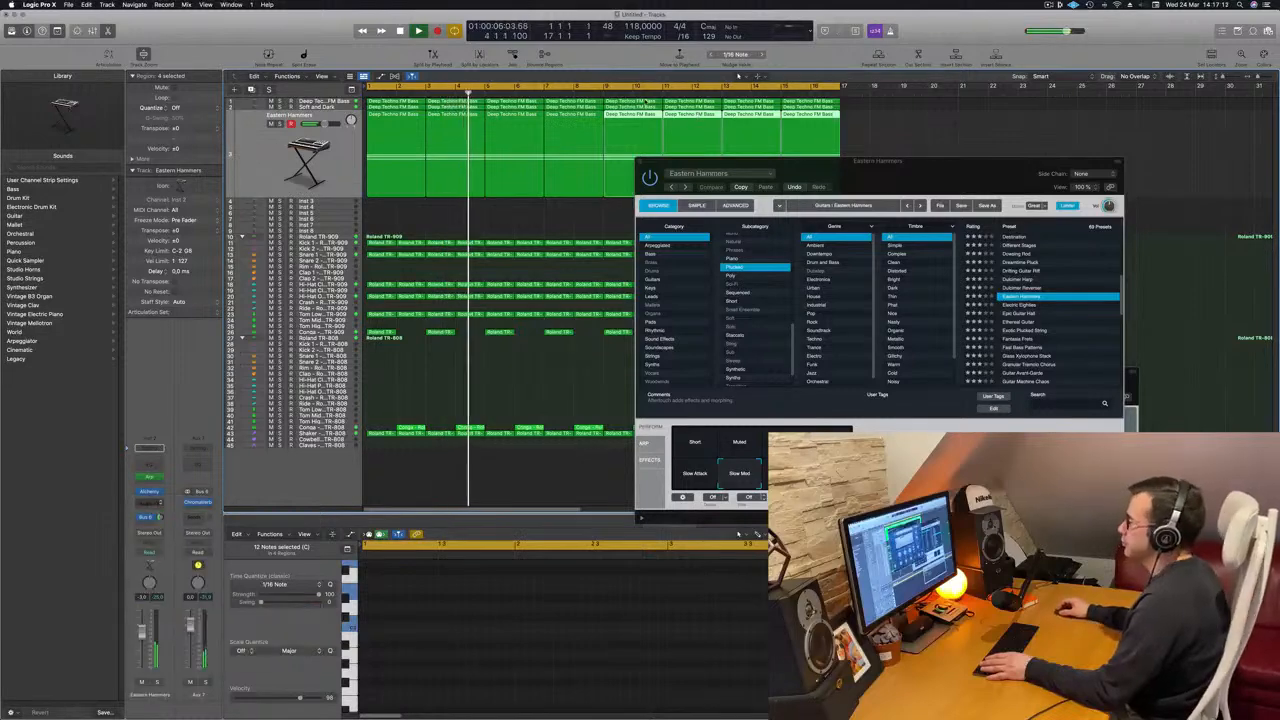
left_click(789, 131)
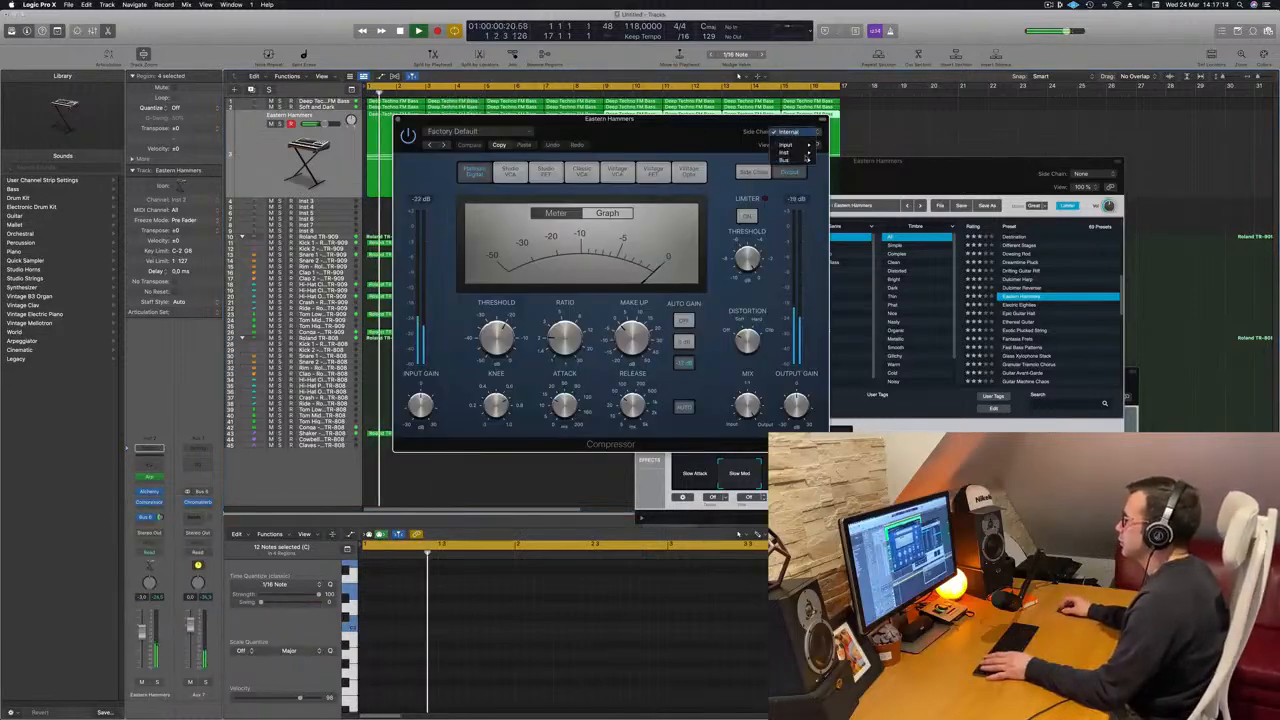
mouse_move(808, 153)
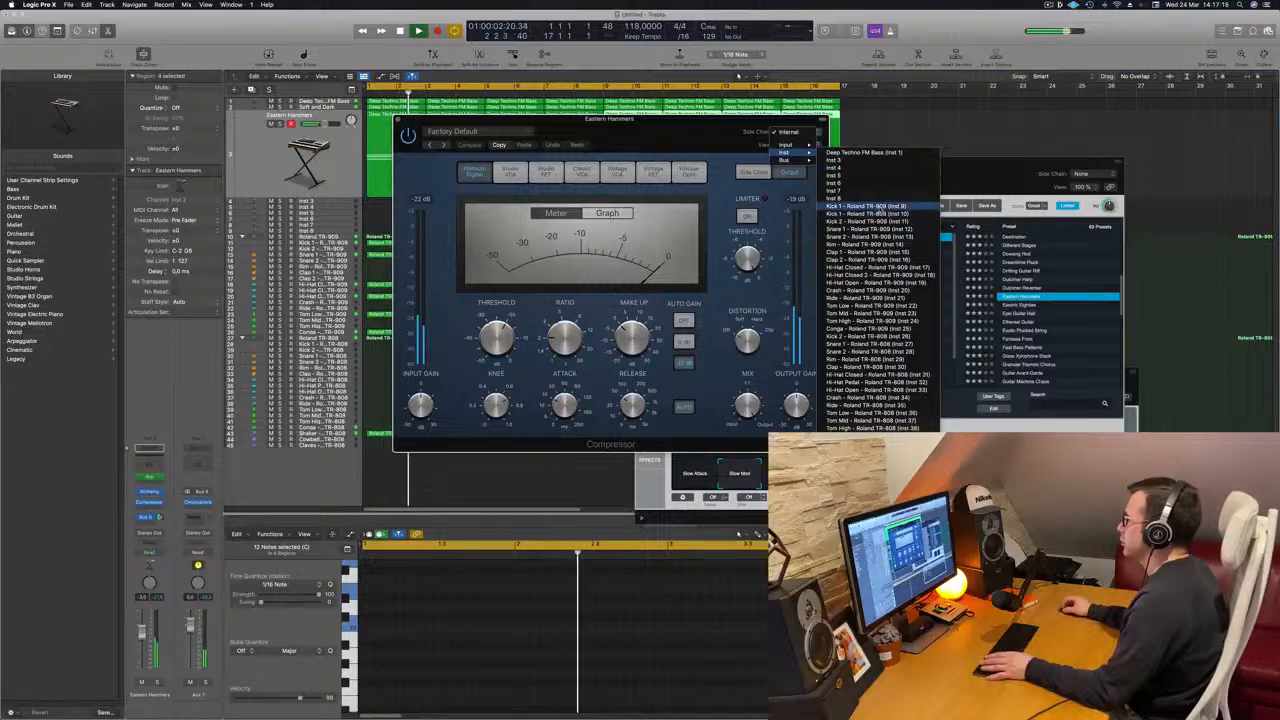
left_click(868, 206)
left_click_drag(600, 119, 694, 121)
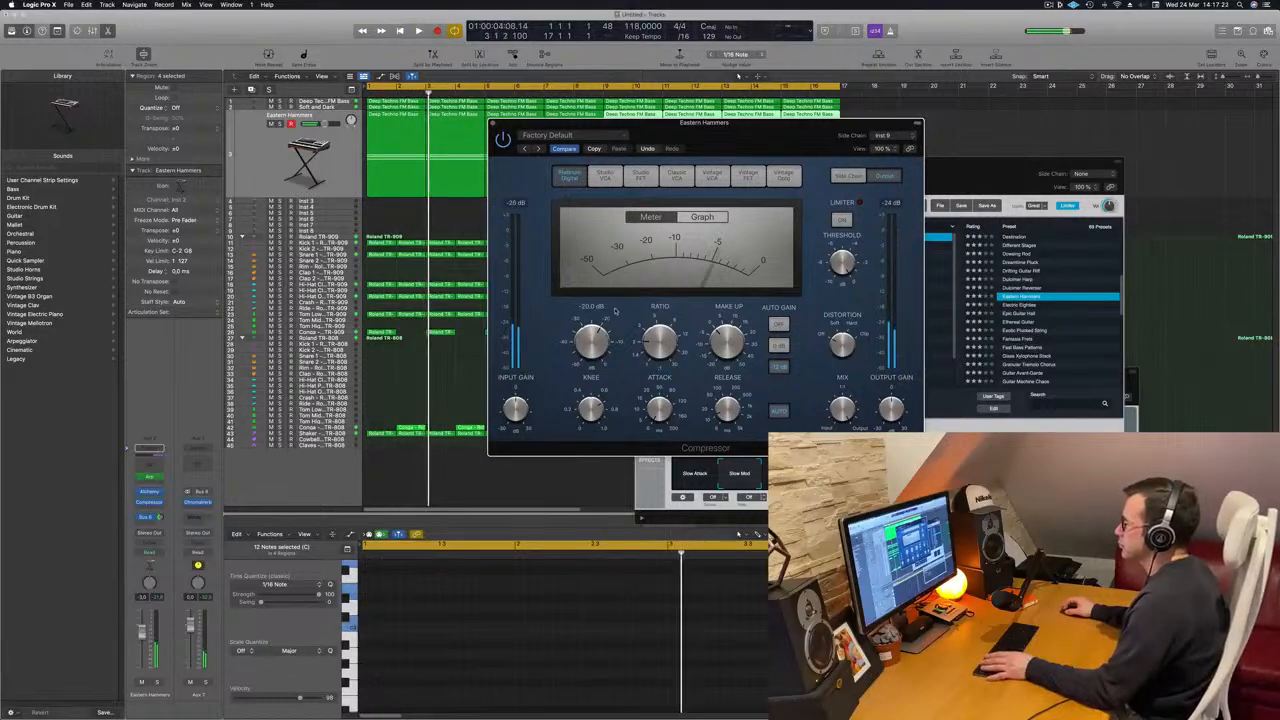
Fine-tune the Compressor's Threshold while playing the loop from the beginning, and close the Compressor window
key("Return")
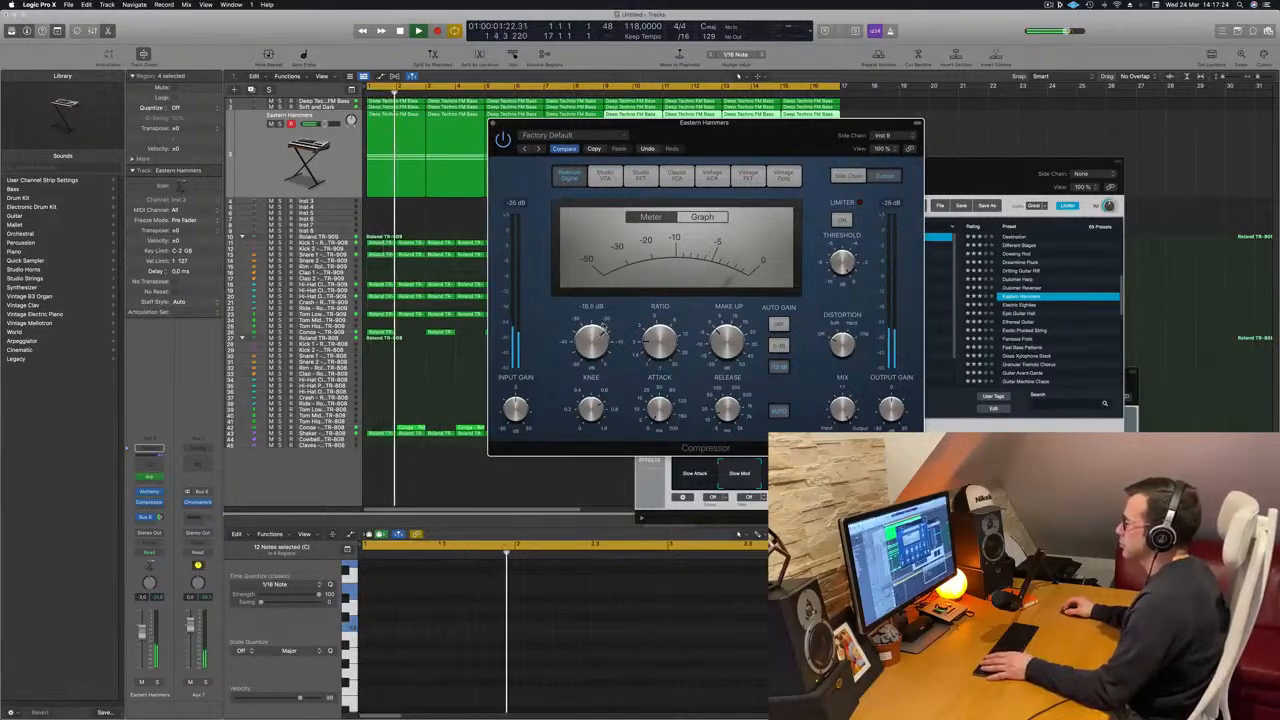
left_click_drag(600, 334, 597, 342)
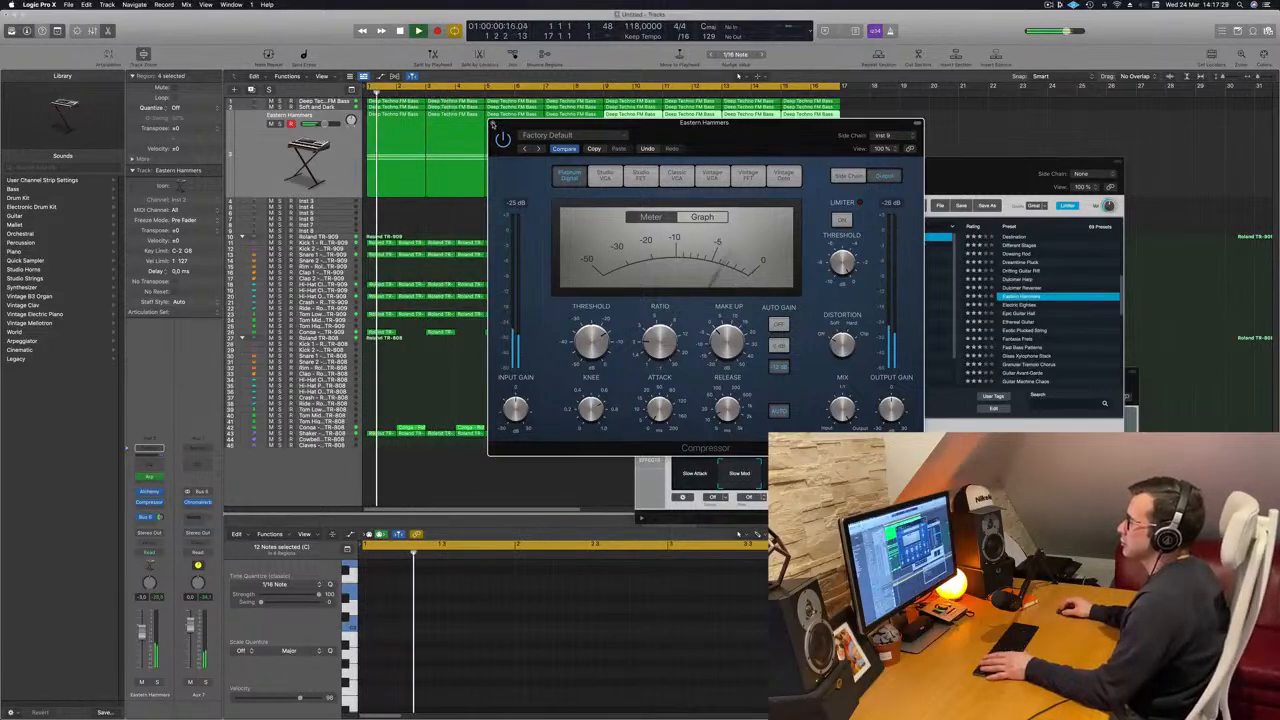
left_click(493, 123)
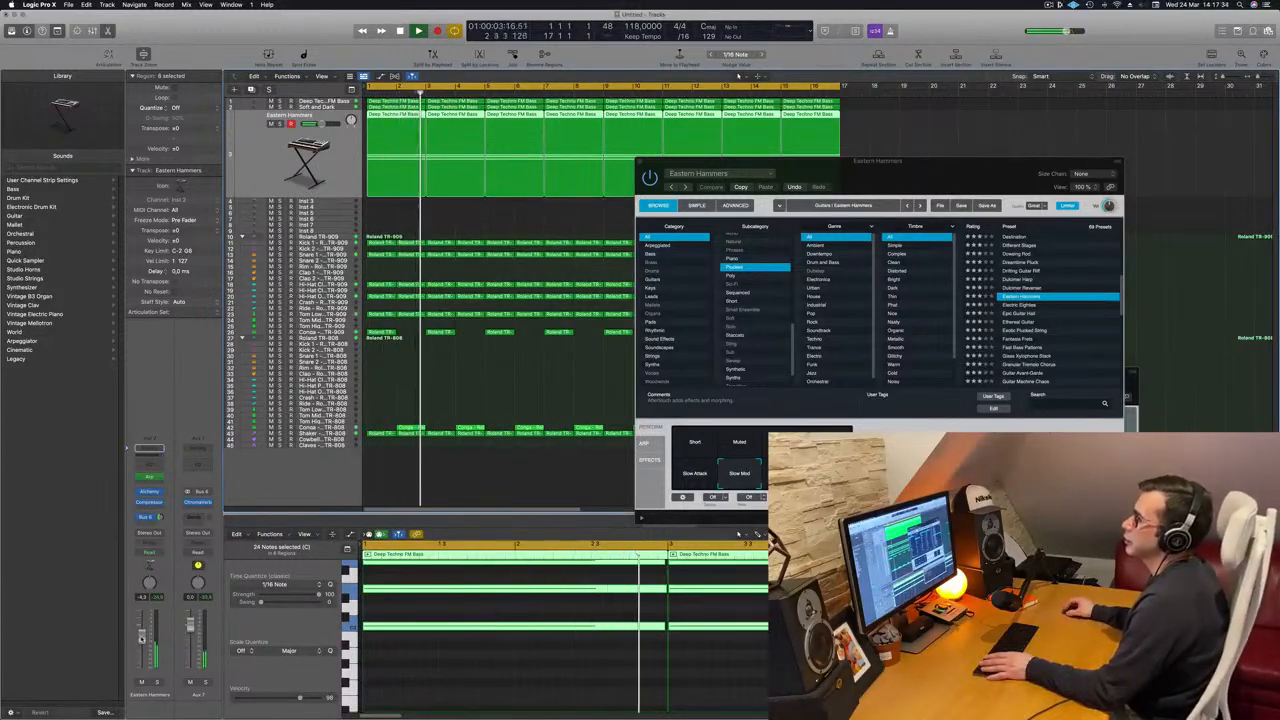
Add a second send from Eastern Hammers to Bus 8 (Aux 8), raise its send level, and restart playback from the beginning
left_click(148, 519)
mouse_move(160, 535)
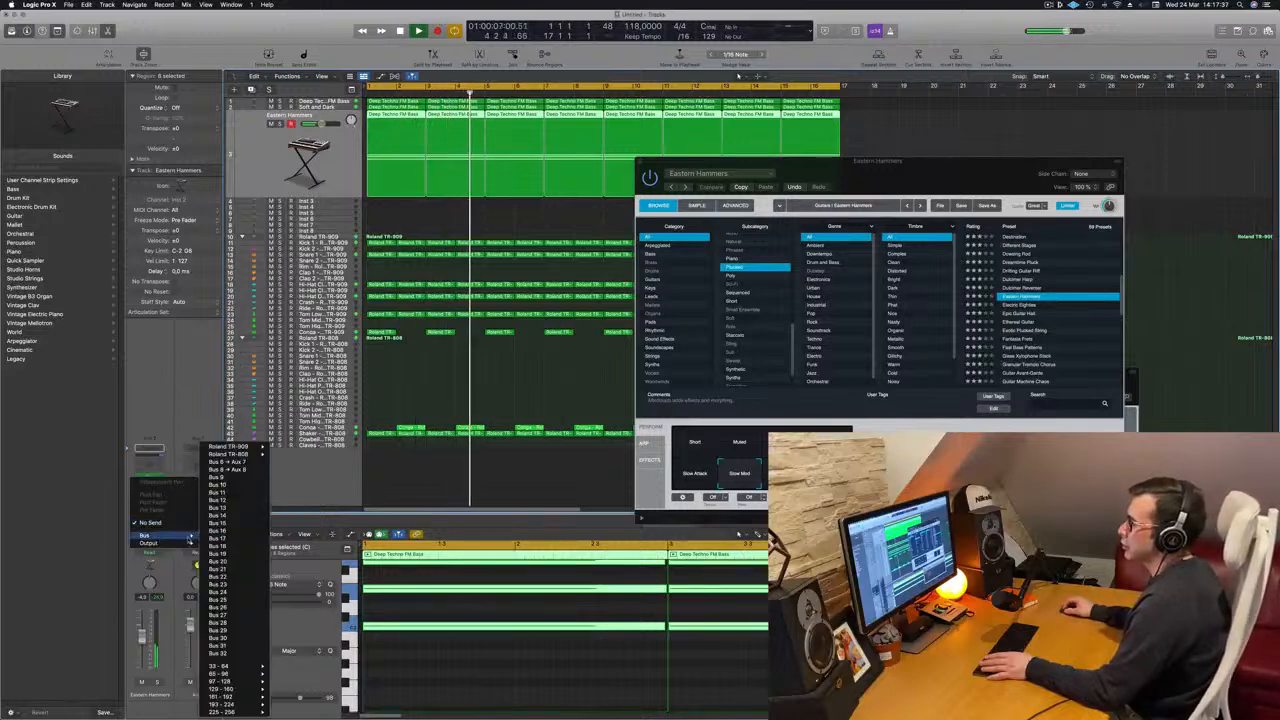
left_click(249, 470)
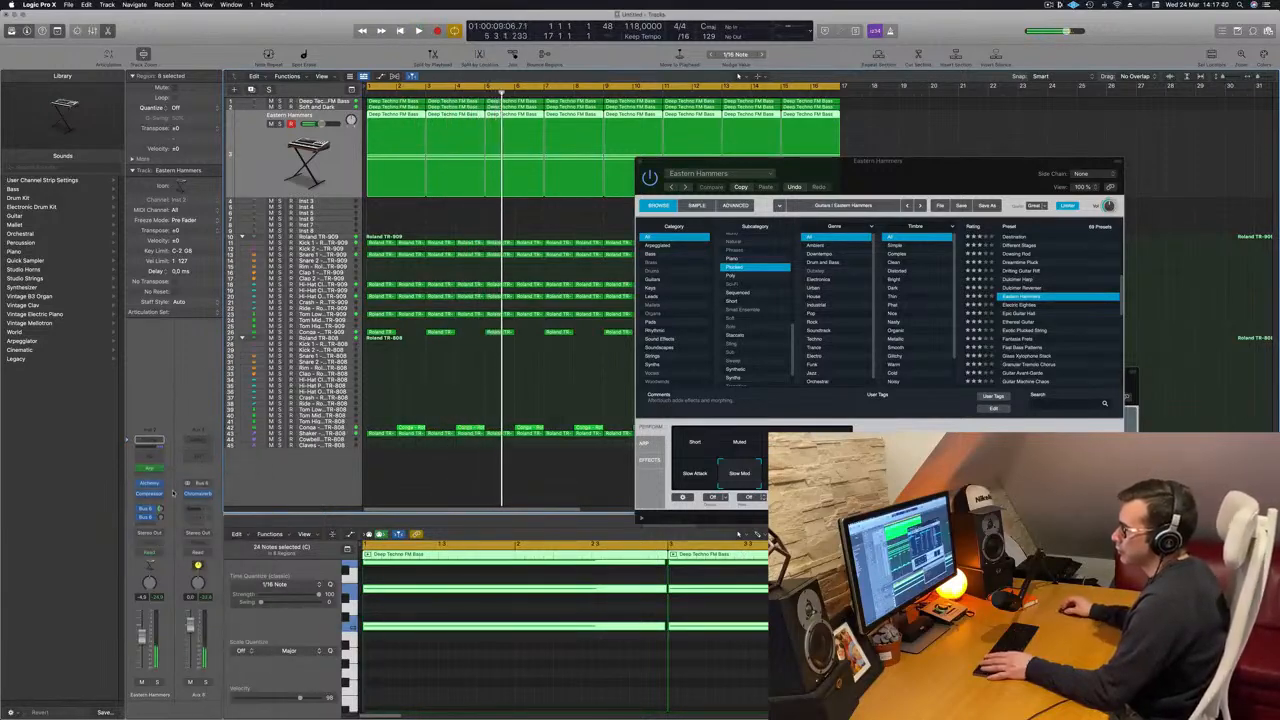
key("Return")
key("space")
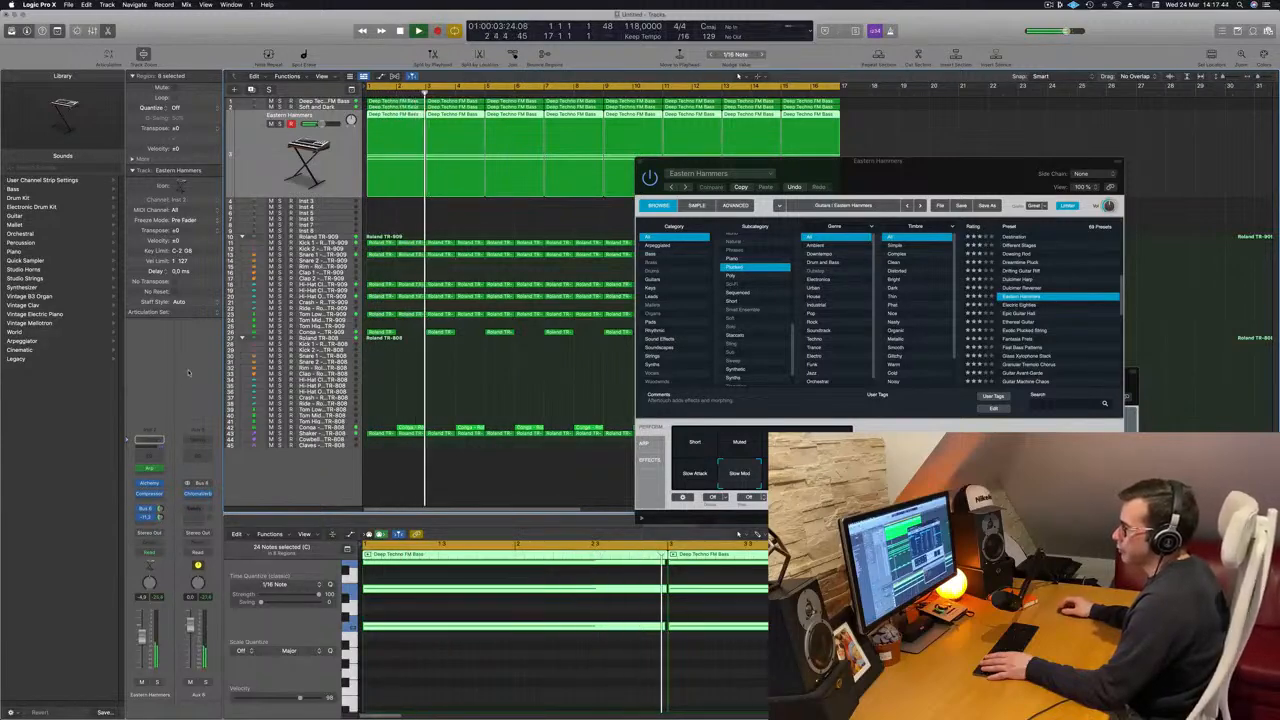
Check Eastern Hammers briefly in solo, close its Alchemy window, and replay the loop from the beginning while lowering the track level
left_click(155, 683)
left_click(155, 683)
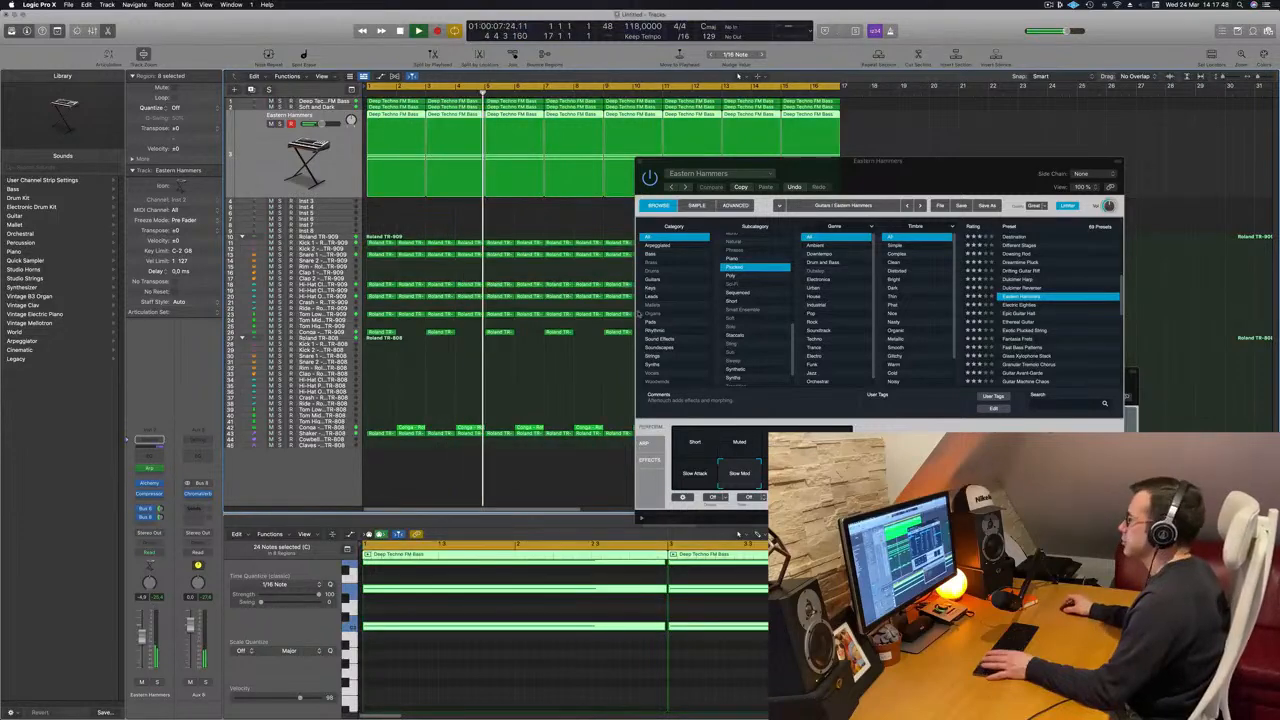
key("Return")
left_click_drag(905, 157, 767, 178)
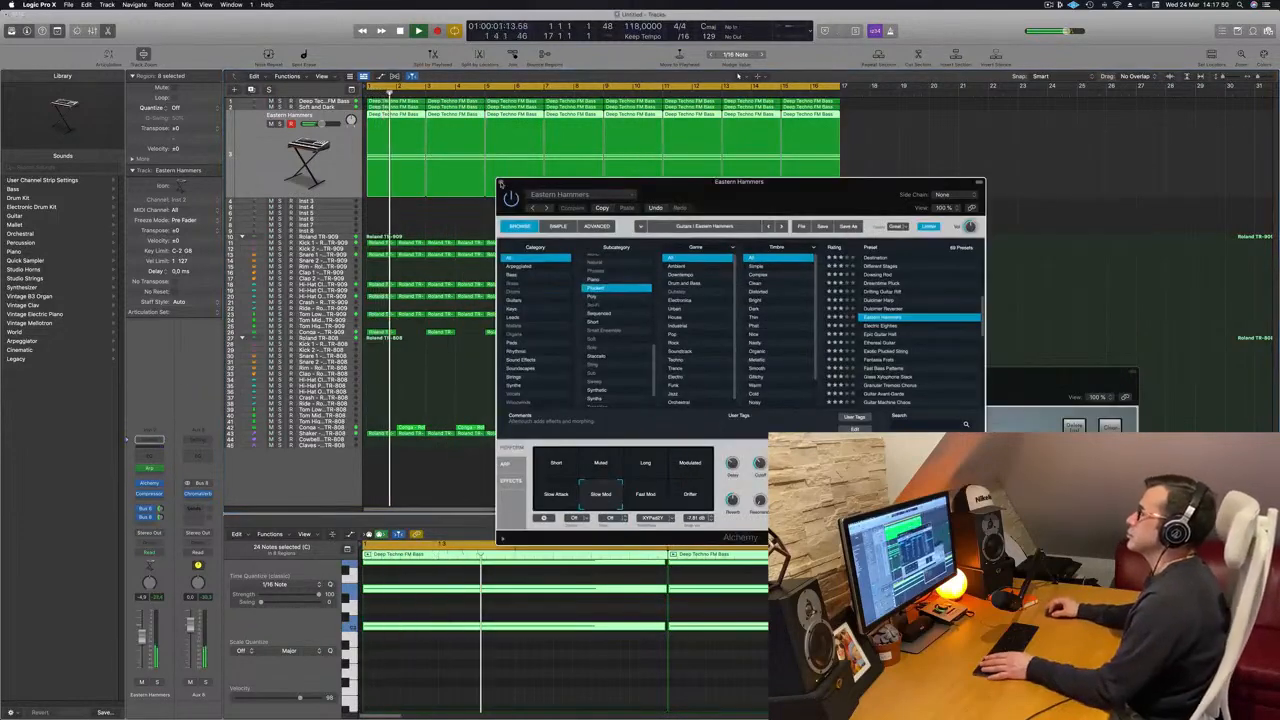
left_click(502, 184)
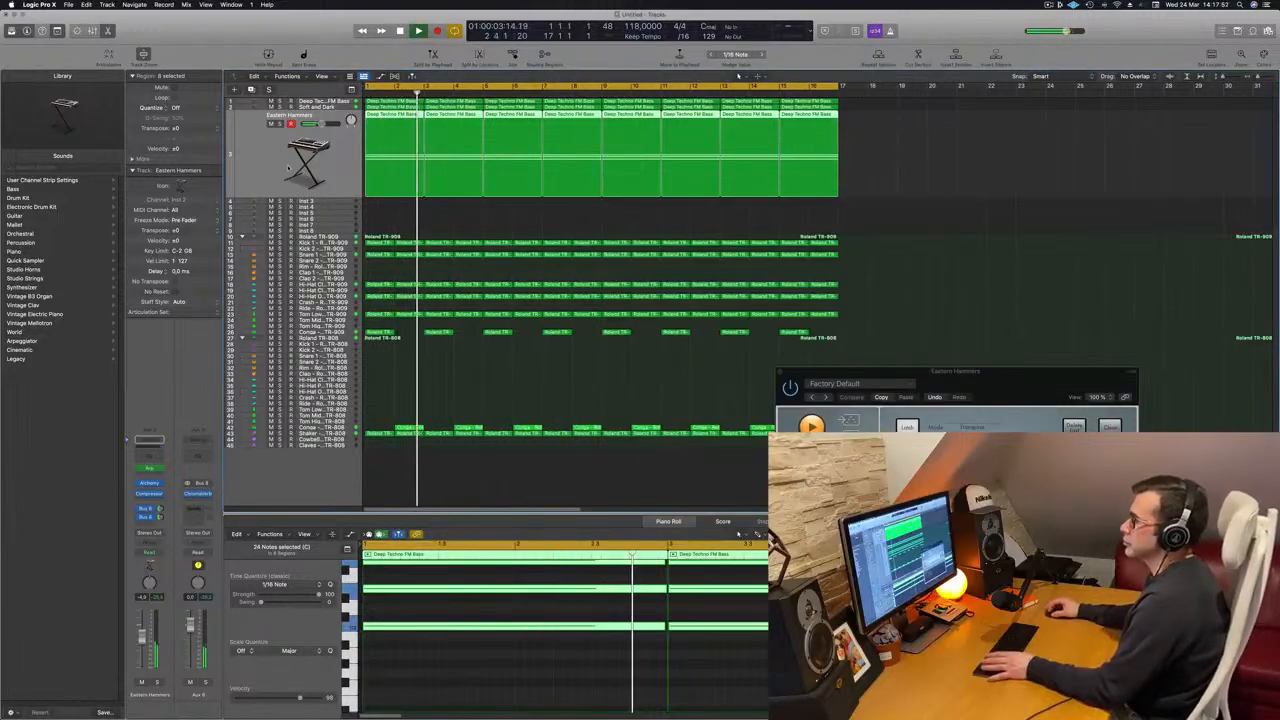
key("Return")
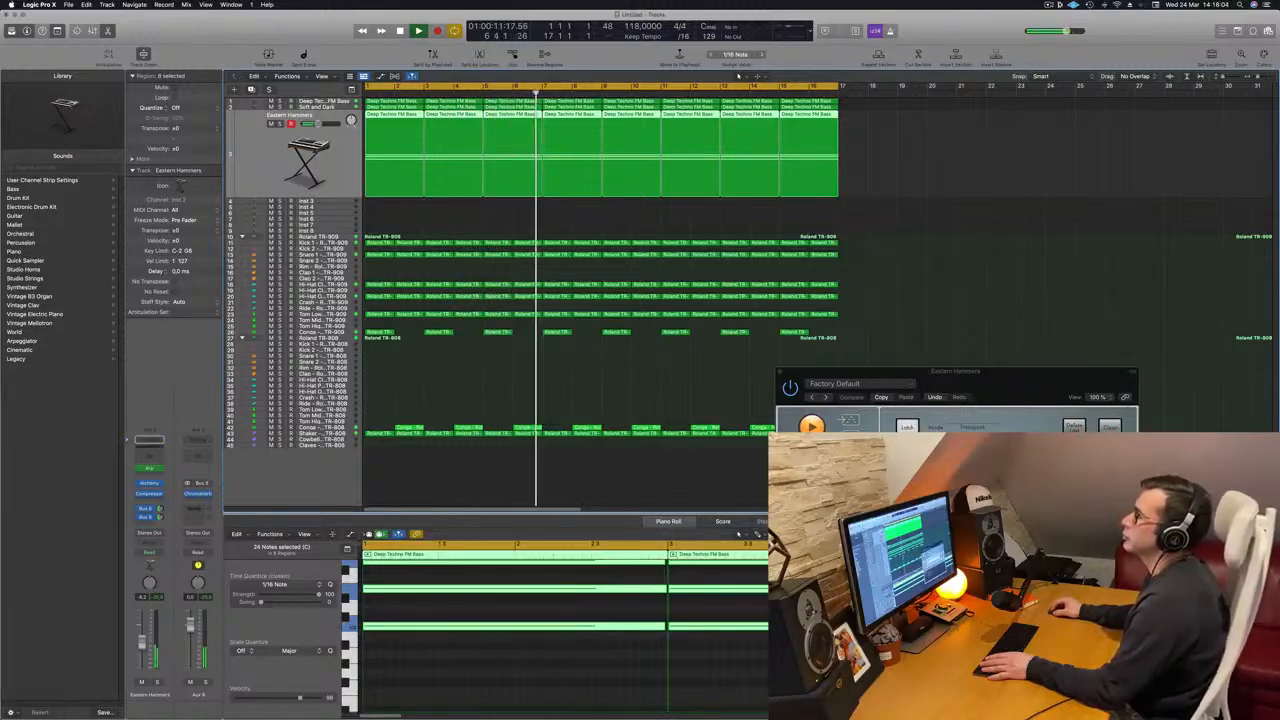
Select the Inst 3 track and add a send to the unused Bus 9, with the loop playing from the beginning
key("Return")
left_click(334, 202)
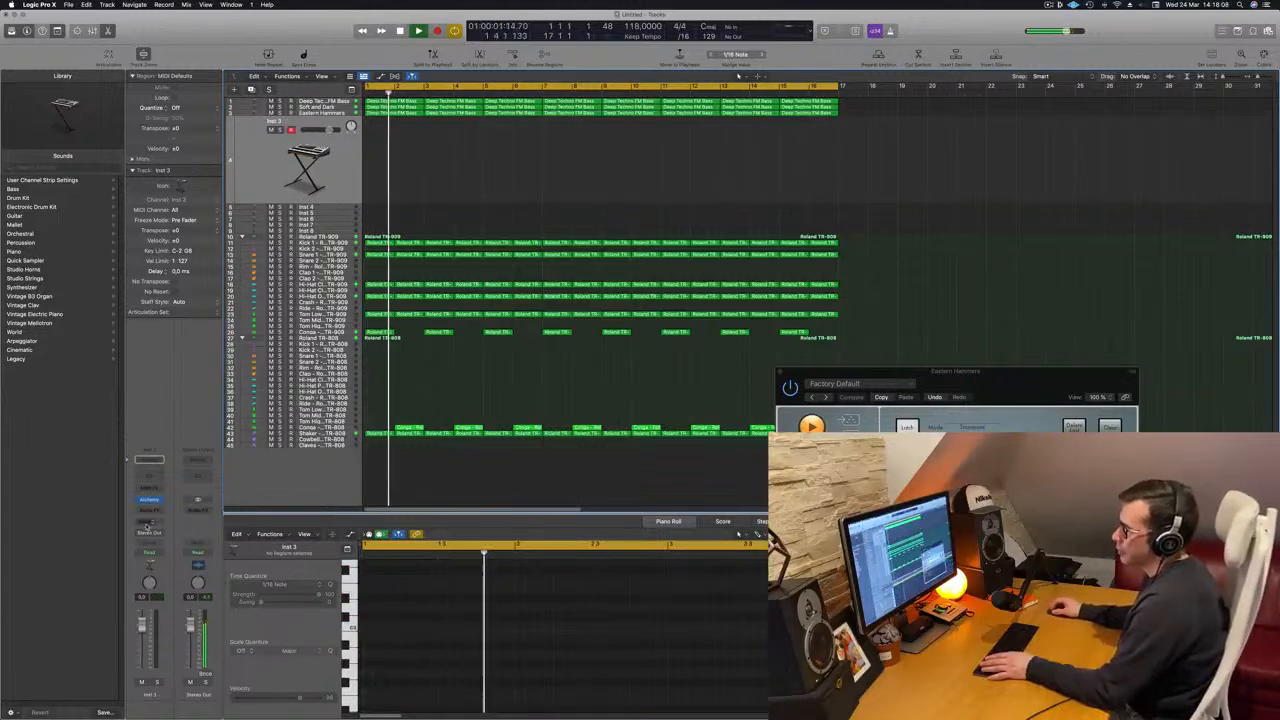
left_click(147, 522)
mouse_move(150, 534)
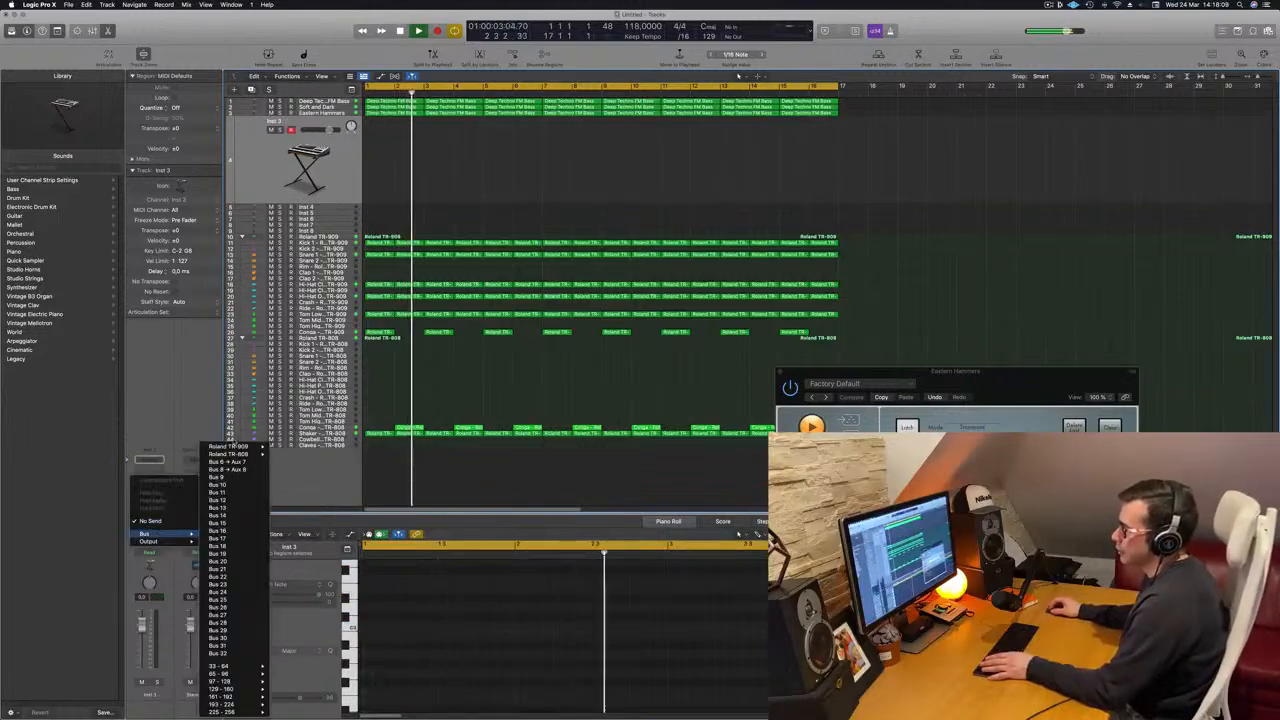
left_click(229, 477)
key("Return")
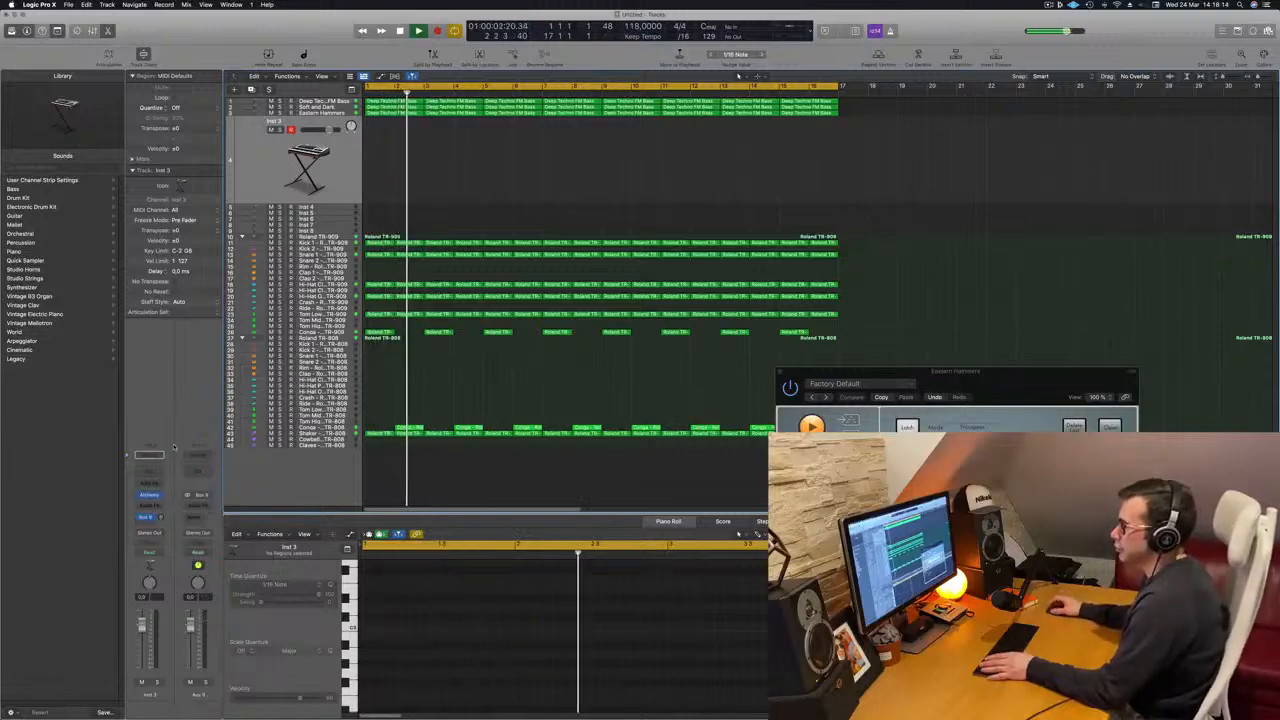
Insert a SilverVerb reverb on the Aux 9 channel, load its grandiose setting, and close the reverb window
left_click(199, 507)
mouse_move(212, 556)
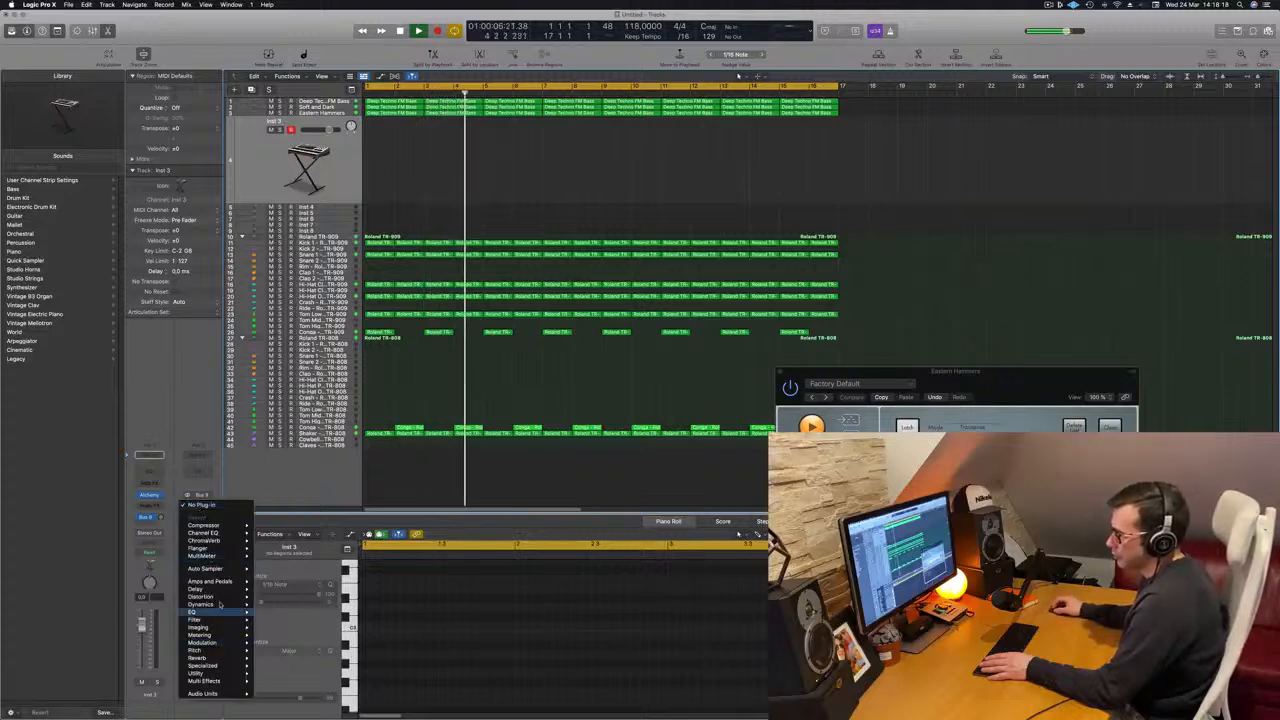
mouse_move(217, 659)
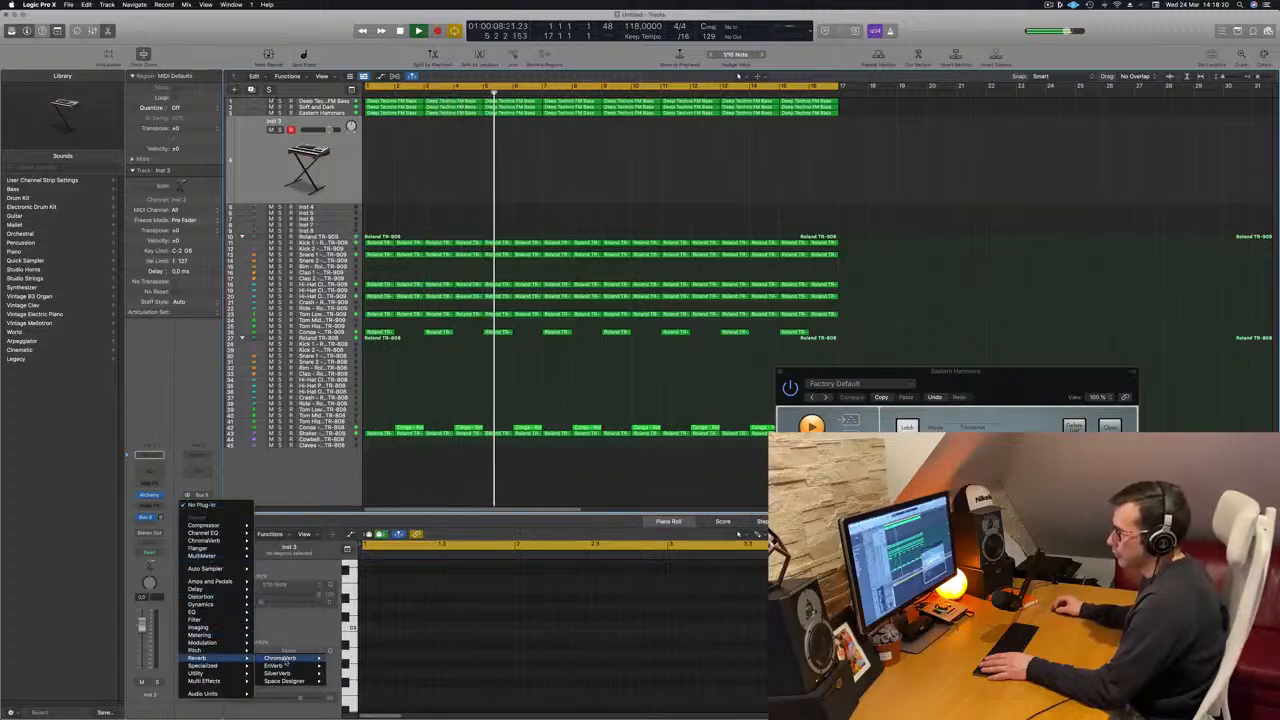
mouse_move(285, 673)
left_click(344, 673)
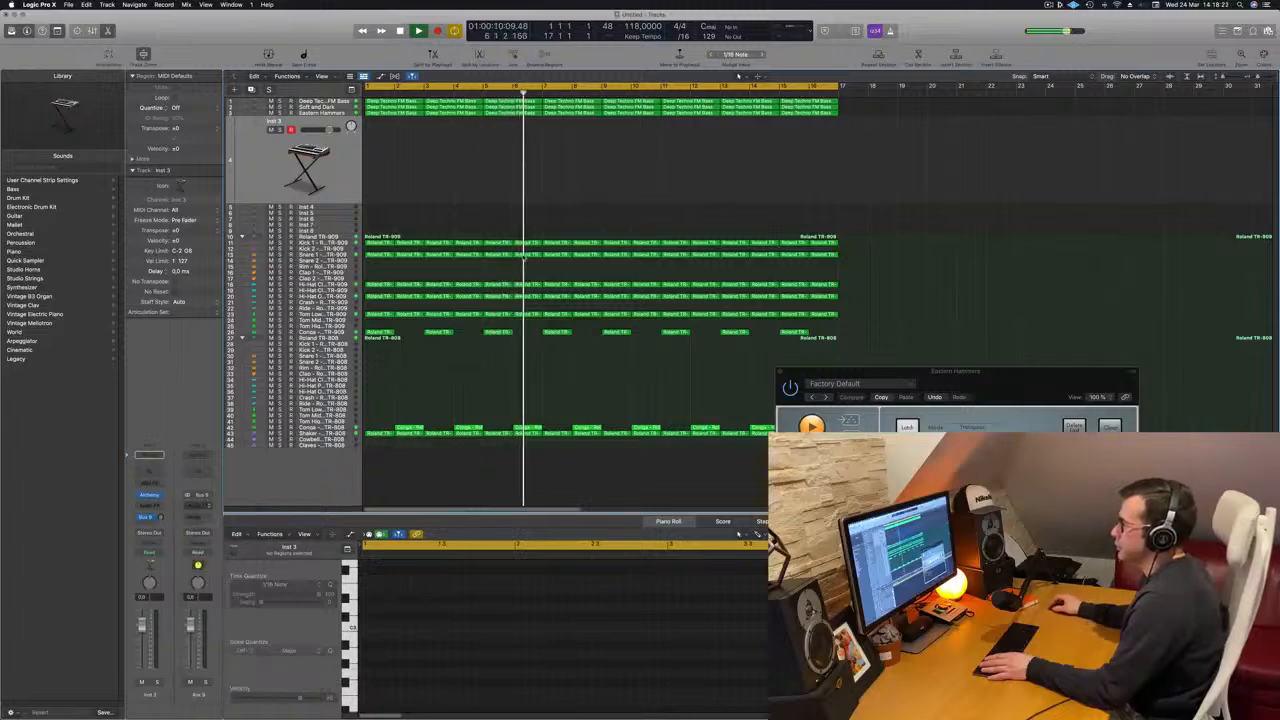
left_click_drag(771, 131, 706, 168)
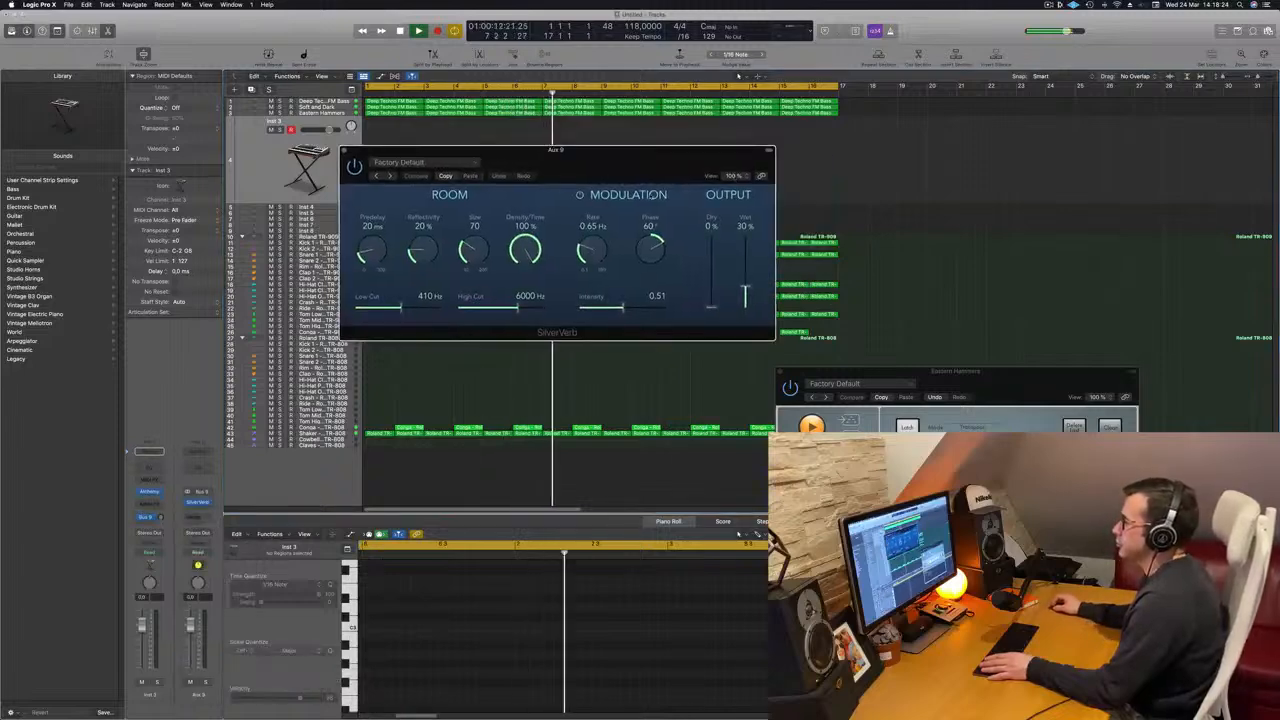
left_click(428, 162)
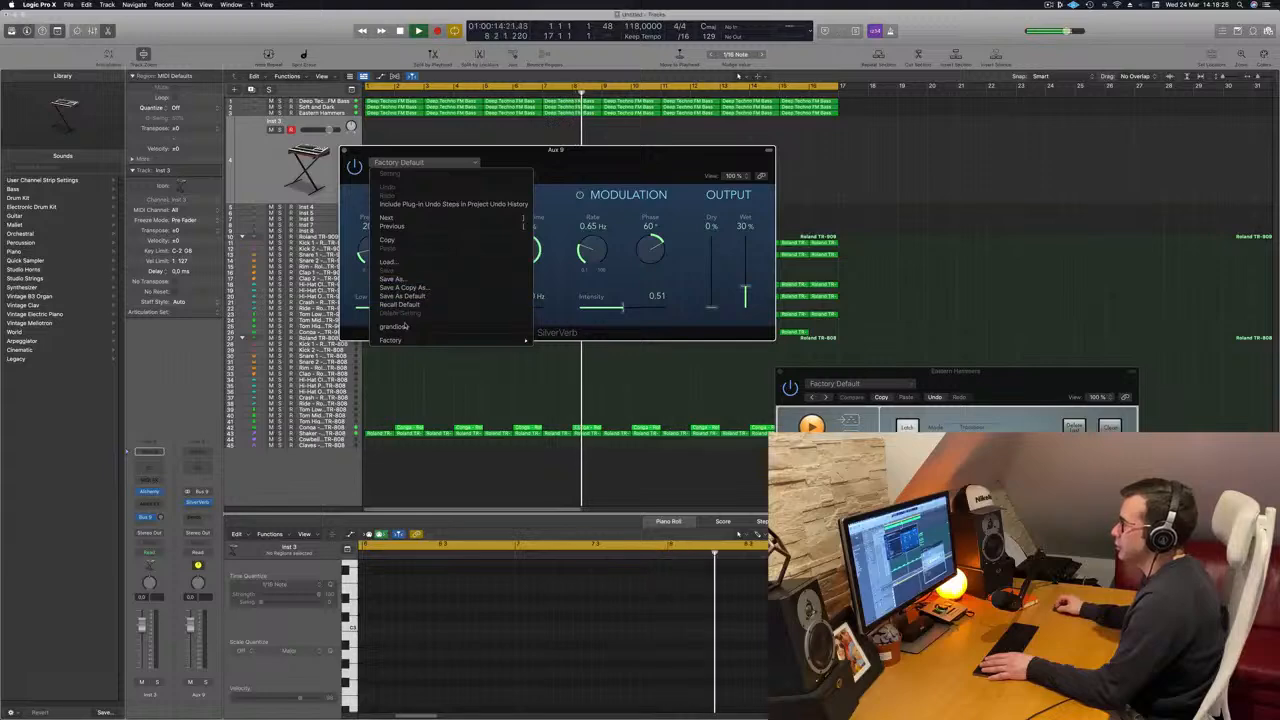
left_click(430, 327)
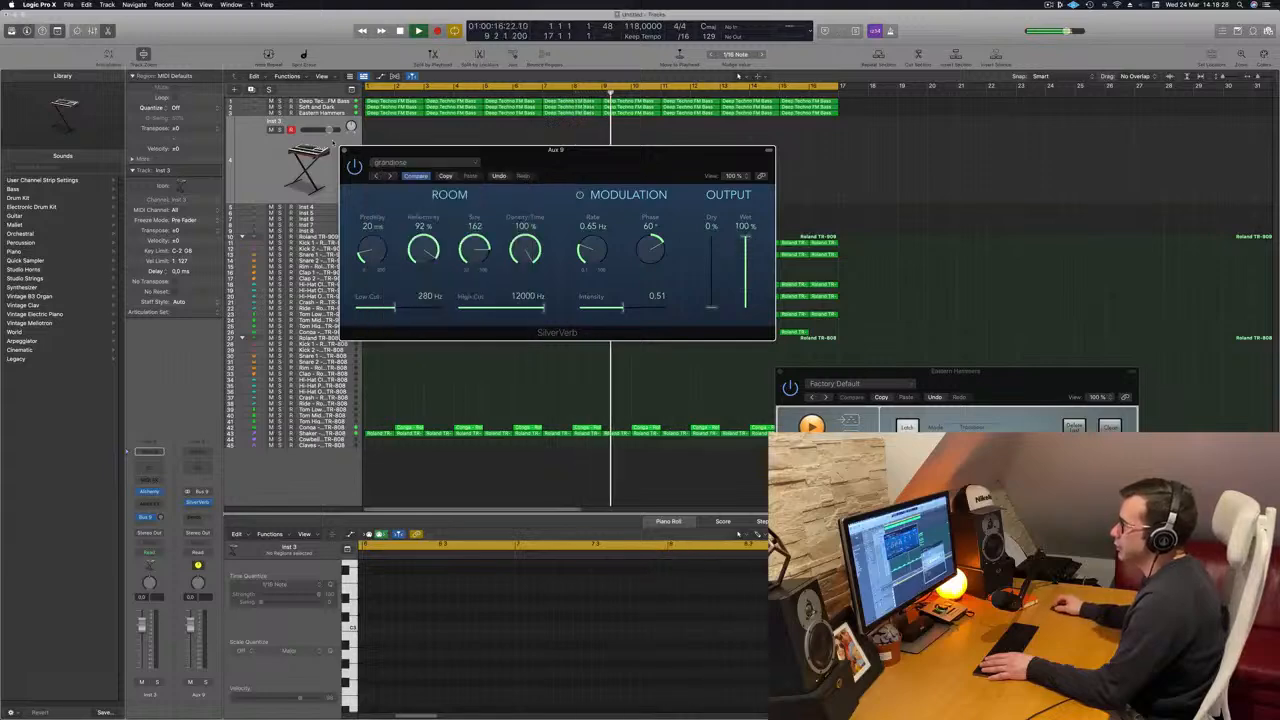
left_click(345, 151)
Lower the Inst 3 track level, raise its Bus 9 send, and restart playback
left_click_drag(142, 625, 142, 640)
key("space")
key("space")
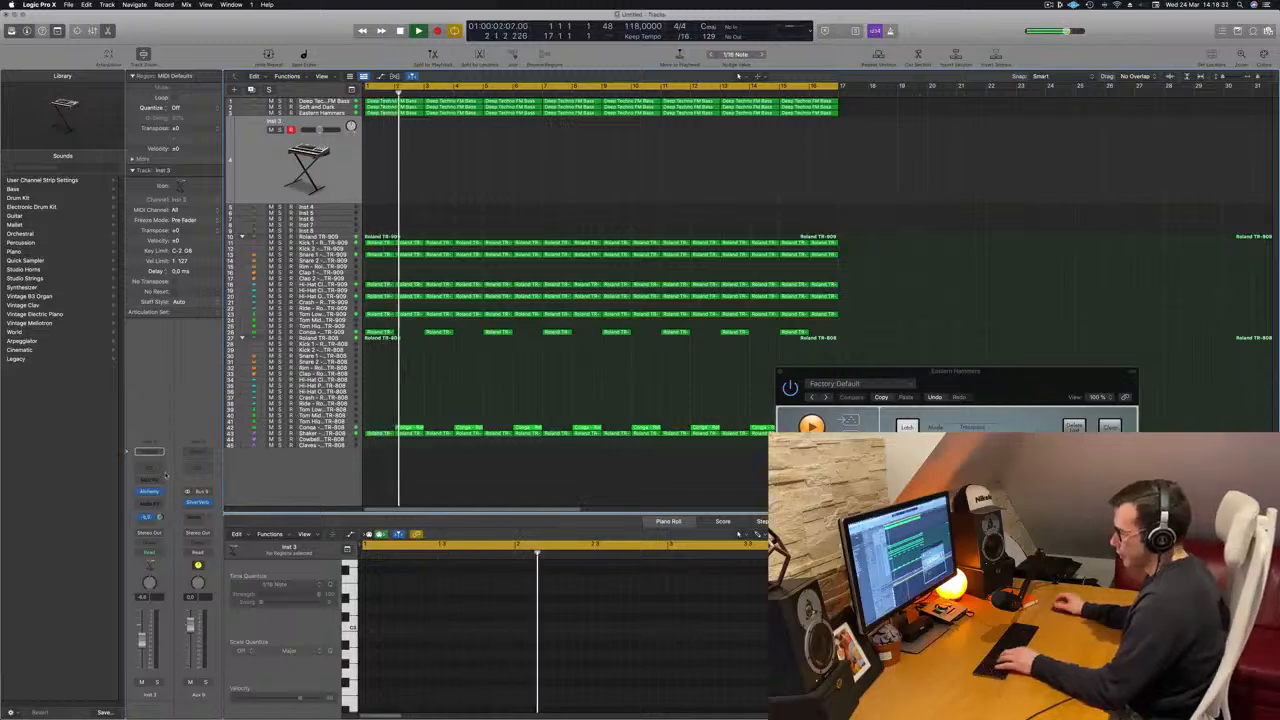
Open the Musical Typing keyboard for Inst 3 and close the project browser
key("f")
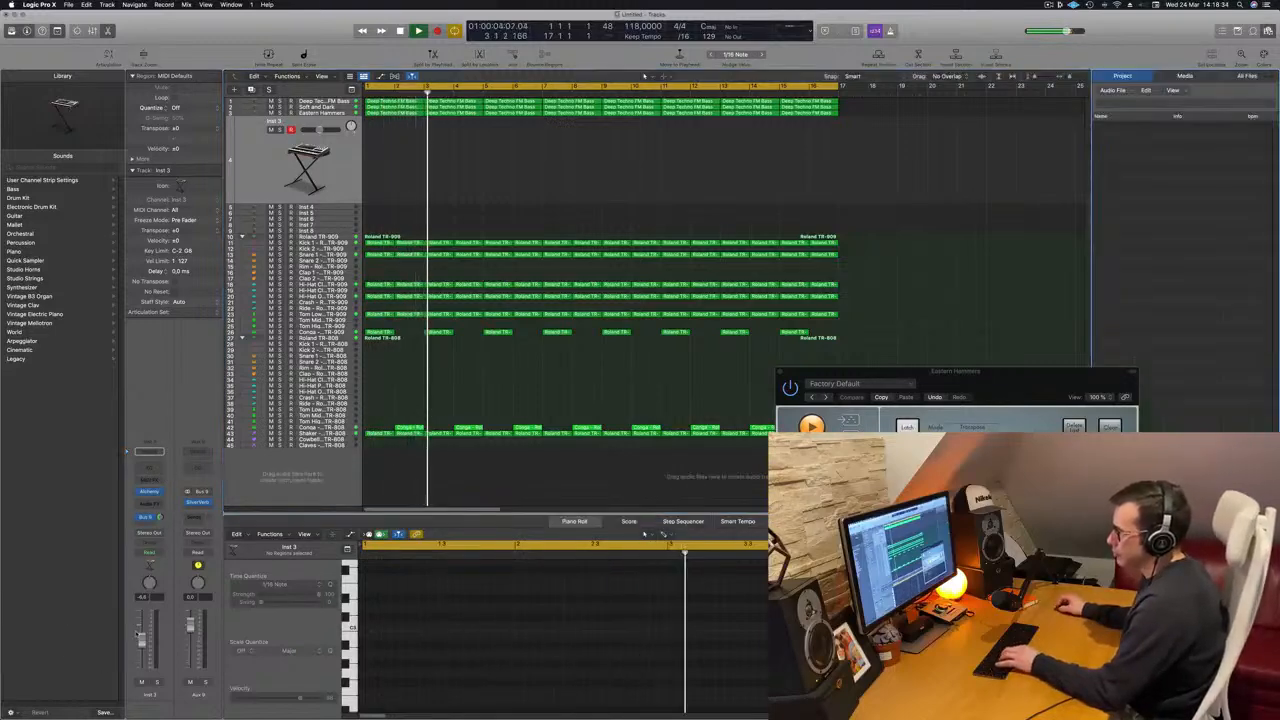
key("h")
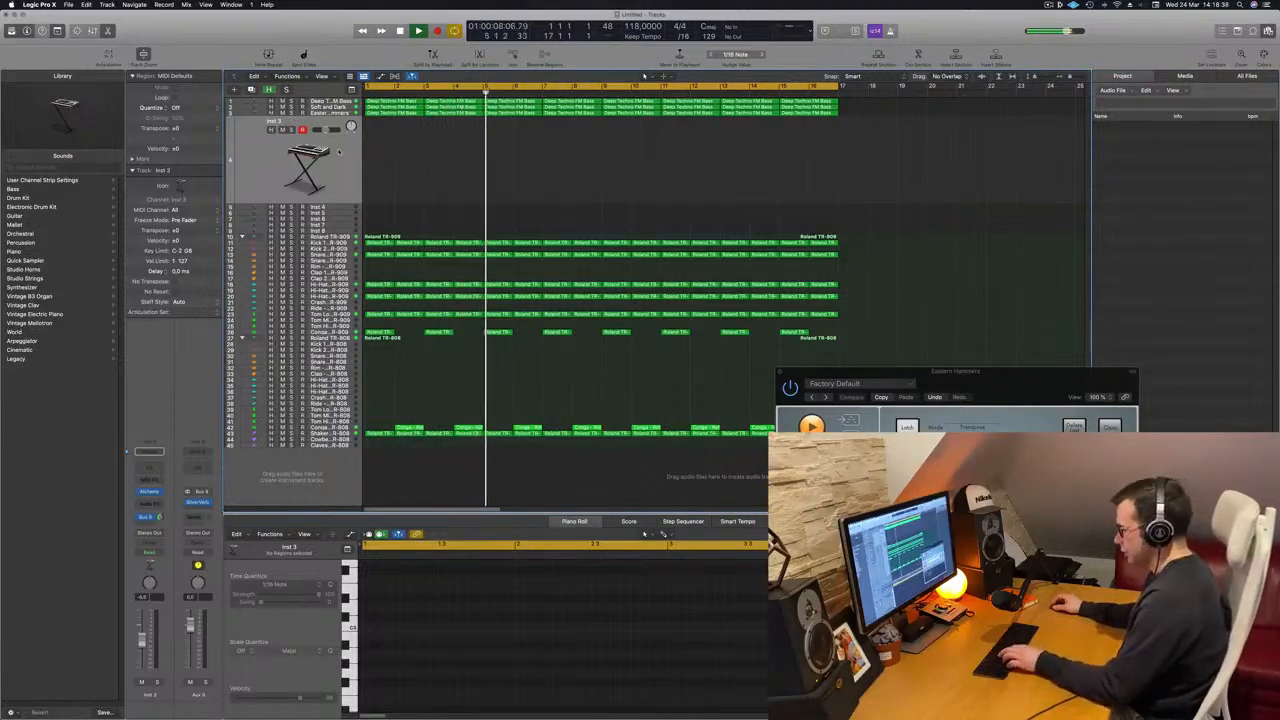
key("super+k")
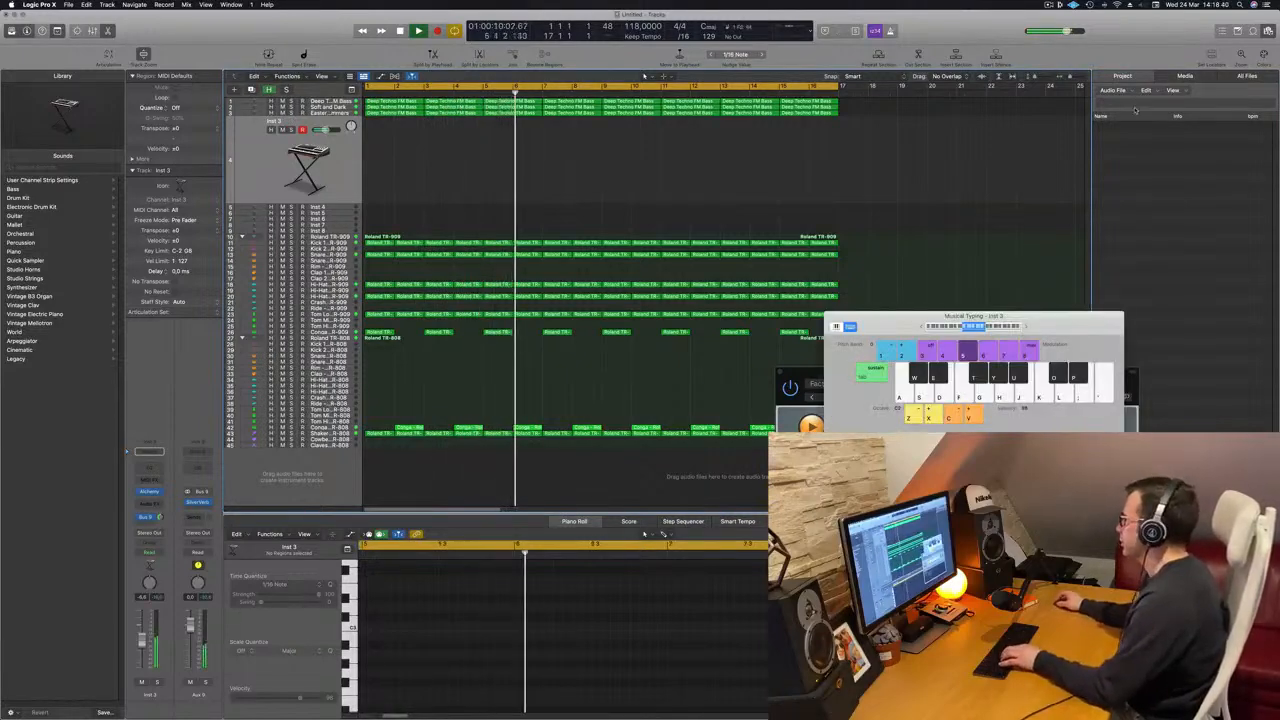
key("f")
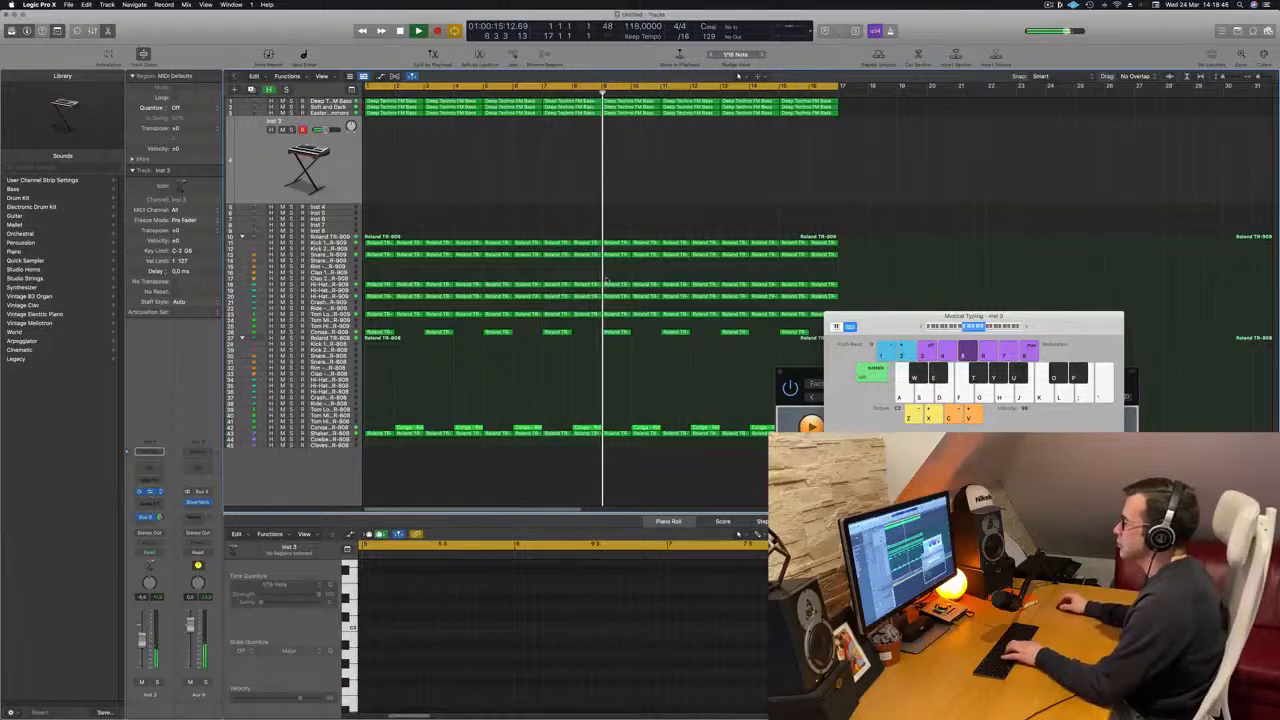
Bring up Inst 3's Alchemy window and compare the Motion Pad and Synth Pluck snapshots of the default preset
key("v")
left_click_drag(691, 126, 709, 135)
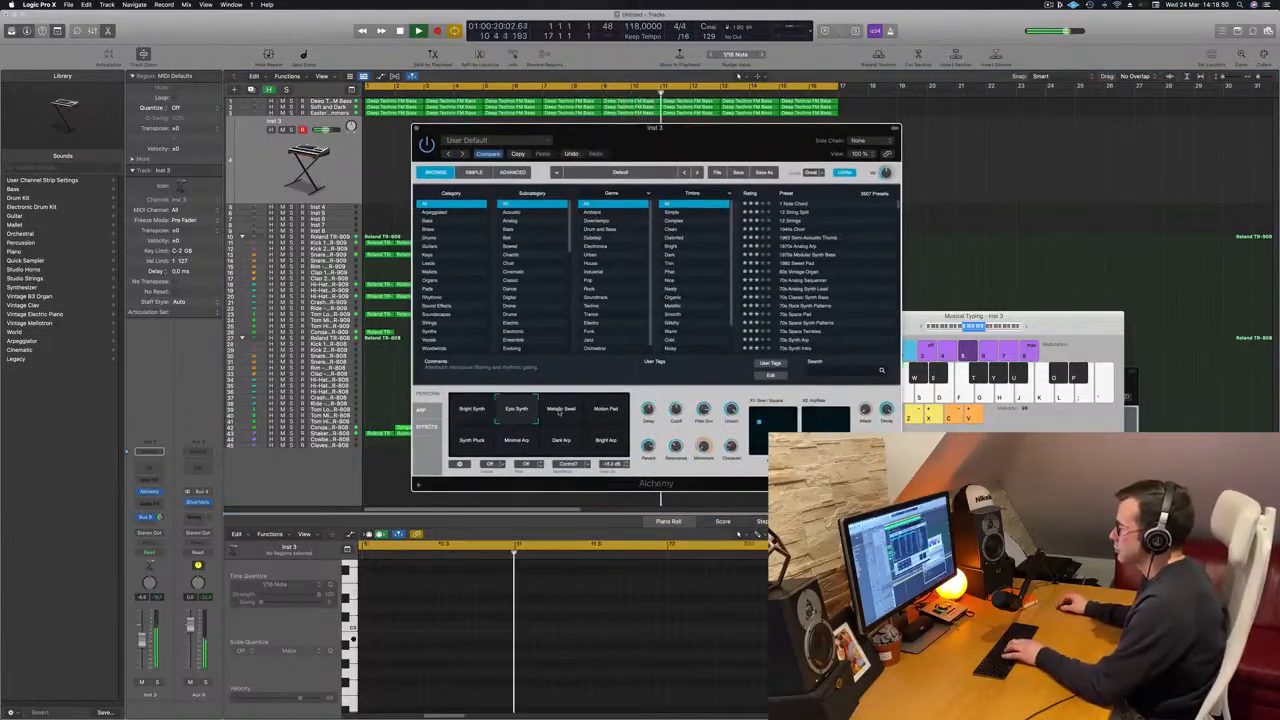
left_click(604, 412)
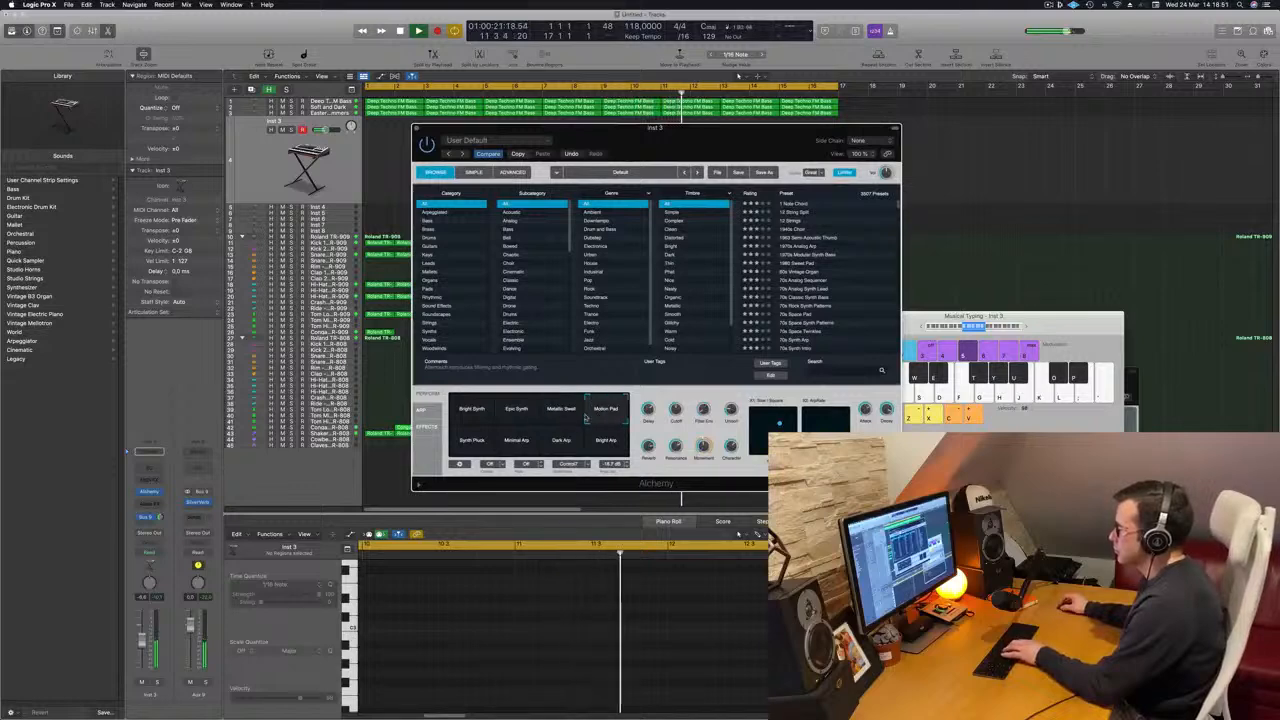
left_click(465, 443)
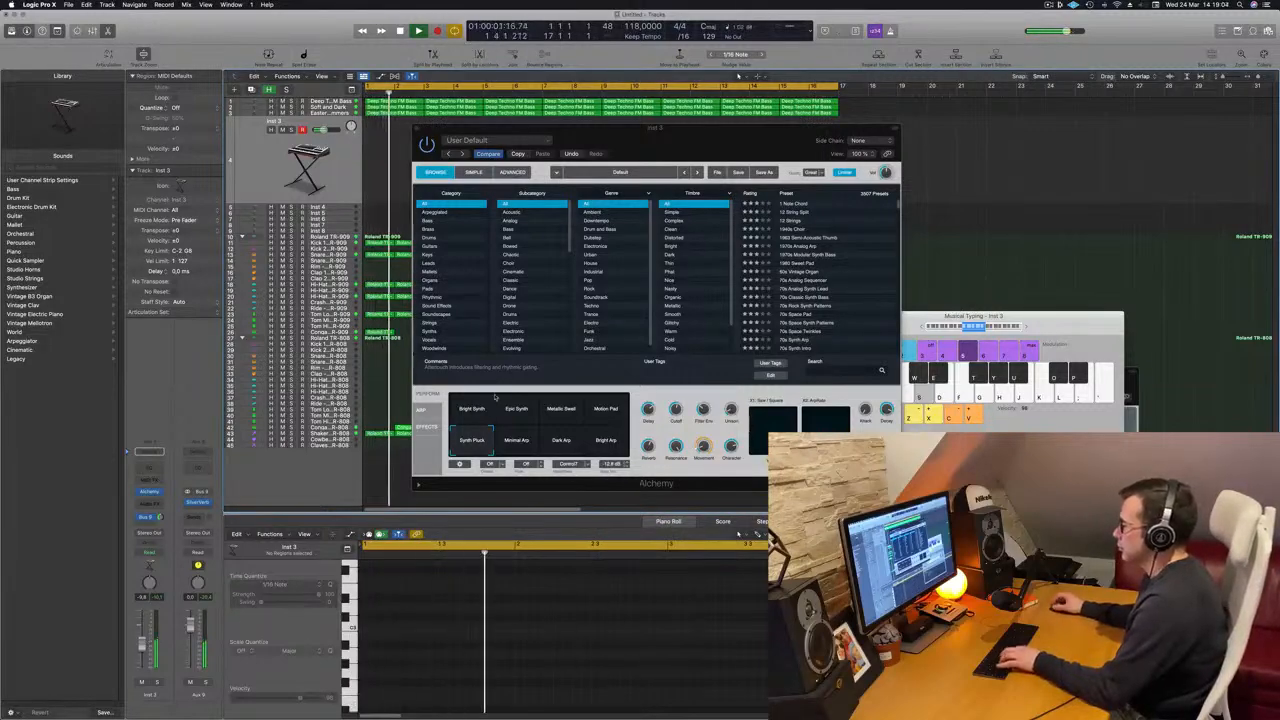
Audition the Synth Pluck sound of Inst 3 by playing a few test notes over the loop
left_click(518, 442)
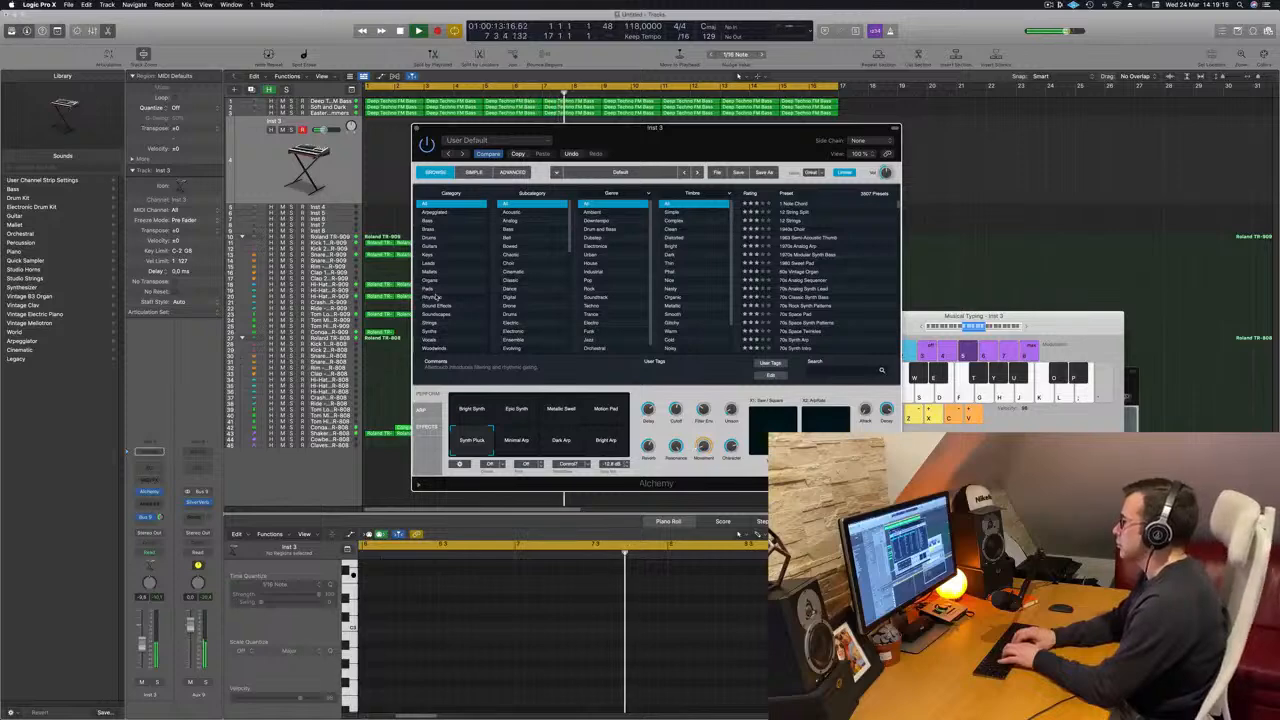
key("h")
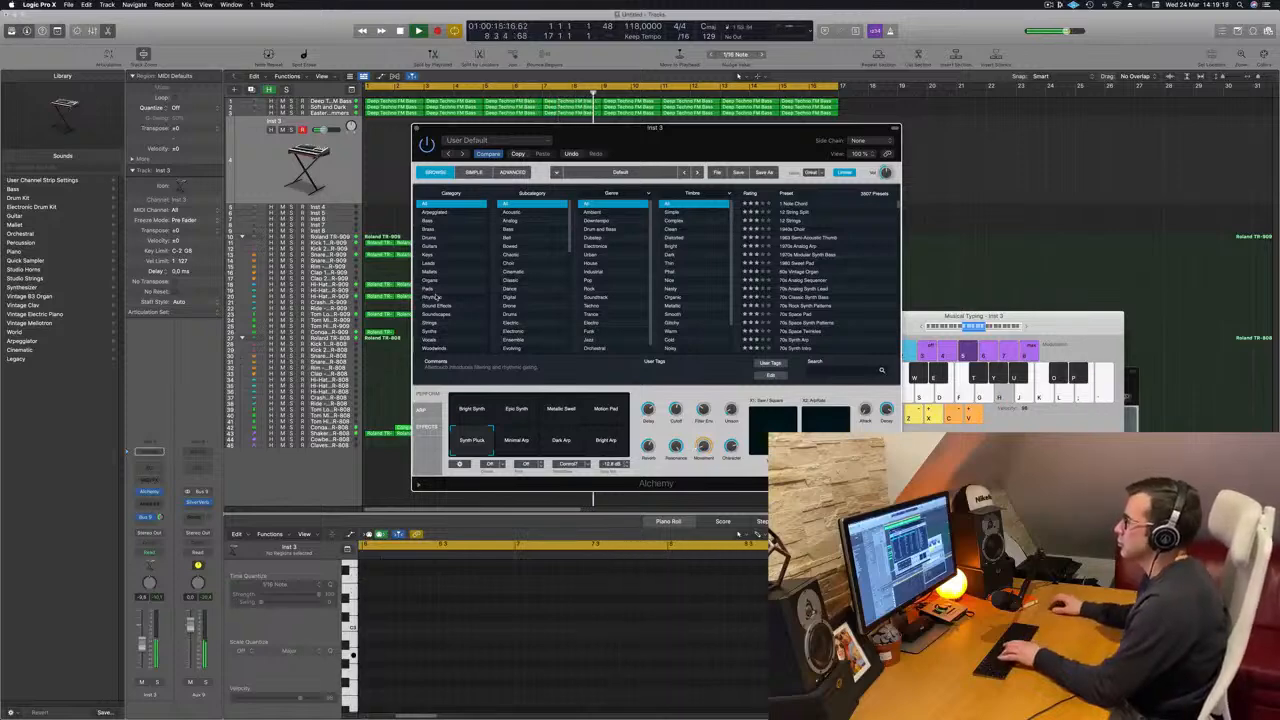
key("j")
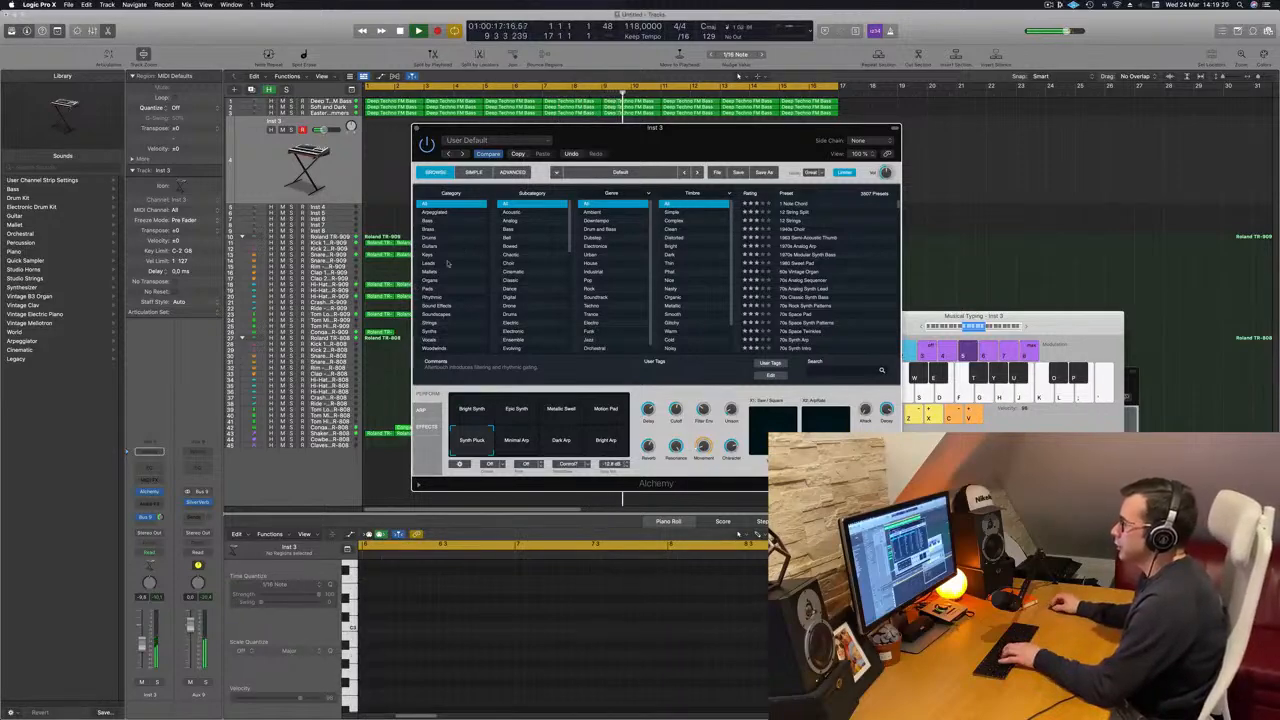
Filter the Alchemy presets to the Mallets category, load Aqua Mallet, and play test notes with it
left_click(440, 263)
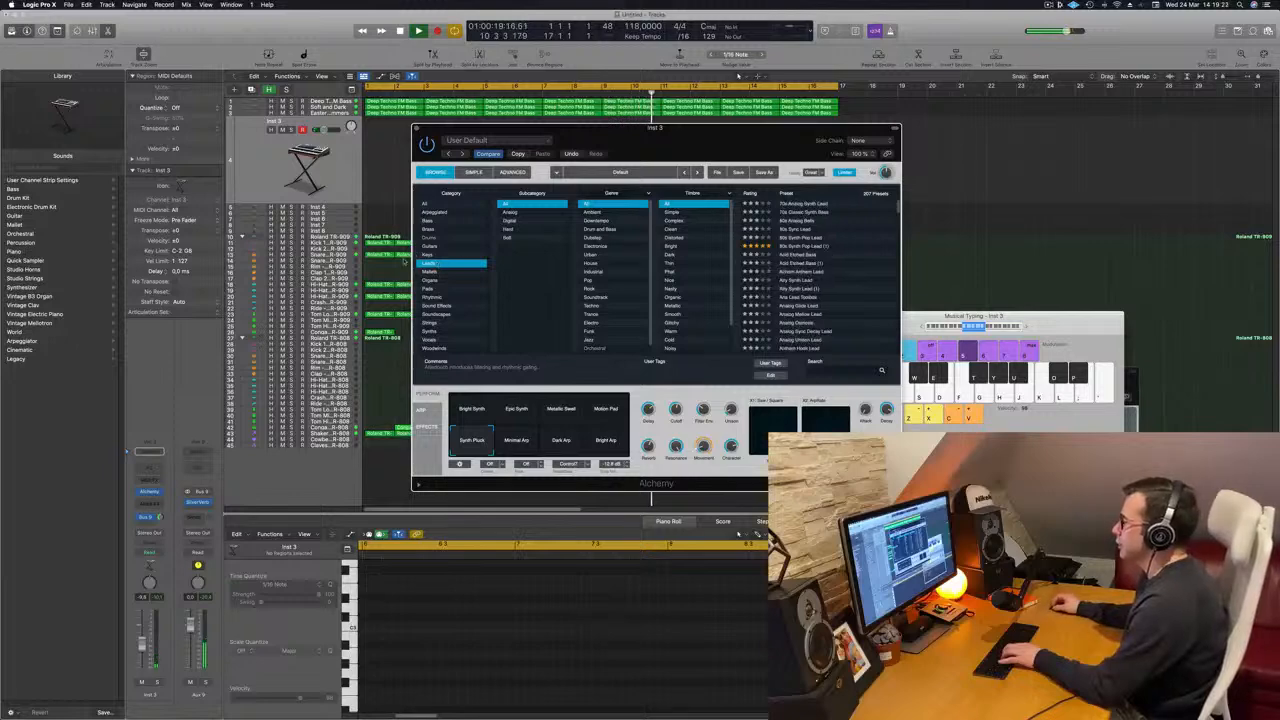
left_click(430, 272)
left_click(793, 229)
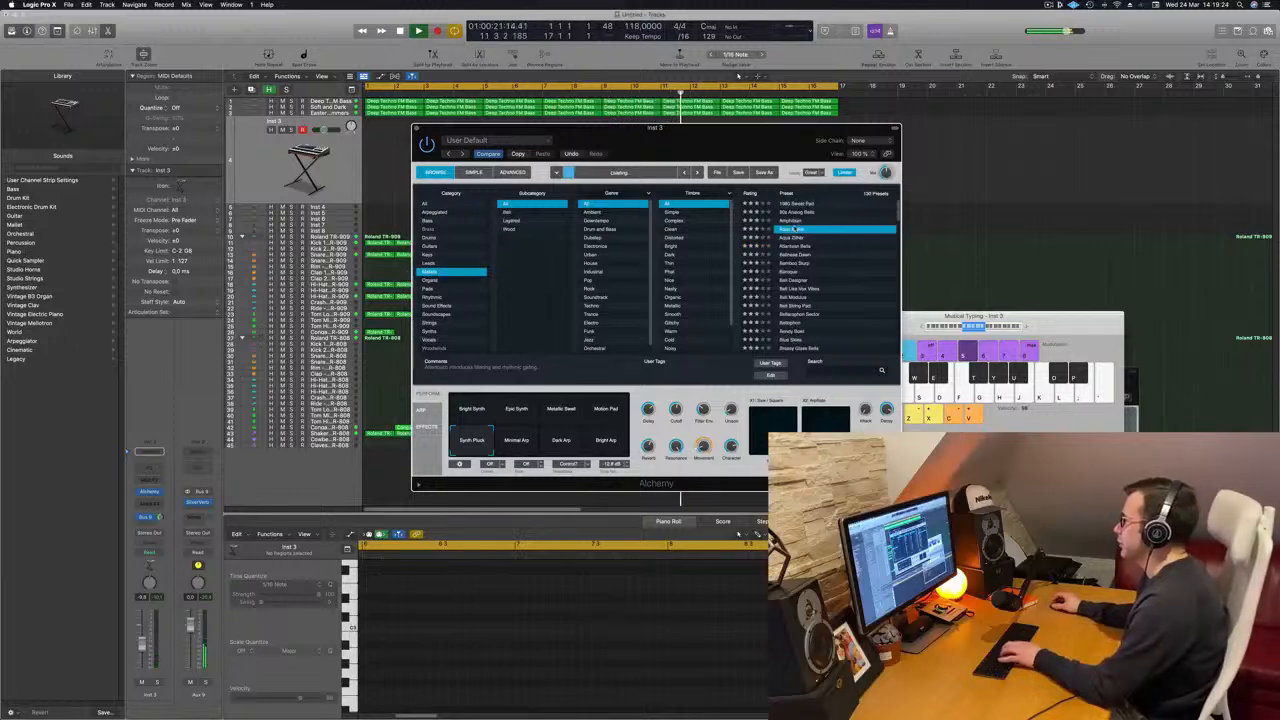
key("g")
key("h")
key("j")
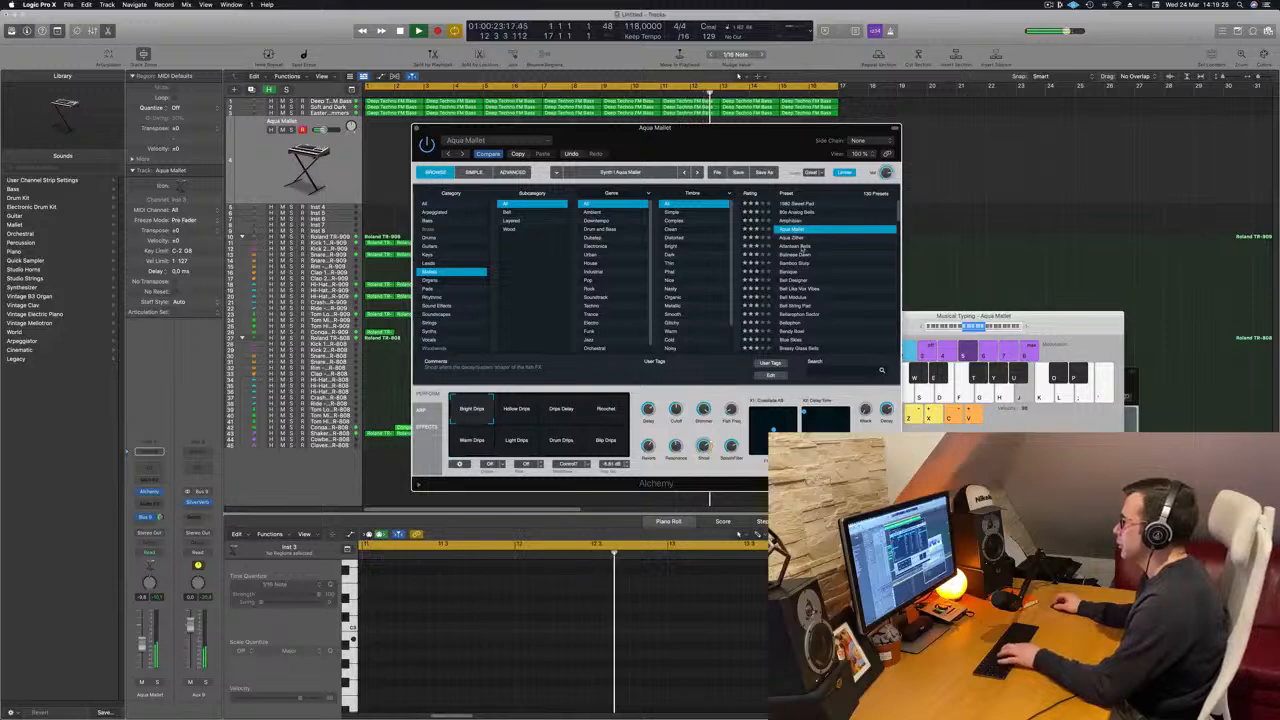
key("j")
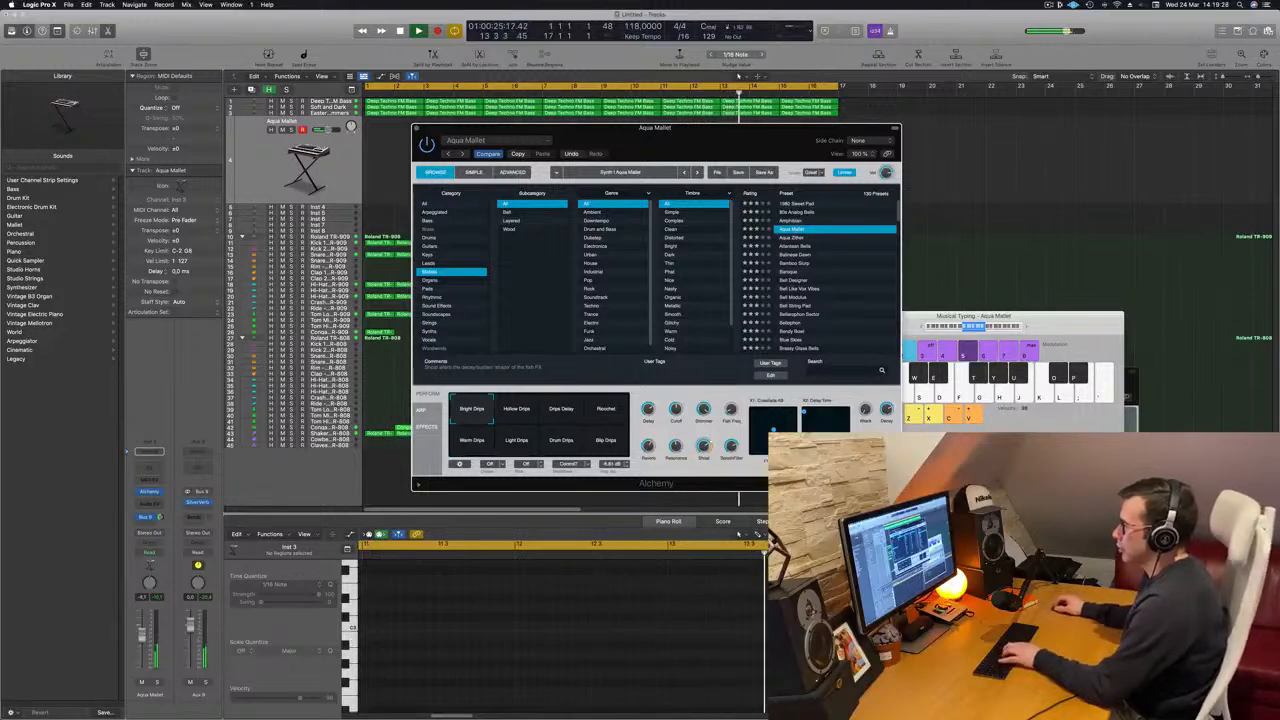
Try the mallet presets Baroque, Bendy Bowl, Bellophon and Brassy Glass Bells one after another
left_click(306, 522)
left_click(793, 273)
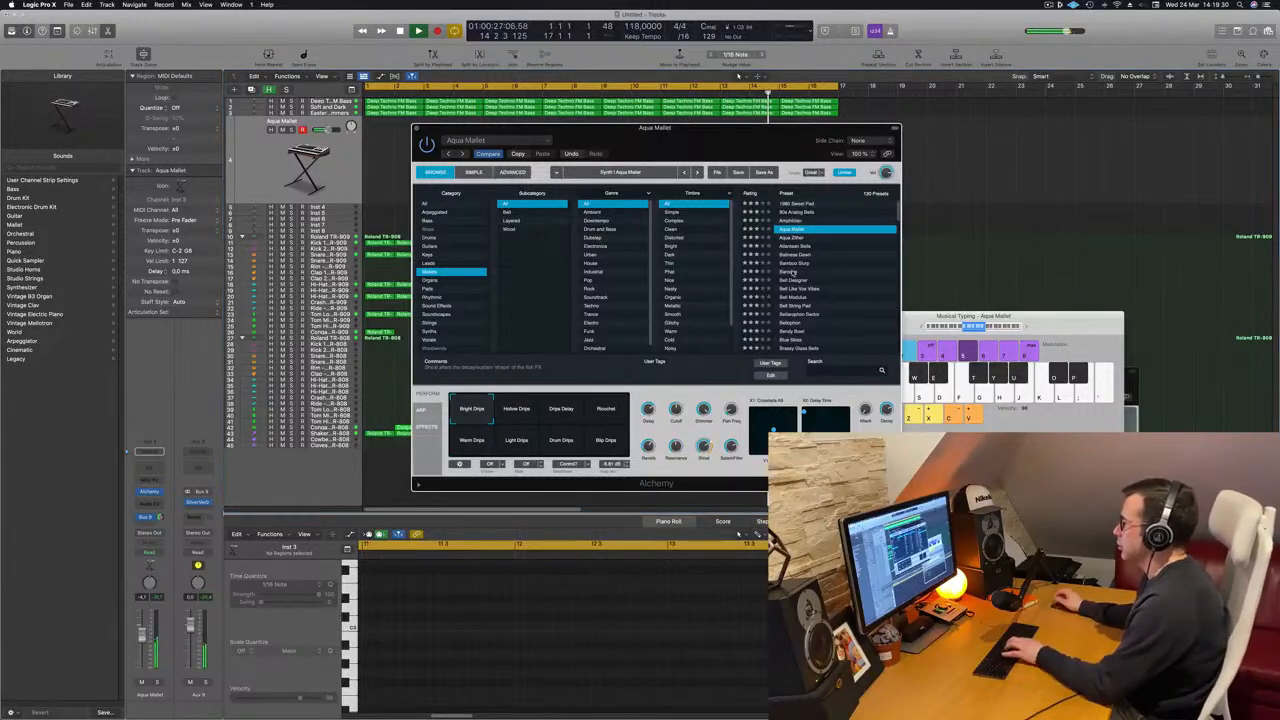
left_click(793, 272)
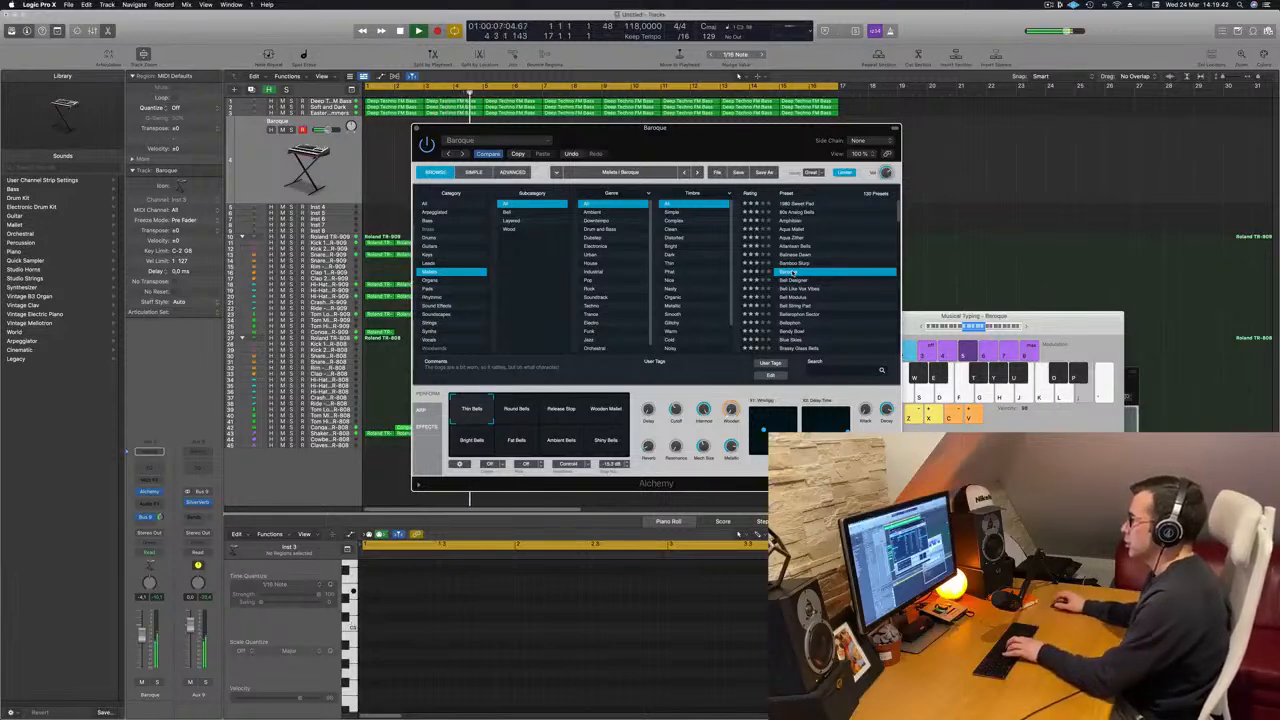
scroll(816, 294, "down", 1)
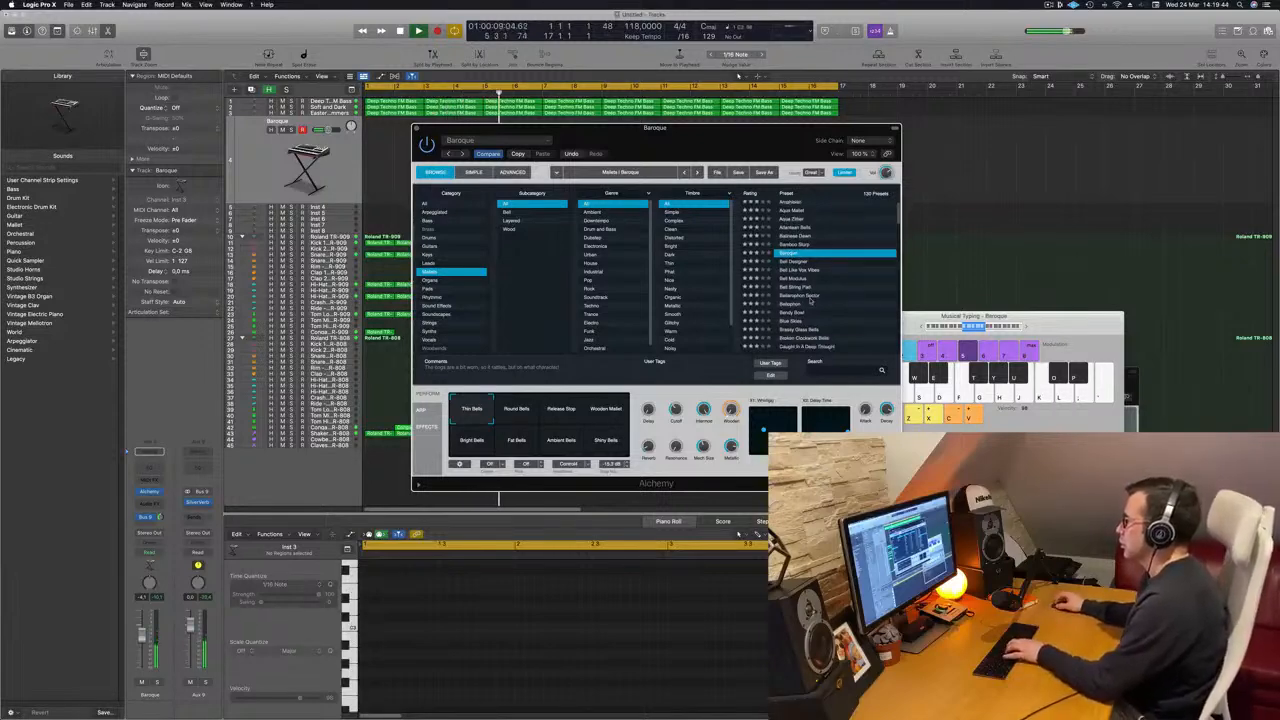
left_click(797, 313)
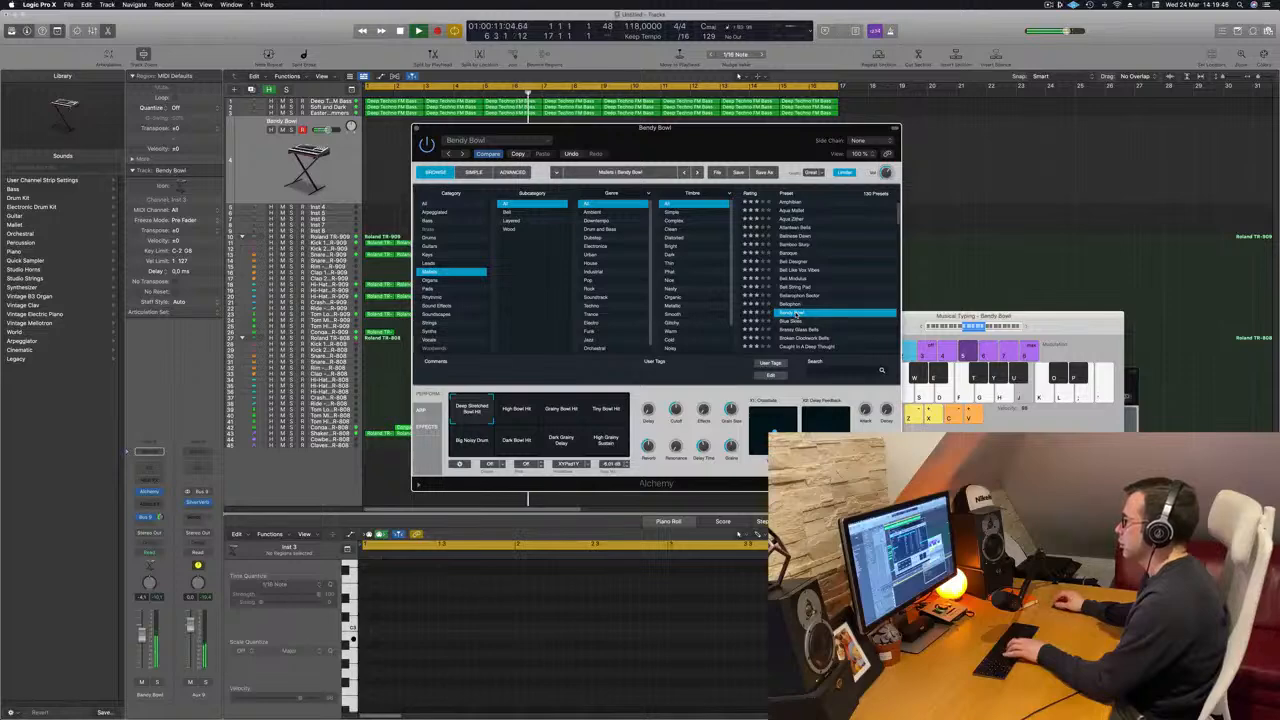
left_click(794, 304)
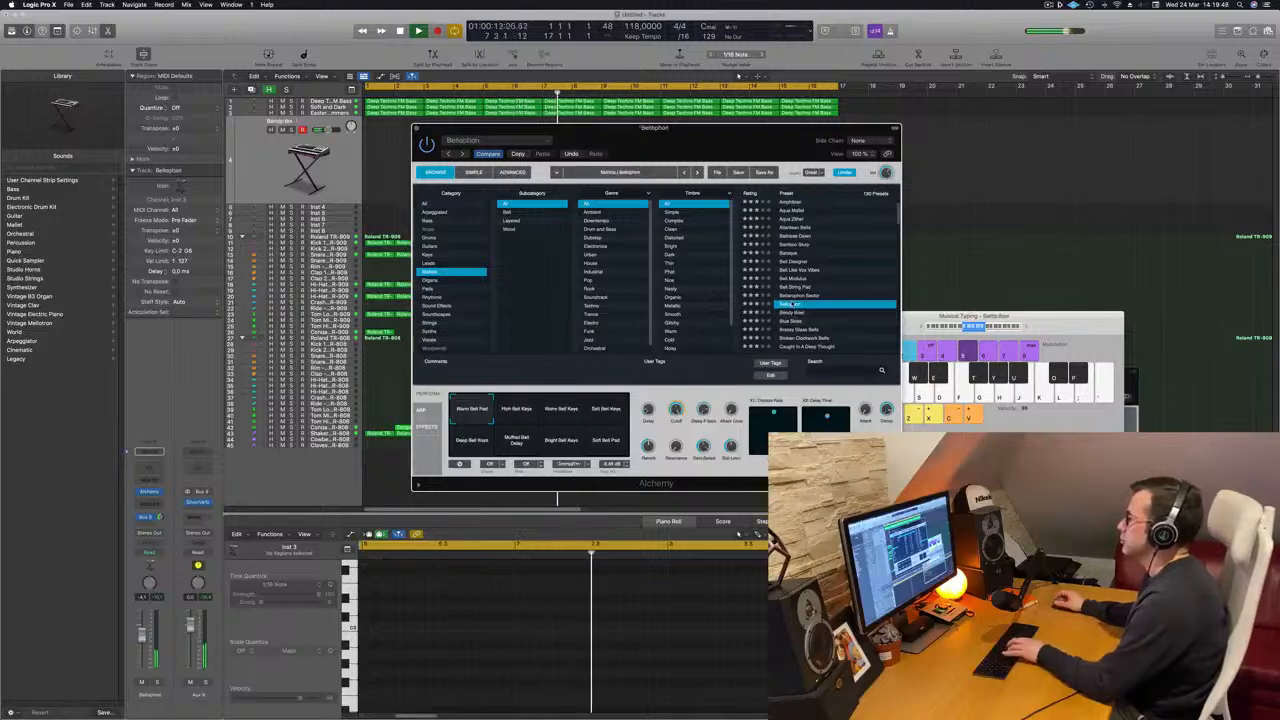
left_click(805, 329)
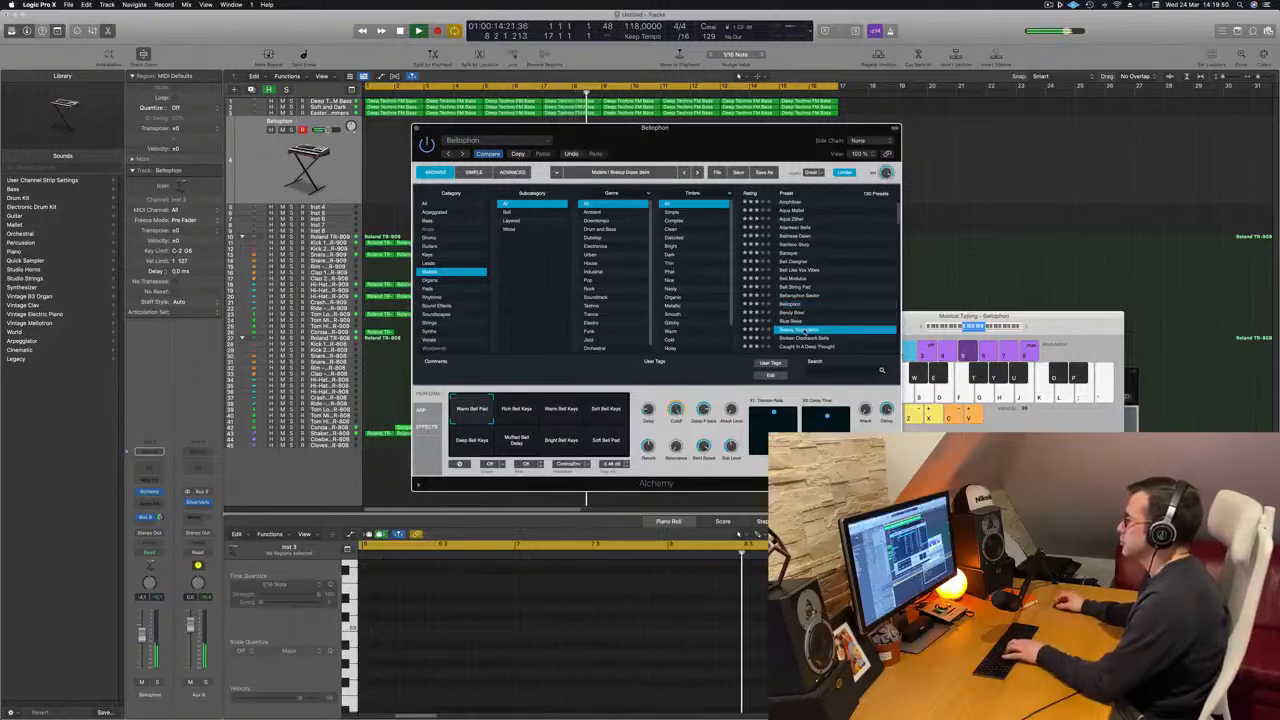
scroll(860, 279, "down", 2)
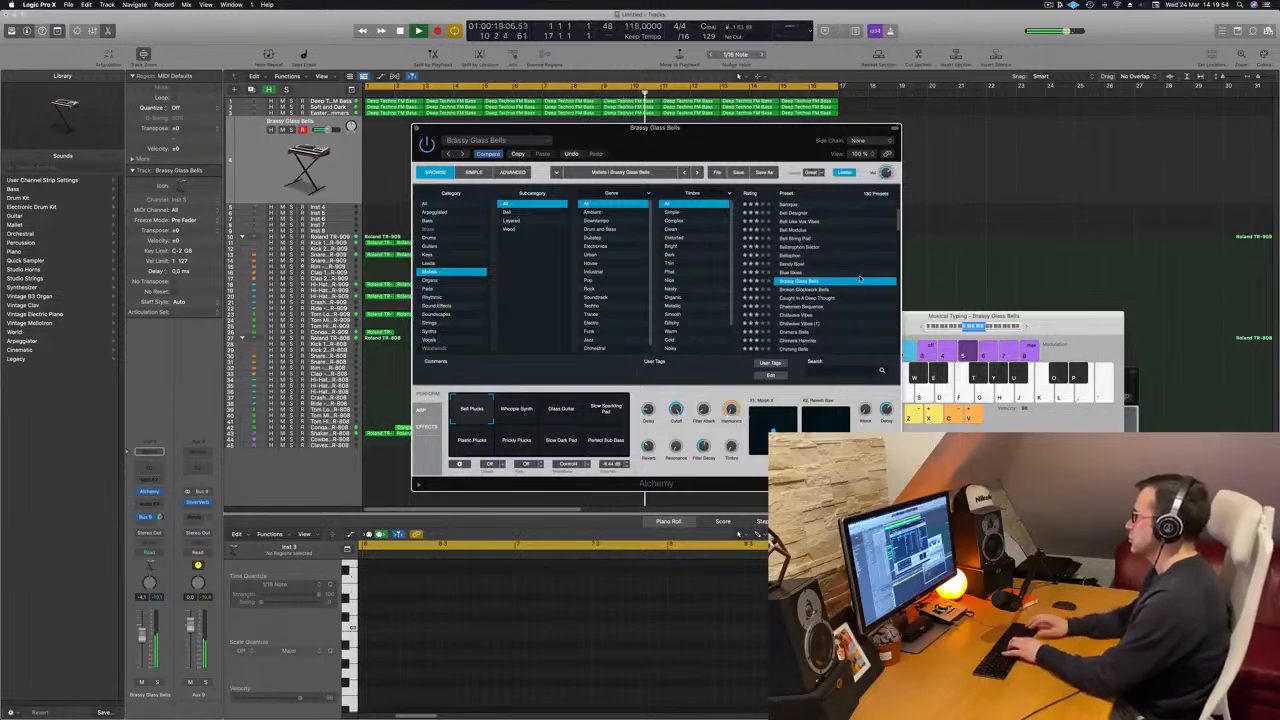
Adjust the octave range of the Musical Typing keyboard and move its window away from the Alchemy preset list
left_click(1025, 328)
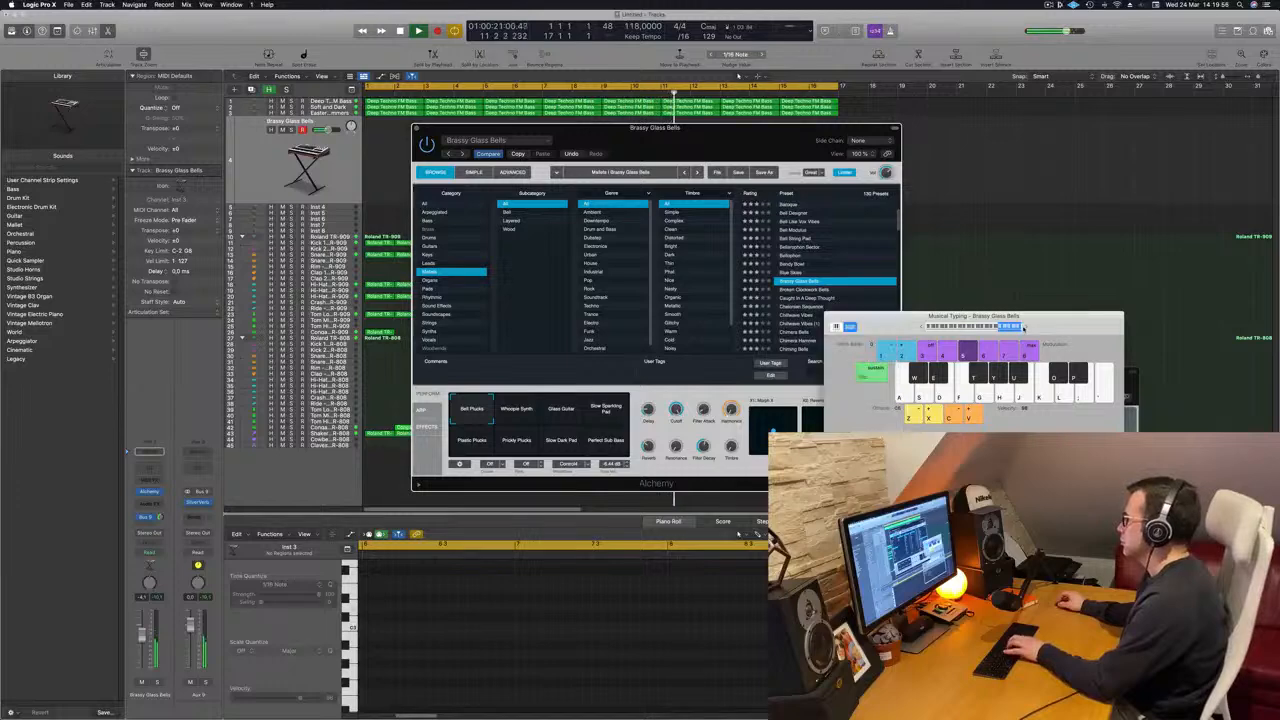
left_click(982, 326)
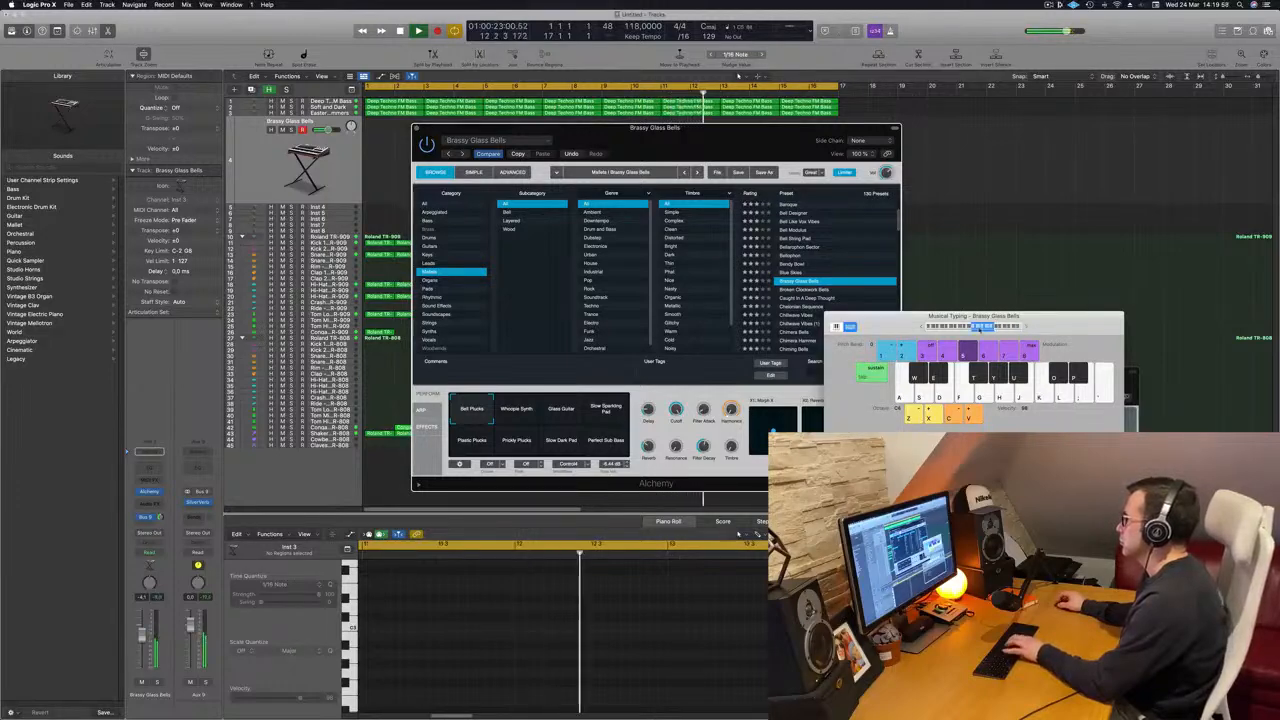
left_click_drag(934, 318, 992, 296)
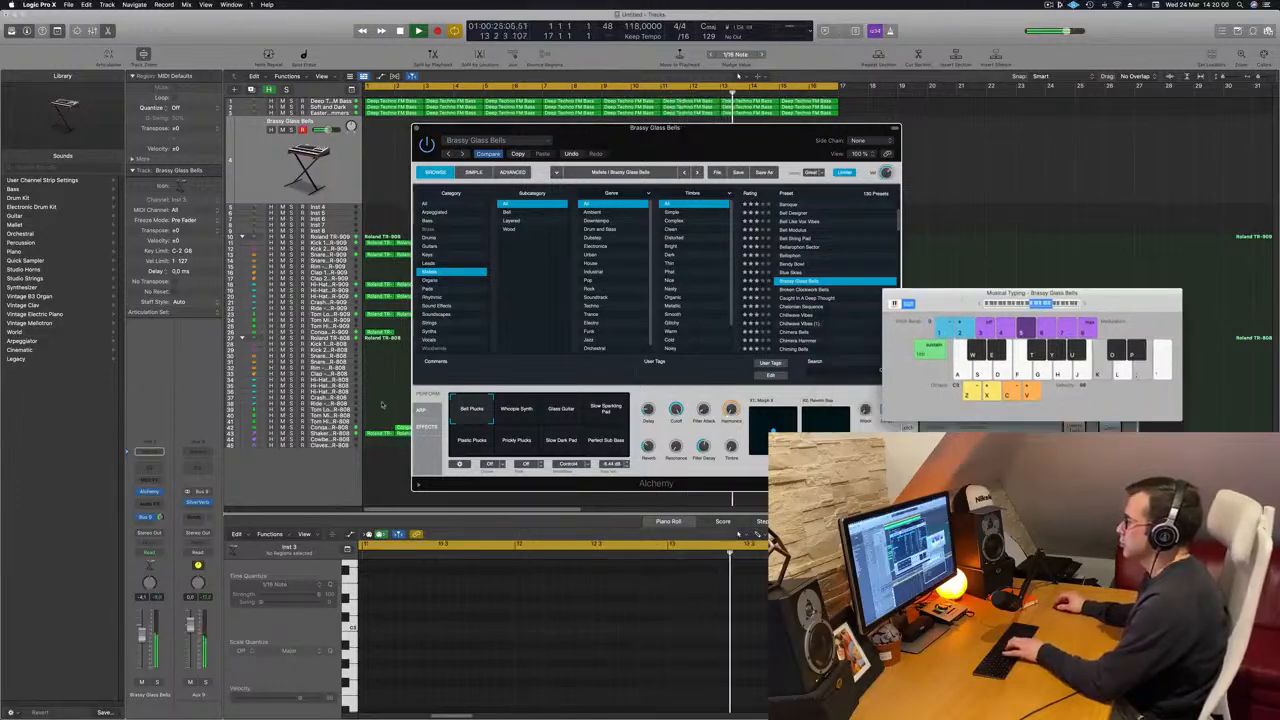
Compare two other Brassy Glass Bells snapshots, including Glass Guitar, and try the Broken Clockwork Bells preset
left_click(524, 414)
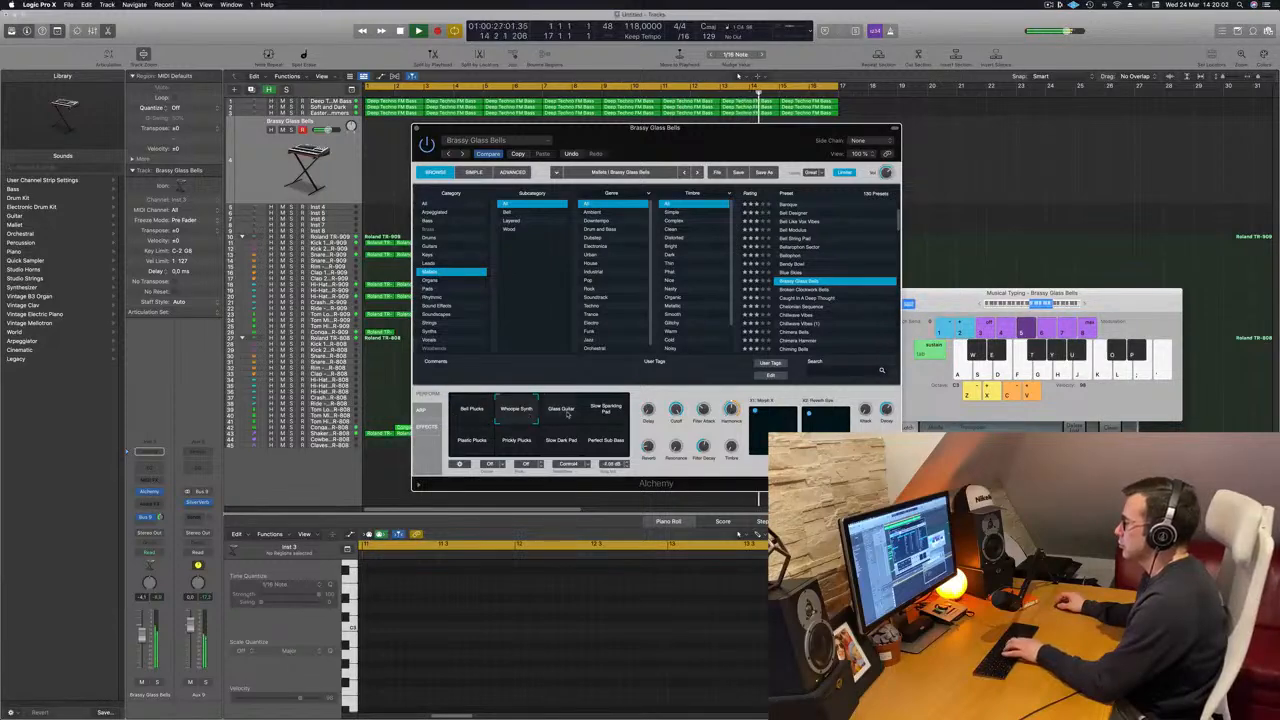
left_click(563, 412)
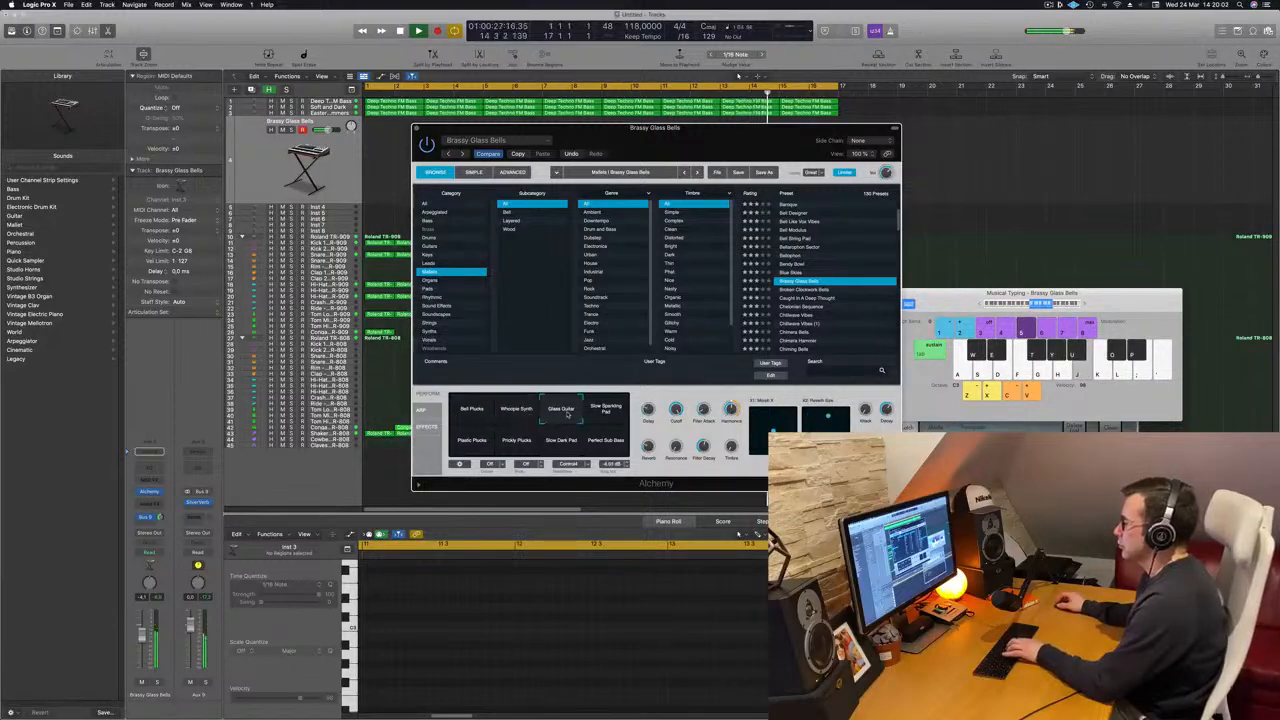
left_click(816, 290)
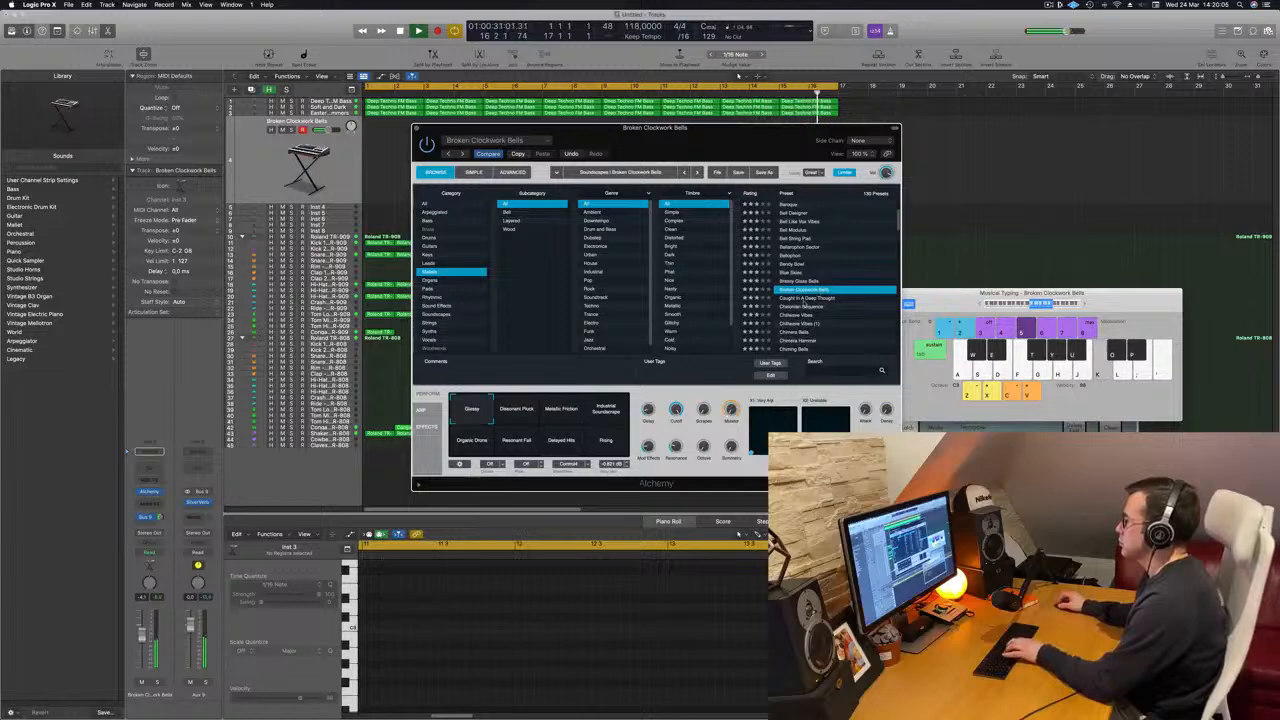
Load the Caught In A Deep Thought mallet preset and rehearse a short melody over the loop
left_click(806, 299)
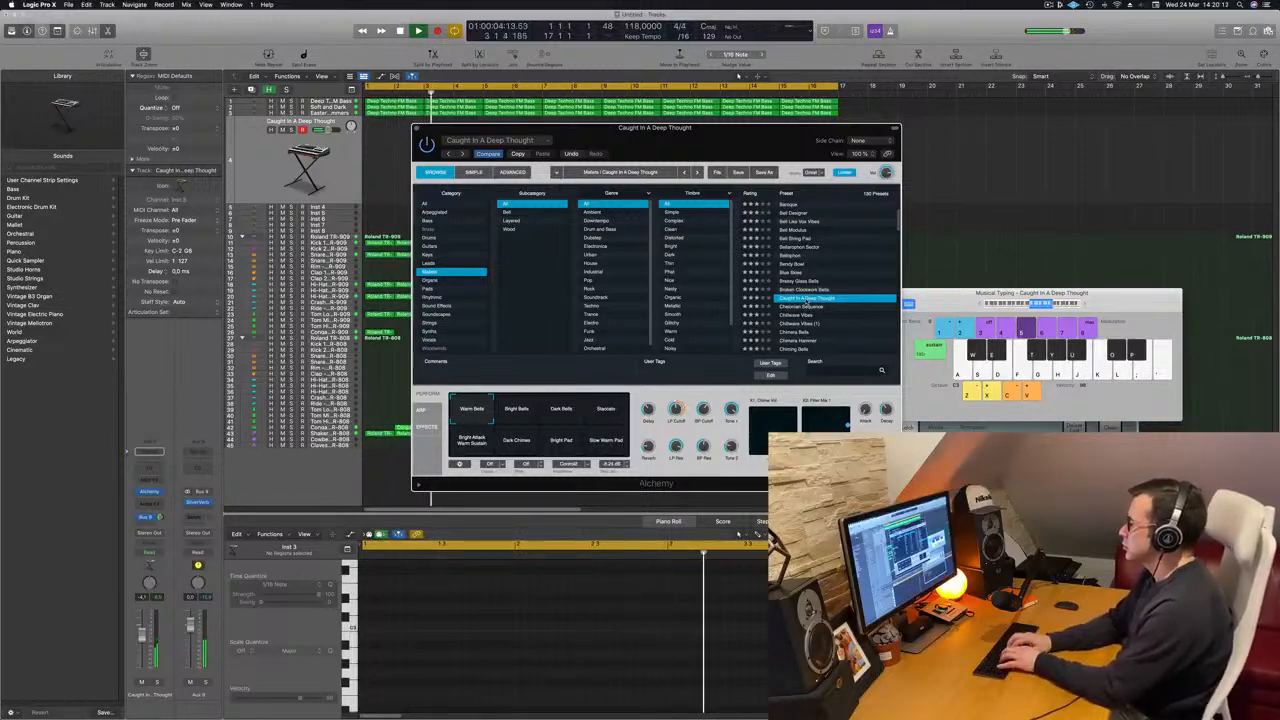
key("l")
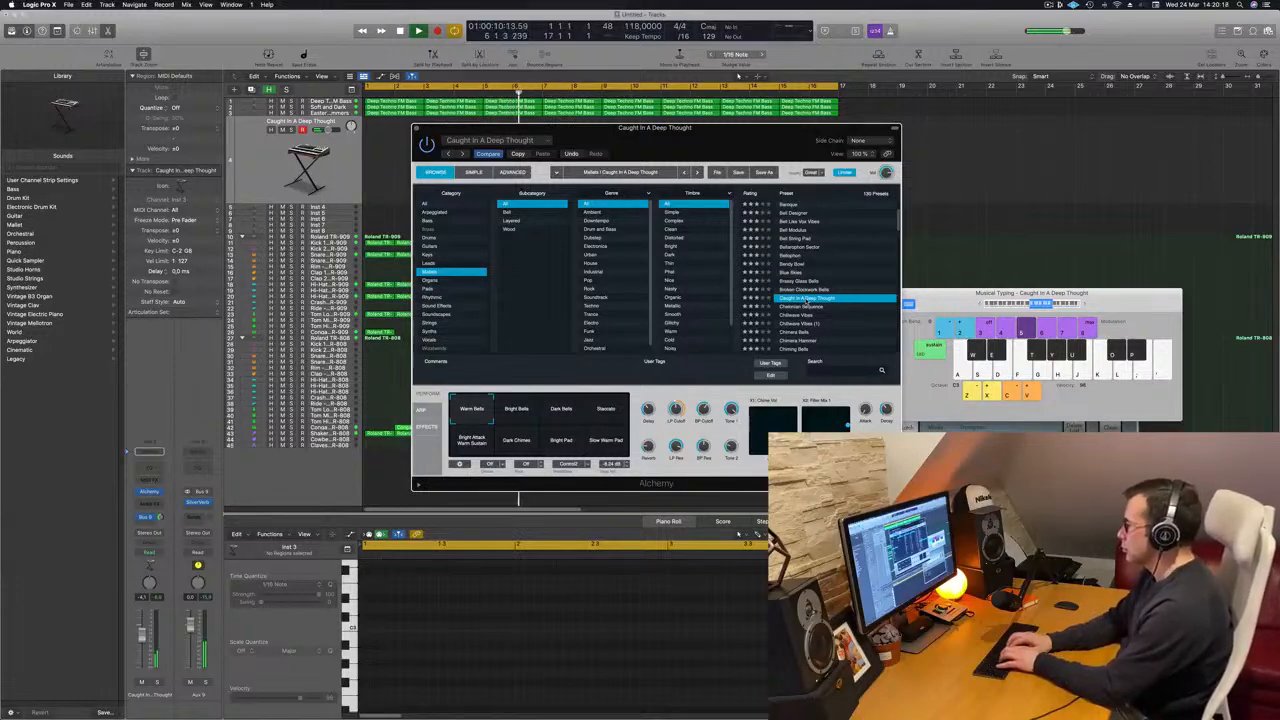
key("h")
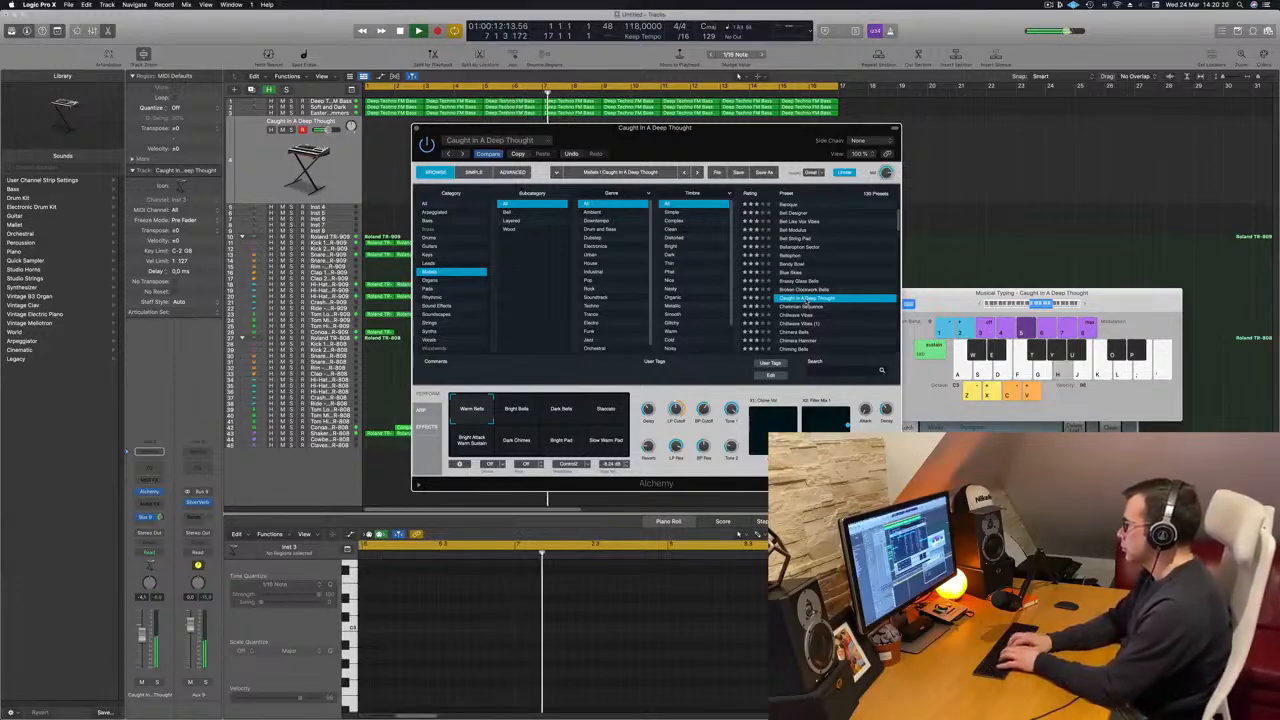
key("k")
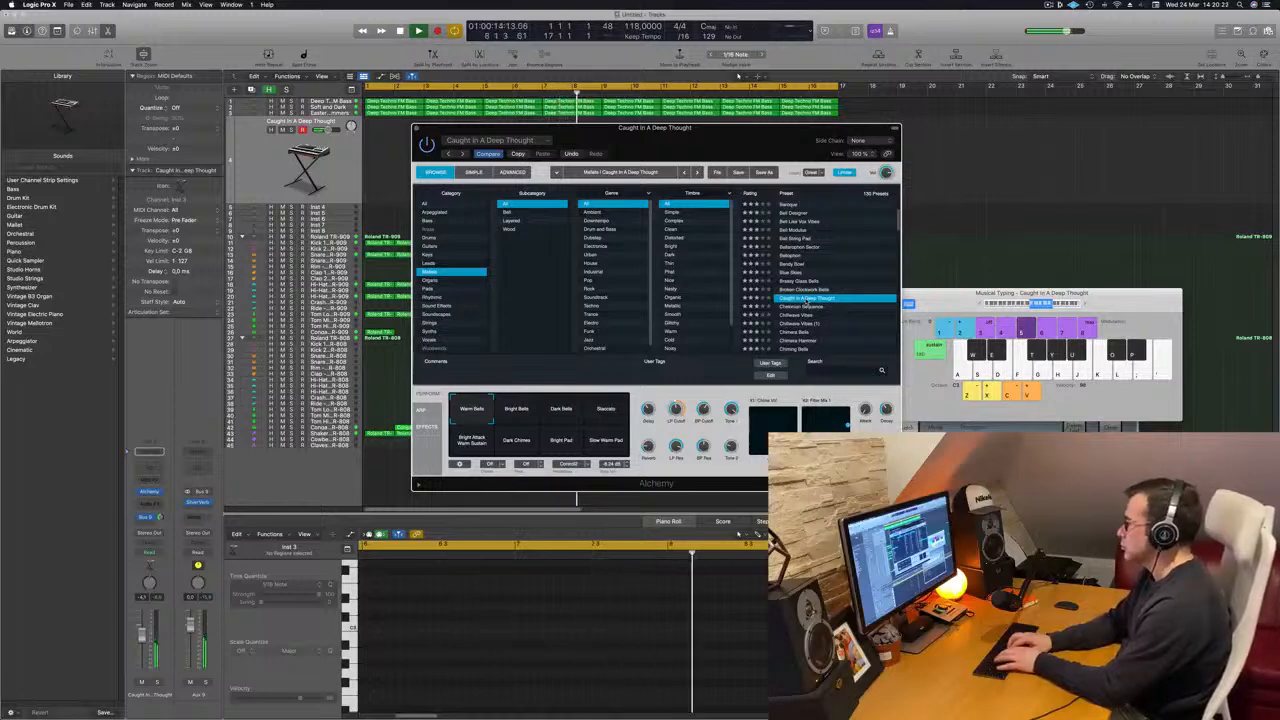
Record the bell melody live on the Caught In A Deep Thought track, stop recording, and restart playback
key("r")
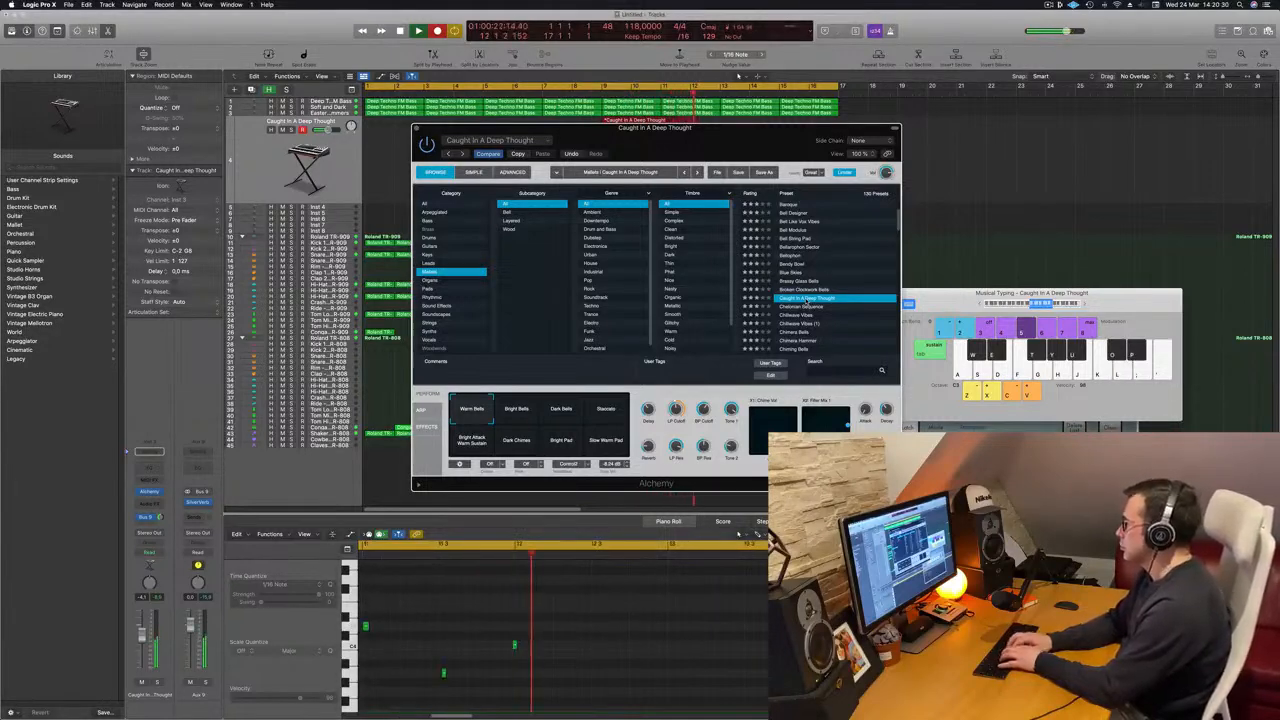
key("l")
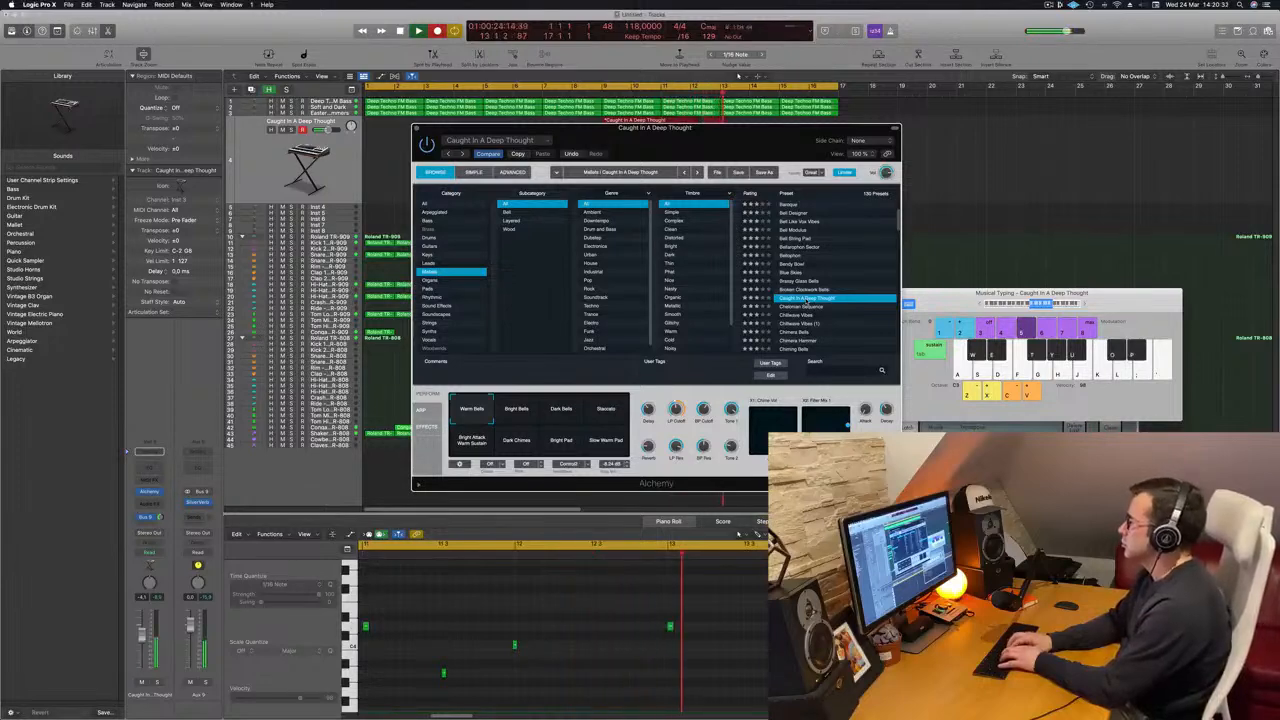
key("f")
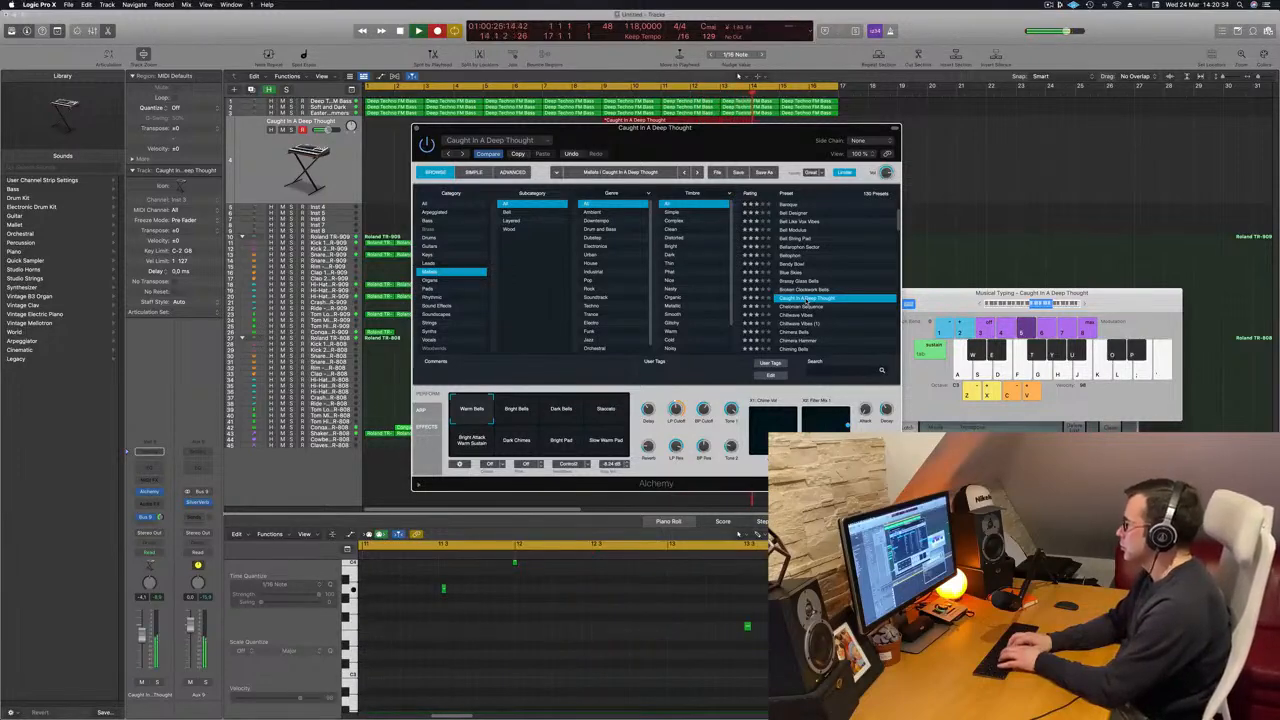
key("l")
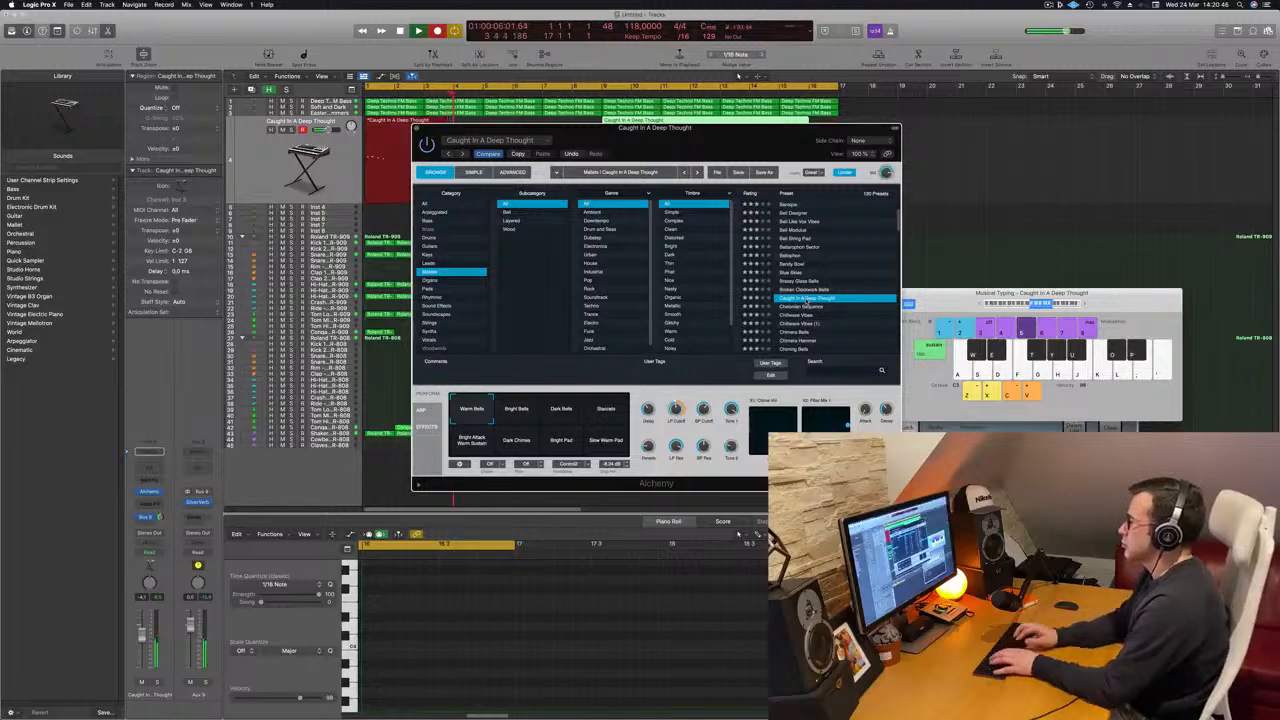
key("space")
key("space")
Split the first recorded region at bar 3, delete its front part, and move the remaining one-bar piece to bar 1
left_click_drag(724, 139, 1043, 131)
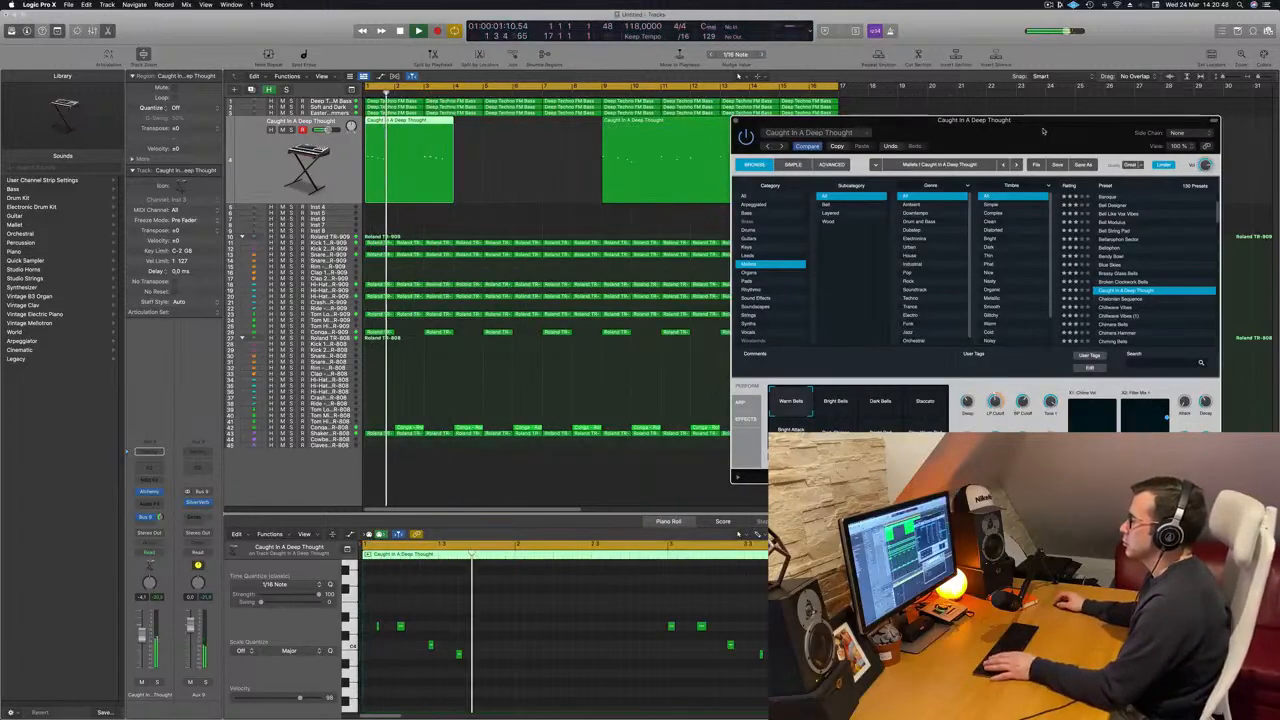
key("space")
left_click(424, 122, "super")
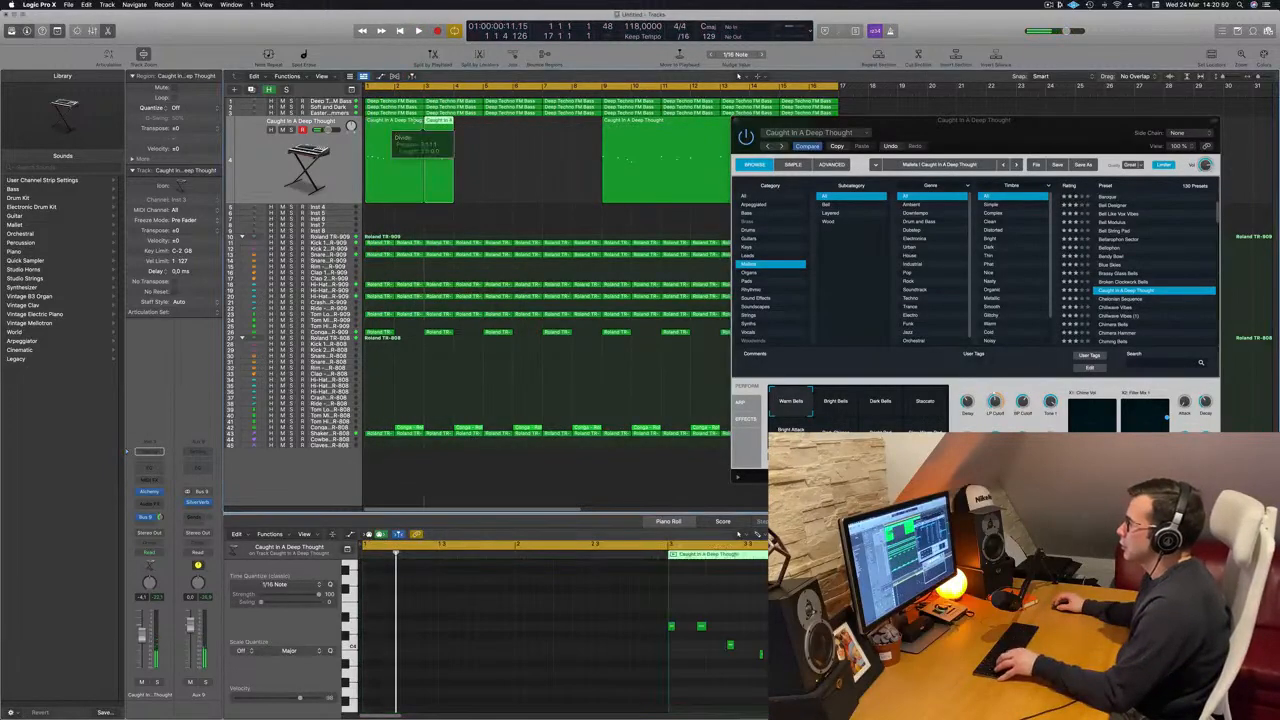
left_click(408, 124)
key("BackSpace")
left_click_drag(440, 120, 382, 120)
key("space")
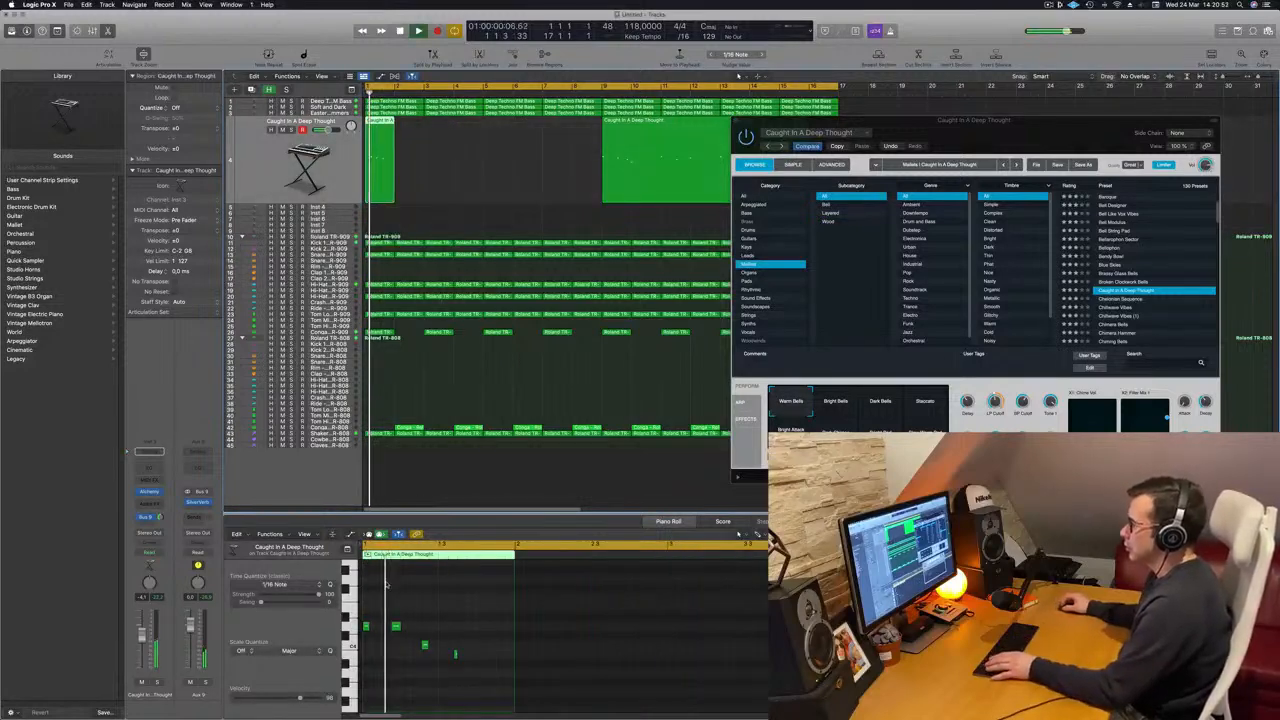
Select all four notes of the one-bar region in the Piano Roll, quantize them to 1/16 notes, and replay it
key("space")
left_click(432, 606)
key("super+a")
key("space")
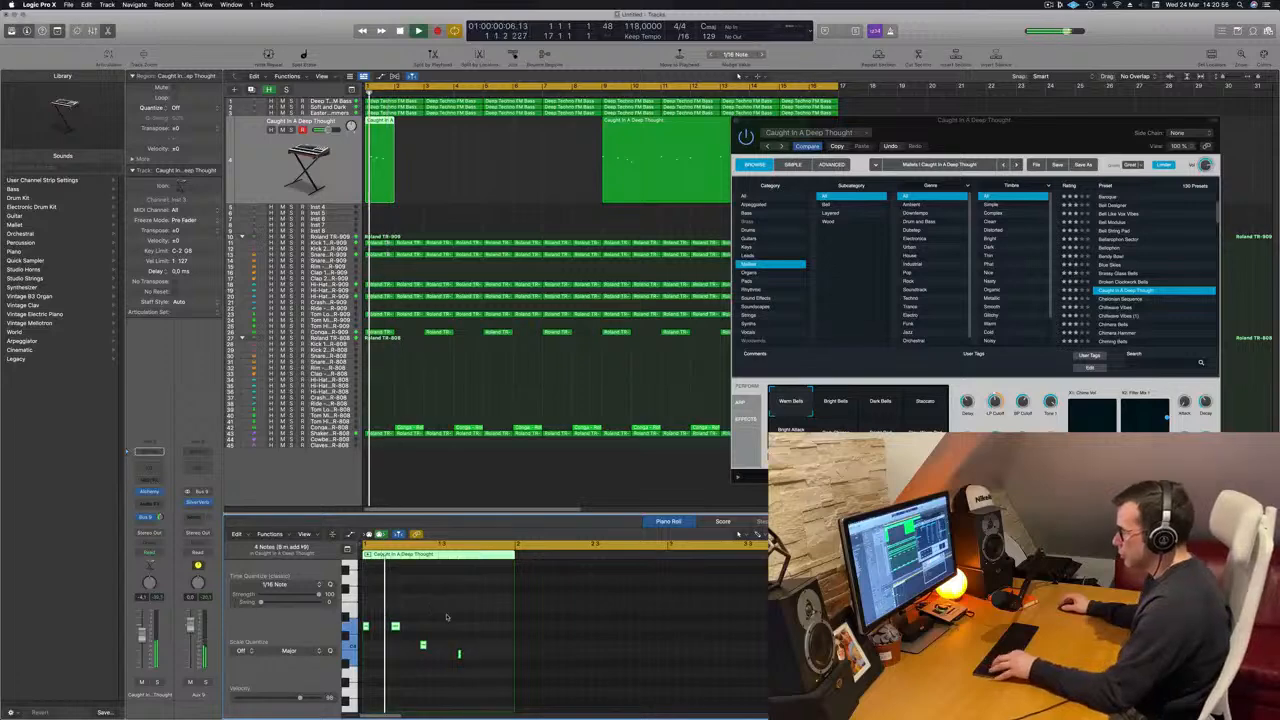
key("super+Right")
key("super+Left")
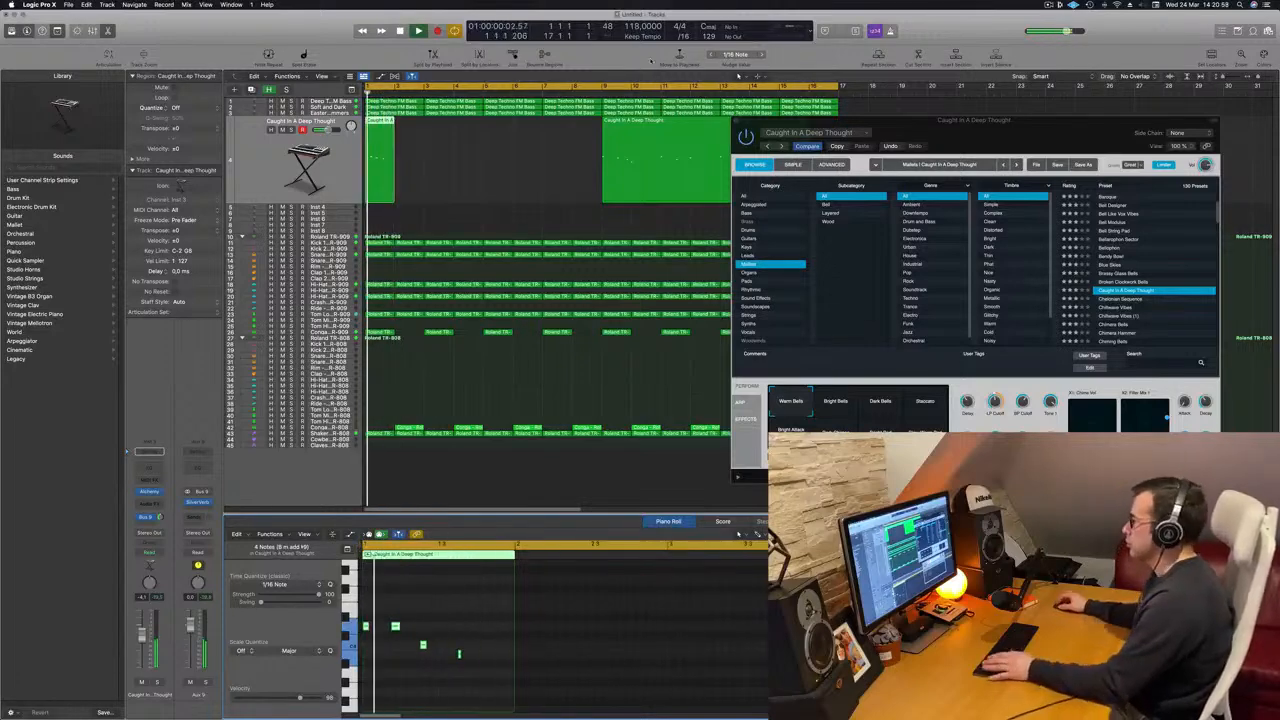
Move the Alchemy window below the synth track and delete the recorded region starting at bar 9
key("super+k")
left_click_drag(973, 132, 544, 264)
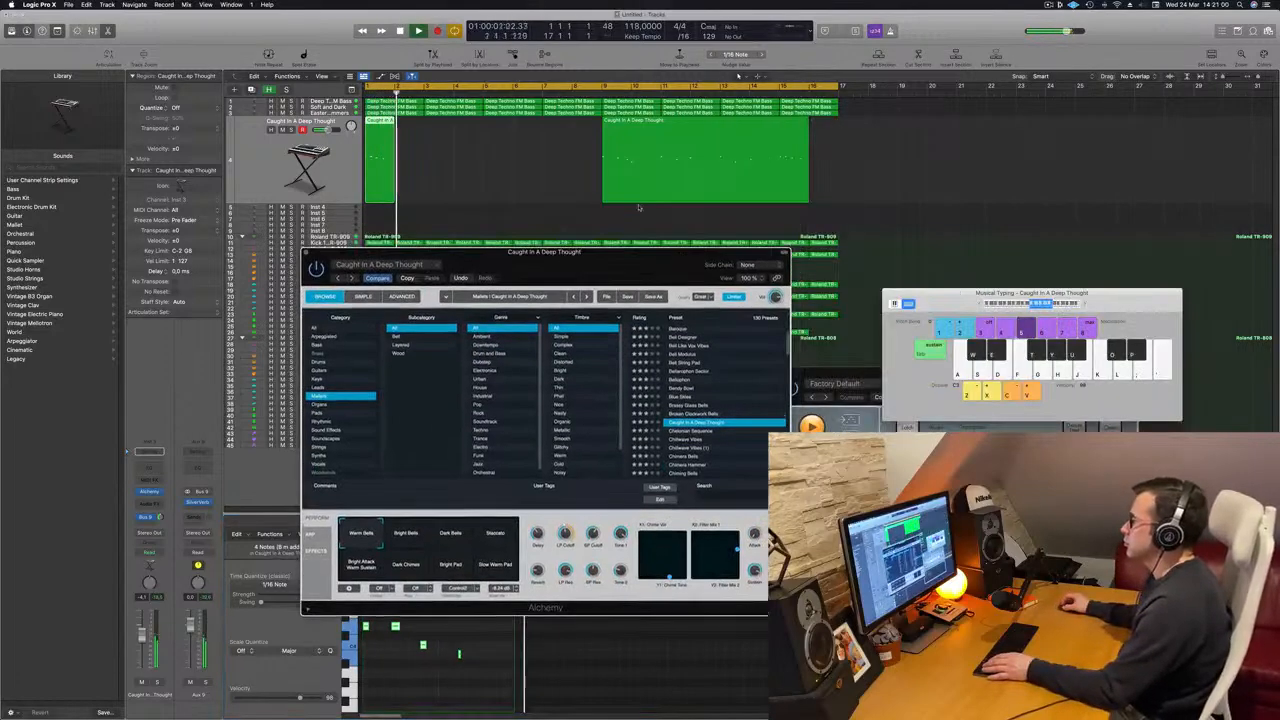
left_click(731, 180)
key("Delete")
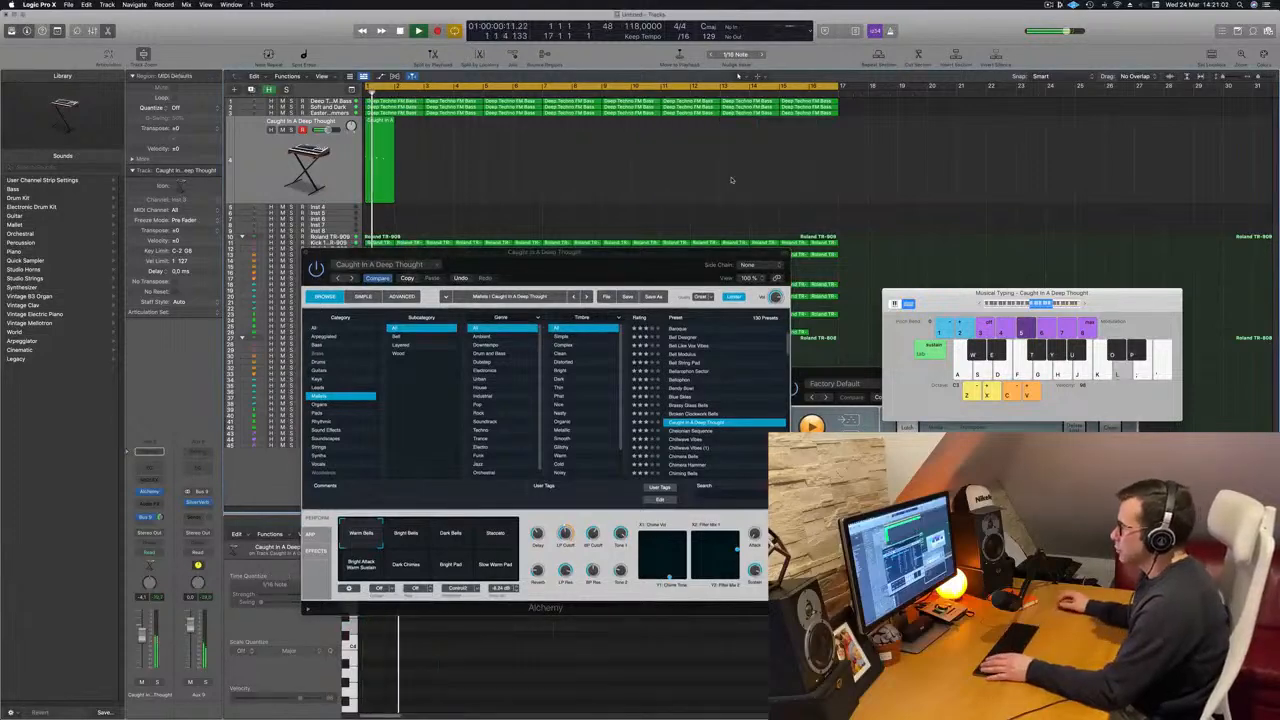
Insert a Channel EQ on the SilverVerb aux channel and enable its low cut at 650 Hz, 12 dB/Oct
left_click_drag(718, 253, 826, 203)
left_click_drag(826, 153, 857, 134)
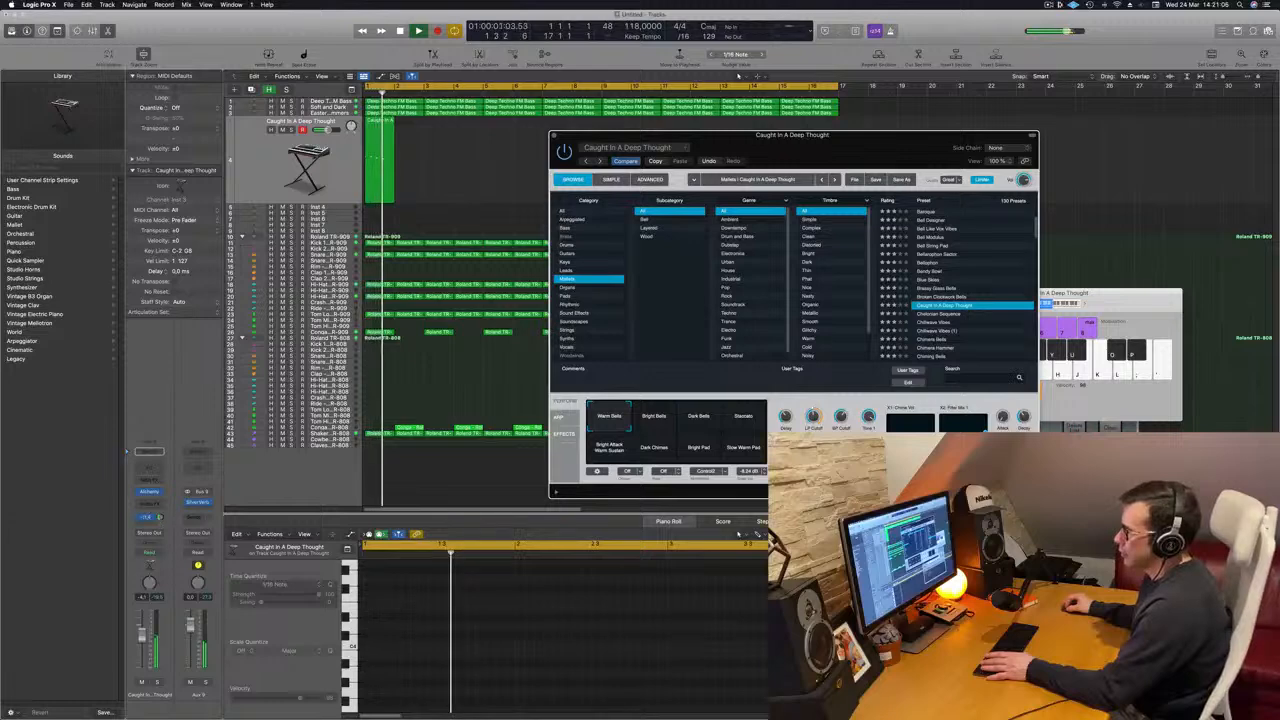
left_click(194, 463)
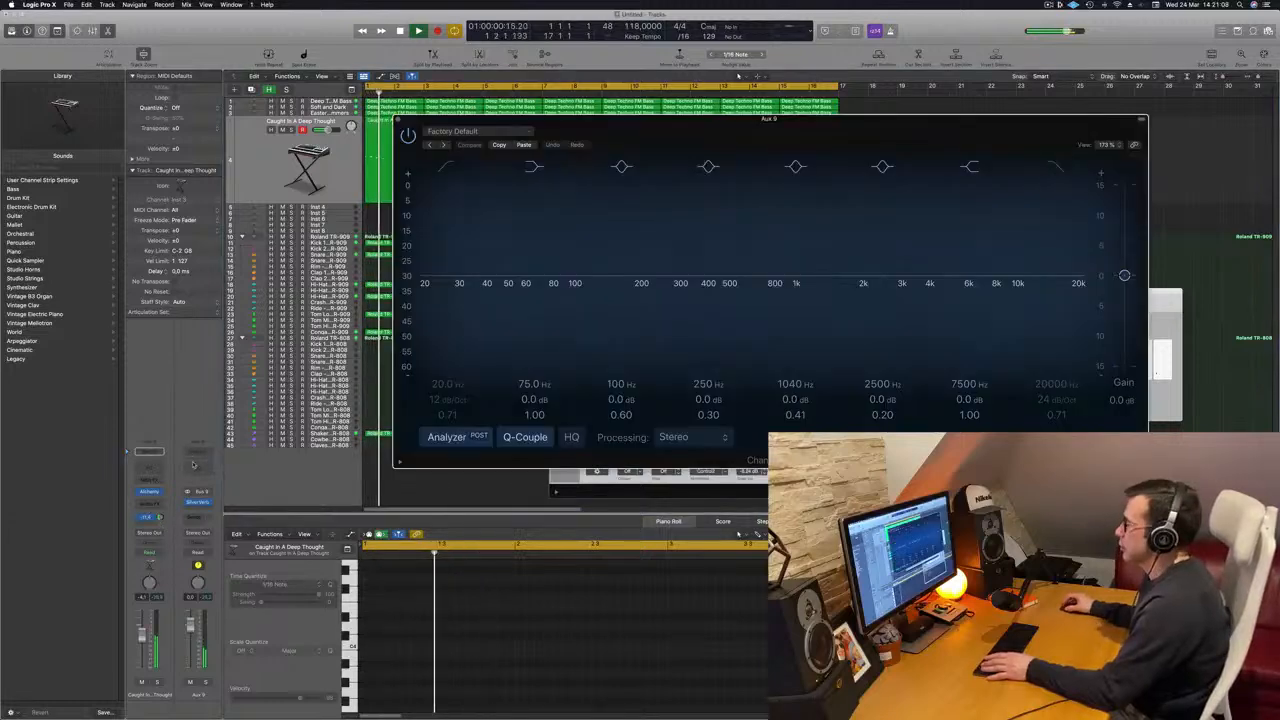
left_click(447, 167)
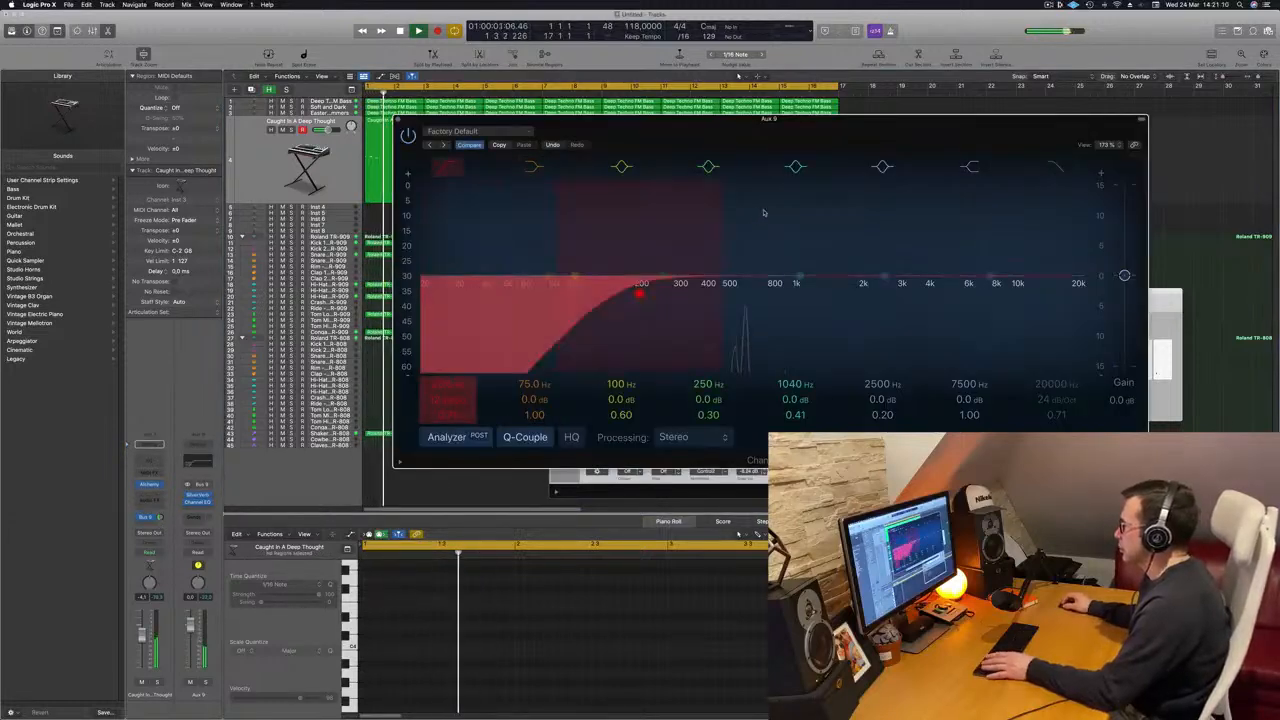
left_click_drag(764, 212, 797, 201)
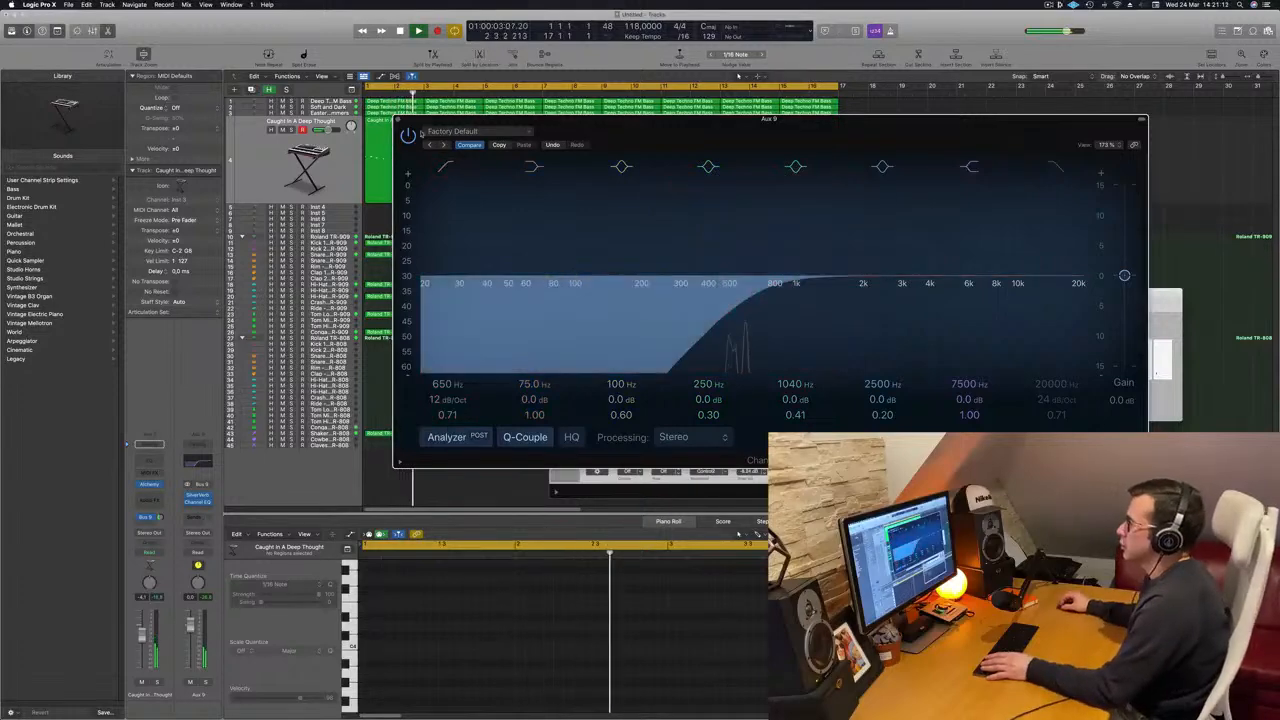
left_click(397, 119)
Audition the Caught In A Deep Thought performance snapshots from Bright Bells through Slow Warm Pad, and return to Warm Bells
left_click_drag(706, 135, 707, 203)
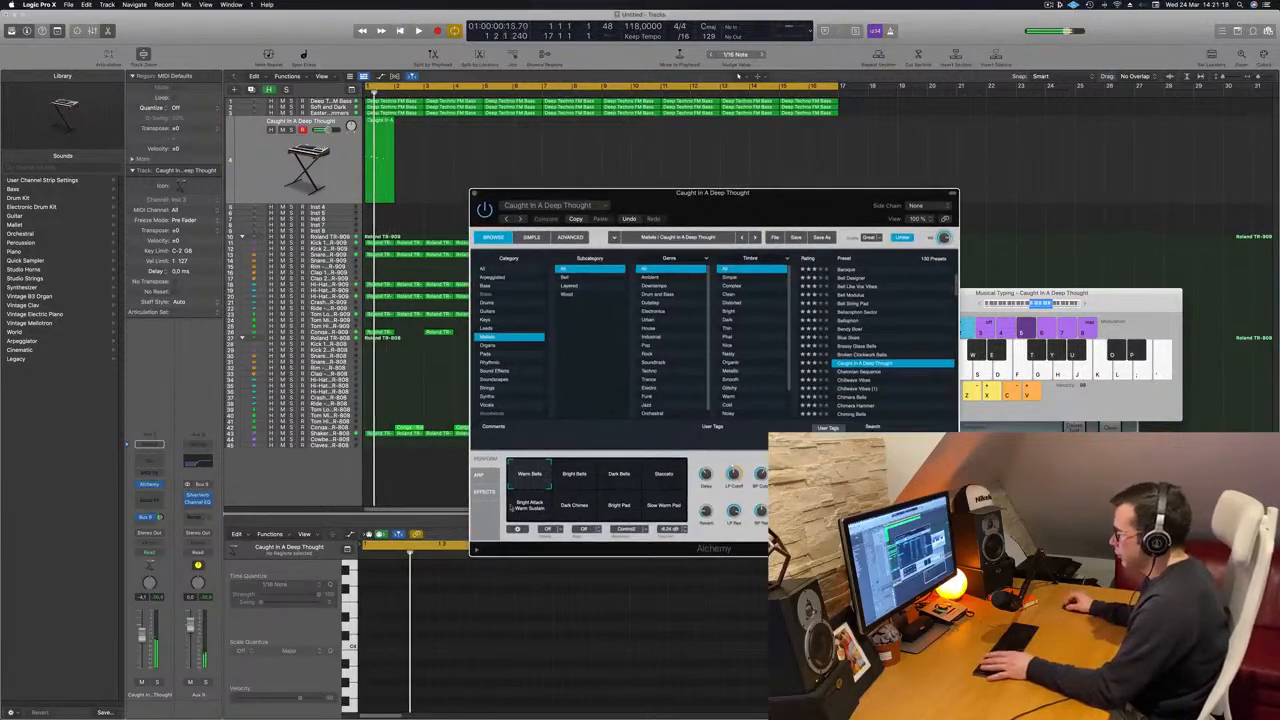
left_click(574, 473)
left_click(619, 473)
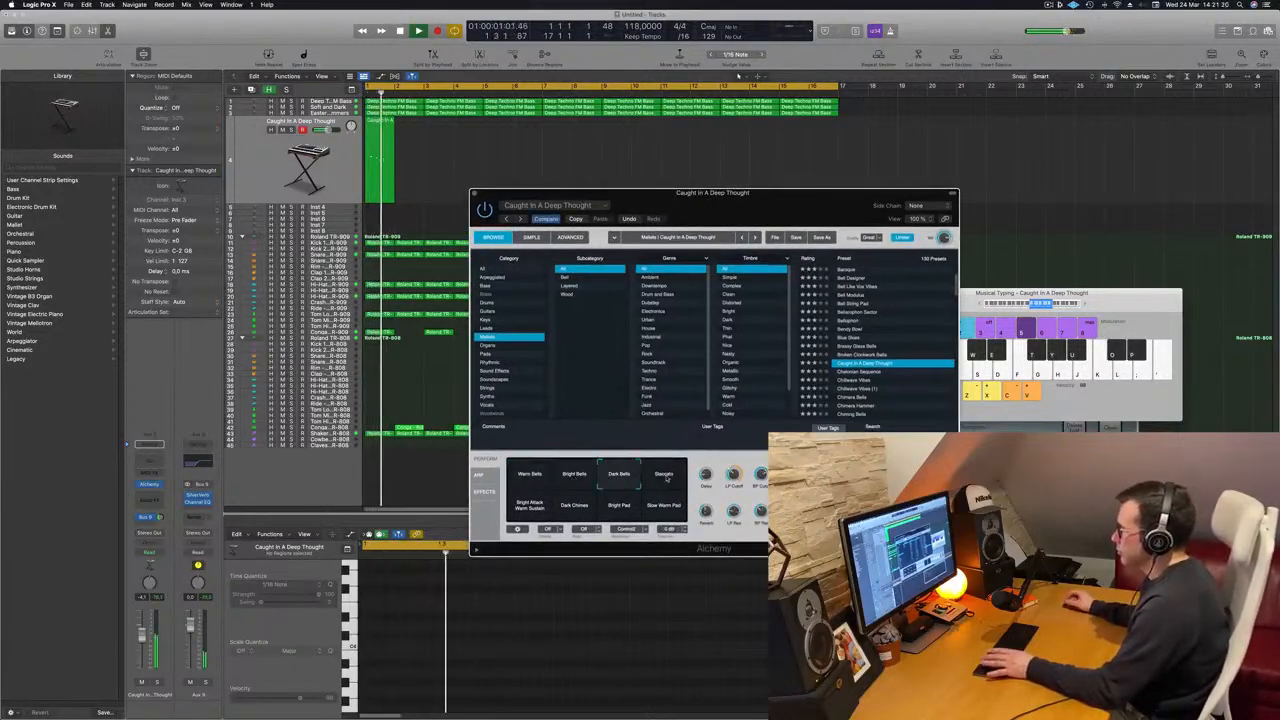
left_click(664, 477)
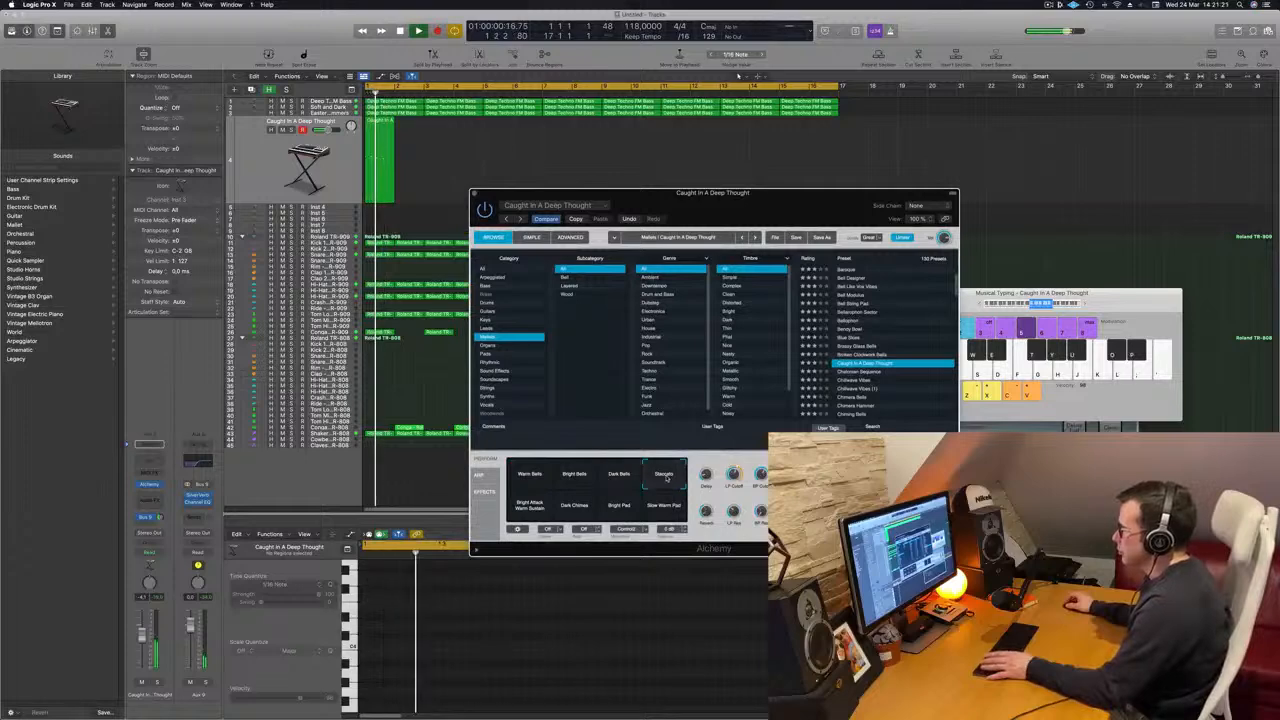
left_click(527, 515)
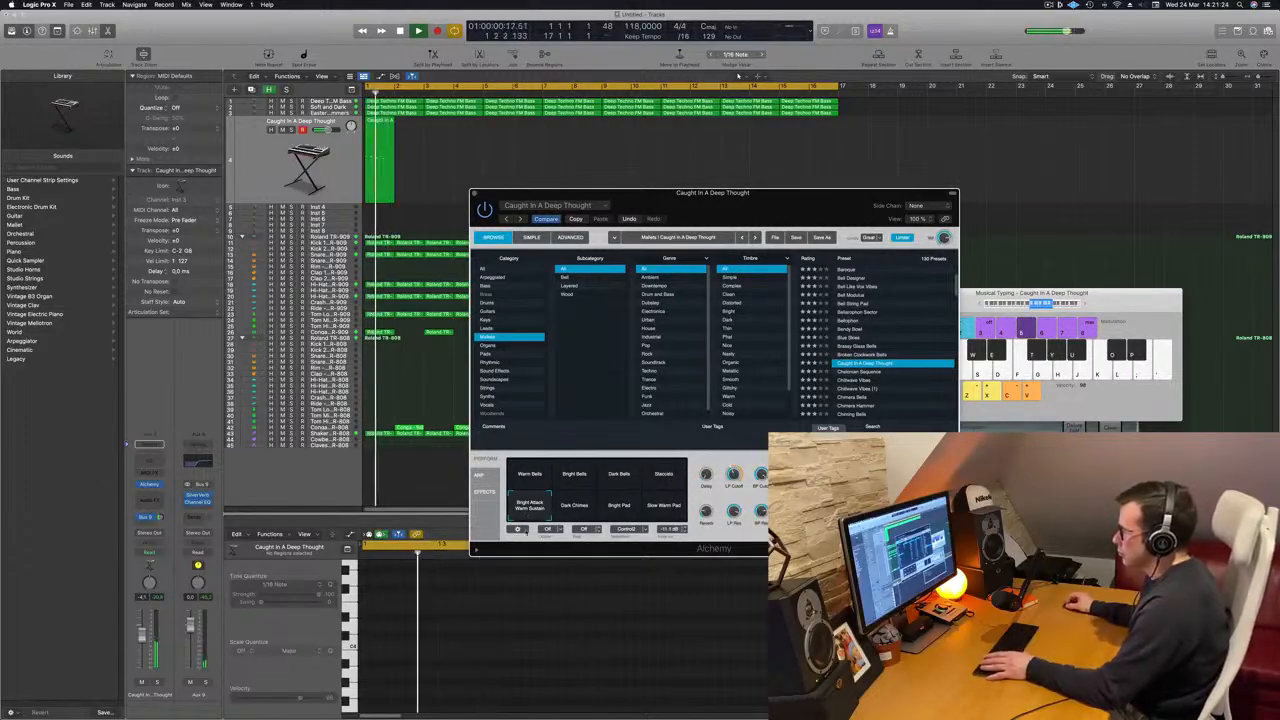
left_click(576, 506)
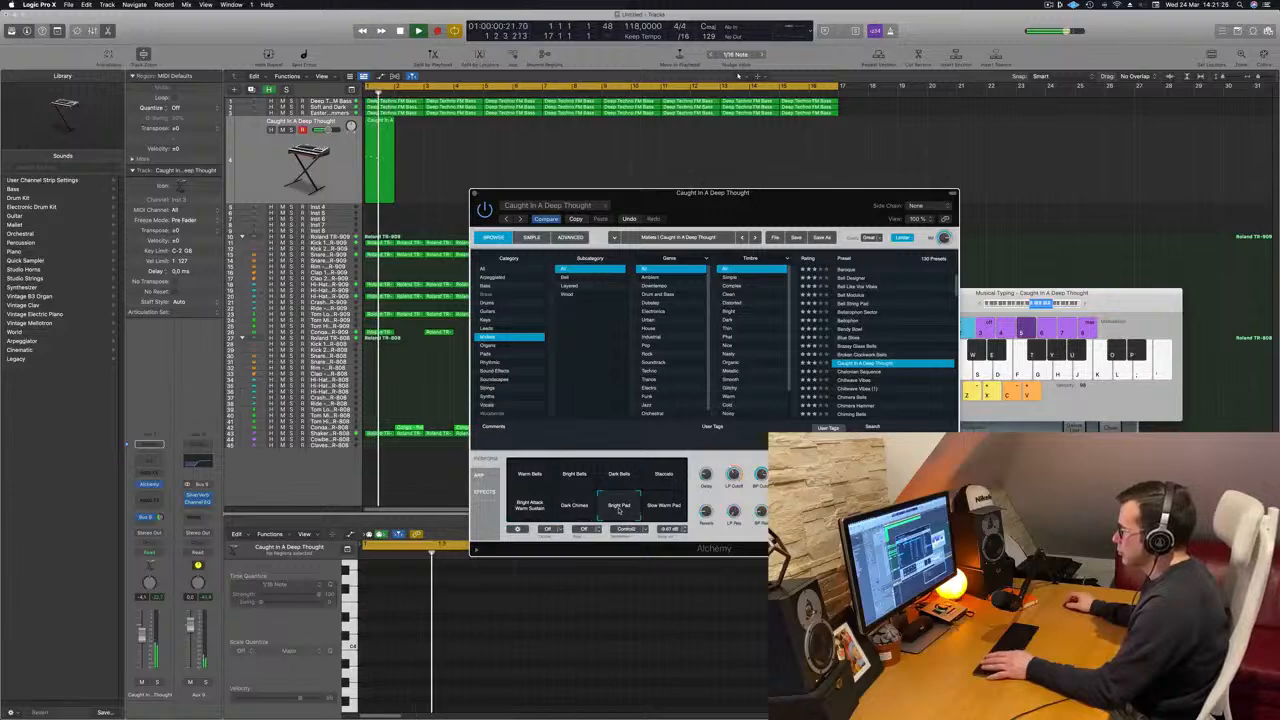
left_click(655, 507)
left_click(541, 481)
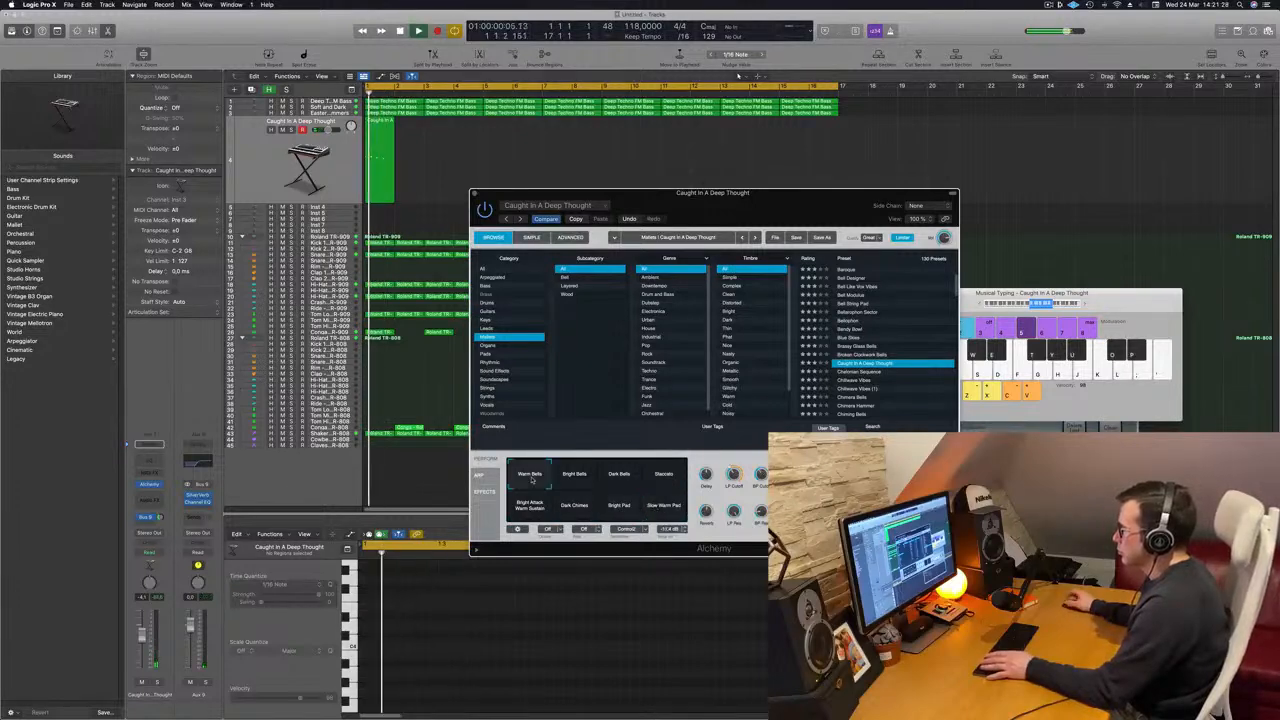
Lower the bell track's volume slightly and load the next Alchemy mallet preset, Chelonian Sequence
left_click_drag(781, 200, 877, 87)
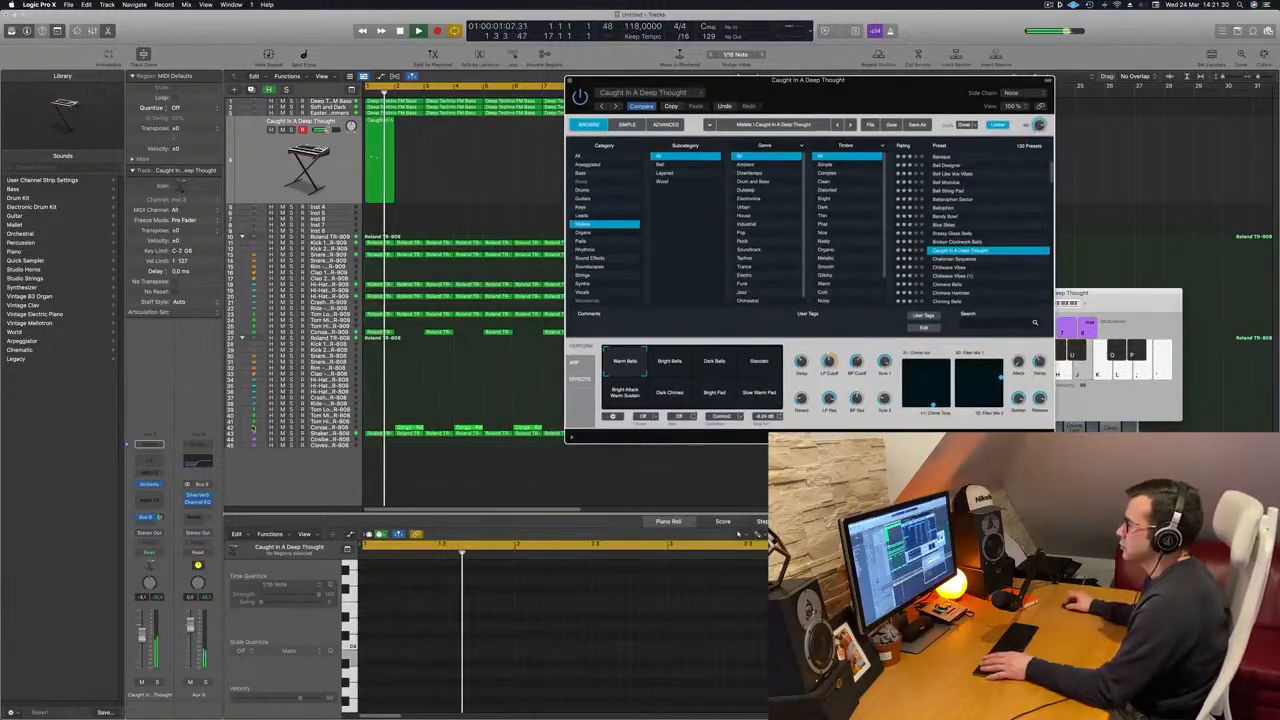
left_click_drag(143, 638, 143, 645)
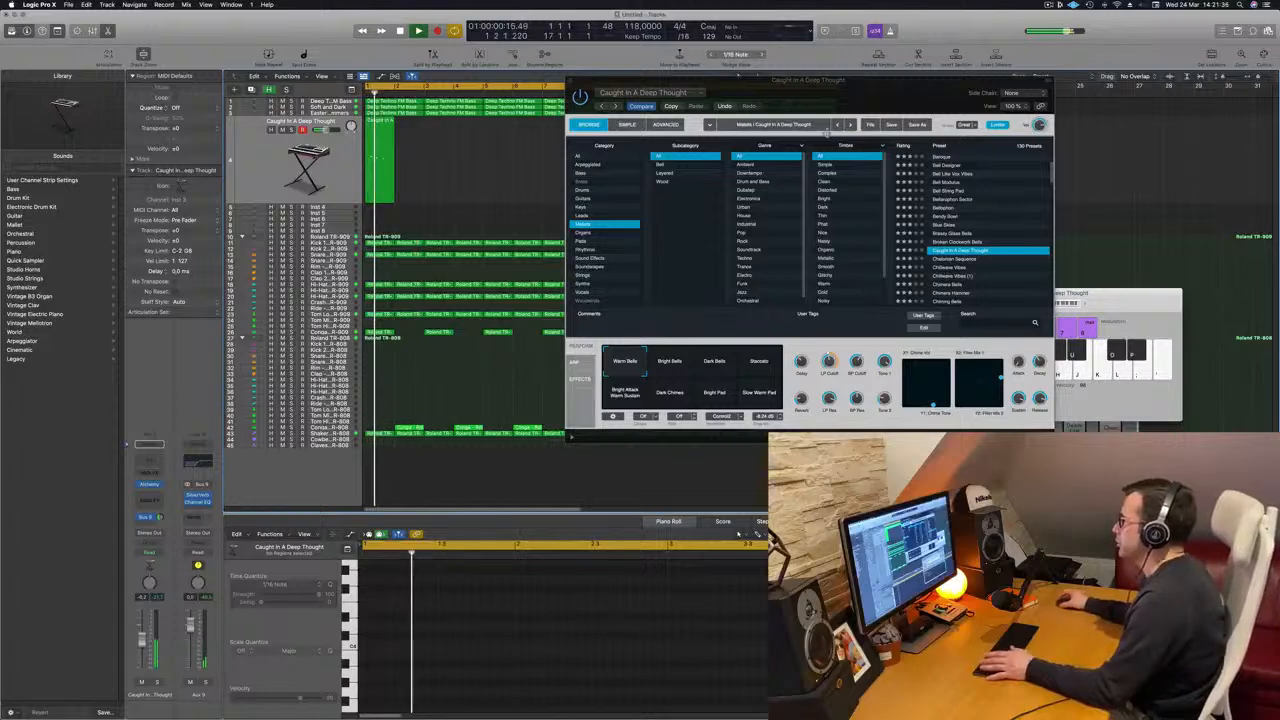
left_click(673, 107)
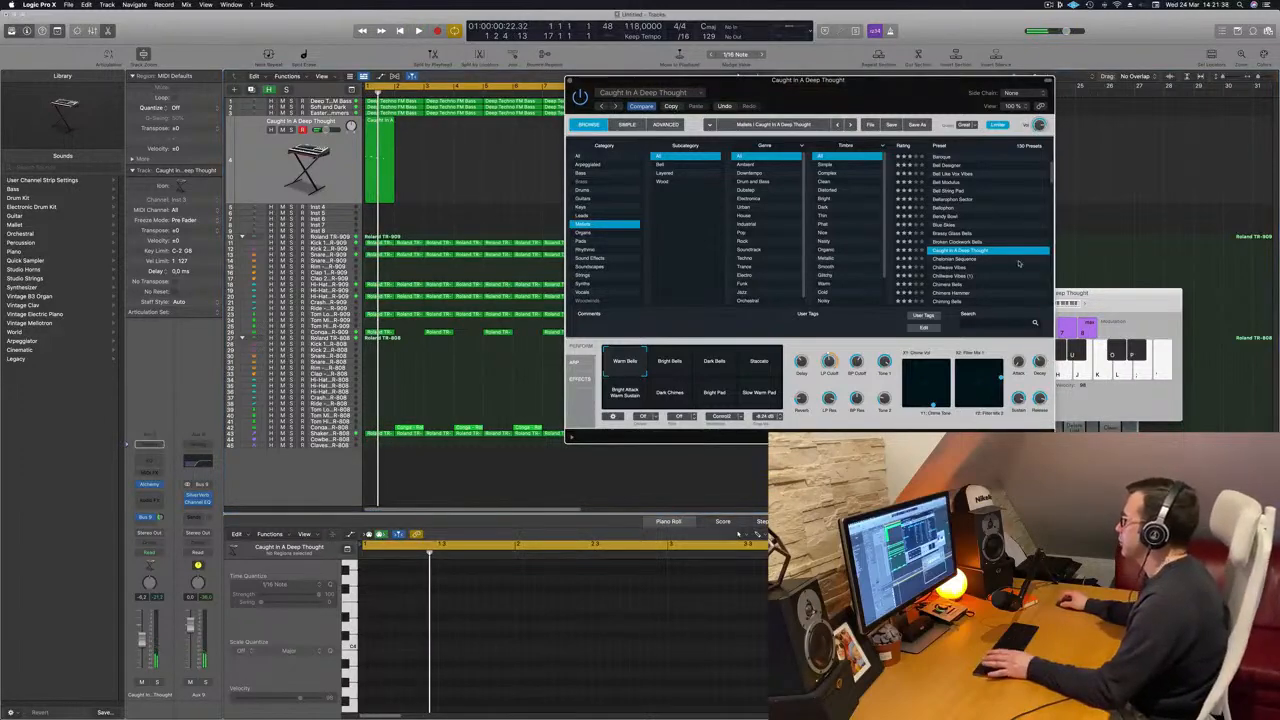
key("space")
key("Down")
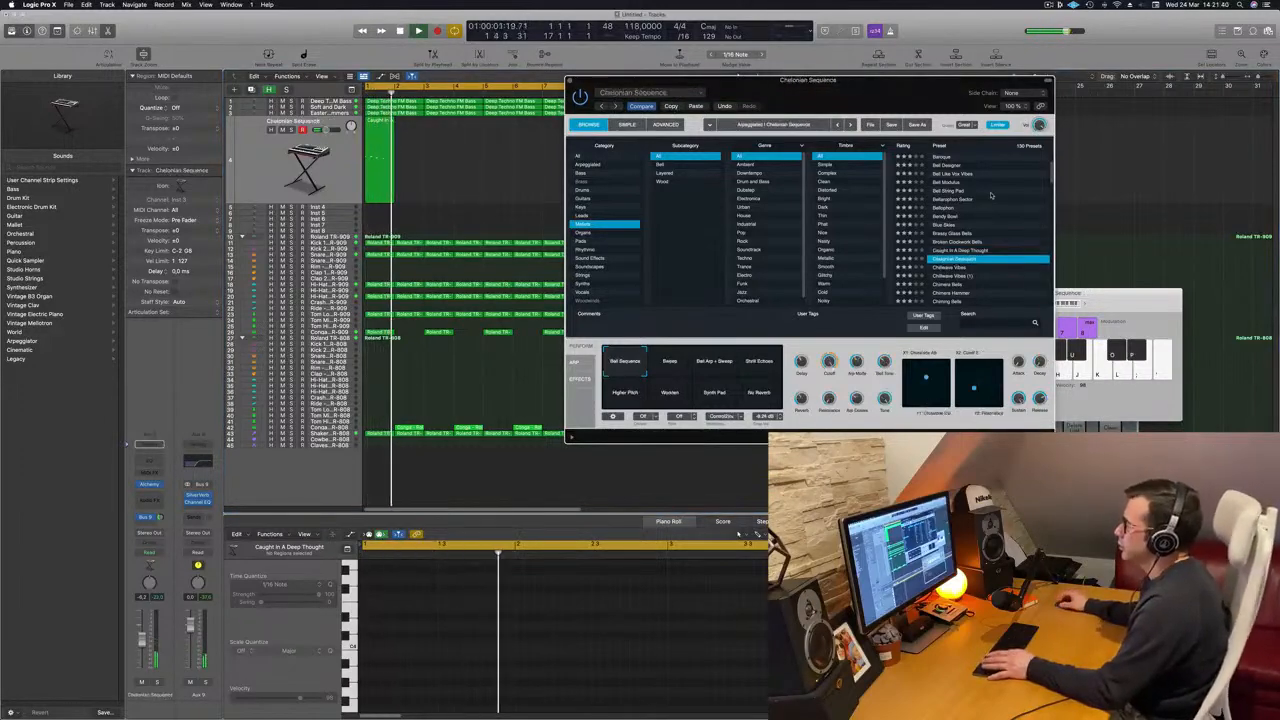
Copy the one-bar bell region to every second bar, filling bars 3, 5, 7, 9, 11, 13 and 15
left_click_drag(730, 77, 548, 247)
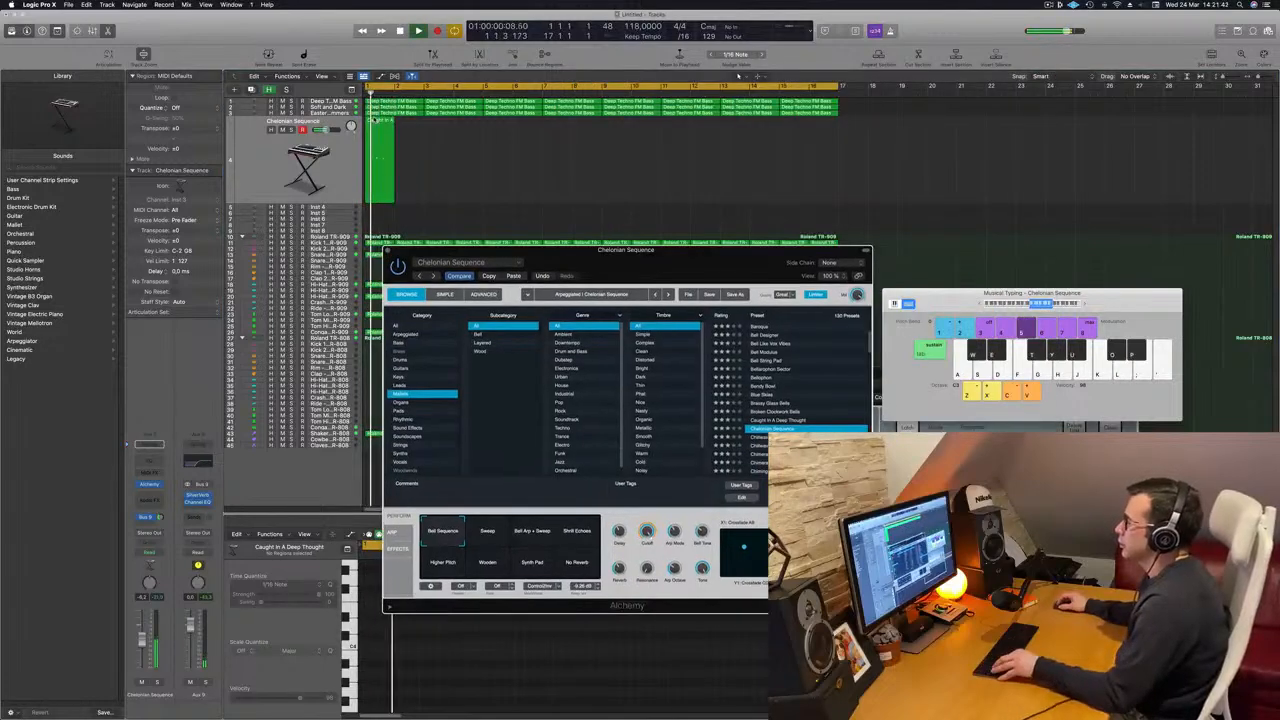
left_click_drag(372, 118, 500, 133)
mouse_move(629, 151)
left_mouse_down()
mouse_move(382, 160)
mouse_move(626, 133)
left_mouse_up()
Try Chelonian Sequence's Wooden snapshot and audition the Chillwave Vibes, Chimera Bells, Chrysalis and Clean Cool Vibes presets
left_click_drag(685, 266, 954, 202)
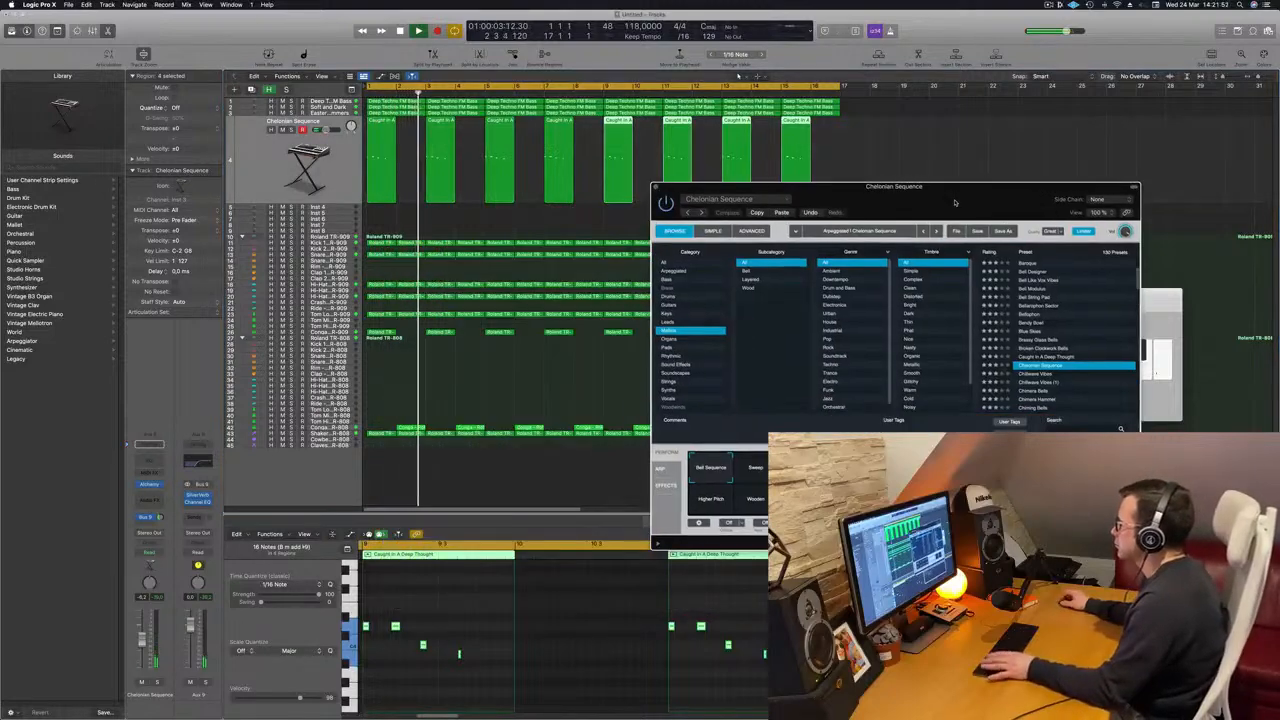
left_click(757, 472)
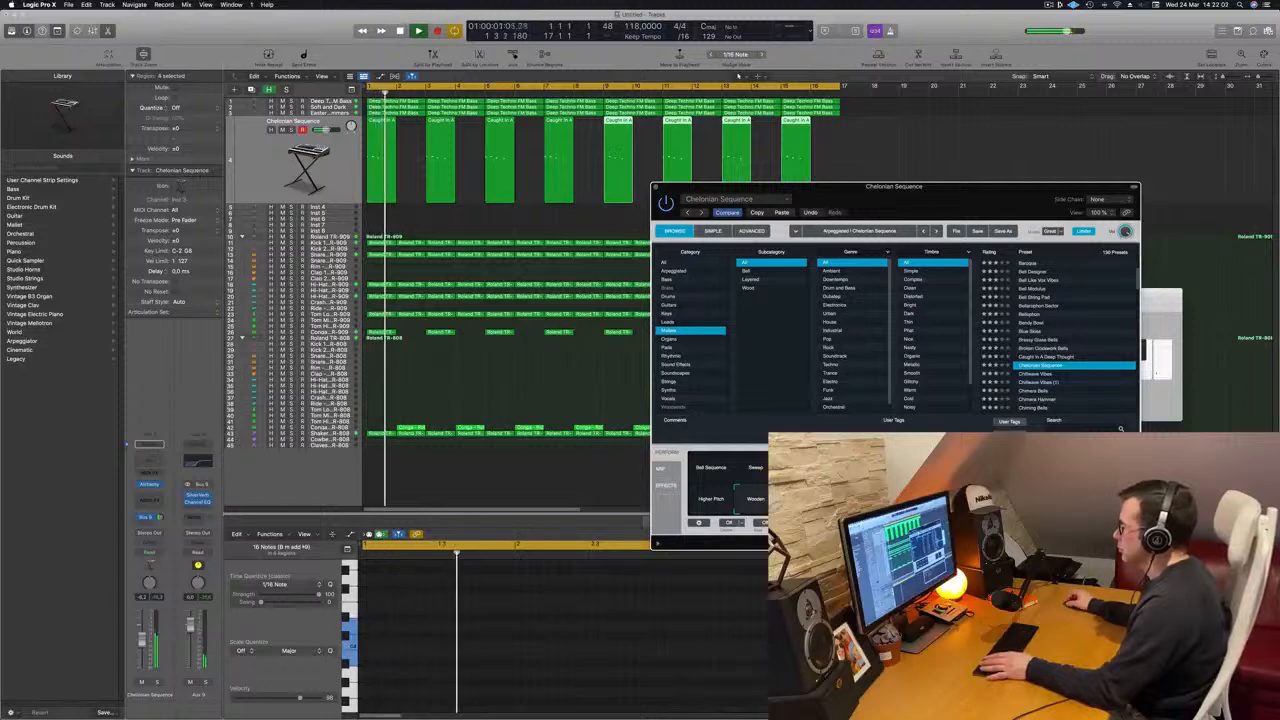
left_click(1030, 374)
scroll(1045, 360, "down", 2)
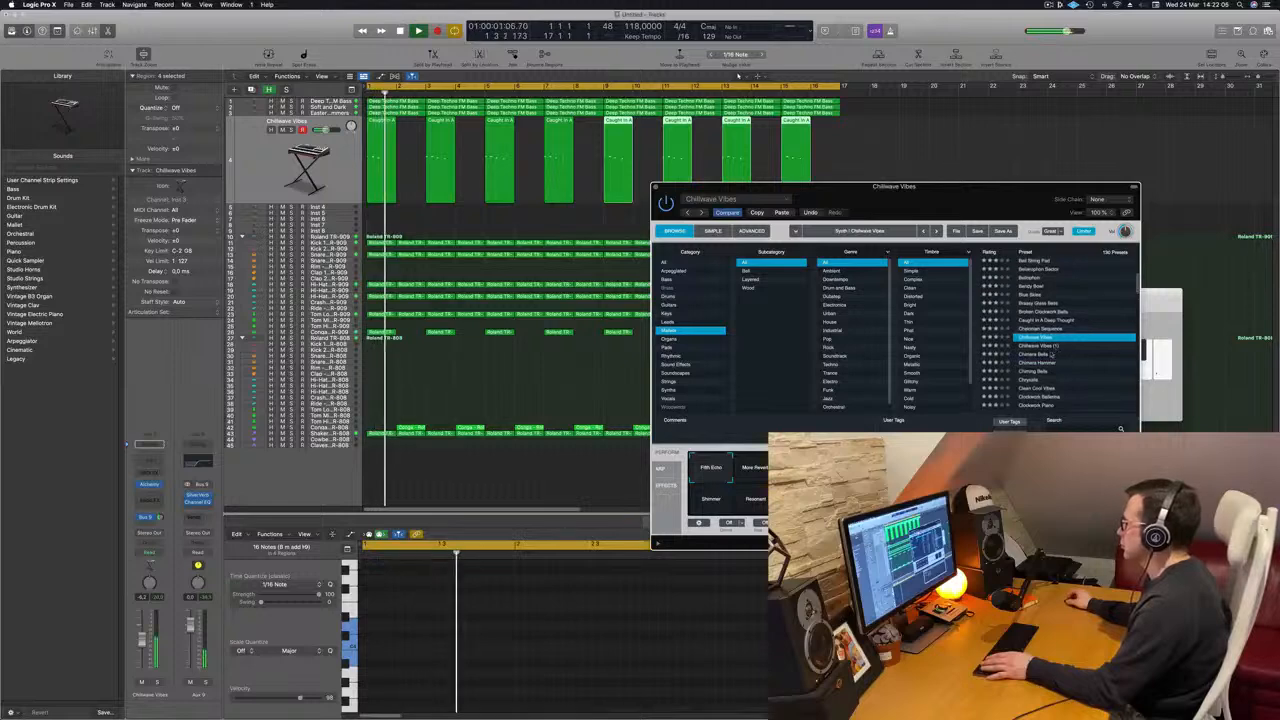
left_click(1037, 354)
scroll(1072, 348, "down", 2)
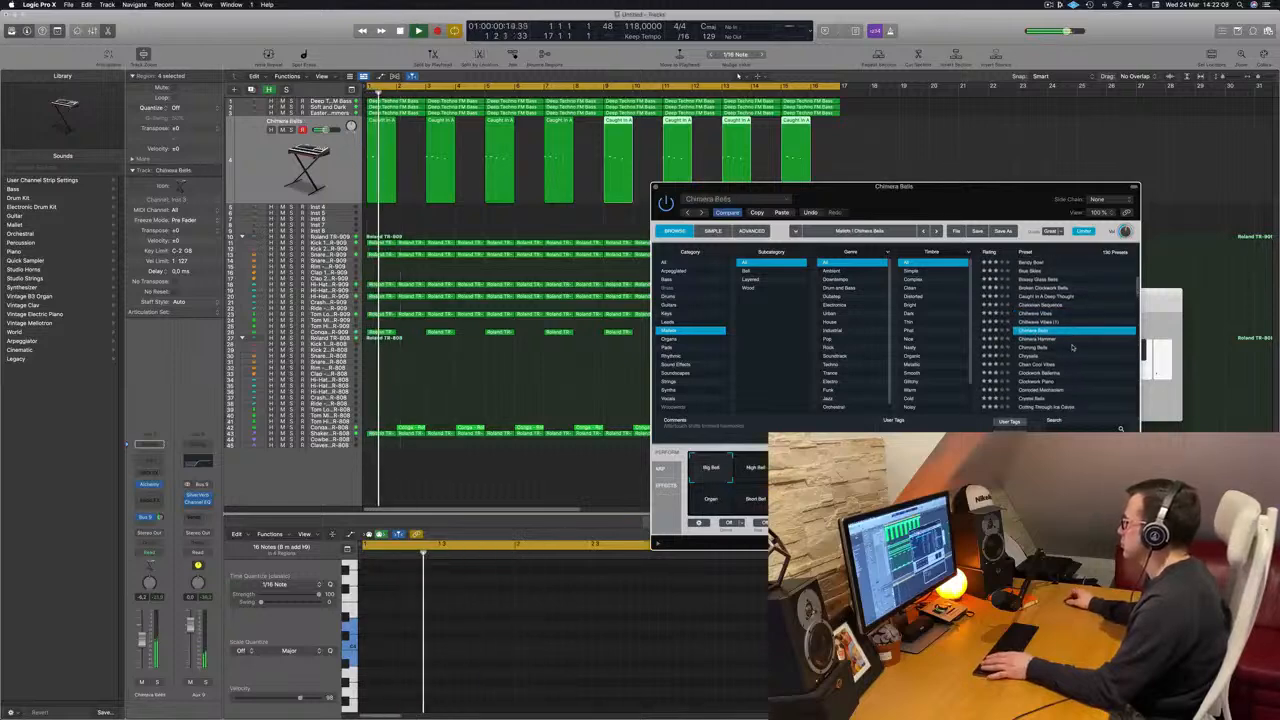
left_click(1036, 356)
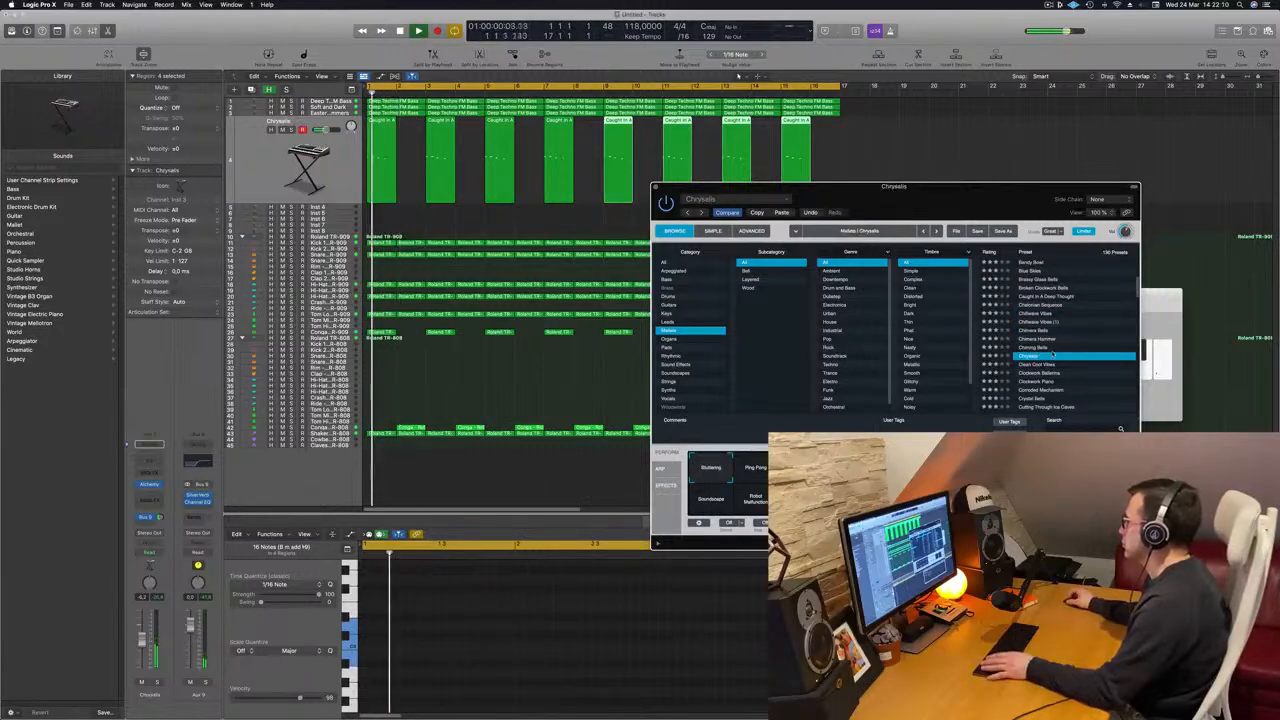
scroll(1036, 350, "down", 2)
left_click(1036, 346)
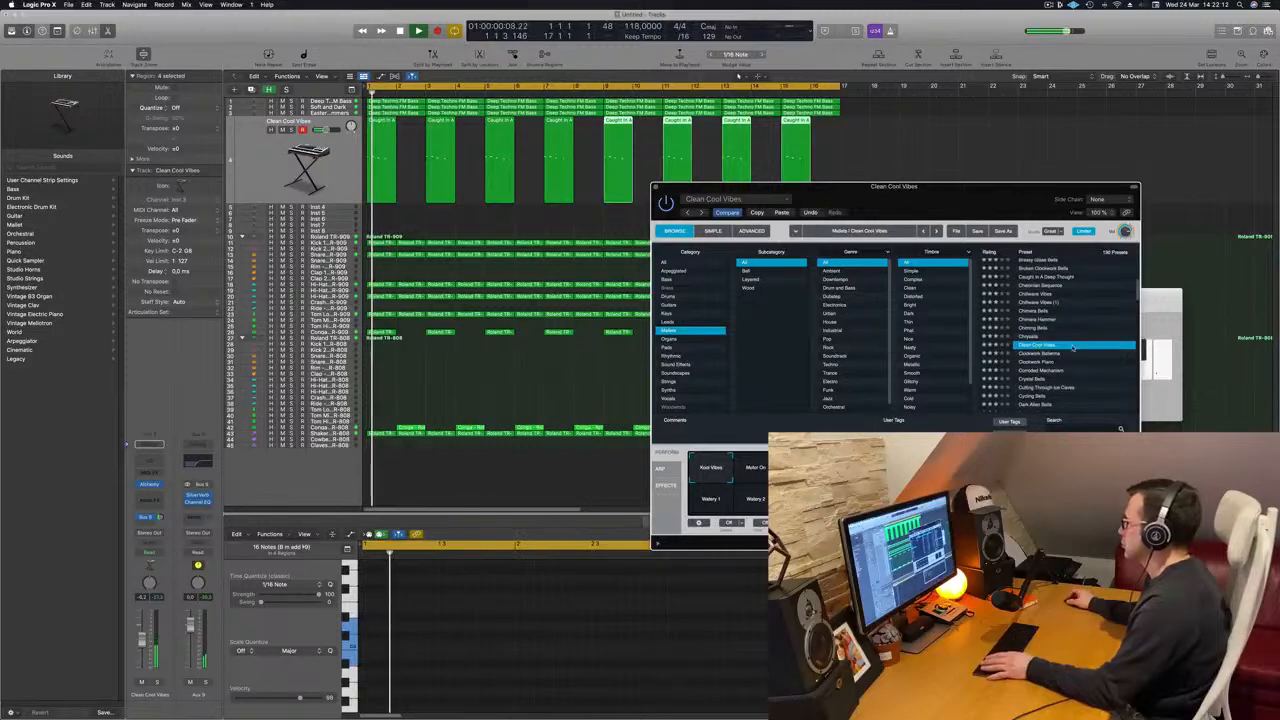
scroll(1072, 348, "down", 2)
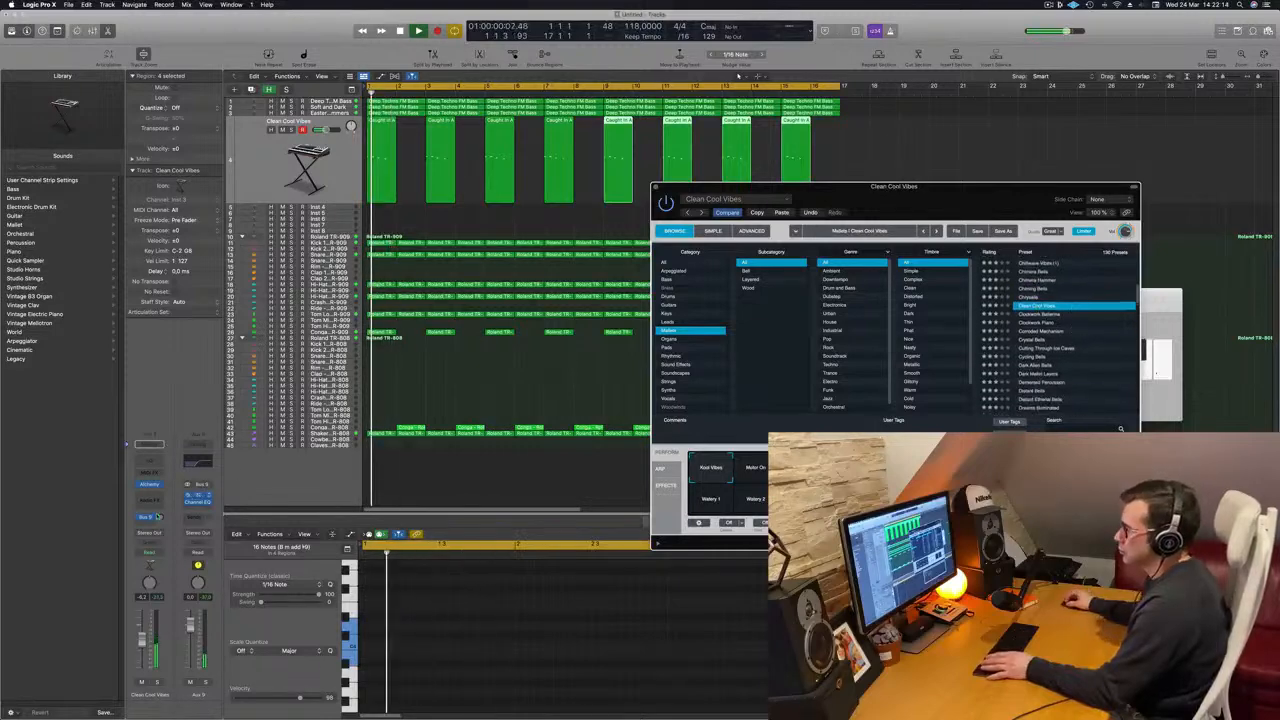
Audition the Cycling Bells, Dark Alien Bells, Dark Mallet Layers and Distant Bells presets on the bell track
key("space")
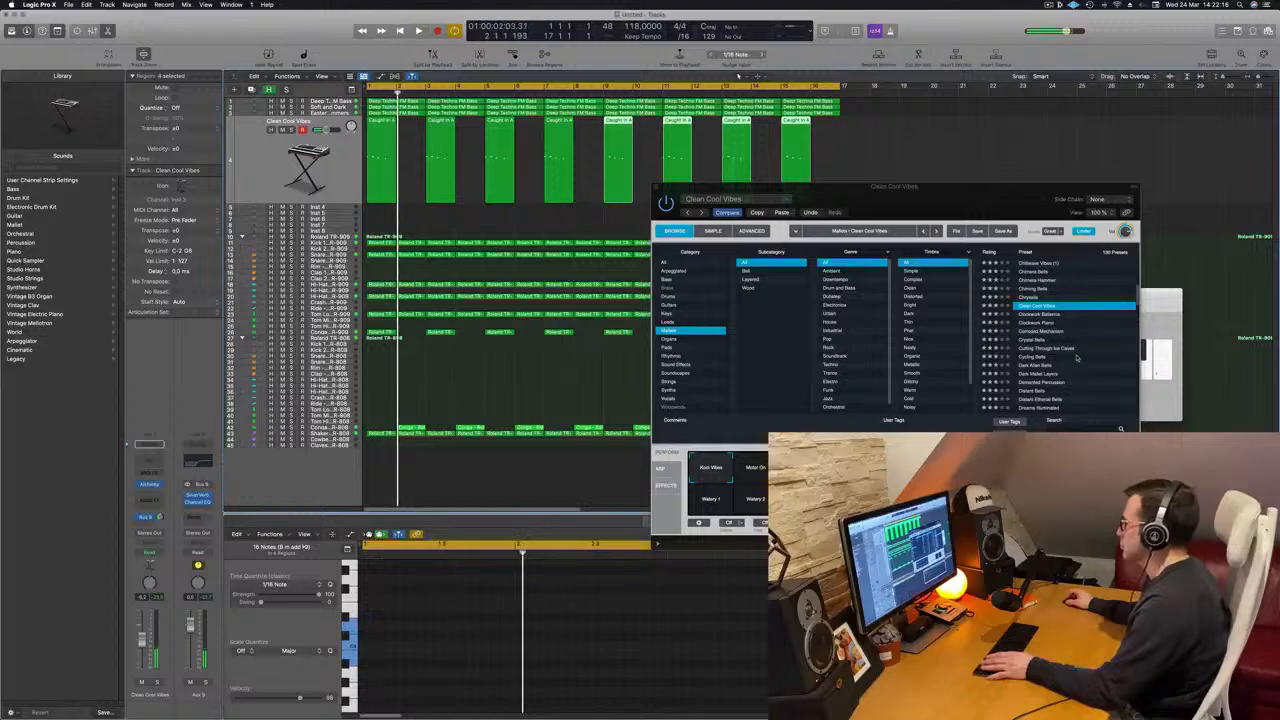
left_click(1027, 360)
left_click(1027, 357)
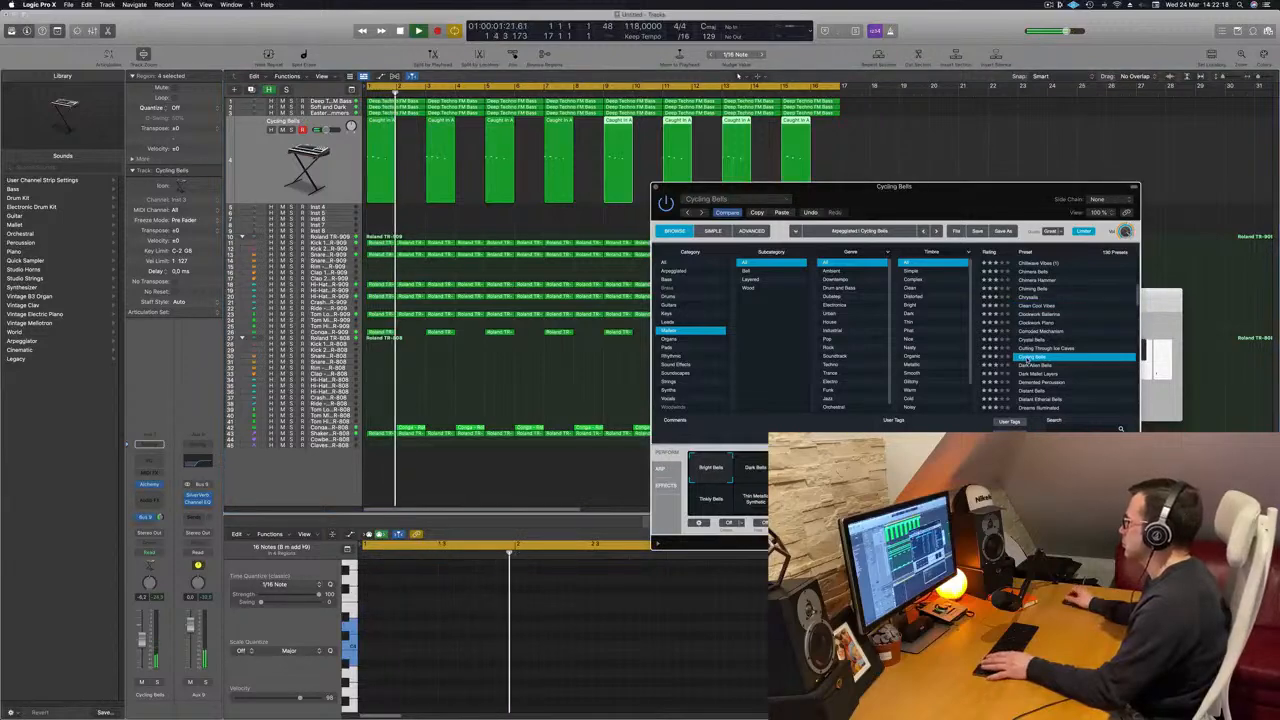
scroll(1070, 332, "down", 2)
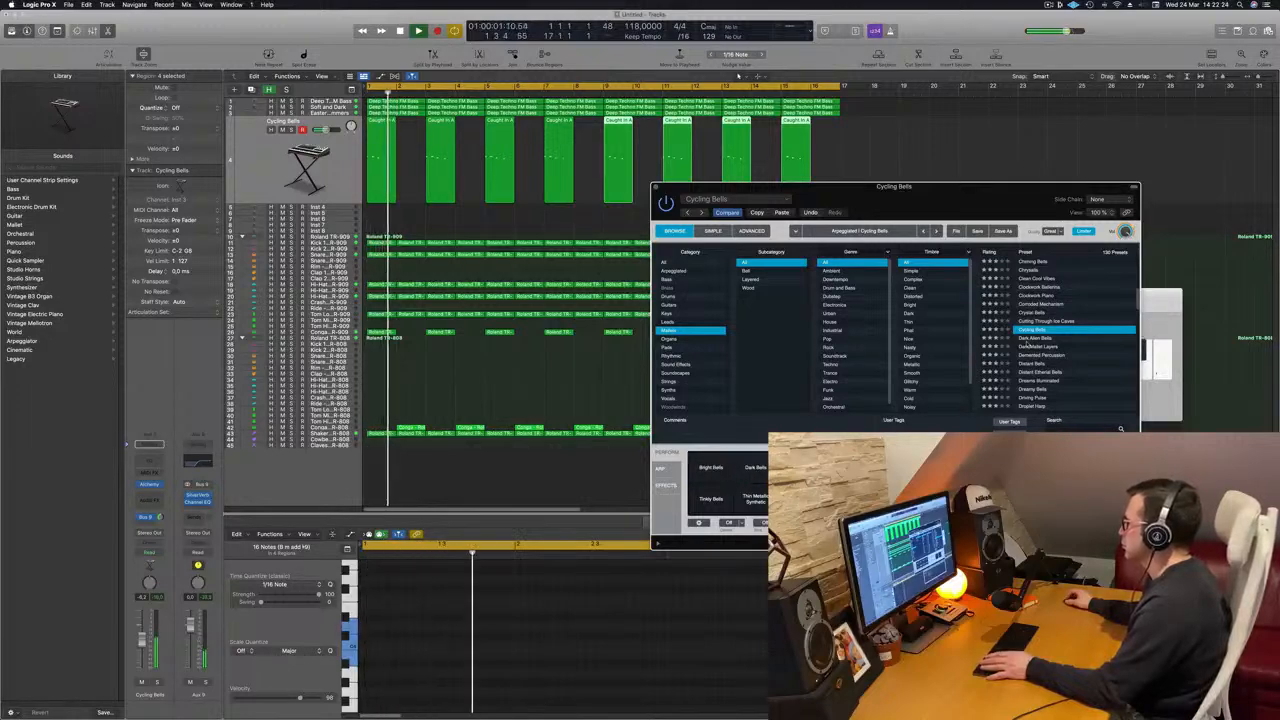
left_click(1047, 339)
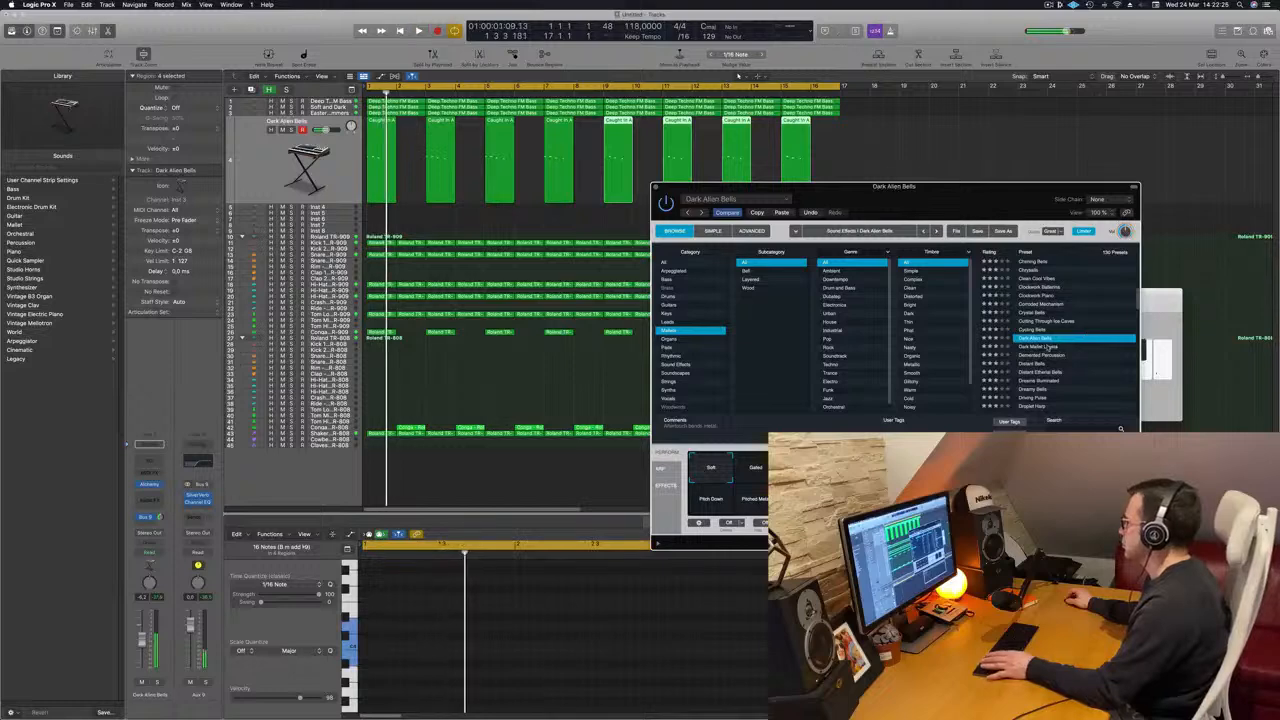
left_click(1055, 346)
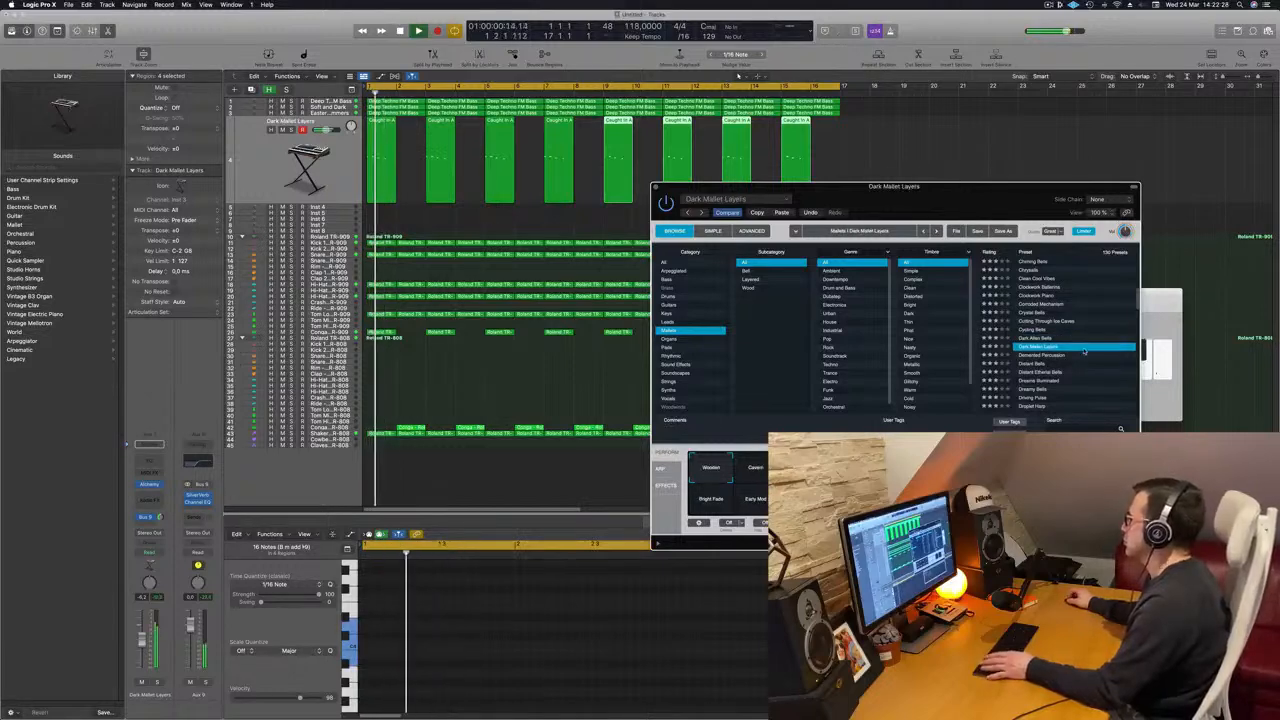
scroll(1060, 349, "down", 1)
left_click(1033, 347)
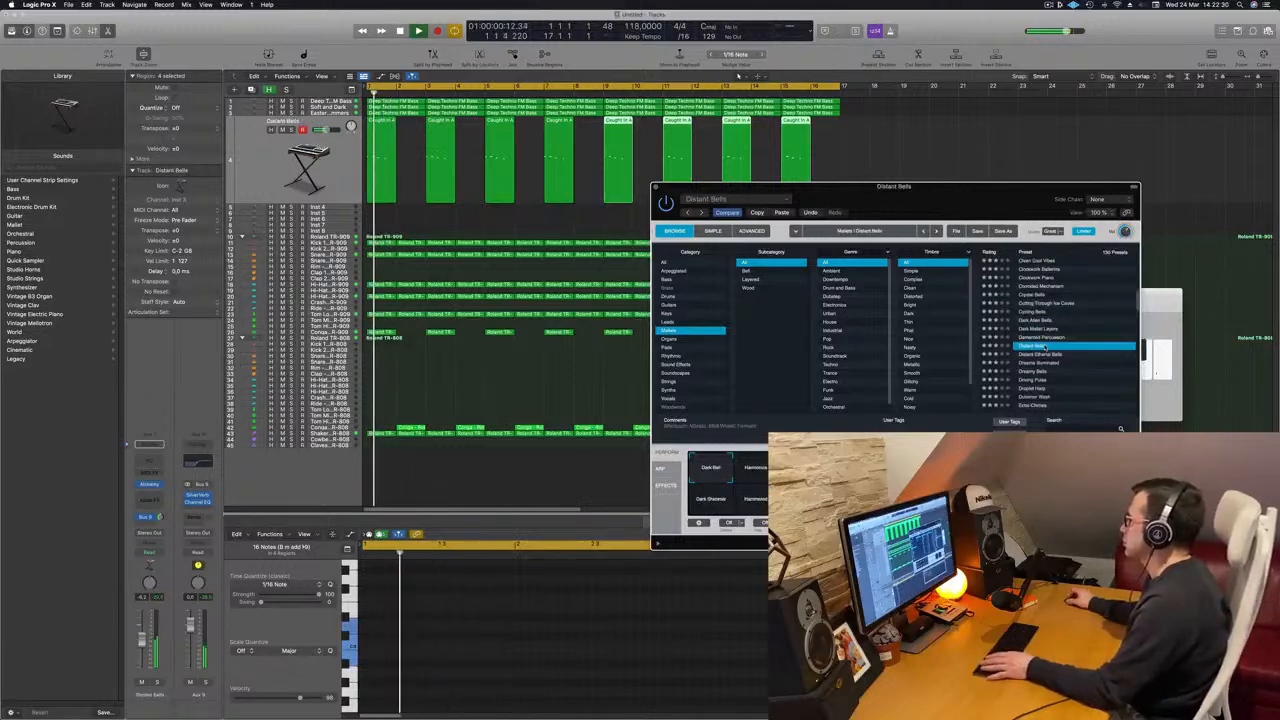
Audition the Dreams Illuminated, Droplet Harp and Dulcimer Wash presets on the bell track
scroll(1046, 345, "down", 2)
left_click(1040, 335)
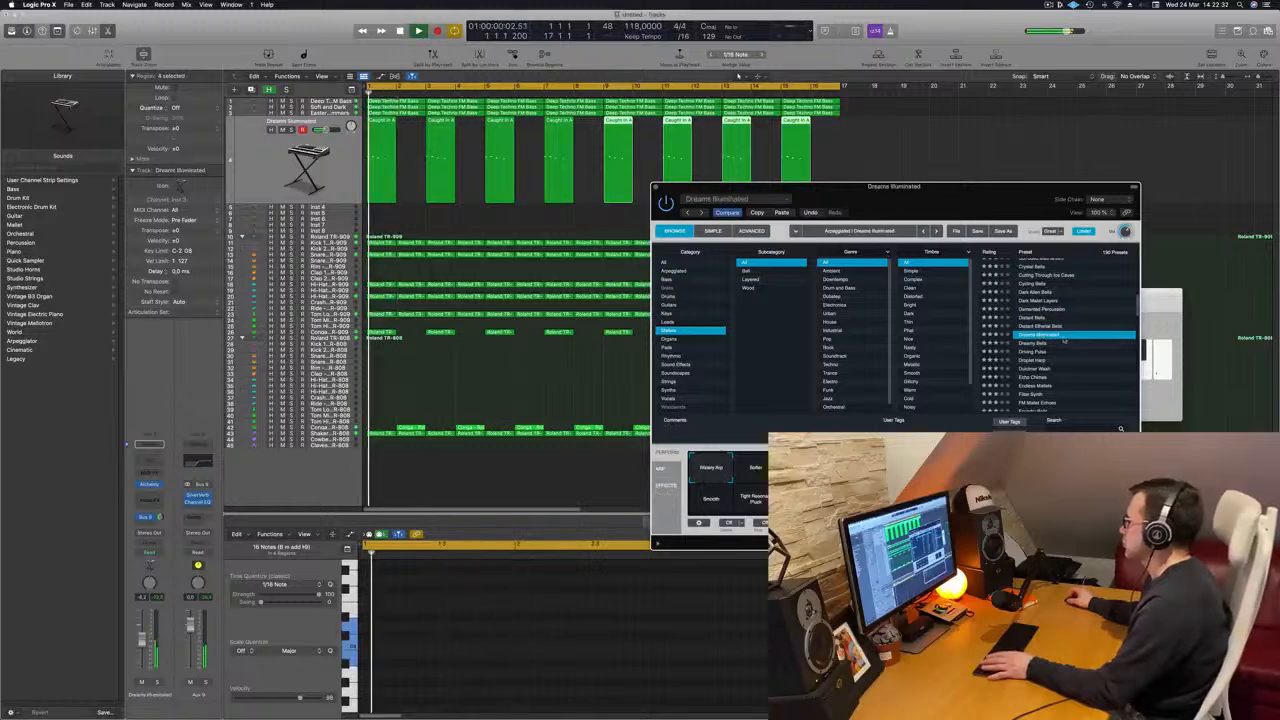
scroll(1062, 340, "down", 1)
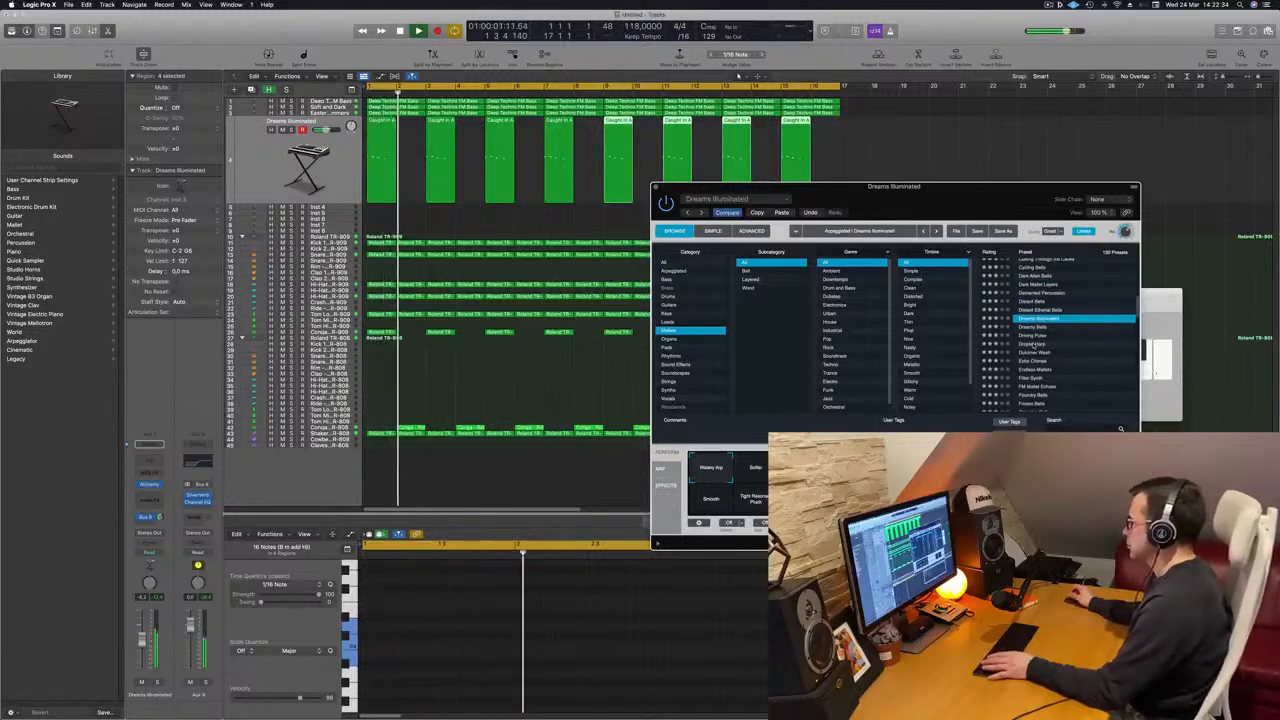
left_click(1035, 344)
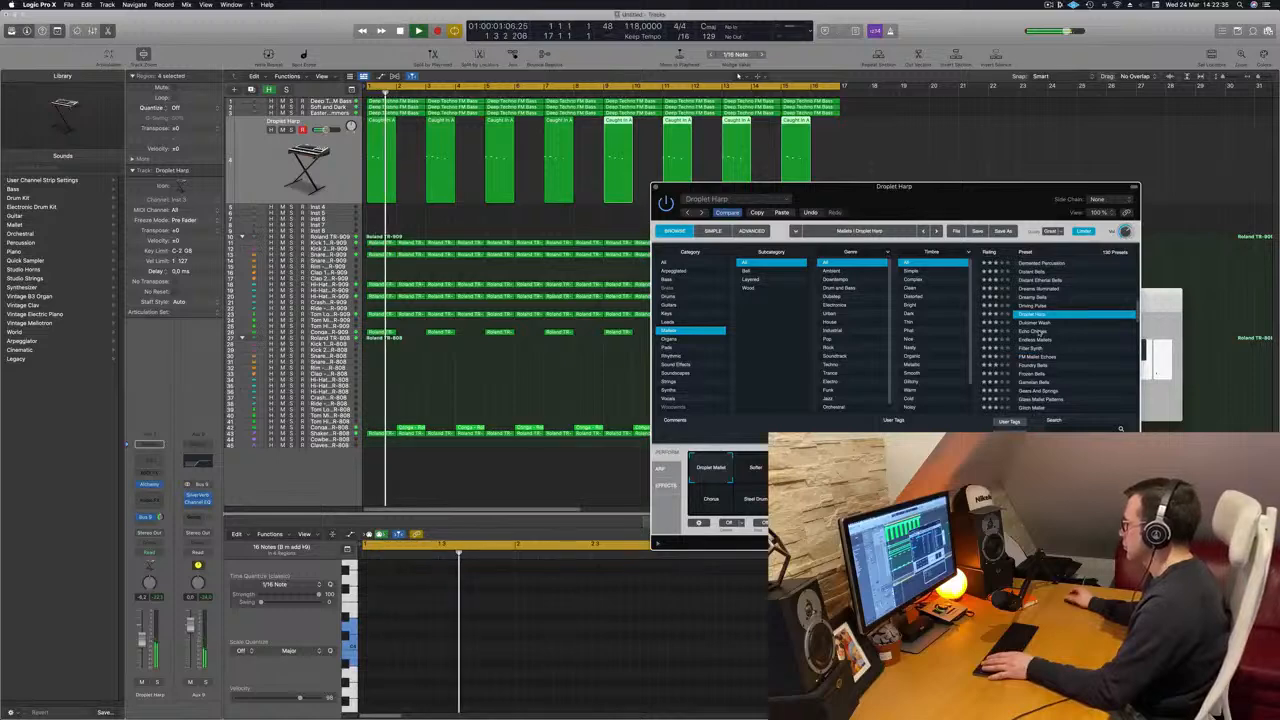
left_click(1043, 323)
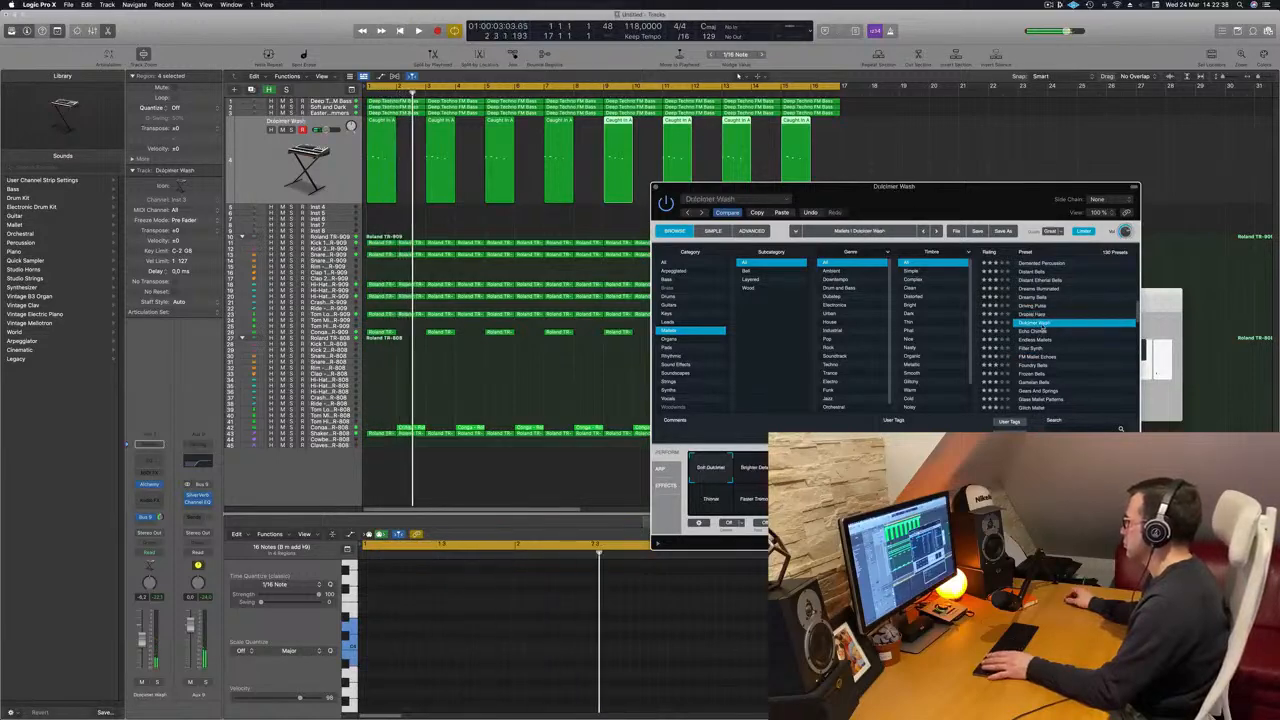
Load the FM Mallet Echoes preset on the bell track and try performance snapshots other than Metal
scroll(1060, 340, "down", 1)
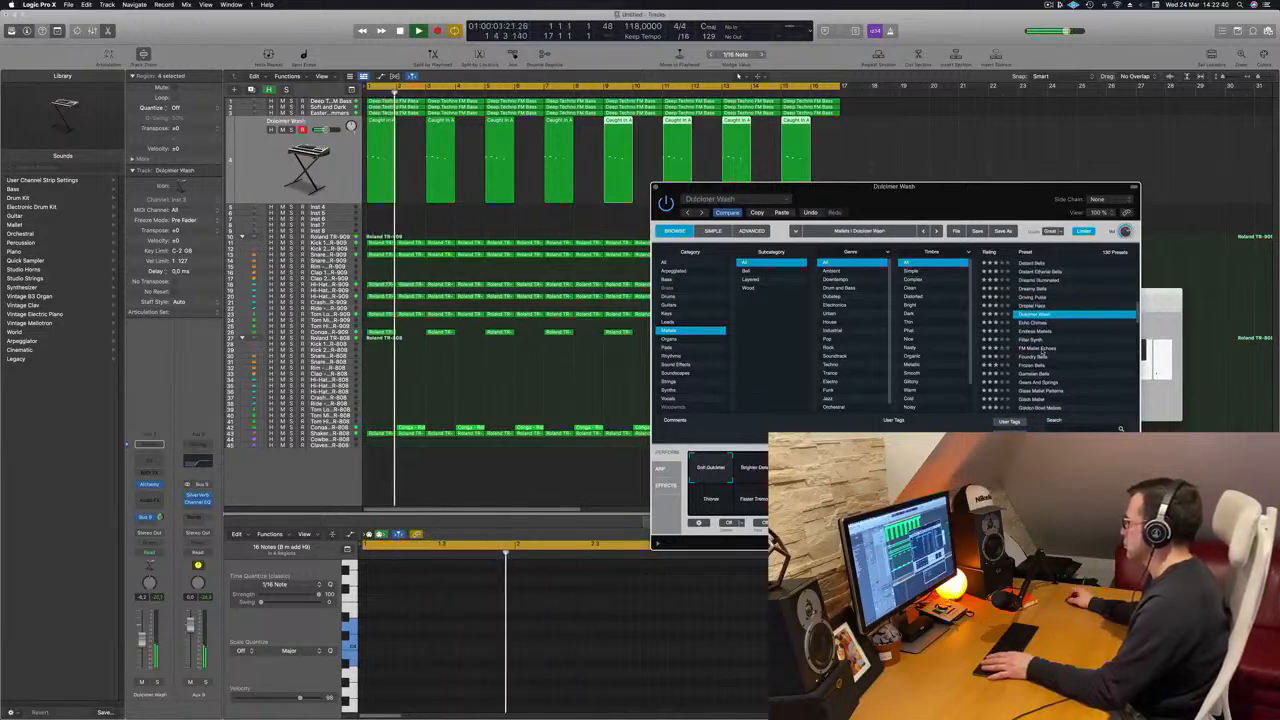
left_click(1040, 348)
scroll(1080, 338, "down", 3)
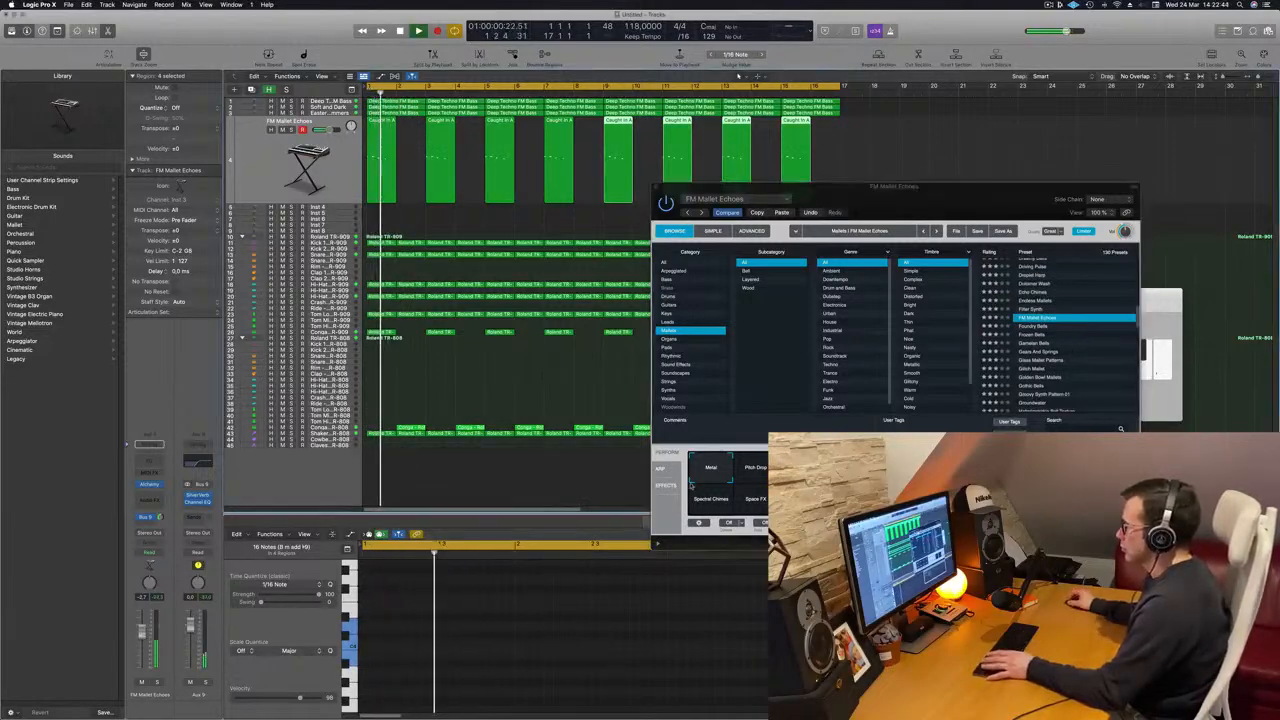
left_click(748, 470)
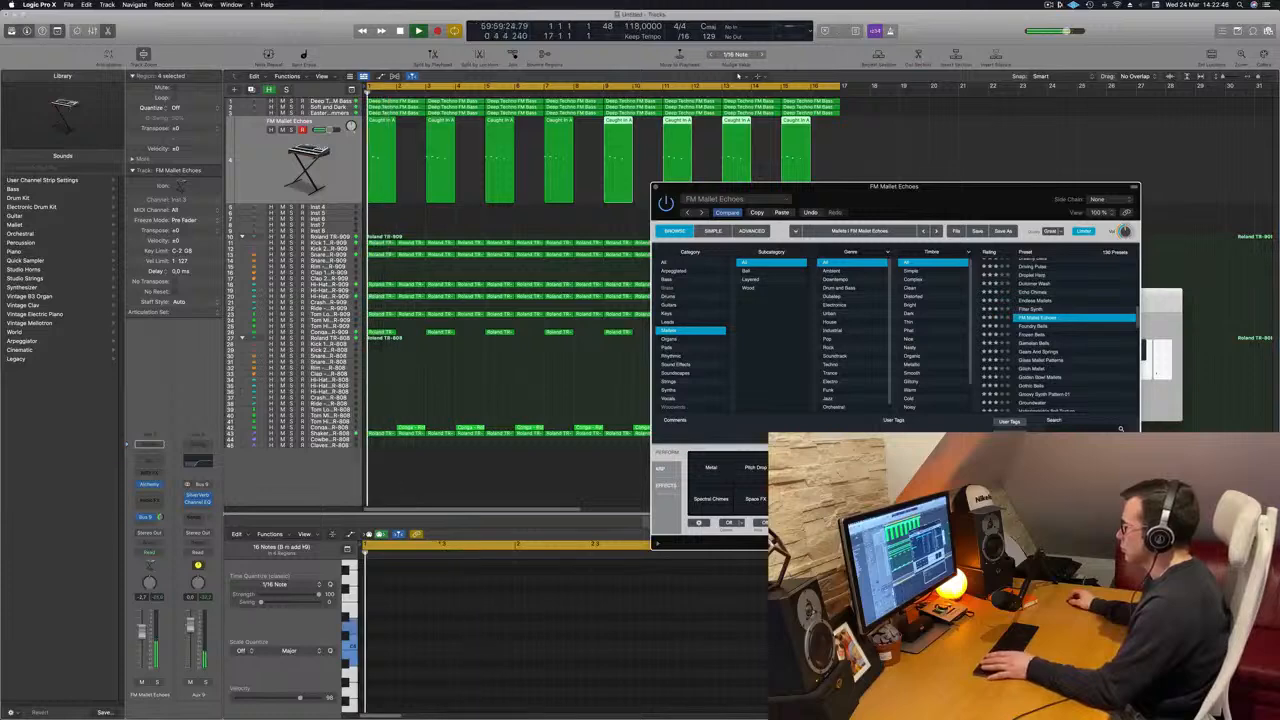
Audition the Frozen Bells, Groundwater and Groovy Synth Pattern 01 presets on the bell track
left_click(1032, 335)
scroll(1072, 341, "down", 2)
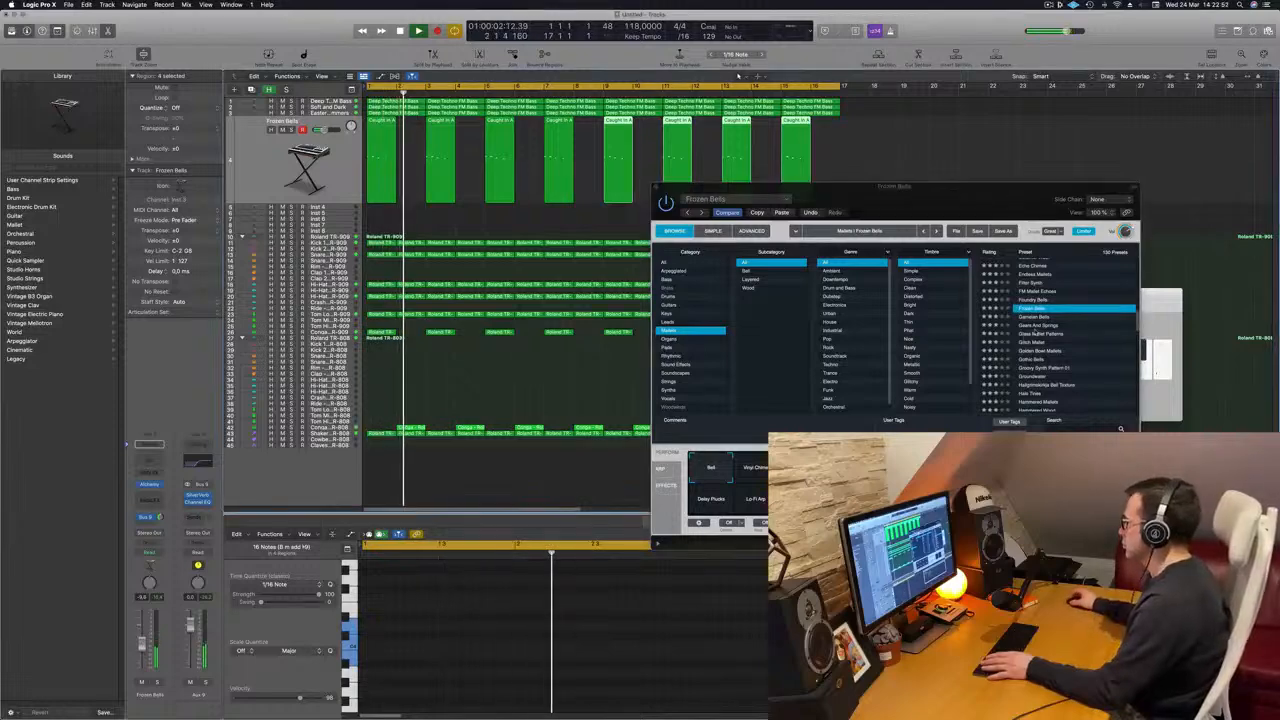
key("space")
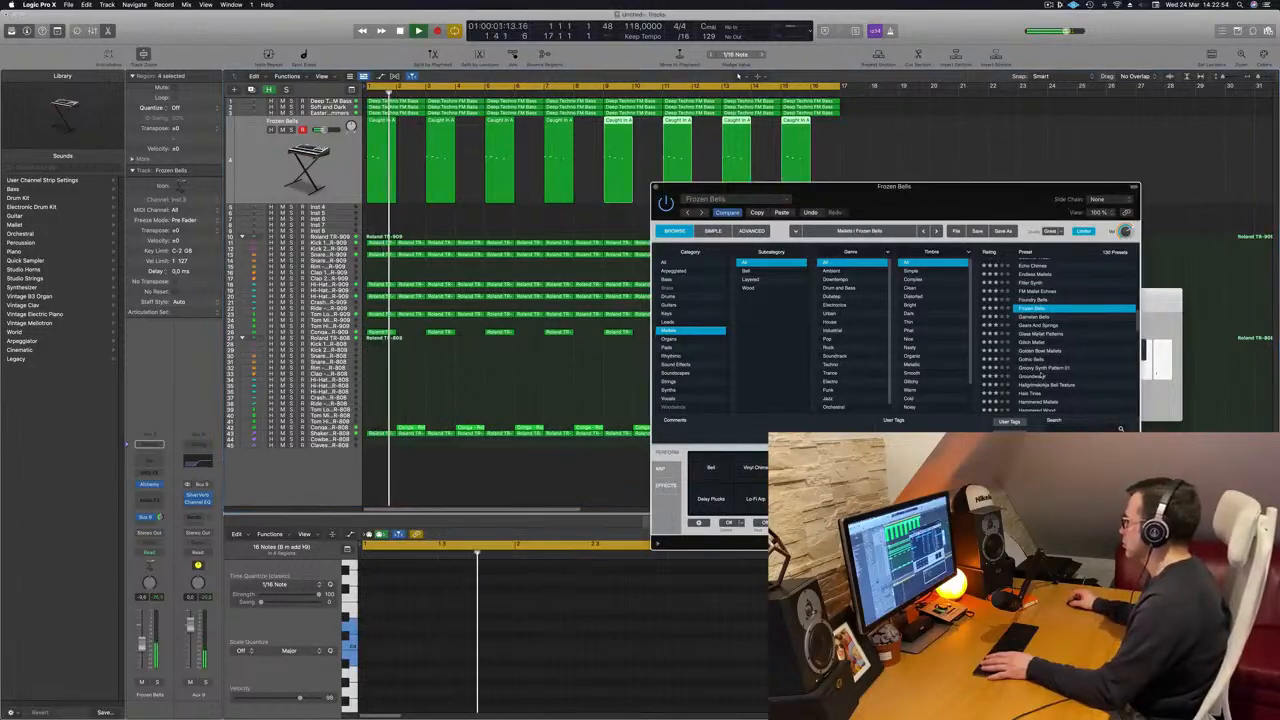
left_click(1050, 376)
scroll(1090, 337, "down", 3)
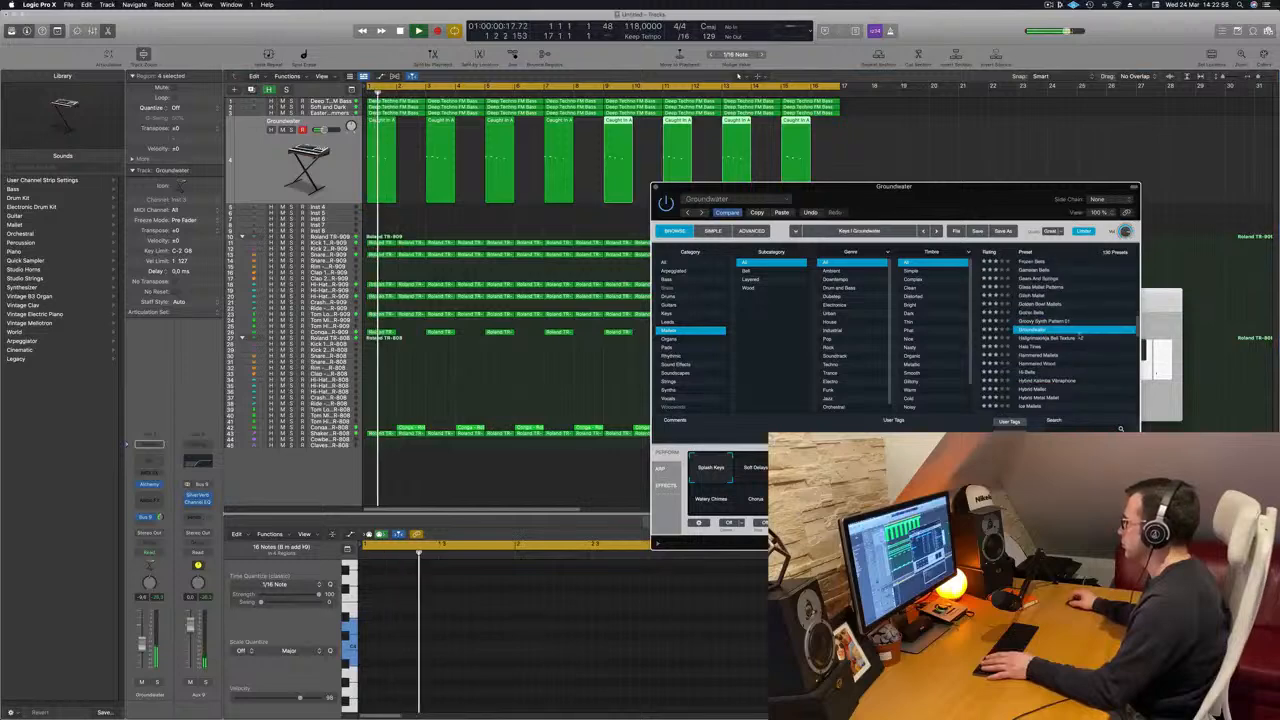
left_click(1050, 321)
scroll(1091, 325, "down", 2)
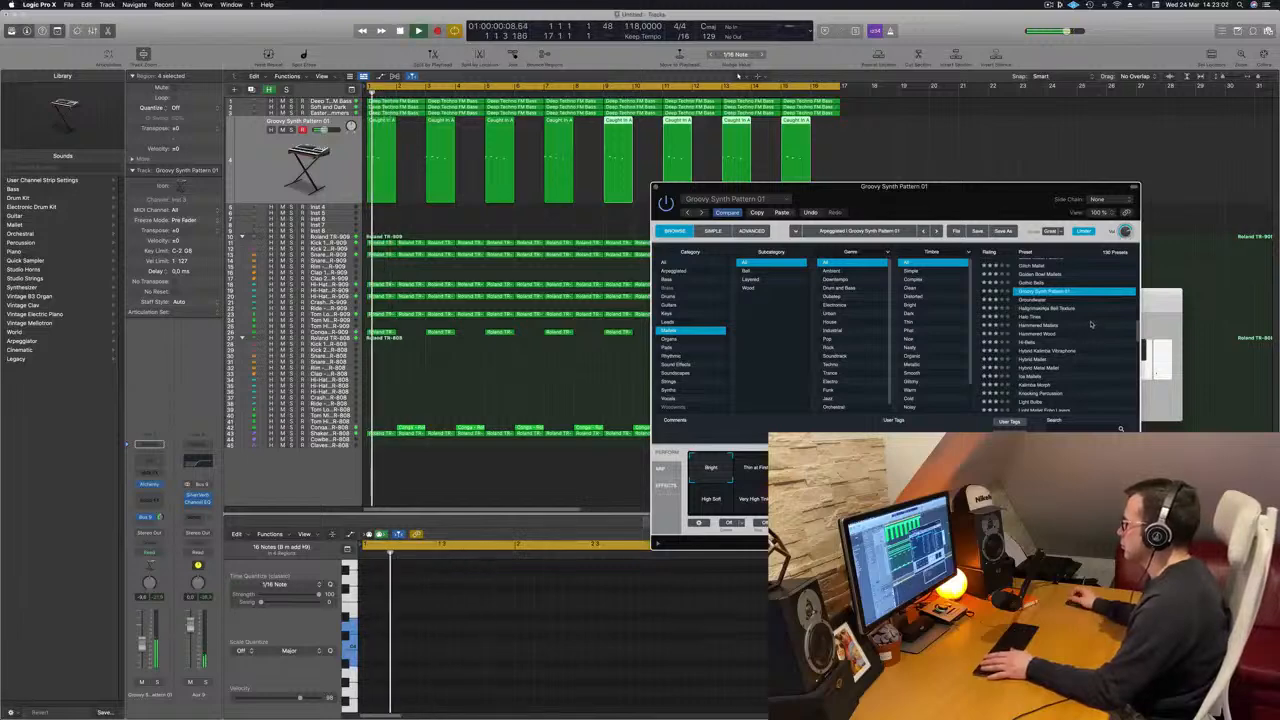
Load the Hammered Mallets preset and try its performance snapshots before returning to Warm Piano
left_click(1040, 325)
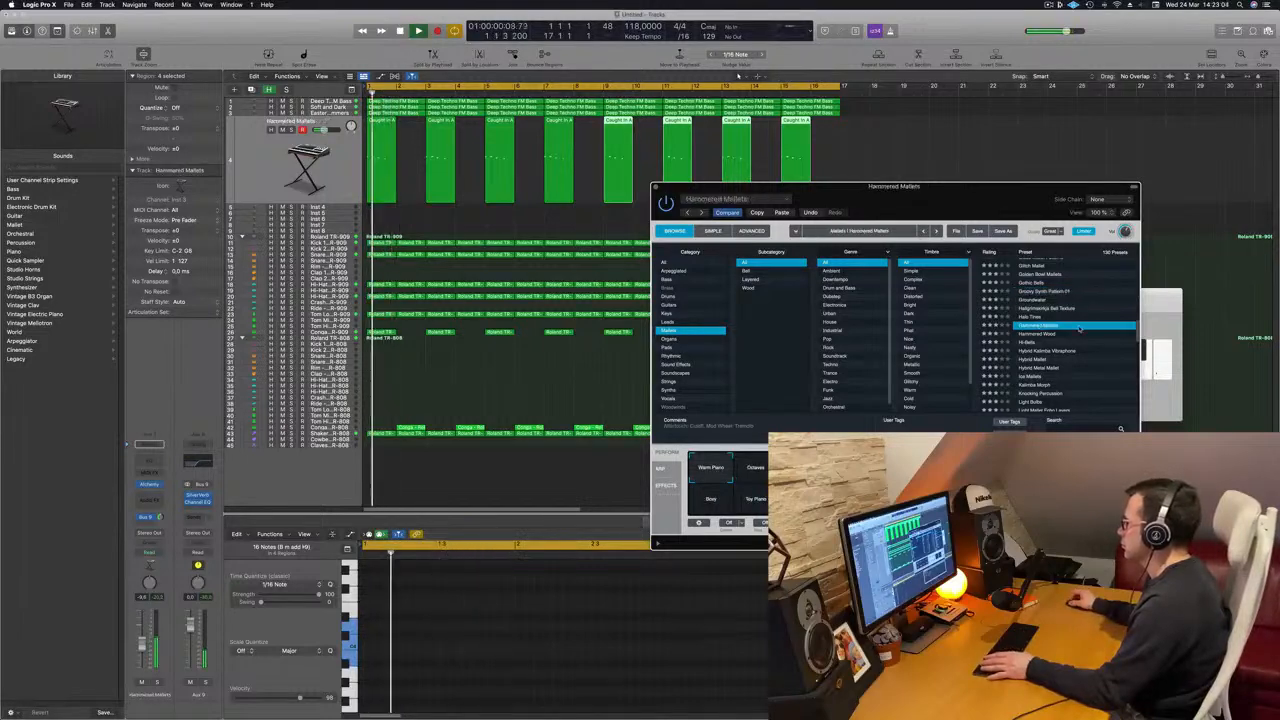
scroll(1060, 328, "down", 1)
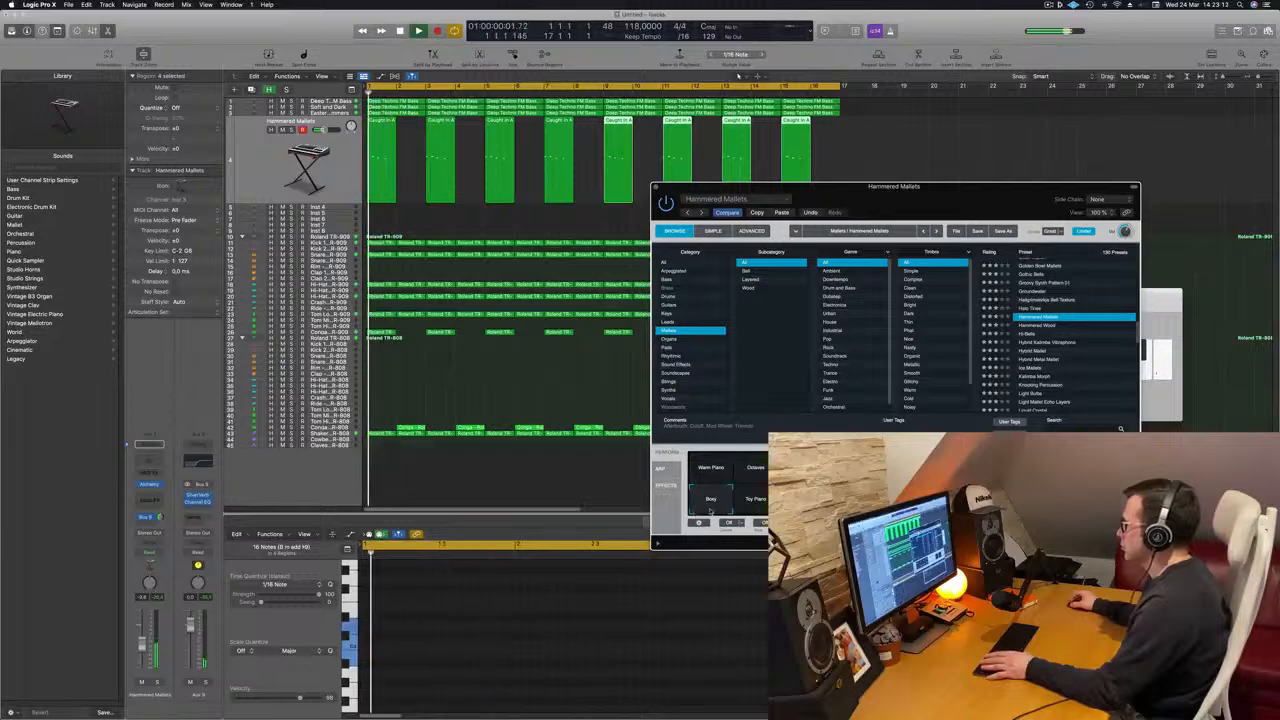
left_click_drag(753, 510, 752, 486)
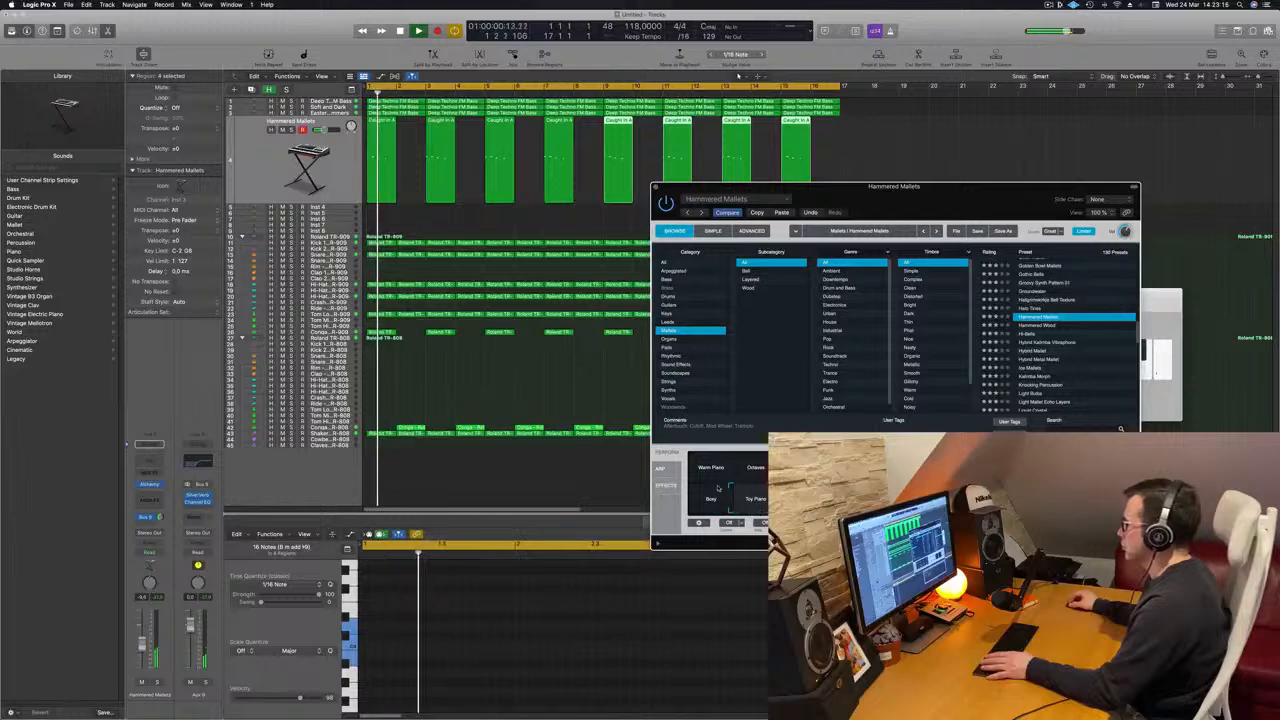
left_click_drag(717, 488, 716, 463)
Load the Hybrid Mallet preset on the bell track and move the synth window clear of the mallet list's surroundings
left_click_drag(1004, 206, 975, 206)
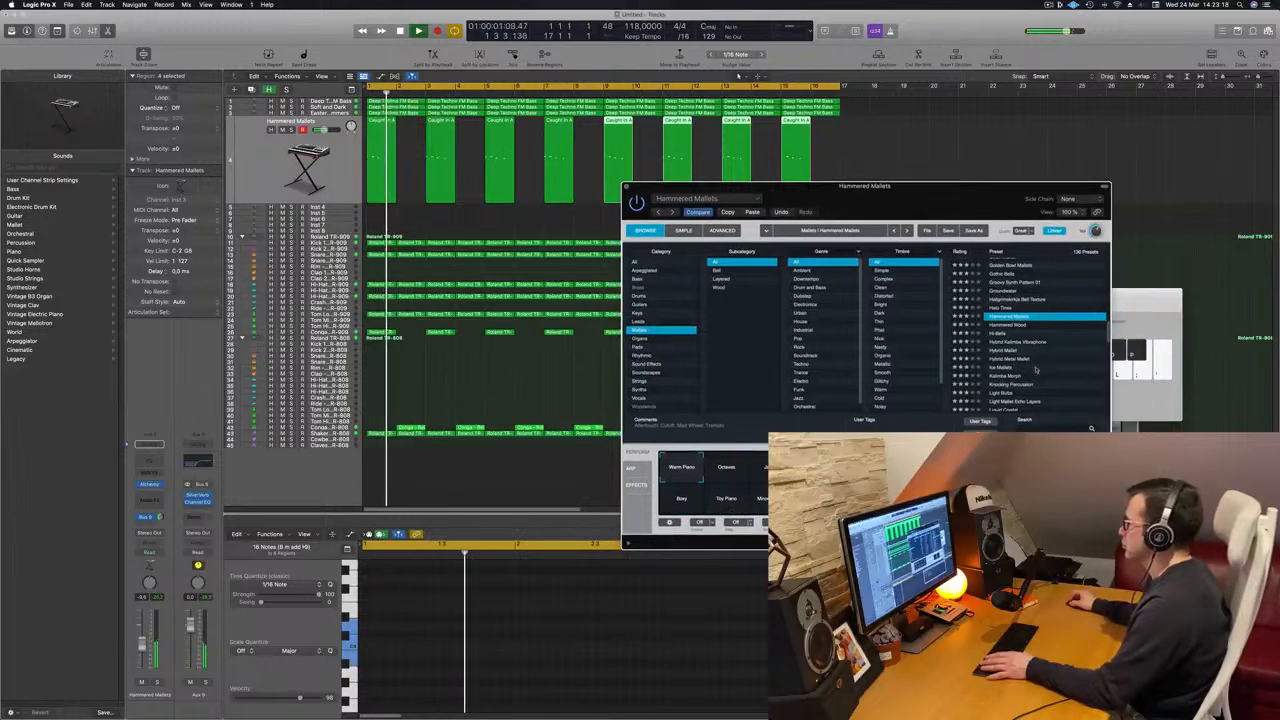
left_click(1013, 351)
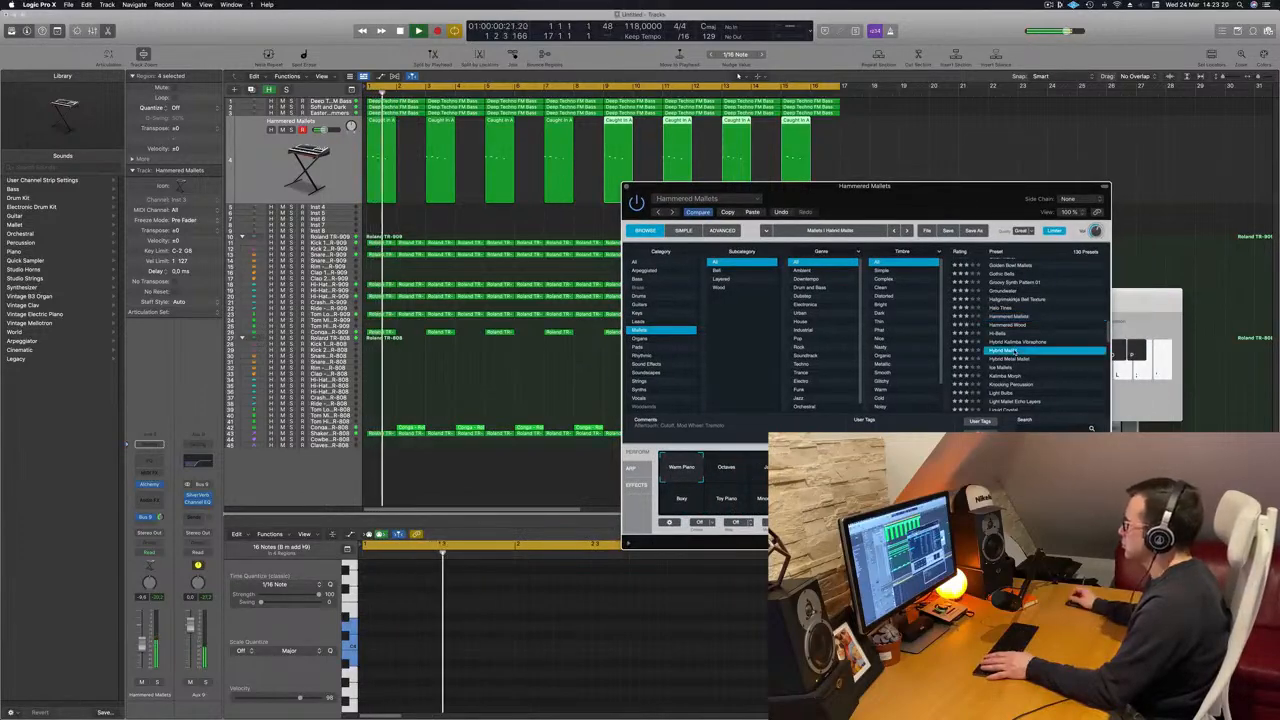
left_click_drag(927, 212, 907, 149)
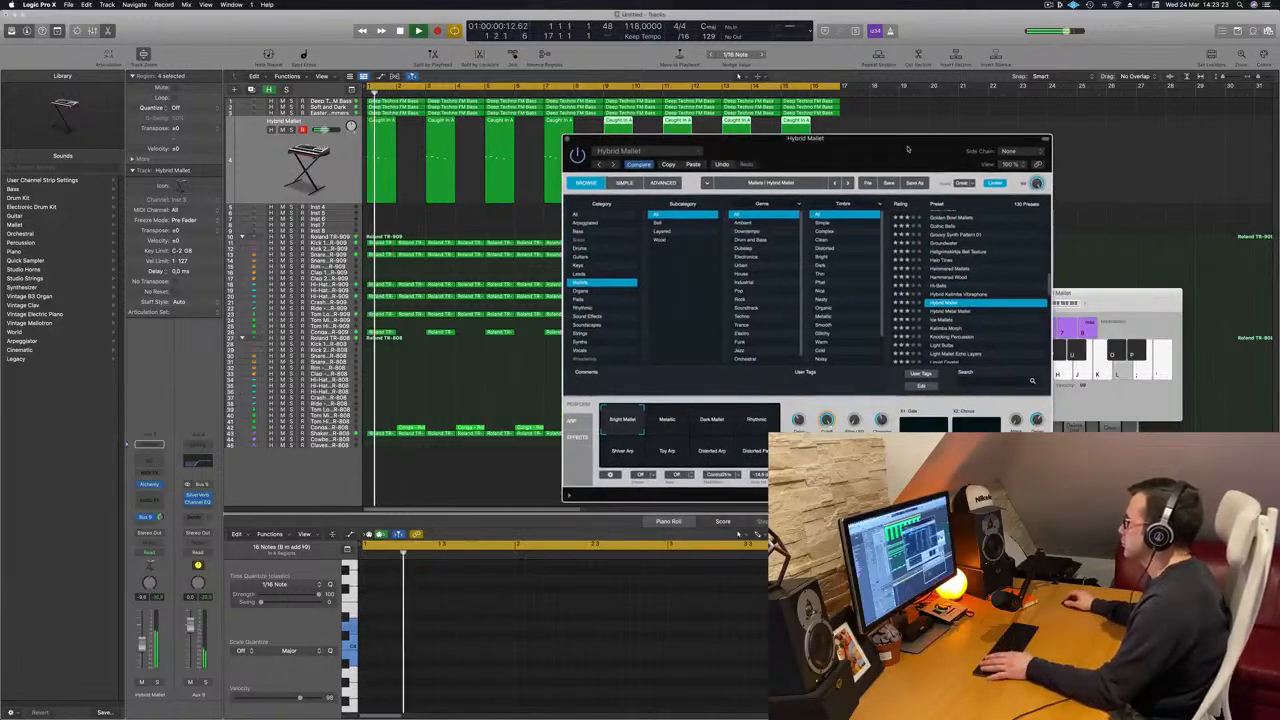
Balance the Hybrid Mallet track's volume and reverb send while replaying the loop from the start
left_click(152, 589)
key("Return")
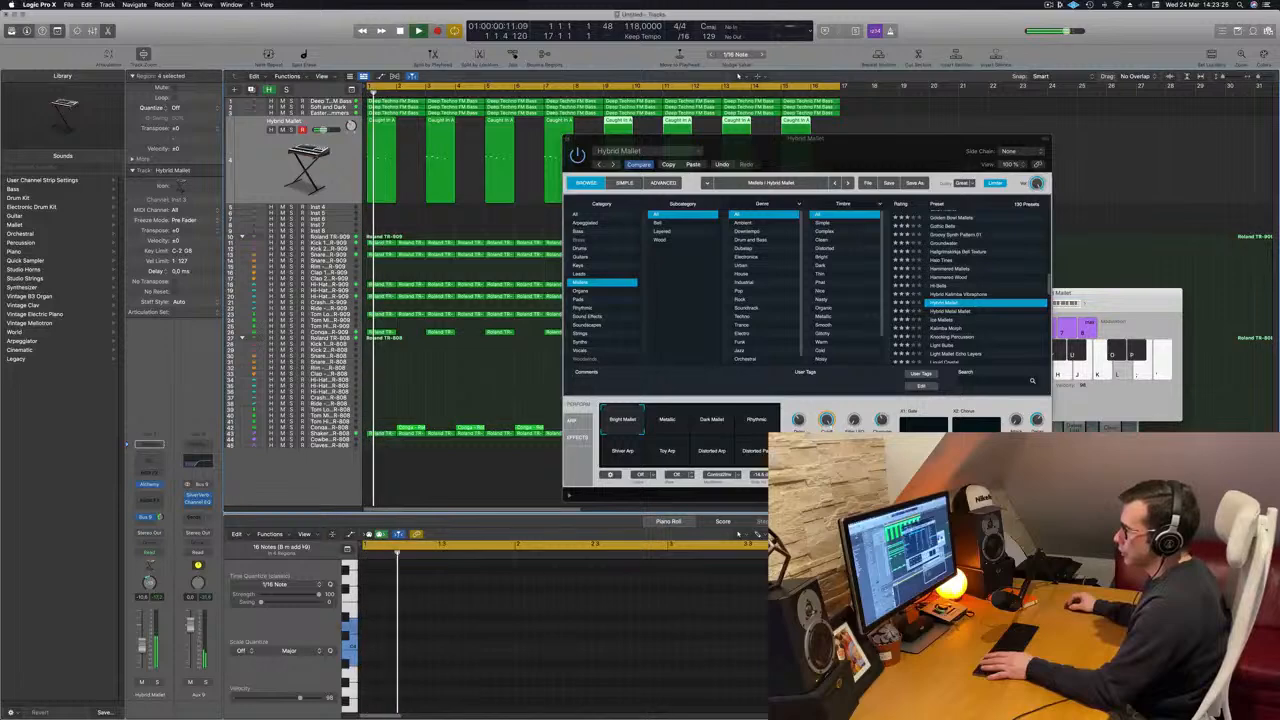
key("Return")
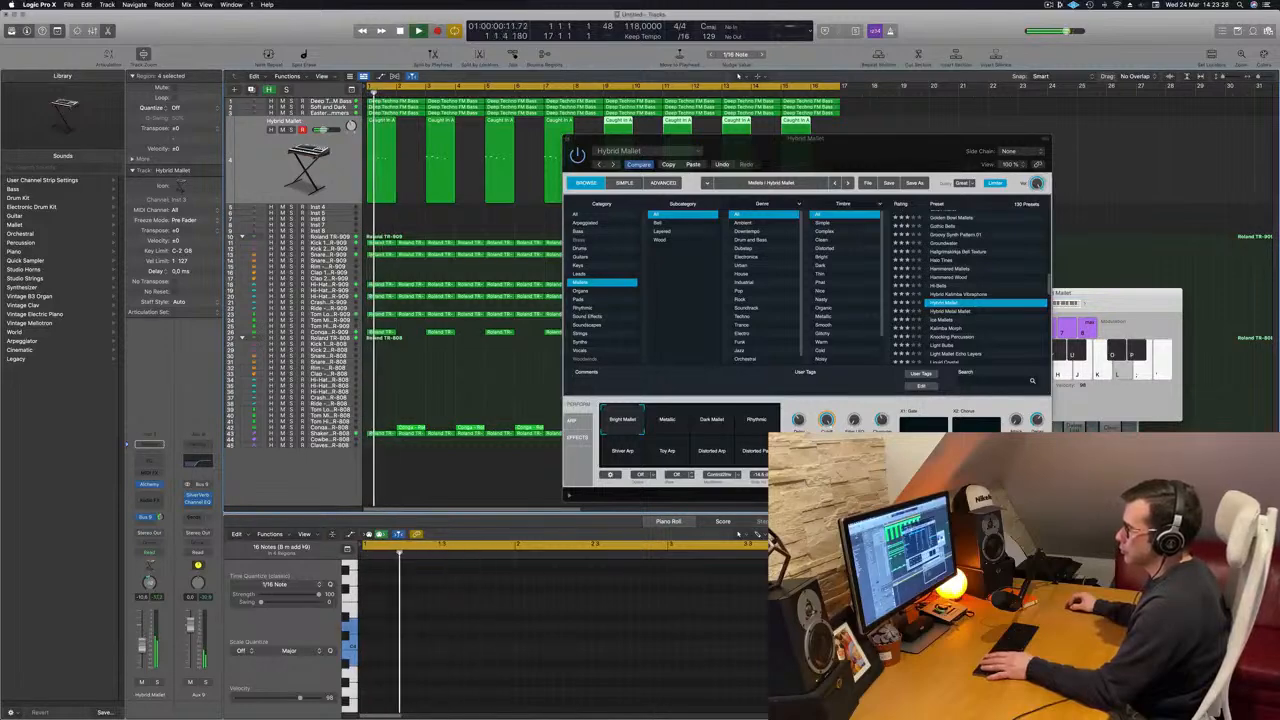
key("Return")
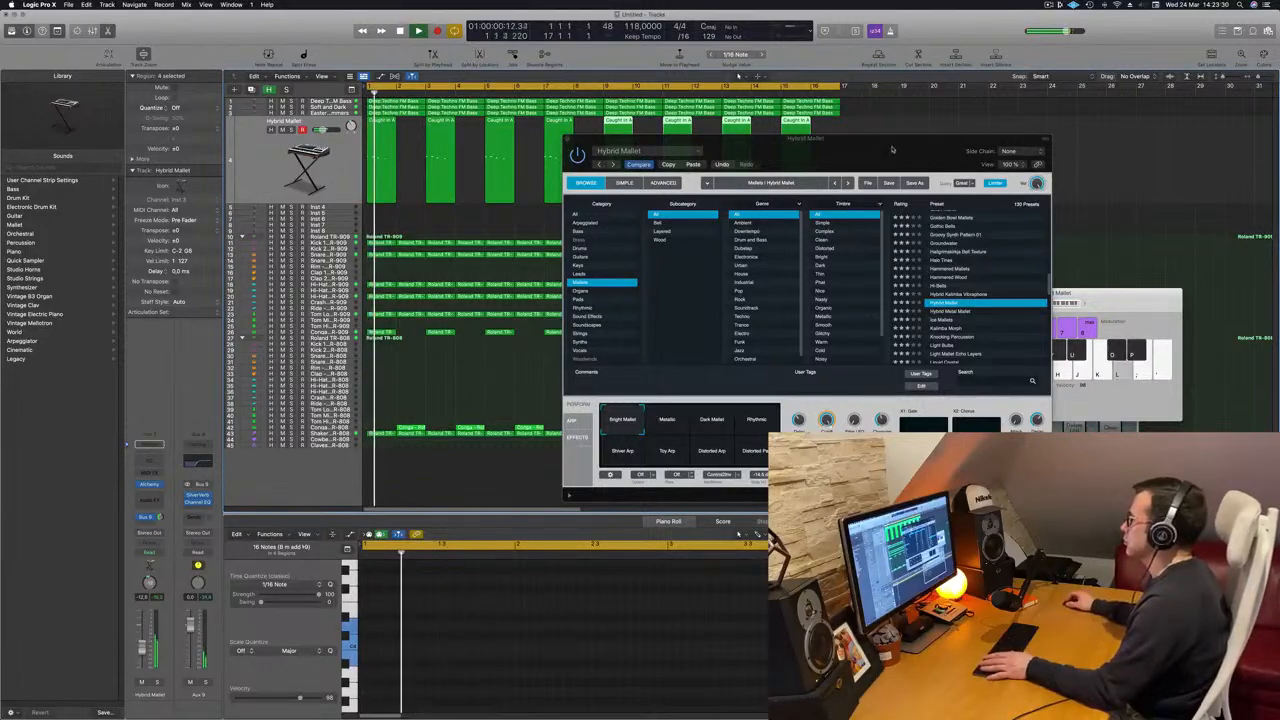
left_click_drag(892, 149, 962, 159)
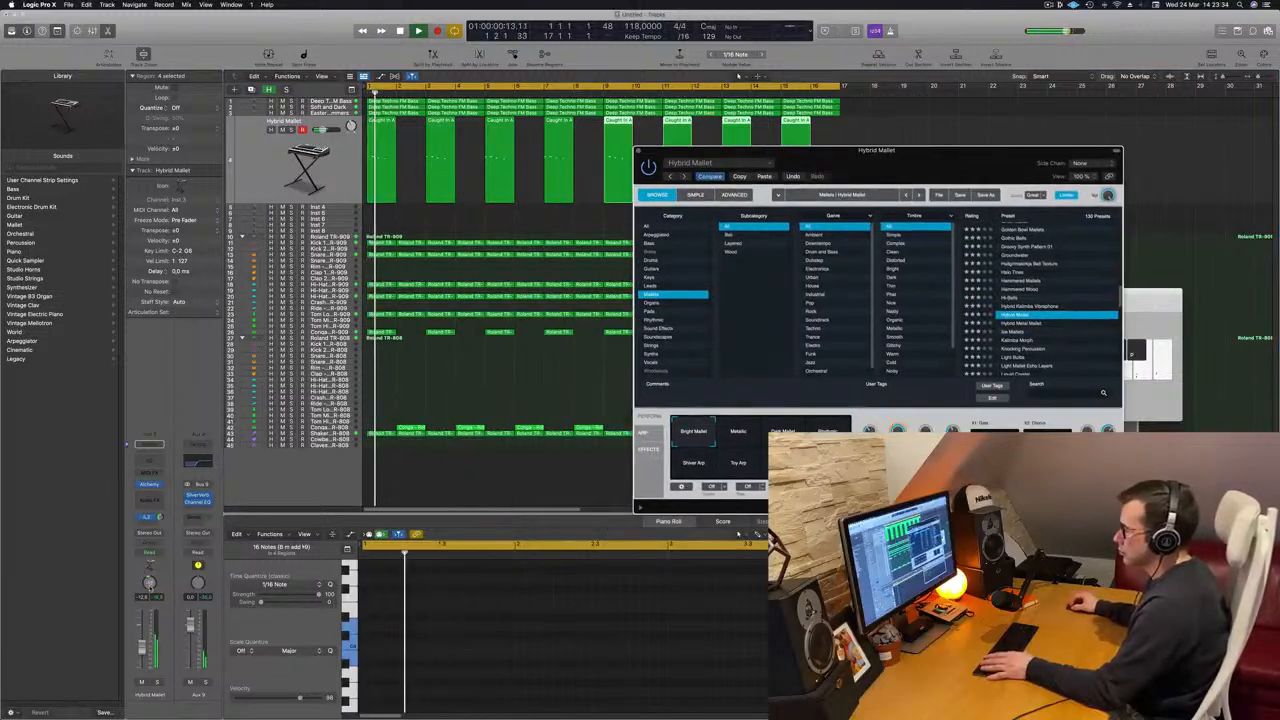
key("Return")
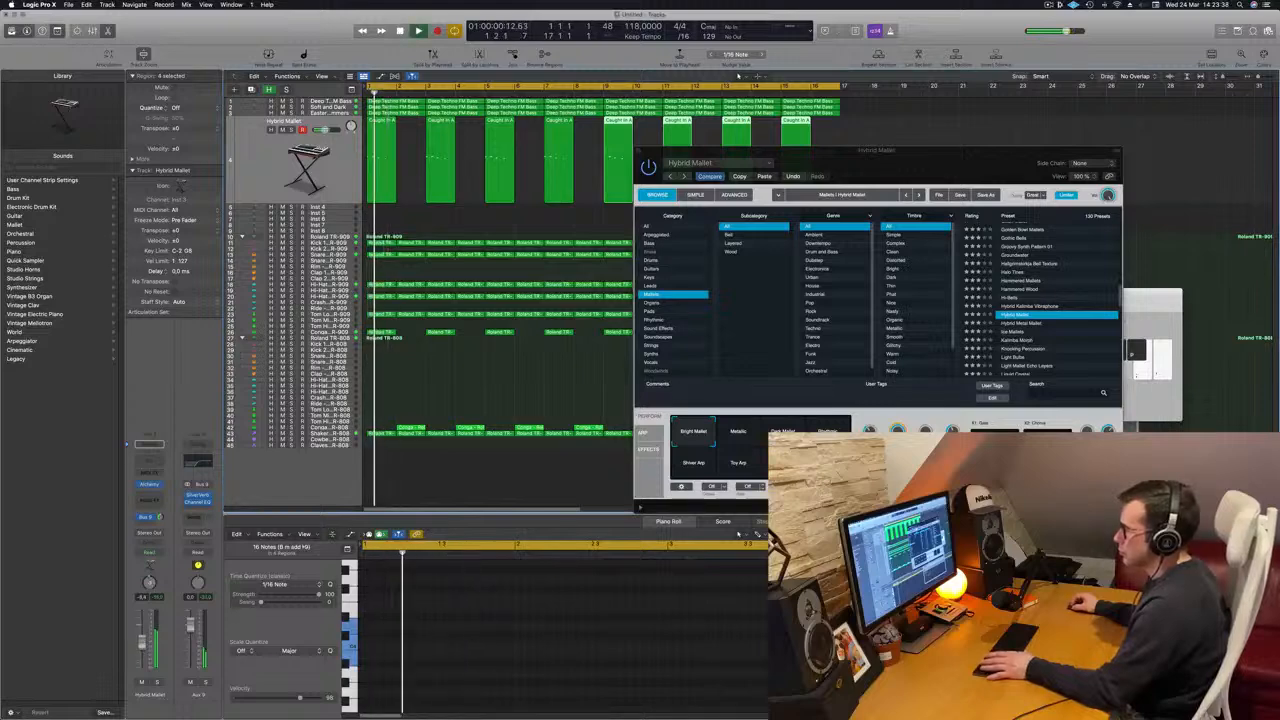
Select all Hybrid Mallet regions and duplicate the track with its settings directly below
left_click(278, 157)
key("space")
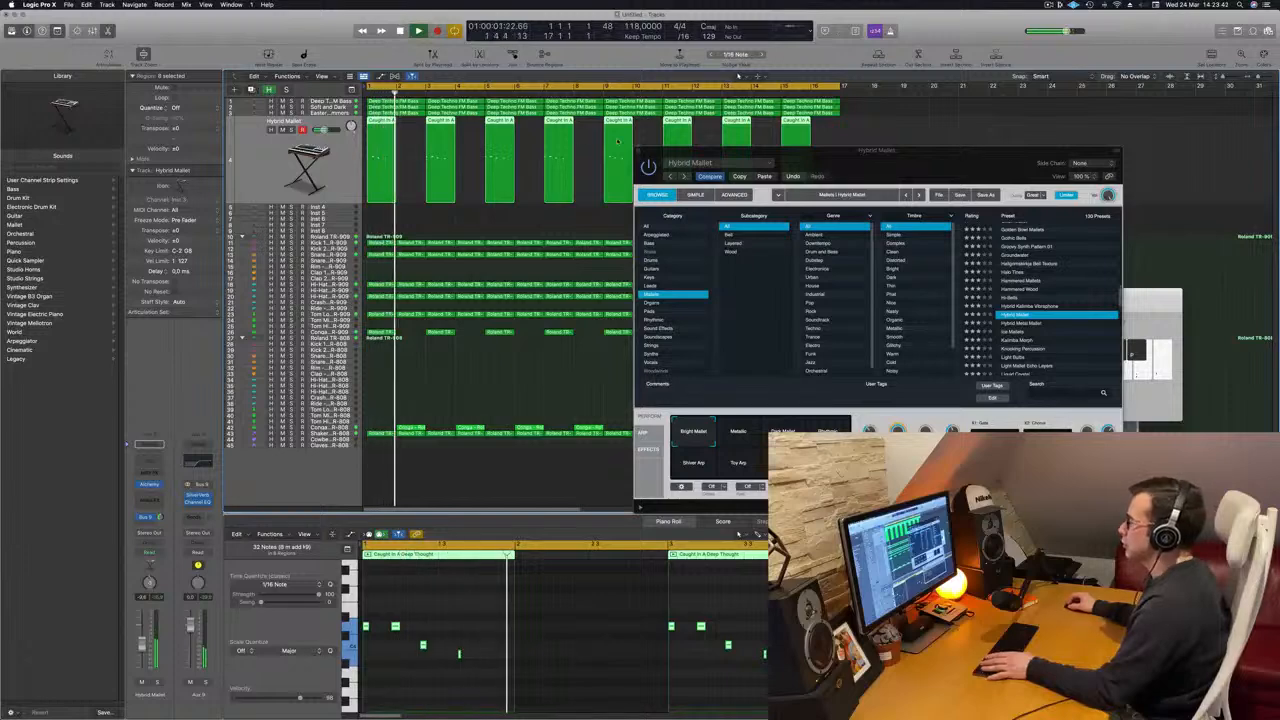
left_click_drag(848, 151, 804, 304)
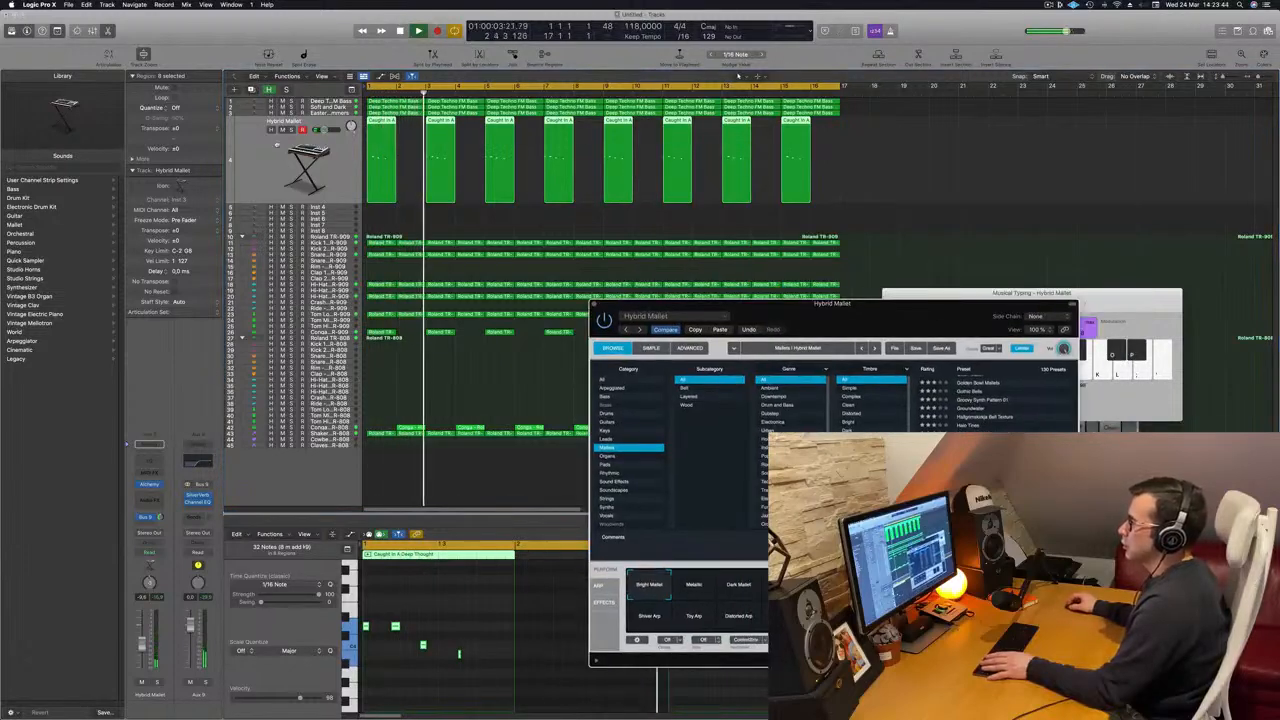
key("Delete")
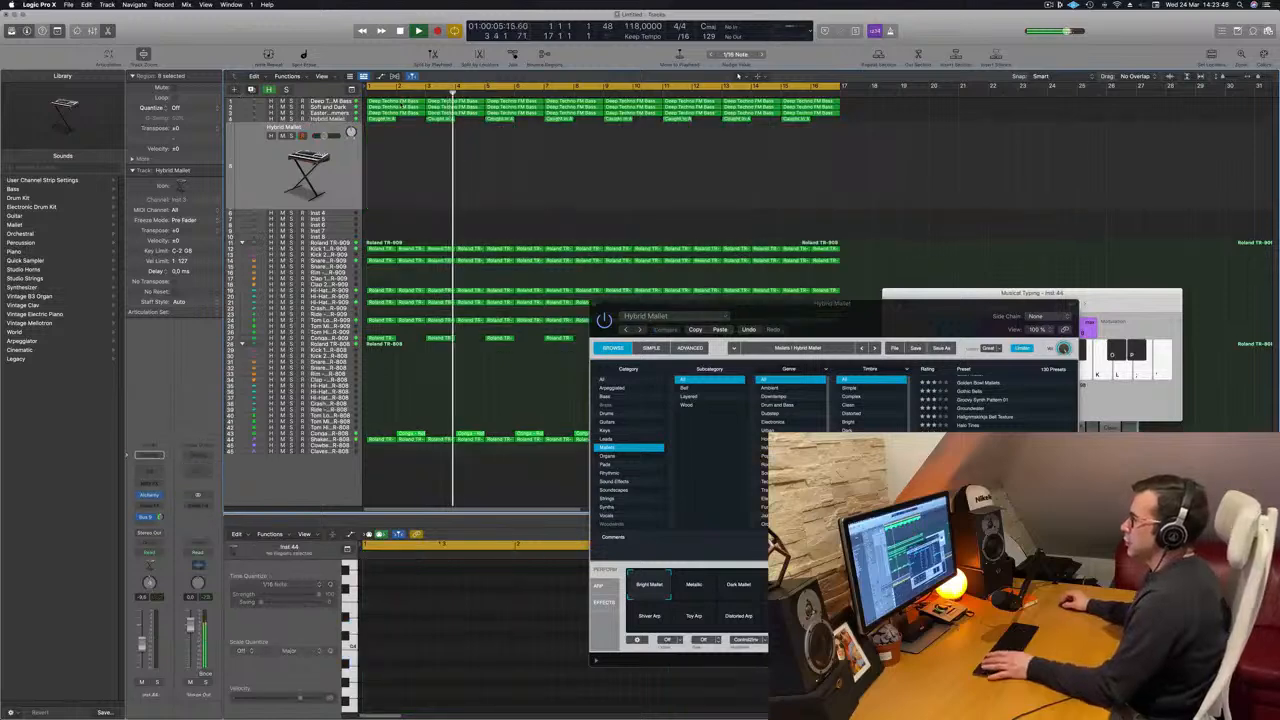
Copy the bar 1 mallet region to bar 2 on the duplicated track and move the synth window off the note editor
key("Return")
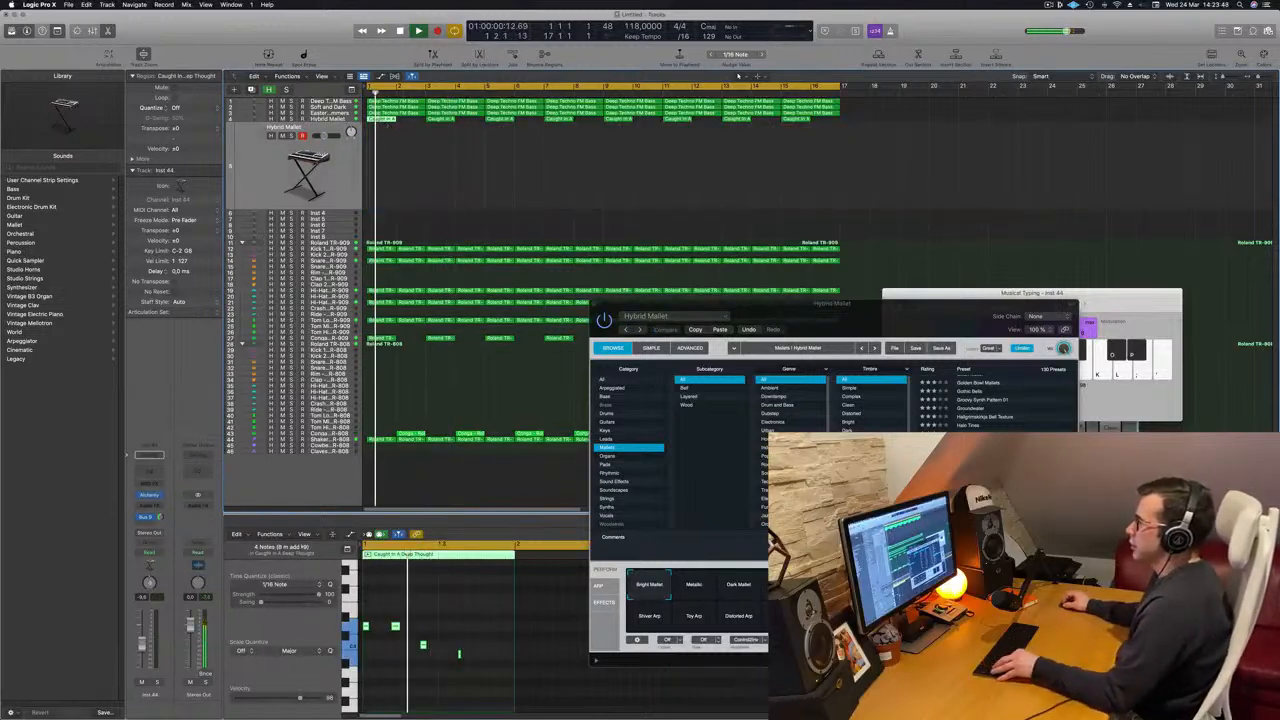
left_click_drag(380, 118, 415, 152)
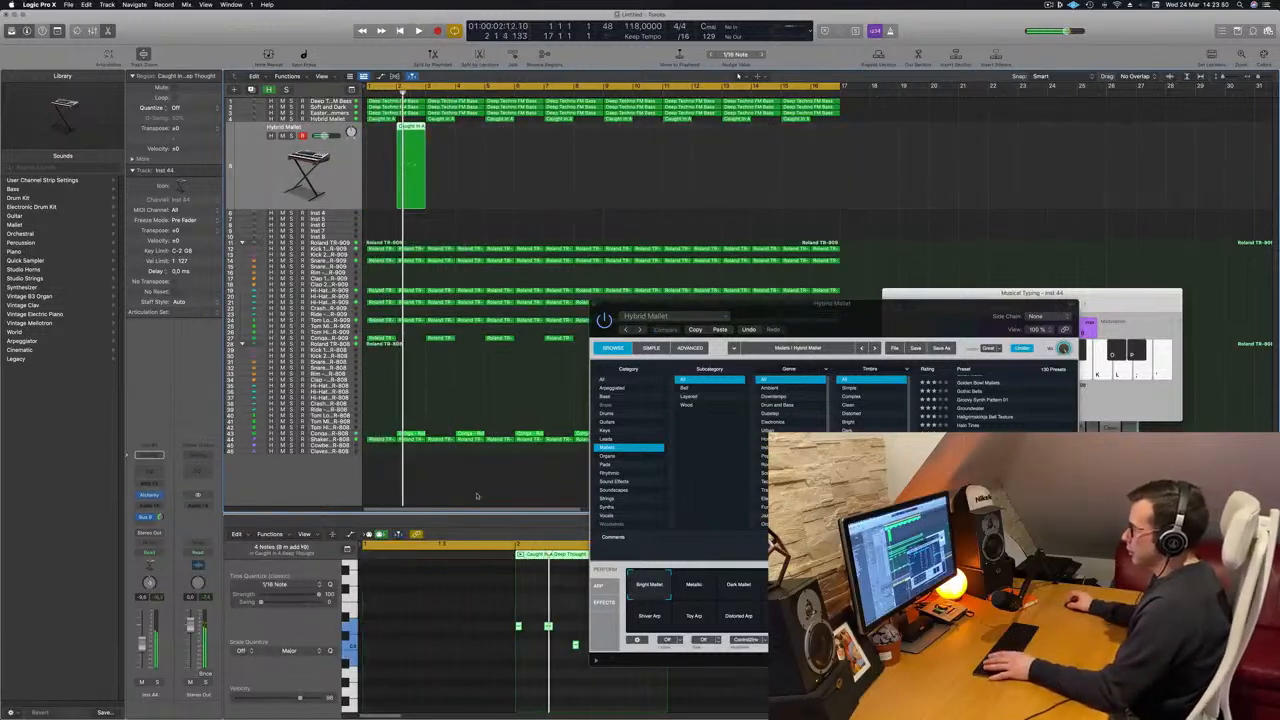
left_click_drag(690, 308, 1125, 282)
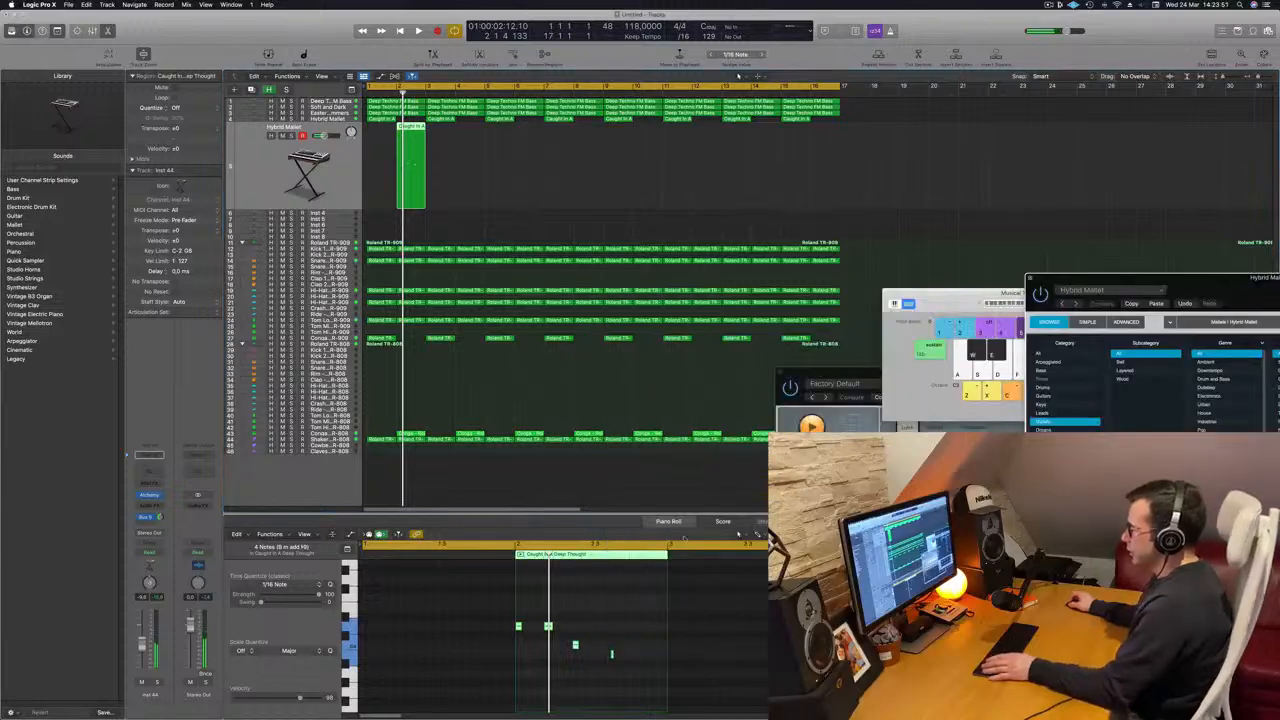
Reduce the bar 2 region to two notes by lowering the first note to the third's pitch and deleting the last two
left_click(576, 645)
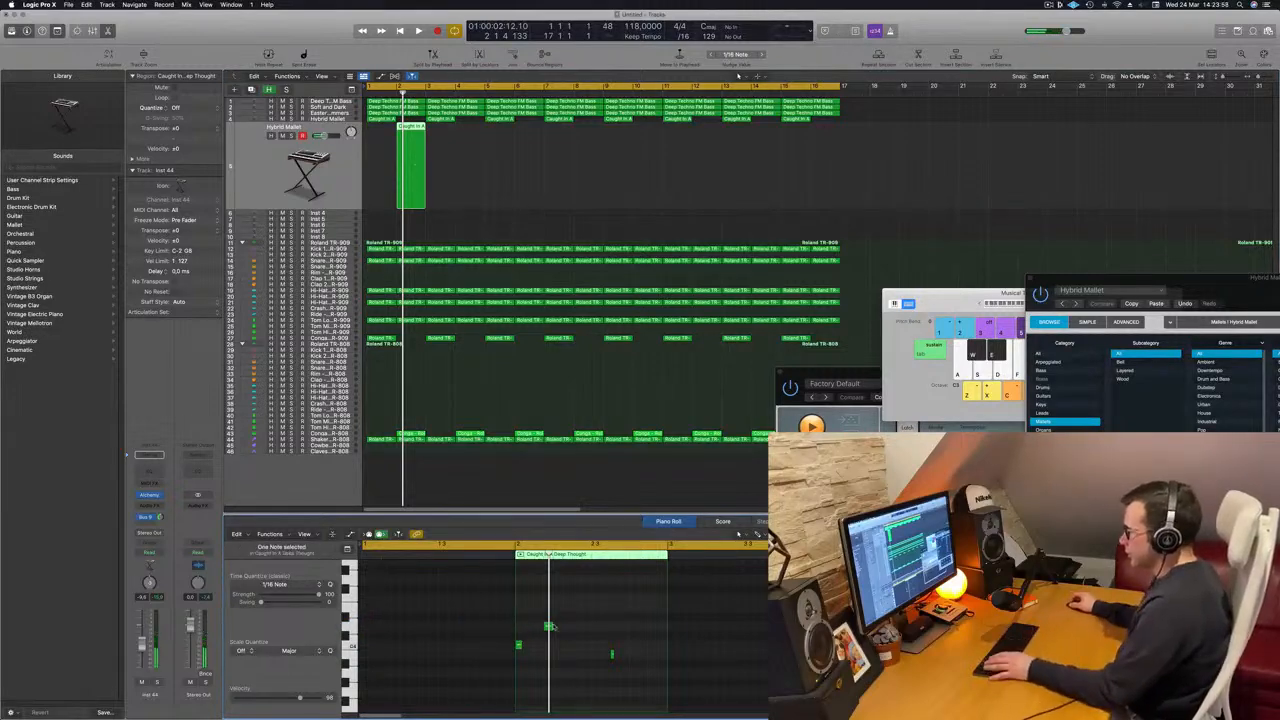
key("space")
left_click_drag(640, 627, 602, 684)
key("Delete")
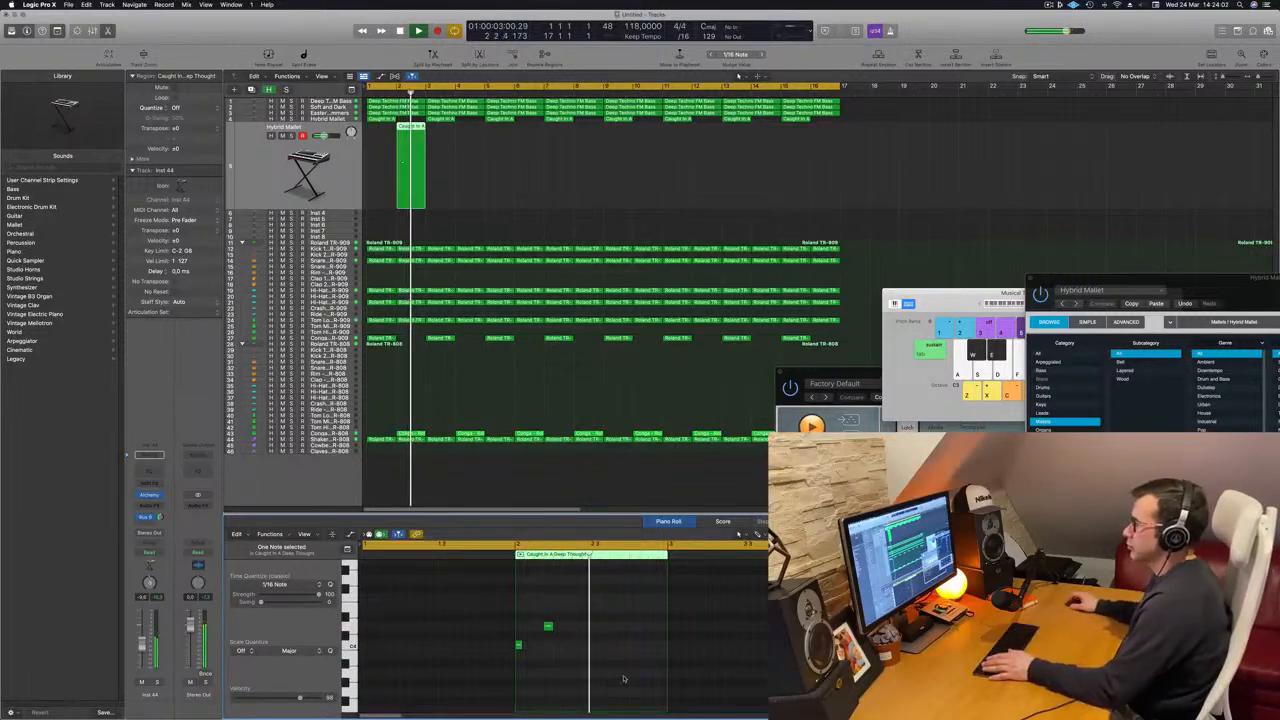
key("space")
key("space")
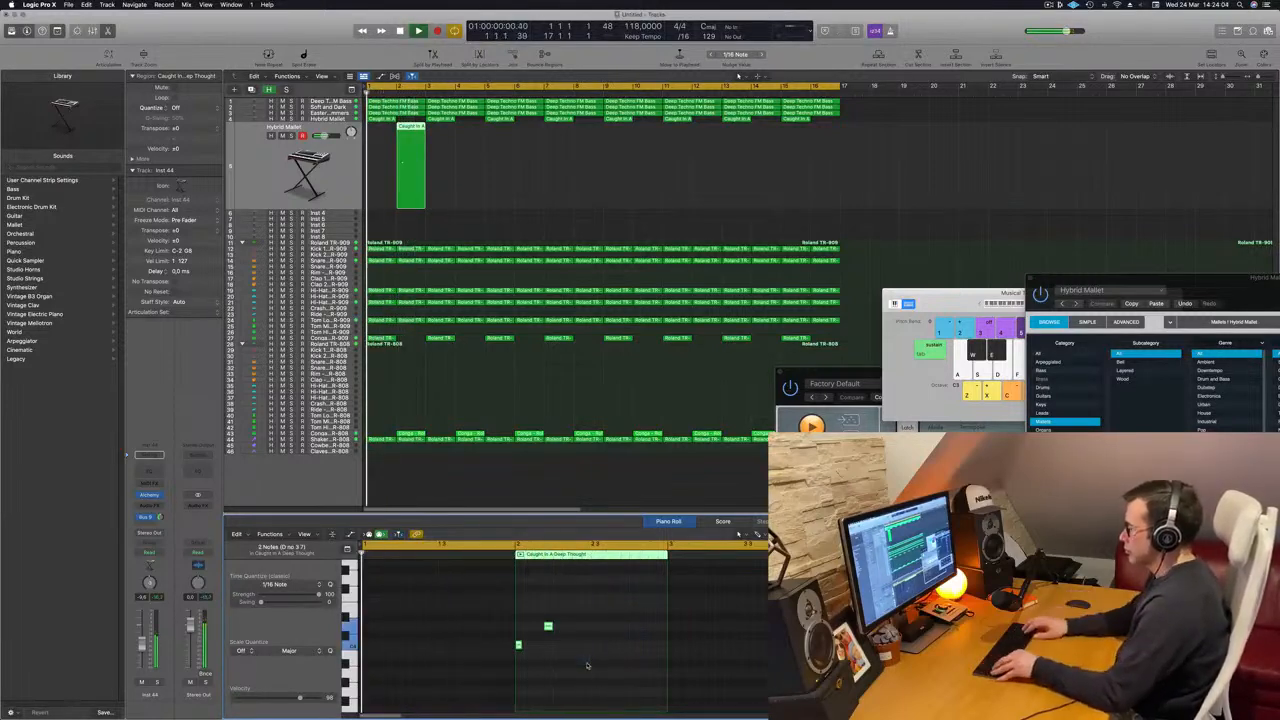
Shift the two notes in the bar 2 region one beat later and copy the region to bar 4
key("alt+Right")
key("alt+Right")
key("alt+Right")
key("alt+Right")
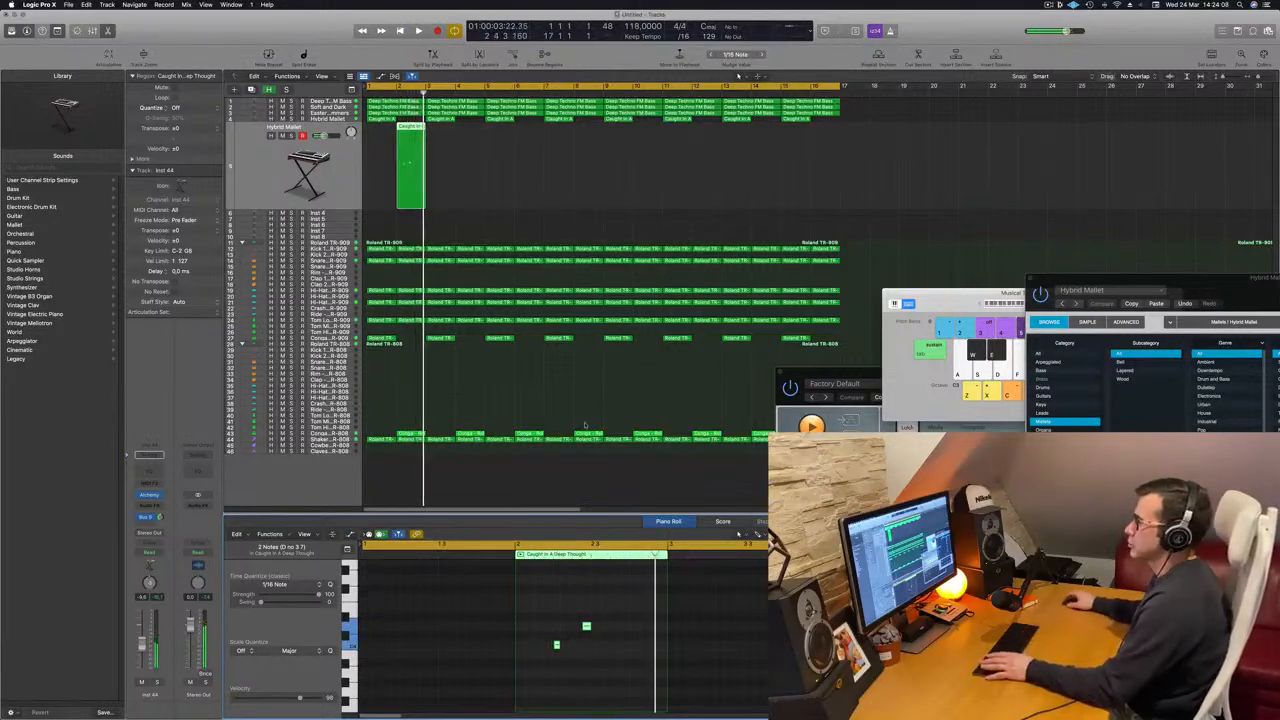
left_click_drag(410, 162, 470, 134)
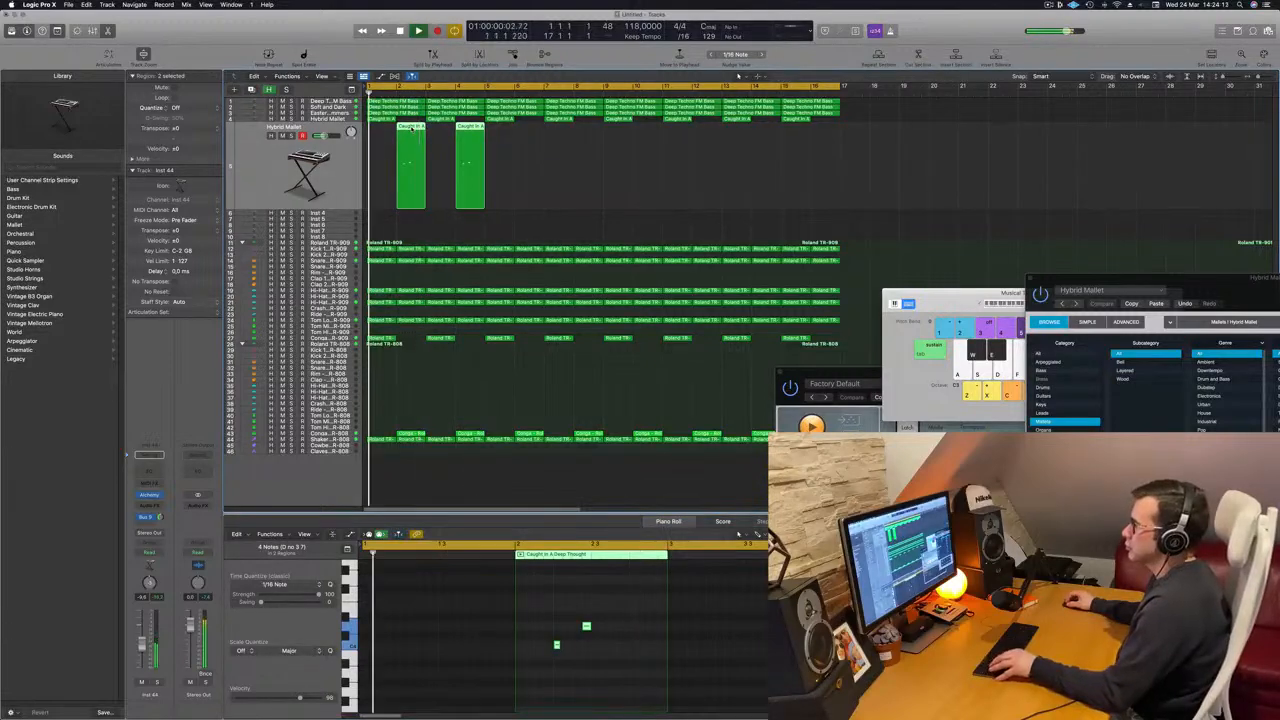
Duplicate the two notes in the bar 2 region six sixteenths later to form a four-note phrase
mouse_move(538, 607)
left_mouse_down()
mouse_move(611, 655)
mouse_move(593, 645)
left_mouse_up()
key("space")
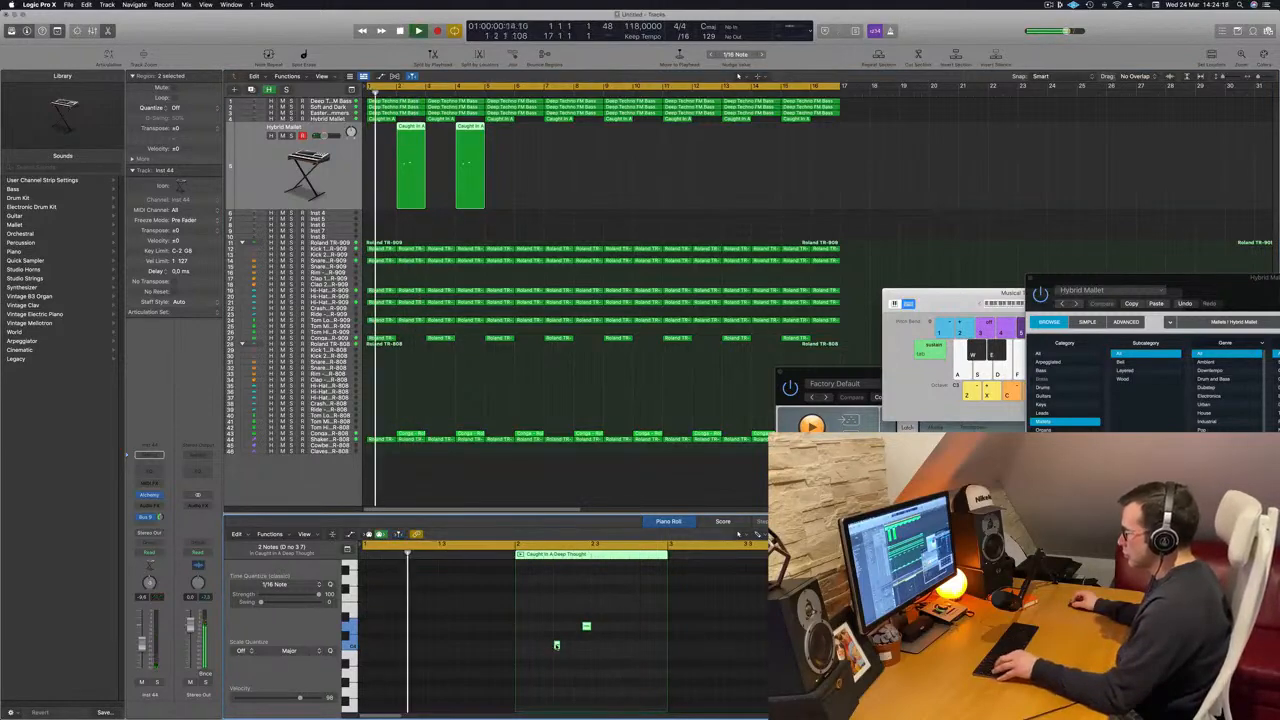
left_click_drag(557, 646, 614, 648)
scroll(561, 649, "left", 2)
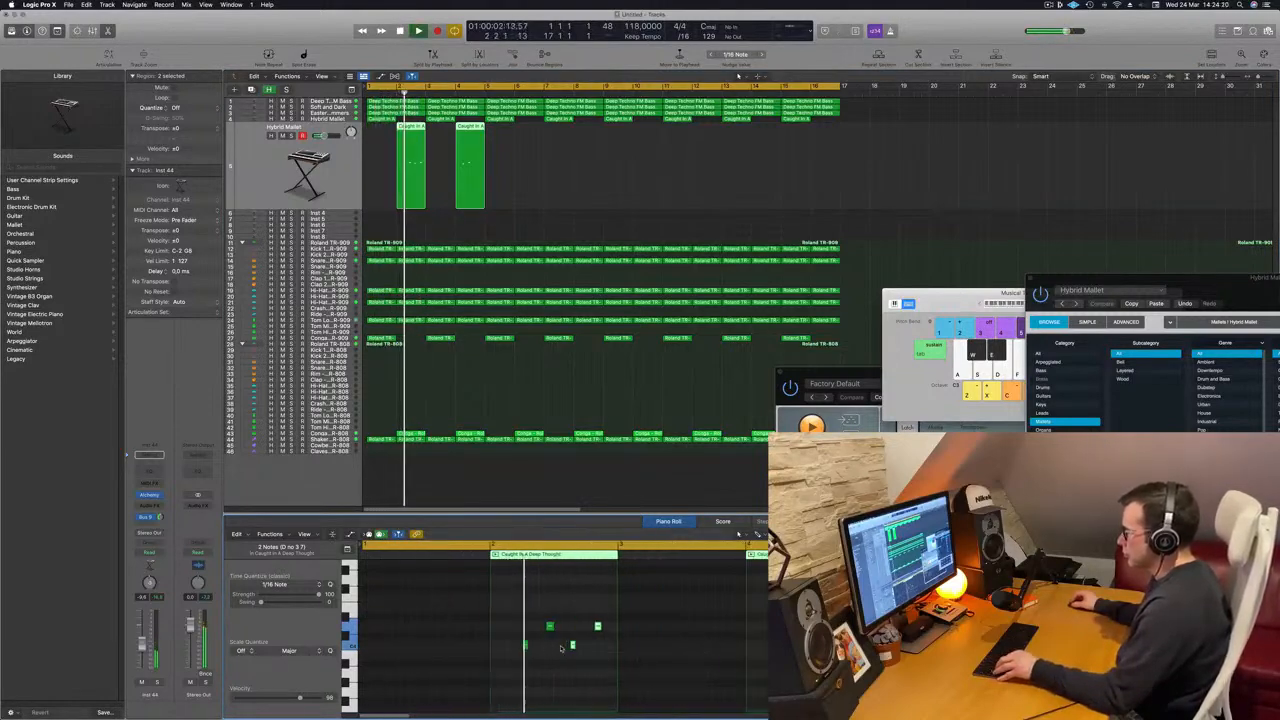
scroll(561, 648, "right", 2)
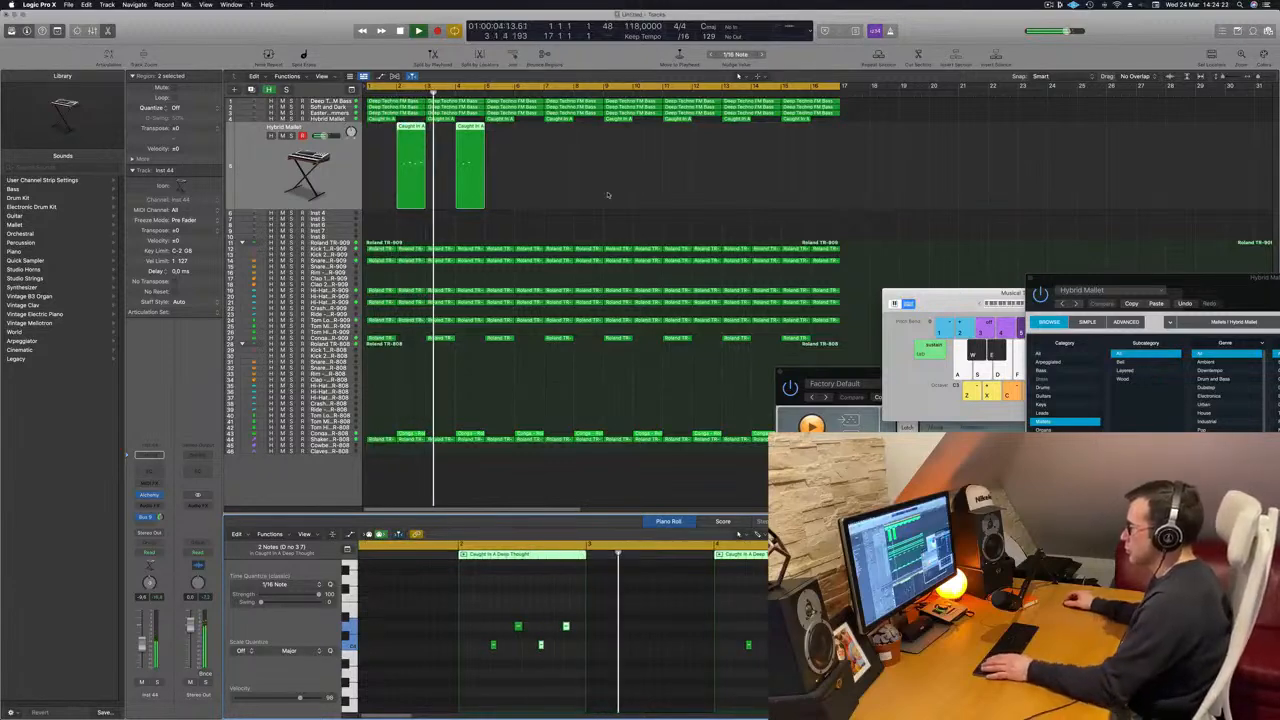
Delete the two-note region copy at bar 4 and reselect the bar 2 region
key("Return")
left_click(470, 165)
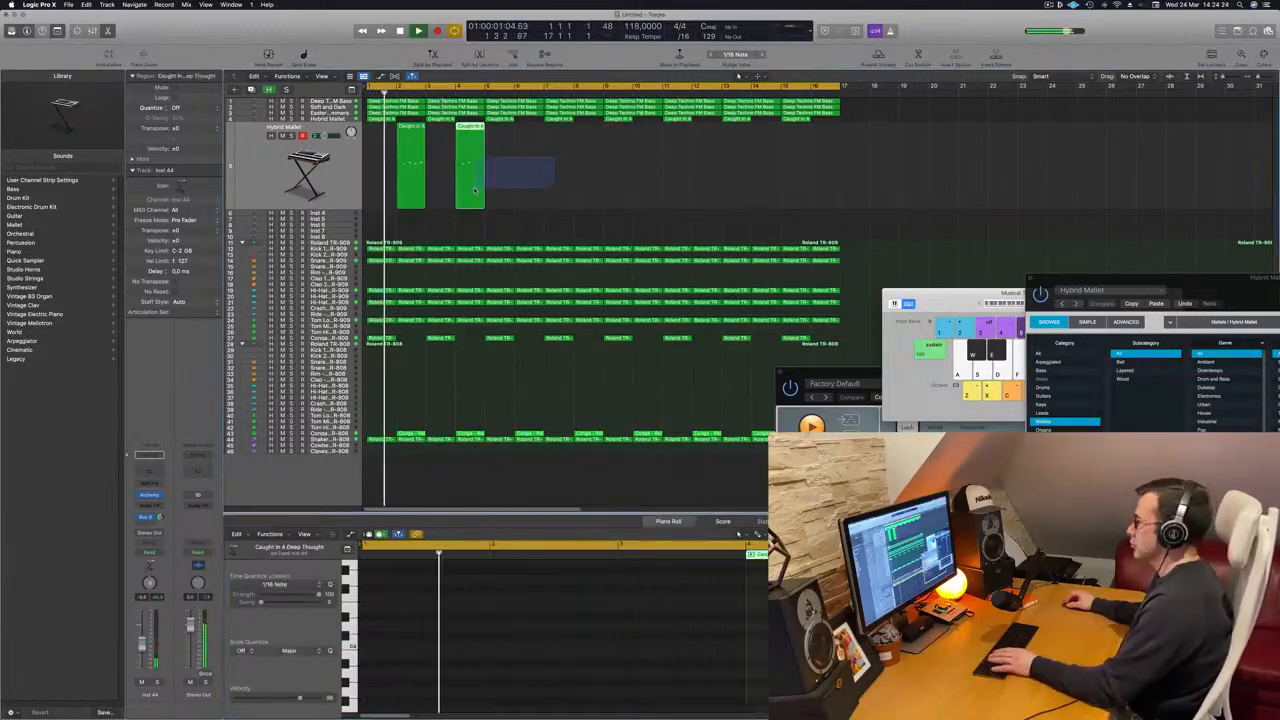
key("Delete")
left_click(417, 187)
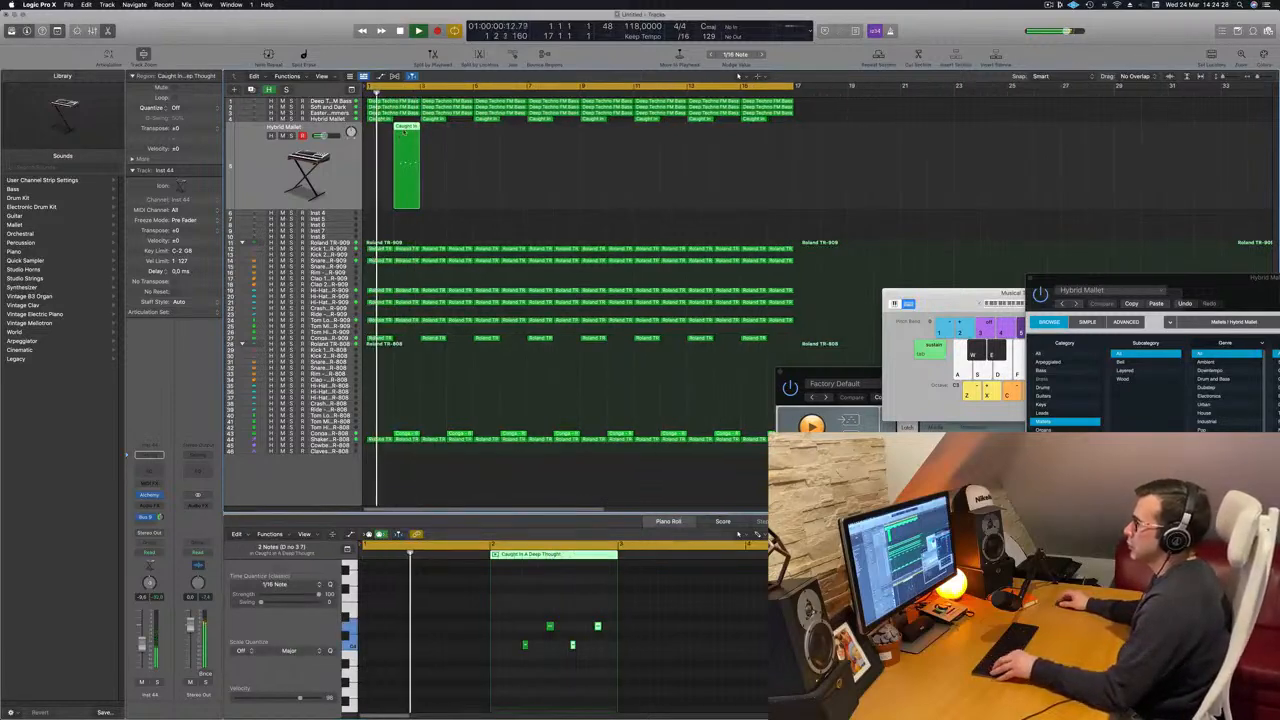
Copy the four-note mallet region to every even bar from bar 4 through bar 16
left_click_drag(410, 165, 463, 165)
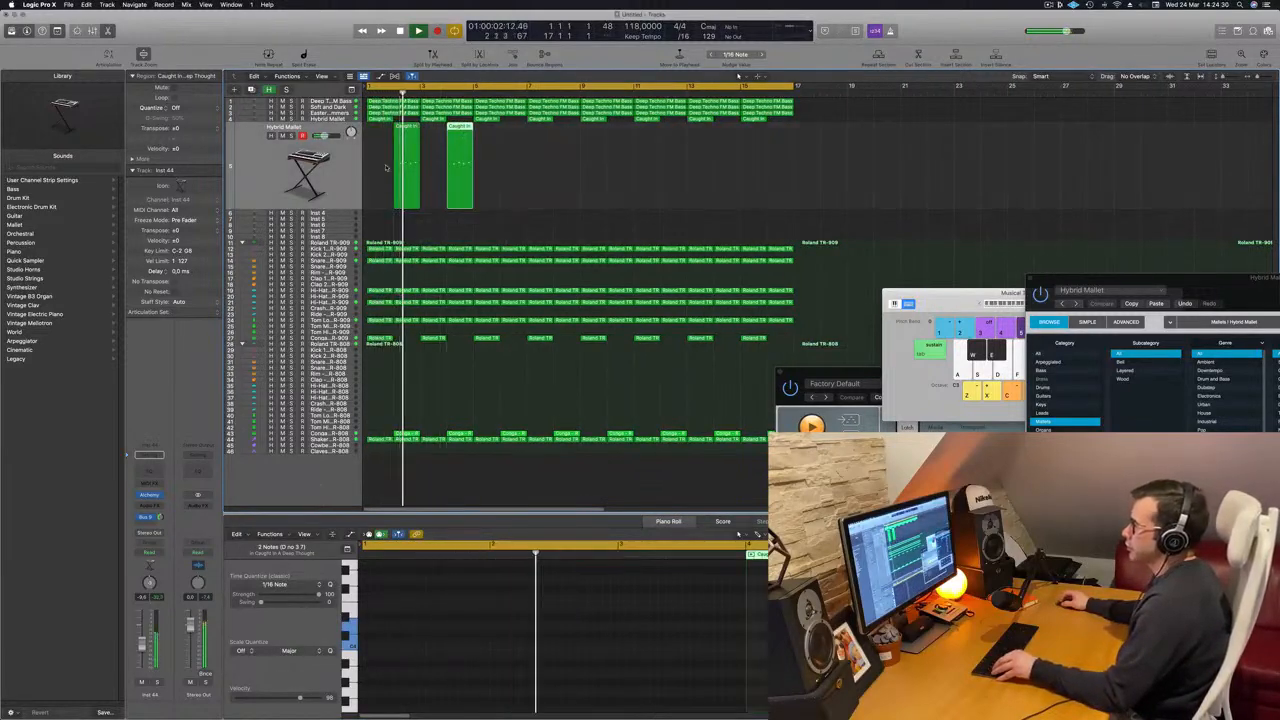
left_click_drag(559, 175, 559, 175)
left_click_drag(405, 128, 620, 148)
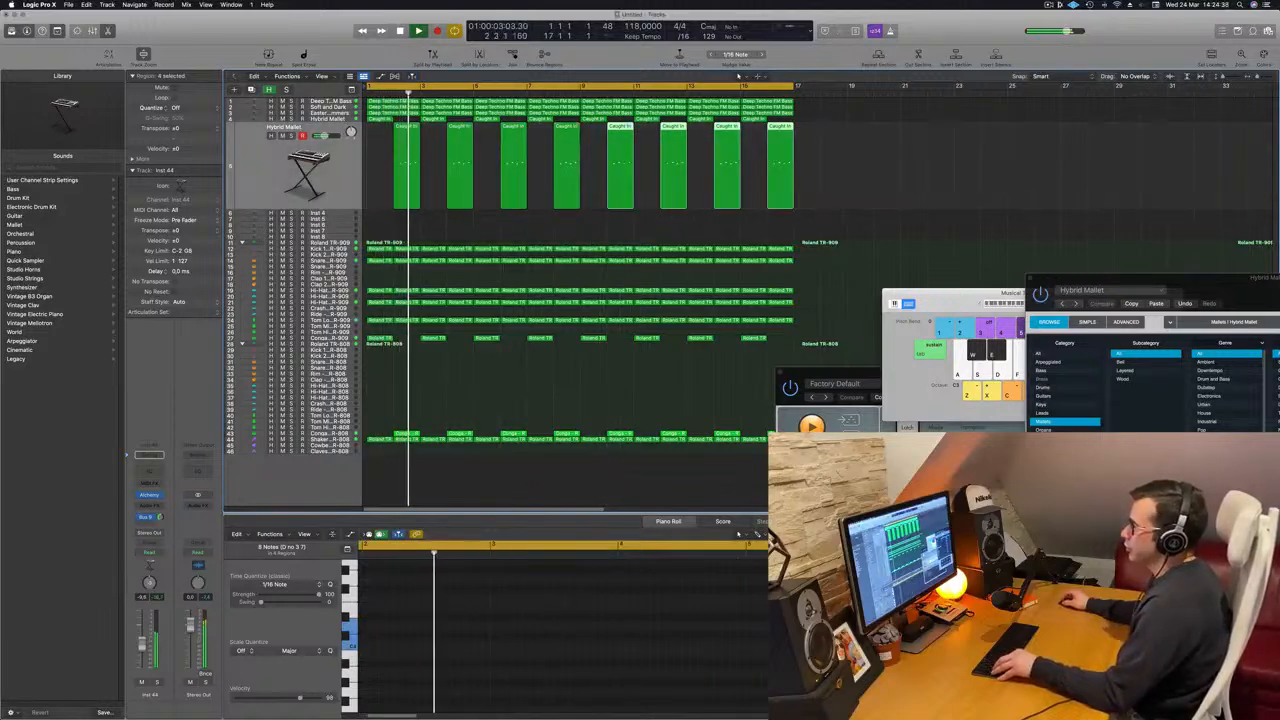
Mute the duplicated mallet track to hear the loop without it
left_click(285, 138)
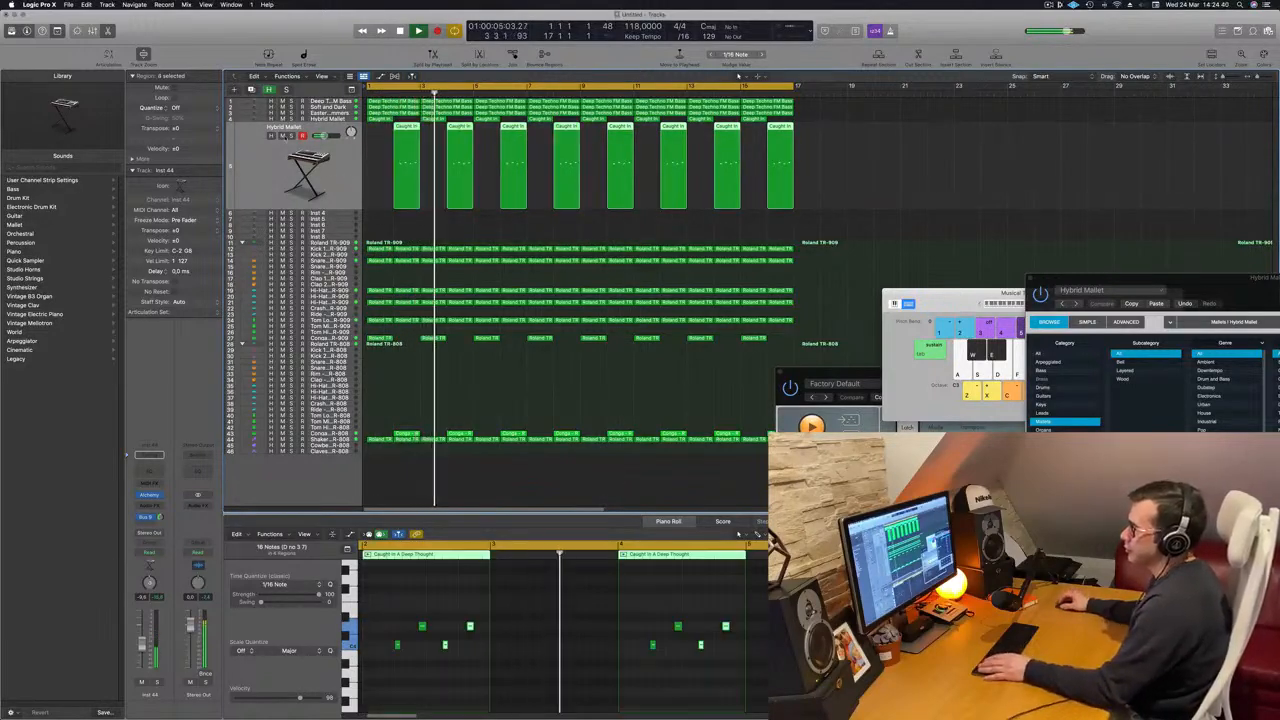
left_click(270, 135)
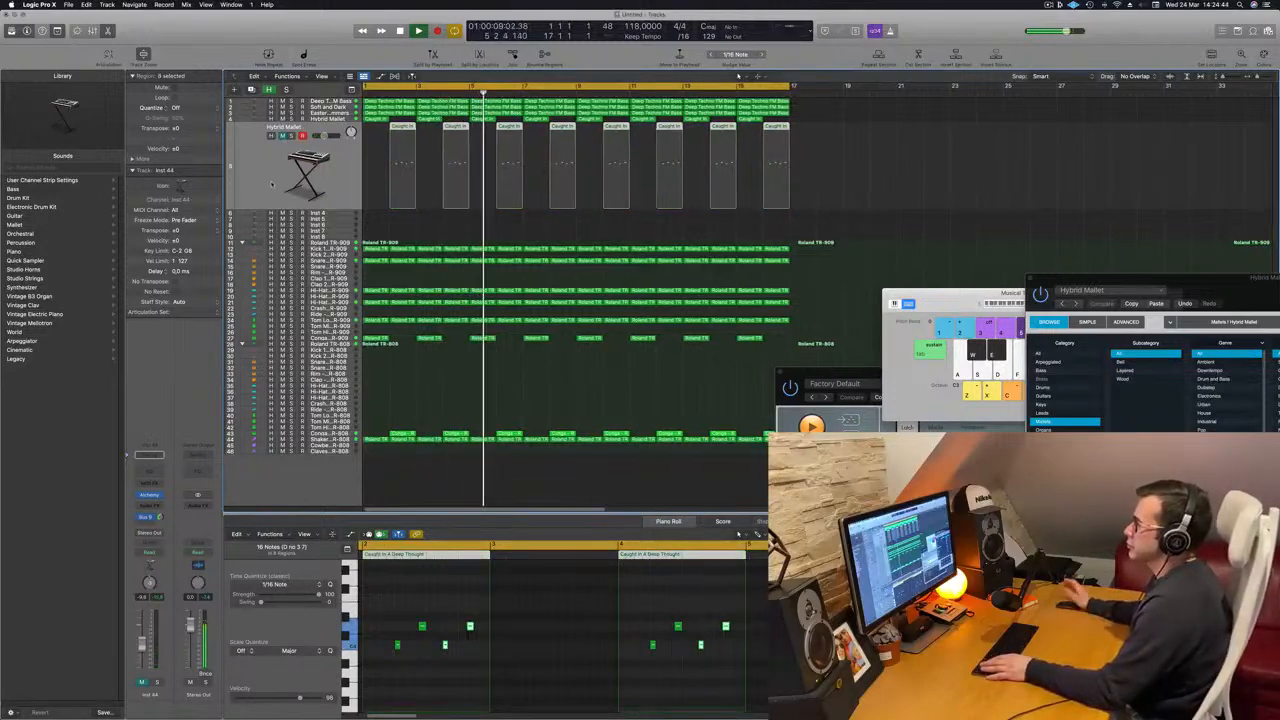
Duplicate the Soft and Dark synth track and copy its first two-bar region onto the new track
key("Return")
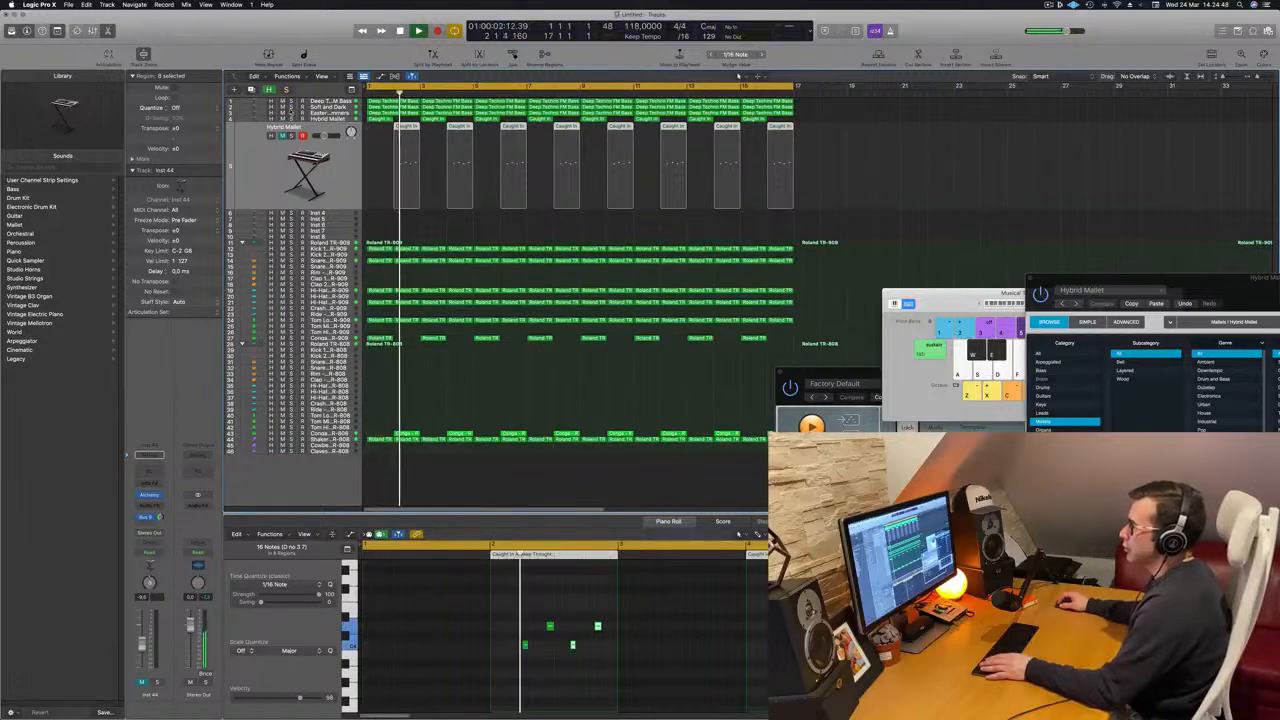
key("Return")
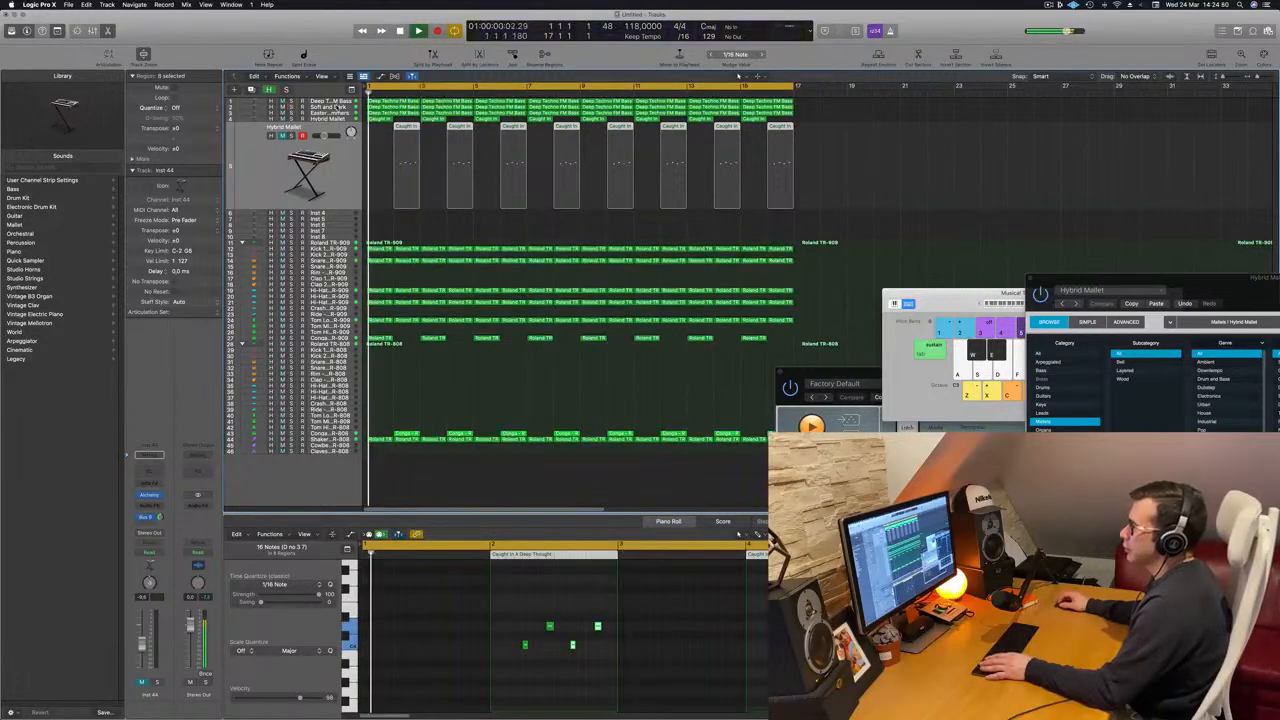
left_click(339, 107)
key("Return")
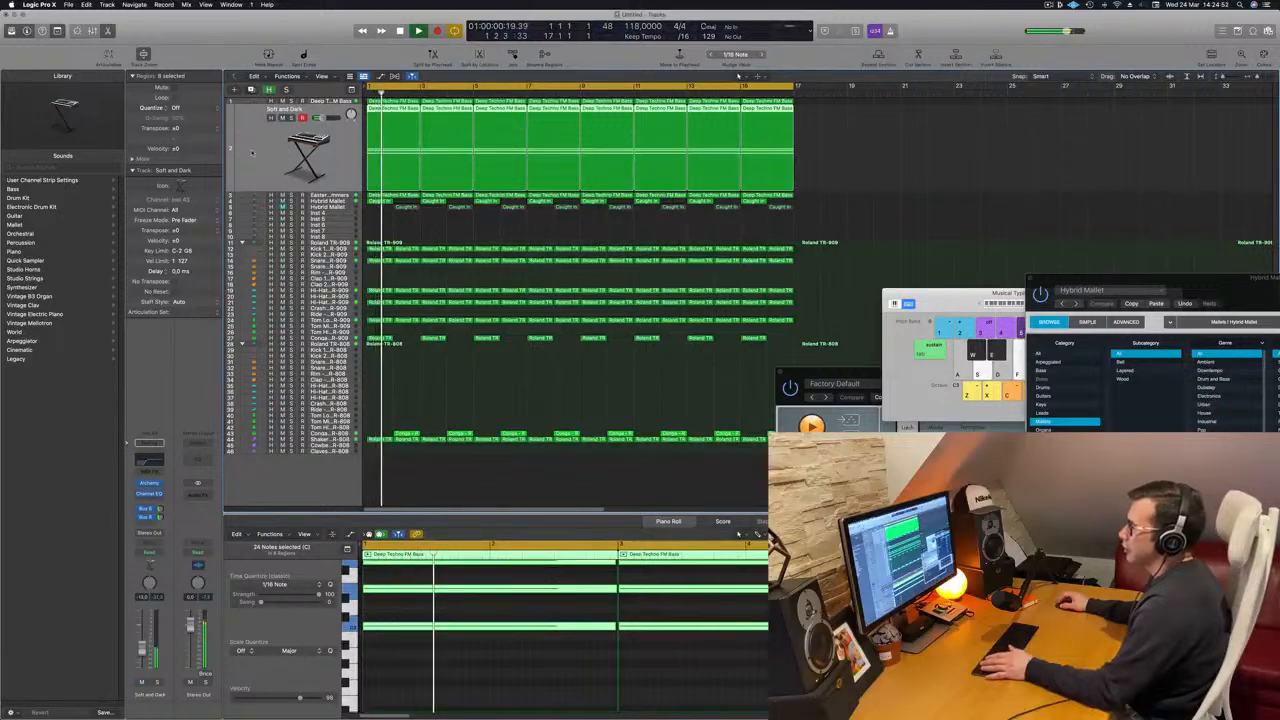
key("super+d")
key("Return")
key("Return")
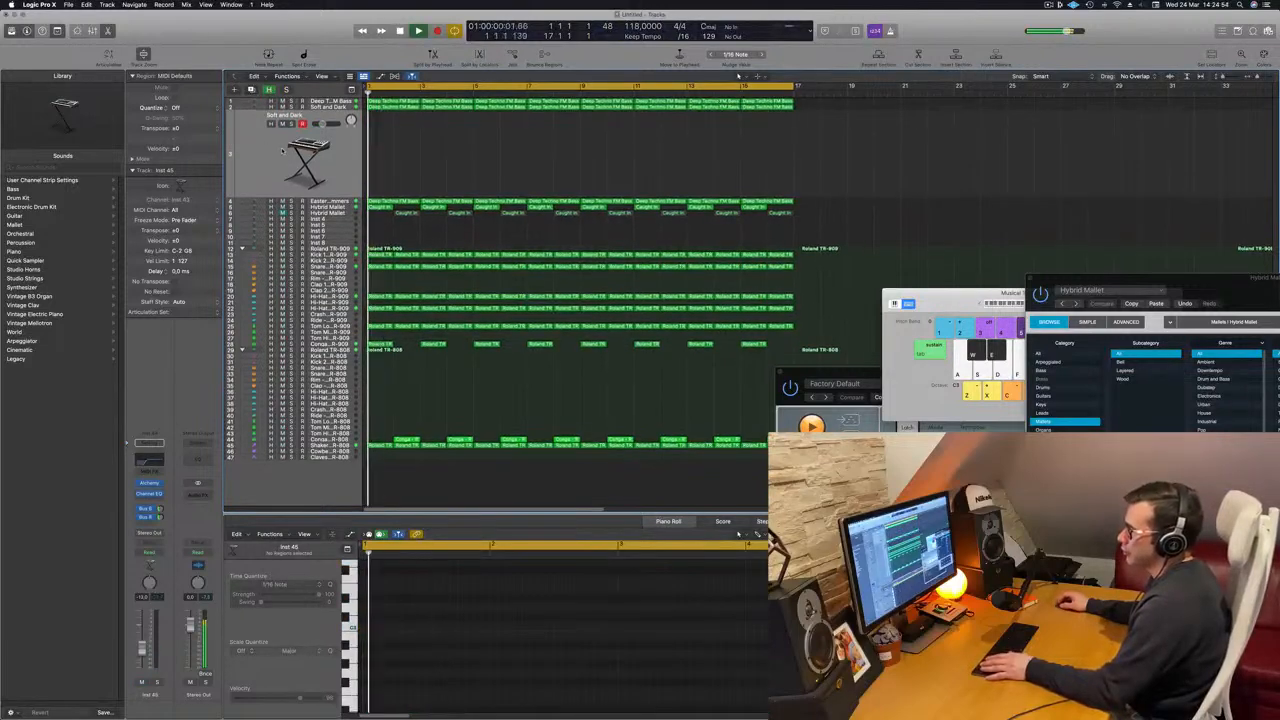
left_click(382, 107)
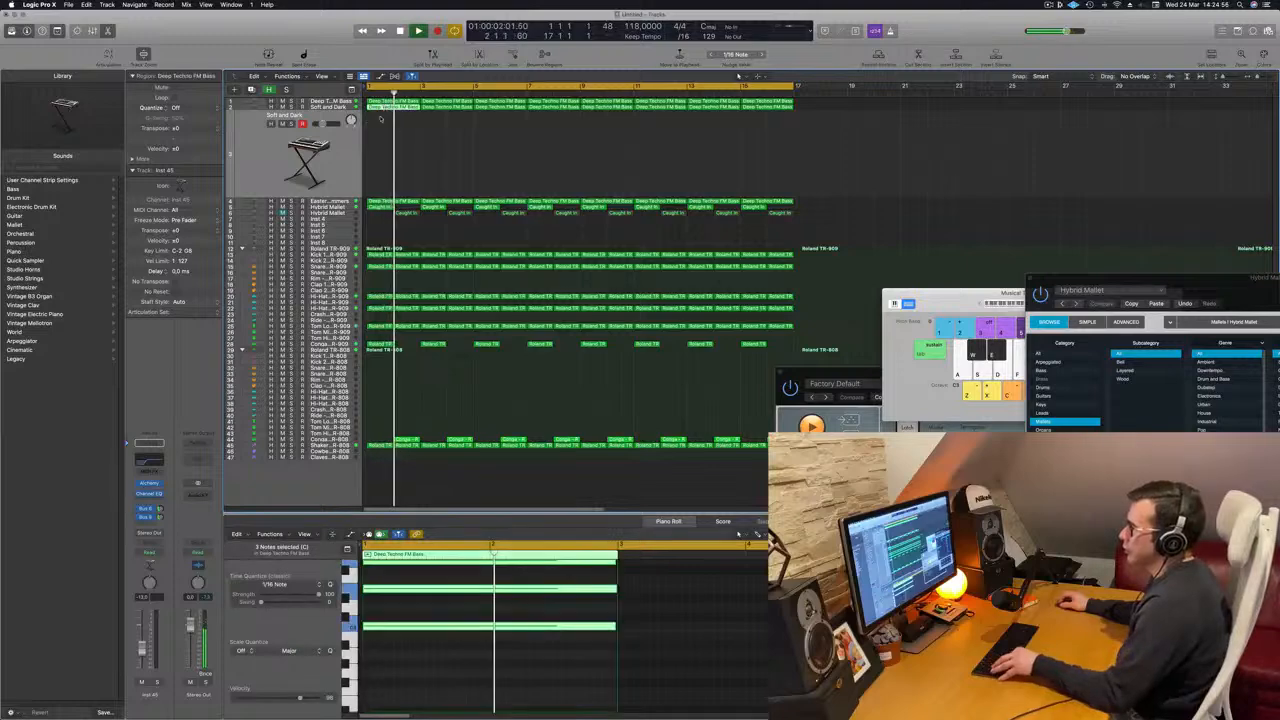
left_click_drag(381, 118, 383, 160)
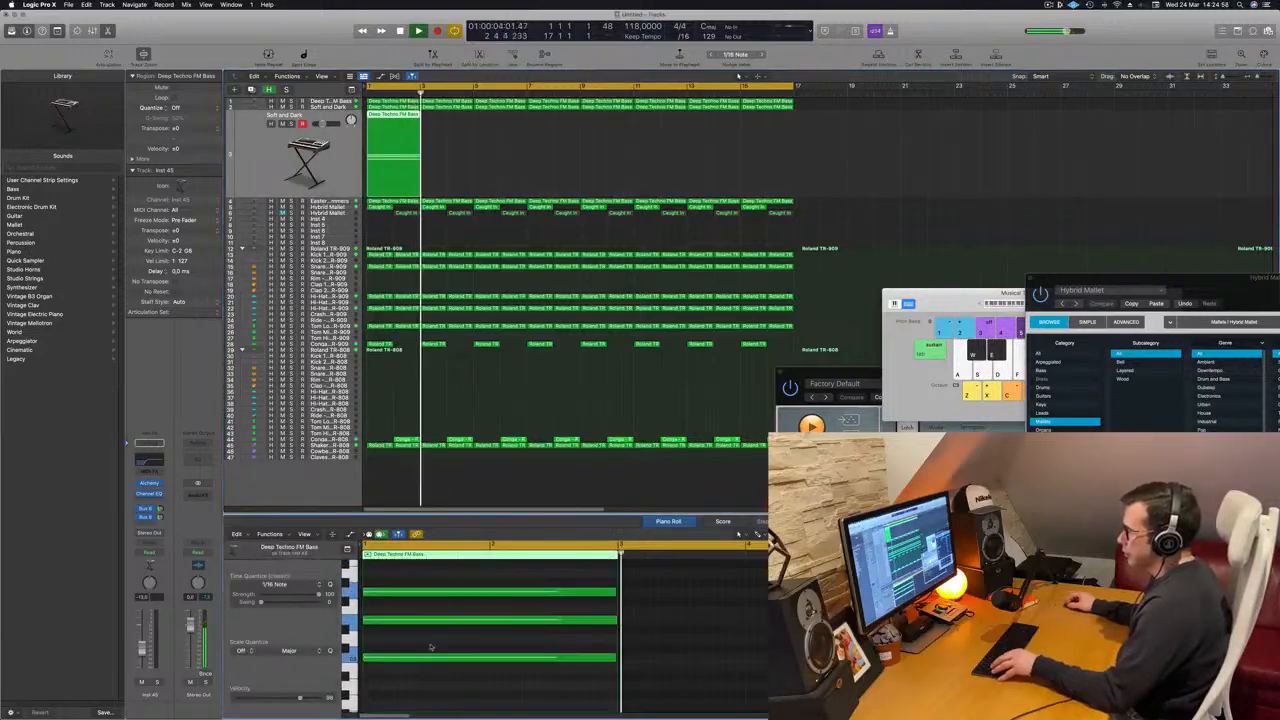
Delete the lower two chord notes in the copied region and transpose the remaining top note upward
left_click_drag(412, 704, 478, 586)
key("Delete")
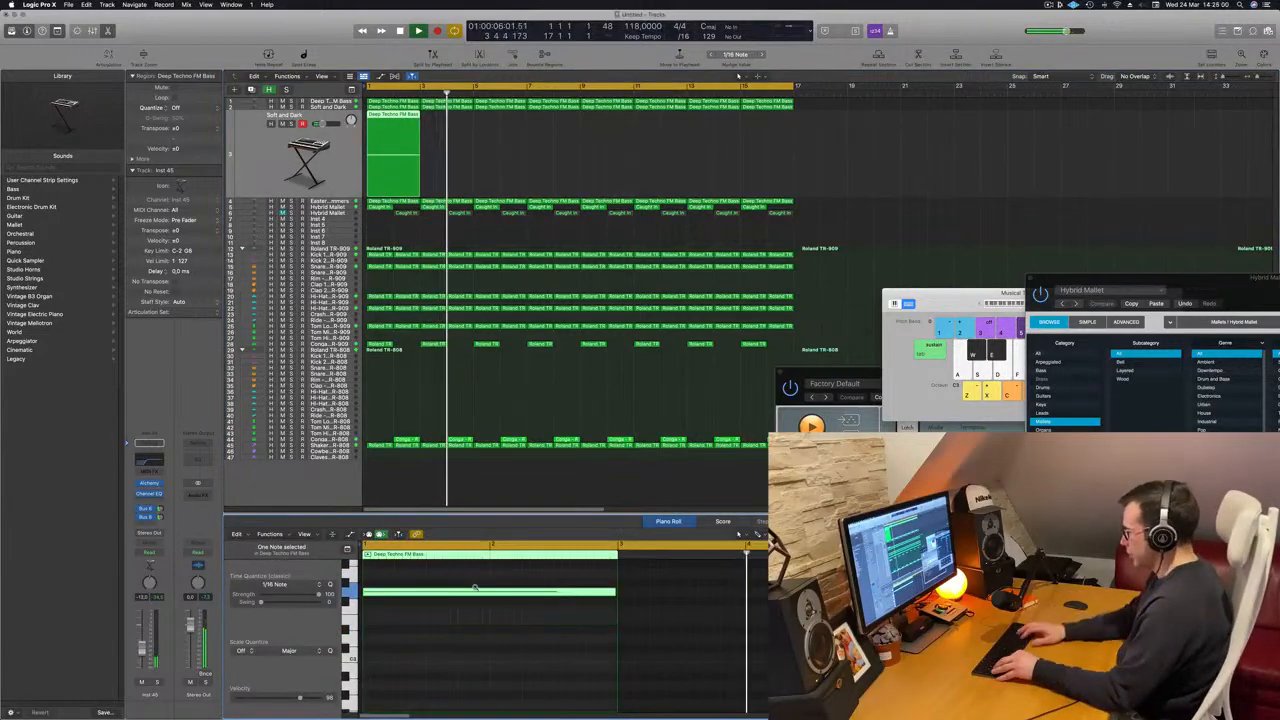
key("Delete")
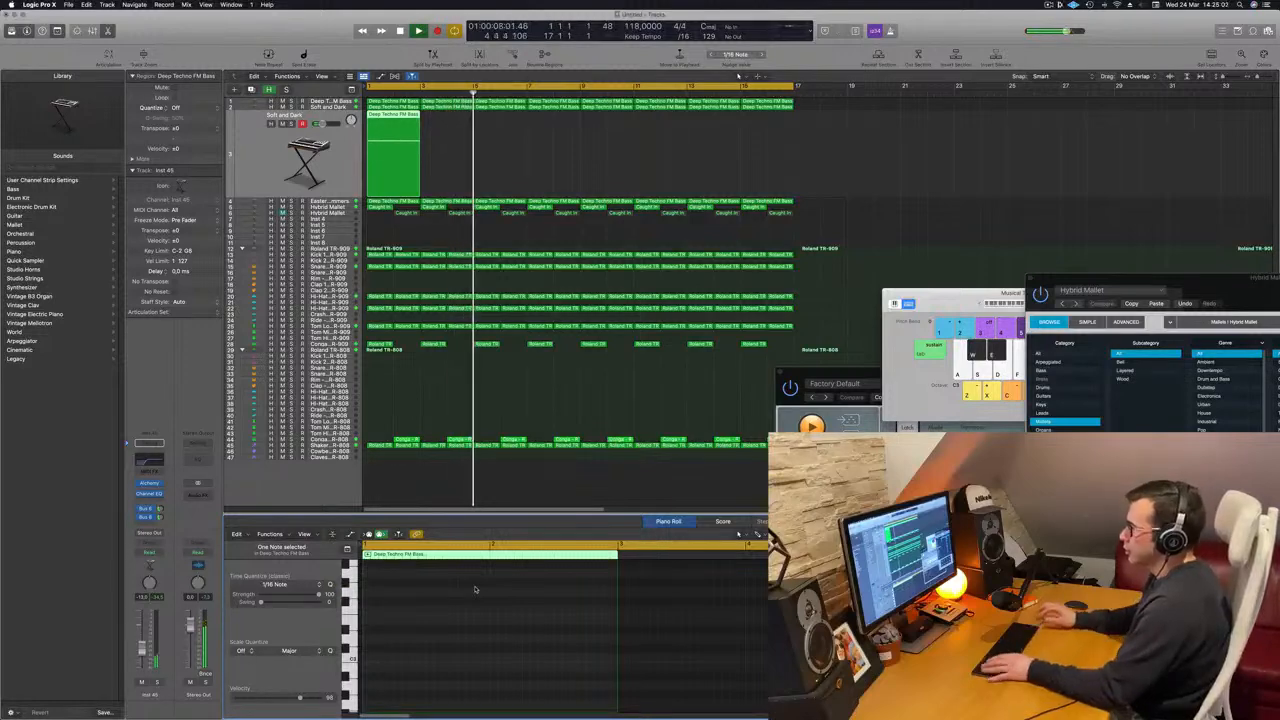
key("Return")
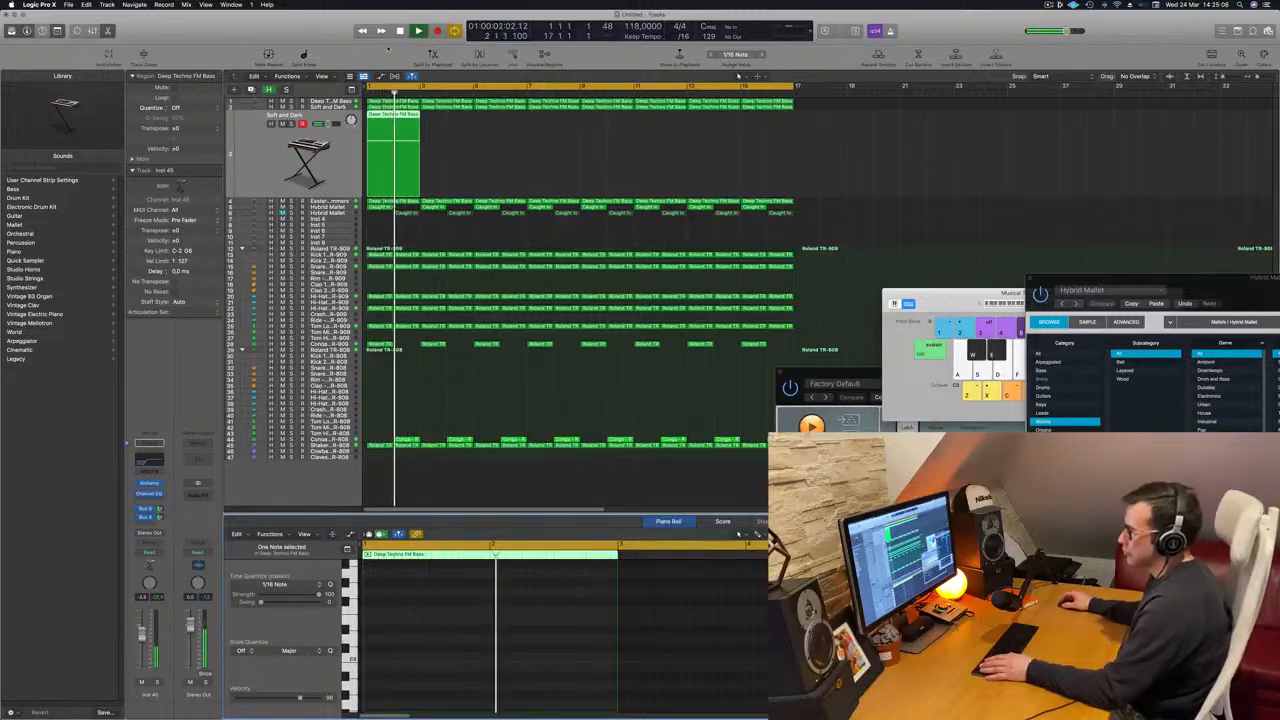
Repeat the single-note region along the duplicated Soft and Dark track through bar 16 and play the loop from the start
left_click_drag(402, 117, 613, 130)
key("Return")
key("Return")
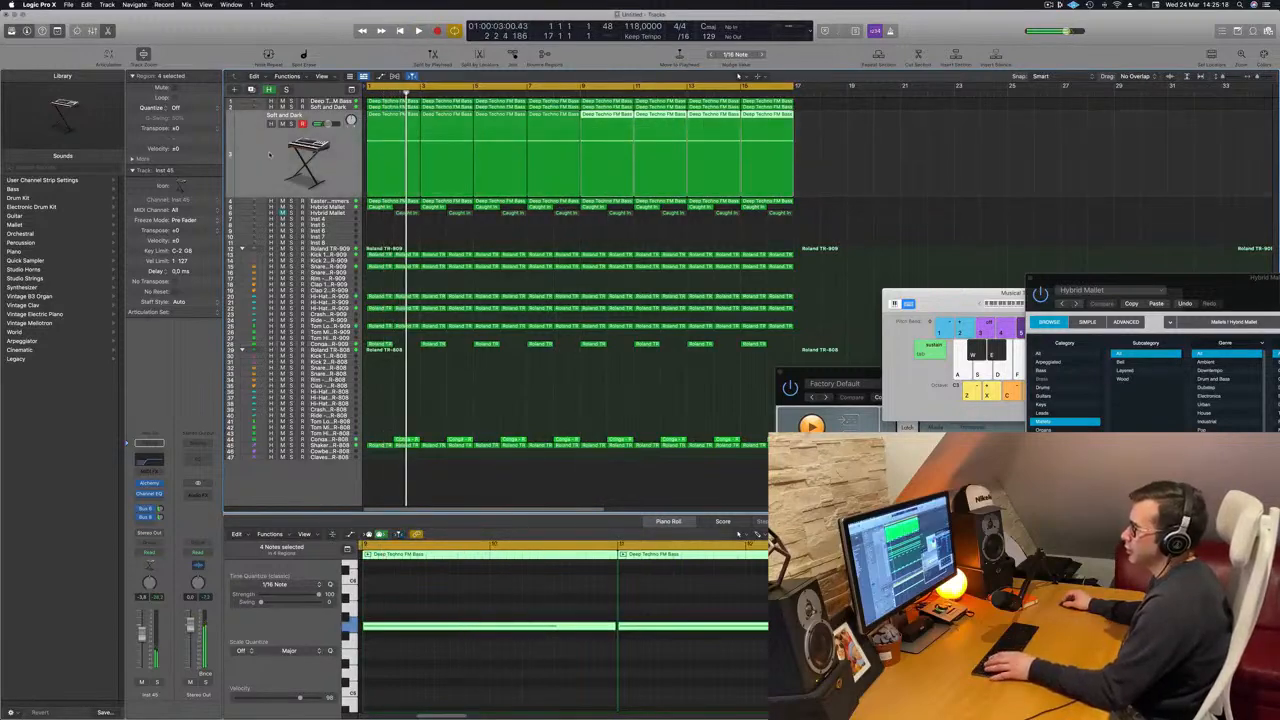
key("Return")
Name all regions after their tracks and color them by track color, then clear the selection
key("super+a")
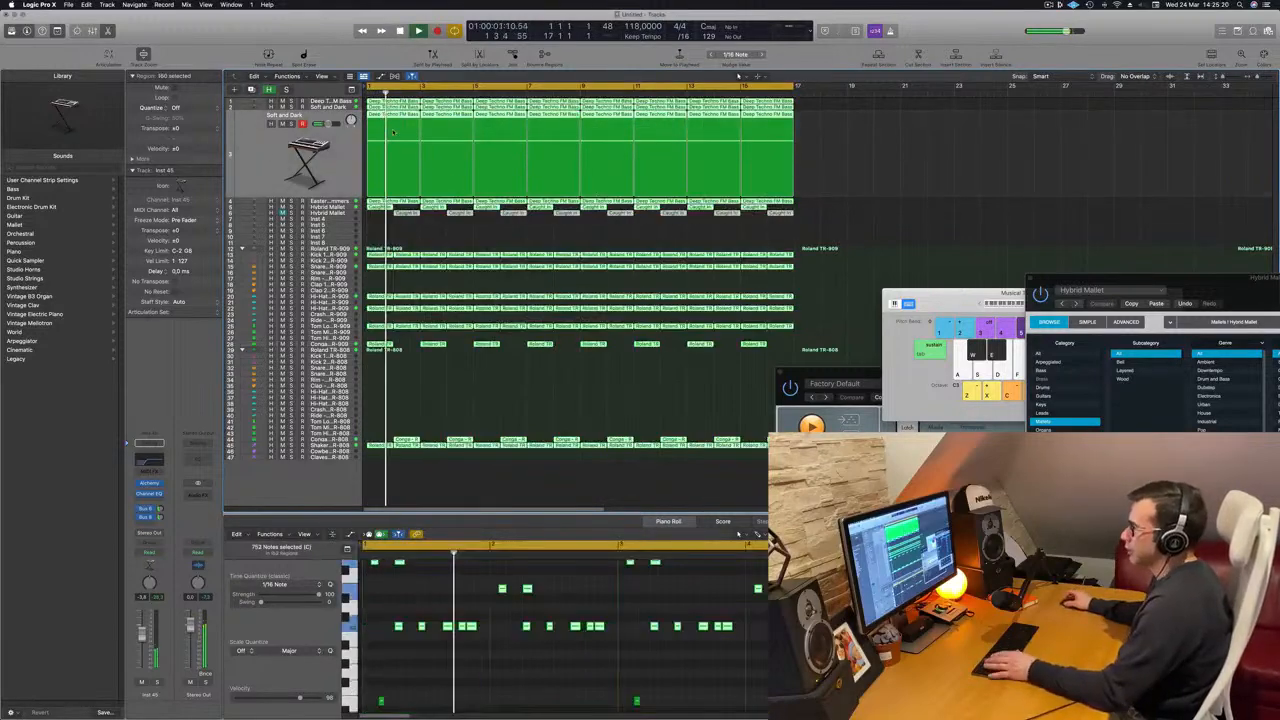
right_click(404, 116)
left_click(414, 118)
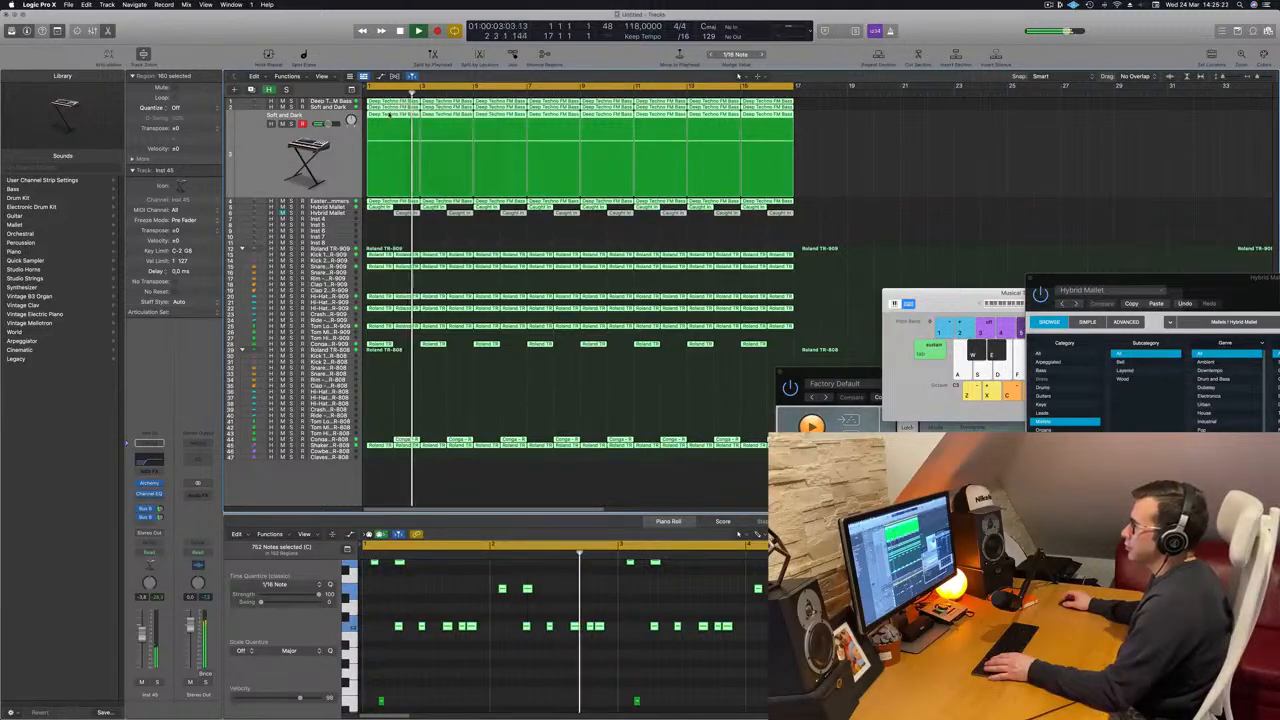
right_click(393, 114)
left_click(414, 124)
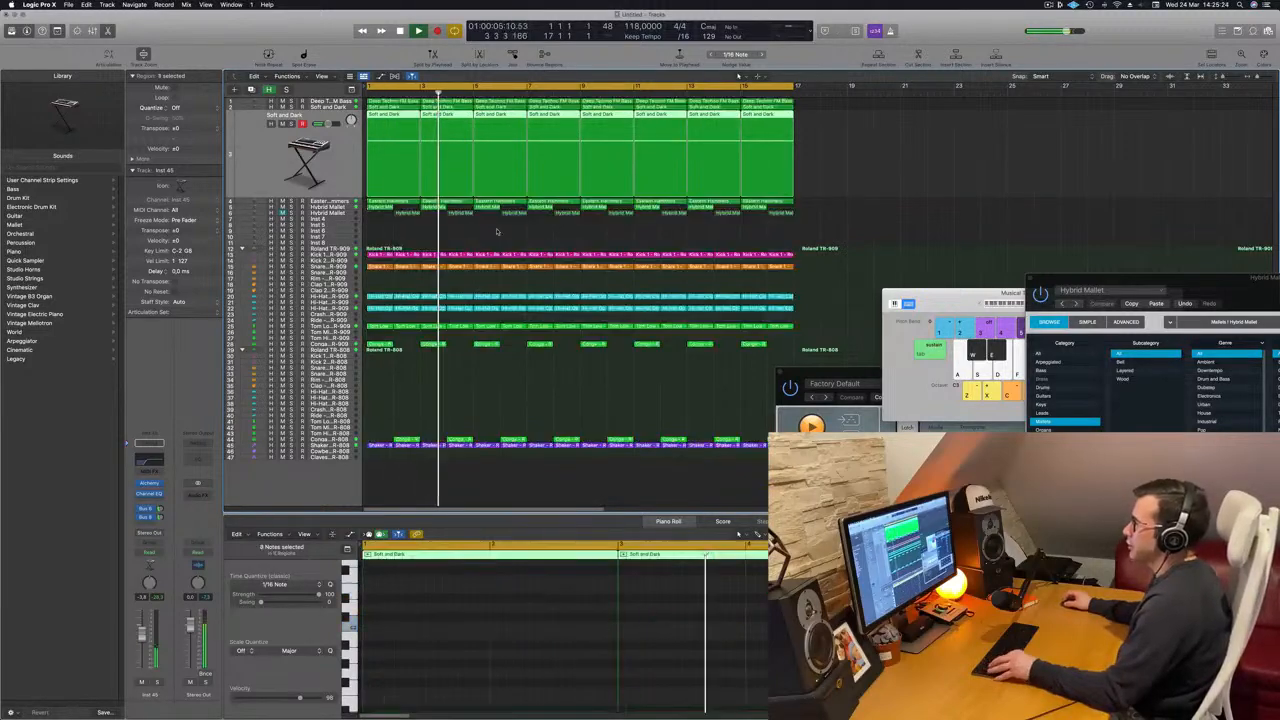
left_click(945, 221)
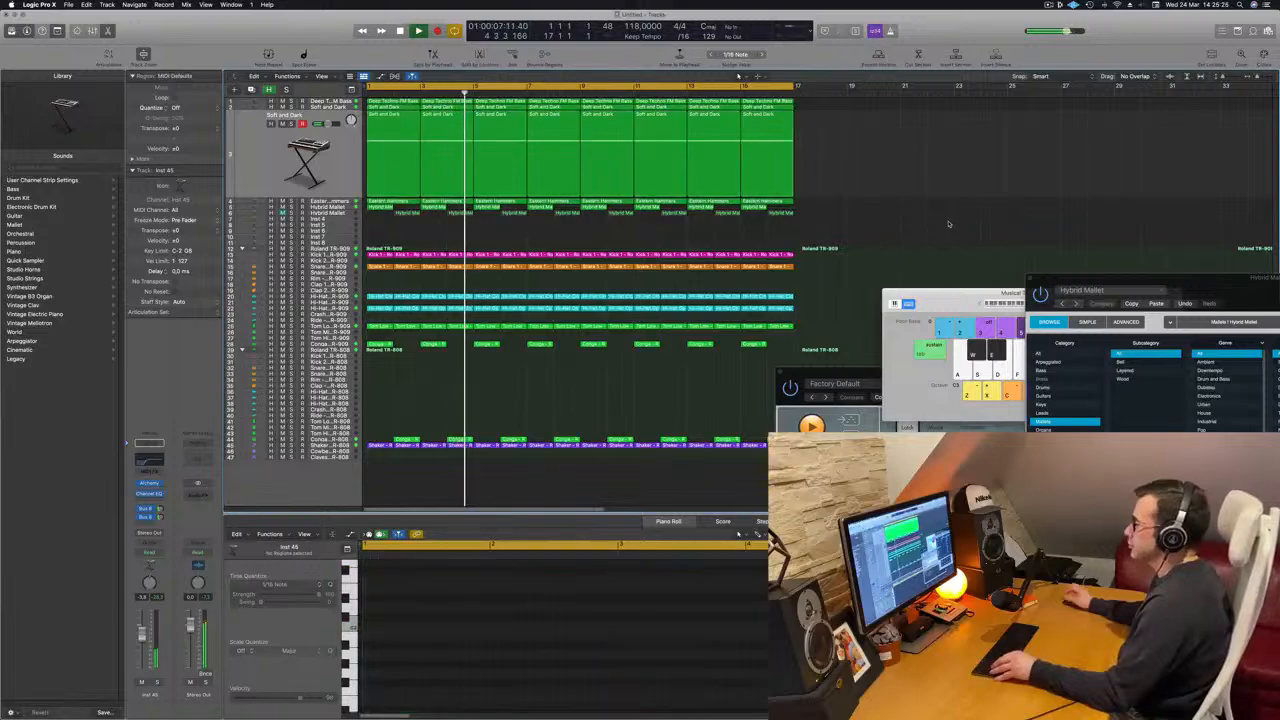